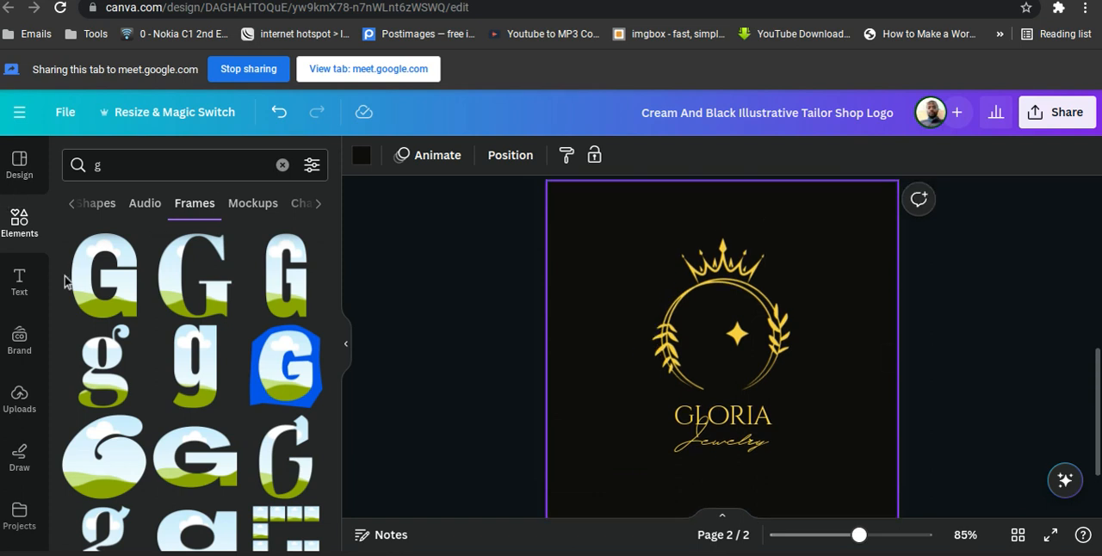
Browse the suggested logo templates similar to the Elegant Initial Jewelry Logo.
{"action": "left_click", "coordinate": [20, 168]}
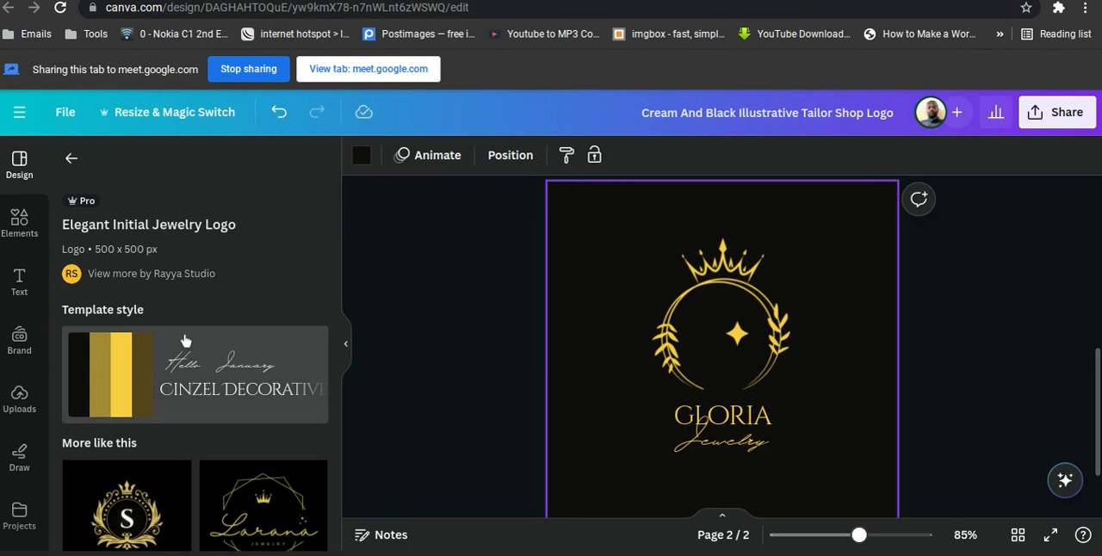
{"action": "scroll", "coordinate": [184, 341], "scroll_direction": "down", "scroll_amount": 4}
{"action": "scroll", "coordinate": [184, 342], "scroll_direction": "down", "scroll_amount": 10}
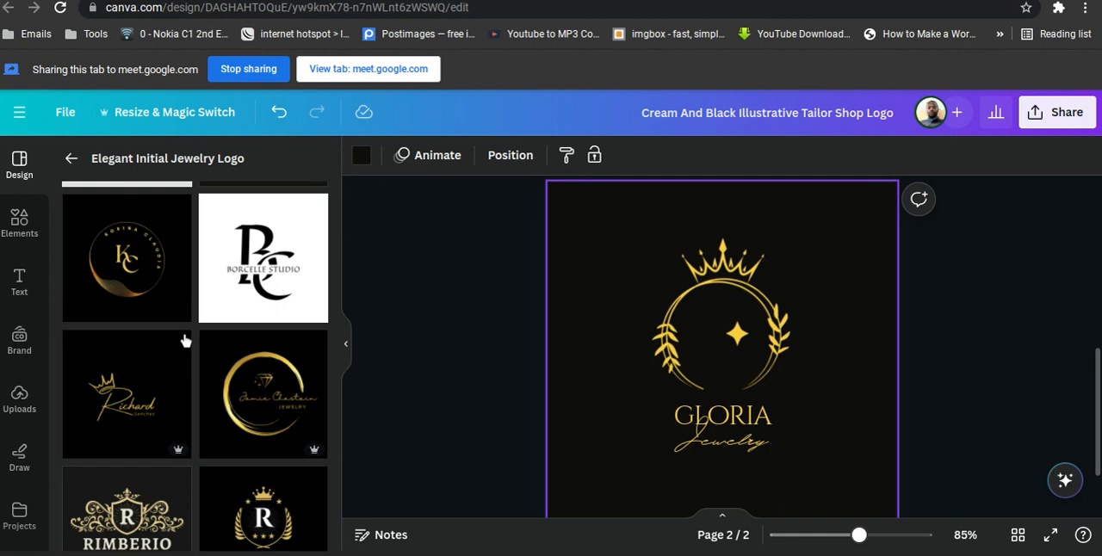
{"action": "scroll", "coordinate": [184, 342], "scroll_direction": "down", "scroll_amount": 6}
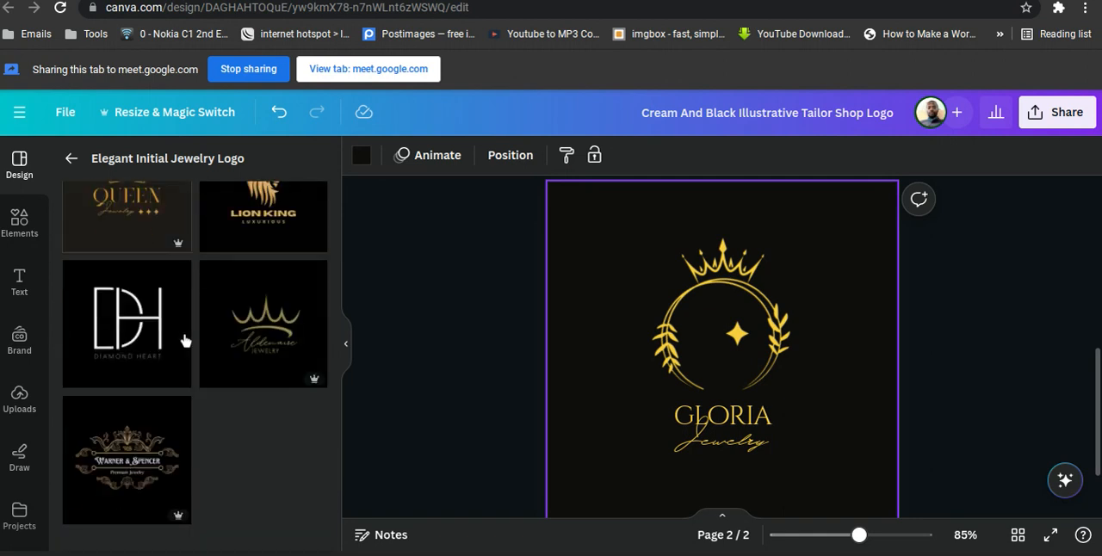
{"action": "scroll", "coordinate": [185, 342], "scroll_direction": "down", "scroll_amount": 5}
{"action": "scroll", "coordinate": [185, 341], "scroll_direction": "up", "scroll_amount": 5}
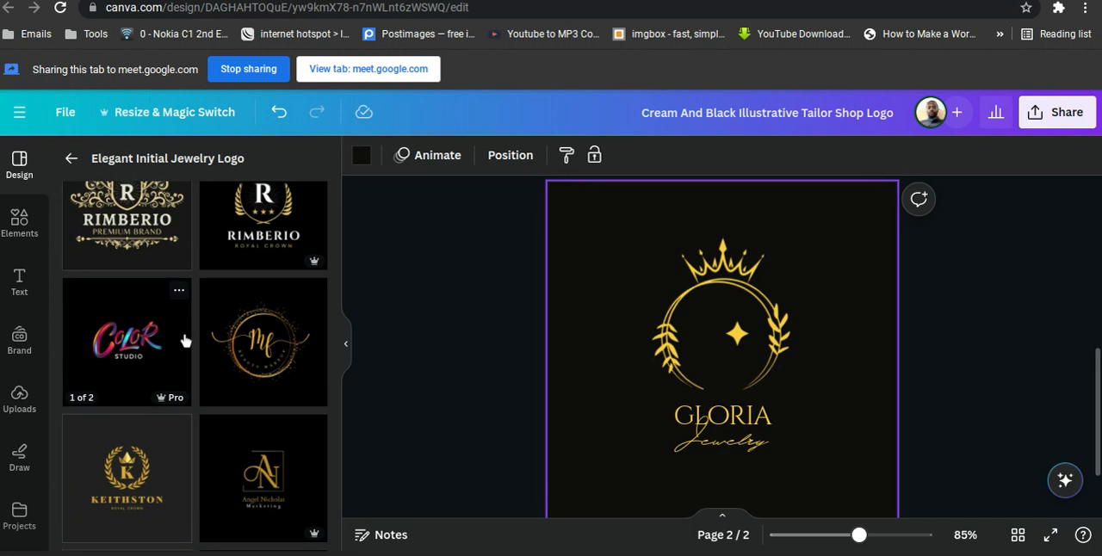
{"action": "scroll", "coordinate": [184, 342], "scroll_direction": "up", "scroll_amount": 5}
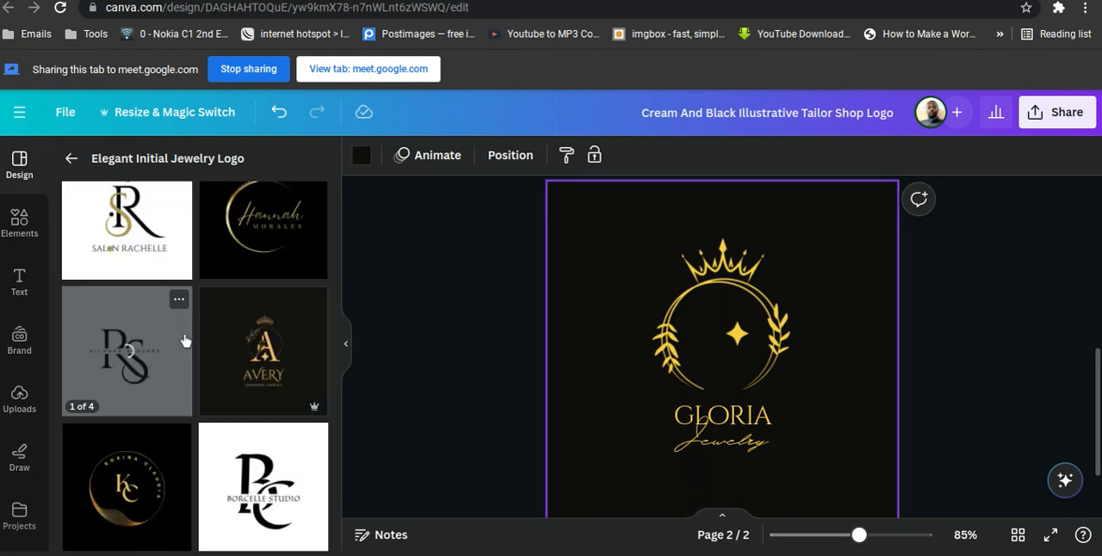
{"action": "scroll", "coordinate": [185, 342], "scroll_direction": "up", "scroll_amount": 5}
{"action": "scroll", "coordinate": [185, 342], "scroll_direction": "up", "scroll_amount": 1}
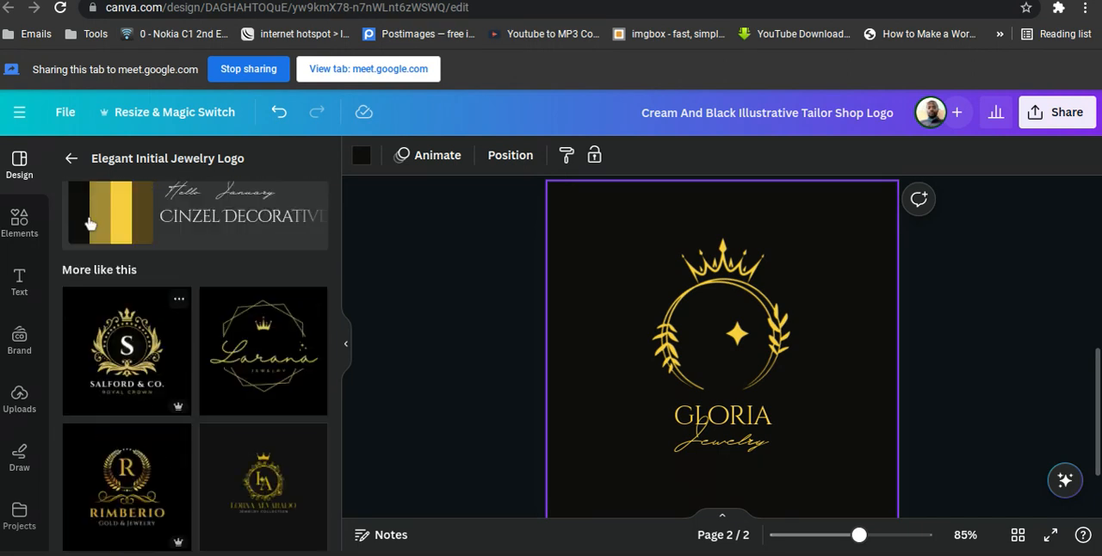
Clear the current element search and browse the available element categories.
{"action": "left_click", "coordinate": [18, 224]}
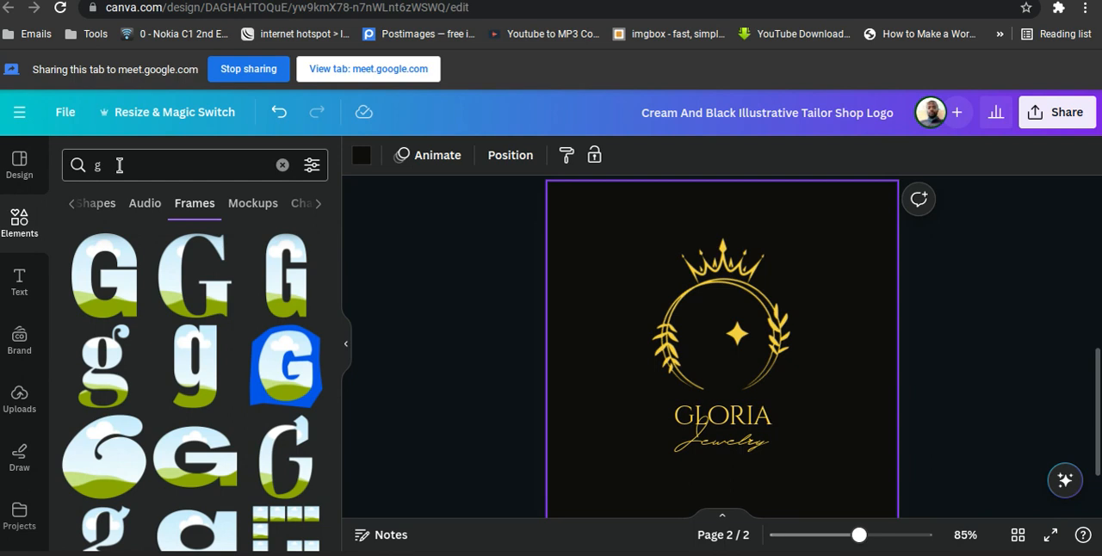
{"action": "left_click", "coordinate": [281, 166]}
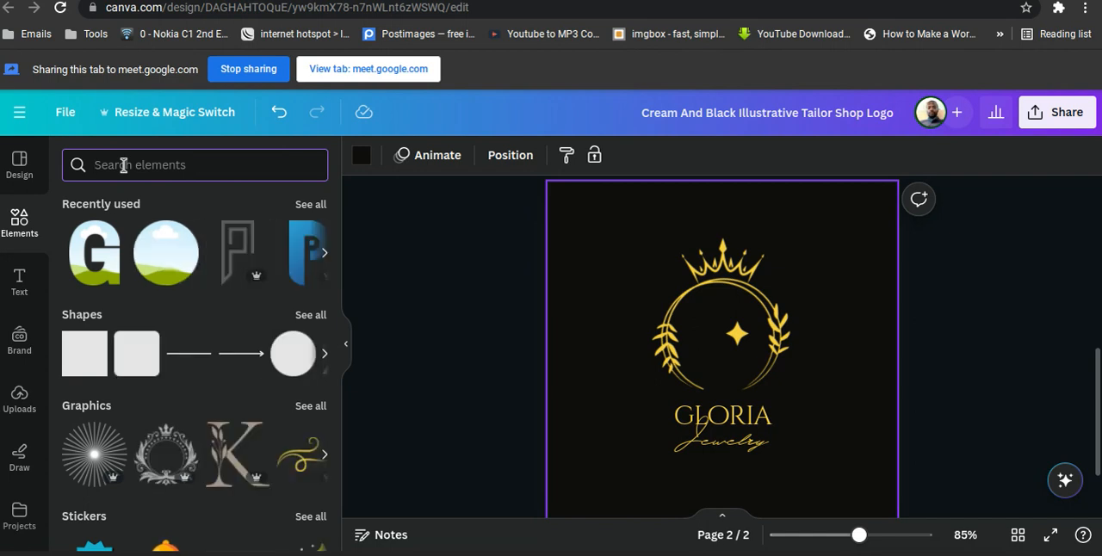
{"action": "scroll", "coordinate": [194, 303], "scroll_direction": "down", "scroll_amount": 3}
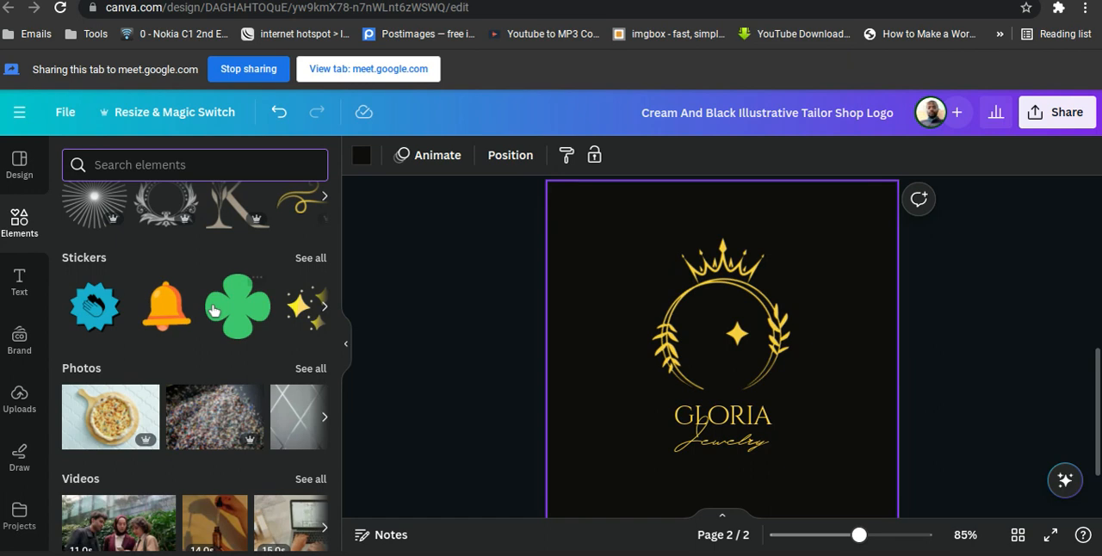
{"action": "scroll", "coordinate": [215, 310], "scroll_direction": "down", "scroll_amount": 5}
{"action": "scroll", "coordinate": [214, 310], "scroll_direction": "down", "scroll_amount": 4}
{"action": "scroll", "coordinate": [215, 310], "scroll_direction": "down", "scroll_amount": 2}
{"action": "scroll", "coordinate": [214, 310], "scroll_direction": "up", "scroll_amount": 5}
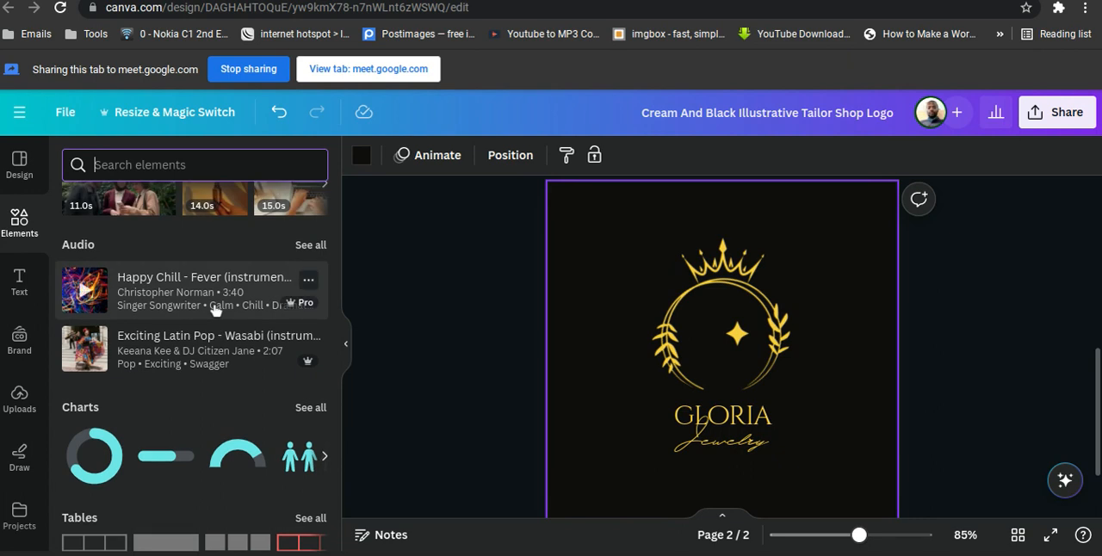
{"action": "scroll", "coordinate": [215, 310], "scroll_direction": "up", "scroll_amount": 5}
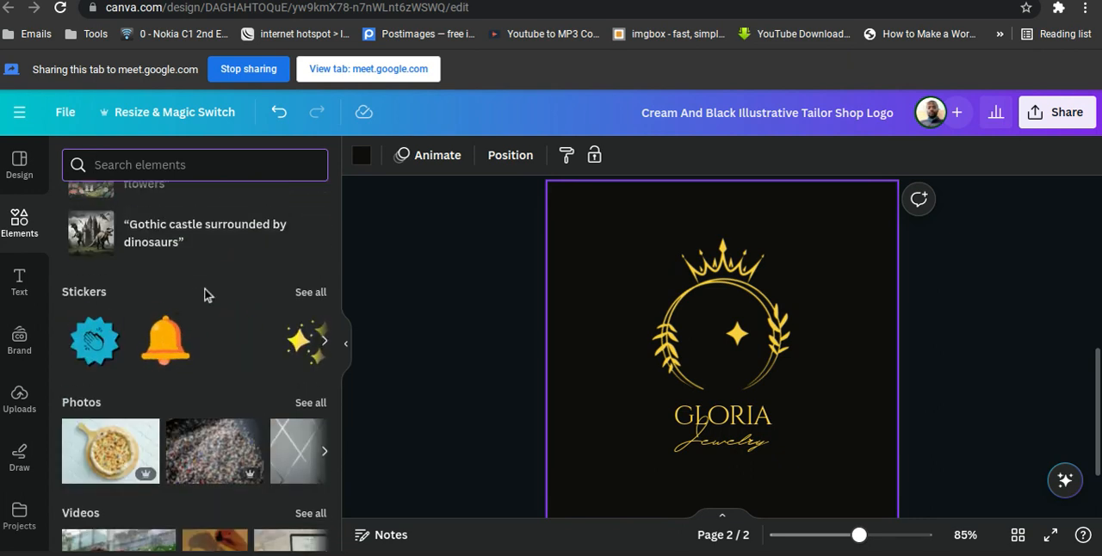
{"action": "scroll", "coordinate": [205, 294], "scroll_direction": "up", "scroll_amount": 4}
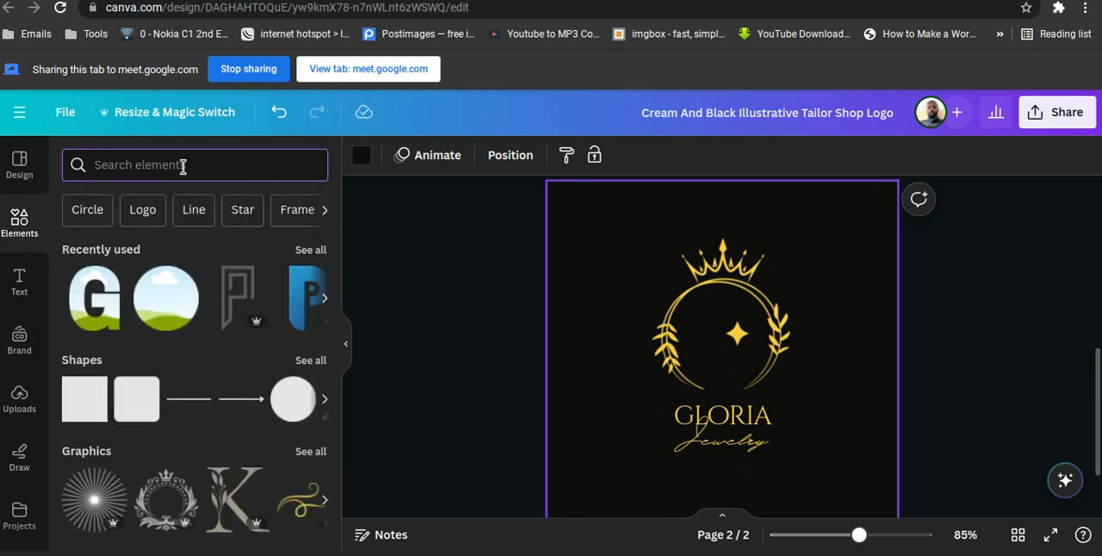
Search the elements library for "g frame".
{"action": "type", "text": "g"}
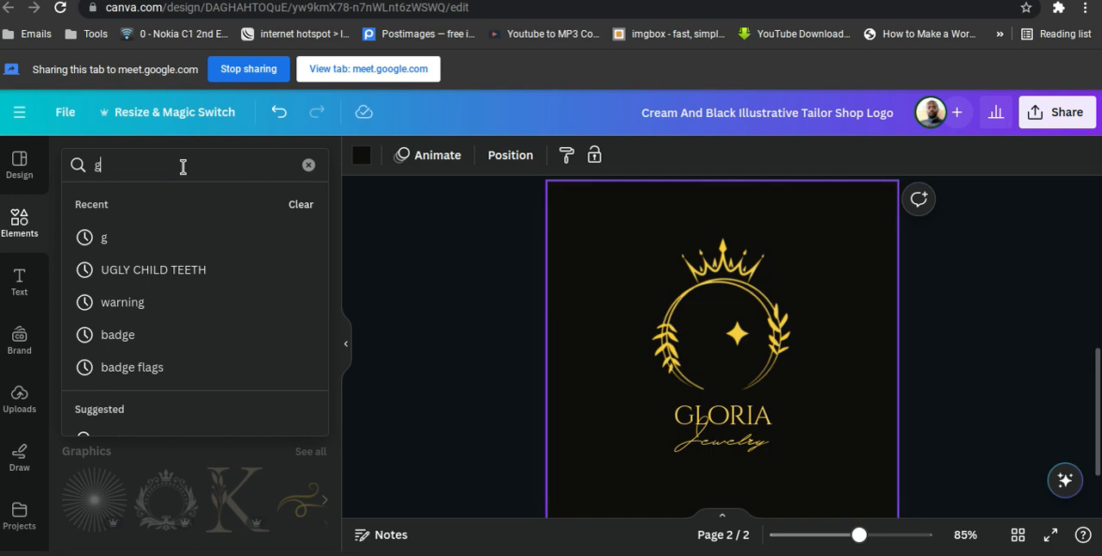
{"action": "type", "text": " frame"}
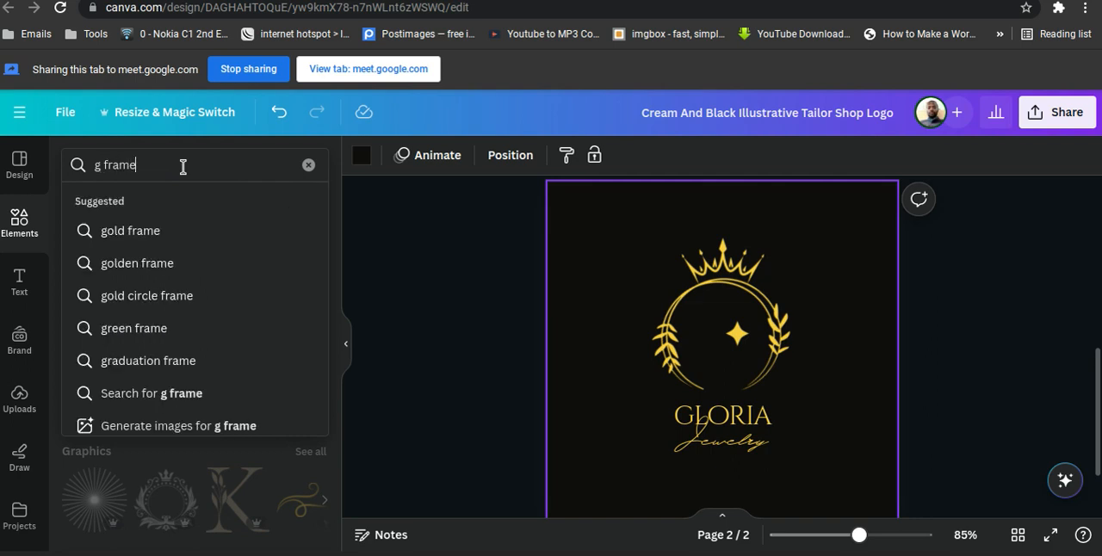
{"action": "key", "text": "Return"}
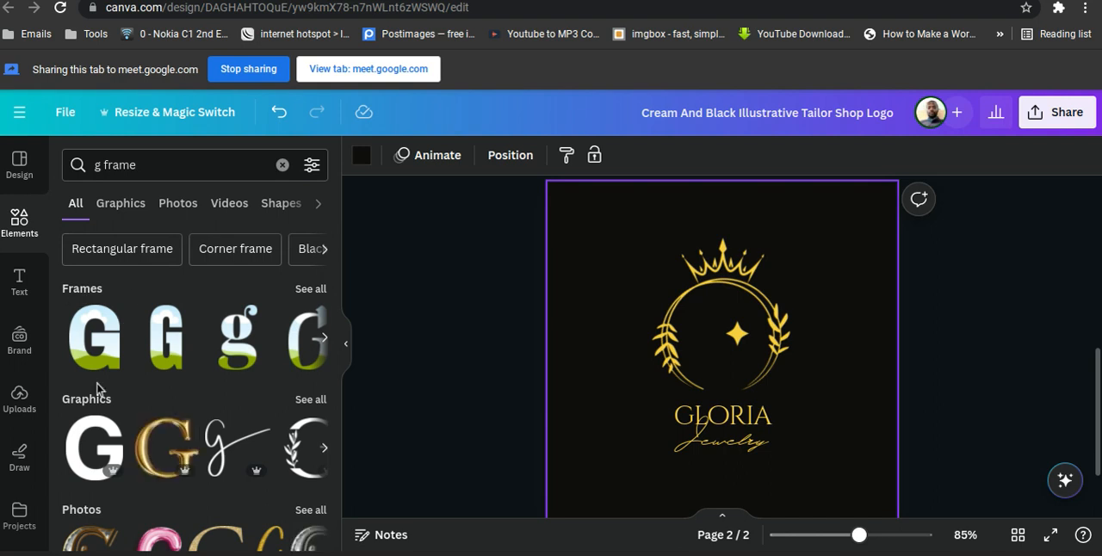
Examine the frames, graphics, photos, videos and audio found for "g frame".
{"action": "scroll", "coordinate": [97, 387], "scroll_direction": "down", "scroll_amount": 1}
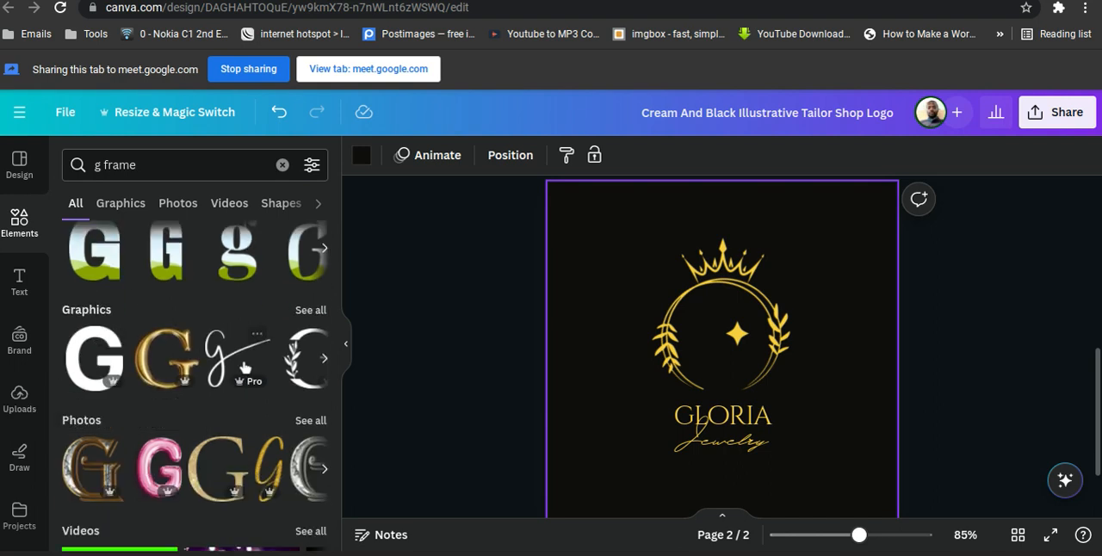
{"action": "scroll", "coordinate": [112, 370], "scroll_direction": "down", "scroll_amount": 1}
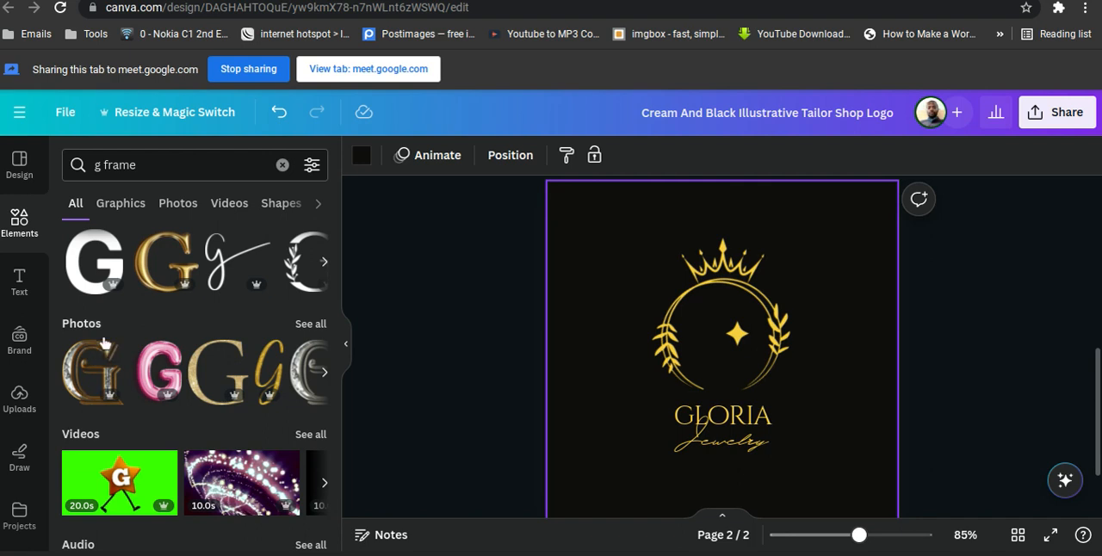
{"action": "scroll", "coordinate": [103, 345], "scroll_direction": "down", "scroll_amount": 1}
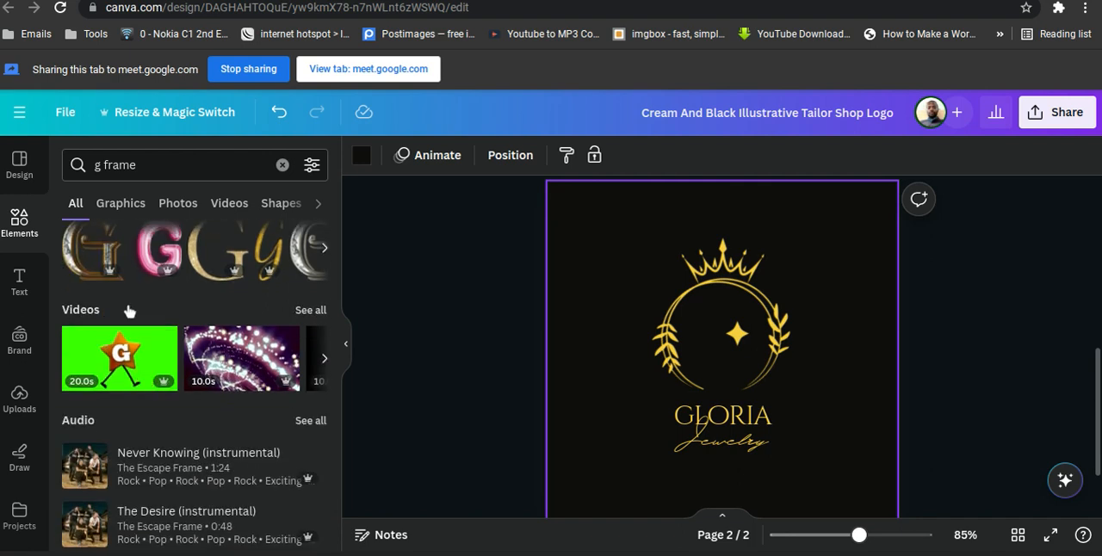
{"action": "scroll", "coordinate": [128, 309], "scroll_direction": "down", "scroll_amount": 1}
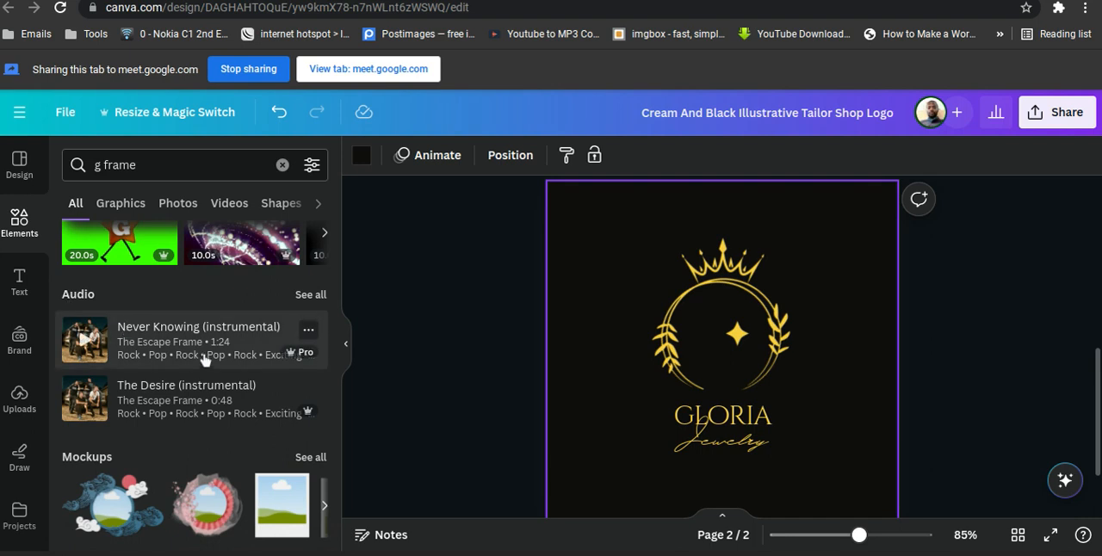
{"action": "scroll", "coordinate": [212, 341], "scroll_direction": "up", "scroll_amount": 4}
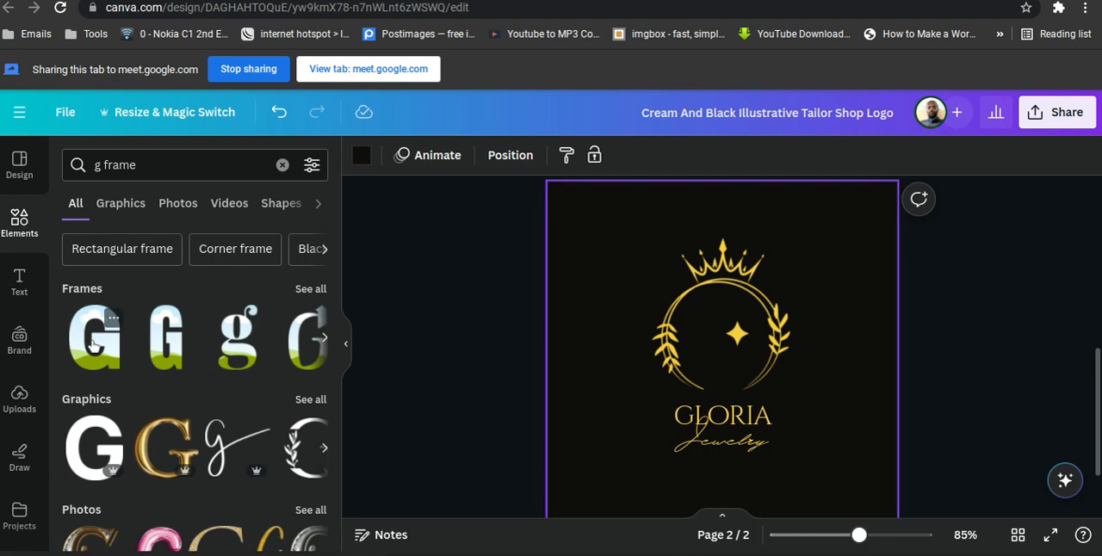
{"action": "scroll", "coordinate": [148, 407], "scroll_direction": "down", "scroll_amount": 1}
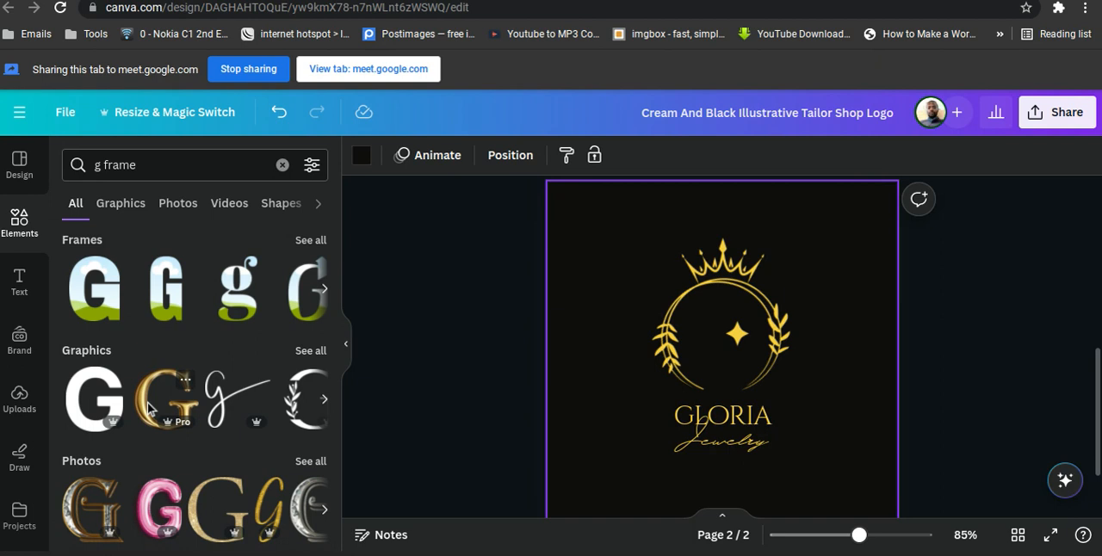
{"action": "scroll", "coordinate": [147, 406], "scroll_direction": "down", "scroll_amount": 4}
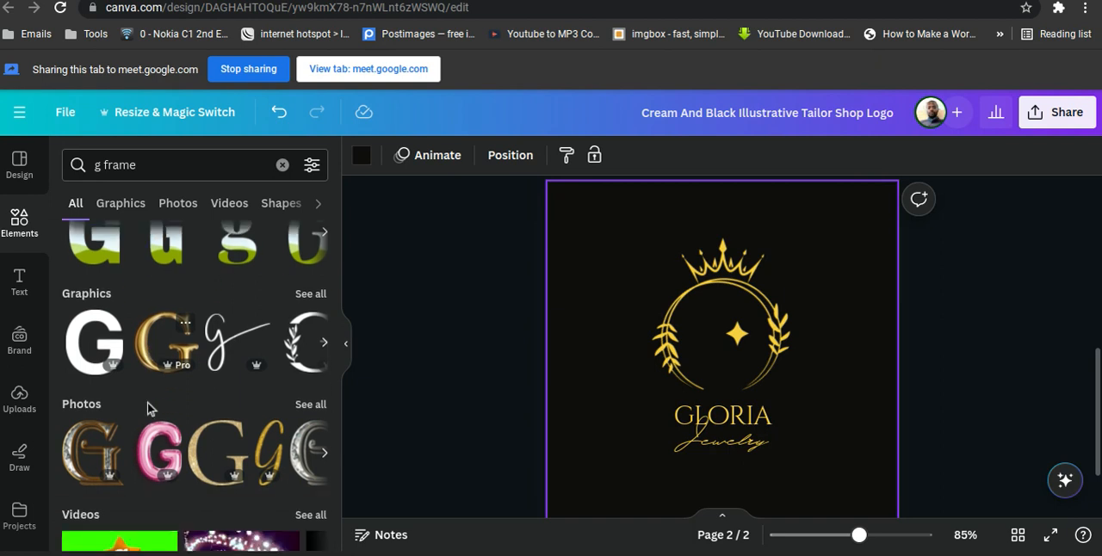
{"action": "mouse_move", "coordinate": [152, 342]}
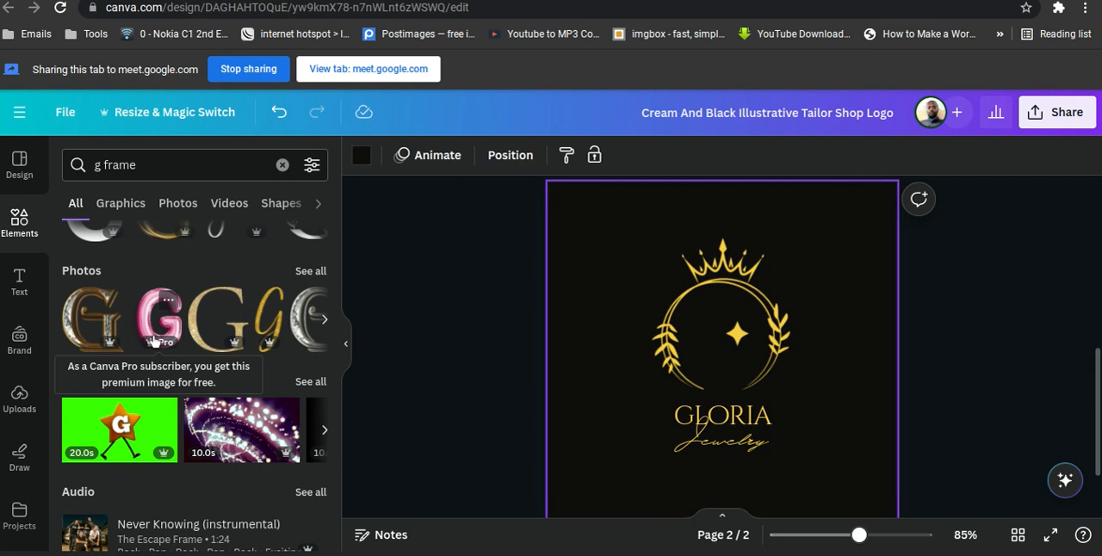
{"action": "scroll", "coordinate": [154, 342], "scroll_direction": "down", "scroll_amount": 2}
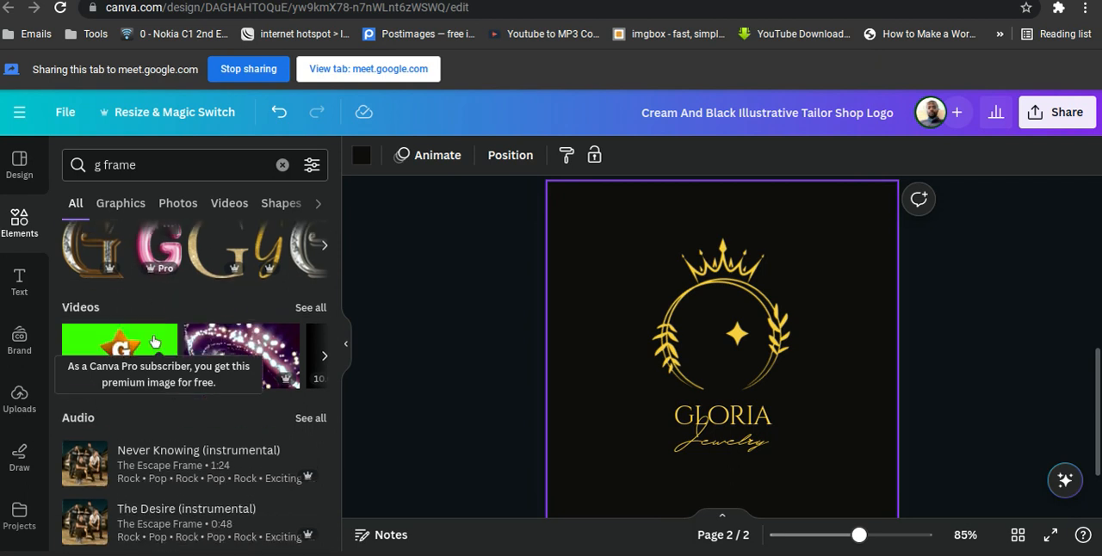
{"action": "scroll", "coordinate": [154, 342], "scroll_direction": "up", "scroll_amount": 5}
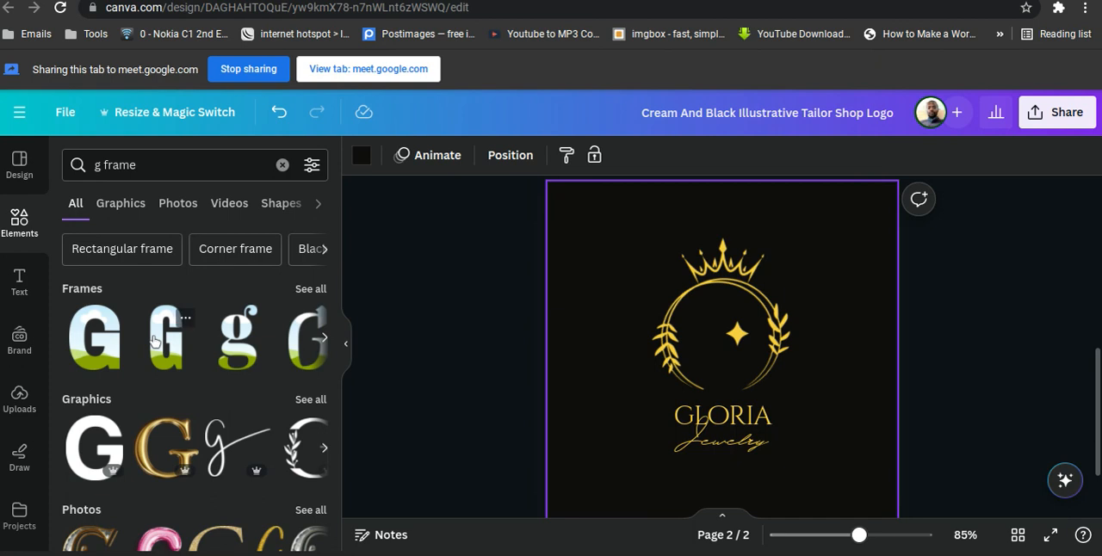
Show all matching frames and add the bold, wide lowercase g frame to page 2.
{"action": "left_click", "coordinate": [310, 290]}
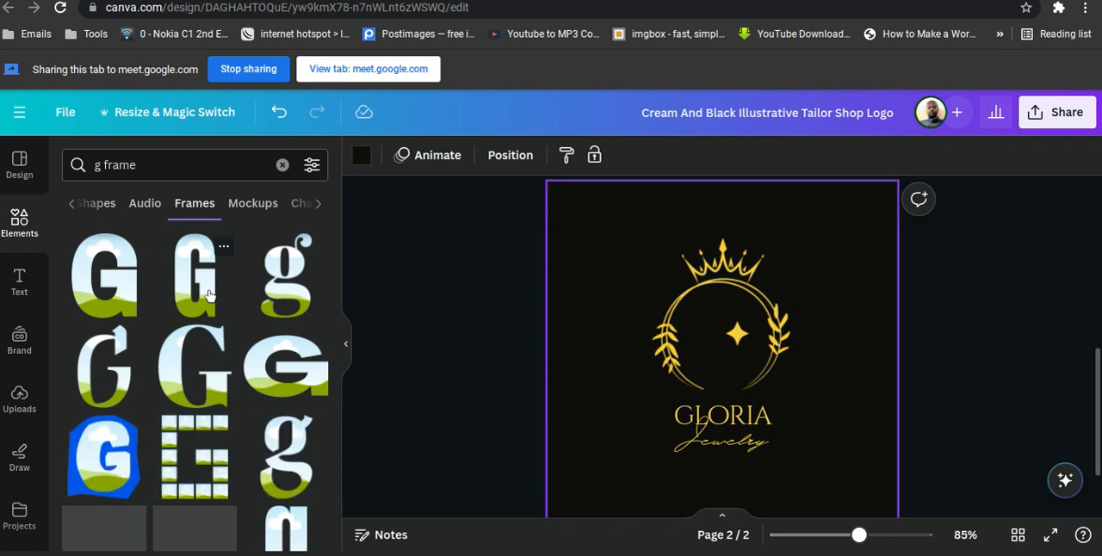
{"action": "scroll", "coordinate": [208, 294], "scroll_direction": "down", "scroll_amount": 3}
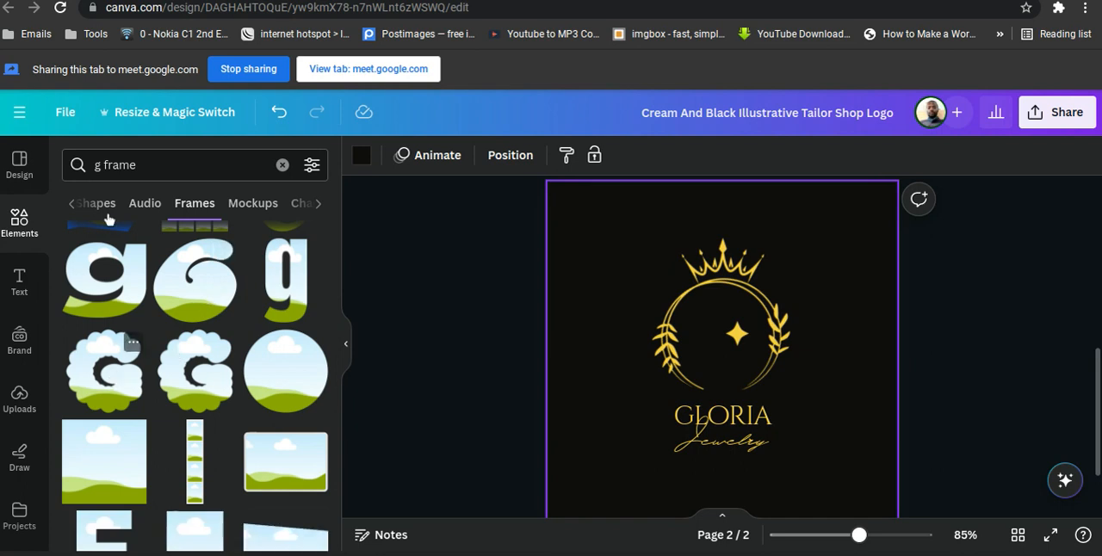
{"action": "left_click", "coordinate": [118, 292]}
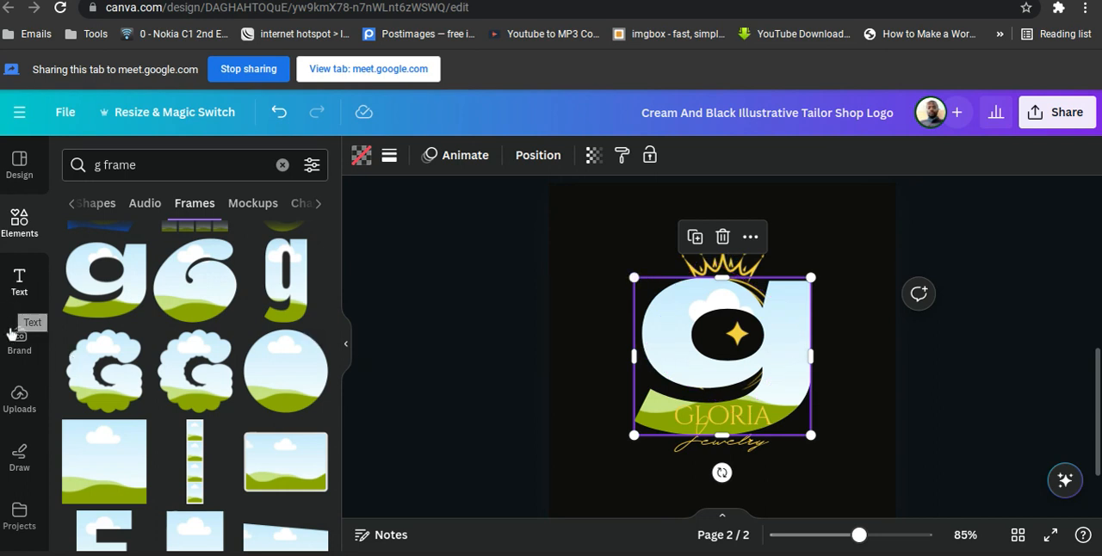
Add the uploaded photo of the woman in a black jacket and red top to the page.
{"action": "left_click", "coordinate": [21, 402]}
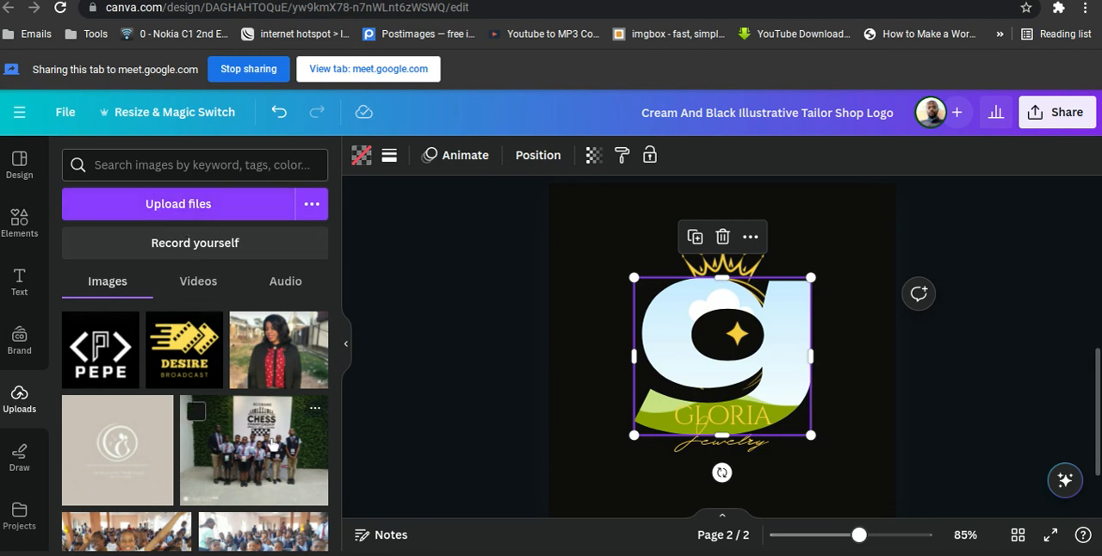
{"action": "scroll", "coordinate": [270, 444], "scroll_direction": "down", "scroll_amount": 5}
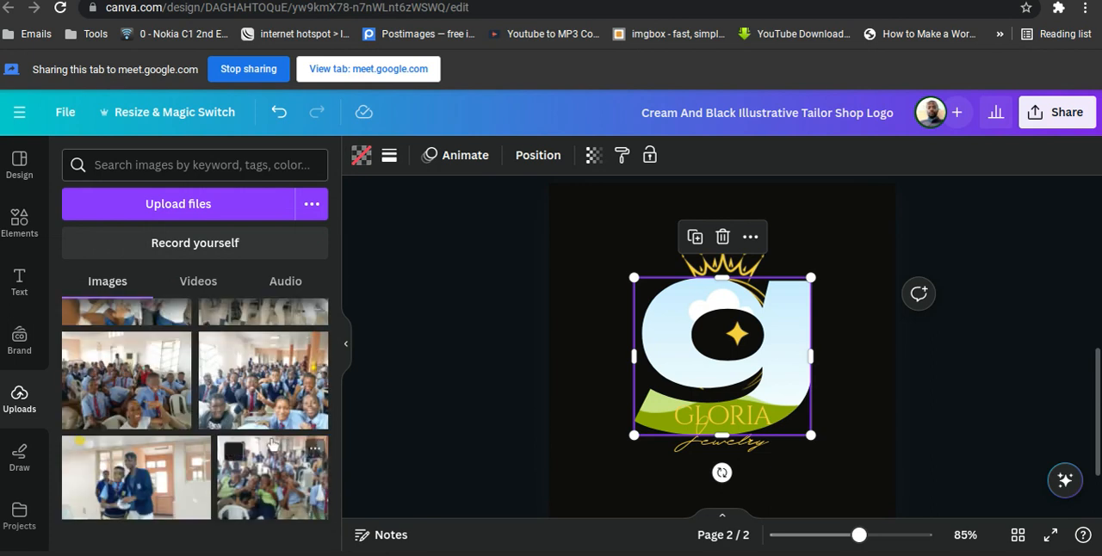
{"action": "scroll", "coordinate": [270, 444], "scroll_direction": "up", "scroll_amount": 5}
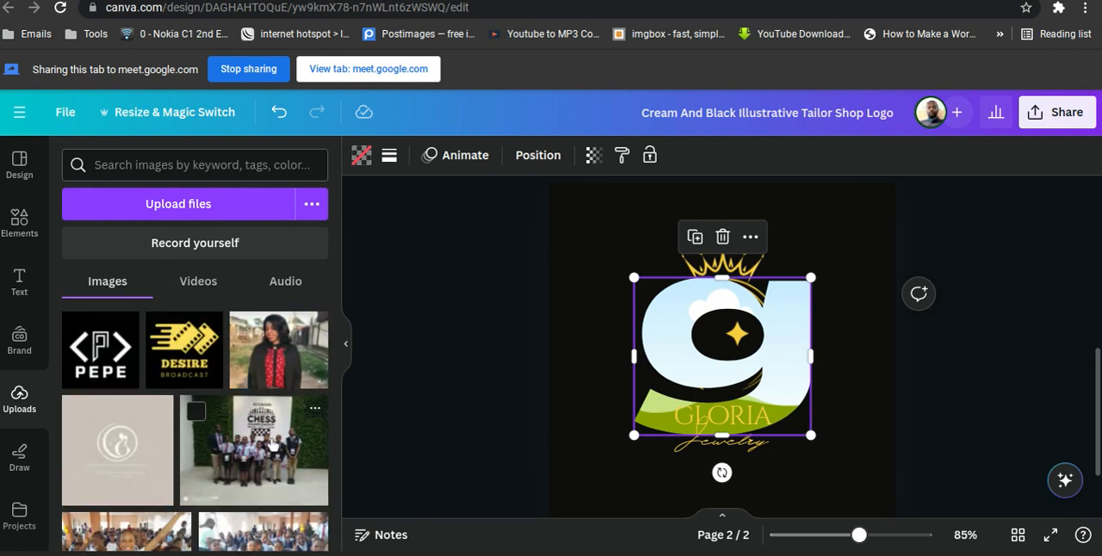
{"action": "left_click", "coordinate": [293, 355]}
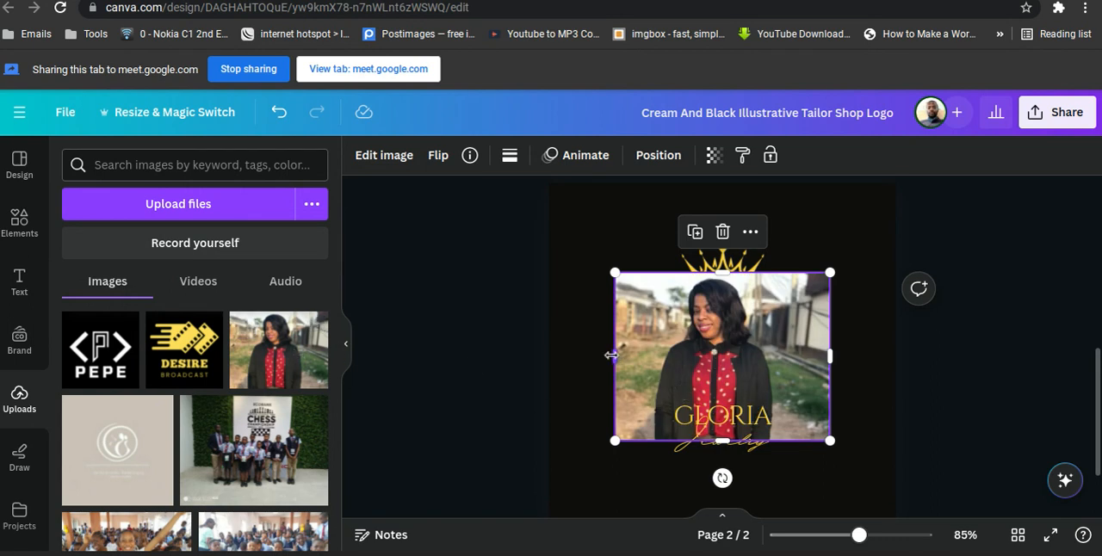
Crop the woman's photo on both sides to a narrow portrait and move it to the page's upper-left area, partly clear of the g frame.
{"action": "mouse_move", "coordinate": [634, 356]}
{"action": "left_mouse_down"}
{"action": "mouse_move", "coordinate": [664, 356]}
{"action": "mouse_move", "coordinate": [647, 357]}
{"action": "left_mouse_up"}
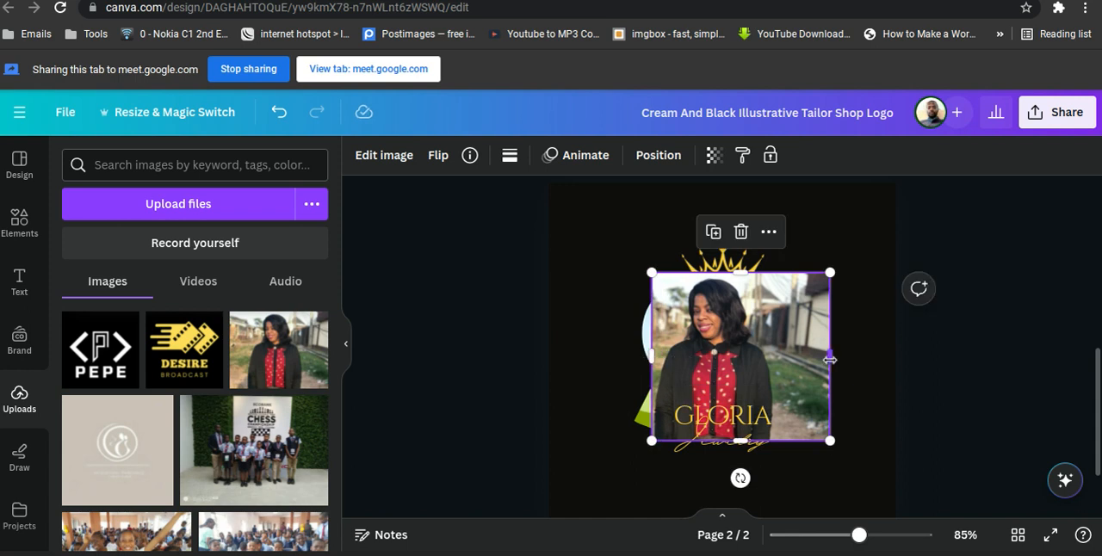
{"action": "left_click_drag", "start_coordinate": [831, 360], "coordinate": [769, 369]}
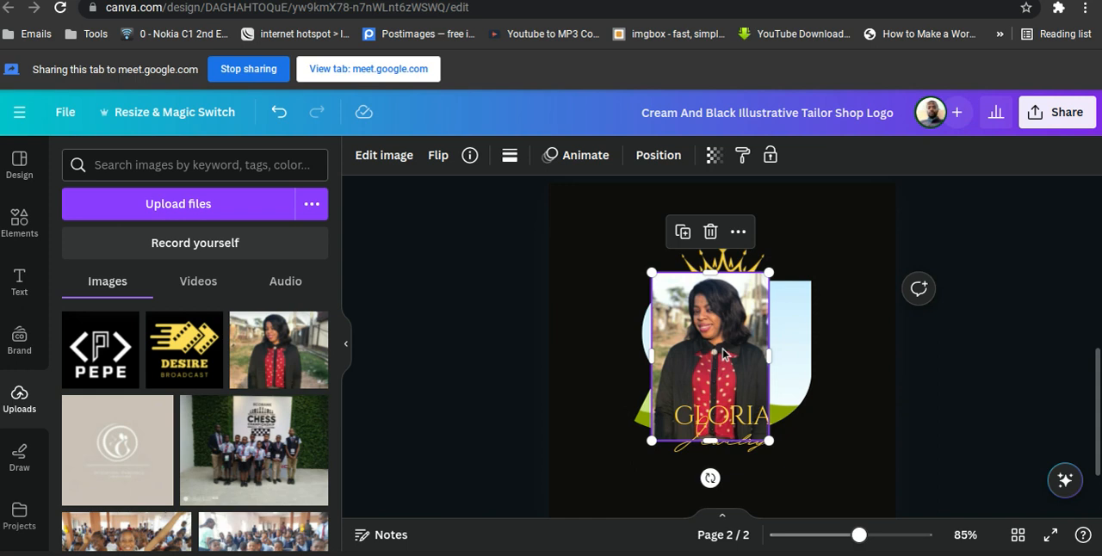
{"action": "left_click_drag", "start_coordinate": [723, 353], "coordinate": [635, 278]}
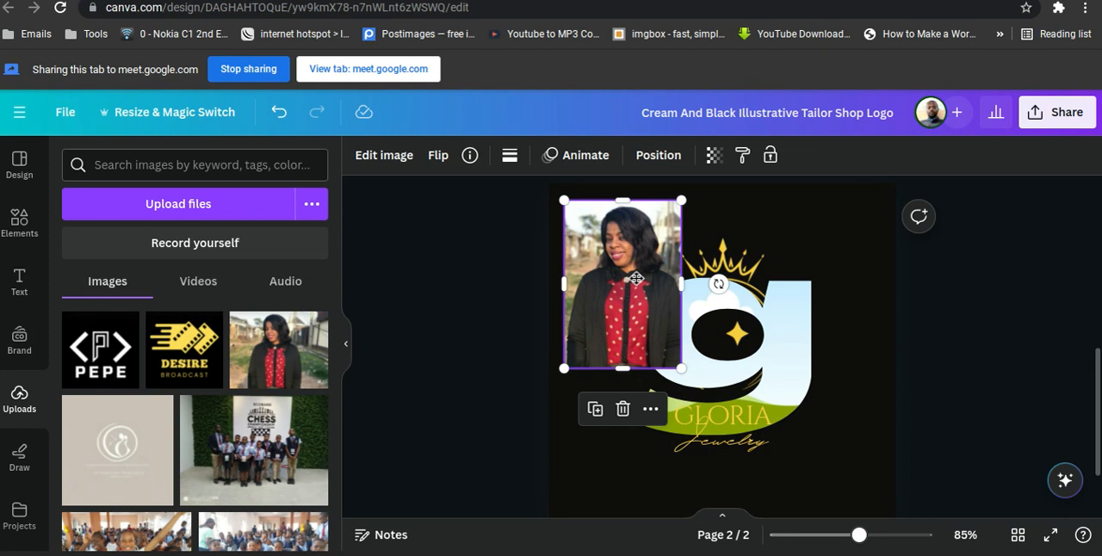
Fill the g frame with the woman's photo, then shrink the frame and place it inside the golden wreath.
{"action": "left_click_drag", "start_coordinate": [641, 289], "coordinate": [679, 330]}
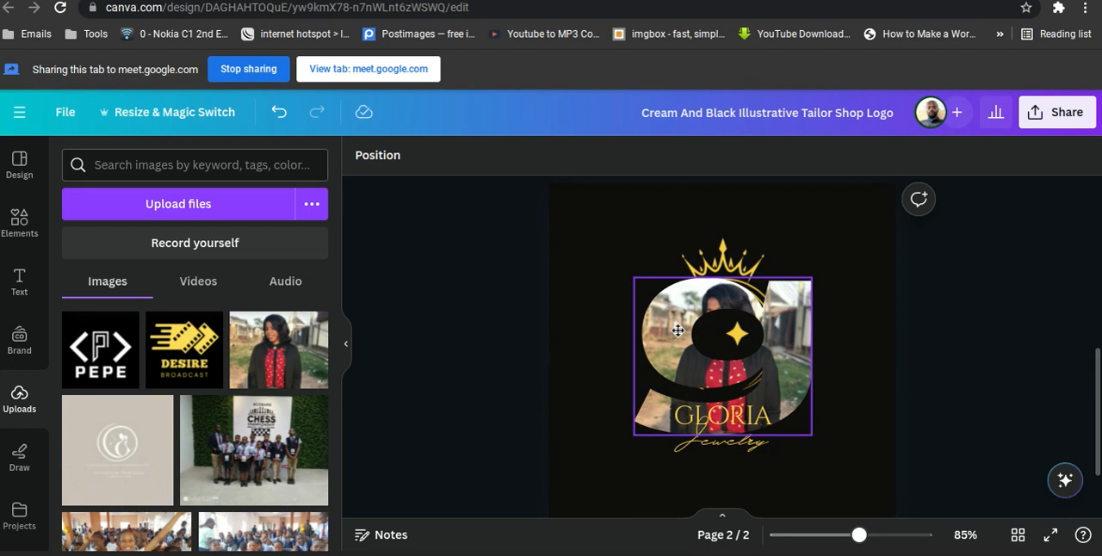
{"action": "left_click", "coordinate": [852, 440]}
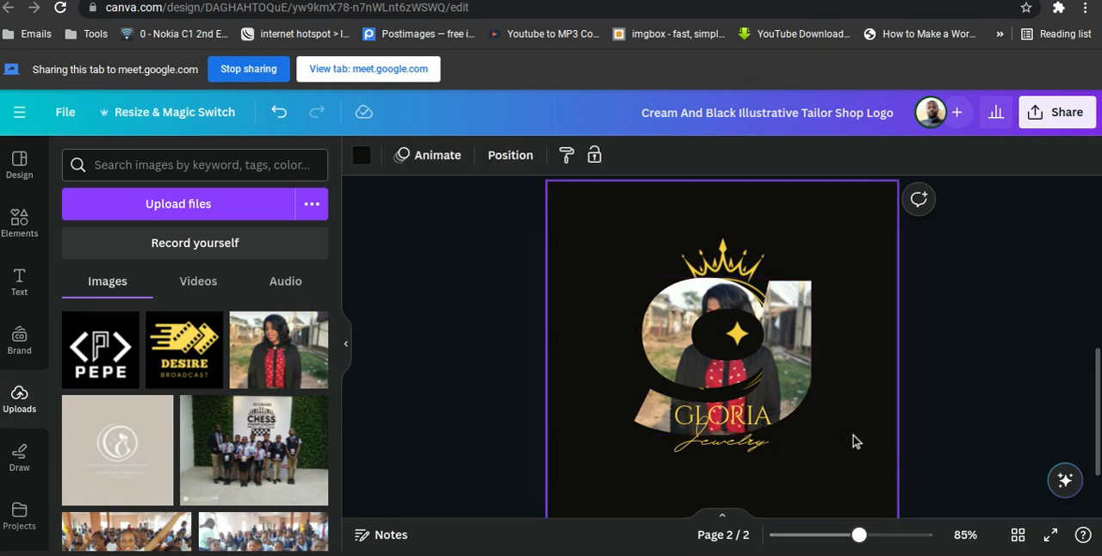
{"action": "left_click", "coordinate": [687, 366]}
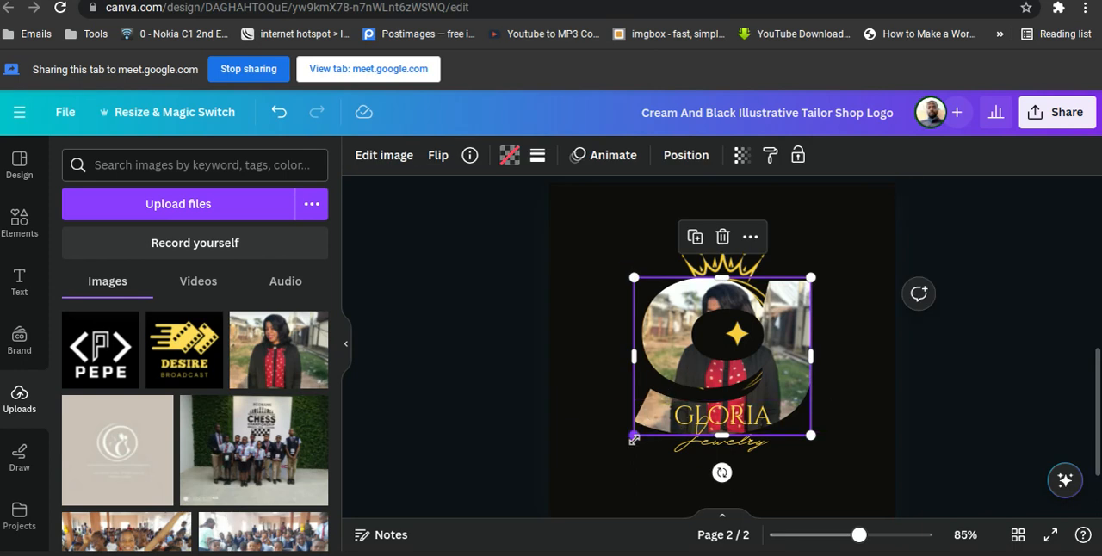
{"action": "left_click_drag", "start_coordinate": [635, 436], "coordinate": [738, 345]}
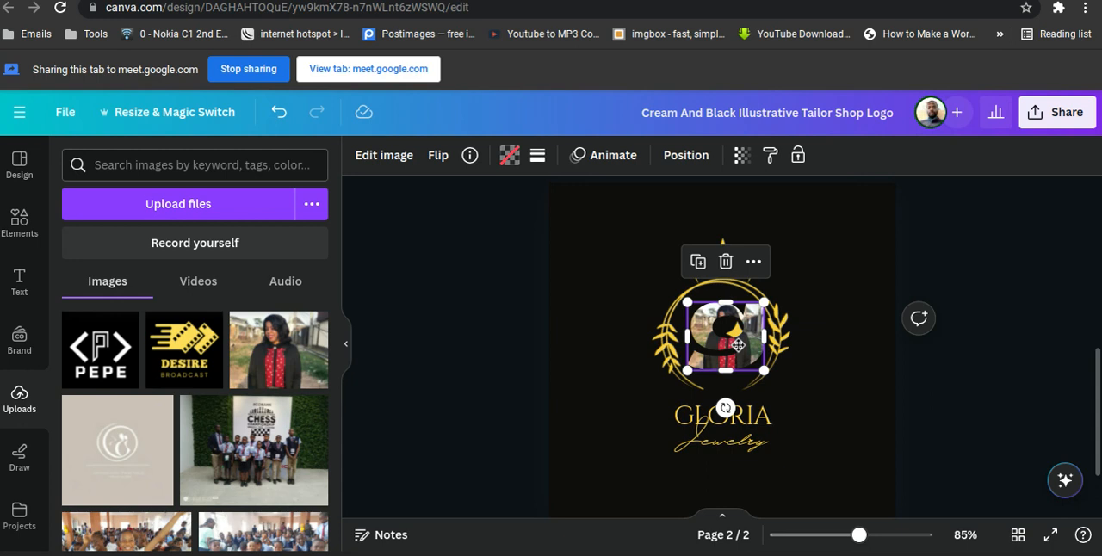
{"action": "left_click", "coordinate": [820, 299]}
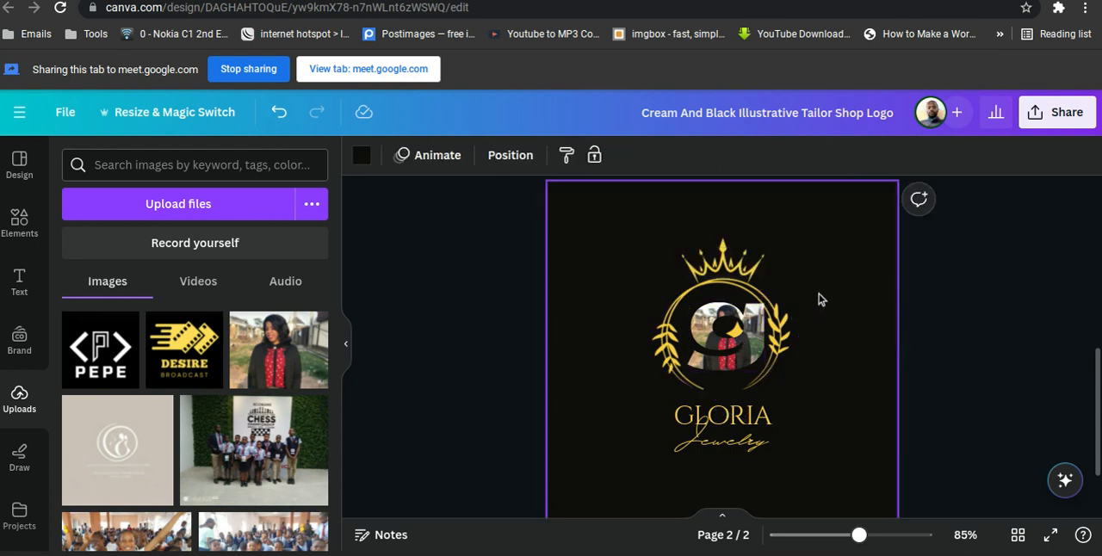
Fine-tune the photo-filled g frame's size so it fits centrally within the wreath with space around it.
{"action": "left_click", "coordinate": [751, 332]}
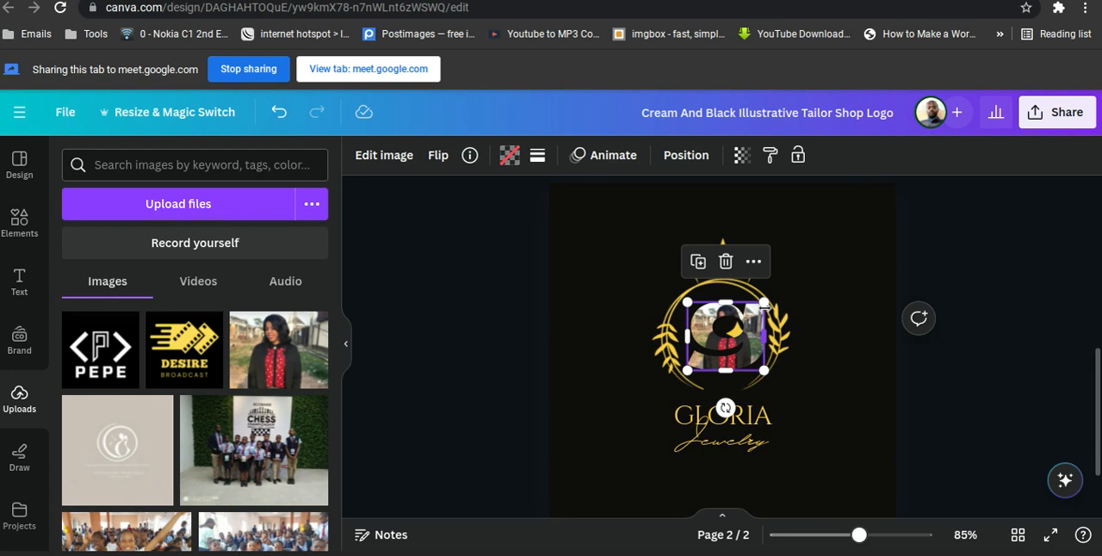
{"action": "left_click_drag", "start_coordinate": [764, 304], "coordinate": [726, 343]}
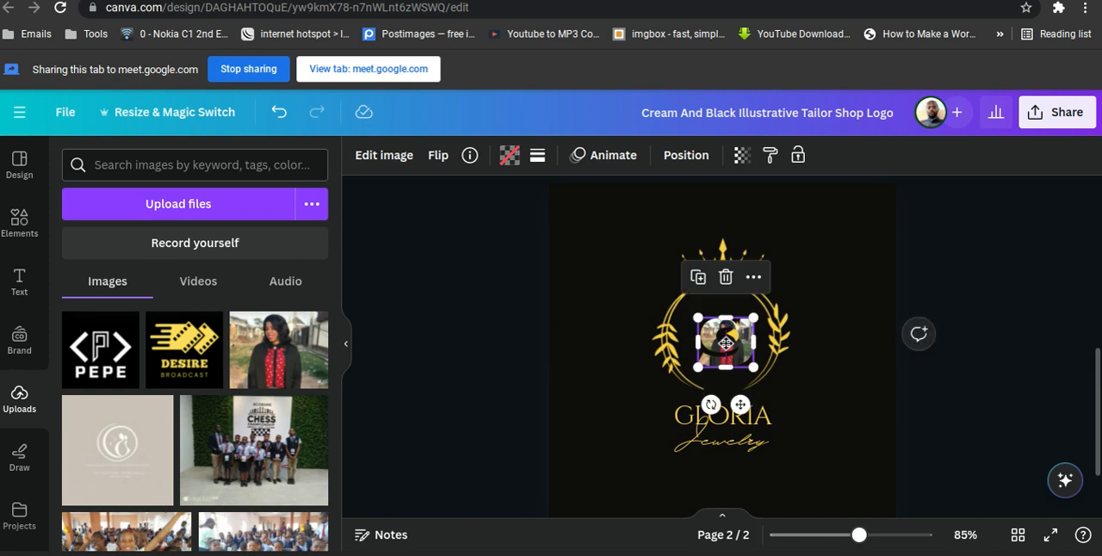
{"action": "left_click", "coordinate": [799, 291]}
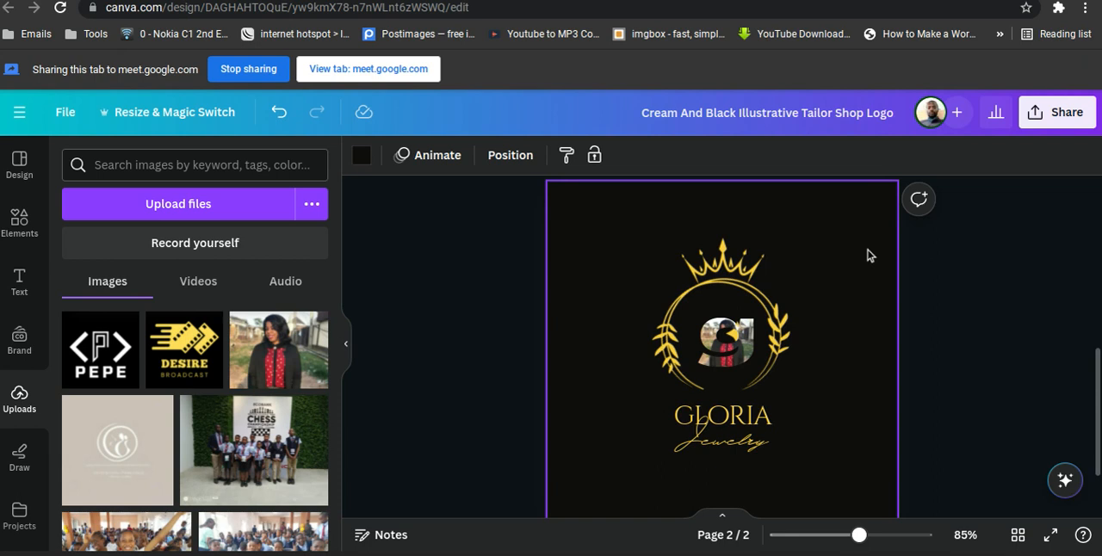
{"action": "left_click", "coordinate": [733, 334]}
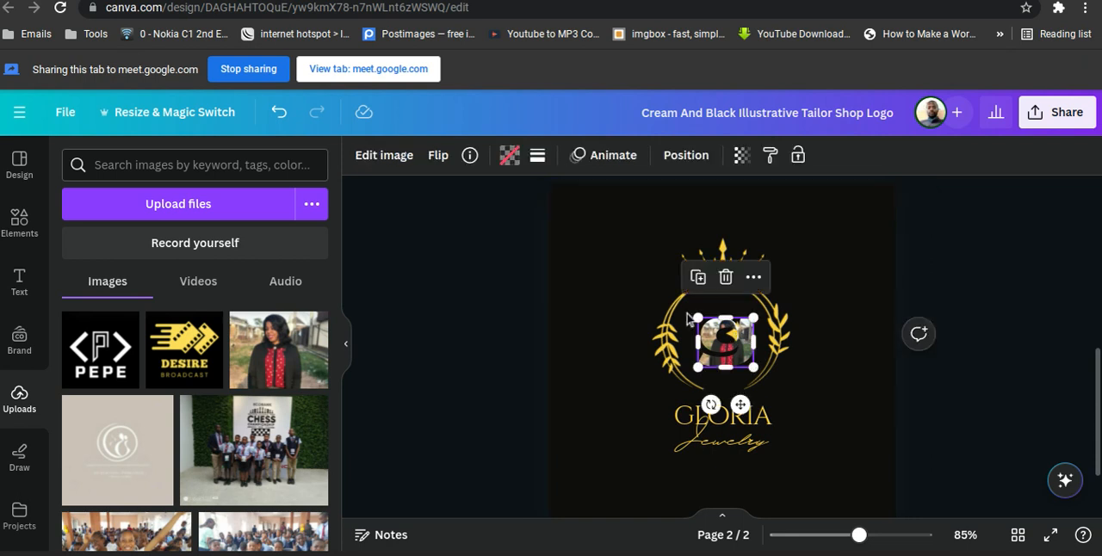
{"action": "left_click_drag", "start_coordinate": [698, 317], "coordinate": [686, 307]}
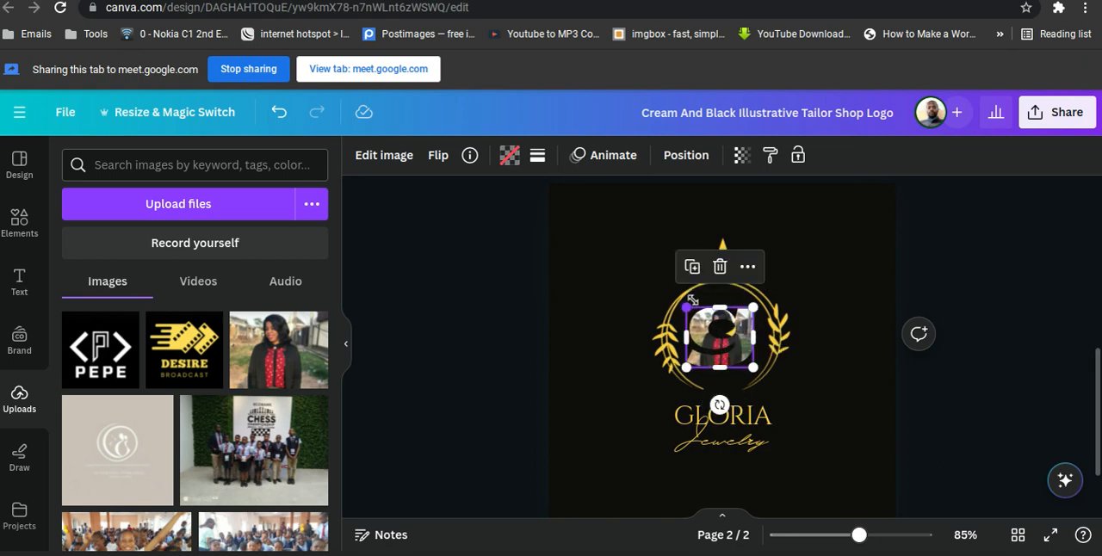
{"action": "left_click", "coordinate": [797, 276]}
{"action": "left_click", "coordinate": [735, 279]}
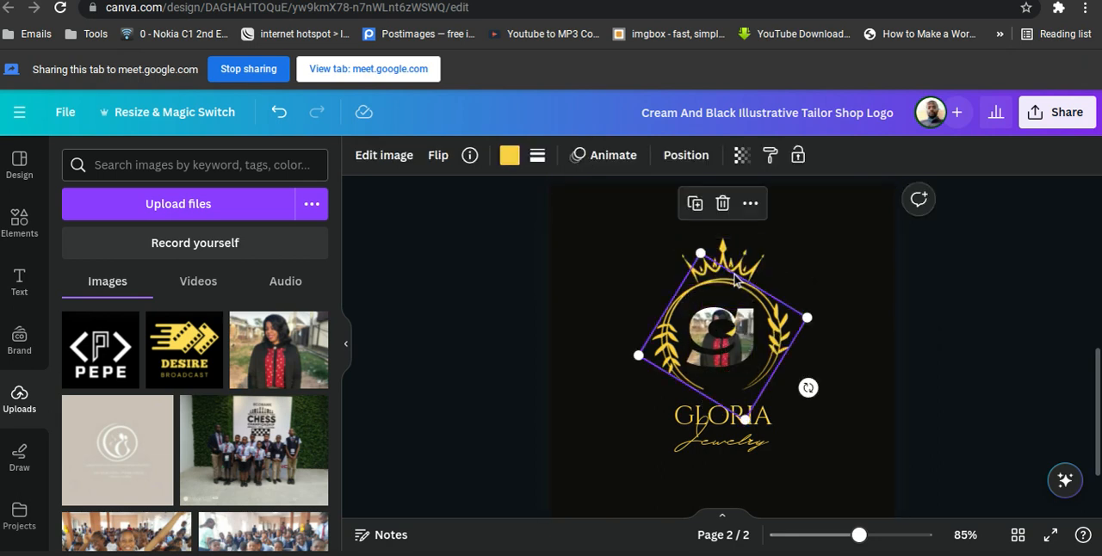
{"action": "left_click", "coordinate": [745, 267]}
{"action": "left_click", "coordinate": [761, 380]}
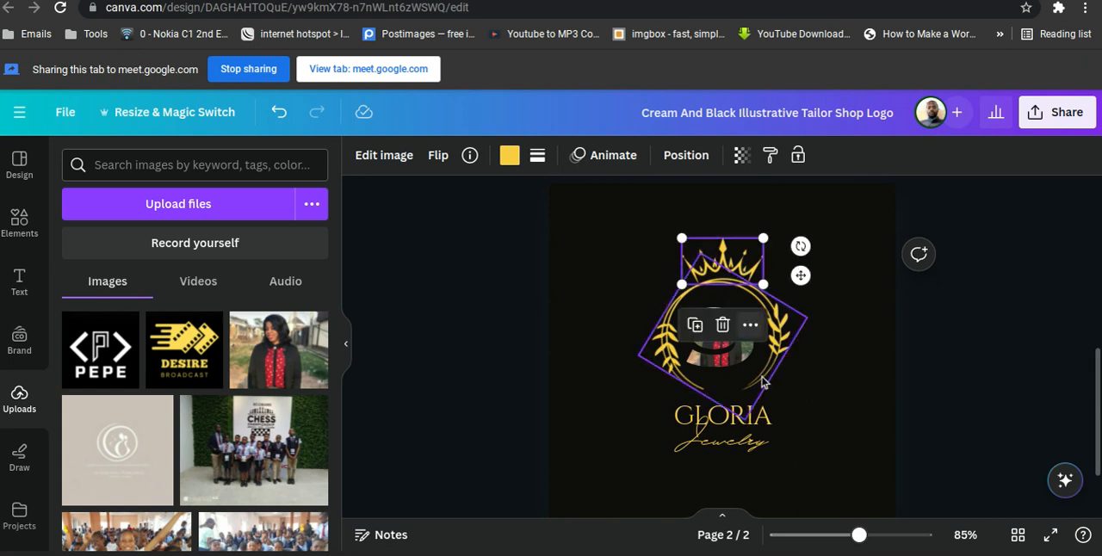
{"action": "left_click", "coordinate": [704, 437]}
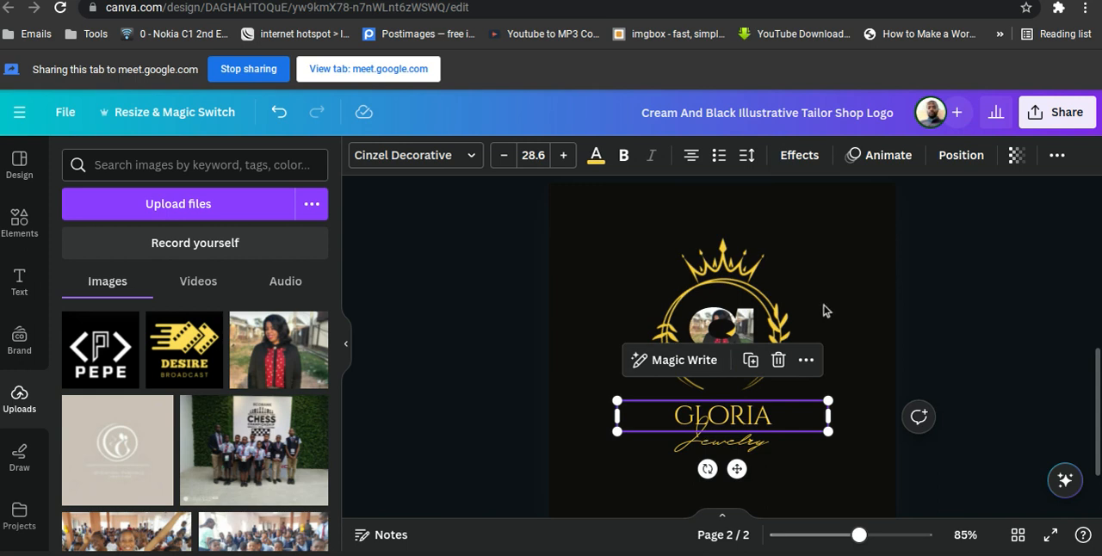
{"action": "left_click", "coordinate": [855, 286]}
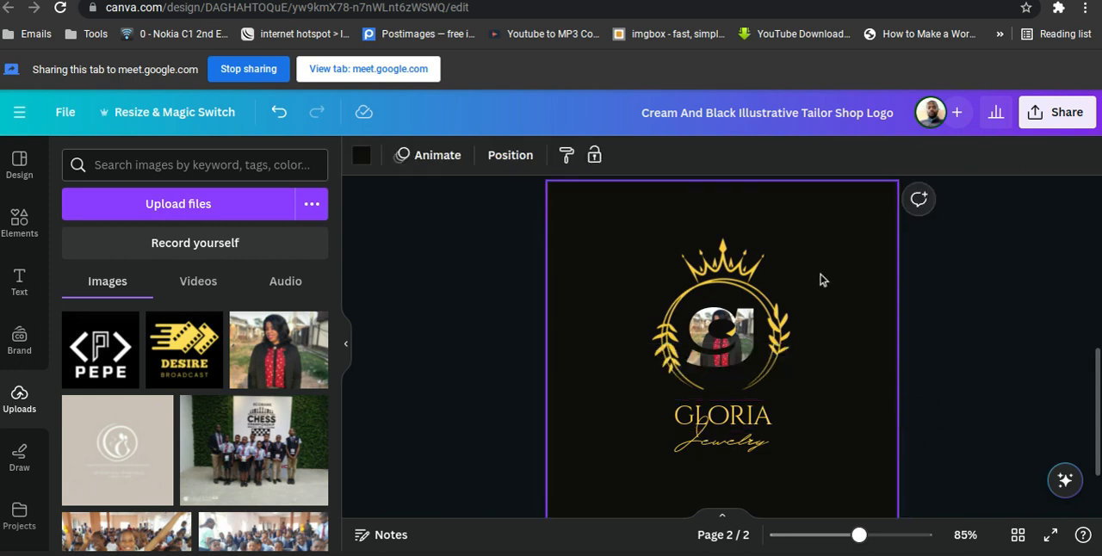
{"action": "left_click", "coordinate": [743, 274]}
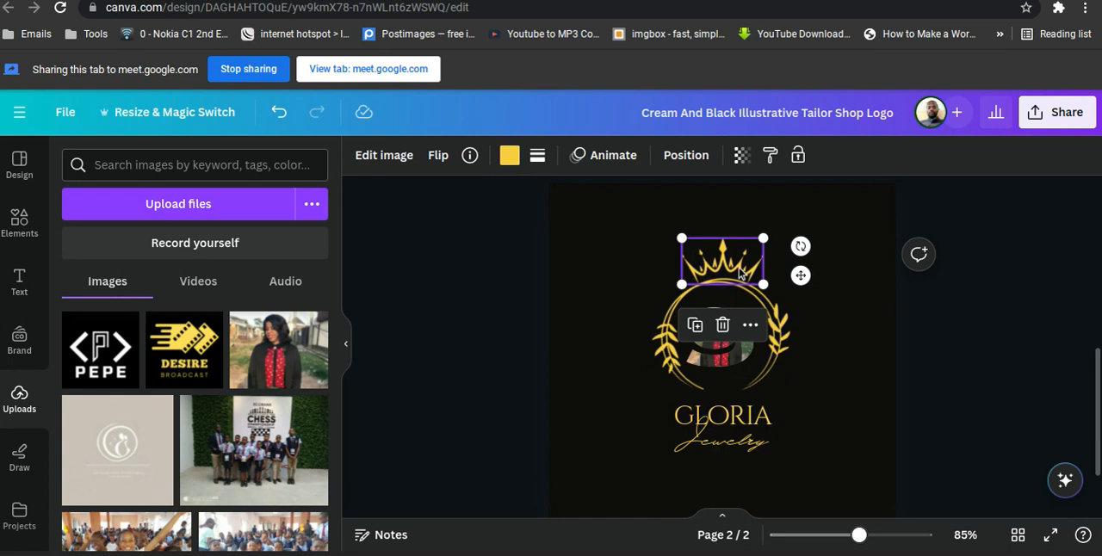
Change page 2's background to the cream document color.
{"action": "left_click", "coordinate": [614, 271]}
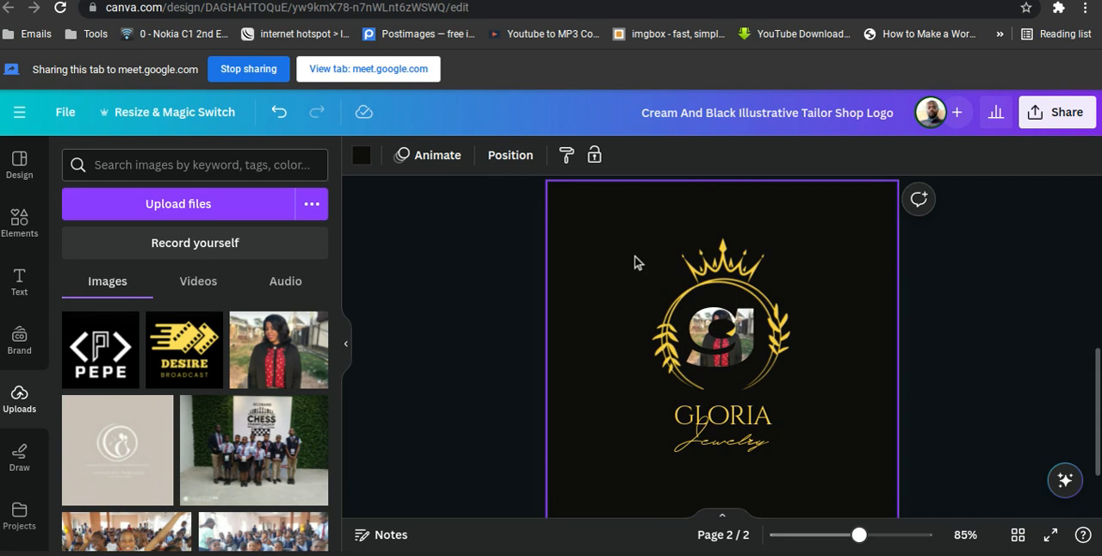
{"action": "left_click", "coordinate": [362, 156]}
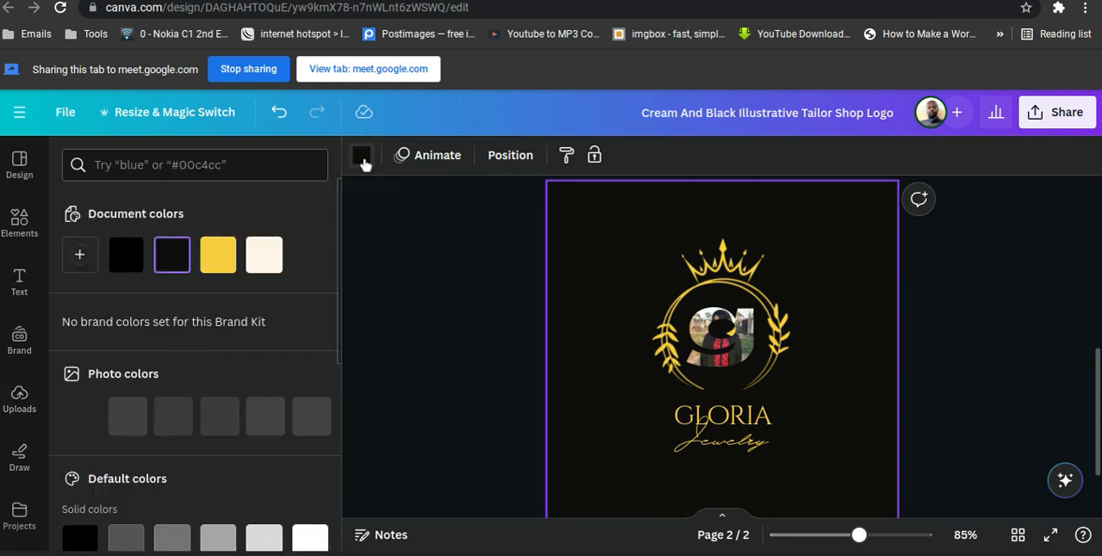
{"action": "left_click", "coordinate": [263, 255]}
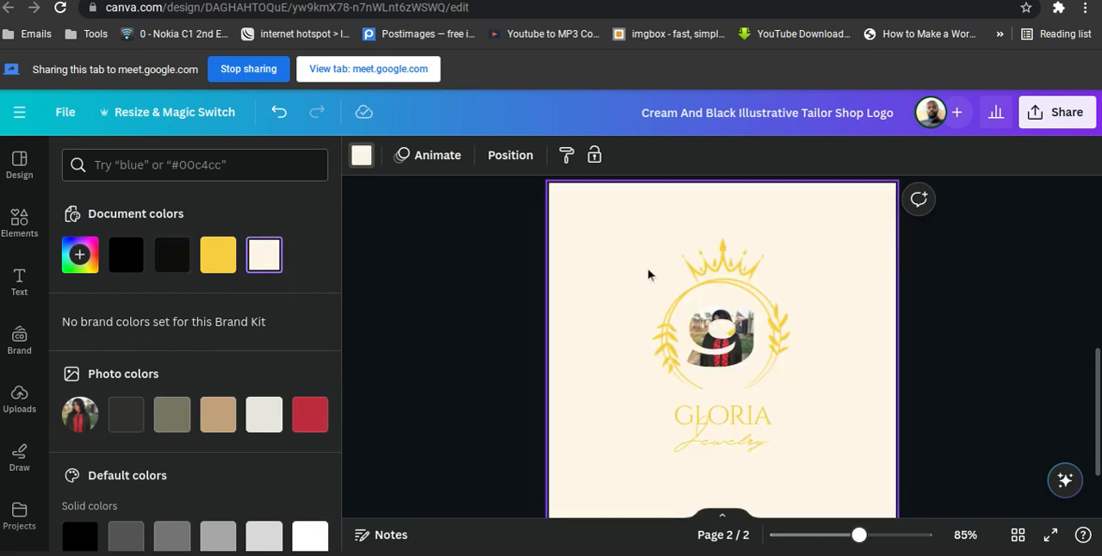
Recolor the crown with the red taken from the photo and apply that red to all matching yellow graphics.
{"action": "left_click", "coordinate": [728, 262]}
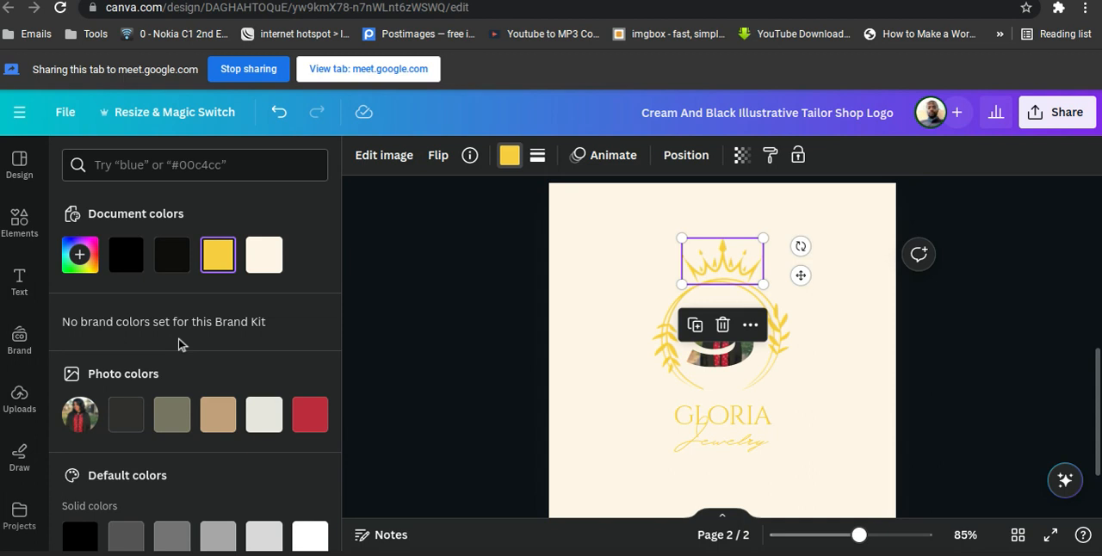
{"action": "scroll", "coordinate": [178, 344], "scroll_direction": "down", "scroll_amount": 1}
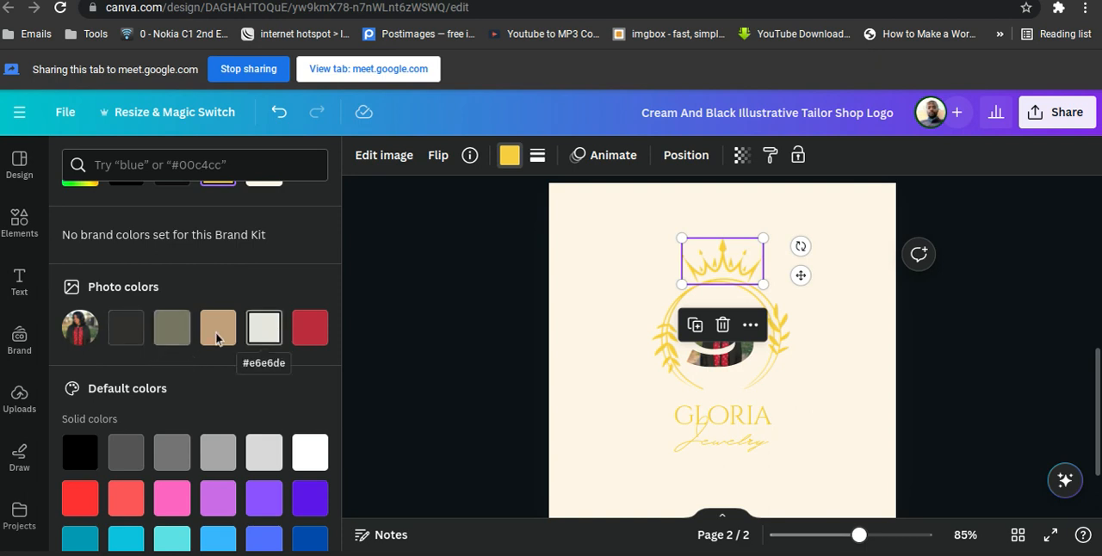
{"action": "left_click", "coordinate": [303, 336]}
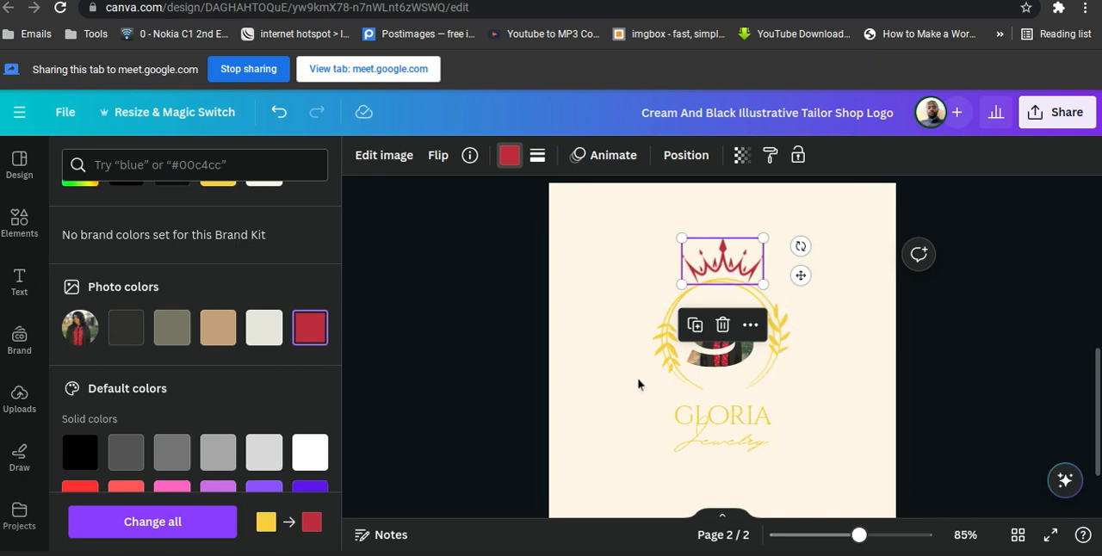
{"action": "scroll", "coordinate": [631, 379], "scroll_direction": "up", "scroll_amount": 2}
{"action": "scroll", "coordinate": [632, 378], "scroll_direction": "down", "scroll_amount": 2}
{"action": "scroll", "coordinate": [631, 379], "scroll_direction": "down", "scroll_amount": 1}
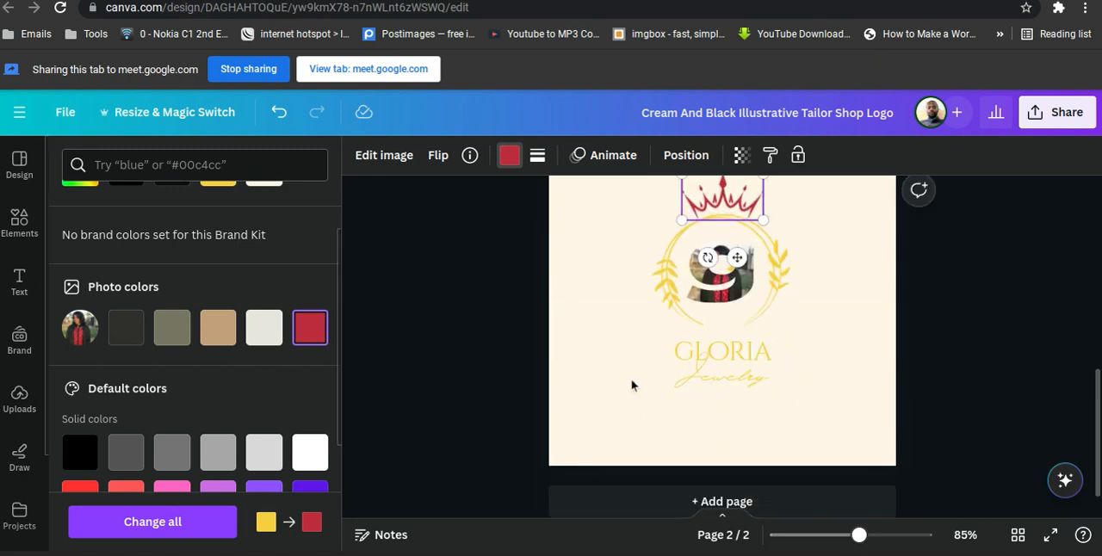
{"action": "left_click", "coordinate": [175, 524]}
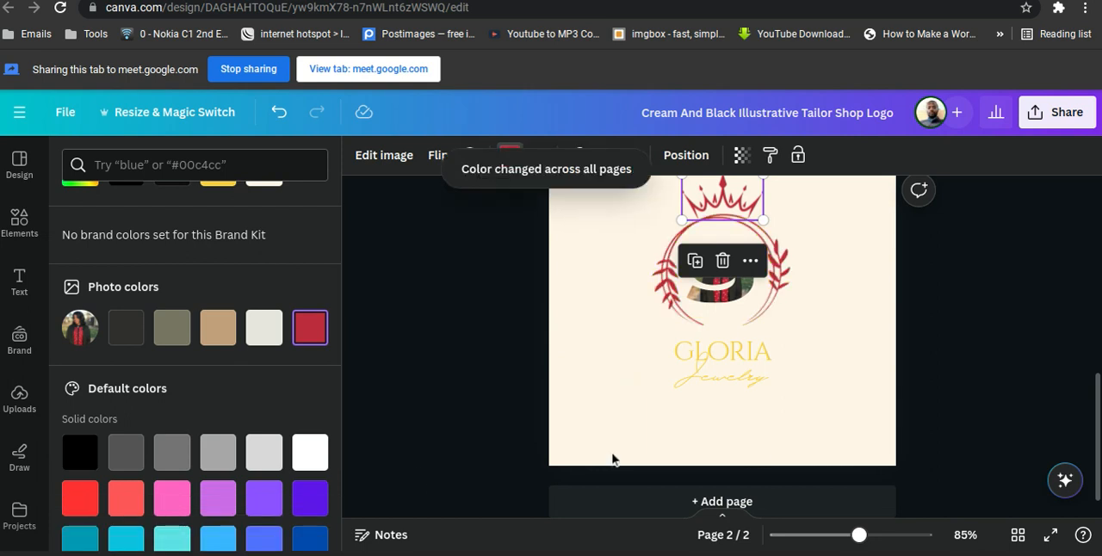
{"action": "left_click", "coordinate": [845, 250]}
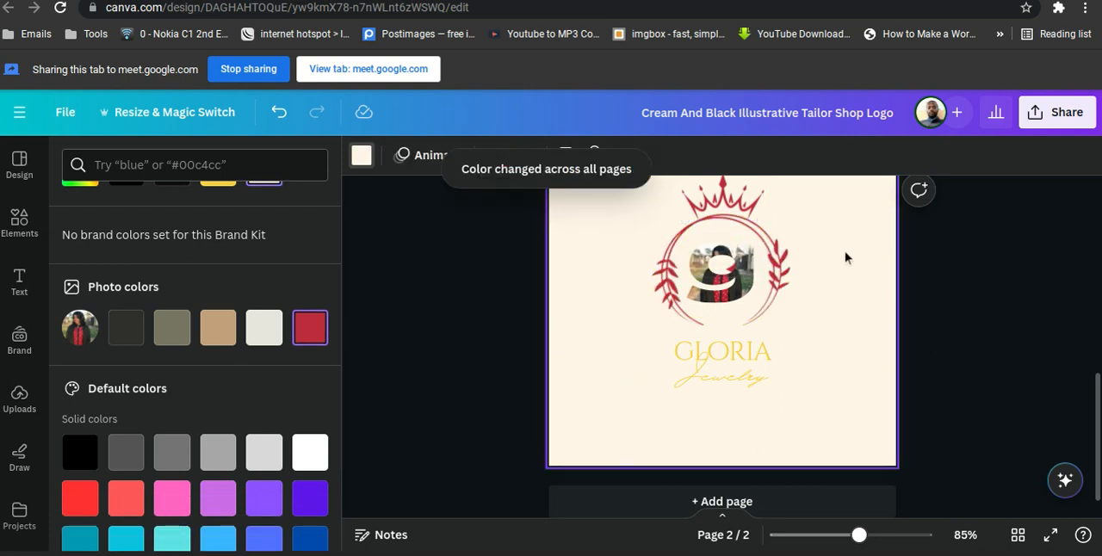
Set the script "Jewelry" text to the photo's red and apply the change to all matching yellow text.
{"action": "scroll", "coordinate": [845, 251], "scroll_direction": "up", "scroll_amount": 1}
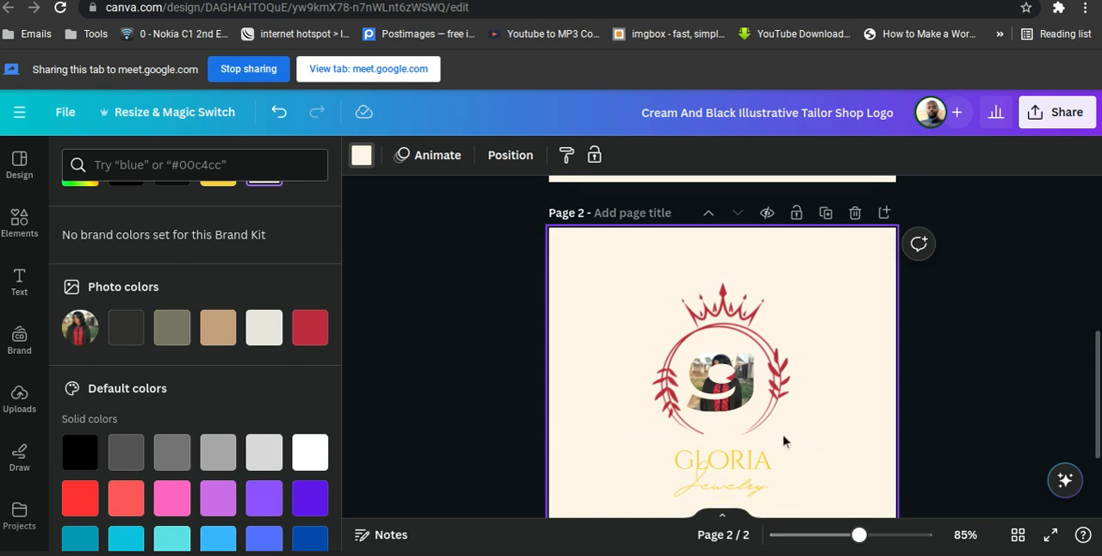
{"action": "left_click", "coordinate": [749, 491]}
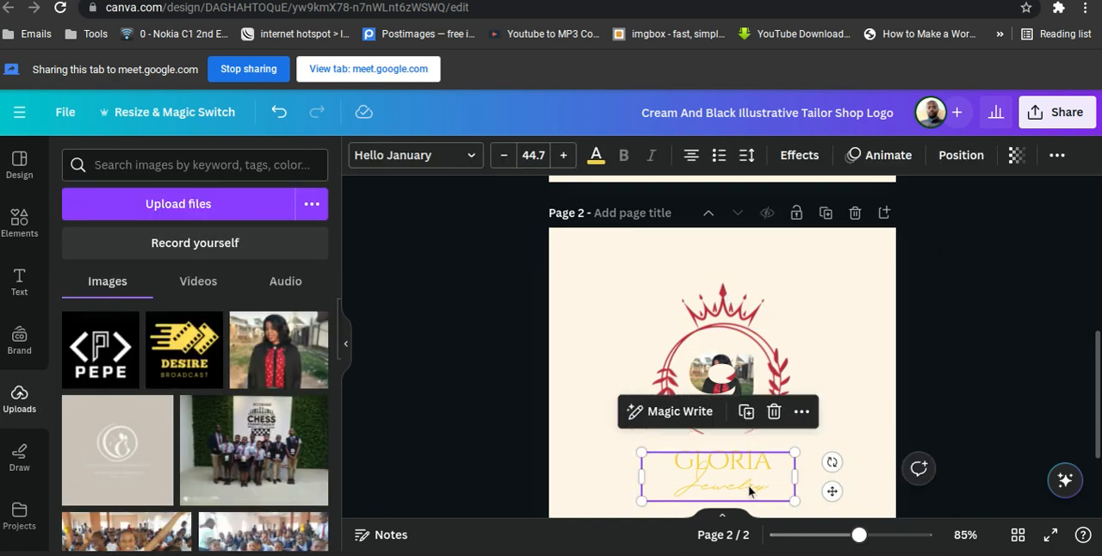
{"action": "left_click", "coordinate": [599, 166]}
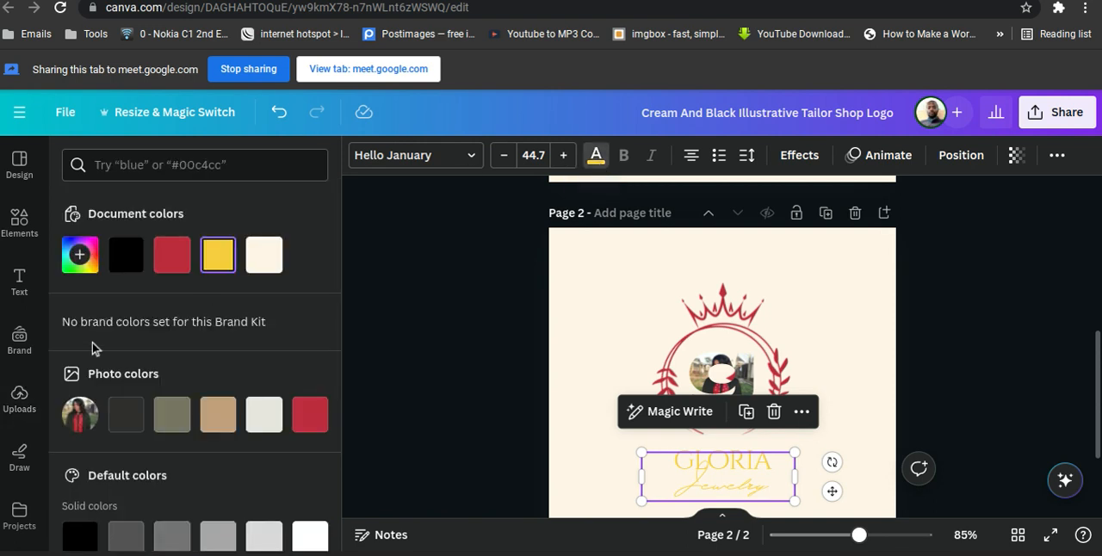
{"action": "left_click", "coordinate": [309, 415]}
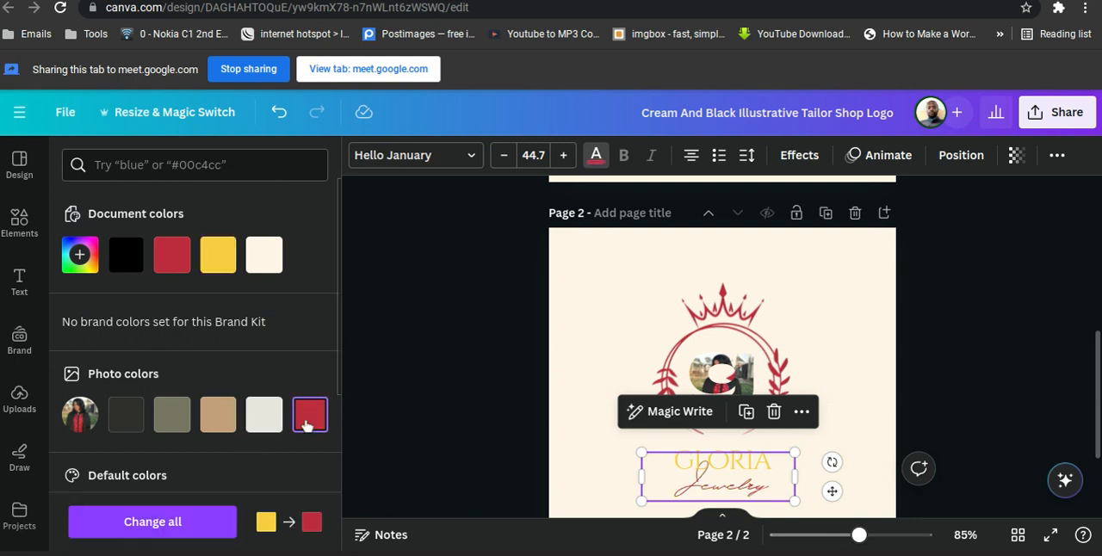
{"action": "left_click", "coordinate": [166, 525]}
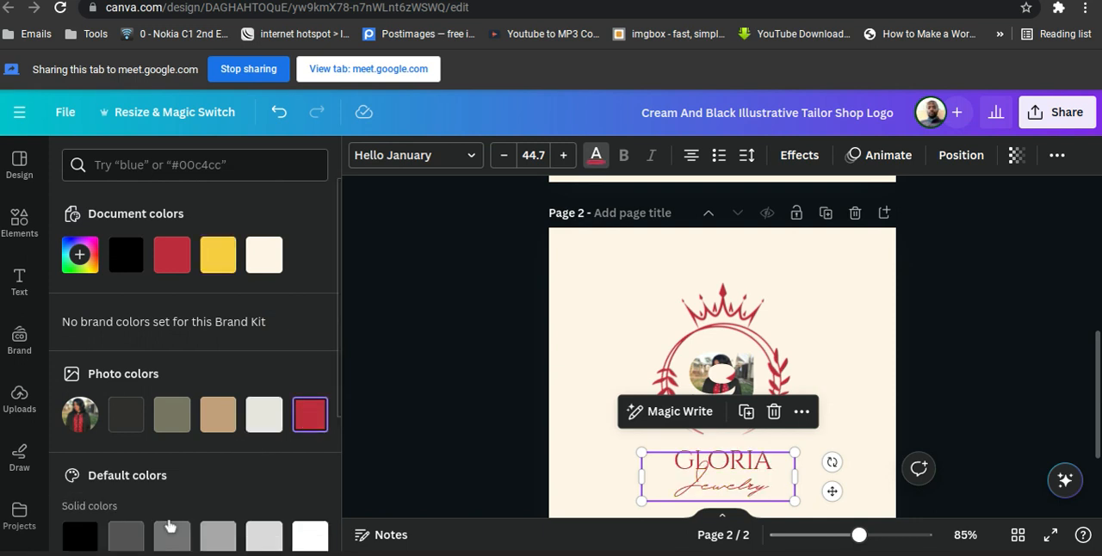
{"action": "left_click", "coordinate": [850, 332]}
{"action": "scroll", "coordinate": [850, 331], "scroll_direction": "down", "scroll_amount": 2}
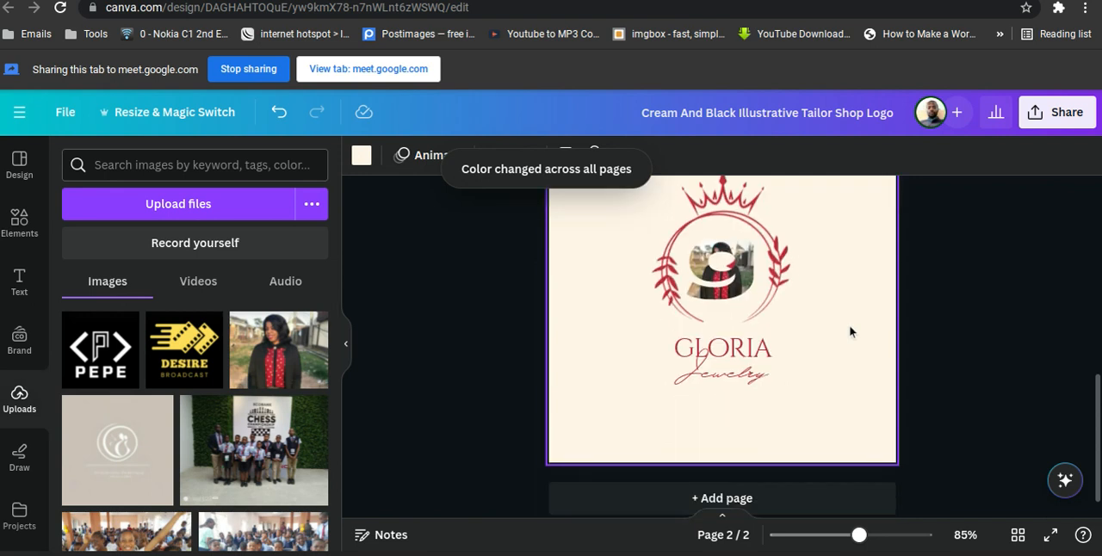
{"action": "scroll", "coordinate": [850, 331], "scroll_direction": "up", "scroll_amount": 1}
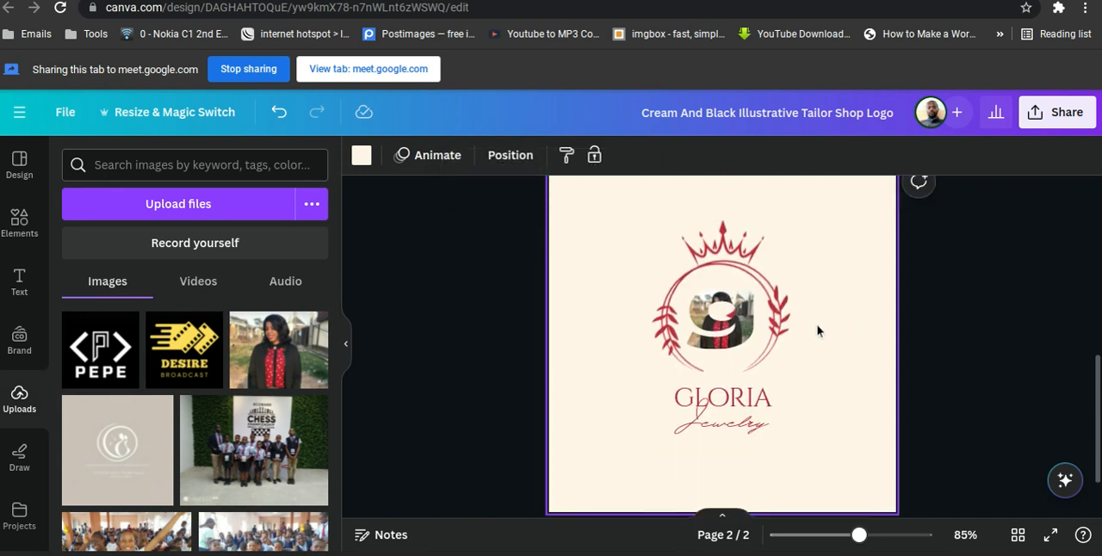
{"action": "scroll", "coordinate": [822, 319], "scroll_direction": "up", "scroll_amount": 1}
{"action": "left_click", "coordinate": [722, 379]}
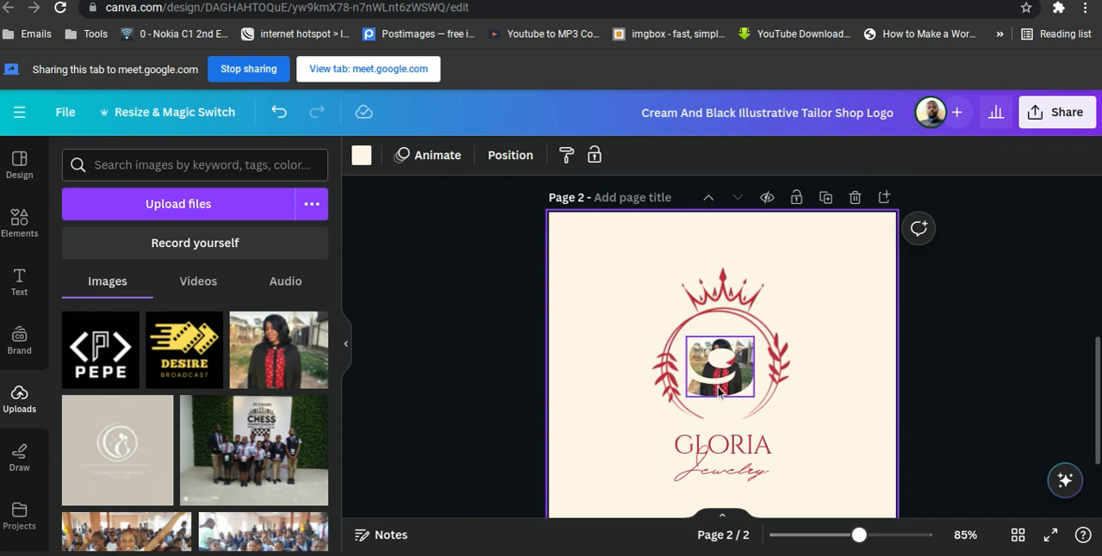
{"action": "left_click", "coordinate": [720, 390]}
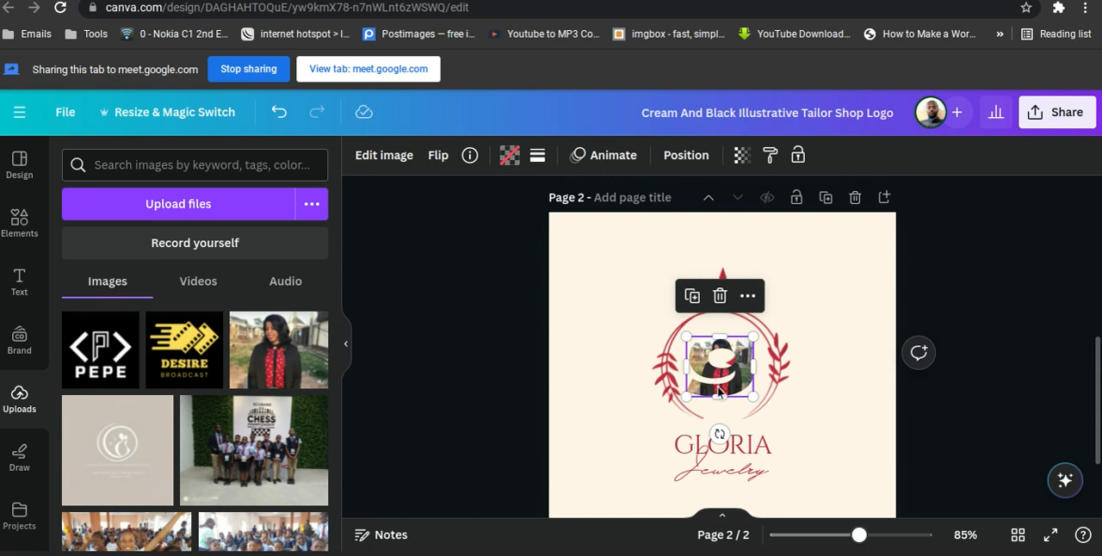
Deselect the g frame and show the list of saved projects.
{"action": "left_click", "coordinate": [839, 311]}
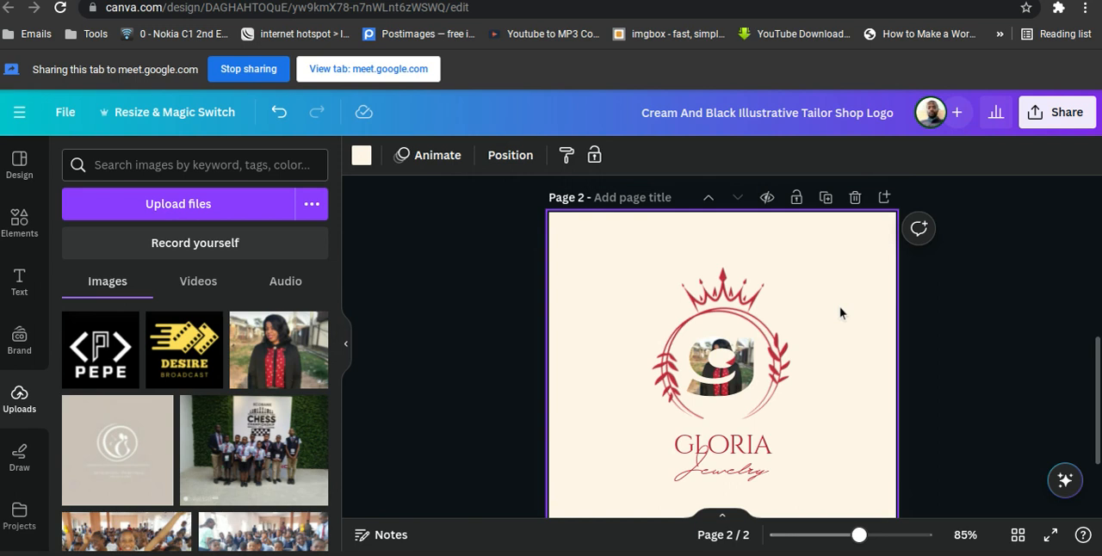
{"action": "left_click", "coordinate": [19, 510]}
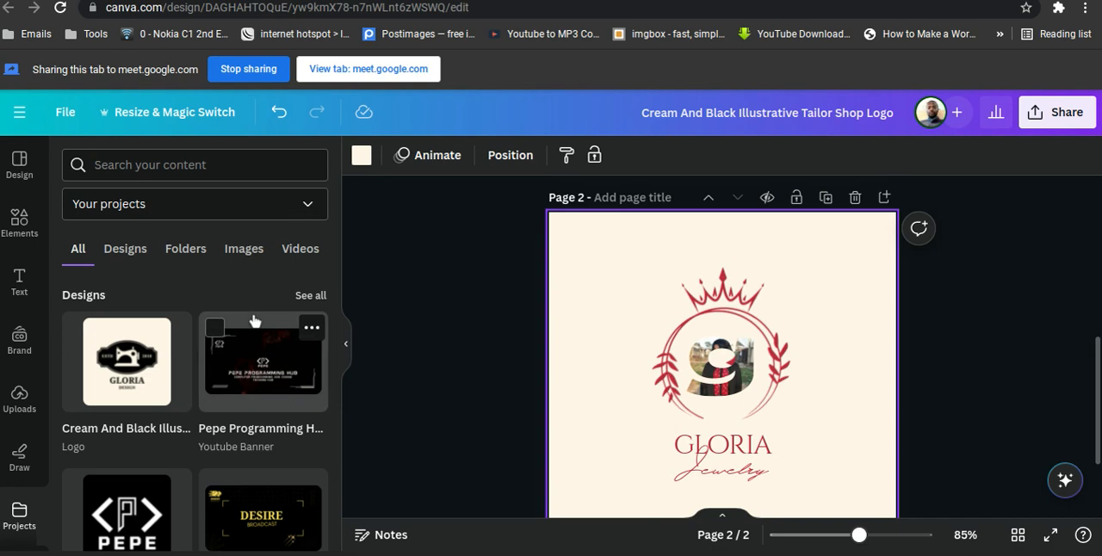
Look through the saved projects and the options for brand templates and the Brand Kit.
{"action": "scroll", "coordinate": [254, 321], "scroll_direction": "down", "scroll_amount": 2}
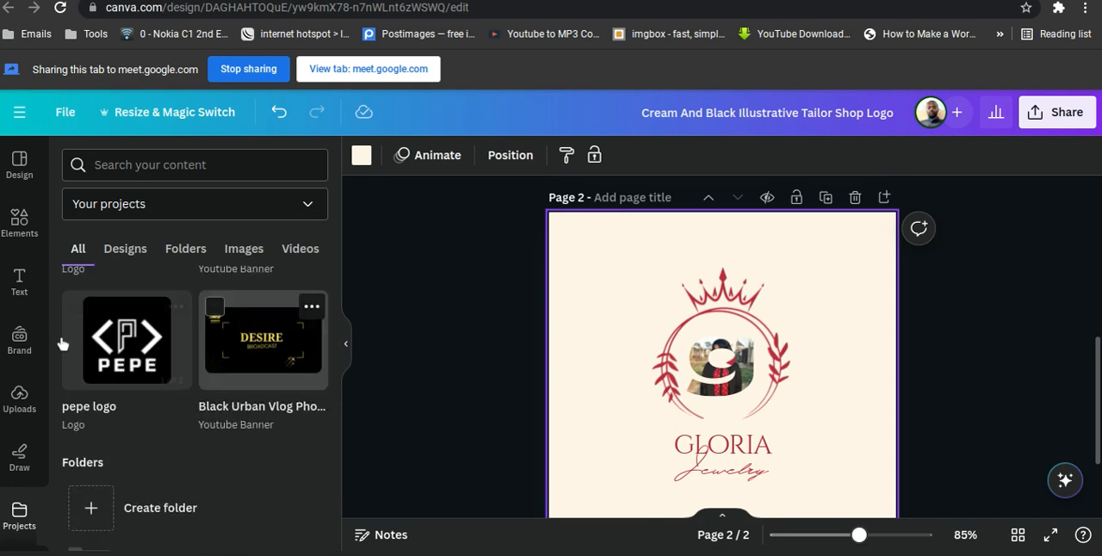
{"action": "scroll", "coordinate": [26, 379], "scroll_direction": "down", "scroll_amount": 2}
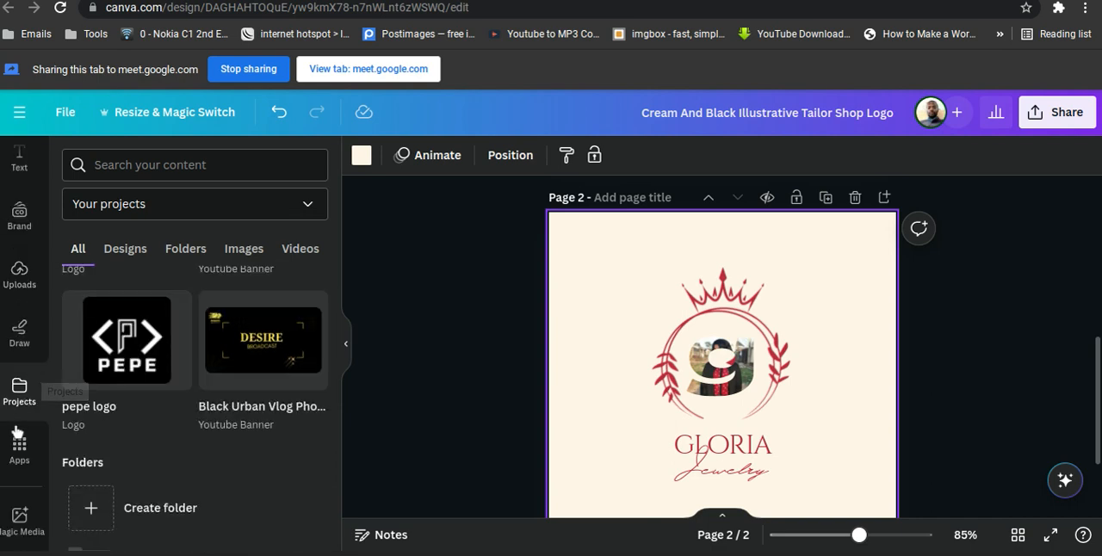
{"action": "scroll", "coordinate": [19, 383], "scroll_direction": "up", "scroll_amount": 2}
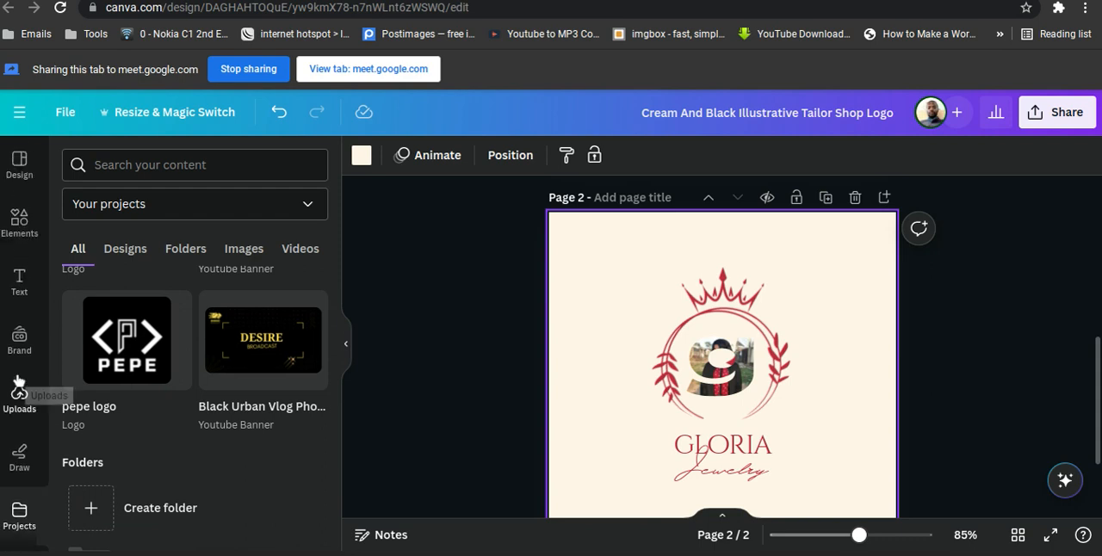
{"action": "scroll", "coordinate": [19, 382], "scroll_direction": "down", "scroll_amount": 2}
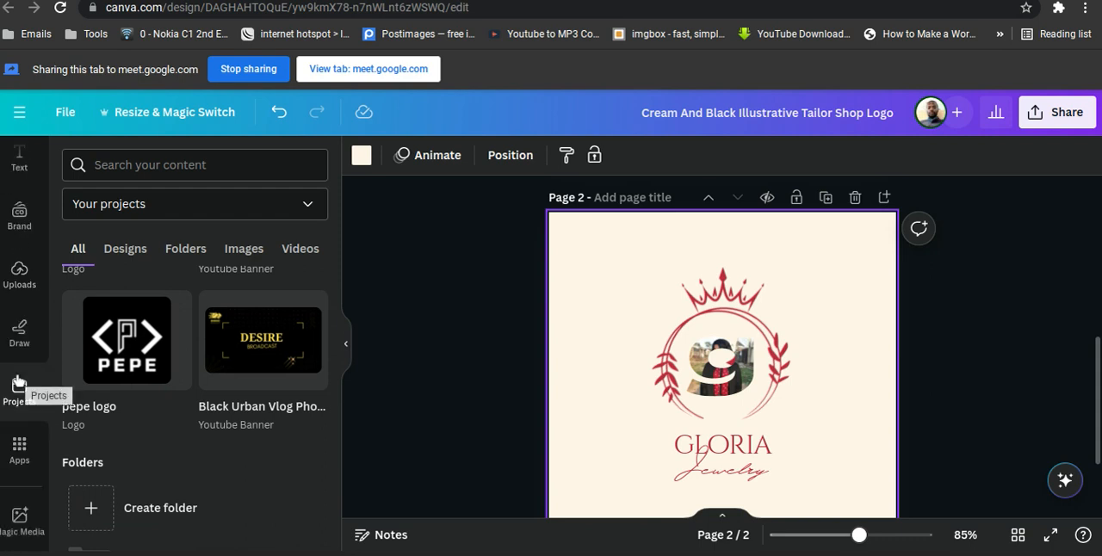
{"action": "scroll", "coordinate": [19, 382], "scroll_direction": "up", "scroll_amount": 2}
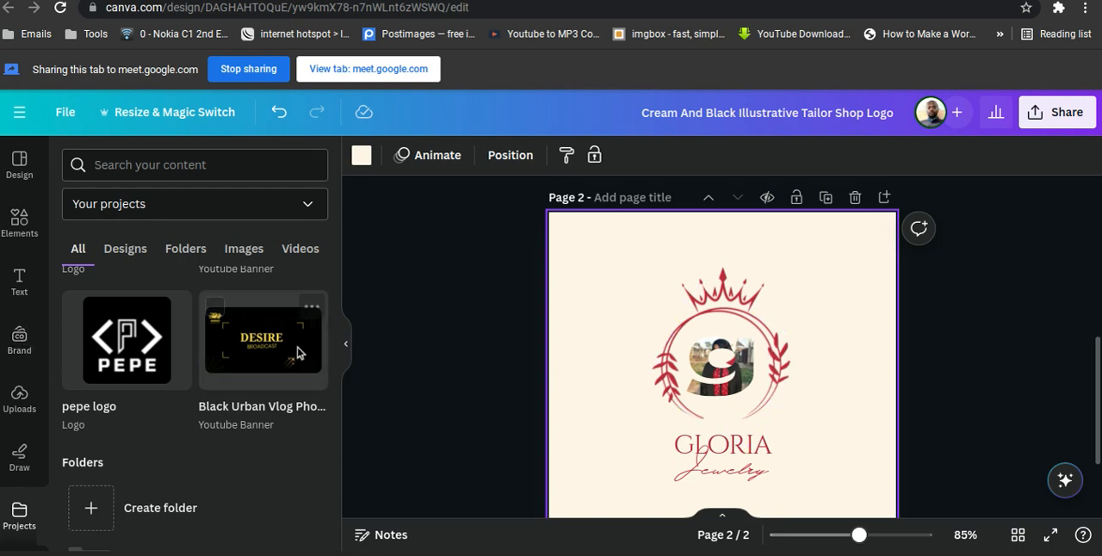
{"action": "left_click", "coordinate": [19, 349]}
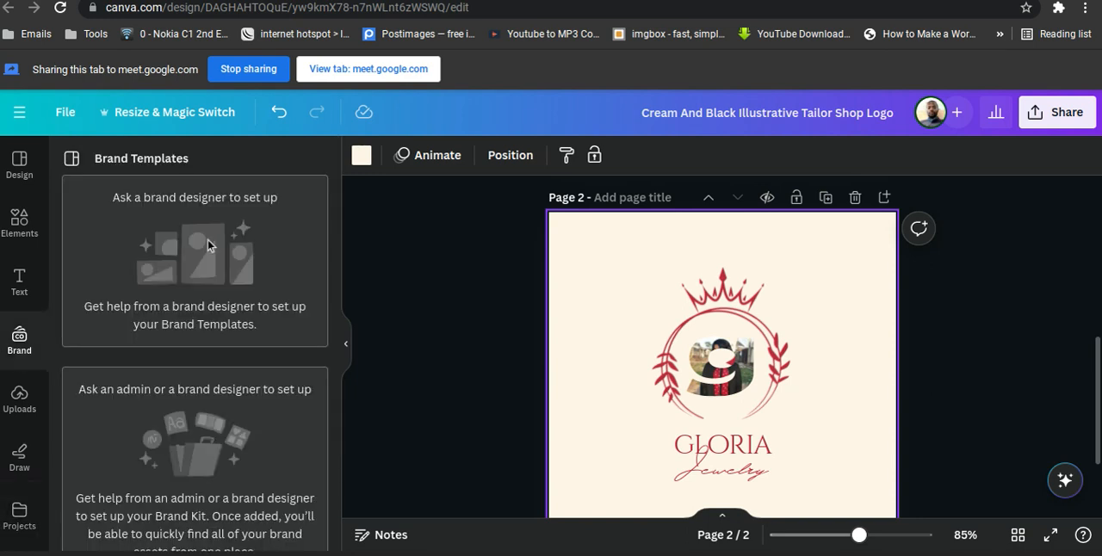
{"action": "scroll", "coordinate": [215, 239], "scroll_direction": "down", "scroll_amount": 1}
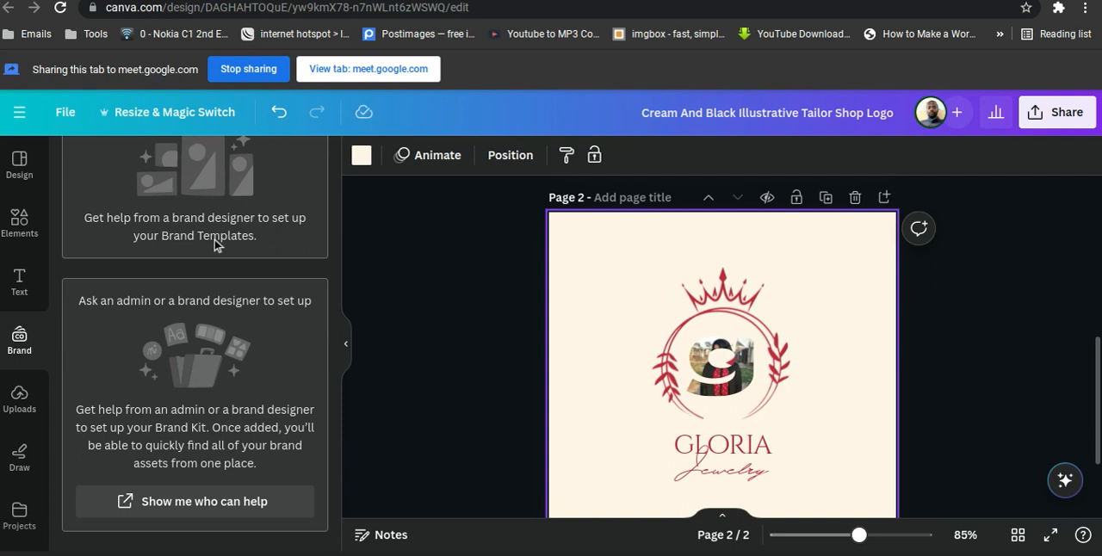
{"action": "scroll", "coordinate": [214, 244], "scroll_direction": "up", "scroll_amount": 1}
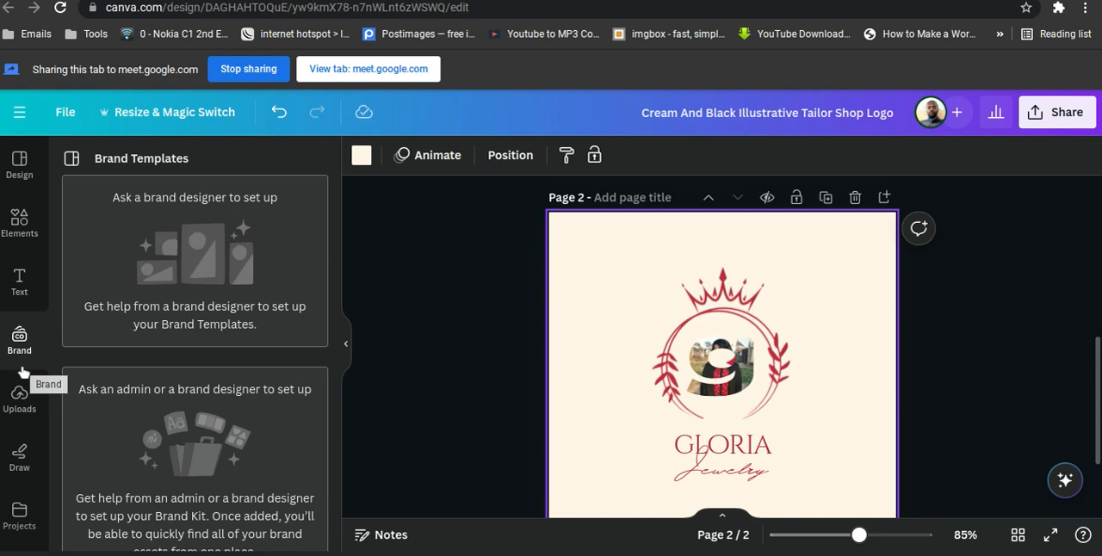
{"action": "scroll", "coordinate": [21, 457], "scroll_direction": "down", "scroll_amount": 2}
{"action": "scroll", "coordinate": [21, 457], "scroll_direction": "up", "scroll_amount": 1}
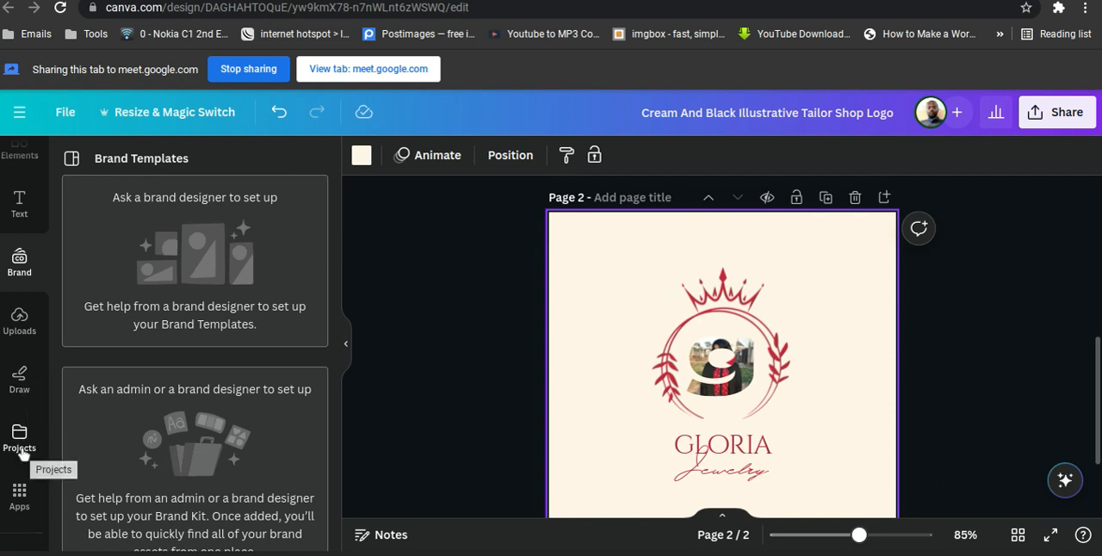
{"action": "scroll", "coordinate": [22, 454], "scroll_direction": "down", "scroll_amount": 1}
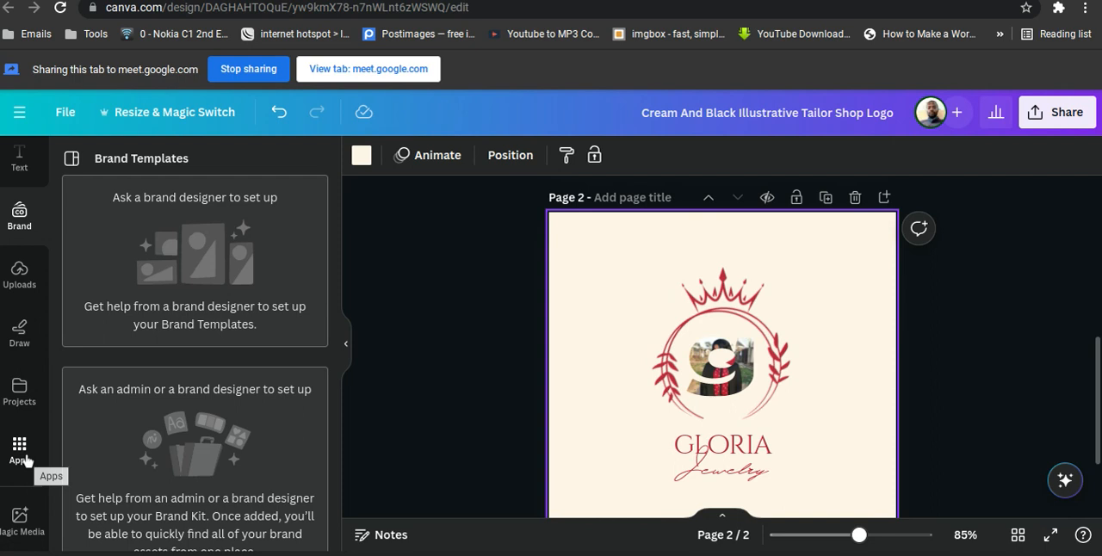
Browse the Canva apps, covering the Discover selection, the personal apps and the More from Canva tools.
{"action": "left_click", "coordinate": [18, 449]}
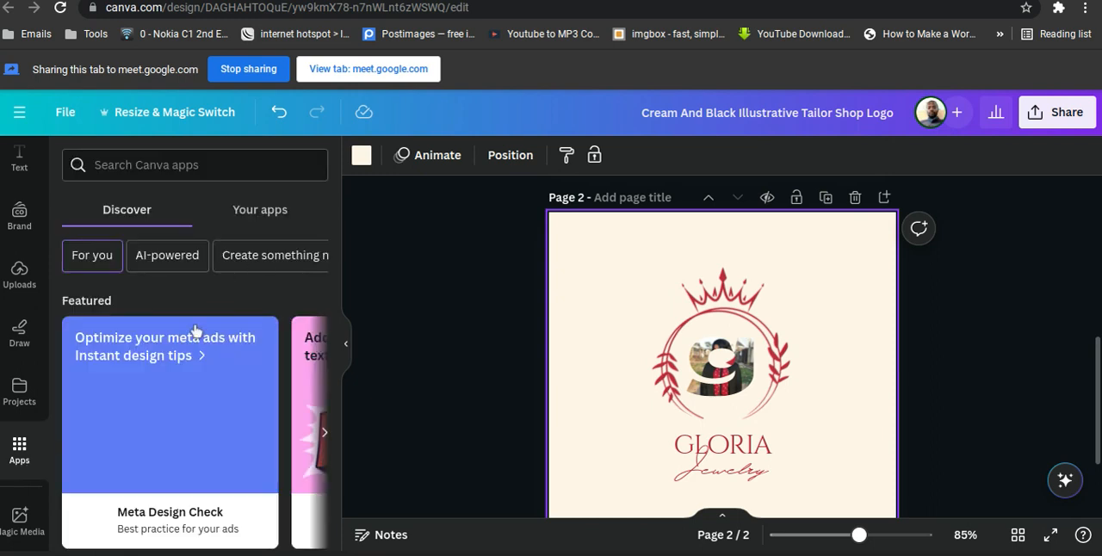
{"action": "scroll", "coordinate": [196, 331], "scroll_direction": "down", "scroll_amount": 3}
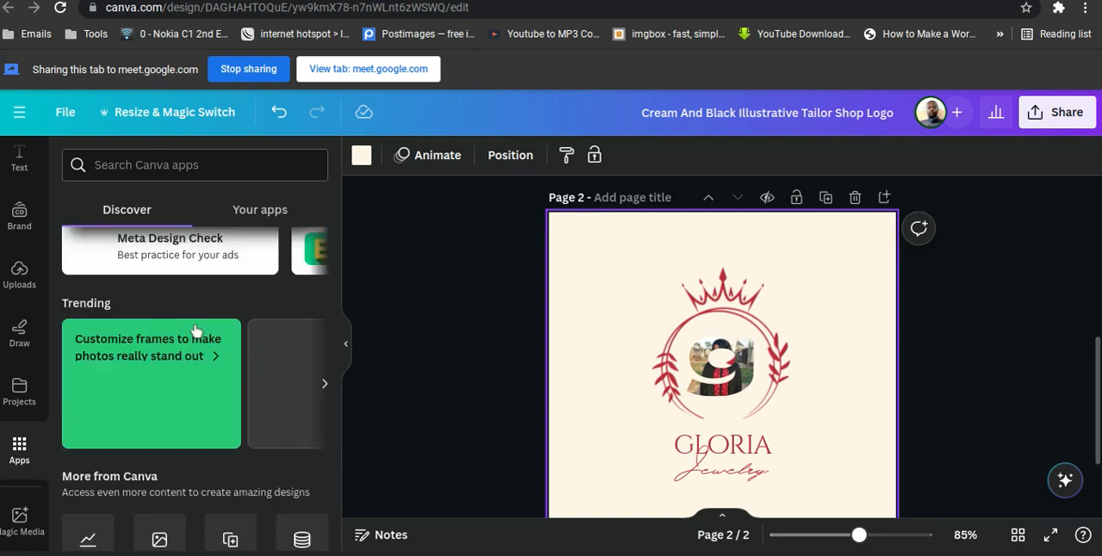
{"action": "scroll", "coordinate": [195, 332], "scroll_direction": "up", "scroll_amount": 4}
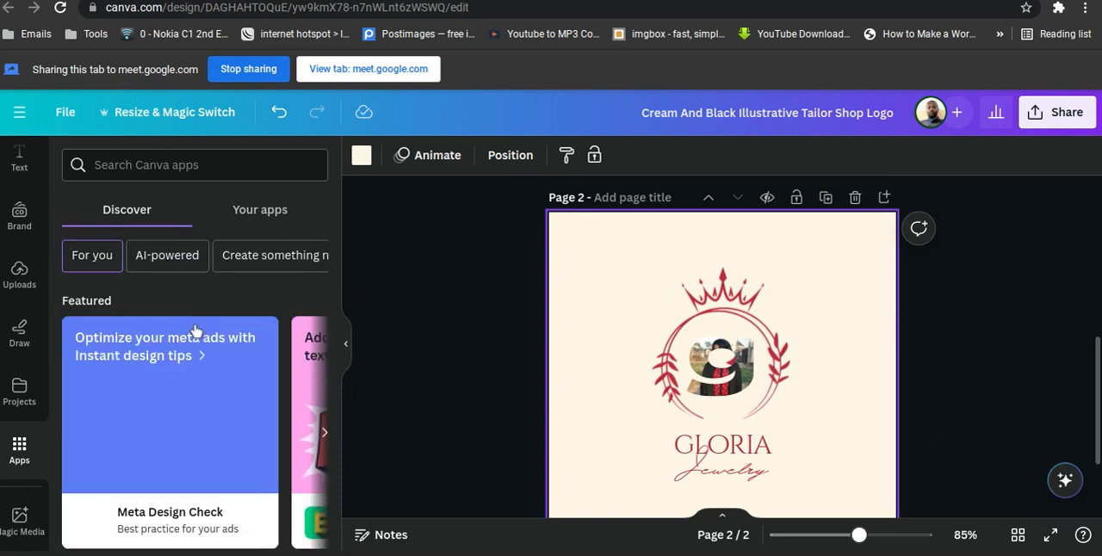
{"action": "left_click", "coordinate": [272, 211]}
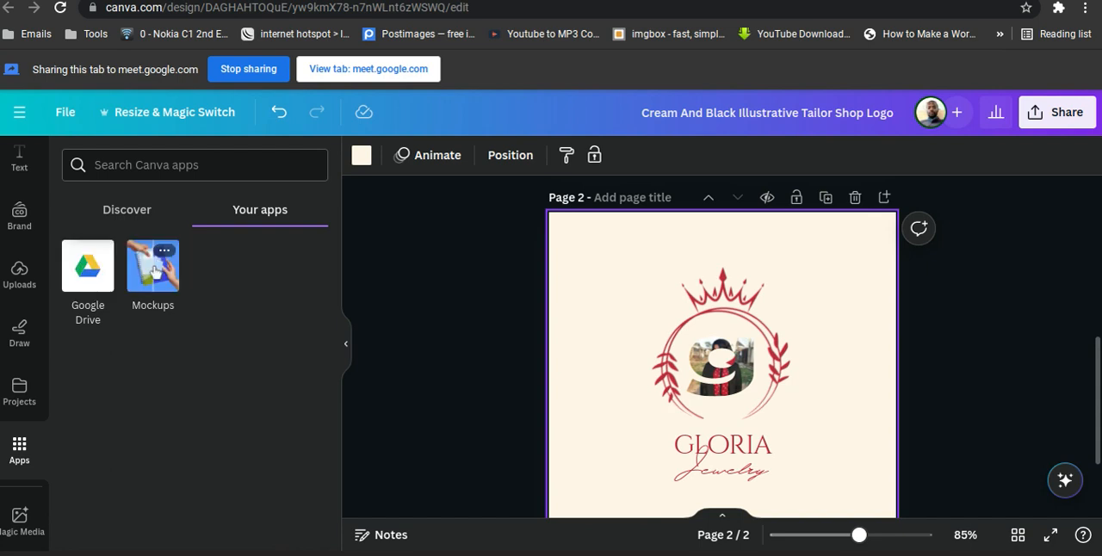
{"action": "left_click", "coordinate": [121, 212]}
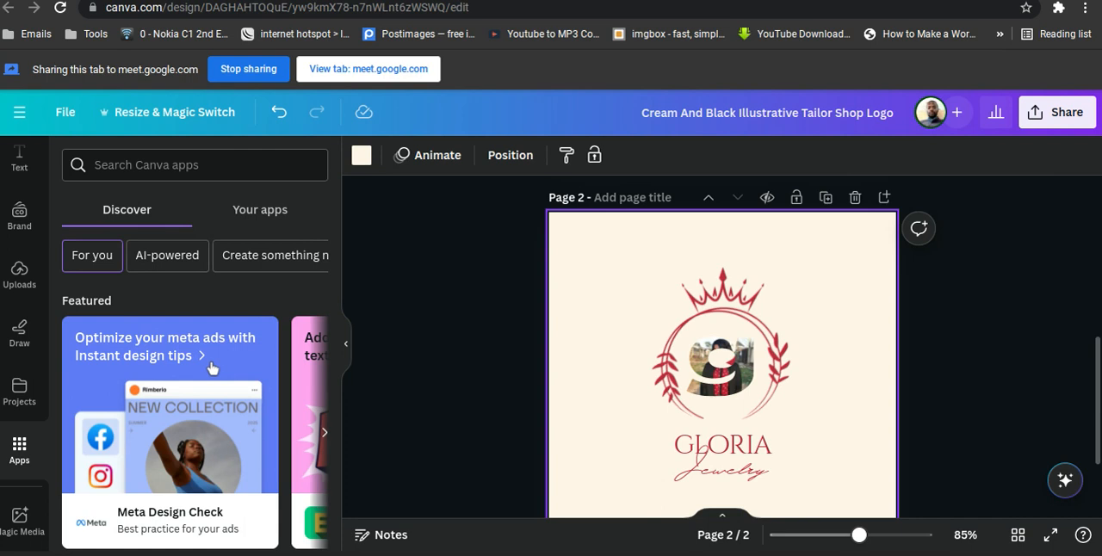
{"action": "scroll", "coordinate": [212, 368], "scroll_direction": "down", "scroll_amount": 5}
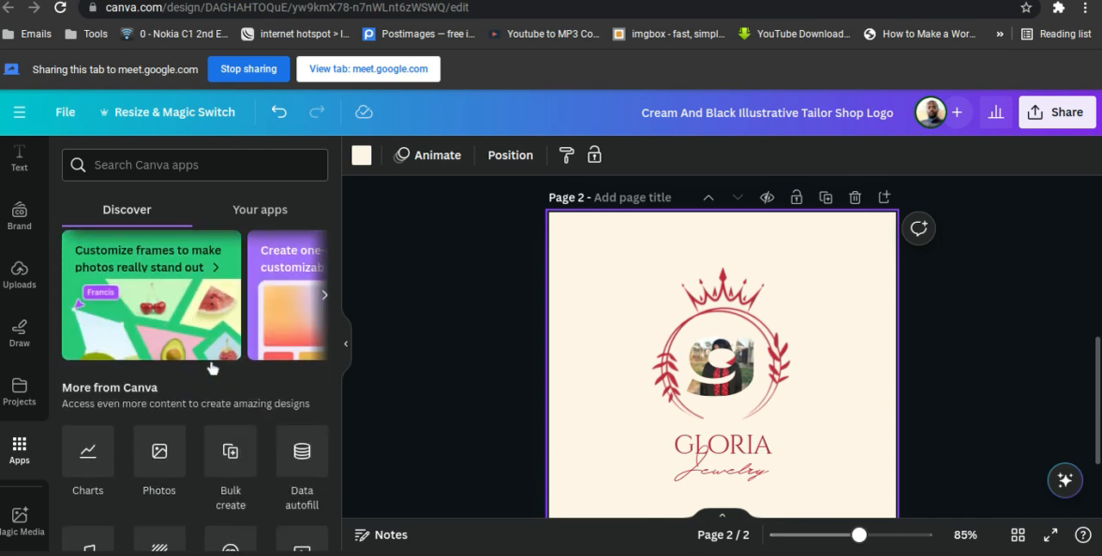
{"action": "scroll", "coordinate": [212, 368], "scroll_direction": "down", "scroll_amount": 1}
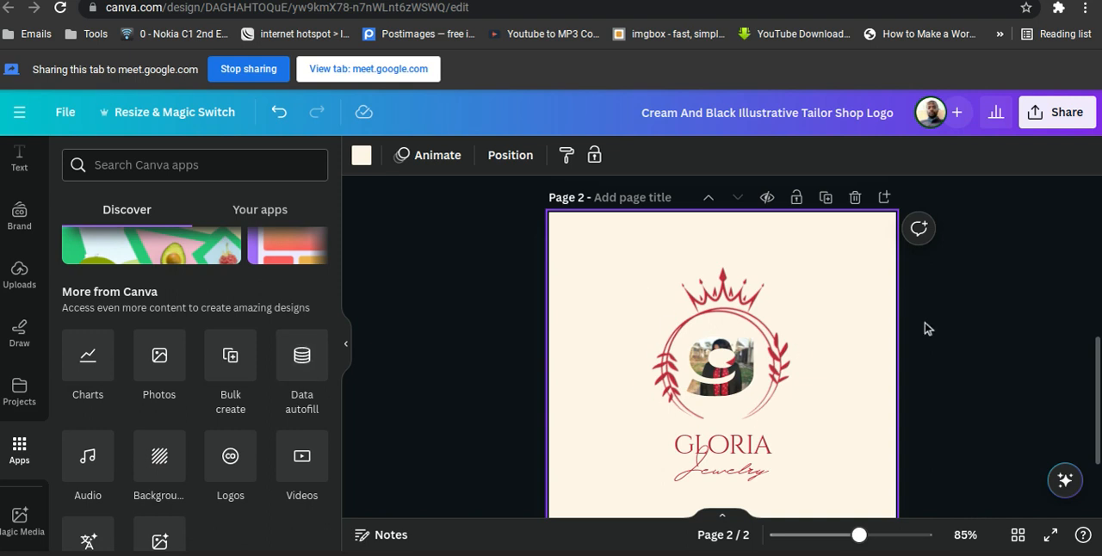
Delete page 2 containing the red crown and jewelry logo.
{"action": "scroll", "coordinate": [918, 364], "scroll_direction": "down", "scroll_amount": 1}
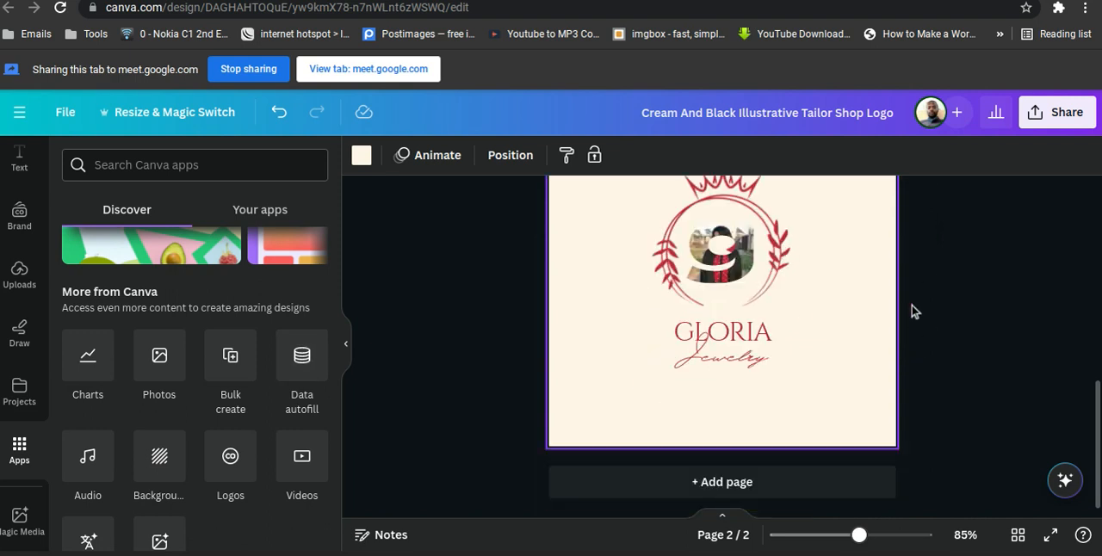
{"action": "scroll", "coordinate": [913, 311], "scroll_direction": "up", "scroll_amount": 3}
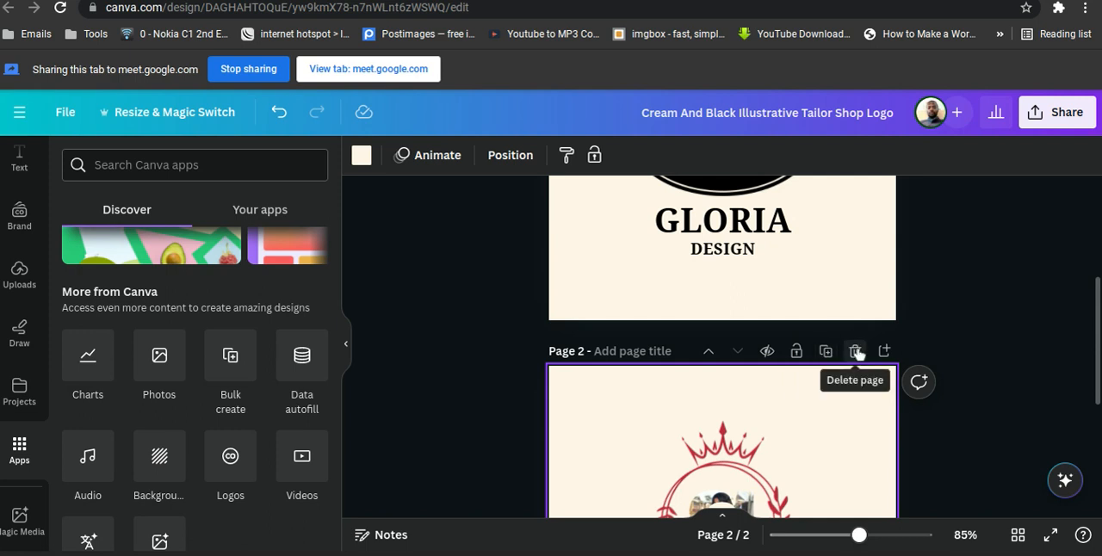
{"action": "left_click", "coordinate": [856, 351]}
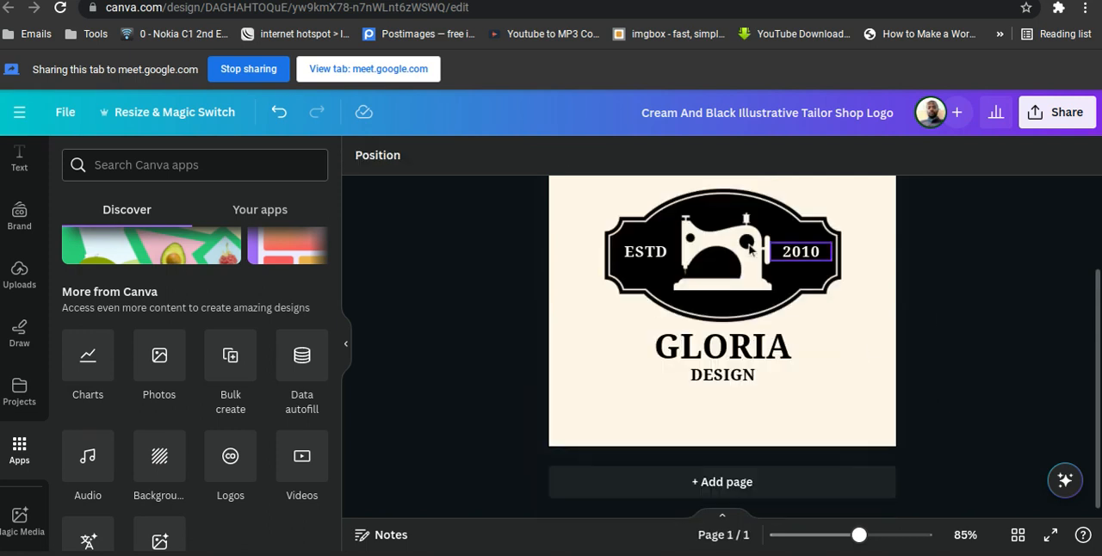
View the Data autofill app's data source options and return to the apps overview.
{"action": "left_click", "coordinate": [310, 379]}
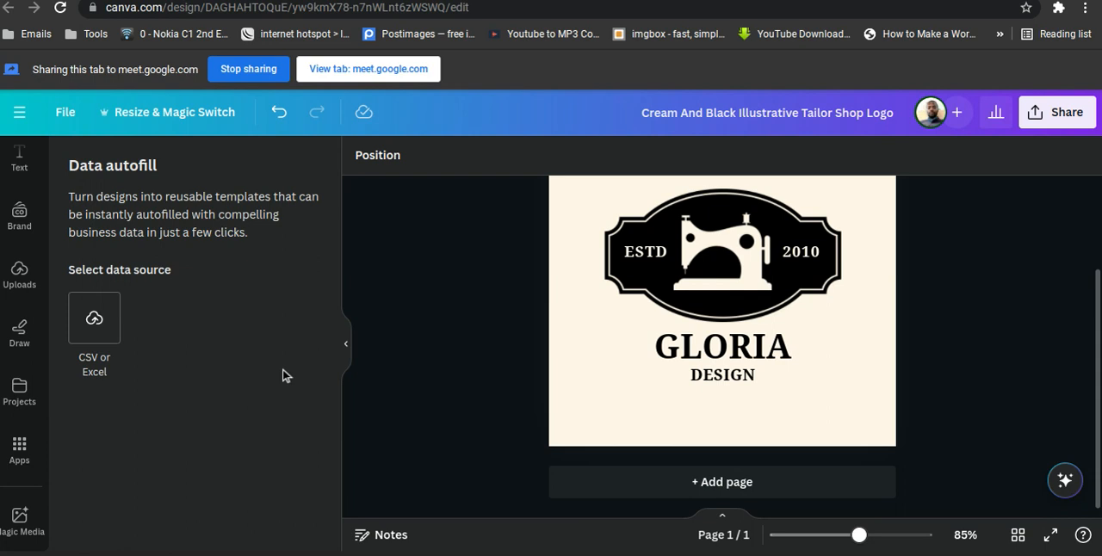
{"action": "scroll", "coordinate": [26, 405], "scroll_direction": "up", "scroll_amount": 2}
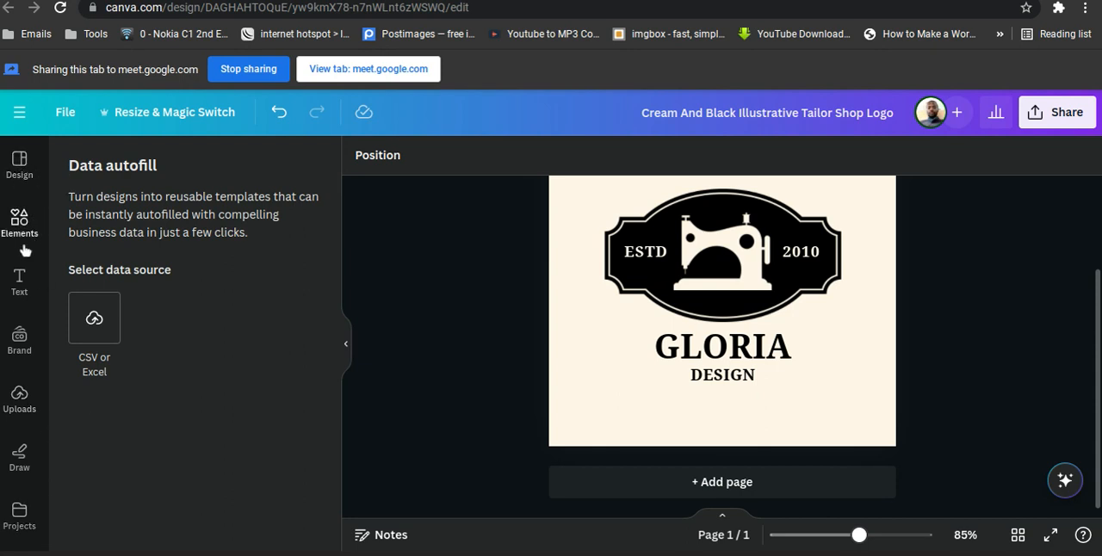
{"action": "scroll", "coordinate": [19, 394], "scroll_direction": "down", "scroll_amount": 2}
{"action": "scroll", "coordinate": [20, 417], "scroll_direction": "down", "scroll_amount": 1}
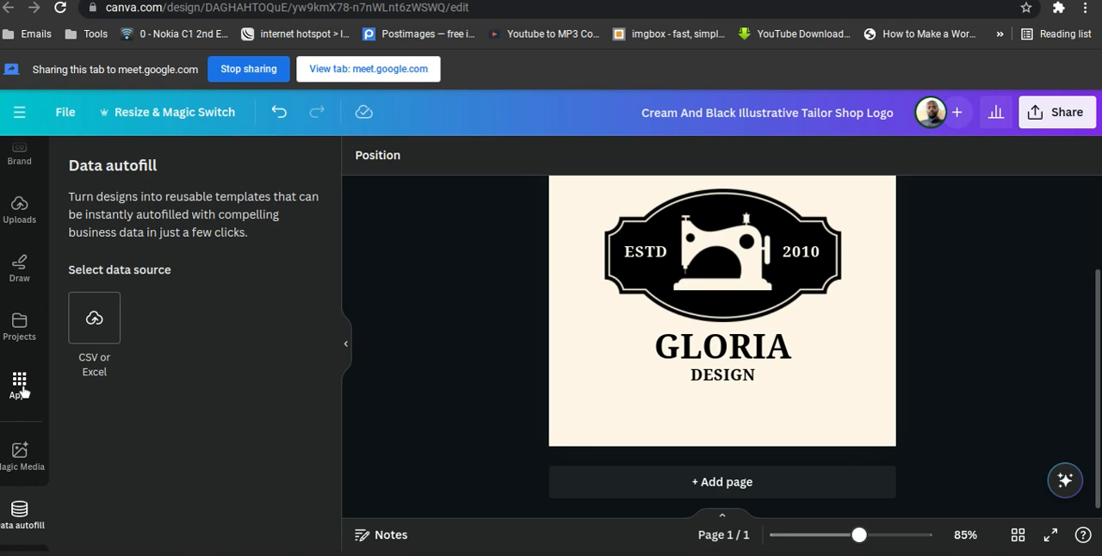
{"action": "left_click", "coordinate": [21, 391]}
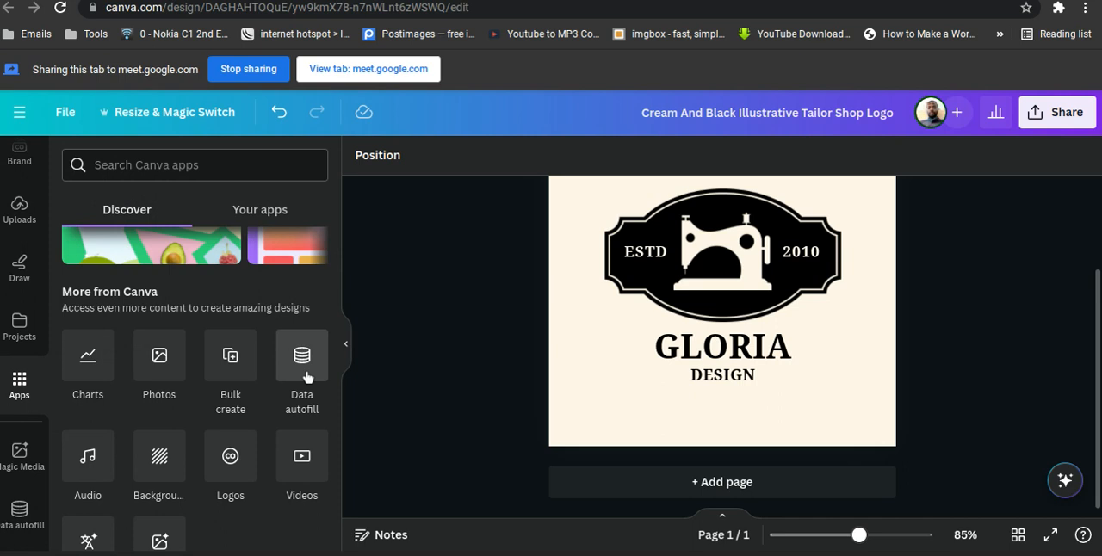
Delete the sewing machine graphic from the black badge of the tailor shop logo.
{"action": "left_click", "coordinate": [723, 267]}
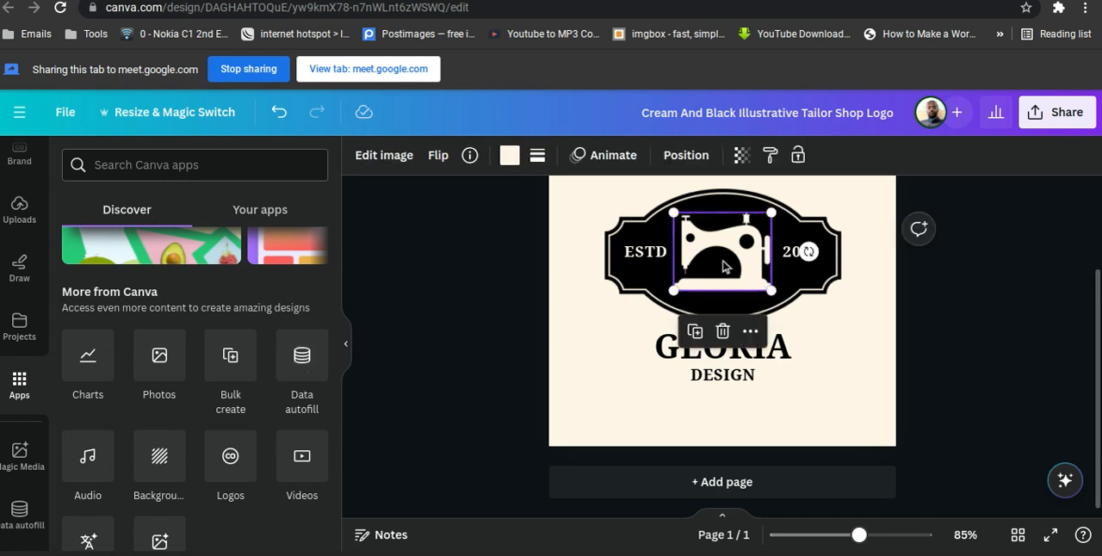
{"action": "left_click", "coordinate": [724, 333]}
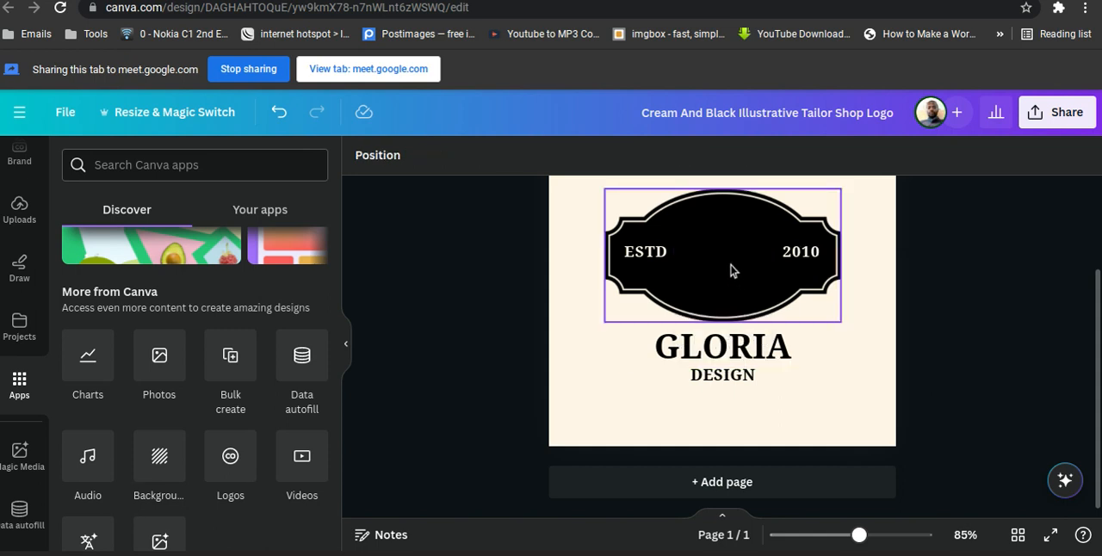
{"action": "scroll", "coordinate": [730, 272], "scroll_direction": "up", "scroll_amount": 3}
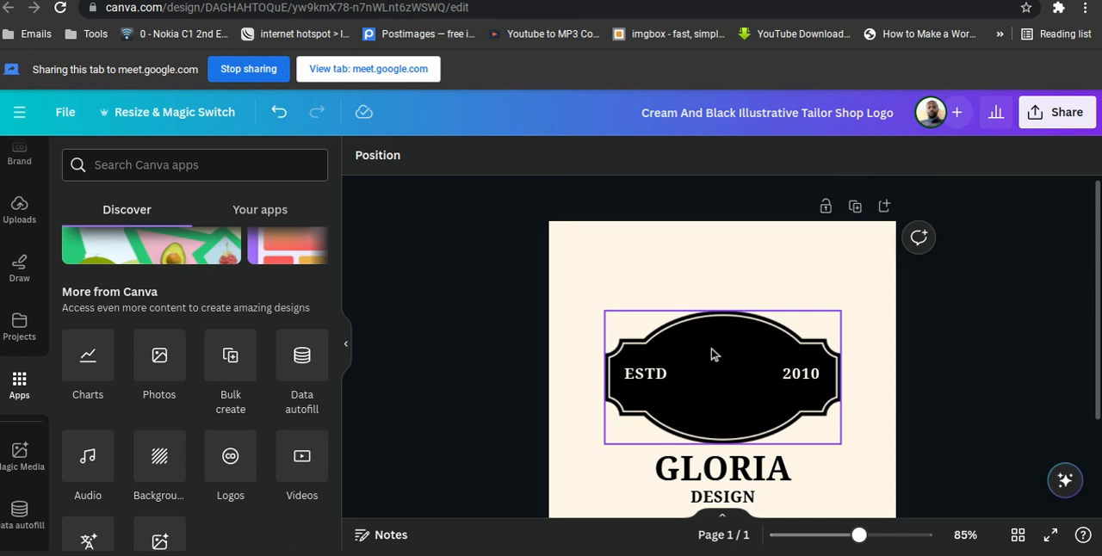
{"action": "scroll", "coordinate": [712, 355], "scroll_direction": "down", "scroll_amount": 3}
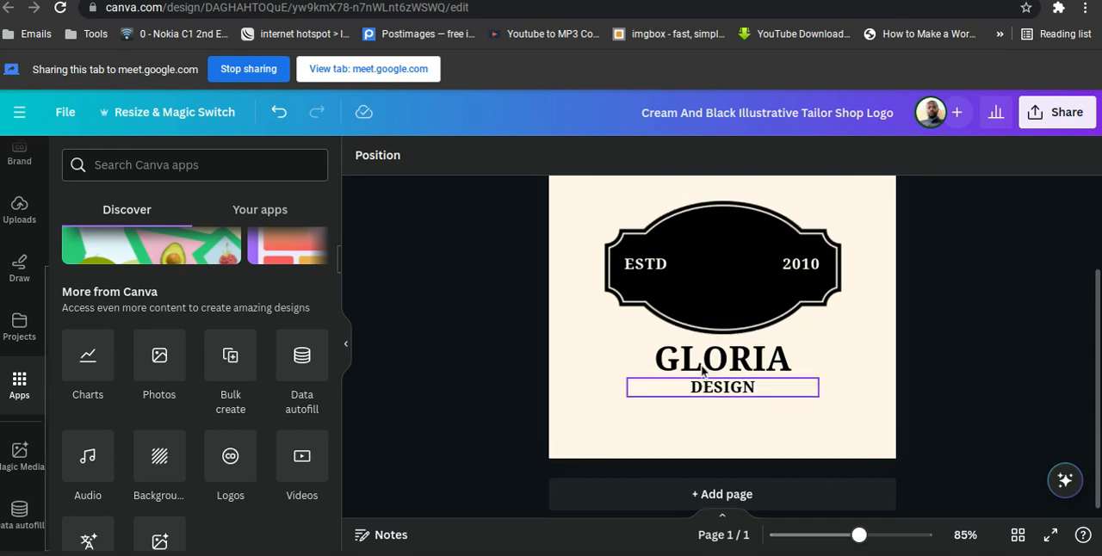
{"action": "scroll", "coordinate": [702, 369], "scroll_direction": "up", "scroll_amount": 3}
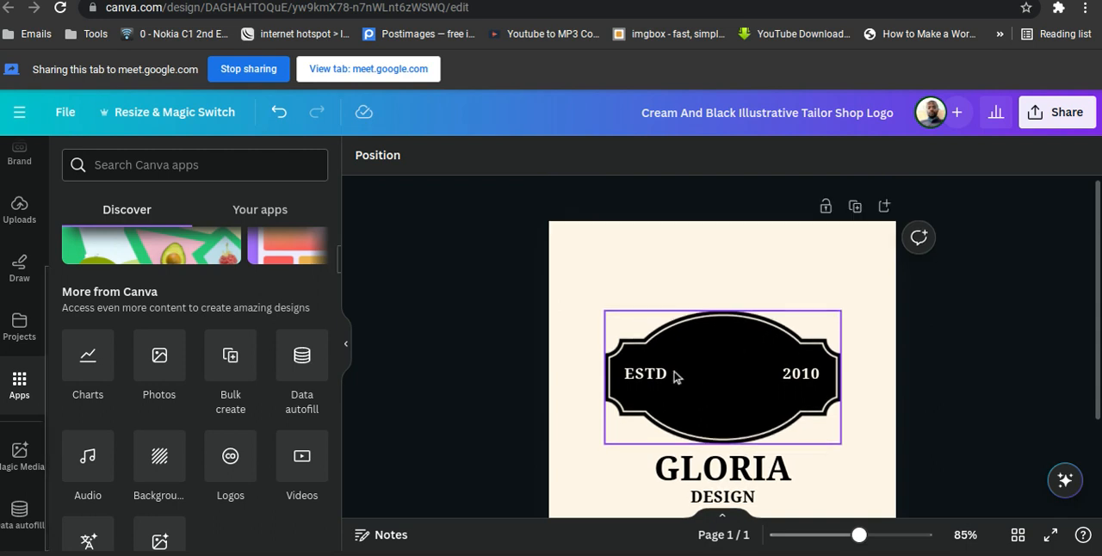
Leave the Elegant Initial Jewelry Logo template details and search the logo templates for "fashion".
{"action": "scroll", "coordinate": [21, 396], "scroll_direction": "up", "scroll_amount": 3}
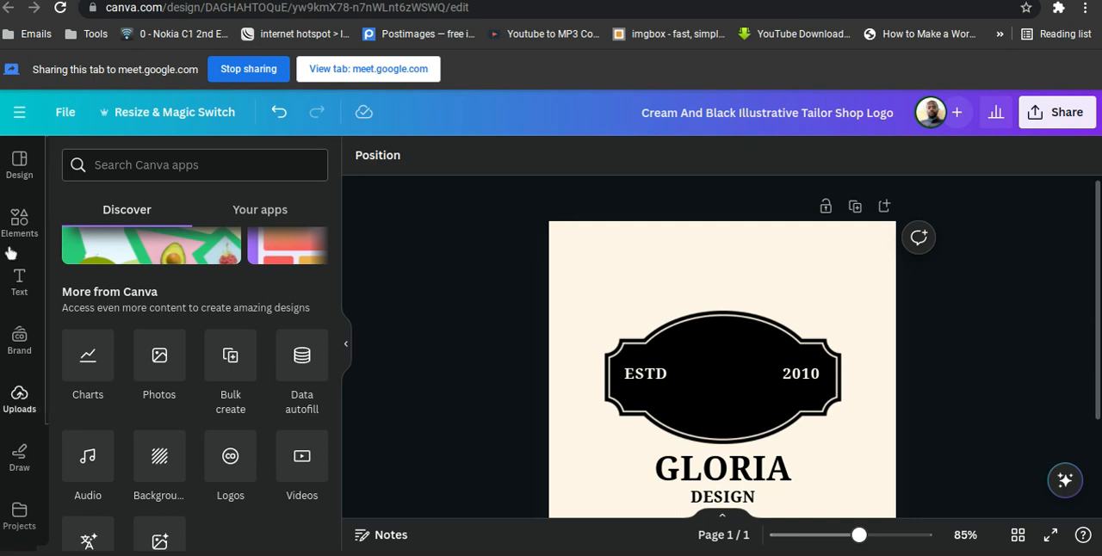
{"action": "left_click", "coordinate": [17, 176]}
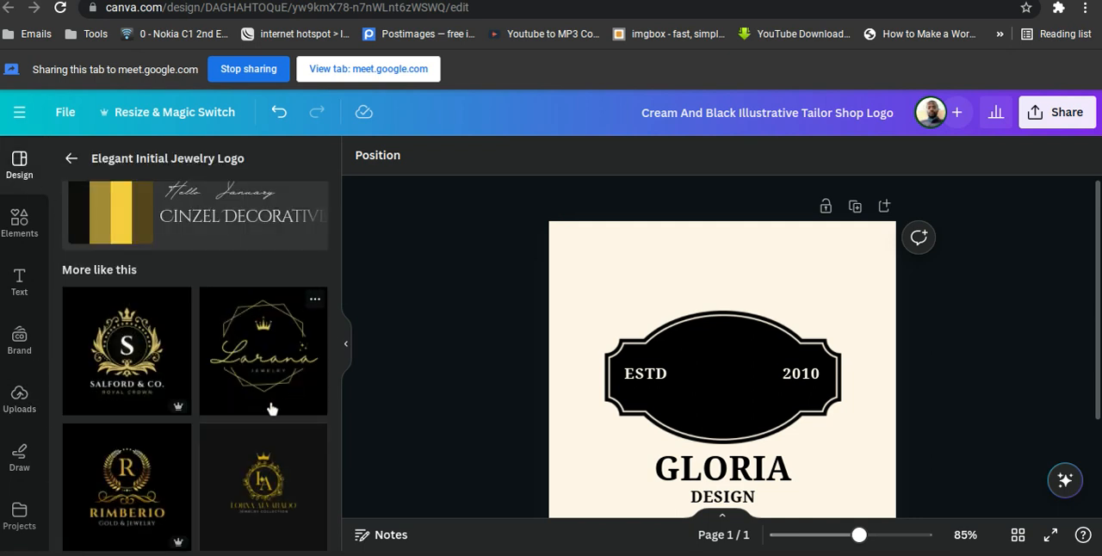
{"action": "scroll", "coordinate": [207, 235], "scroll_direction": "up", "scroll_amount": 1}
{"action": "scroll", "coordinate": [207, 234], "scroll_direction": "up", "scroll_amount": 1}
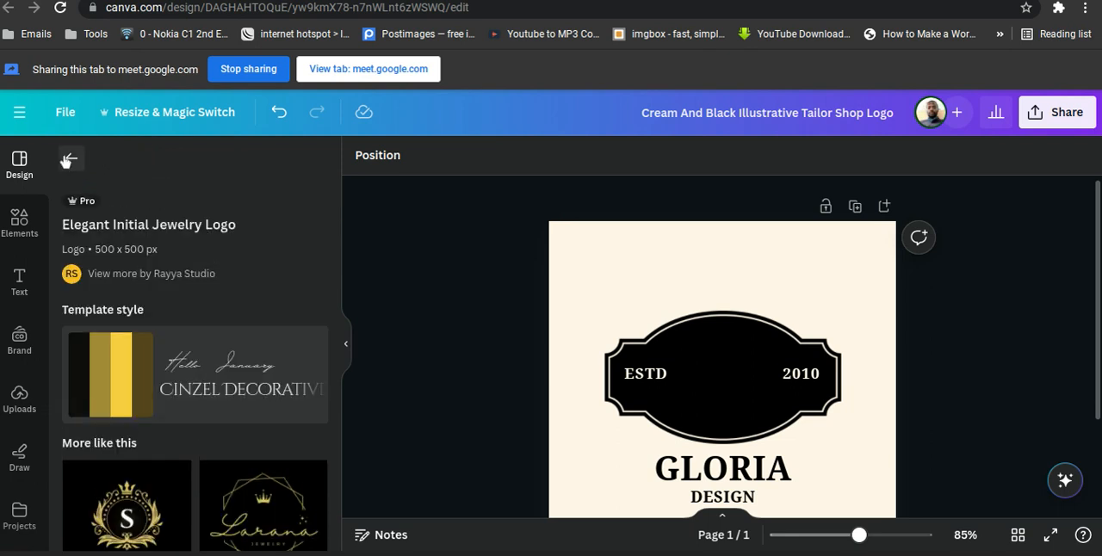
{"action": "left_click", "coordinate": [68, 160]}
{"action": "left_click", "coordinate": [138, 164]}
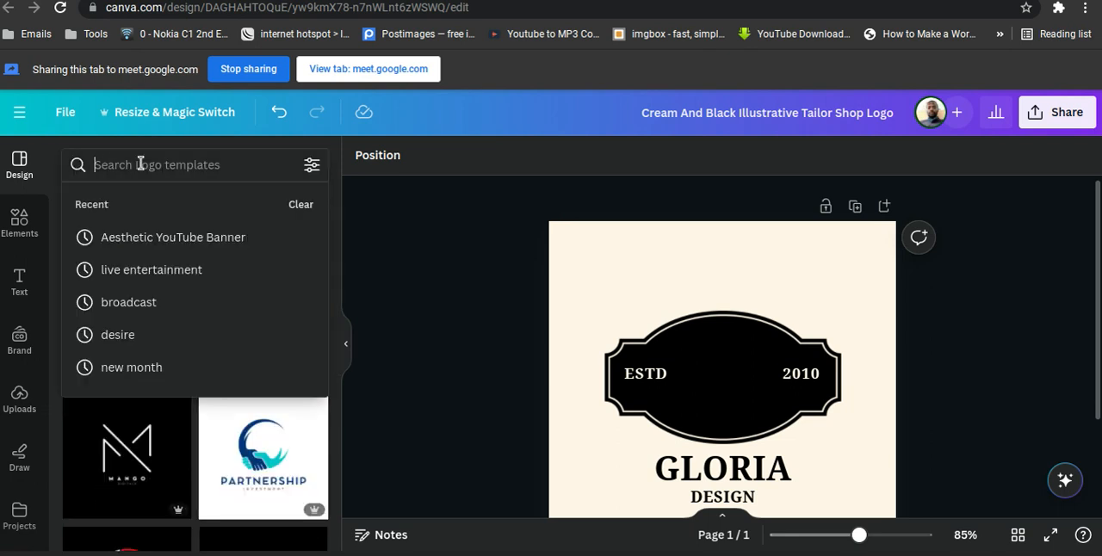
{"action": "type", "text": "fashion"}
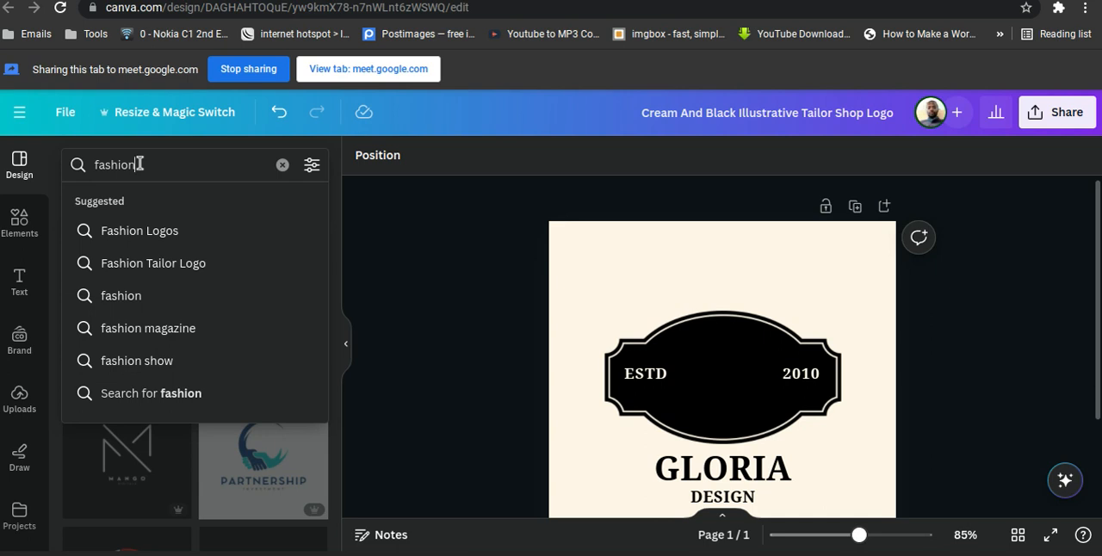
{"action": "key", "text": "Return"}
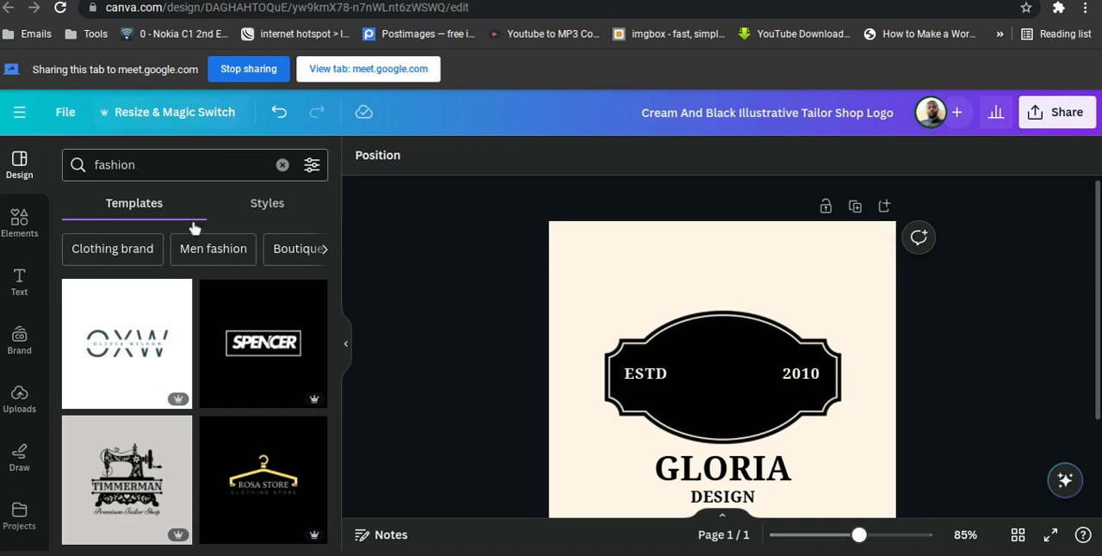
Browse the fashion logo templates for a suitable replacement design.
{"action": "scroll", "coordinate": [216, 373], "scroll_direction": "down", "scroll_amount": 10}
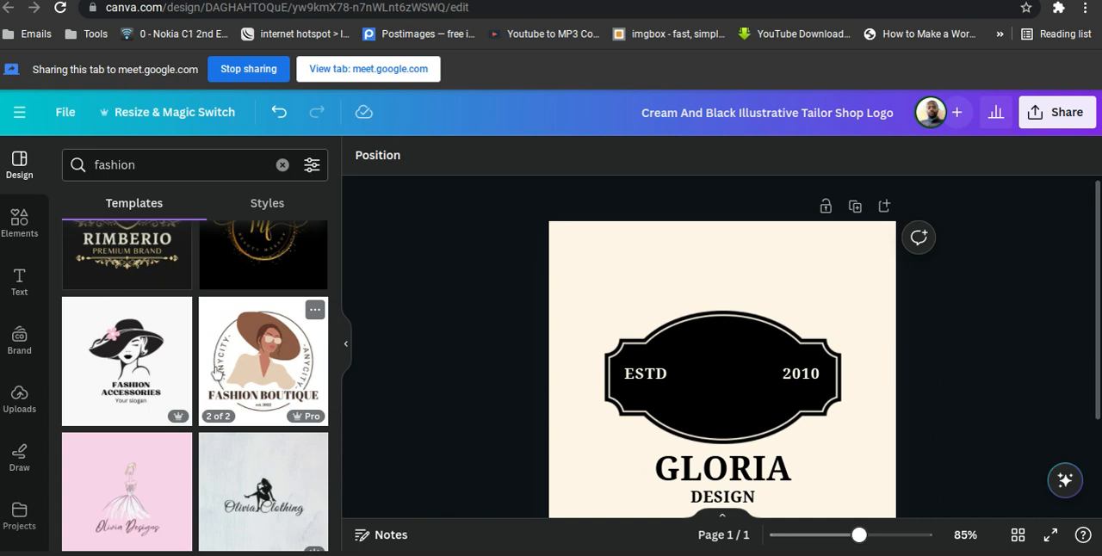
{"action": "scroll", "coordinate": [128, 365], "scroll_direction": "down", "scroll_amount": 4}
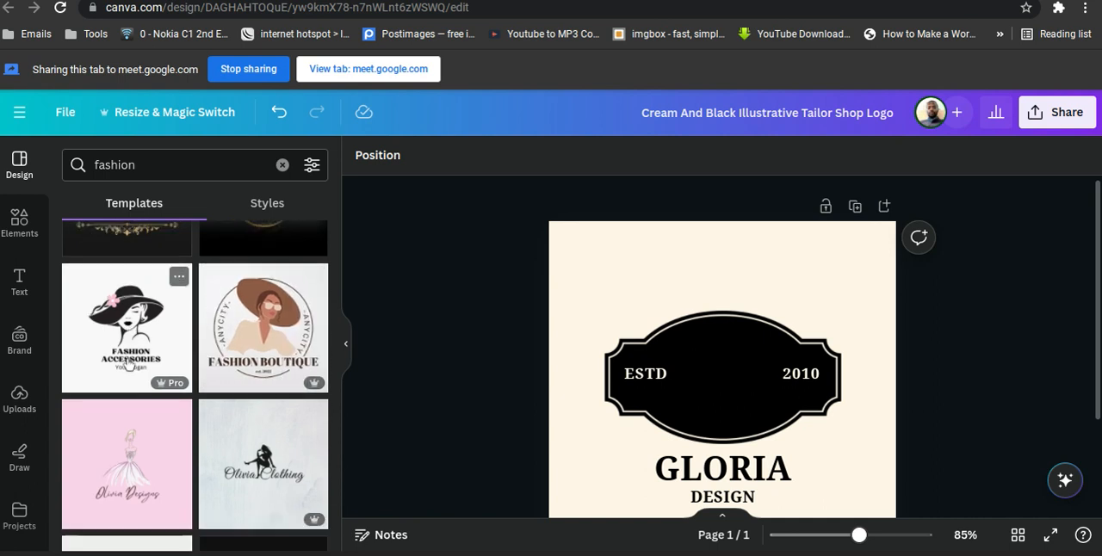
{"action": "scroll", "coordinate": [128, 365], "scroll_direction": "up", "scroll_amount": 4}
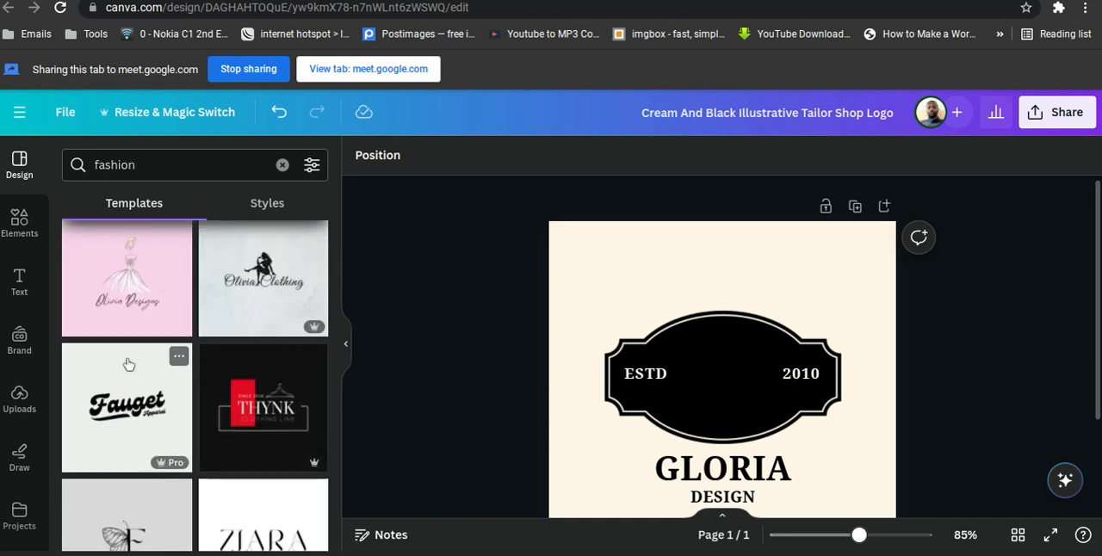
{"action": "scroll", "coordinate": [127, 365], "scroll_direction": "down", "scroll_amount": 6}
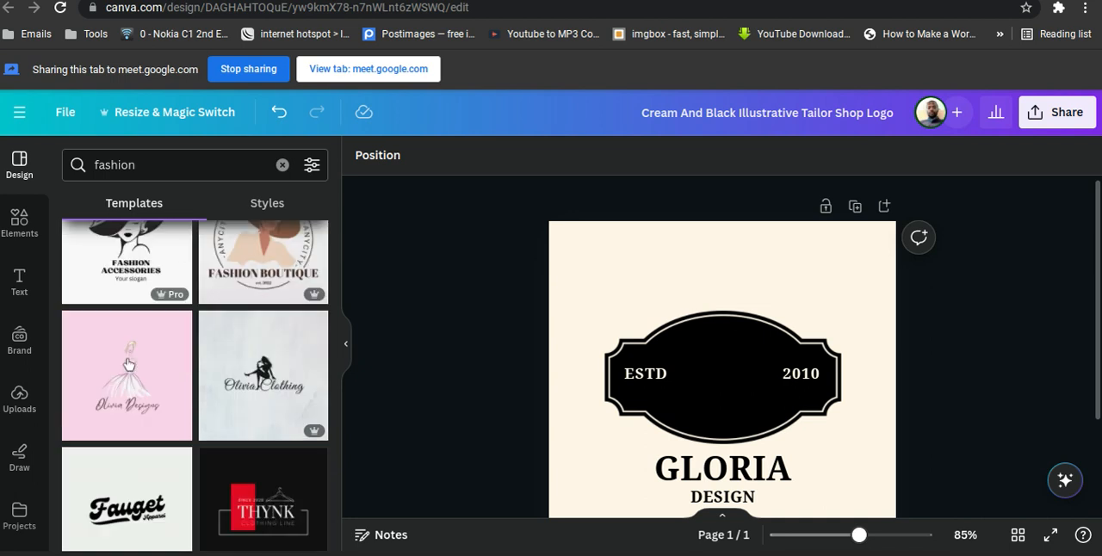
{"action": "scroll", "coordinate": [127, 365], "scroll_direction": "down", "scroll_amount": 1}
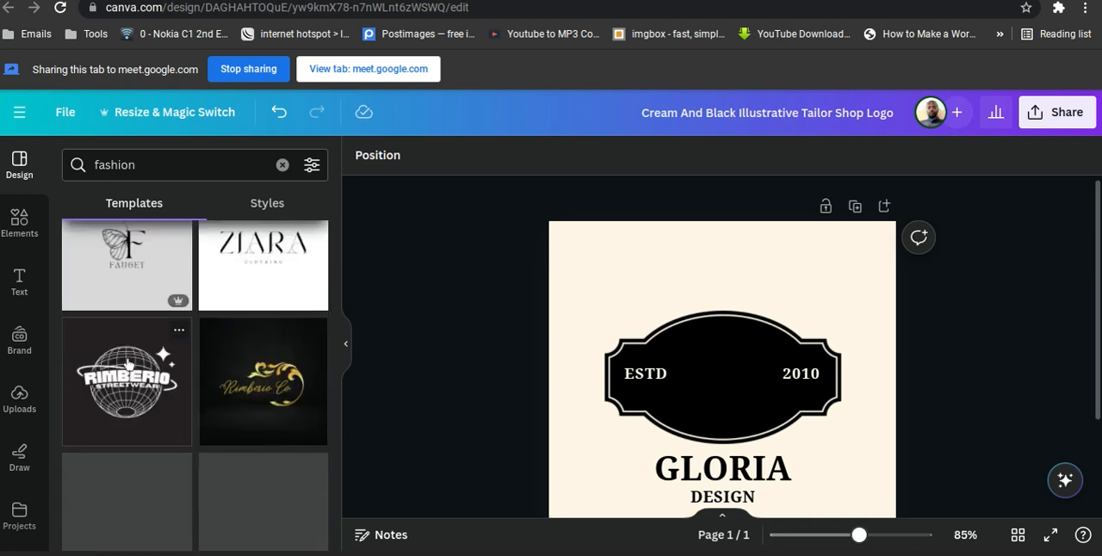
{"action": "scroll", "coordinate": [128, 365], "scroll_direction": "down", "scroll_amount": 5}
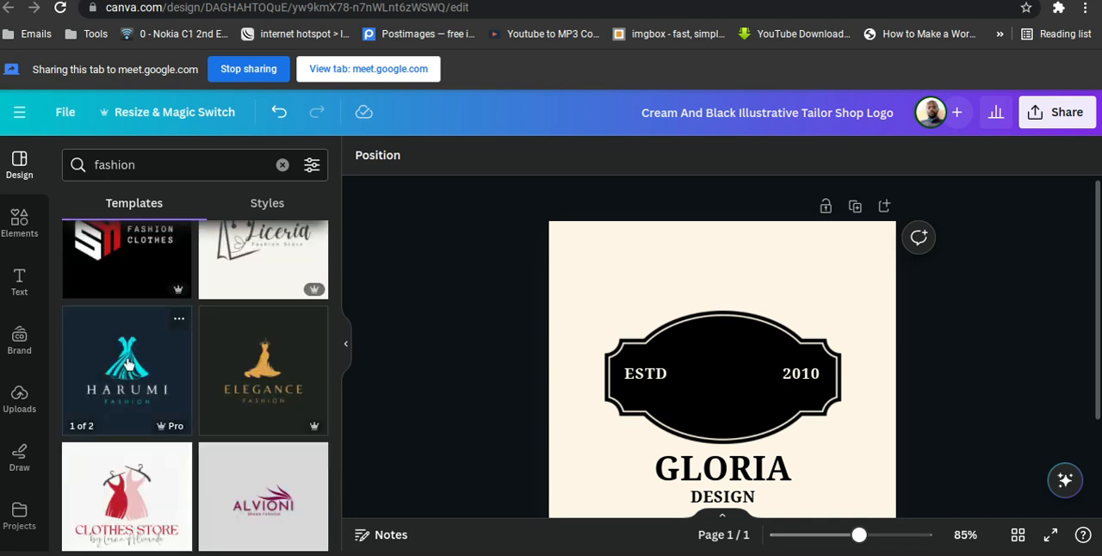
{"action": "scroll", "coordinate": [127, 365], "scroll_direction": "down", "scroll_amount": 4}
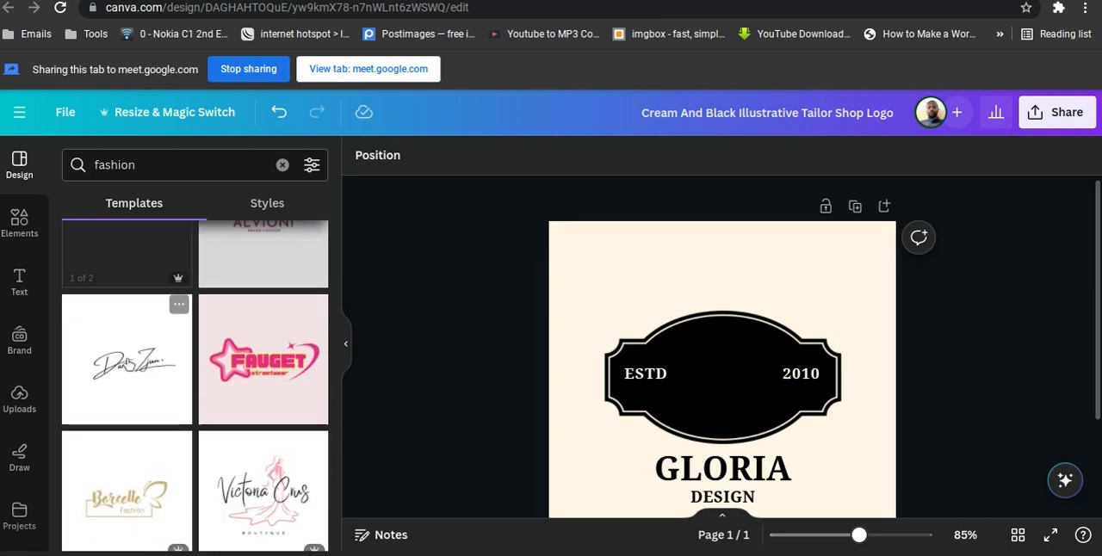
{"action": "scroll", "coordinate": [129, 365], "scroll_direction": "down", "scroll_amount": 1}
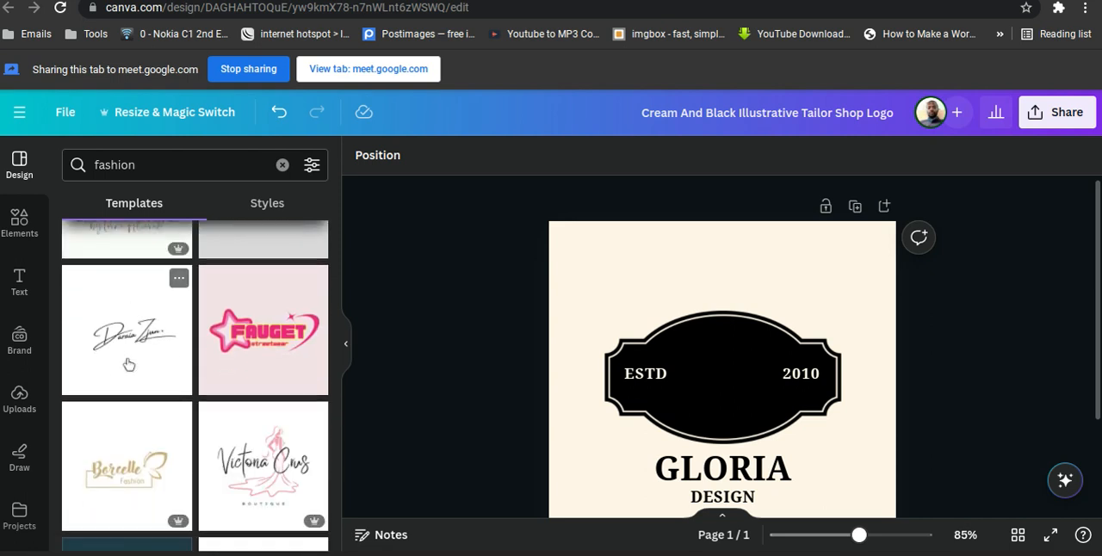
{"action": "scroll", "coordinate": [128, 365], "scroll_direction": "down", "scroll_amount": 4}
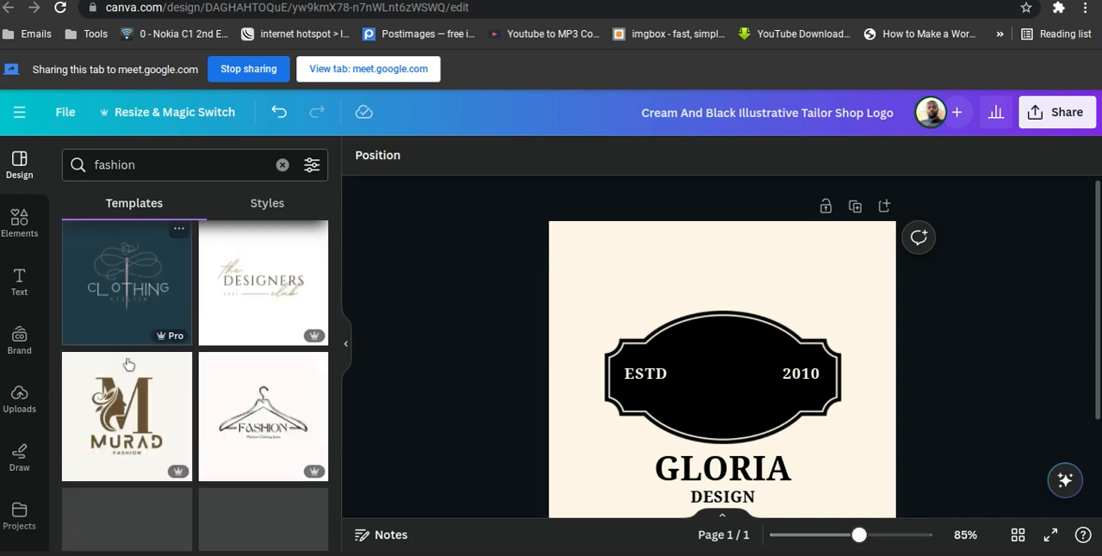
{"action": "scroll", "coordinate": [128, 365], "scroll_direction": "up", "scroll_amount": 5}
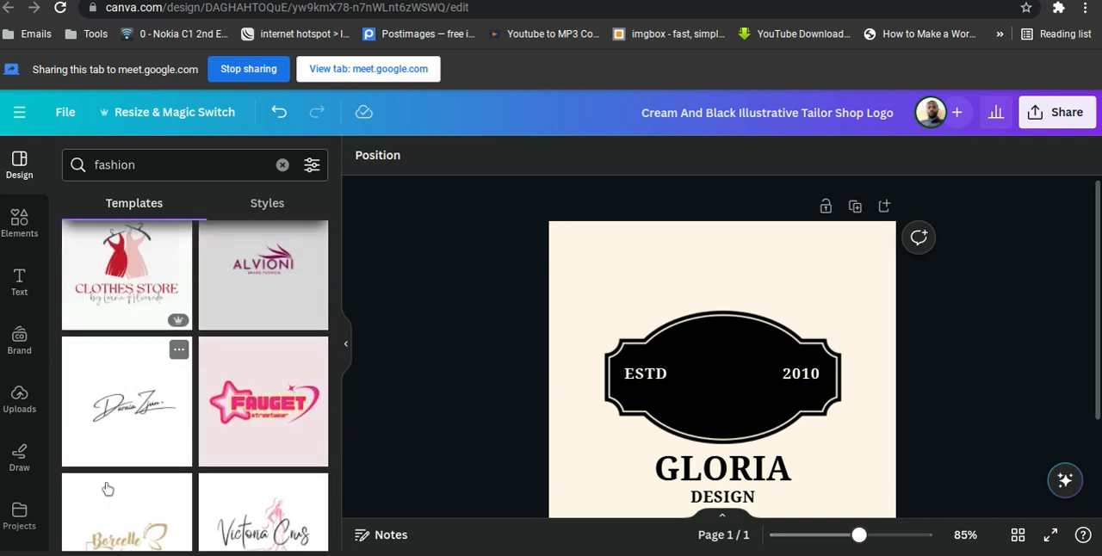
Replace the current page with the White Modern Minimalist Signature Brand Logo, and swap that for the similar Black White Elegant Monogram Initial Name Logo.
{"action": "left_click", "coordinate": [123, 450]}
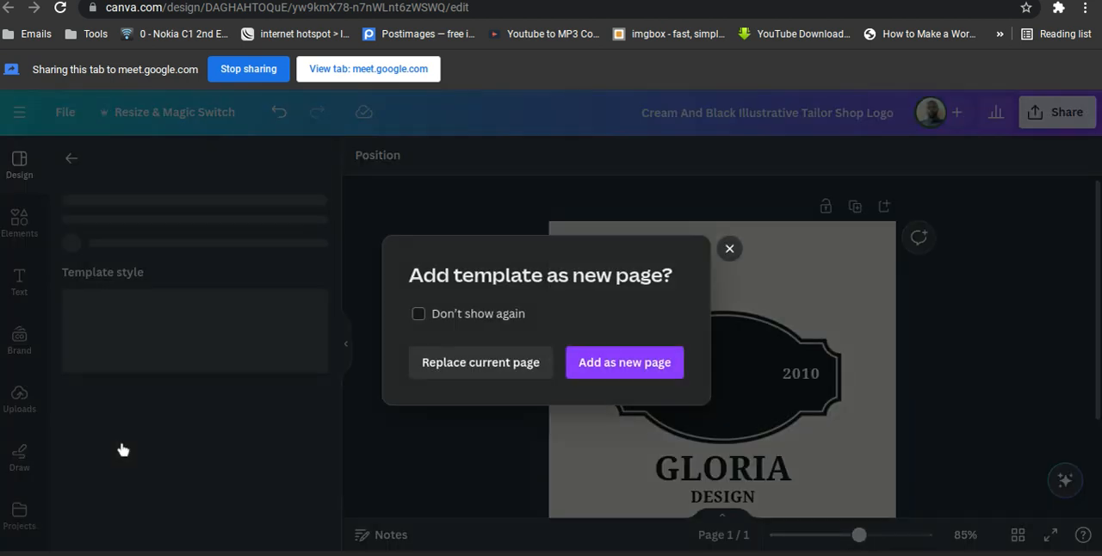
{"action": "left_click", "coordinate": [525, 366]}
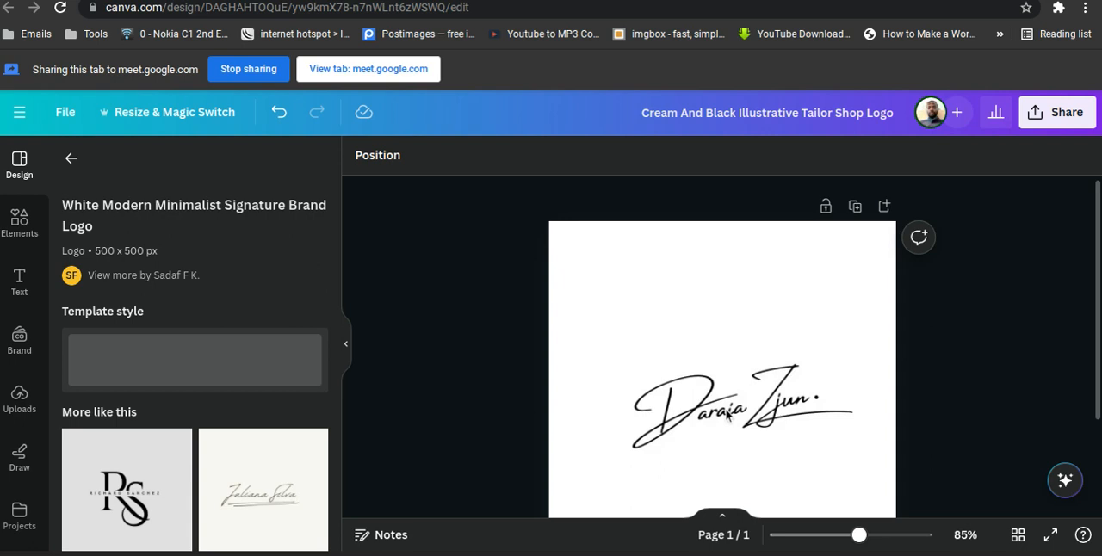
{"action": "left_click", "coordinate": [580, 414]}
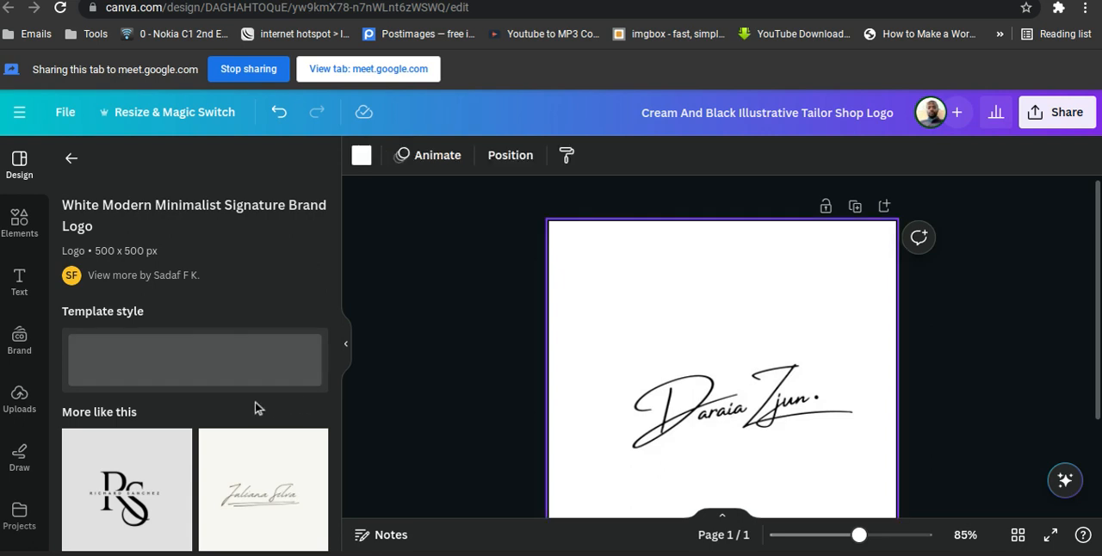
{"action": "scroll", "coordinate": [255, 409], "scroll_direction": "down", "scroll_amount": 5}
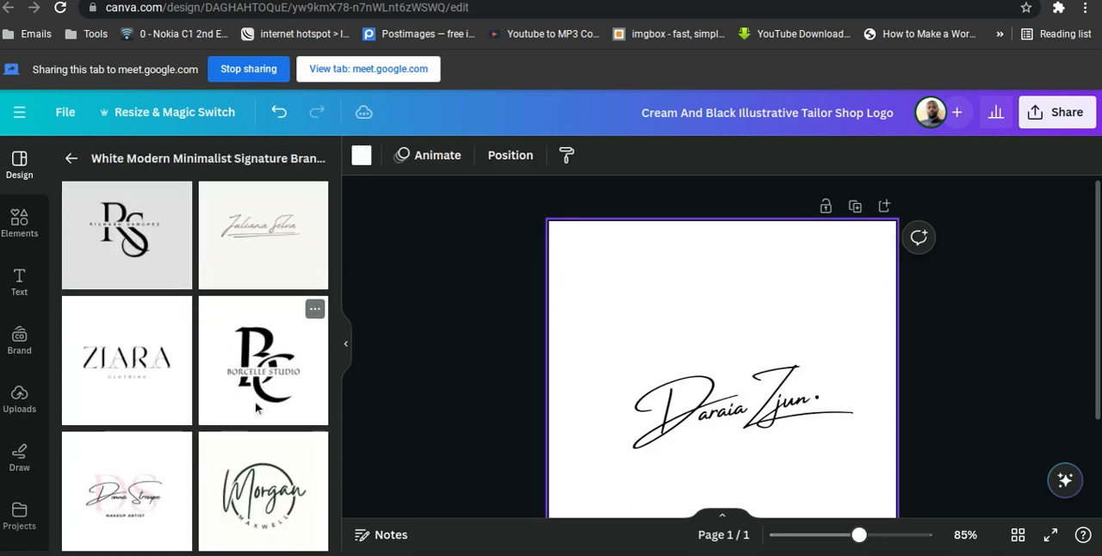
{"action": "left_click", "coordinate": [256, 408]}
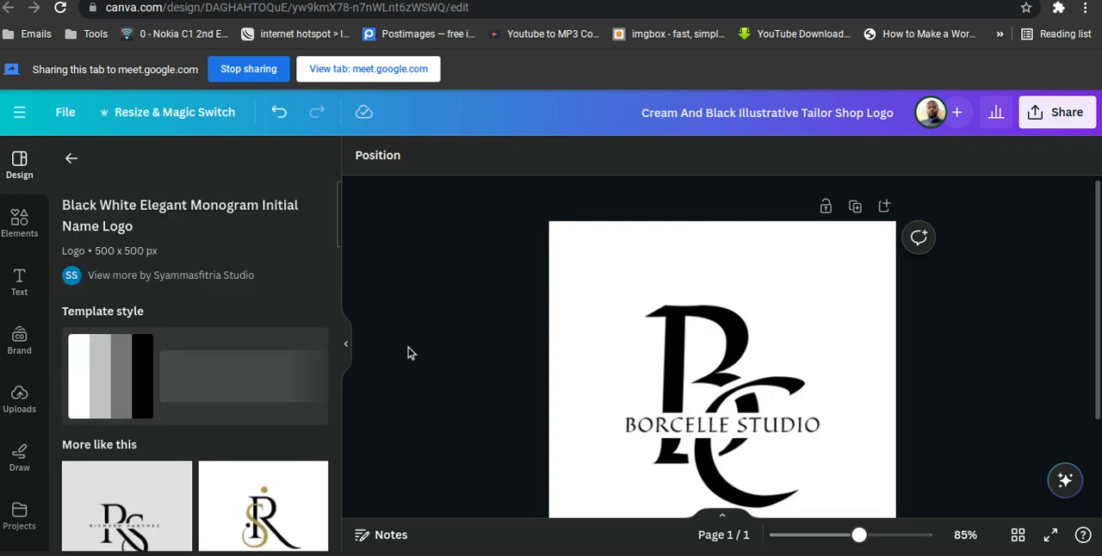
{"action": "left_click", "coordinate": [72, 162]}
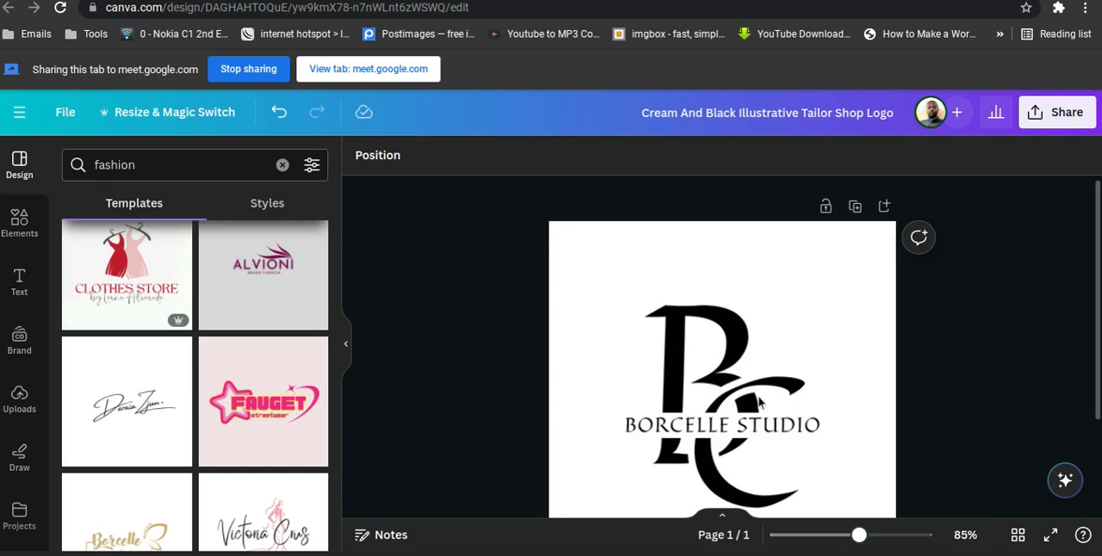
Examine the monogram logo's layout and its large overlapping B and C letters.
{"action": "scroll", "coordinate": [760, 402], "scroll_direction": "down", "scroll_amount": 2}
{"action": "left_click", "coordinate": [760, 399]}
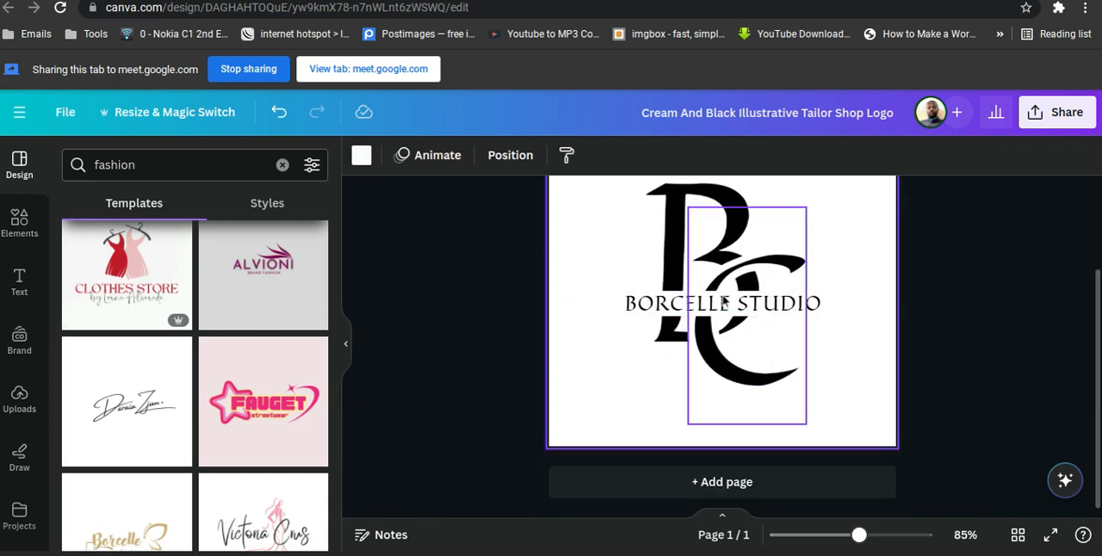
{"action": "left_click", "coordinate": [648, 334]}
{"action": "scroll", "coordinate": [641, 331], "scroll_direction": "up", "scroll_amount": 1}
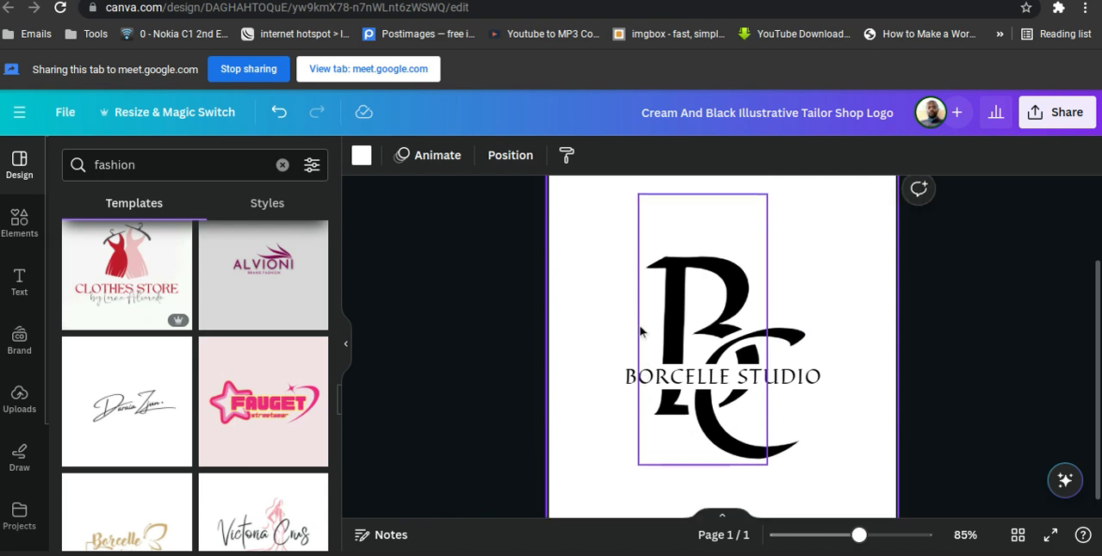
{"action": "scroll", "coordinate": [642, 331], "scroll_direction": "up", "scroll_amount": 1}
{"action": "left_click", "coordinate": [615, 320]}
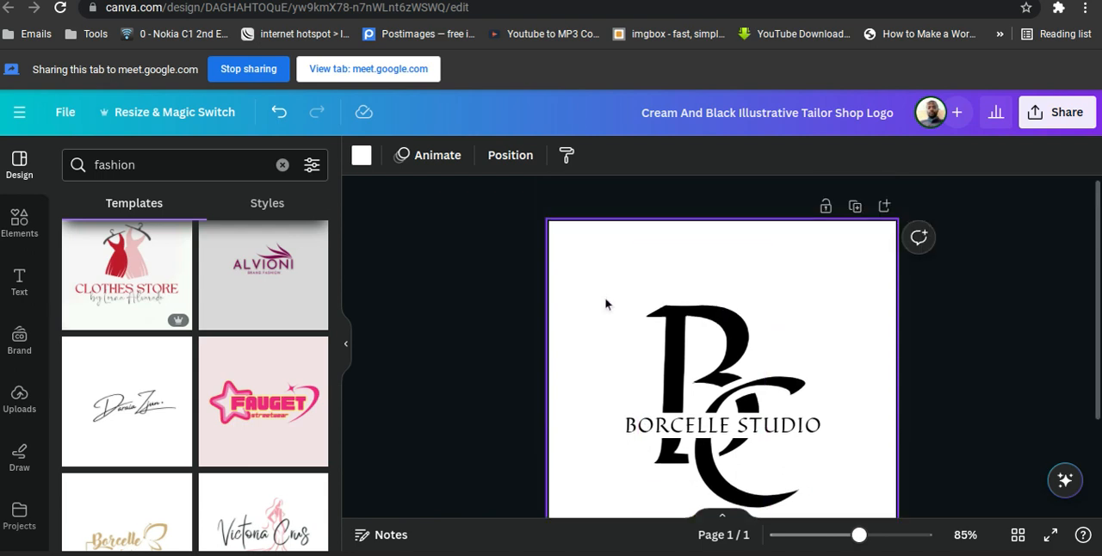
{"action": "left_click", "coordinate": [677, 318]}
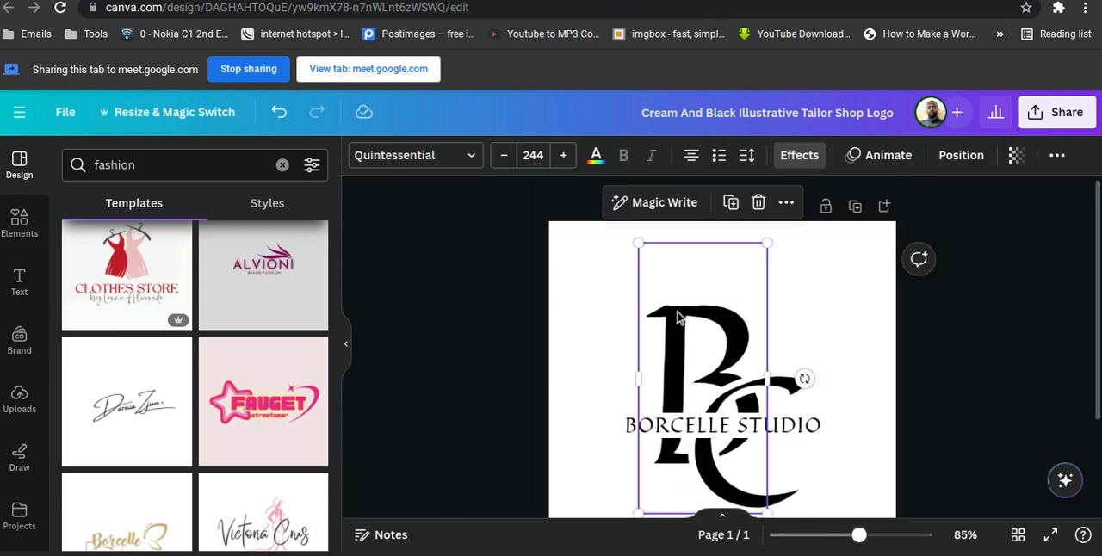
{"action": "left_click", "coordinate": [583, 298]}
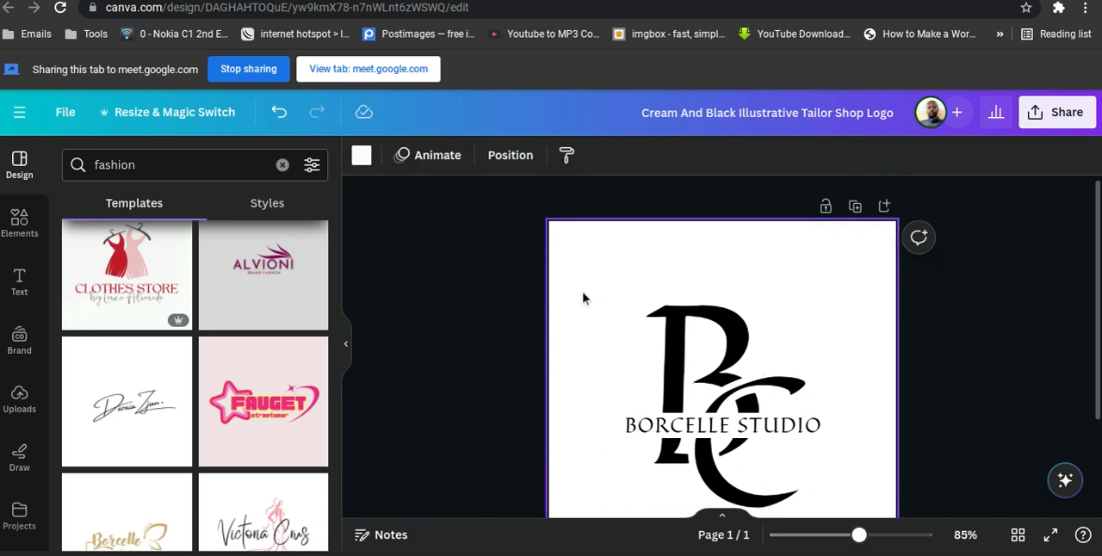
Replace the "BORCELLE STUDIO" text across the monogram with "GLORIA FASHION".
{"action": "scroll", "coordinate": [583, 298], "scroll_direction": "down", "scroll_amount": 2}
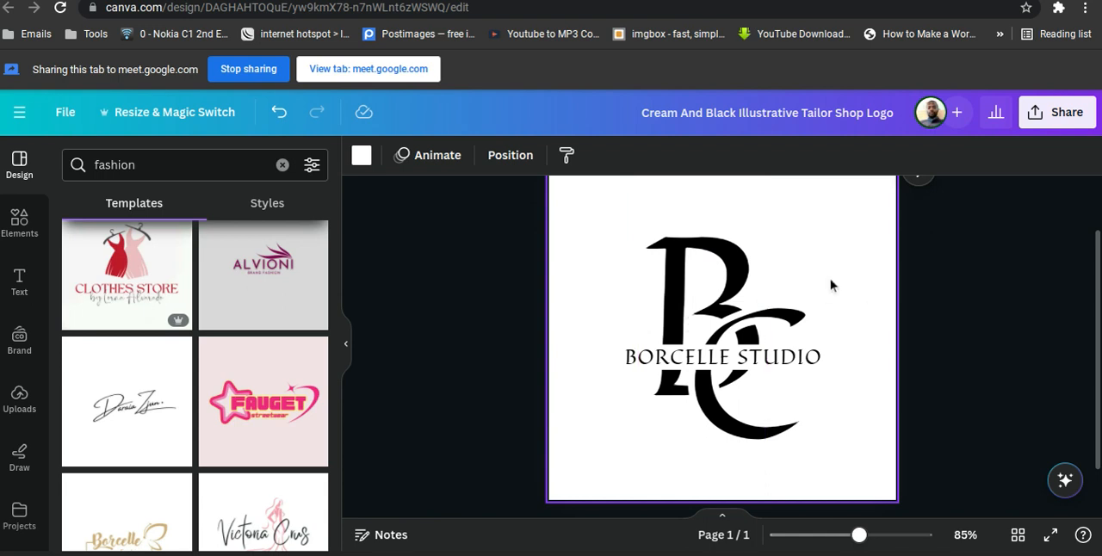
{"action": "double_click", "coordinate": [697, 368]}
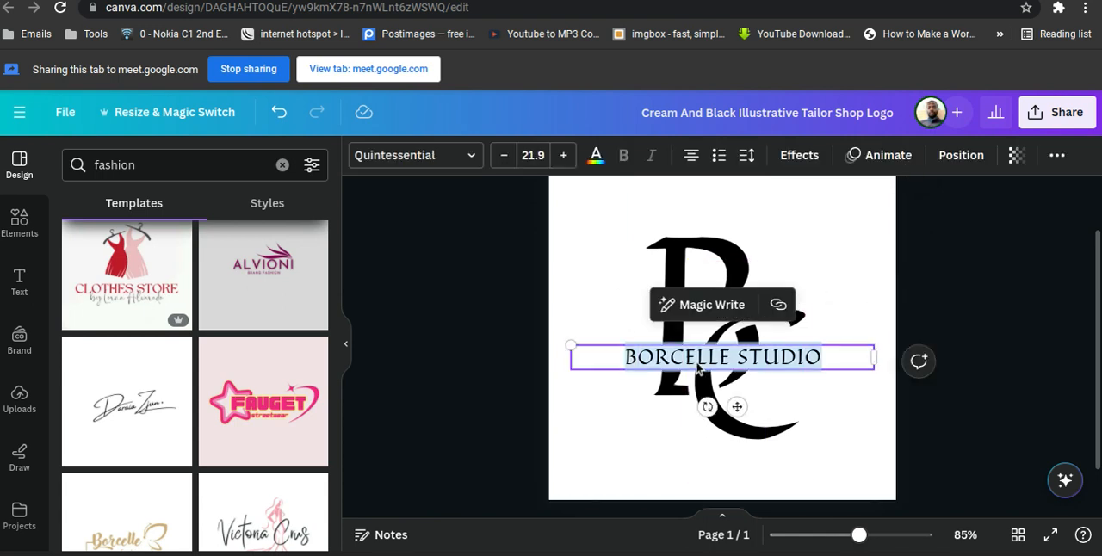
{"action": "type", "text": "ACE"}
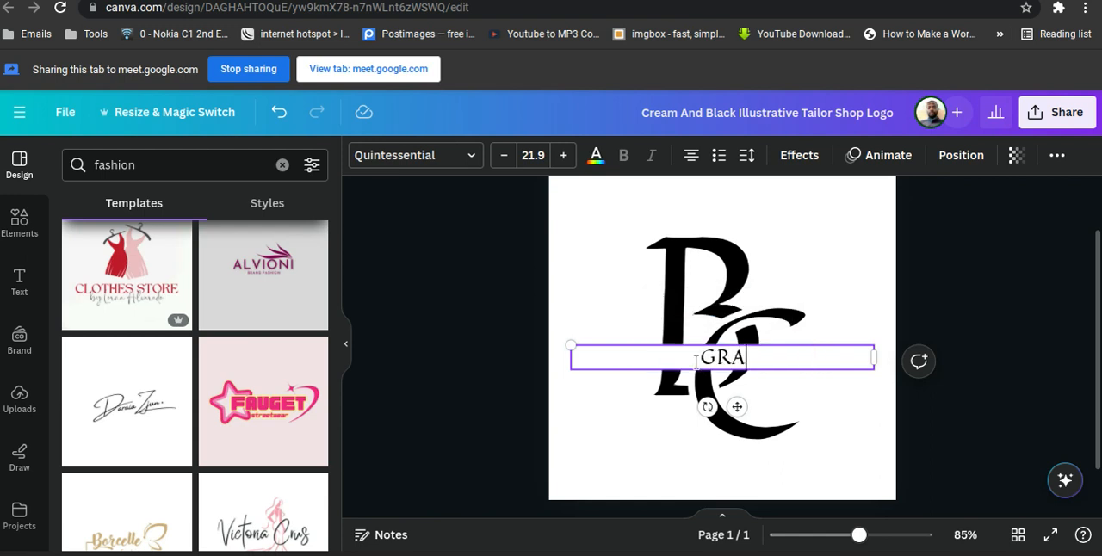
{"action": "key", "text": "BackSpace"}
{"action": "key", "text": "BackSpace"}
{"action": "key", "text": "BackSpace"}
{"action": "key", "text": "BackSpace"}
{"action": "key", "text": "BackSpace"}
{"action": "type", "text": "LORIA "}
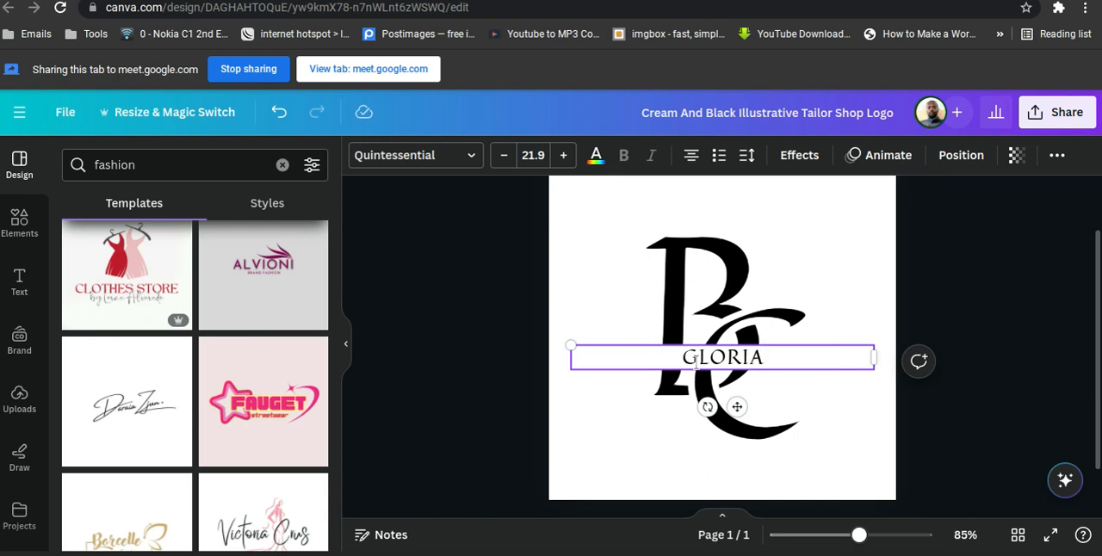
{"action": "type", "text": "FAS"}
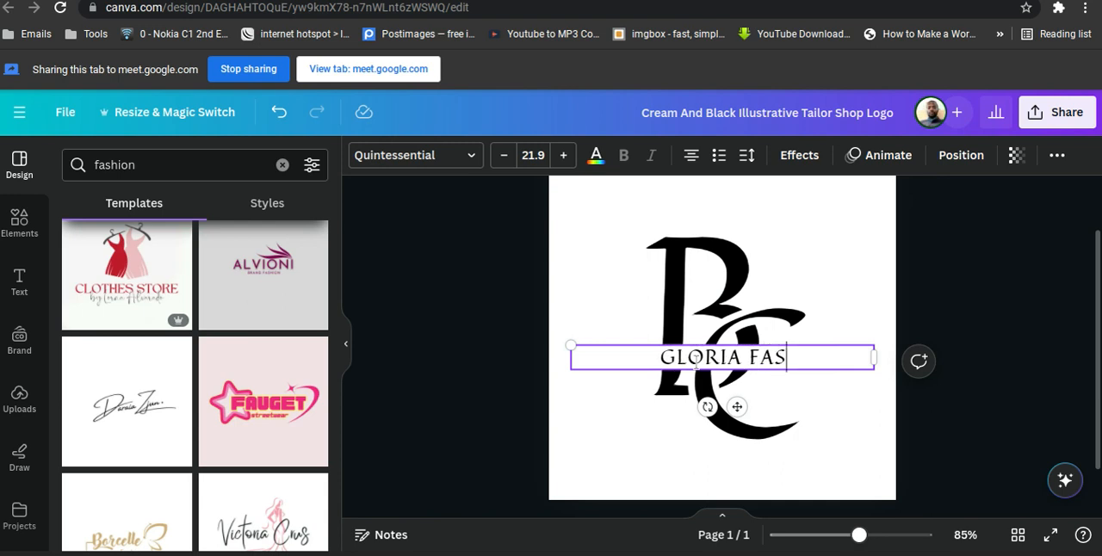
{"action": "type", "text": "HIOM"}
{"action": "key", "text": "BackSpace"}
{"action": "type", "text": "N"}
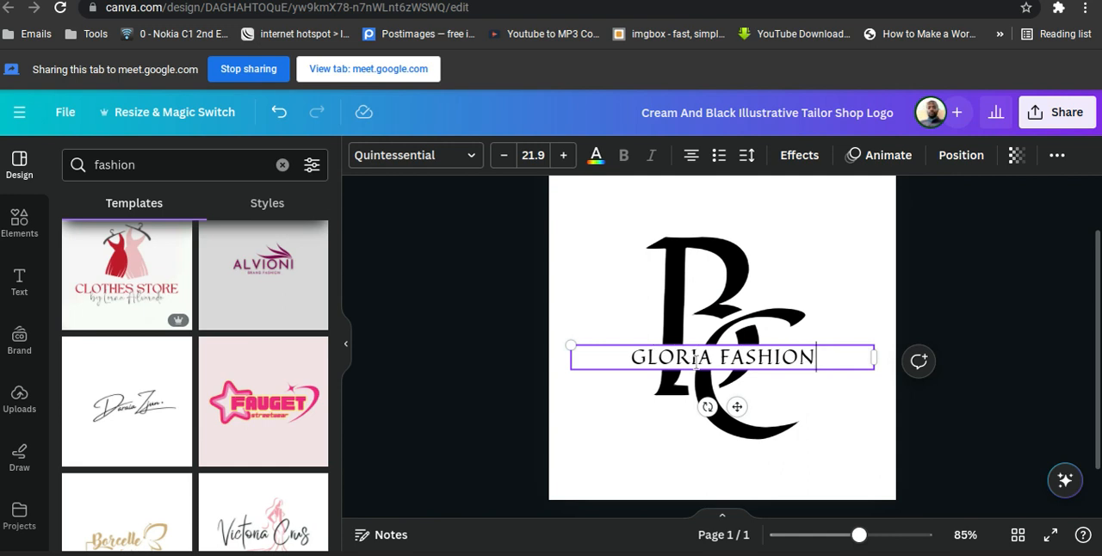
{"action": "left_click", "coordinate": [1065, 267]}
Select the monogram's large C and B letters in turn to inspect them as separate text elements.
{"action": "left_click", "coordinate": [685, 277]}
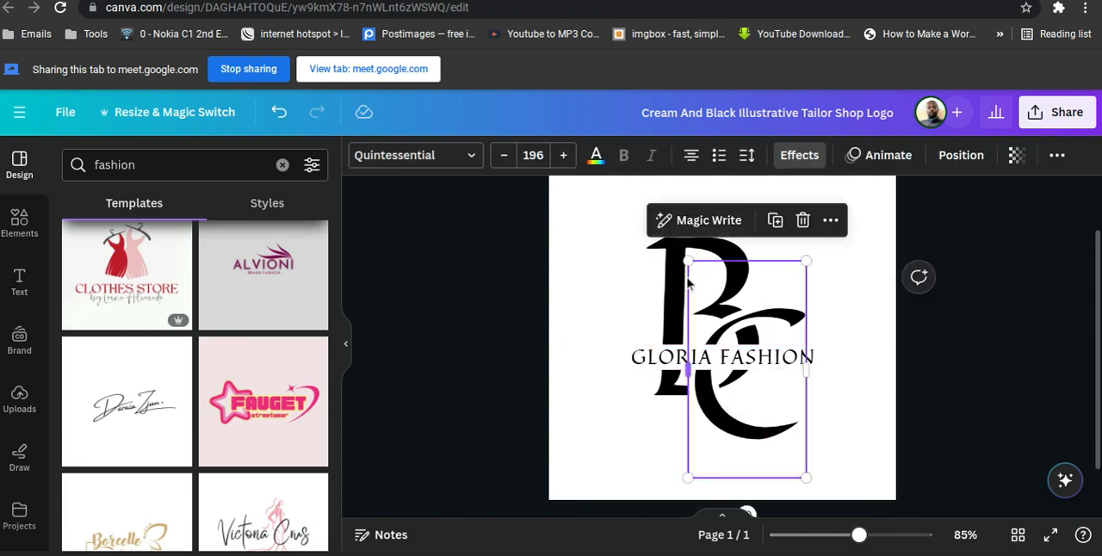
{"action": "left_click", "coordinate": [676, 280]}
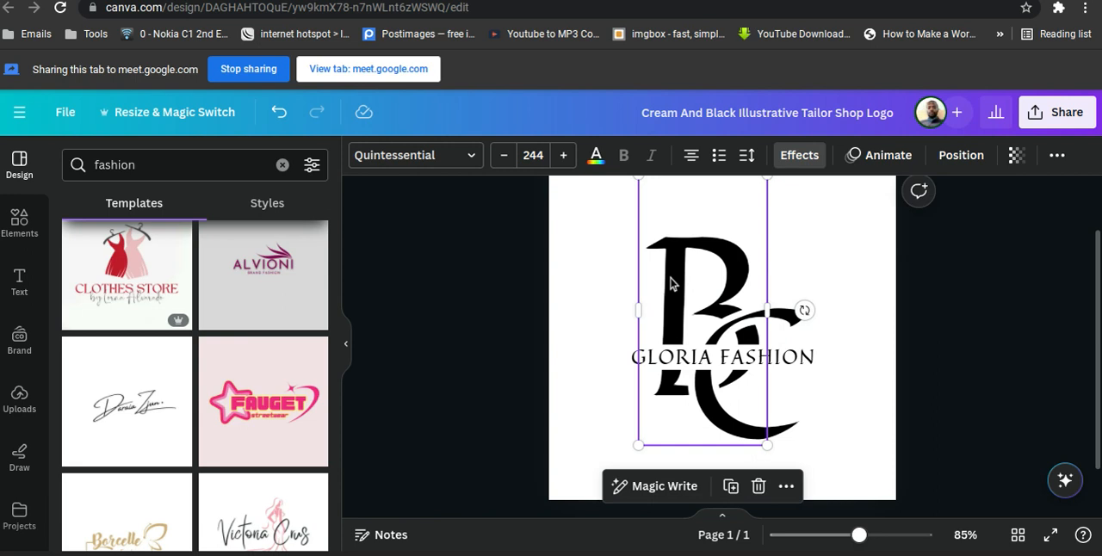
{"action": "left_click", "coordinate": [1014, 281]}
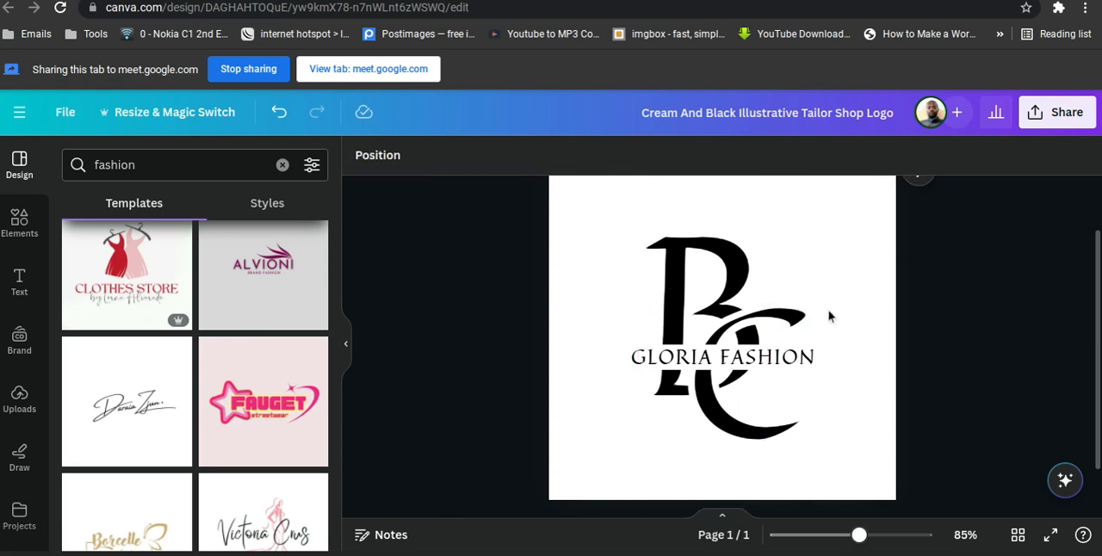
View the Data autofill app's CSV or Excel file selection and close it without choosing a file.
{"action": "scroll", "coordinate": [945, 327], "scroll_direction": "down", "scroll_amount": 1}
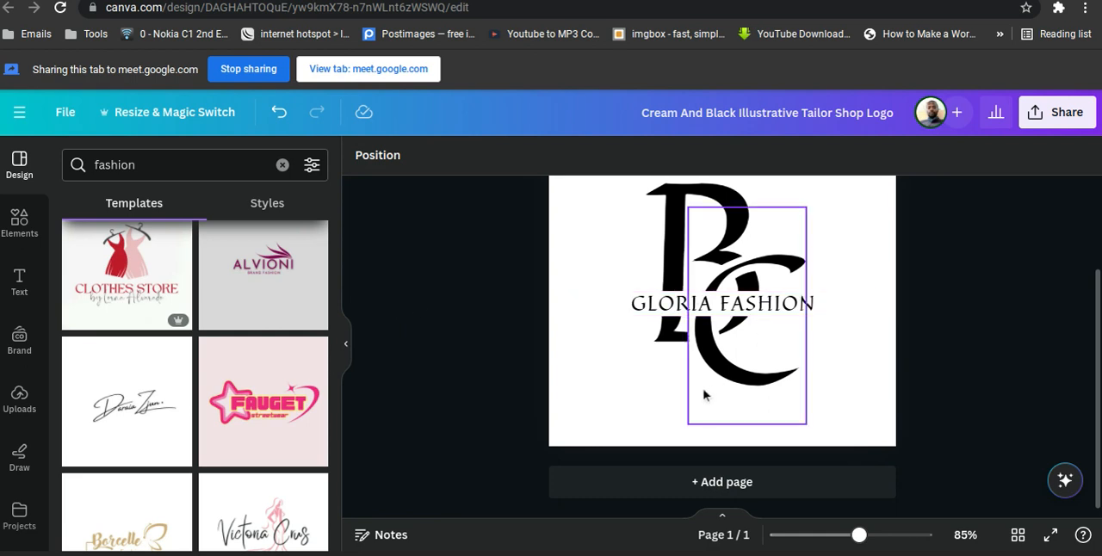
{"action": "scroll", "coordinate": [17, 458], "scroll_direction": "down", "scroll_amount": 2}
{"action": "scroll", "coordinate": [18, 458], "scroll_direction": "down", "scroll_amount": 1}
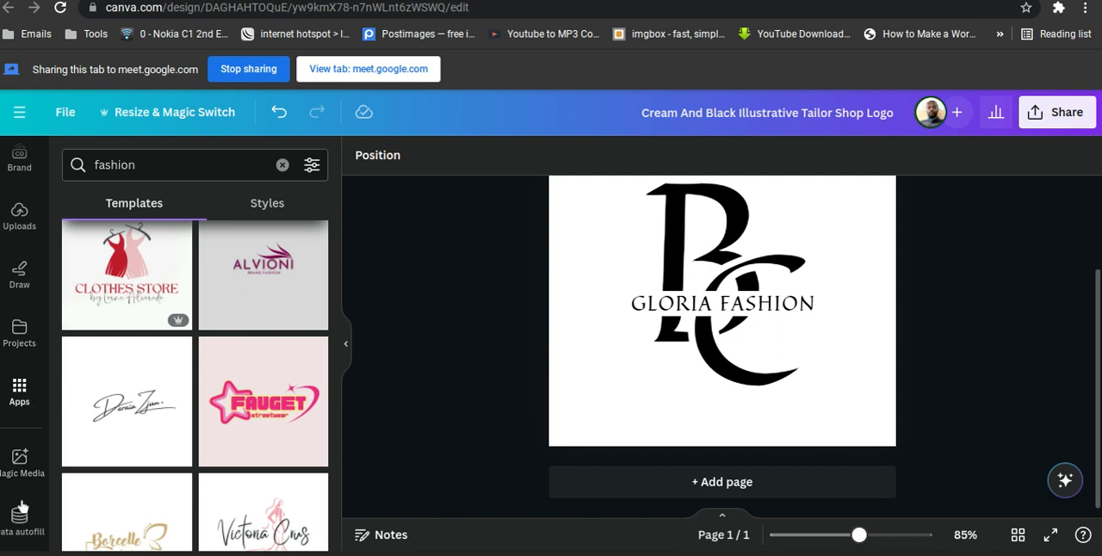
{"action": "left_click", "coordinate": [20, 519]}
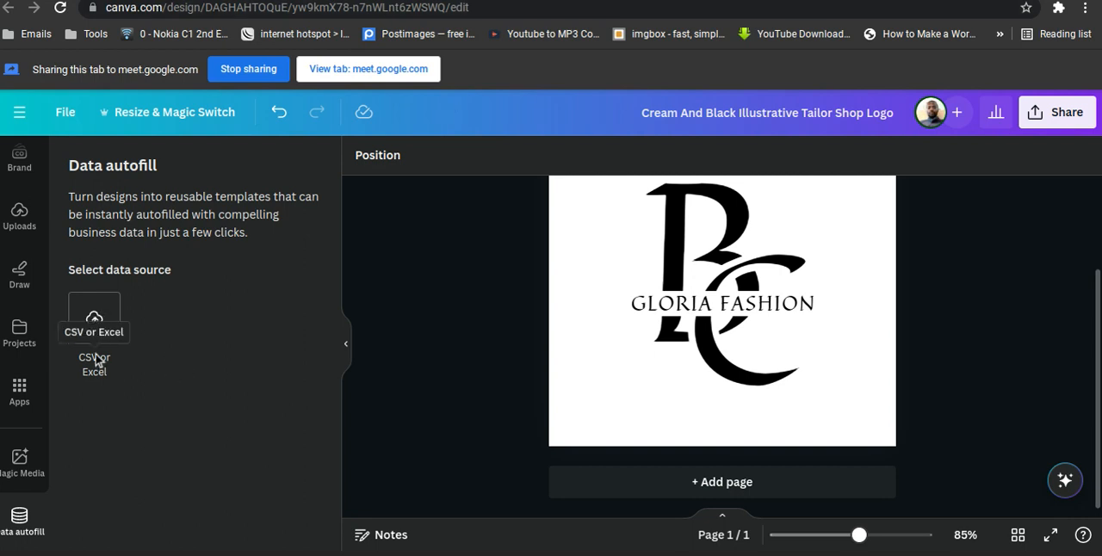
{"action": "left_click", "coordinate": [95, 321]}
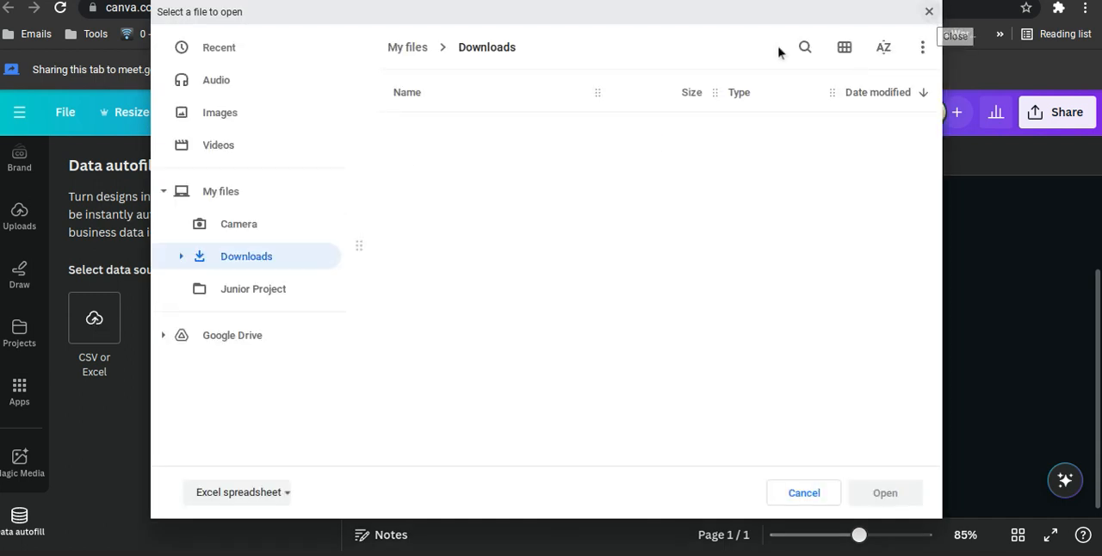
{"action": "left_click", "coordinate": [926, 11]}
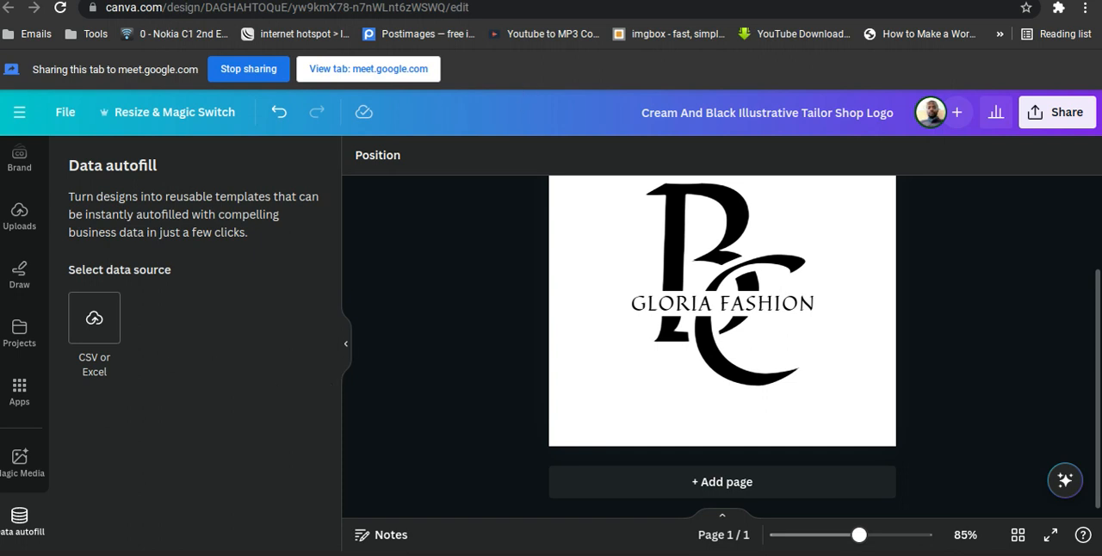
Switch to Google Sheets in a new browser tab and create a blank spreadsheet.
{"action": "key", "text": "ctrl+t"}
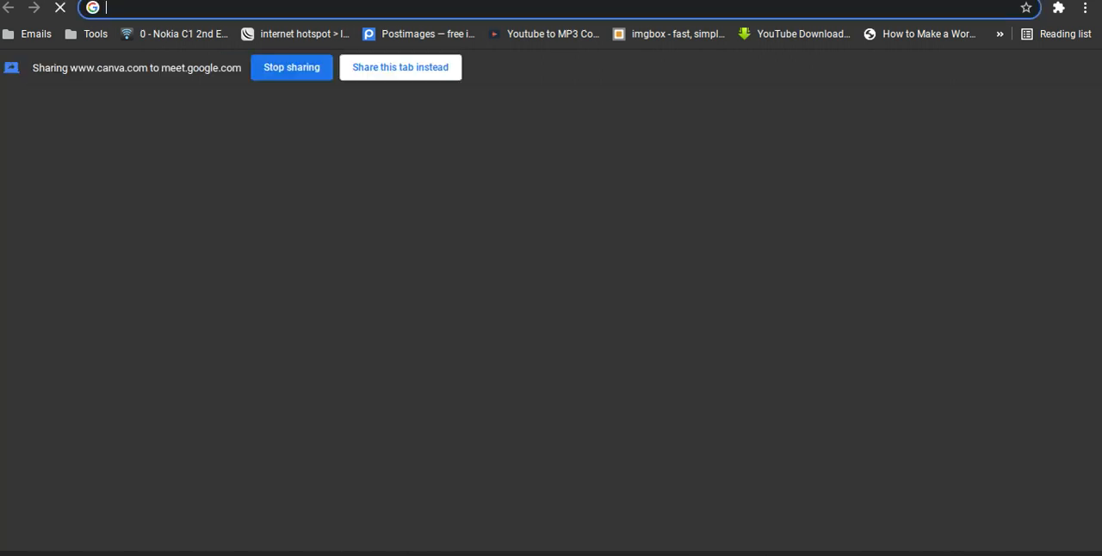
{"action": "left_click", "coordinate": [379, 69]}
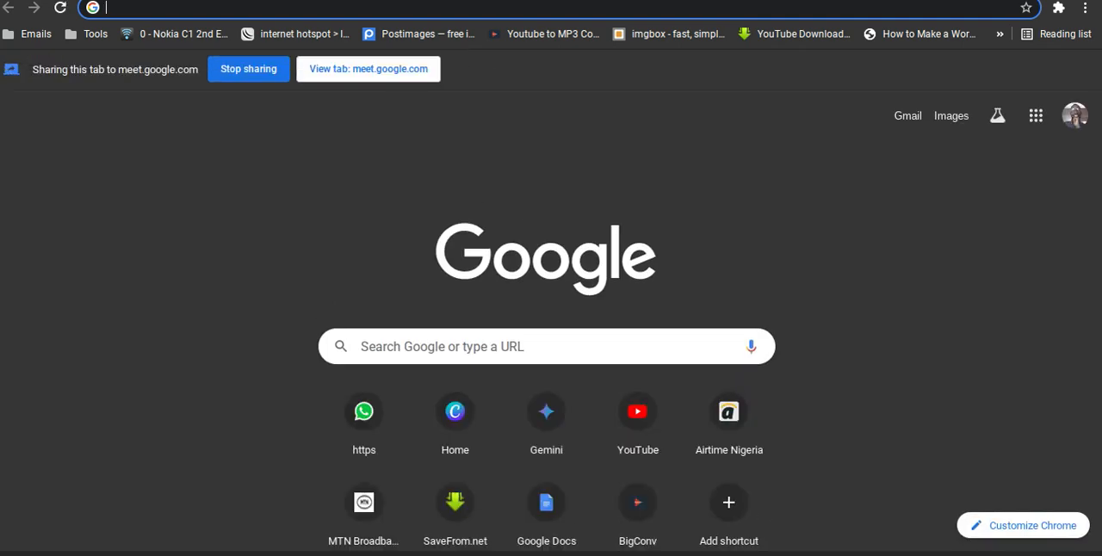
{"action": "left_click", "coordinate": [455, 554]}
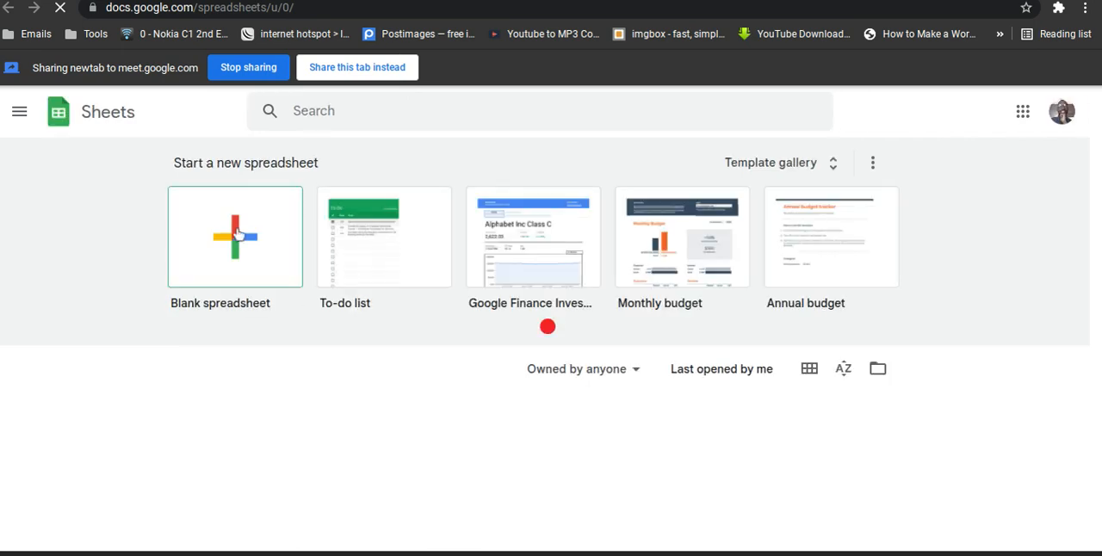
{"action": "left_click", "coordinate": [238, 234]}
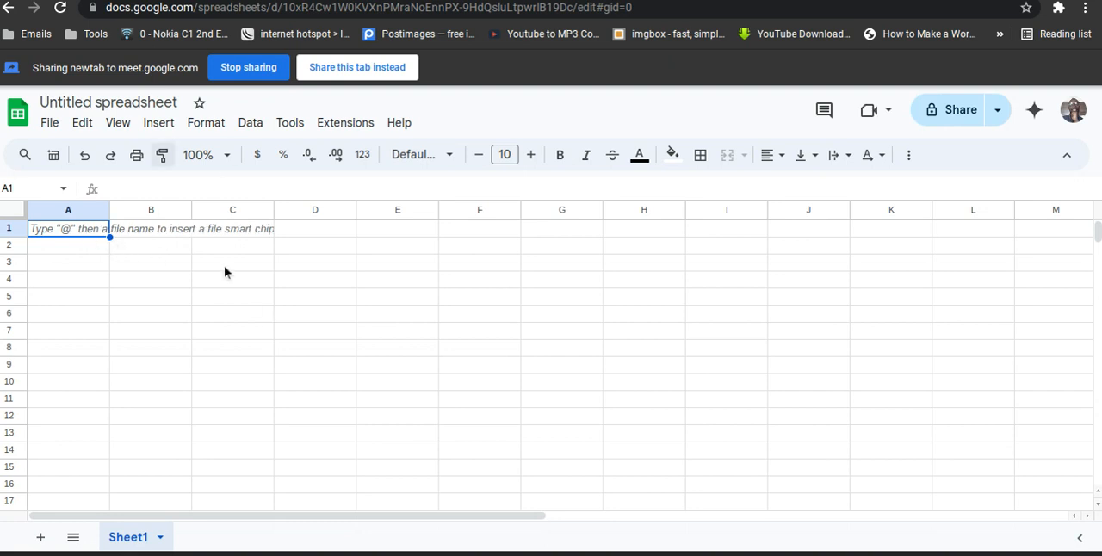
{"action": "scroll", "coordinate": [224, 273], "scroll_direction": "down", "scroll_amount": 5}
{"action": "scroll", "coordinate": [224, 273], "scroll_direction": "up", "scroll_amount": 5}
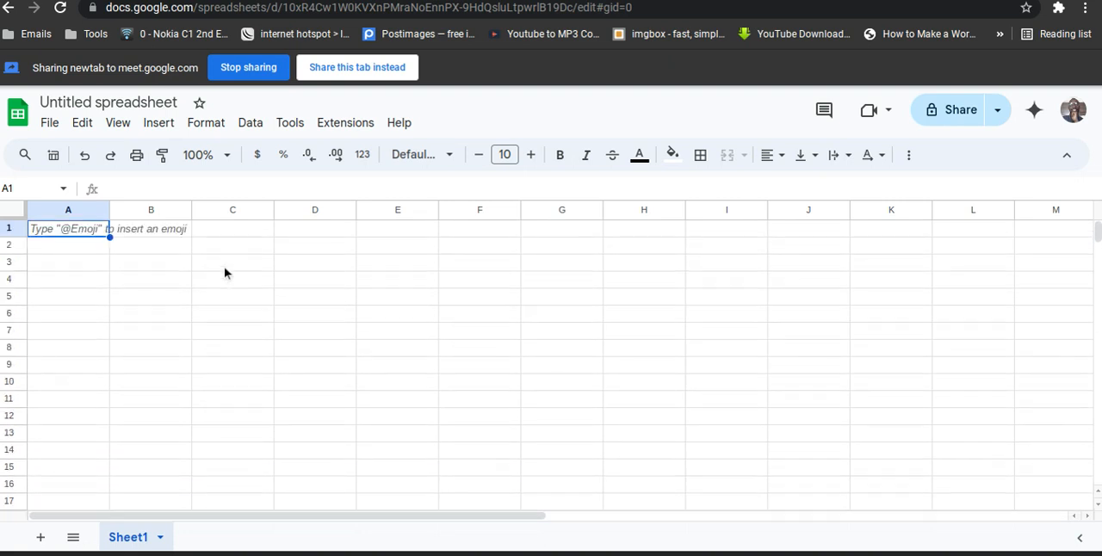
Enter the column headers "Name" in cell A1 and "Style" in cell B1.
{"action": "left_click", "coordinate": [70, 248]}
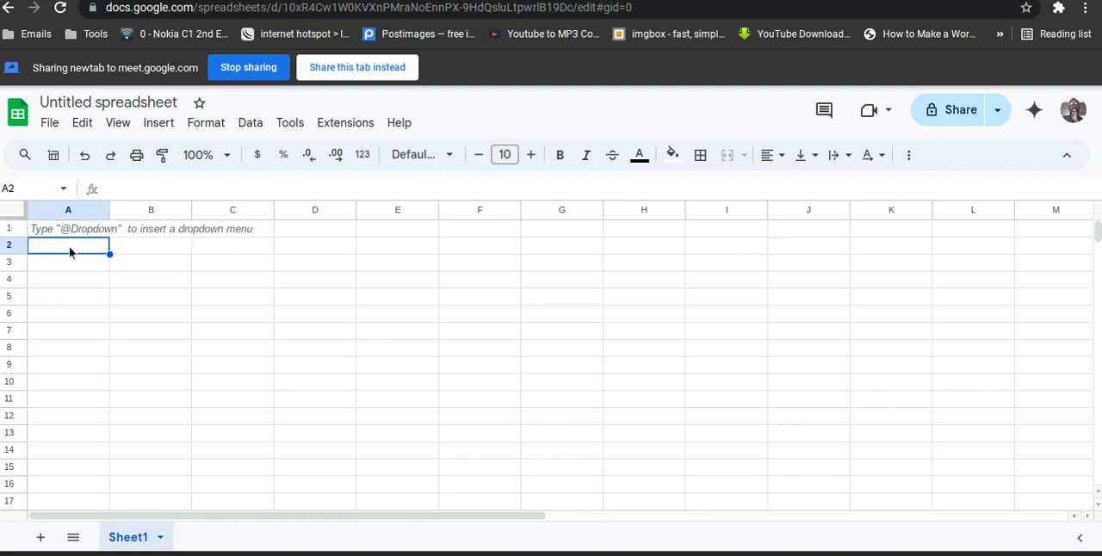
{"action": "left_click", "coordinate": [85, 231]}
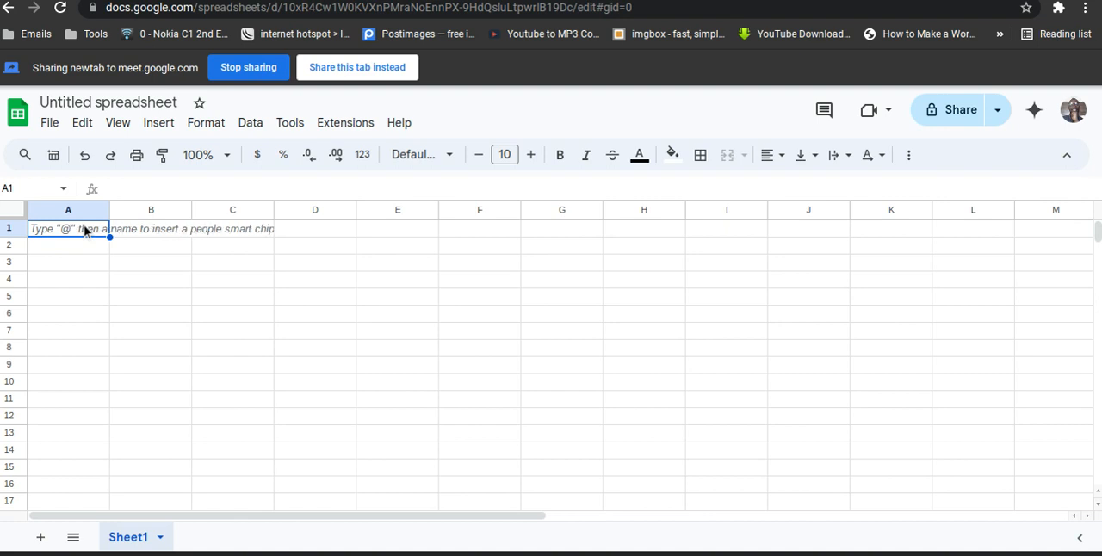
{"action": "double_click", "coordinate": [85, 231]}
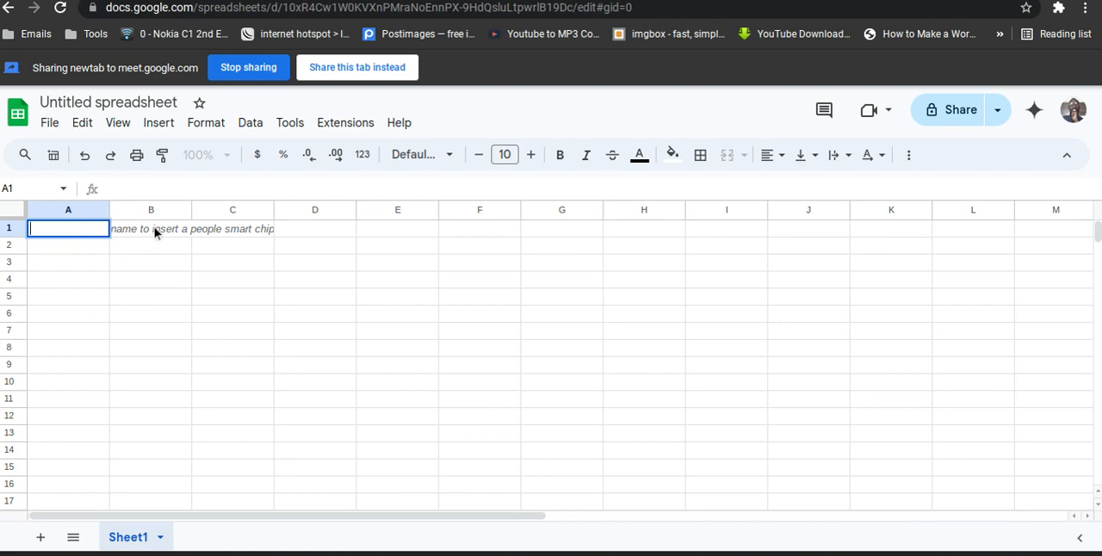
{"action": "left_click", "coordinate": [154, 228]}
{"action": "left_click", "coordinate": [87, 229]}
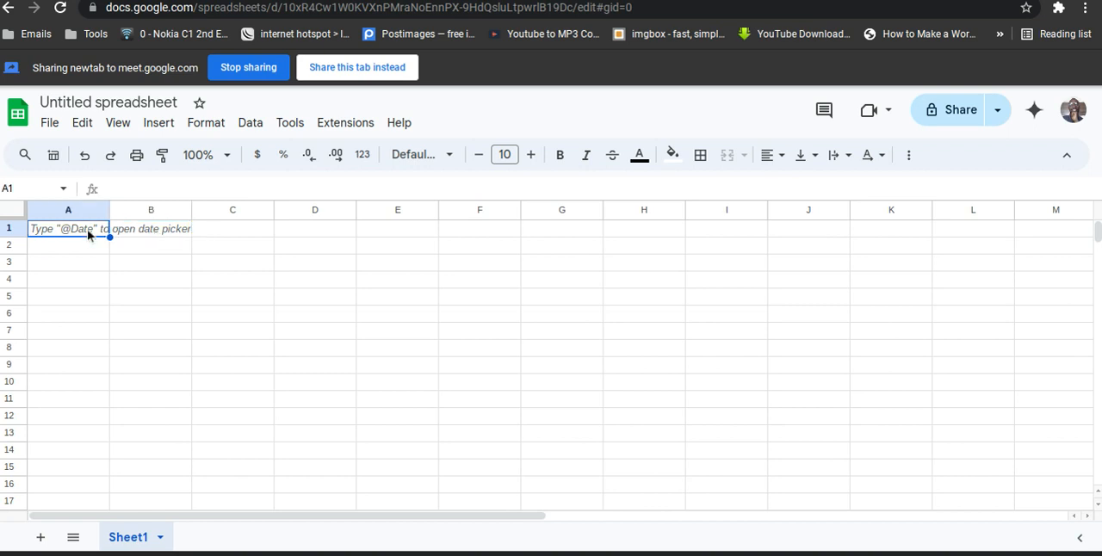
{"action": "double_click", "coordinate": [87, 229]}
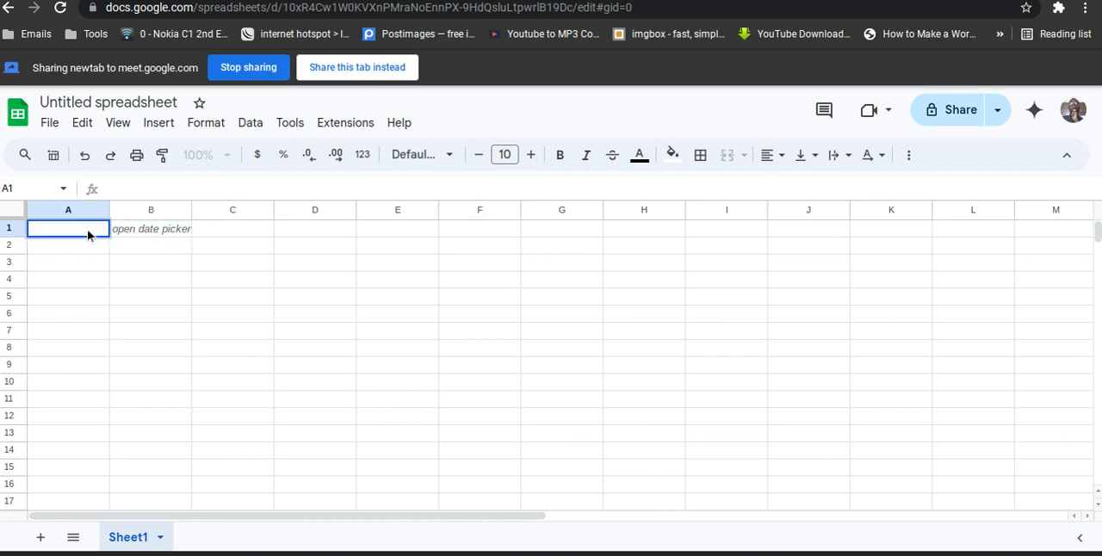
{"action": "type", "text": "N"}
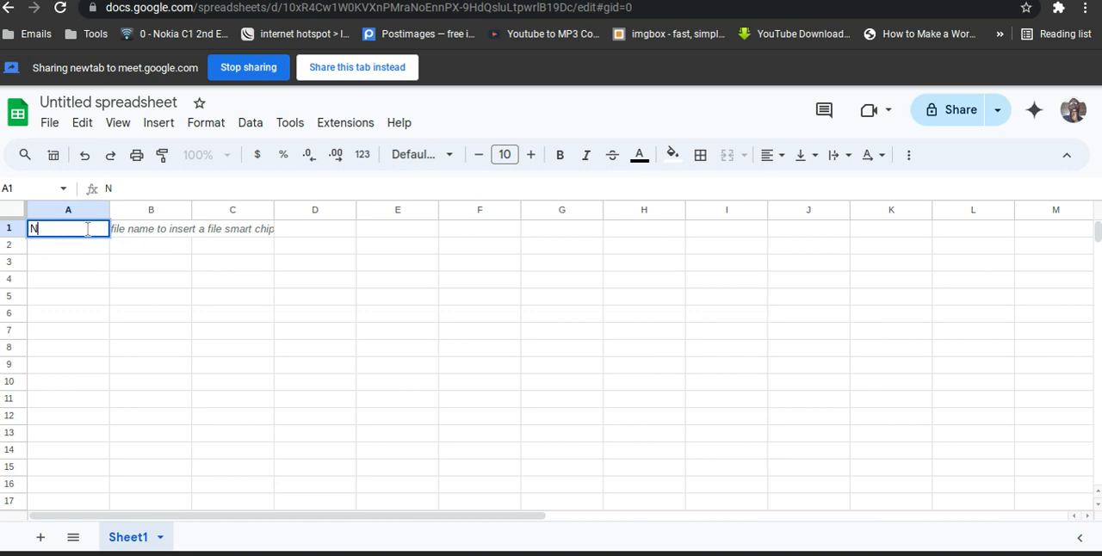
{"action": "type", "text": "ame"}
{"action": "key", "text": "Tab"}
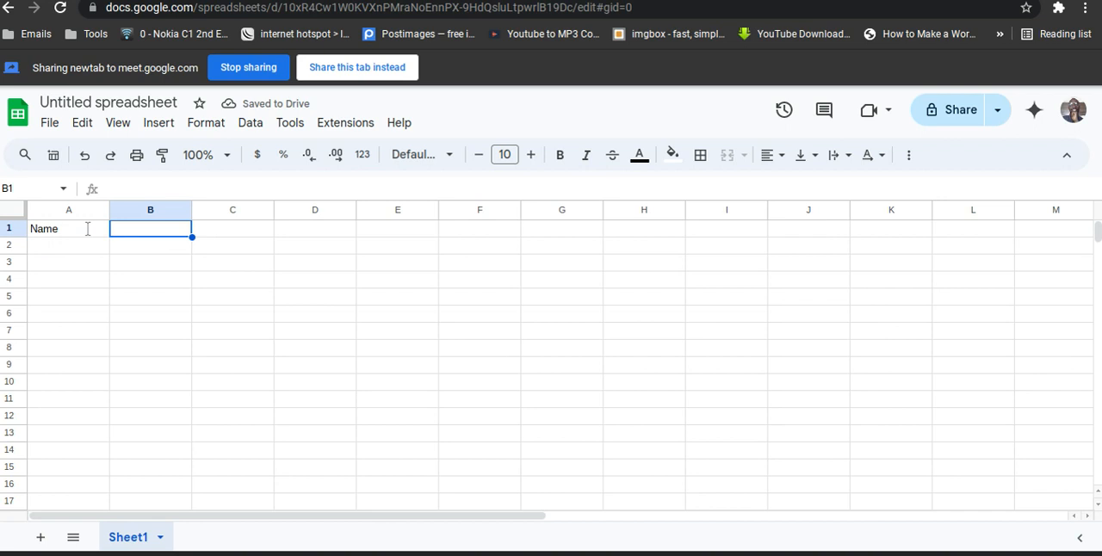
{"action": "type", "text": "Sty"}
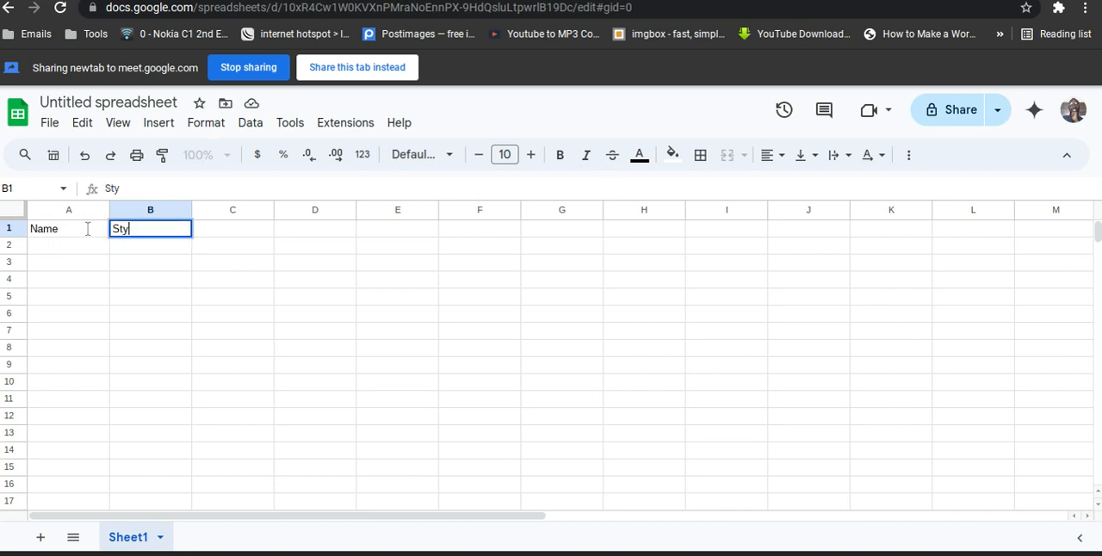
{"action": "type", "text": "le"}
Fill row 2 with the first customer's full name in column A and the style "Asoebi" in column B.
{"action": "left_click", "coordinate": [65, 250]}
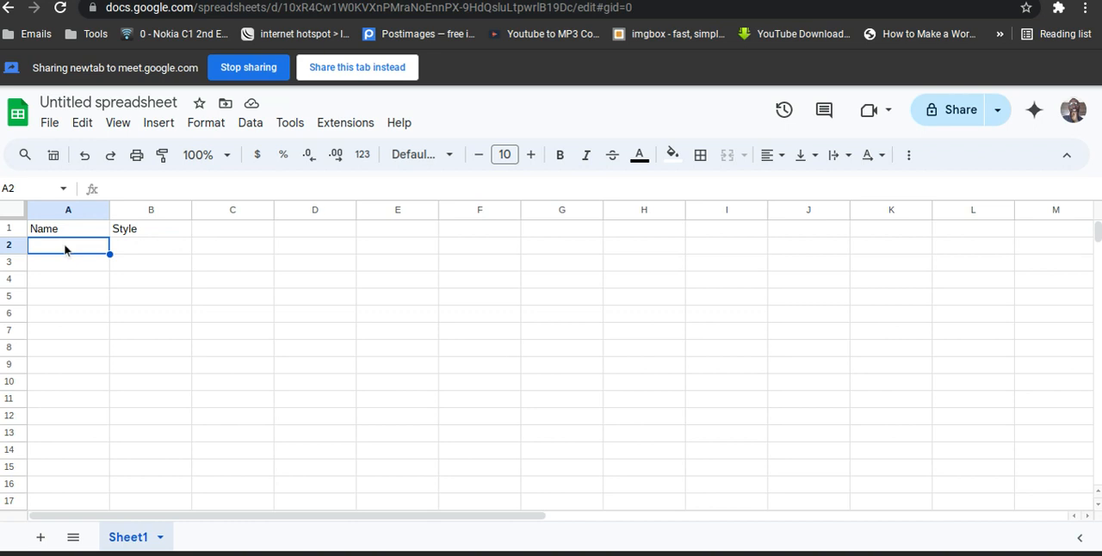
{"action": "double_click", "coordinate": [65, 249]}
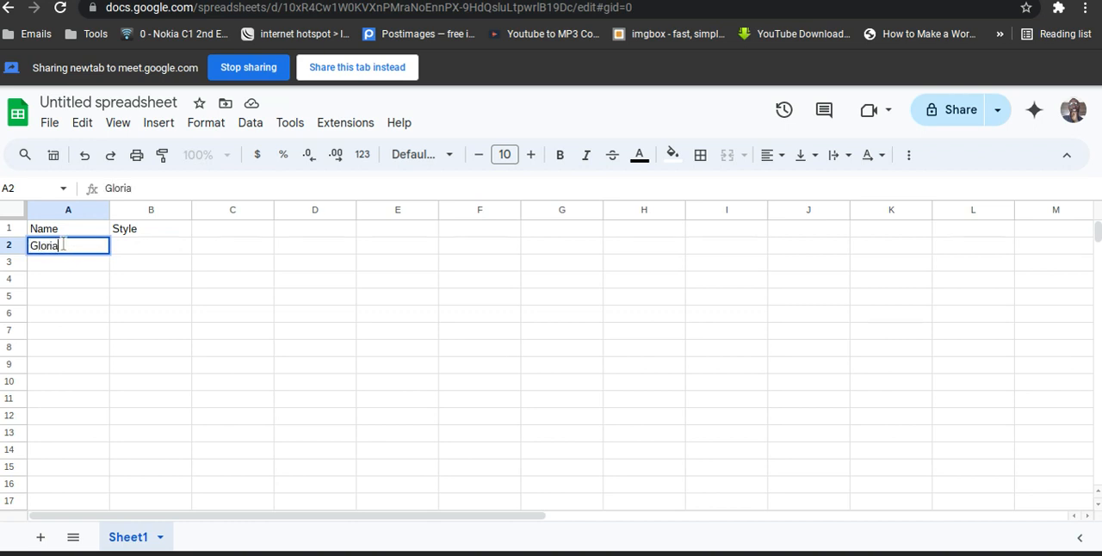
{"action": "key", "text": "Tab"}
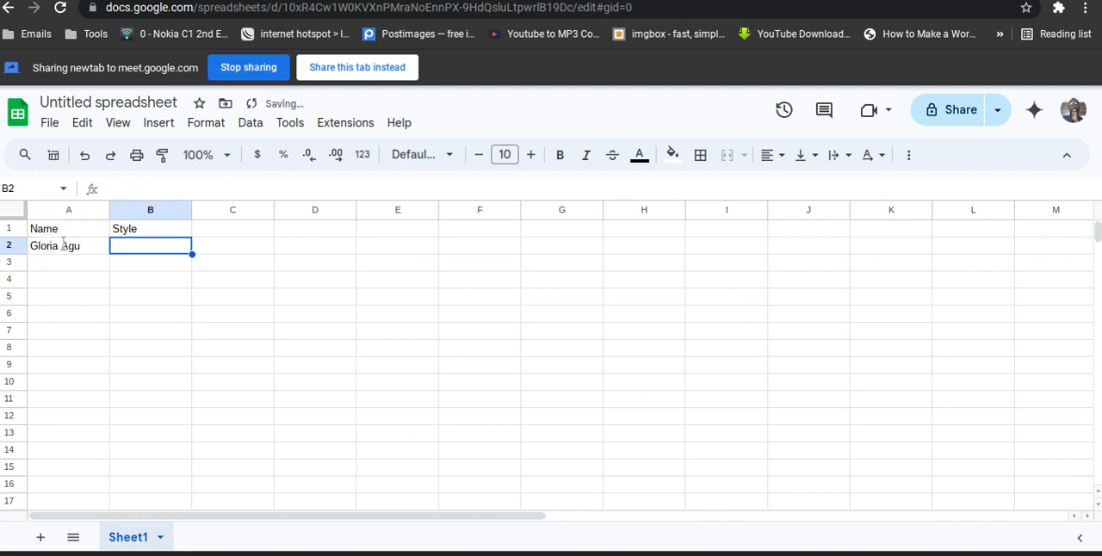
{"action": "type", "text": "As"}
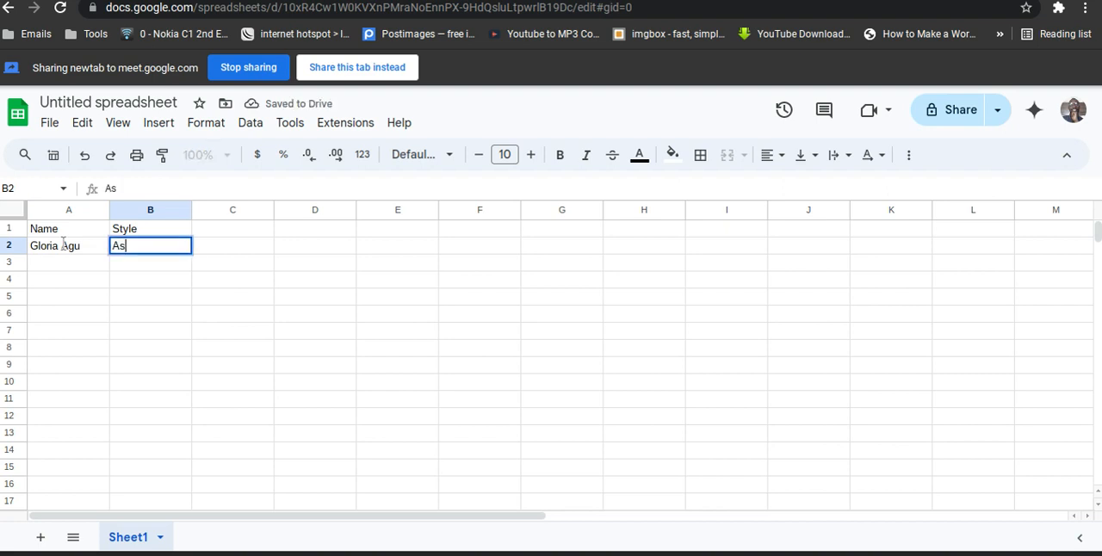
{"action": "type", "text": "oebi"}
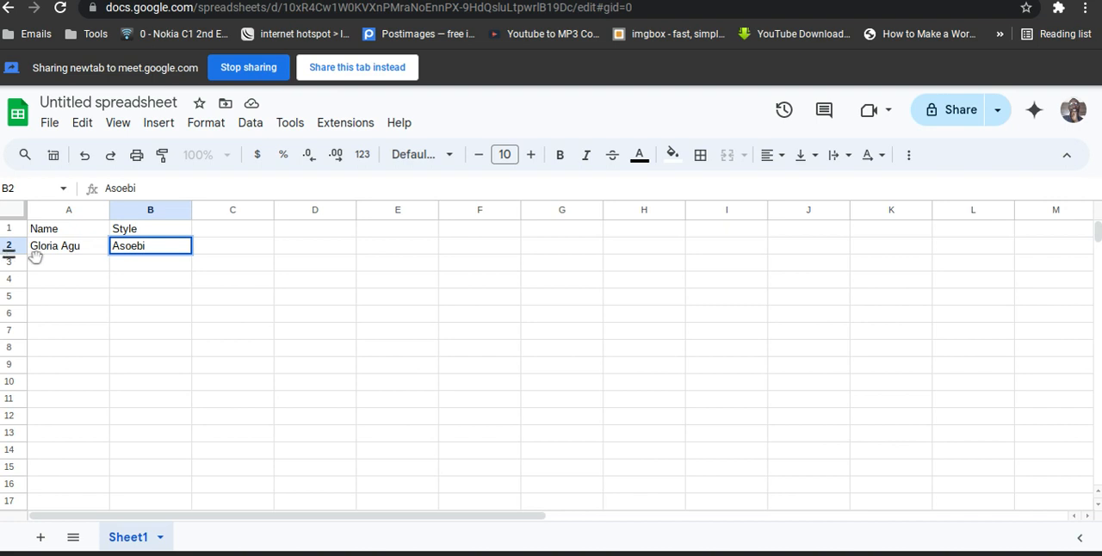
Enter the second customer's name in cell A3 of the Name column.
{"action": "left_click", "coordinate": [51, 263]}
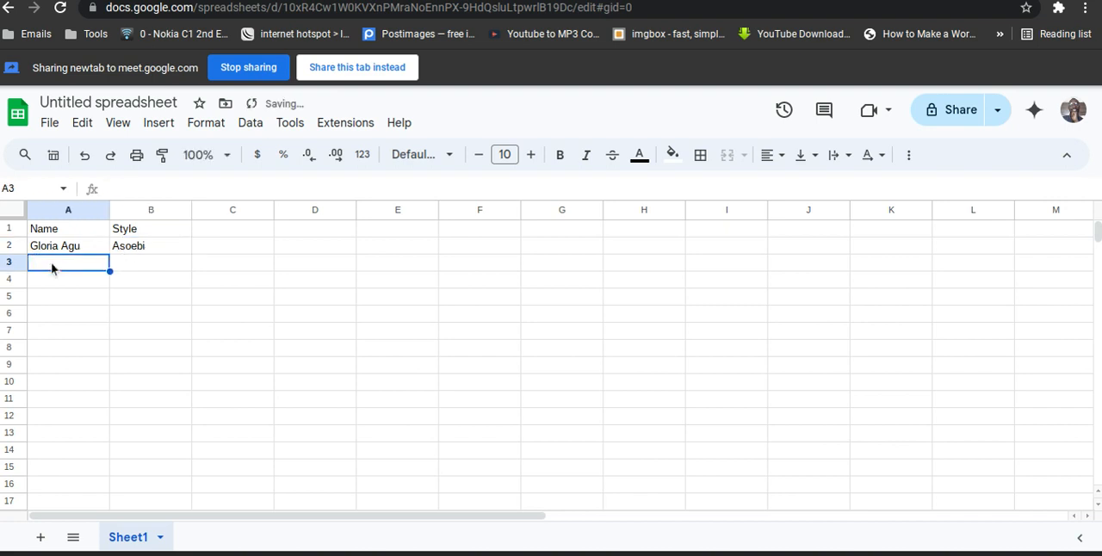
{"action": "type", "text": "Amadi"}
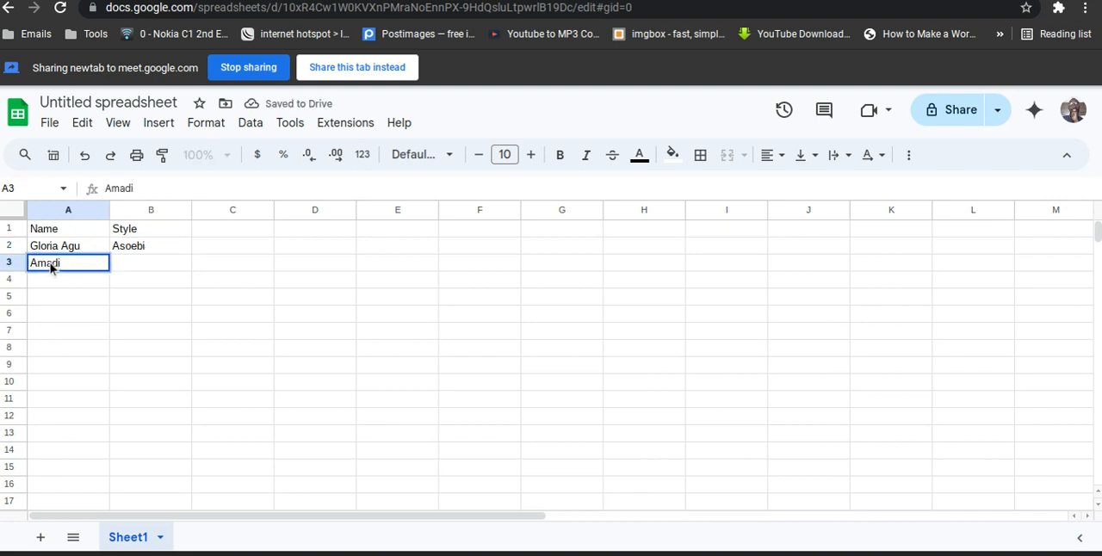
{"action": "key", "text": "Tab"}
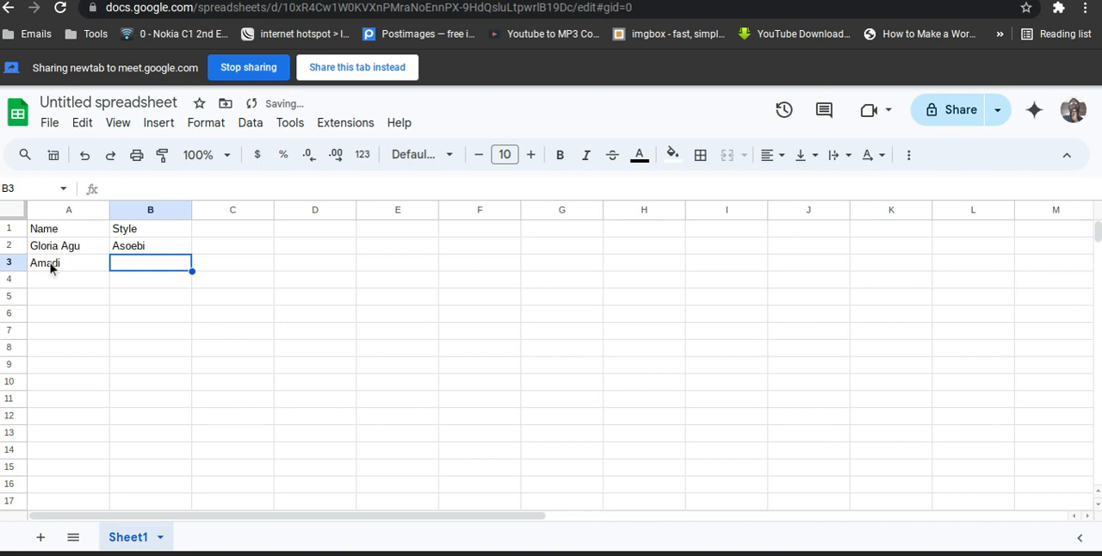
{"action": "type", "text": "Mas"}
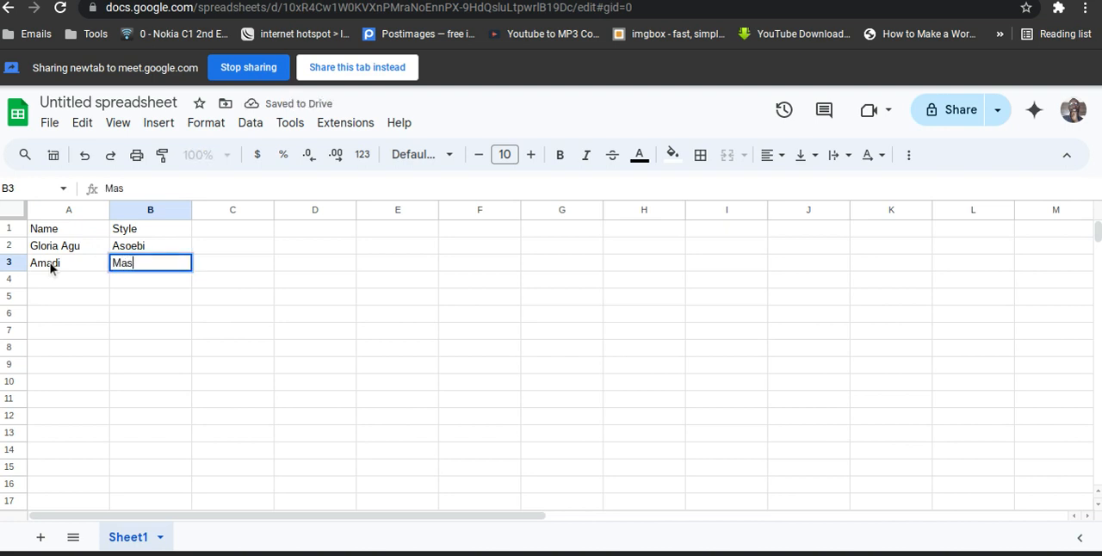
{"action": "type", "text": "qu"}
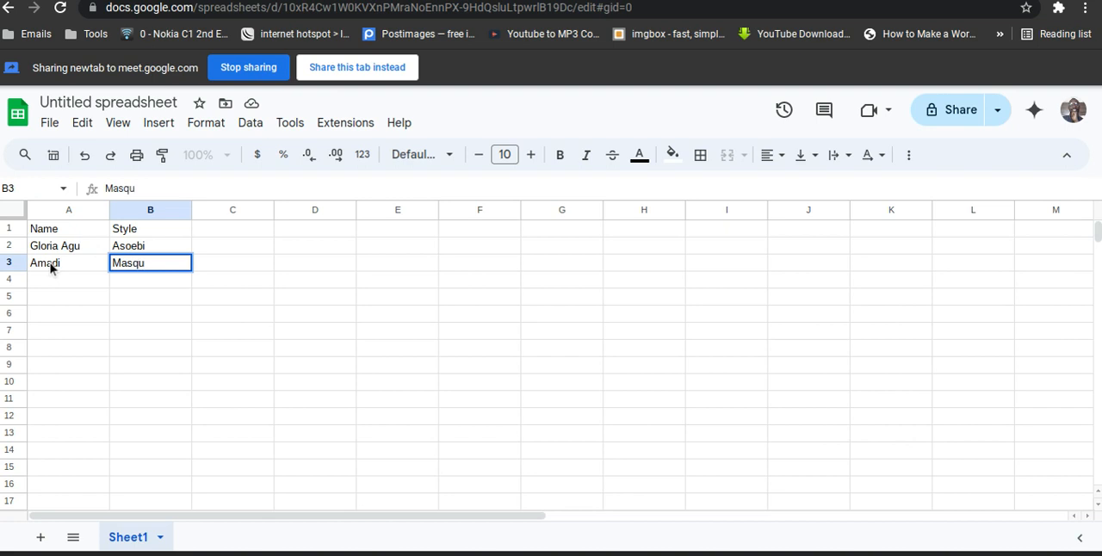
{"action": "key", "text": "BackSpace"}
{"action": "key", "text": "BackSpace"}
{"action": "key", "text": "BackSpace"}
{"action": "key", "text": "BackSpace"}
{"action": "key", "text": "BackSpace"}
{"action": "type", "text": "W"}
{"action": "key", "text": "BackSpace"}
Enter "Egungun" in cell B3 as the second customer's style.
{"action": "type", "text": "Egungun"}
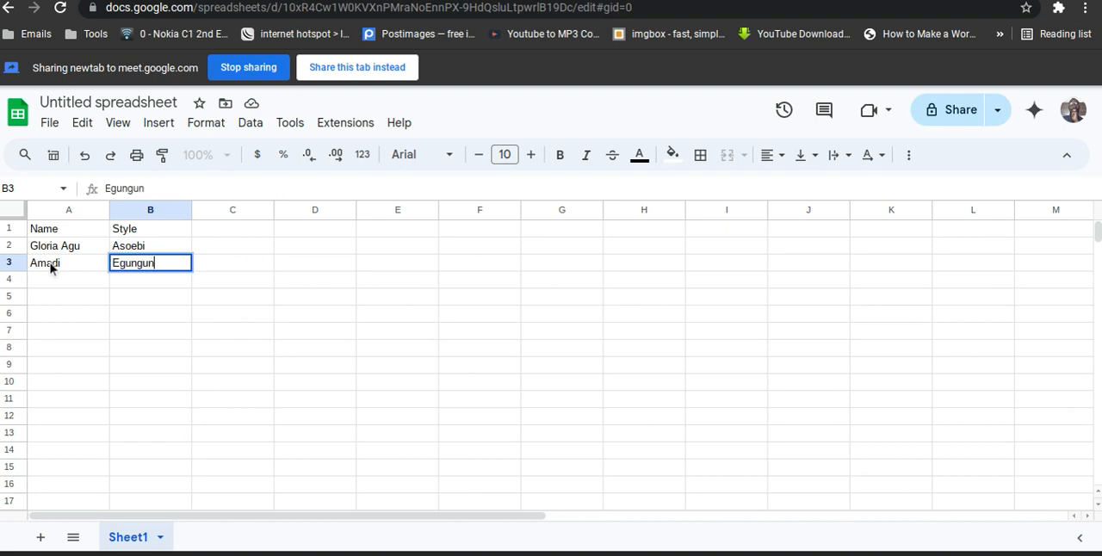
{"action": "key", "text": "Return"}
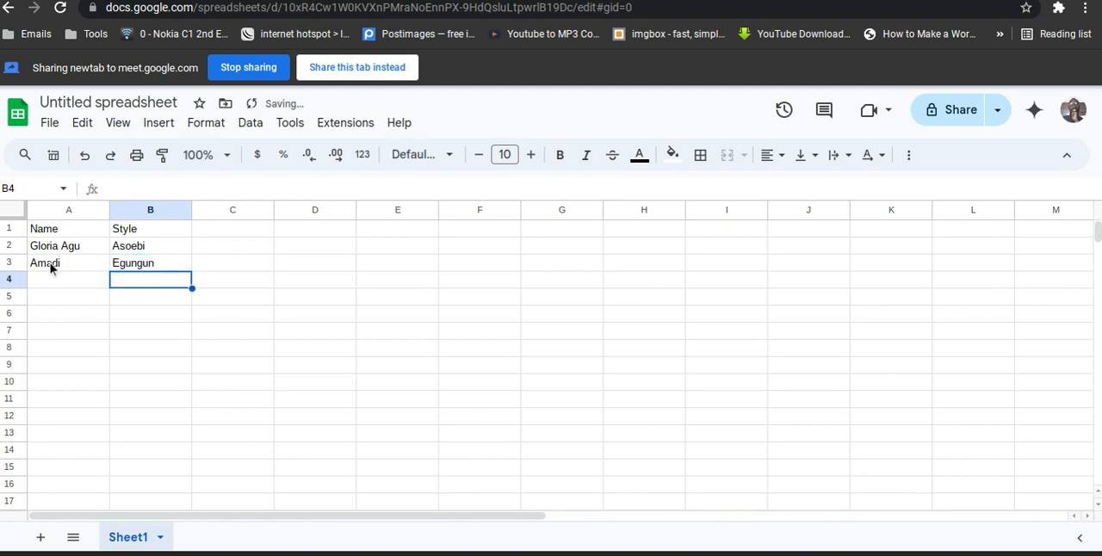
{"action": "key", "text": "Left"}
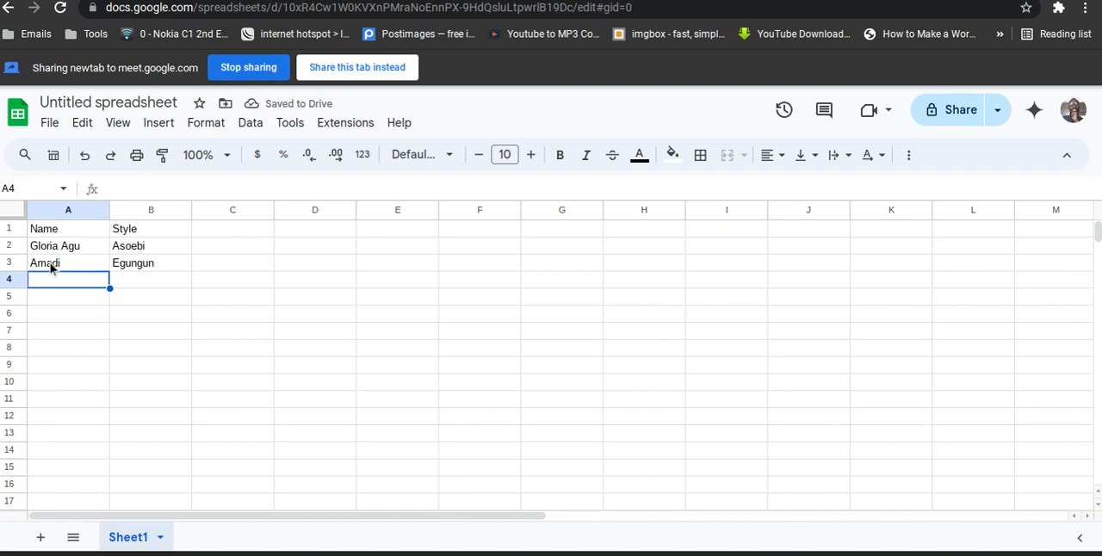
{"action": "type", "text": "Mr"}
{"action": "key", "text": "BackSpace"}
{"action": "key", "text": "BackSpace"}
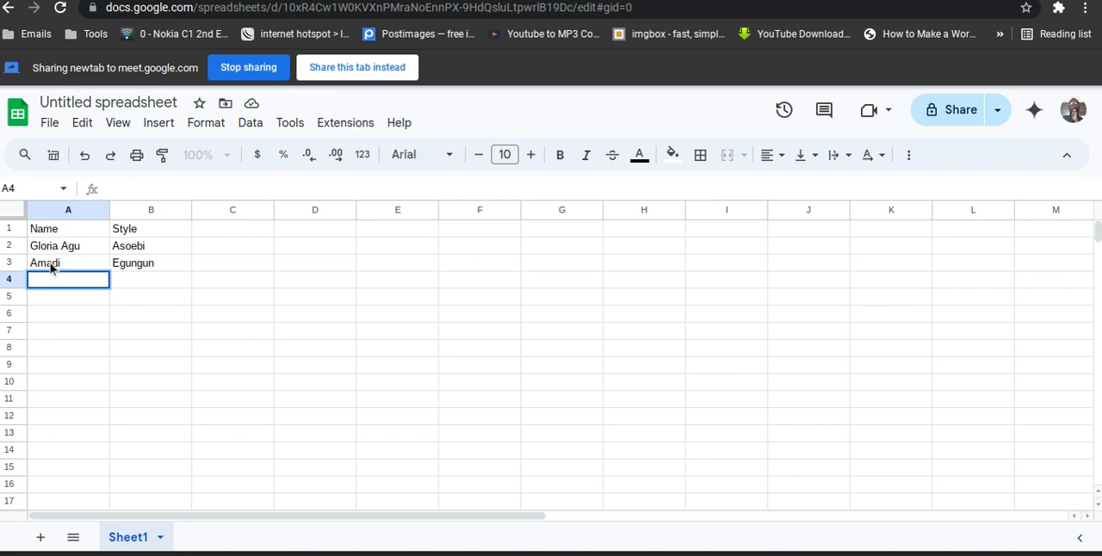
Review the Name and Style headers and the customer entries in the two rows beneath them.
{"action": "left_click", "coordinate": [379, 76]}
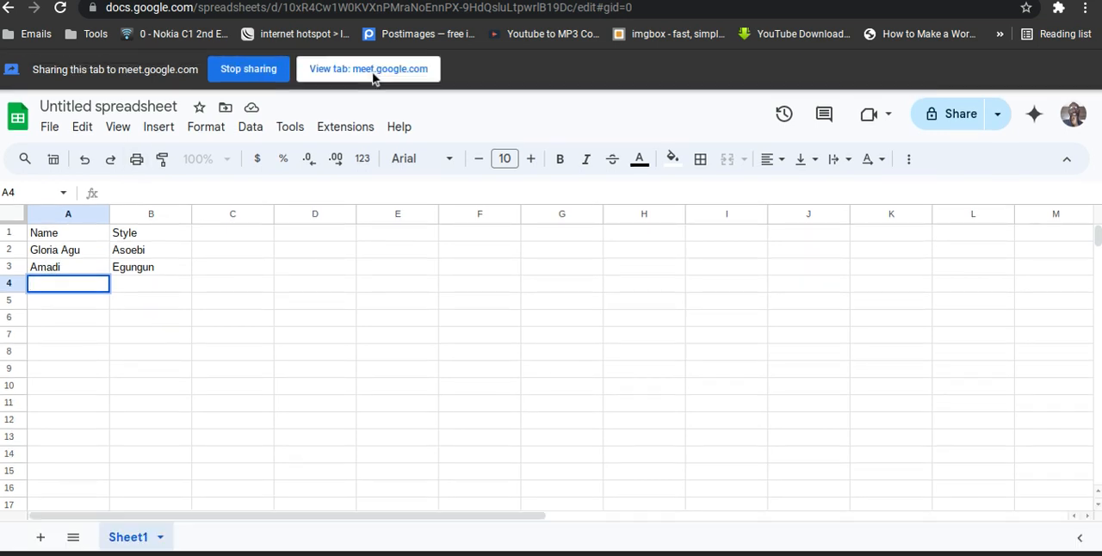
{"action": "left_click", "coordinate": [67, 235]}
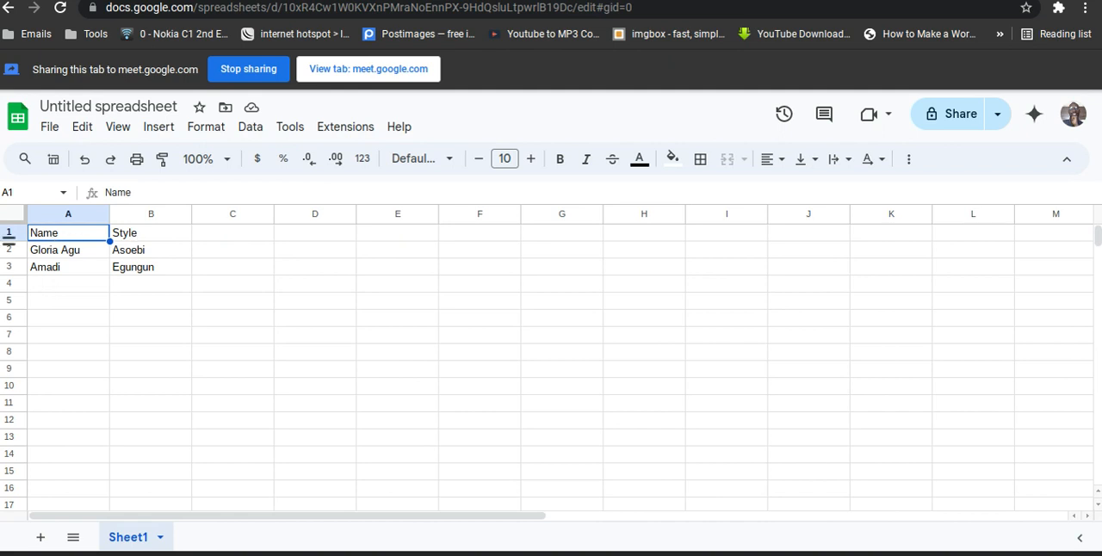
{"action": "left_click", "coordinate": [137, 239]}
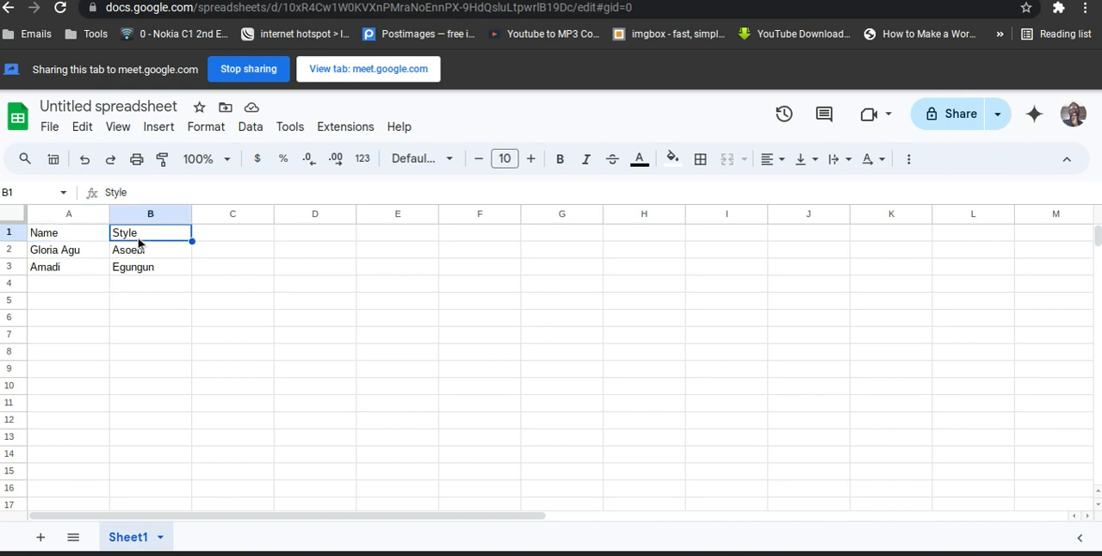
{"action": "left_click", "coordinate": [72, 254]}
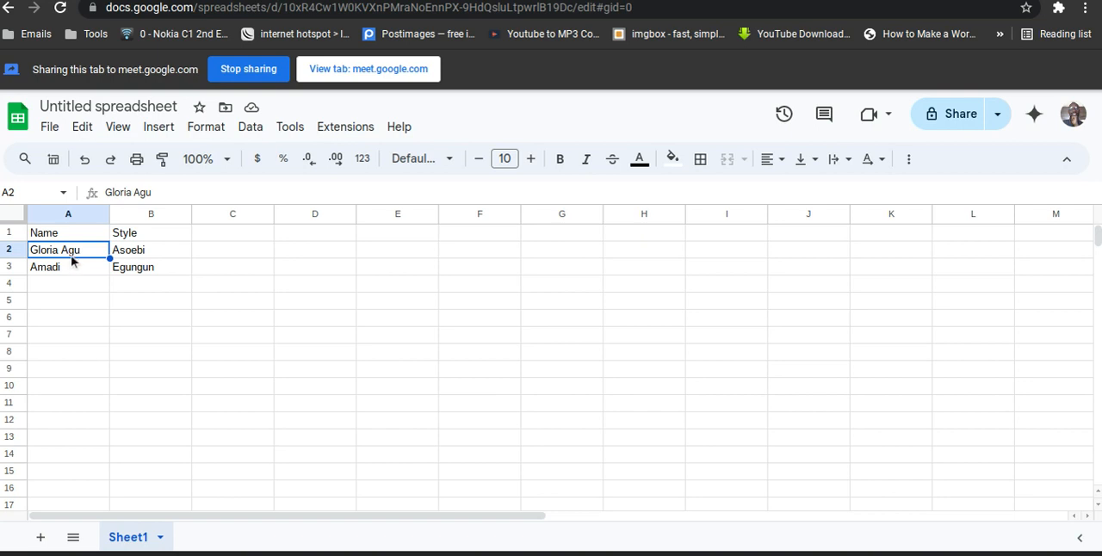
{"action": "left_click", "coordinate": [72, 270]}
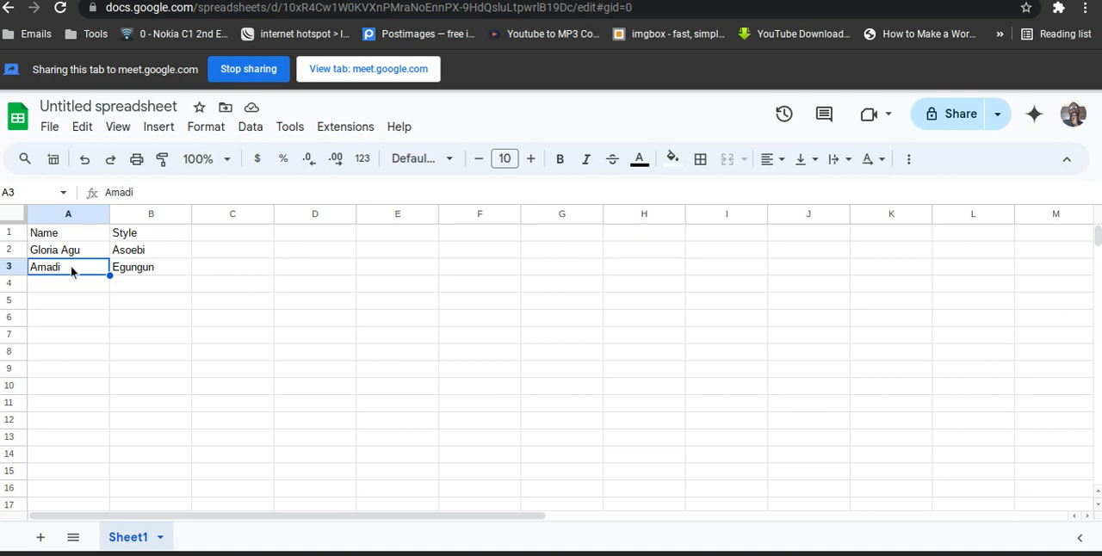
{"action": "left_click", "coordinate": [153, 253]}
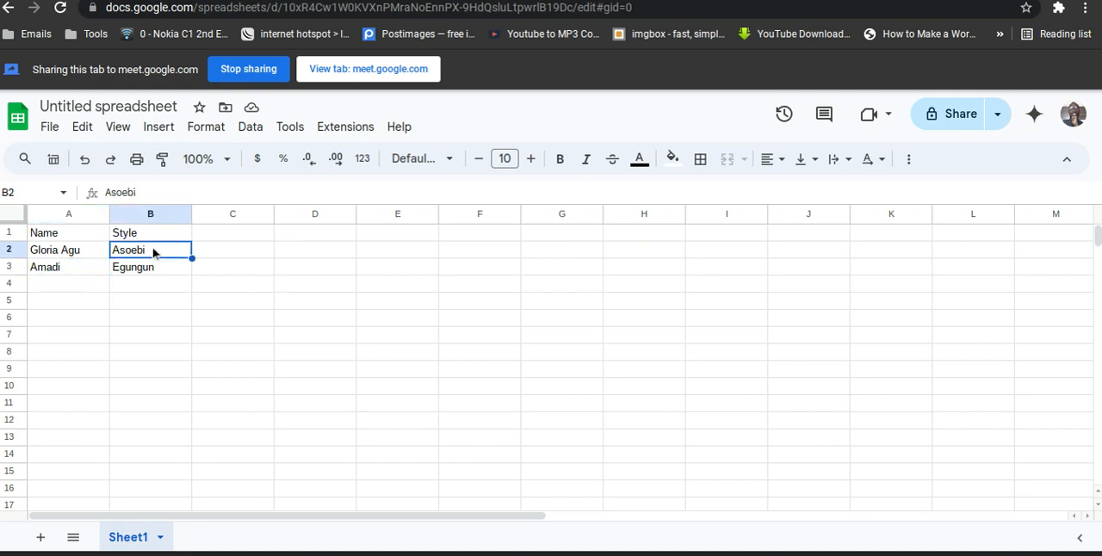
{"action": "left_click", "coordinate": [78, 272]}
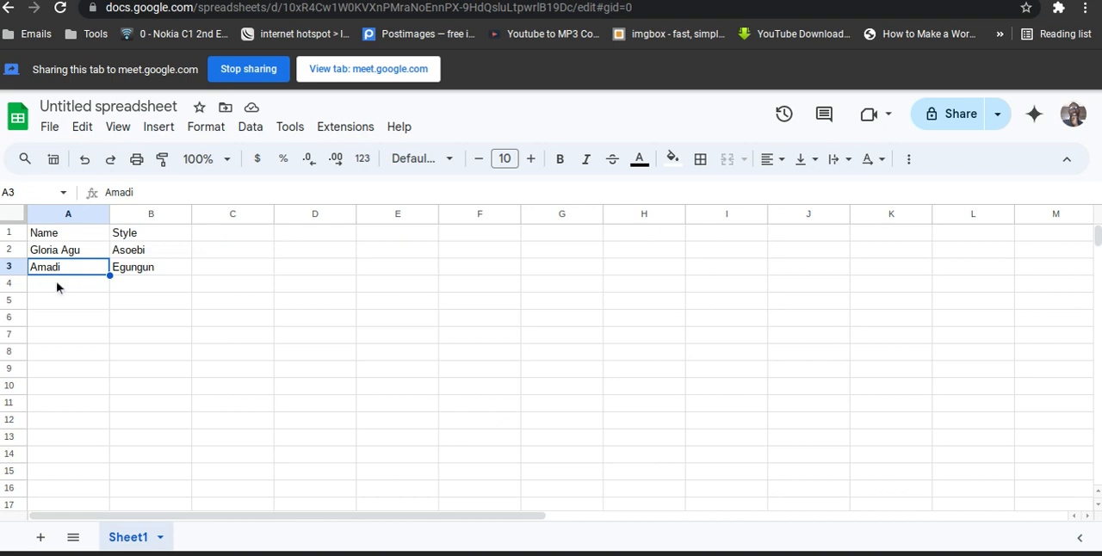
Fill row 4 with the third customer's name in column A and the style "ACH" in column B.
{"action": "left_click", "coordinate": [57, 287]}
{"action": "type", "text": "T"}
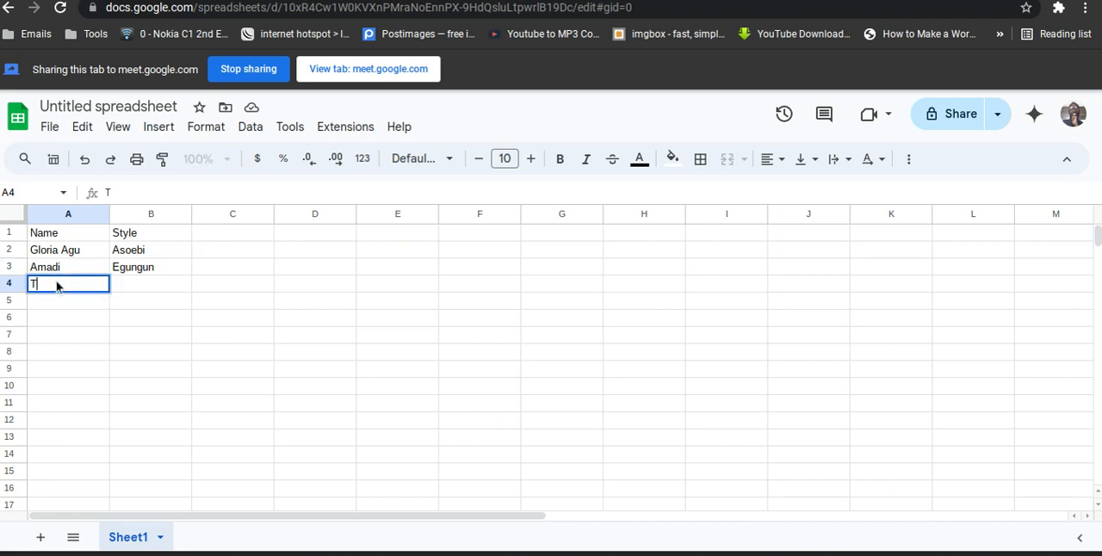
{"action": "type", "text": "ega"}
{"action": "key", "text": "Tab"}
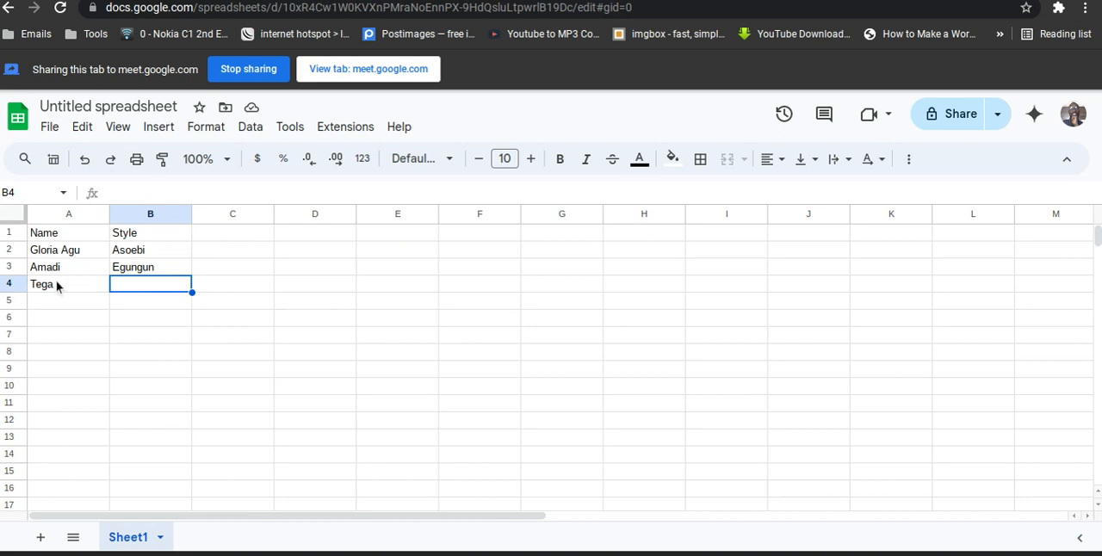
{"action": "type", "text": "F"}
{"action": "key", "text": "BackSpace"}
{"action": "type", "text": "ACH"}
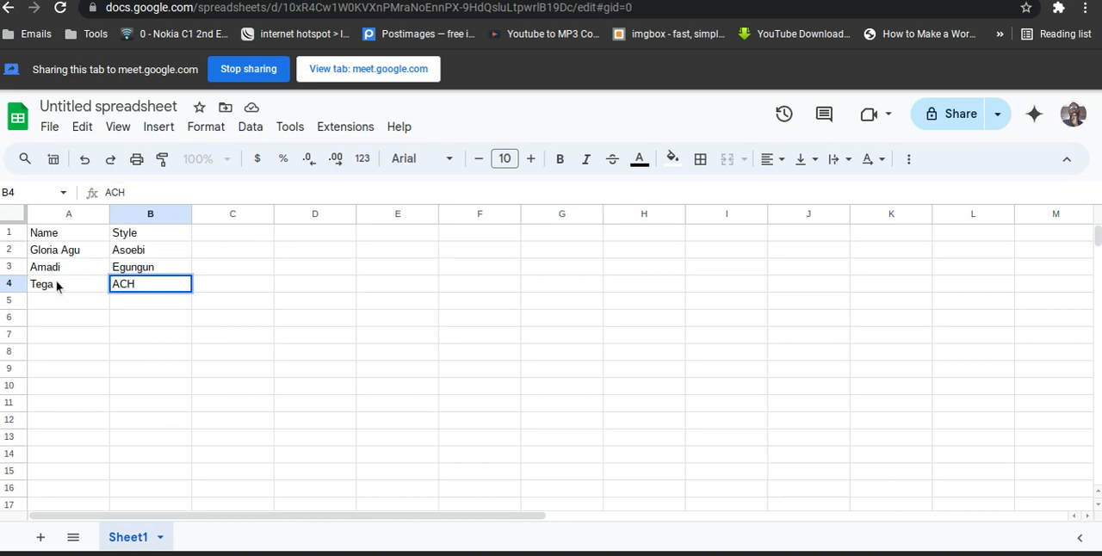
{"action": "key", "text": "Return"}
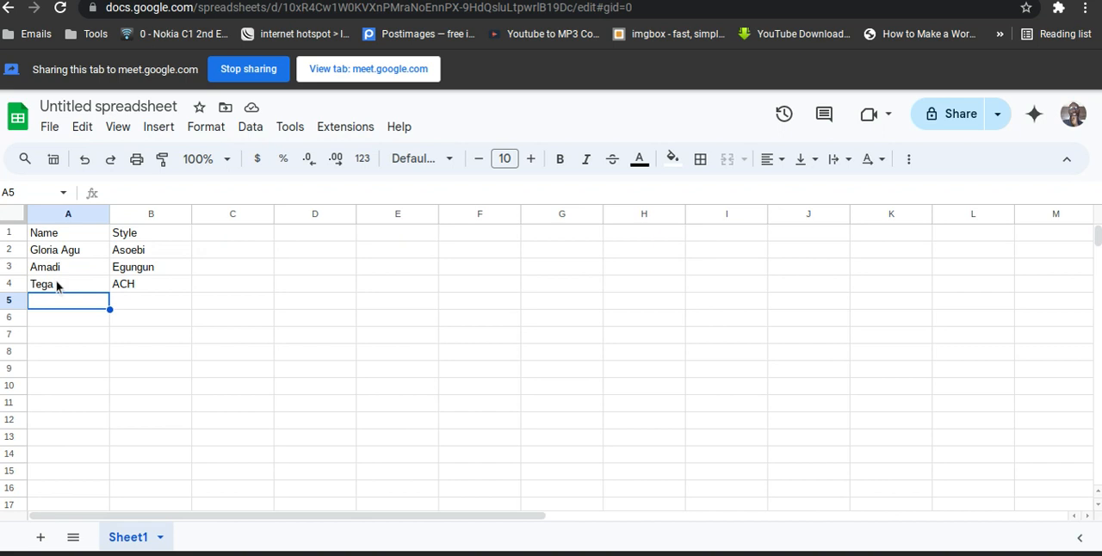
Fill row 5 with the fourth customer's name in column A and the style "Pro" in column B.
{"action": "type", "text": "Lucky"}
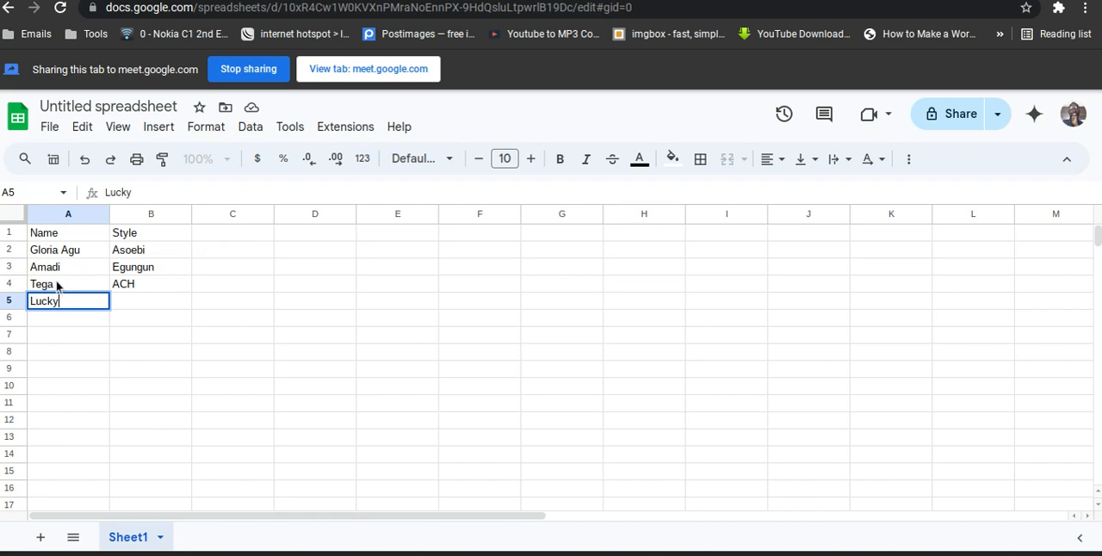
{"action": "key", "text": "Tab"}
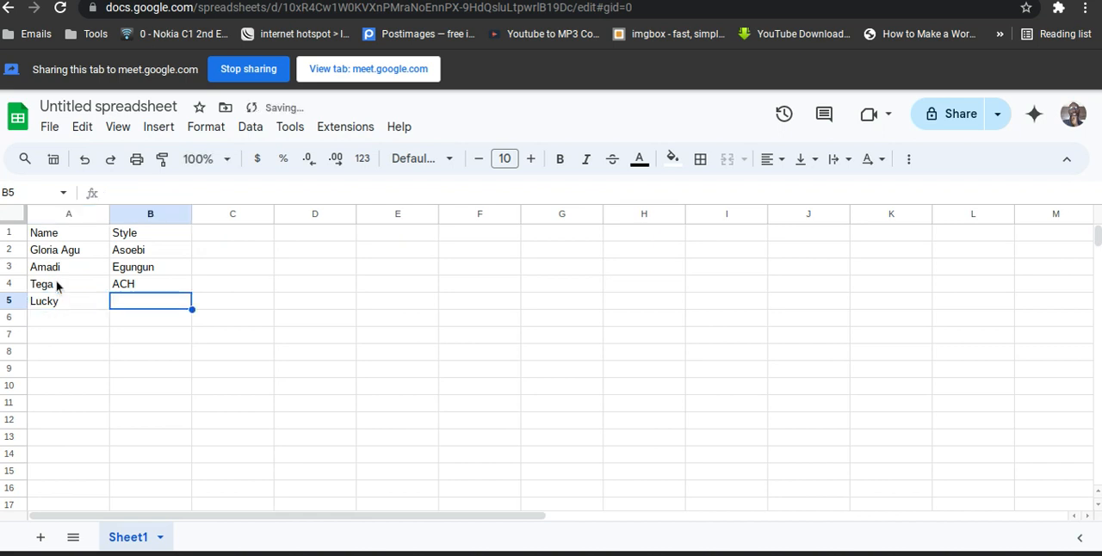
{"action": "type", "text": "Pro"}
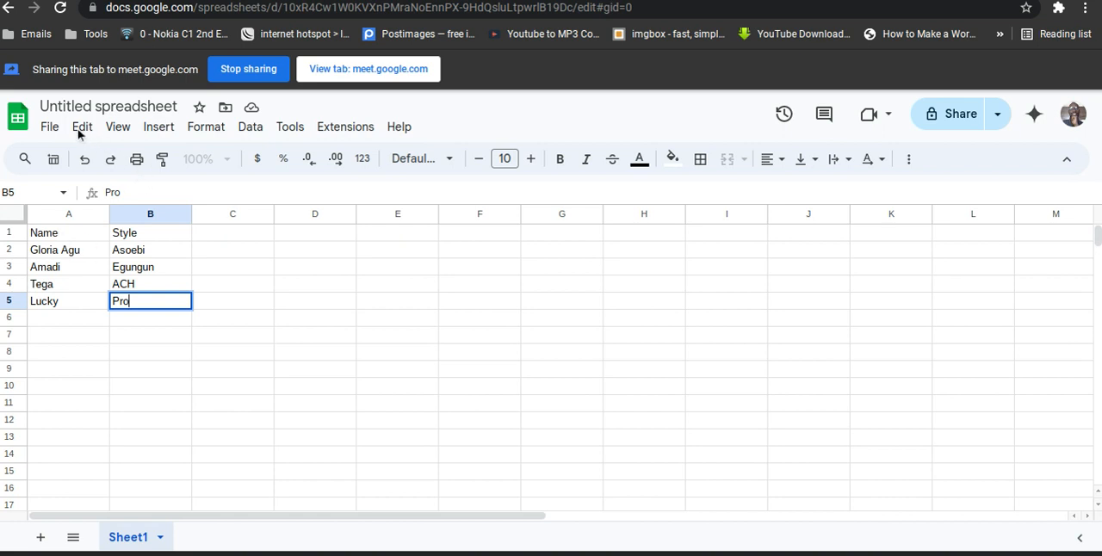
Download the spreadsheet in Microsoft Excel format as Untitled spreadsheet.xlsx into the Downloads folder.
{"action": "left_click", "coordinate": [47, 128]}
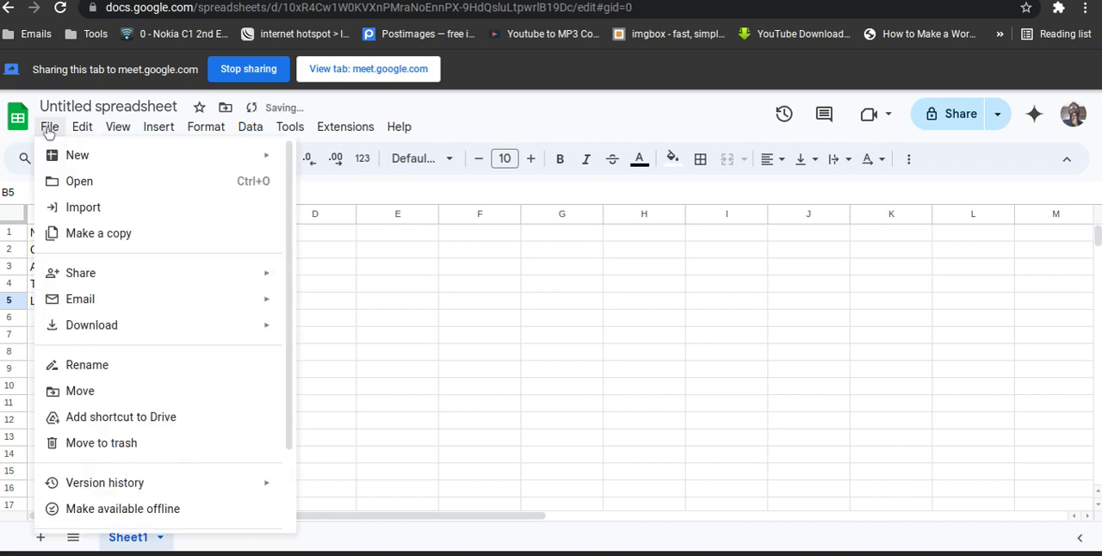
{"action": "mouse_move", "coordinate": [183, 338]}
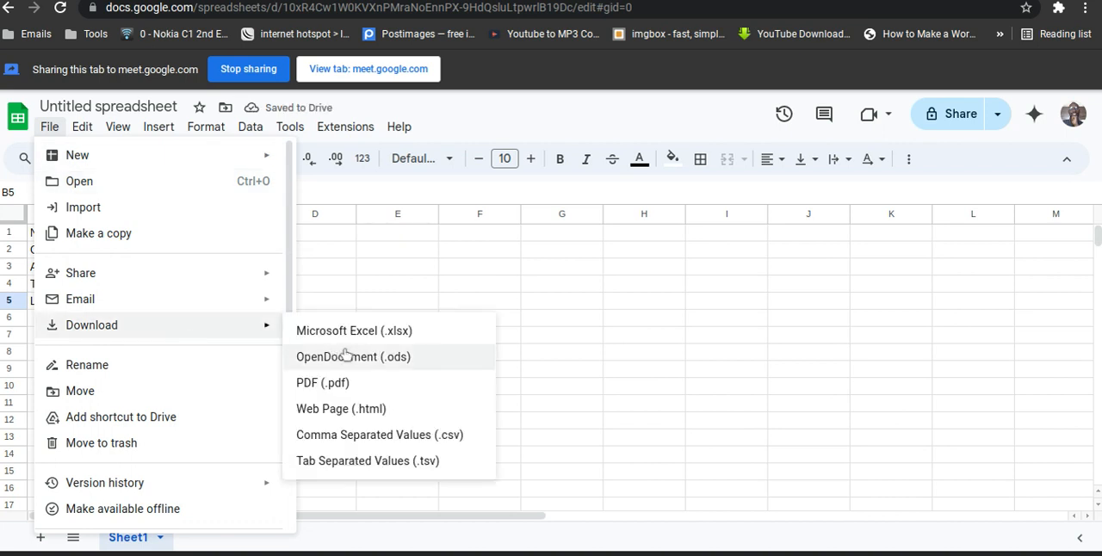
{"action": "left_click", "coordinate": [387, 344]}
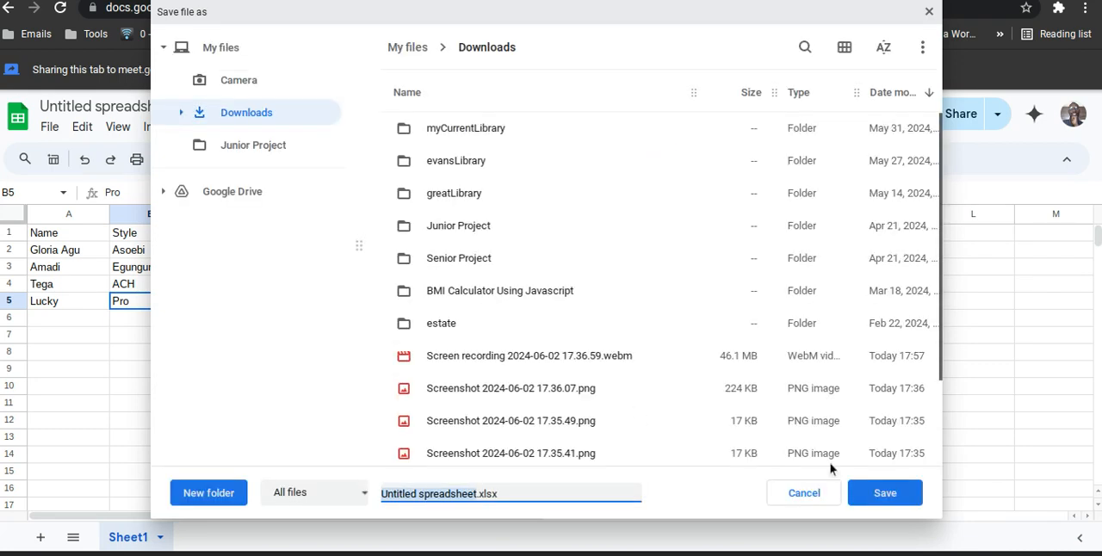
{"action": "left_click", "coordinate": [904, 498]}
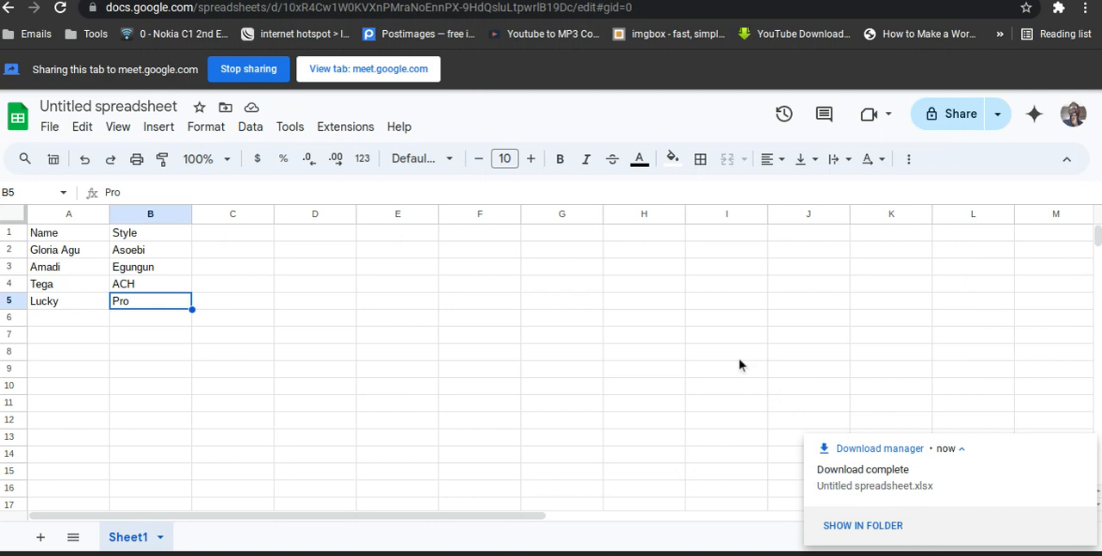
Switch to the Canva logo design and share its browser tab in the meeting instead of the spreadsheet.
{"action": "left_click", "coordinate": [470, 0]}
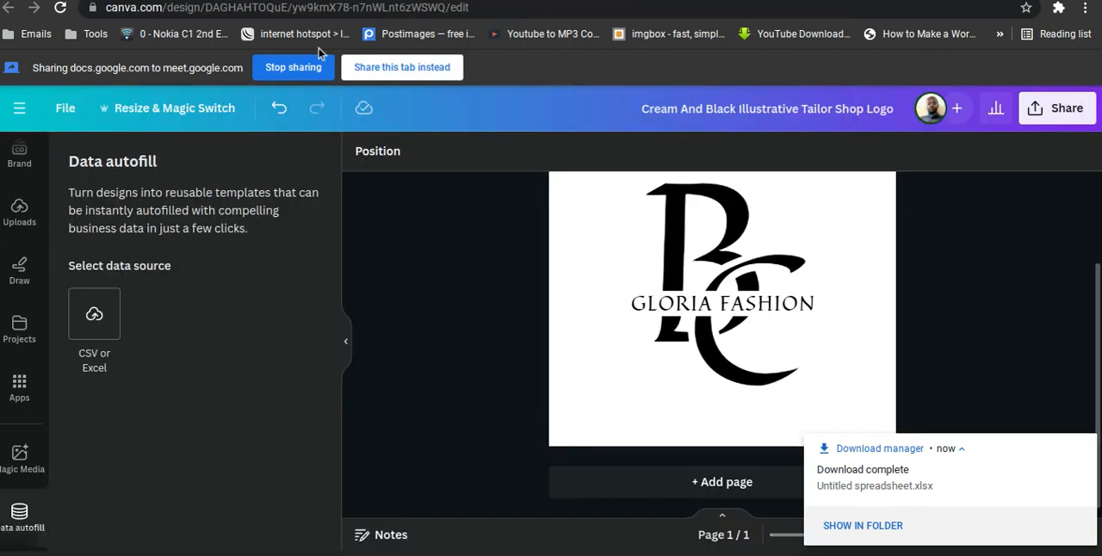
{"action": "left_click", "coordinate": [380, 71]}
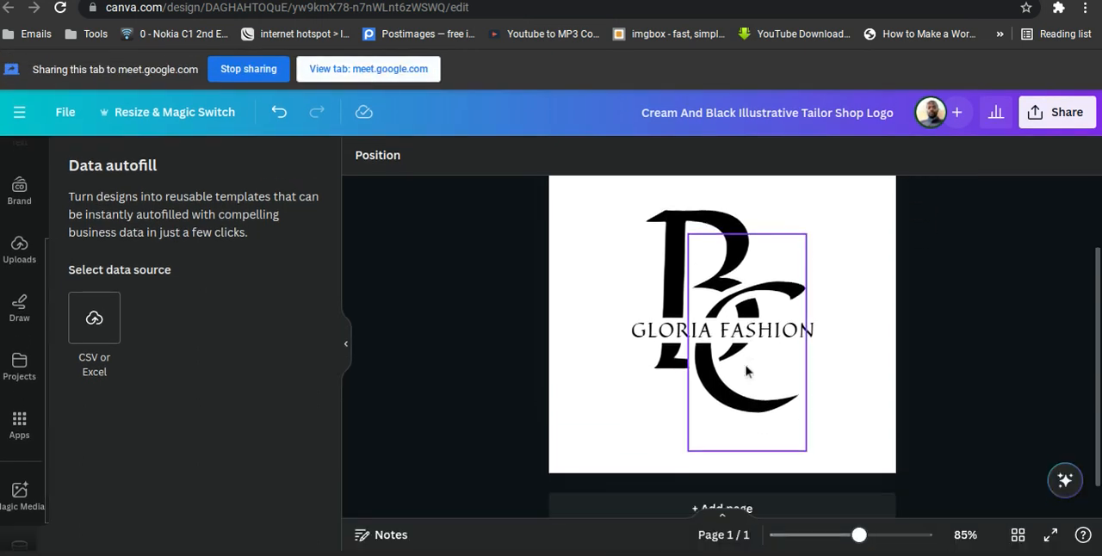
{"action": "scroll", "coordinate": [748, 372], "scroll_direction": "down", "scroll_amount": 1}
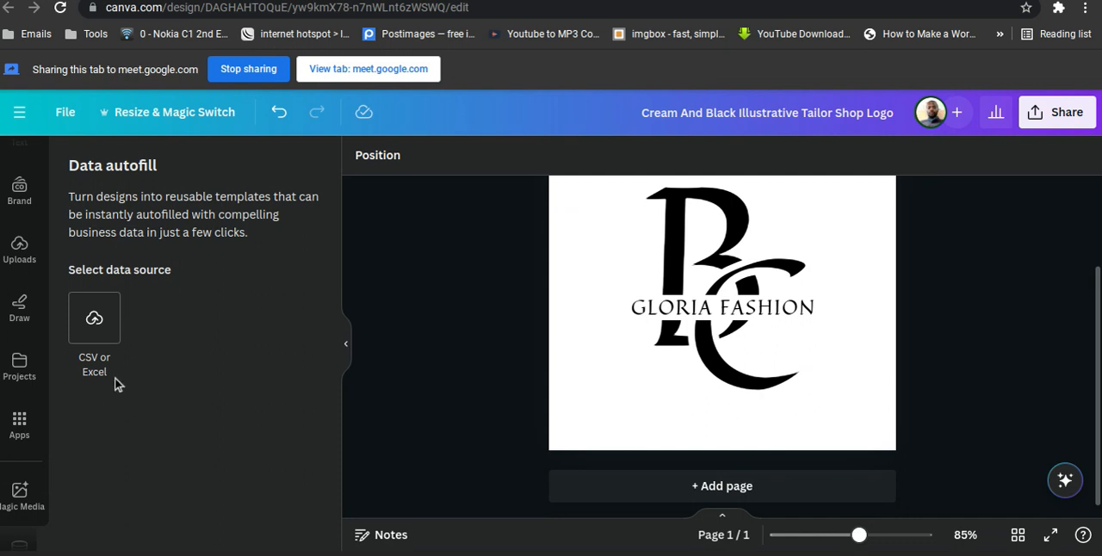
{"action": "scroll", "coordinate": [31, 405], "scroll_direction": "down", "scroll_amount": 1}
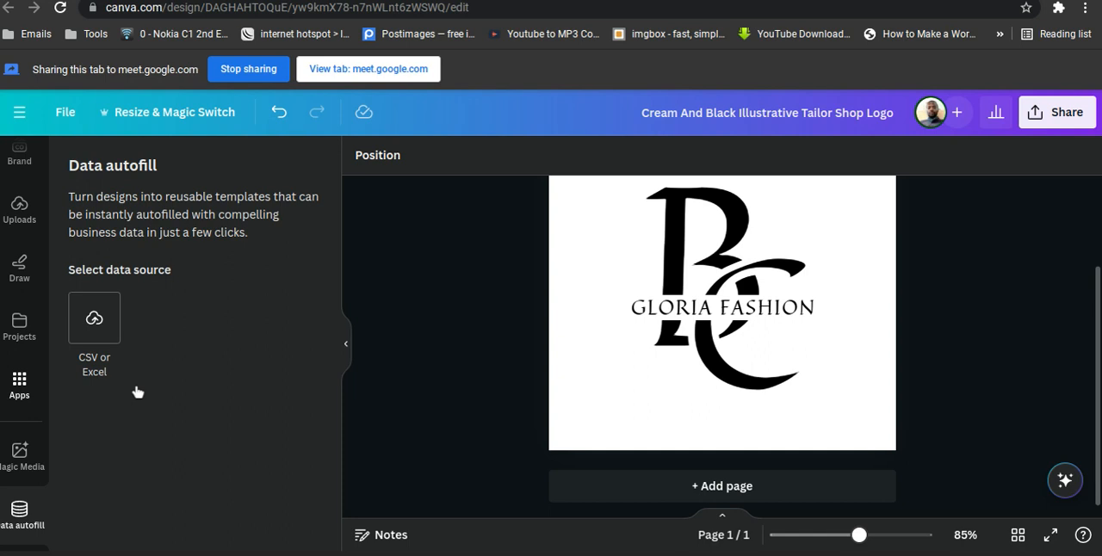
Add a blank second page below the Gloria Fashion logo page.
{"action": "left_click", "coordinate": [695, 497]}
{"action": "scroll", "coordinate": [961, 309], "scroll_direction": "up", "scroll_amount": 2}
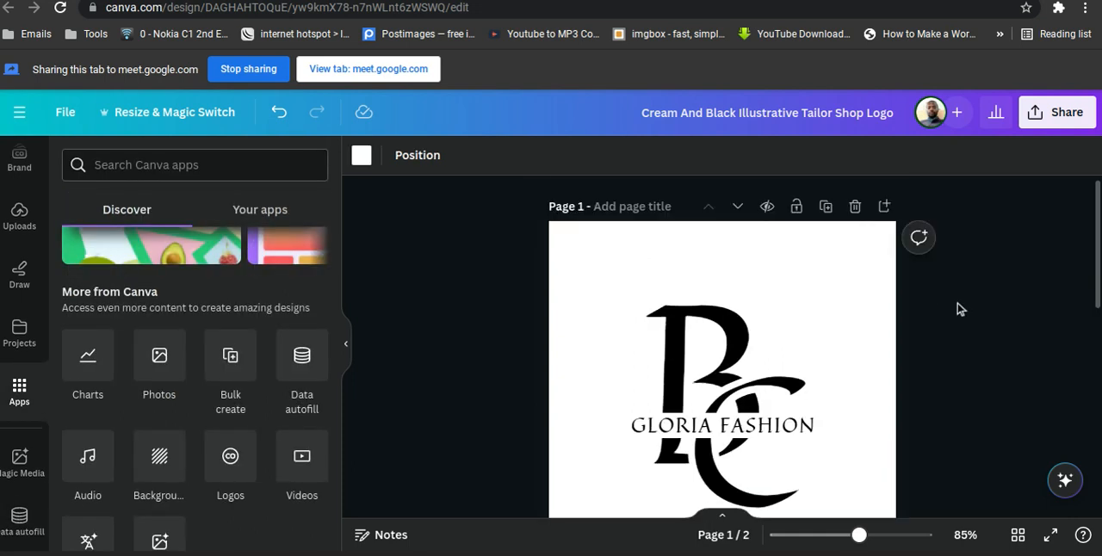
{"action": "scroll", "coordinate": [961, 309], "scroll_direction": "down", "scroll_amount": 2}
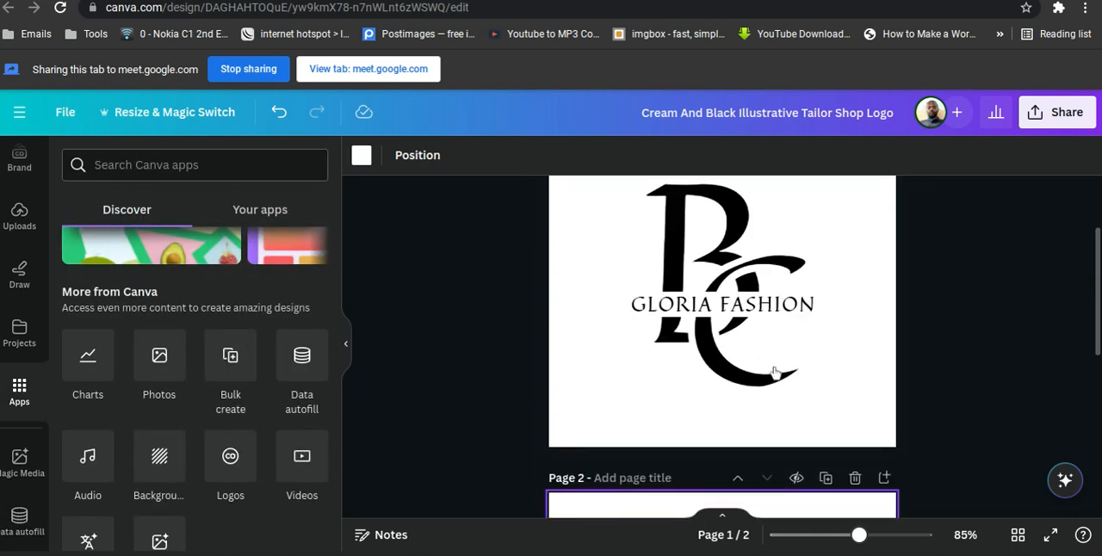
Open the Bulk create app from the Canva apps and show the browser in full screen.
{"action": "left_click", "coordinate": [235, 371]}
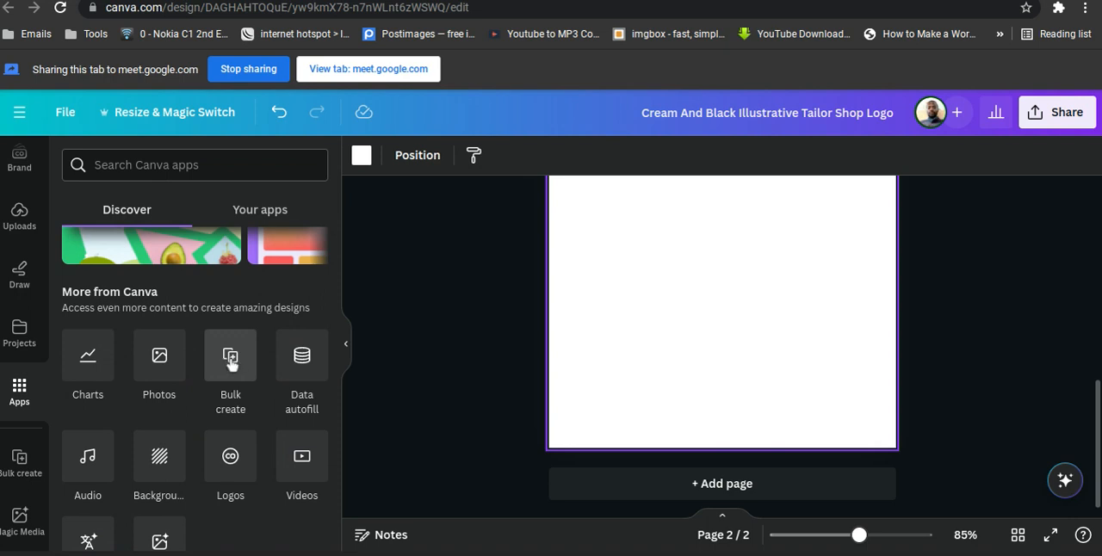
{"action": "left_click", "coordinate": [231, 365]}
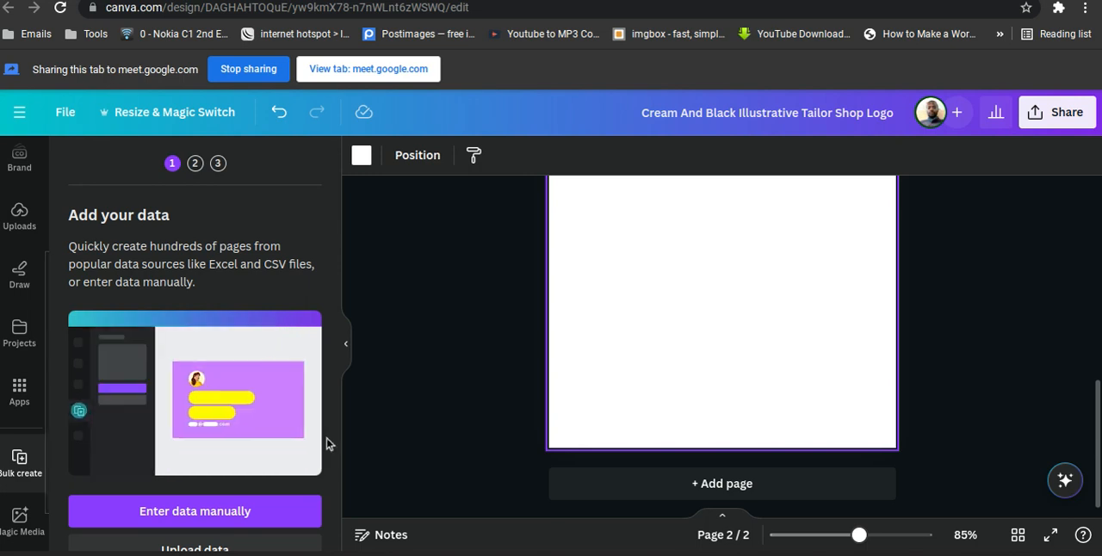
{"action": "key", "text": "F11"}
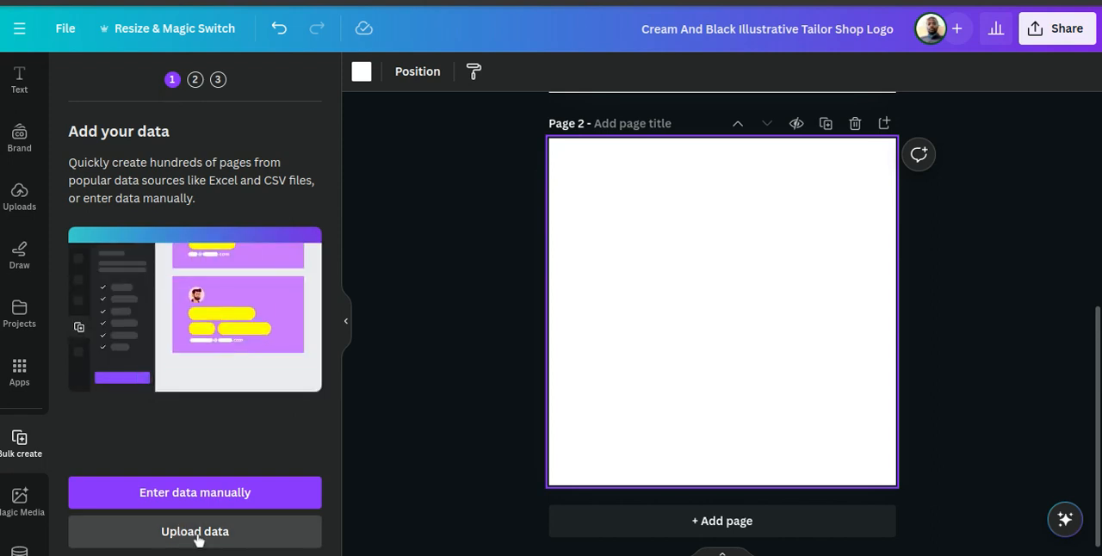
Upload Untitled spreadsheet.xlsx from Downloads as the bulk data and accept Sheet1 with the range A1 to B5.
{"action": "left_click", "coordinate": [197, 534]}
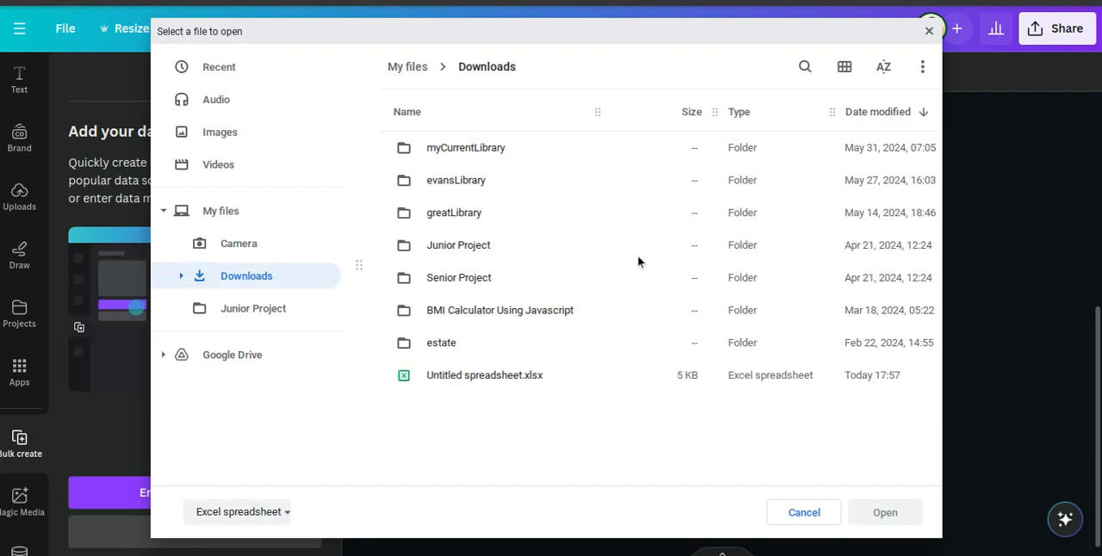
{"action": "left_click", "coordinate": [475, 379]}
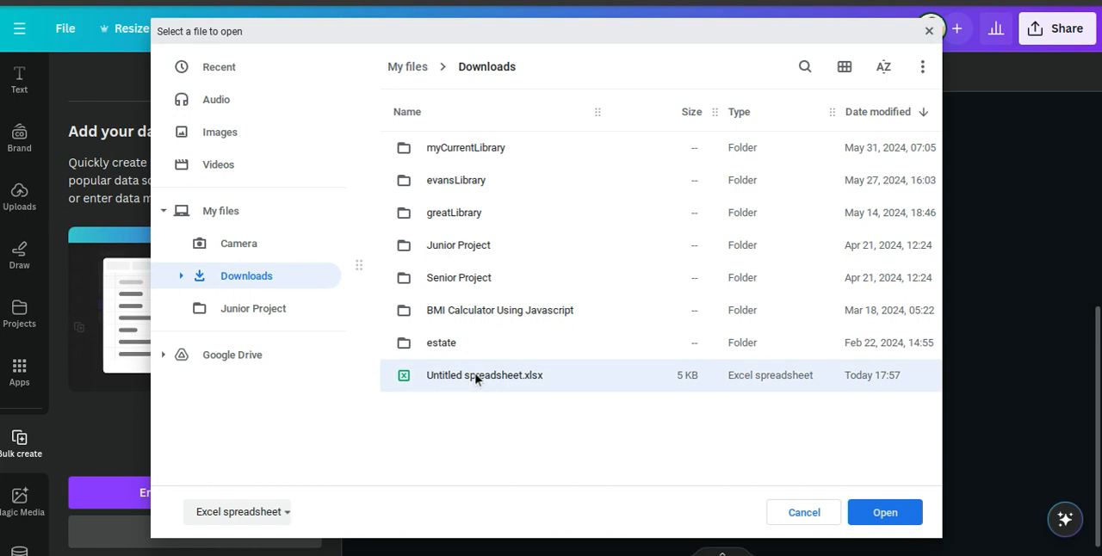
{"action": "left_click", "coordinate": [880, 514]}
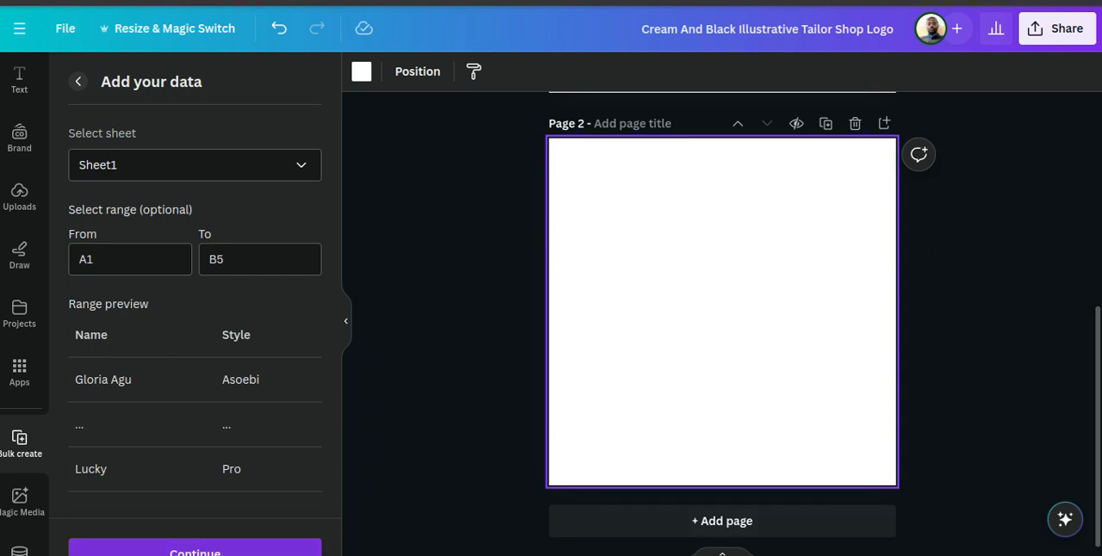
{"action": "left_click", "coordinate": [195, 552]}
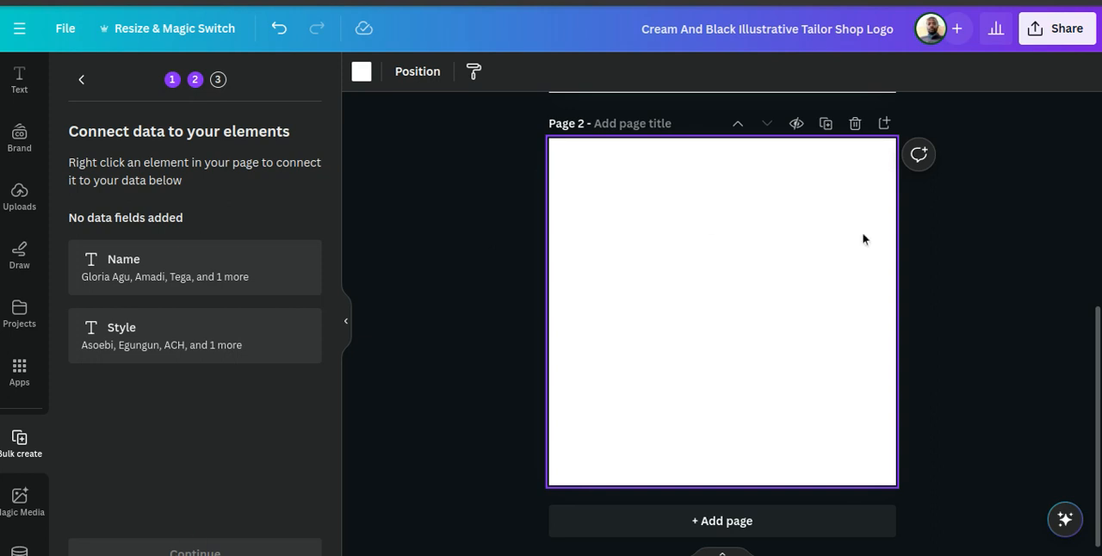
{"action": "scroll", "coordinate": [980, 287], "scroll_direction": "up", "scroll_amount": 4}
{"action": "scroll", "coordinate": [978, 287], "scroll_direction": "up", "scroll_amount": 1}
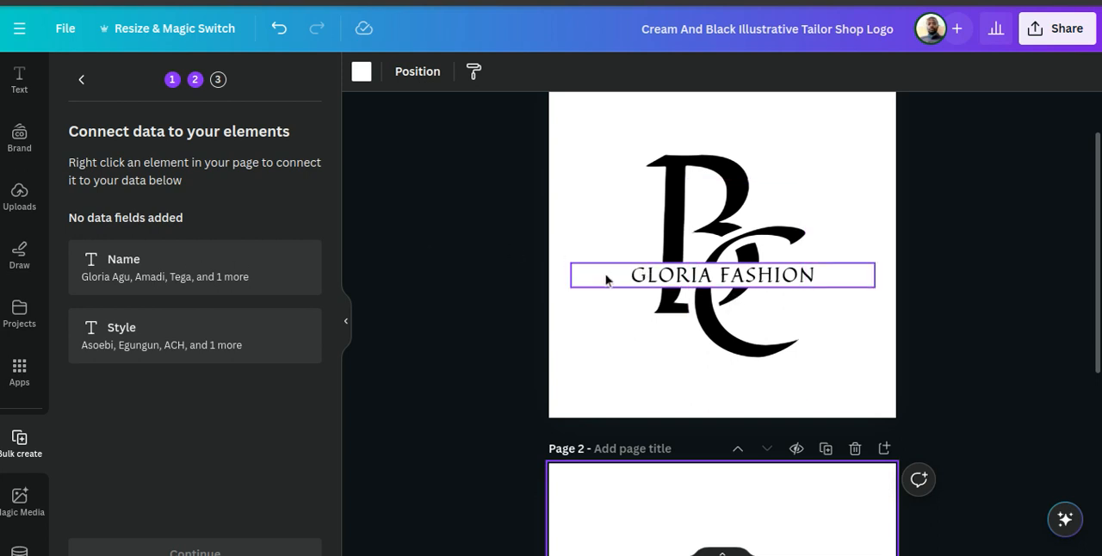
{"action": "right_click", "coordinate": [674, 285]}
{"action": "mouse_move", "coordinate": [677, 290]}
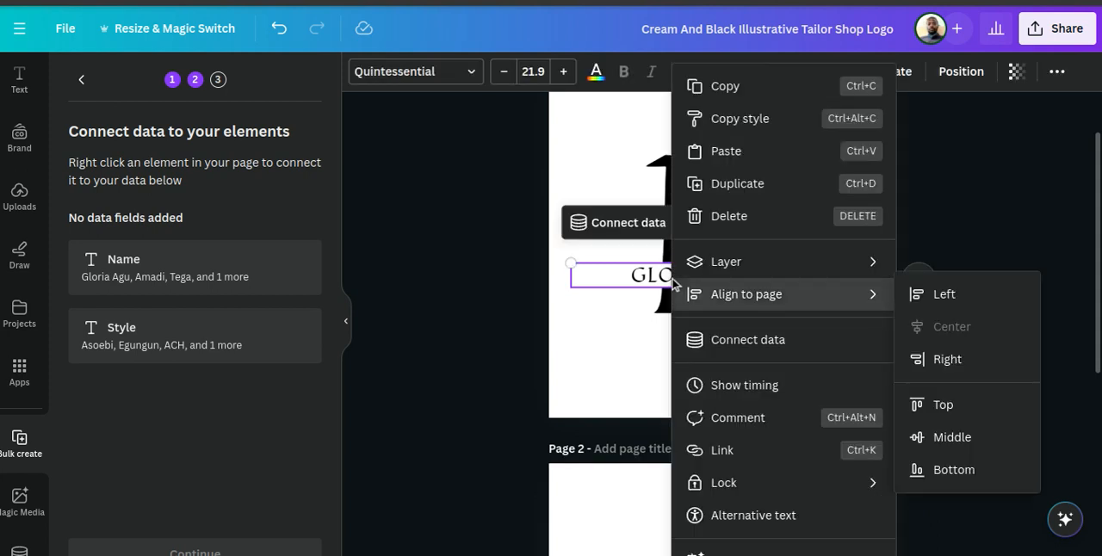
{"action": "key", "text": "Escape"}
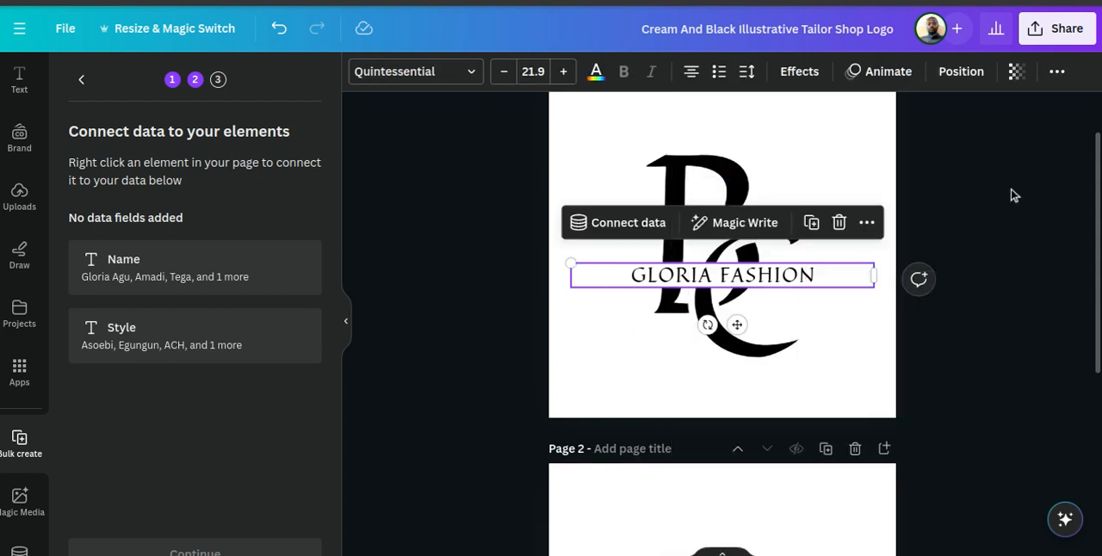
{"action": "left_click", "coordinate": [834, 259]}
Duplicate page 1 with the Gloria Fashion logo so the copy follows directly after it.
{"action": "scroll", "coordinate": [834, 259], "scroll_direction": "up", "scroll_amount": 1}
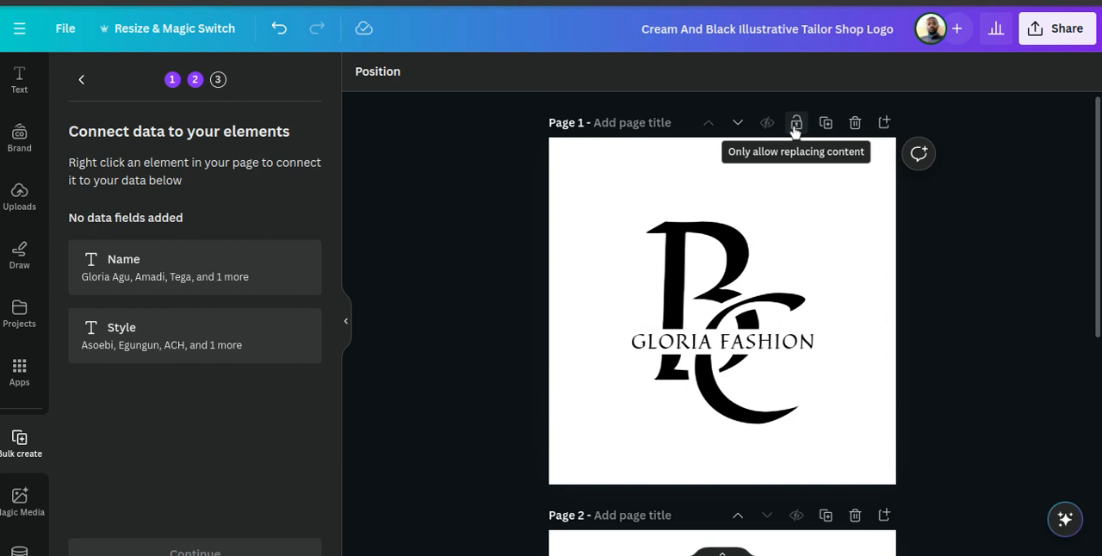
{"action": "left_click", "coordinate": [825, 124]}
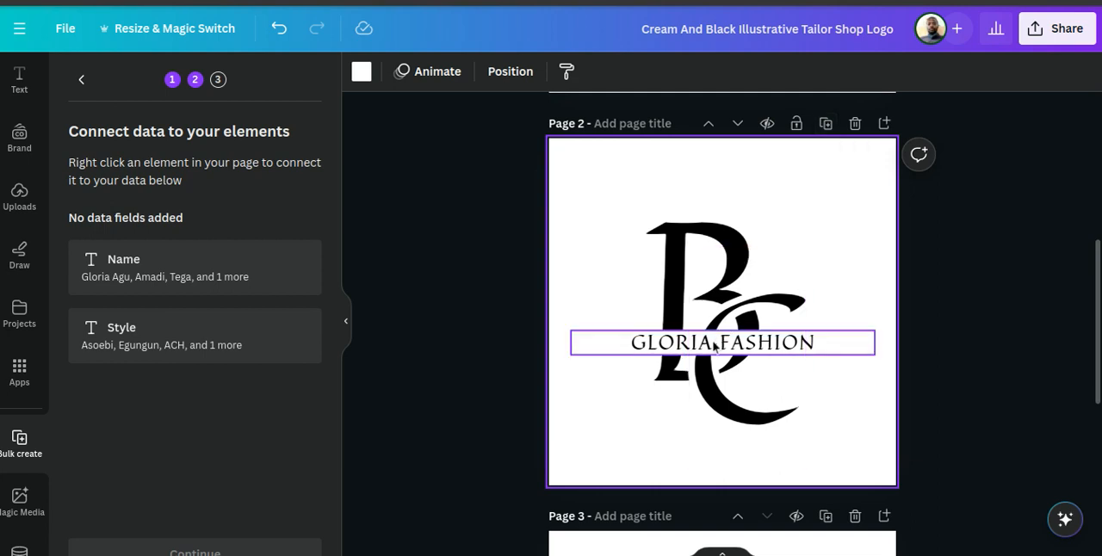
{"action": "left_click", "coordinate": [714, 346]}
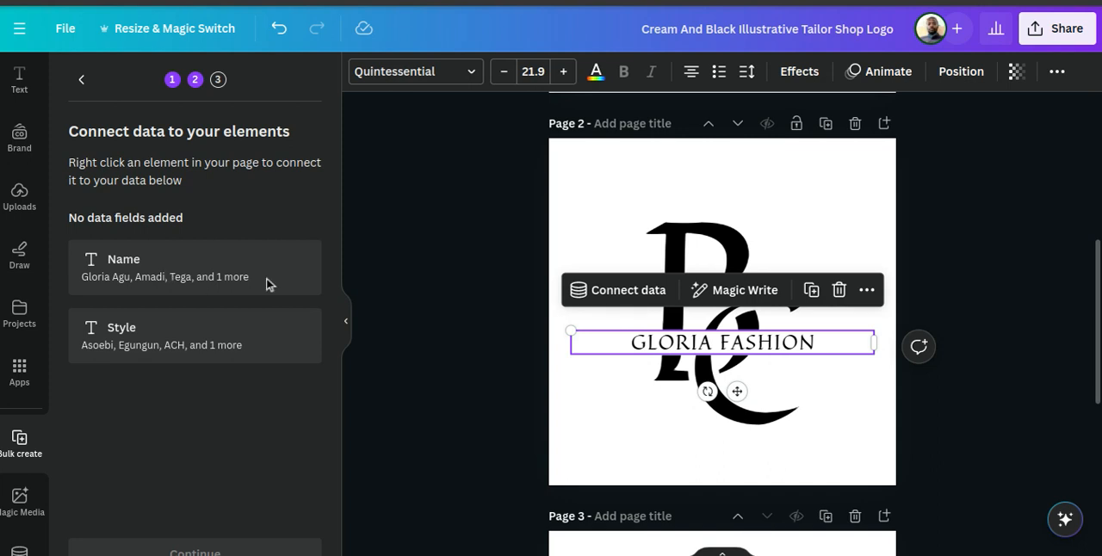
{"action": "left_click", "coordinate": [619, 291]}
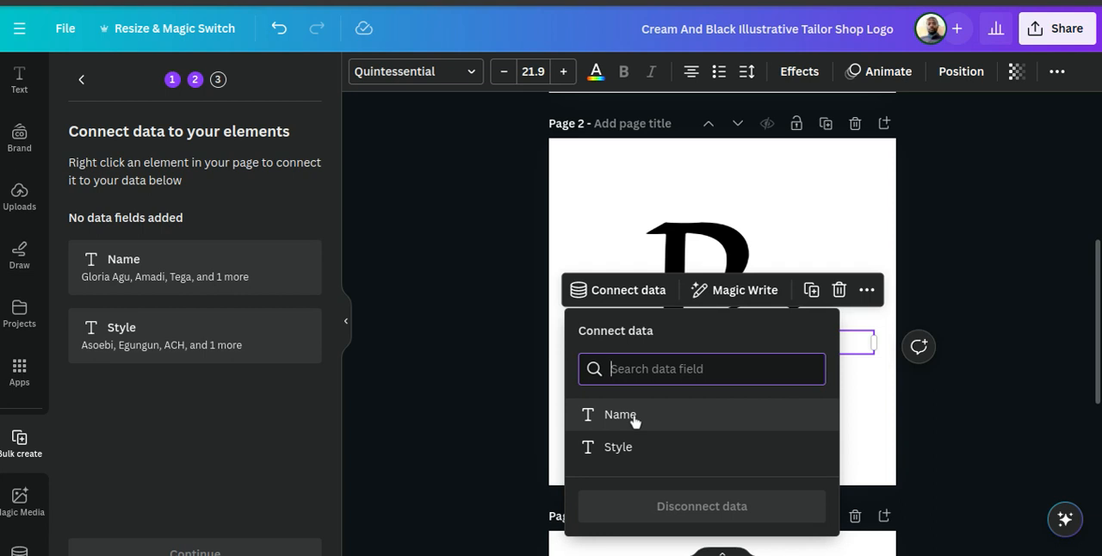
{"action": "left_click", "coordinate": [436, 261]}
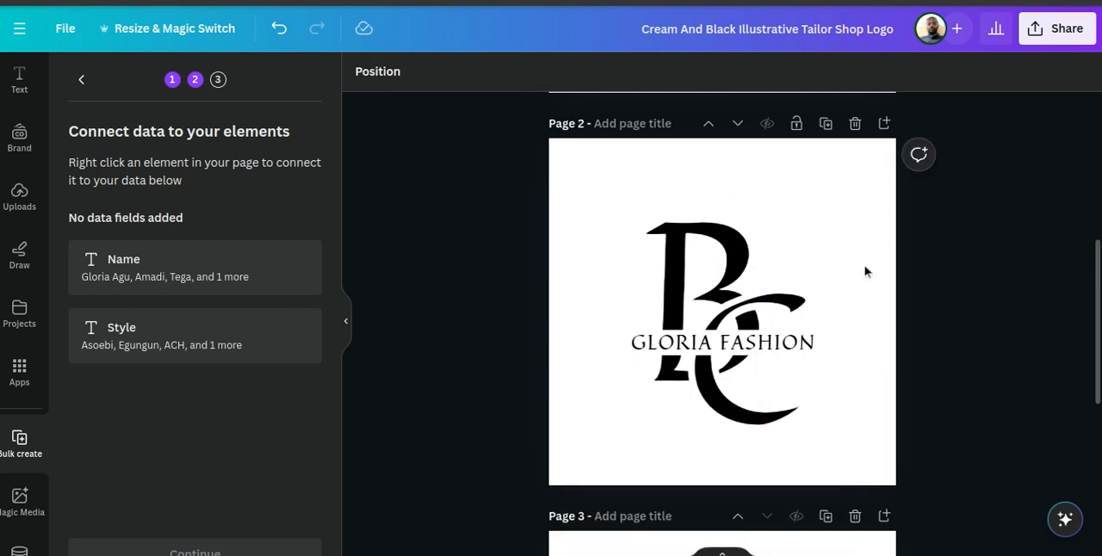
{"action": "scroll", "coordinate": [1055, 321], "scroll_direction": "up", "scroll_amount": 5}
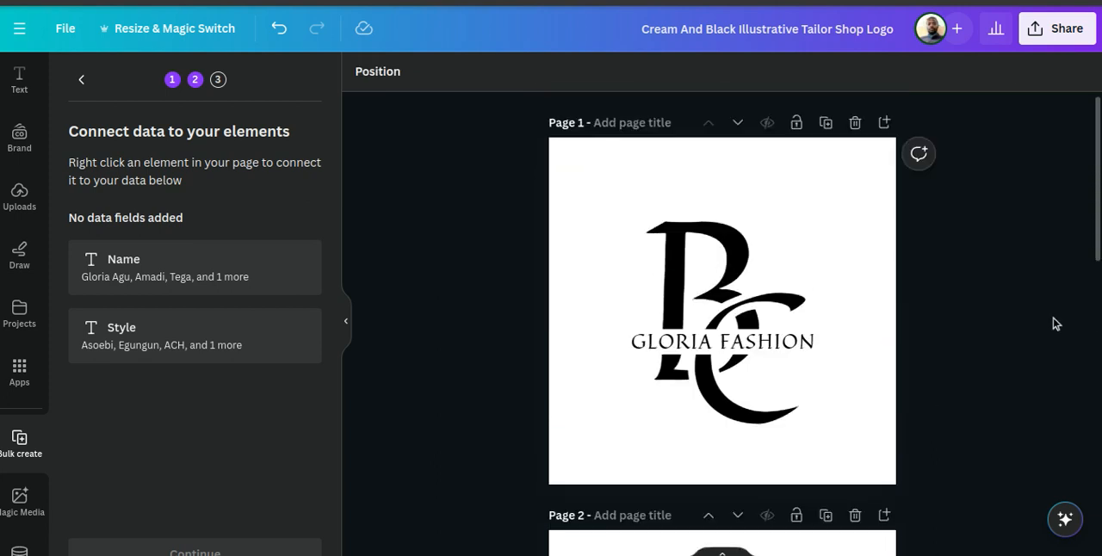
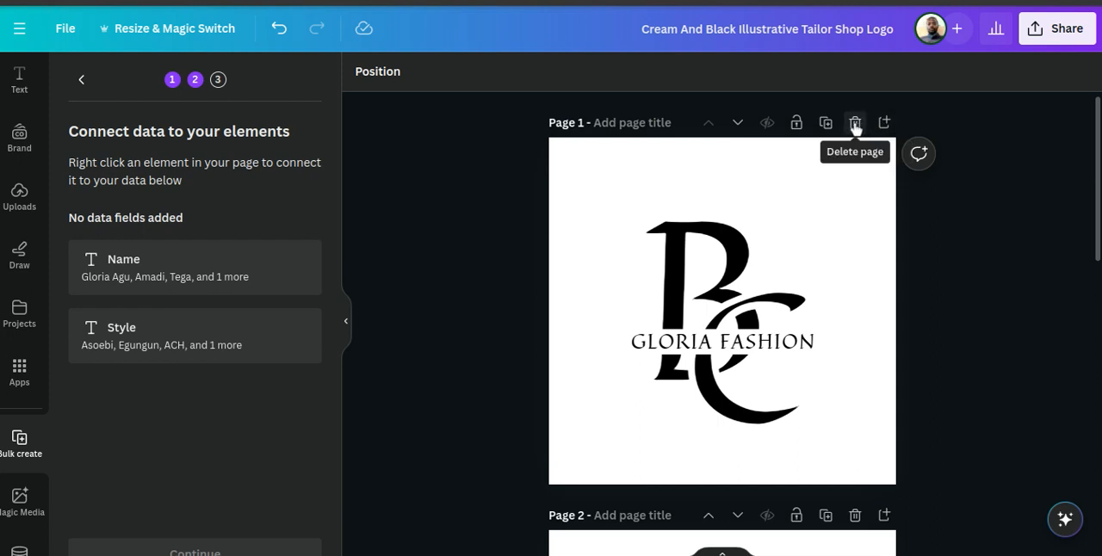
Delete the duplicated Gloria Fashion logo on page 2 and duplicate page 1 again.
{"action": "scroll", "coordinate": [724, 259], "scroll_direction": "down", "scroll_amount": 9}
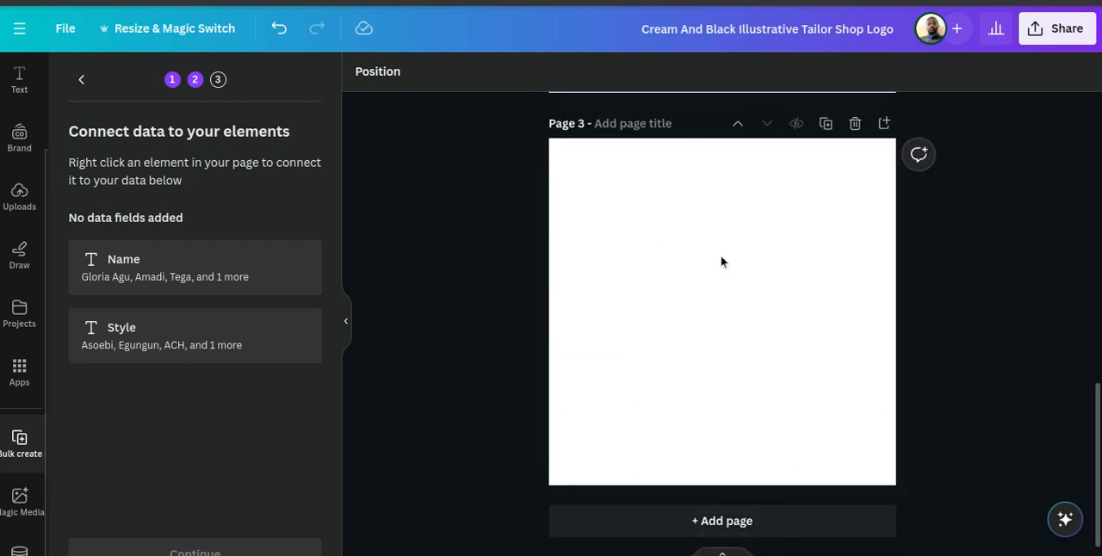
{"action": "scroll", "coordinate": [721, 255], "scroll_direction": "up", "scroll_amount": 2}
{"action": "scroll", "coordinate": [721, 258], "scroll_direction": "up", "scroll_amount": 3}
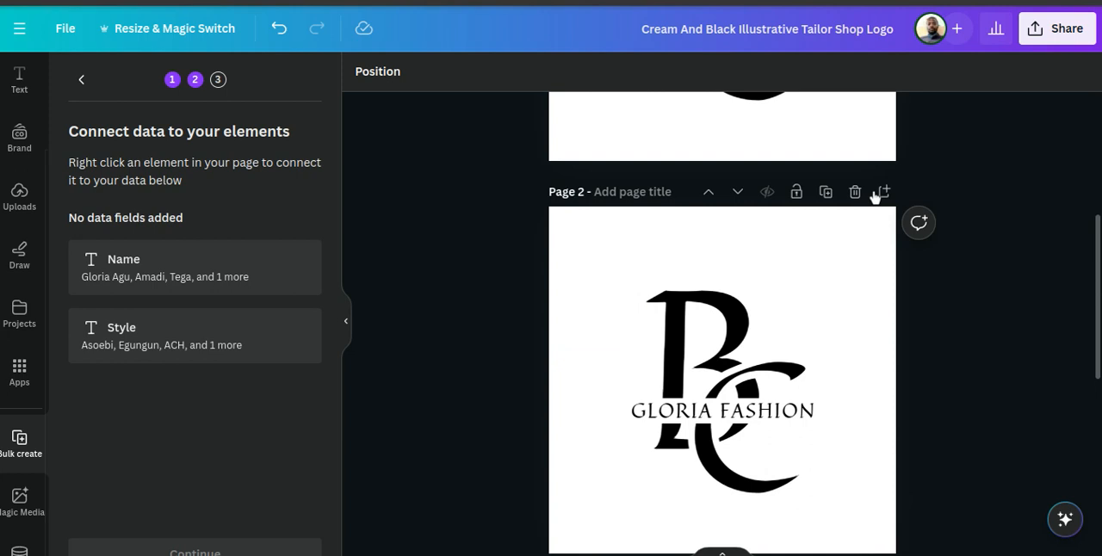
{"action": "left_click", "coordinate": [855, 193]}
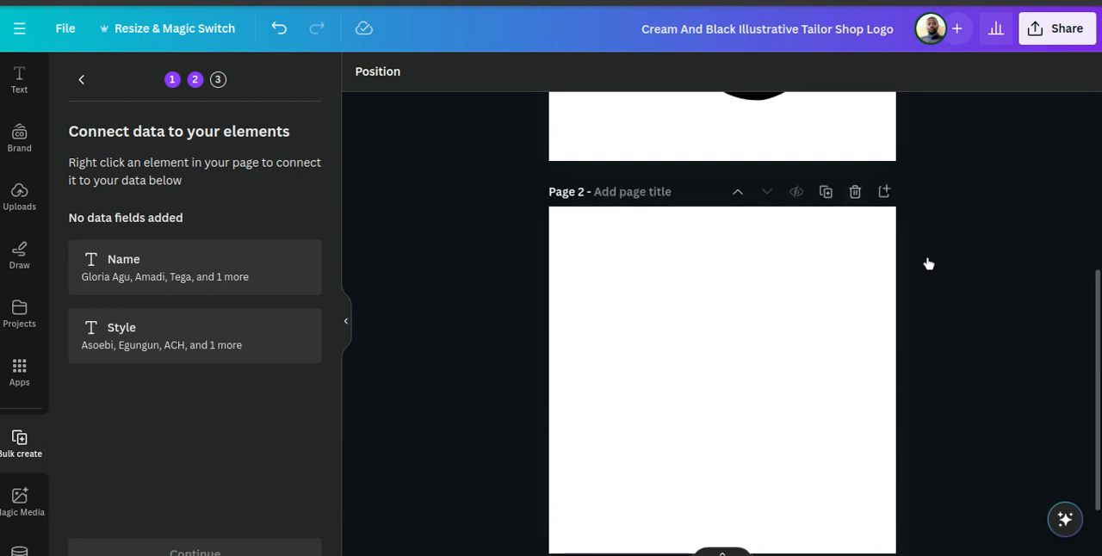
{"action": "scroll", "coordinate": [961, 310], "scroll_direction": "up", "scroll_amount": 3}
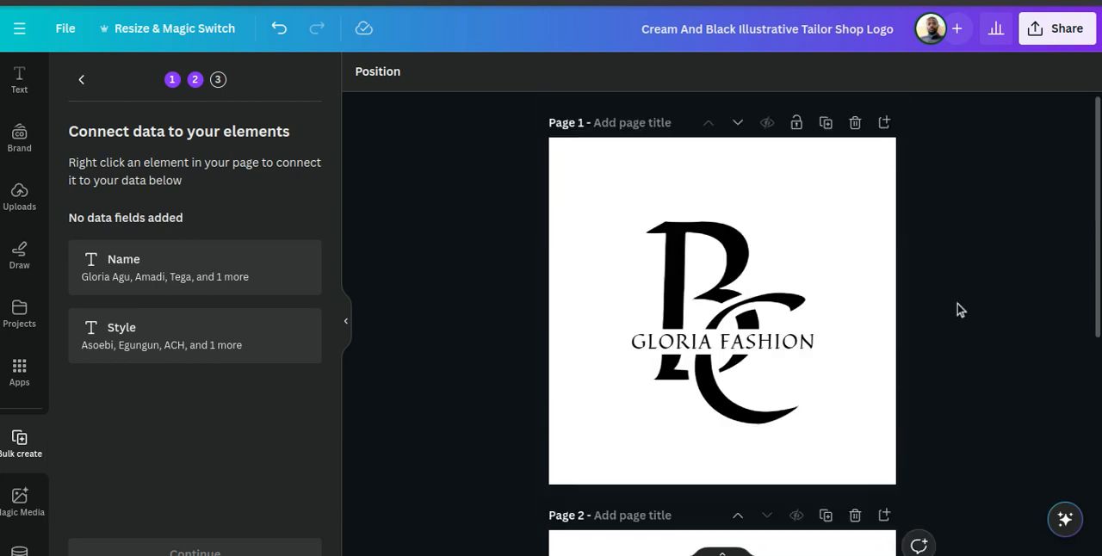
{"action": "left_click", "coordinate": [825, 124]}
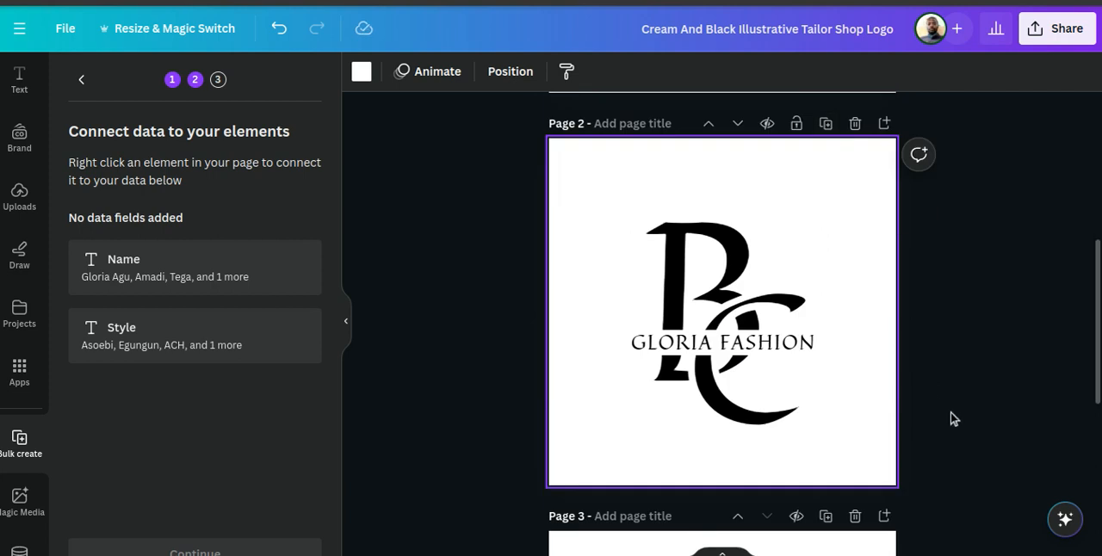
Restrict page 1 to replacing content only, and lift that restriction again.
{"action": "scroll", "coordinate": [950, 413], "scroll_direction": "up", "scroll_amount": 3}
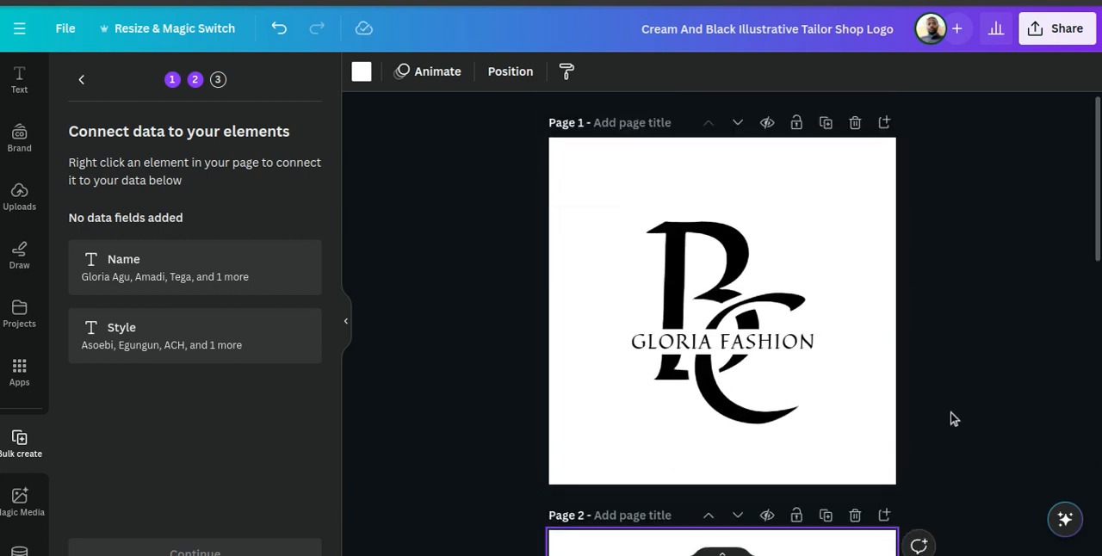
{"action": "left_click", "coordinate": [797, 125]}
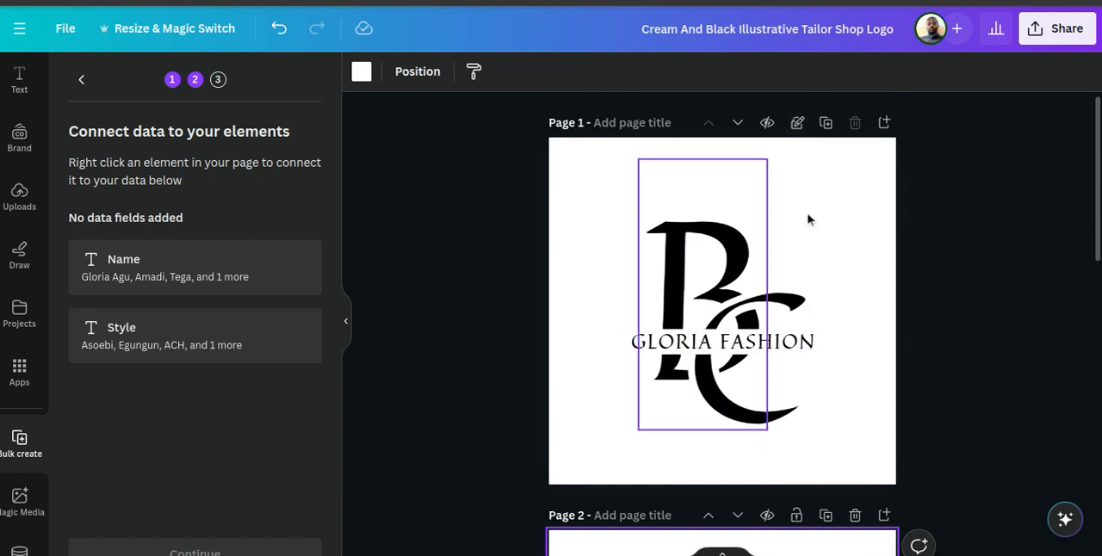
{"action": "left_click", "coordinate": [797, 123]}
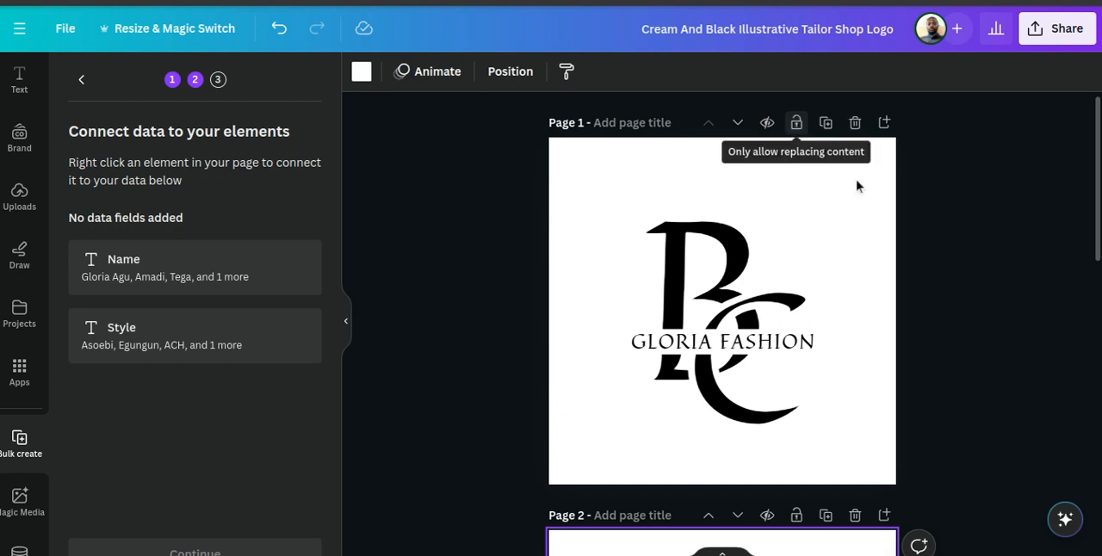
Look at the data fields offered for connecting the GLORIA FASHION text on page 2, and close the list.
{"action": "scroll", "coordinate": [758, 310], "scroll_direction": "down", "scroll_amount": 5}
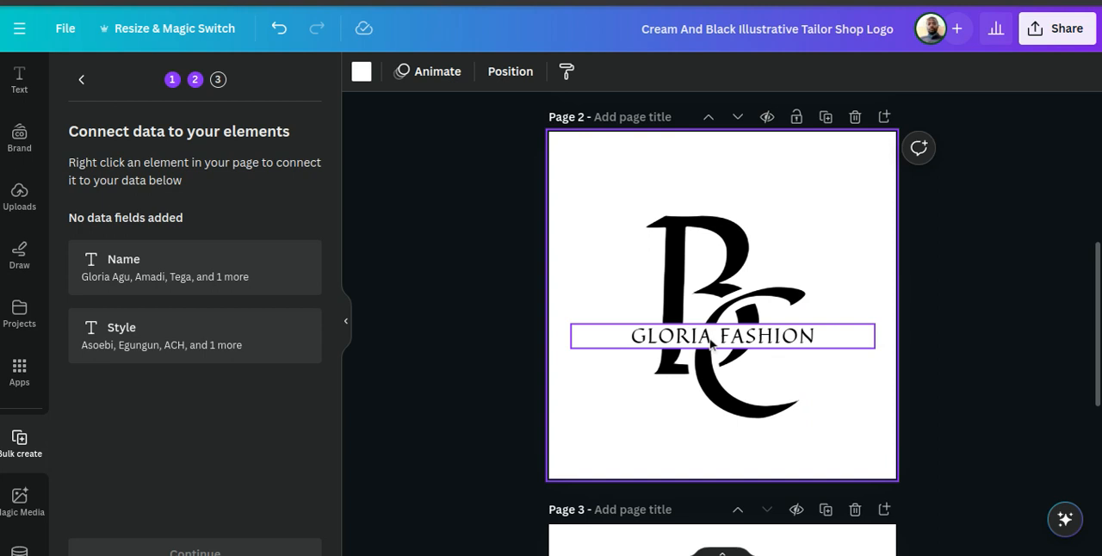
{"action": "left_click", "coordinate": [711, 343]}
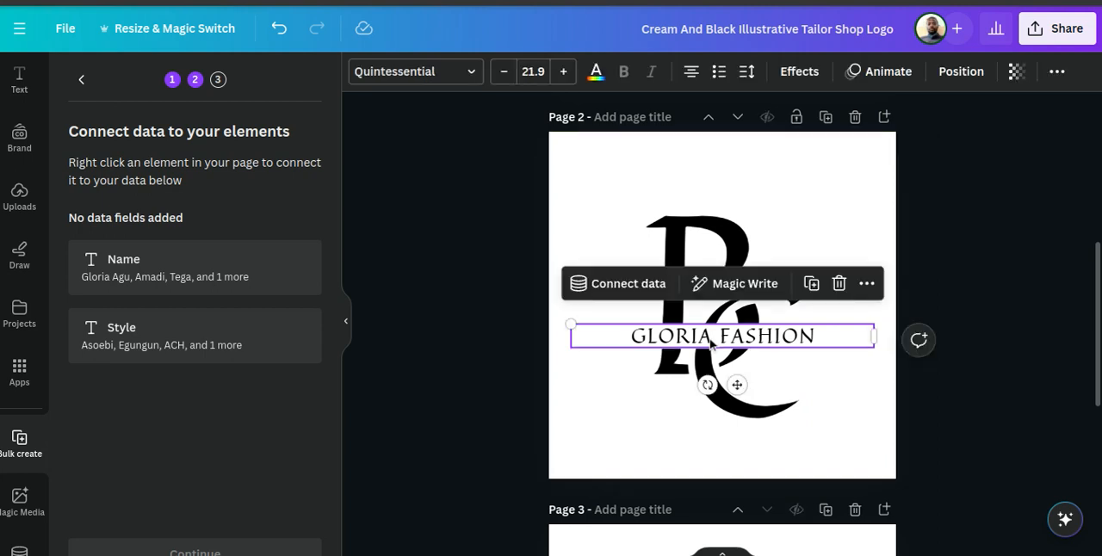
{"action": "left_click", "coordinate": [711, 343]}
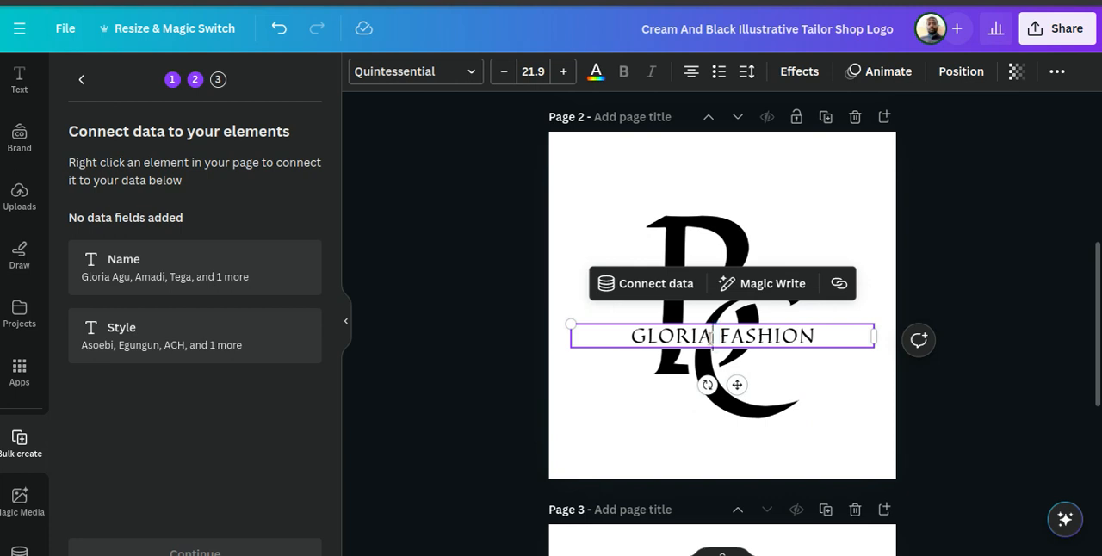
{"action": "left_click", "coordinate": [996, 310]}
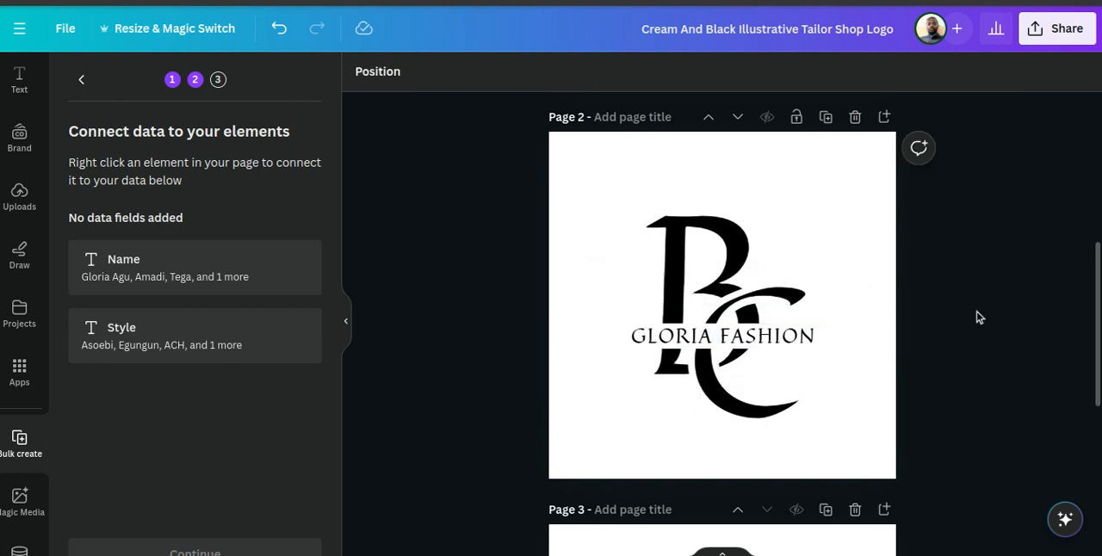
{"action": "left_click", "coordinate": [735, 344]}
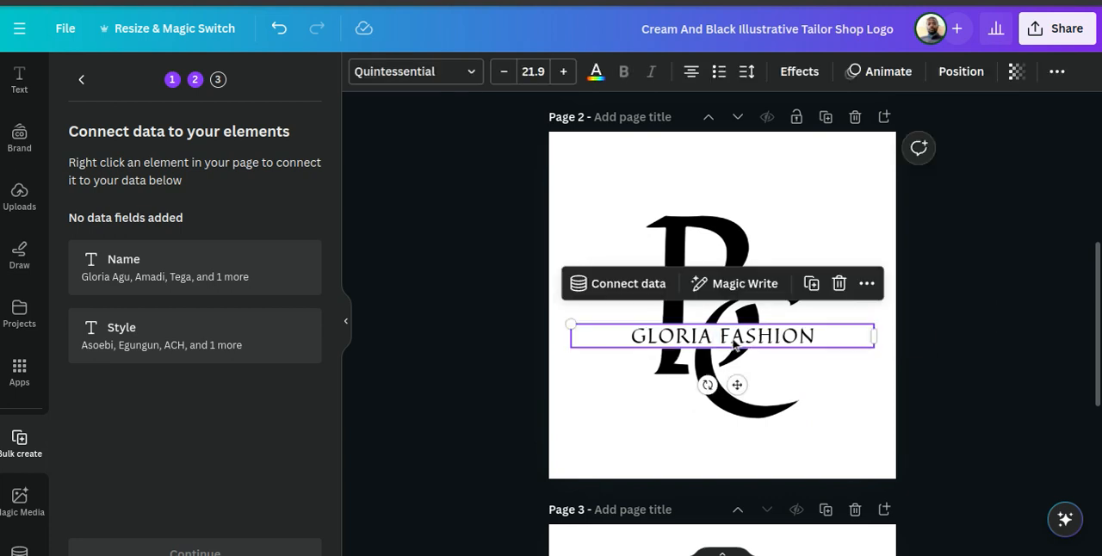
{"action": "left_click", "coordinate": [627, 284]}
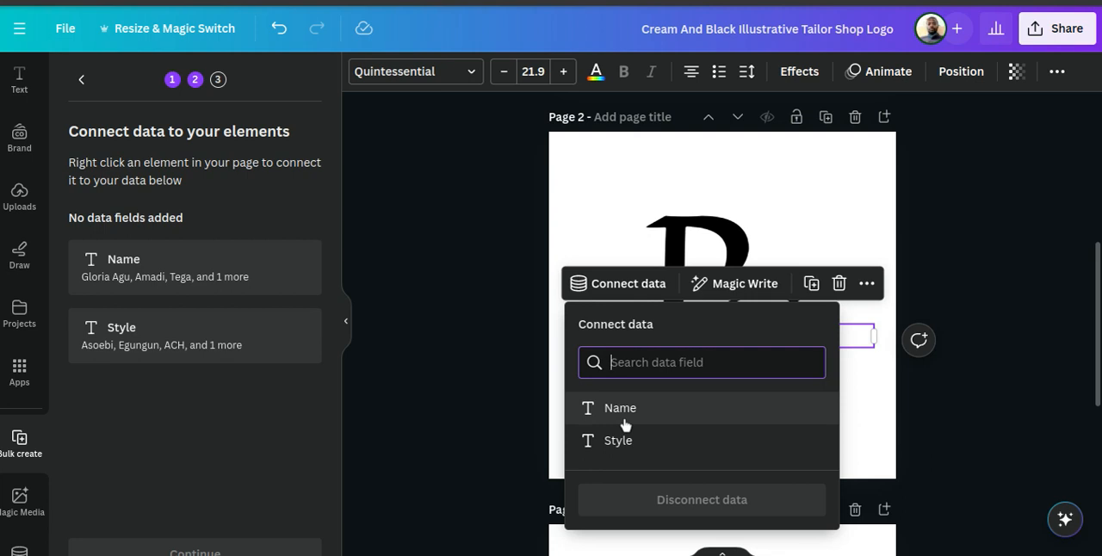
{"action": "left_click", "coordinate": [991, 241]}
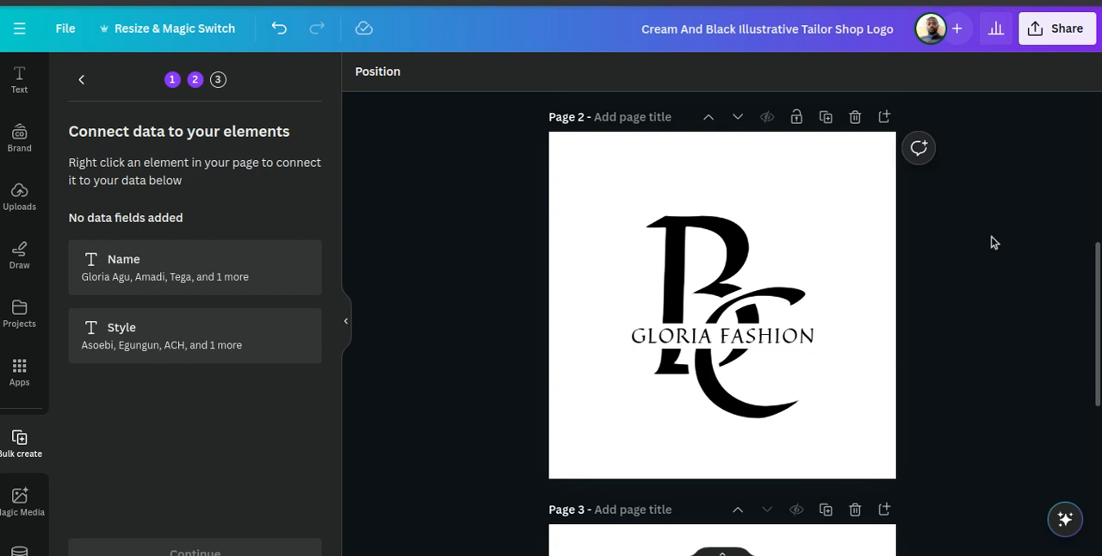
Duplicate the GLORIA FASHION text on page 2 and place the copy just below the monogram.
{"action": "left_click", "coordinate": [745, 338]}
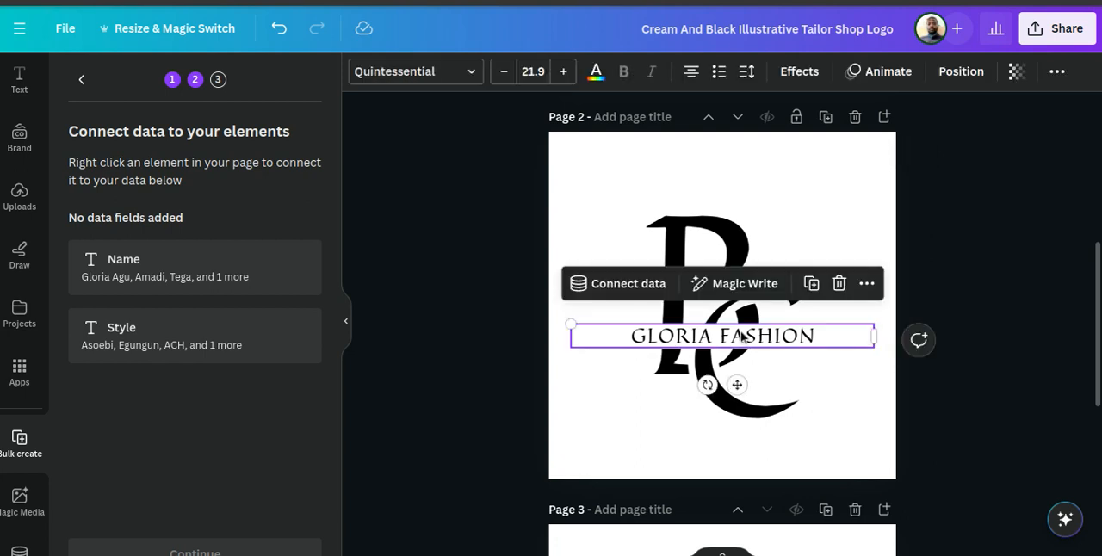
{"action": "left_click", "coordinate": [812, 283]}
{"action": "left_click_drag", "start_coordinate": [746, 392], "coordinate": [726, 484]}
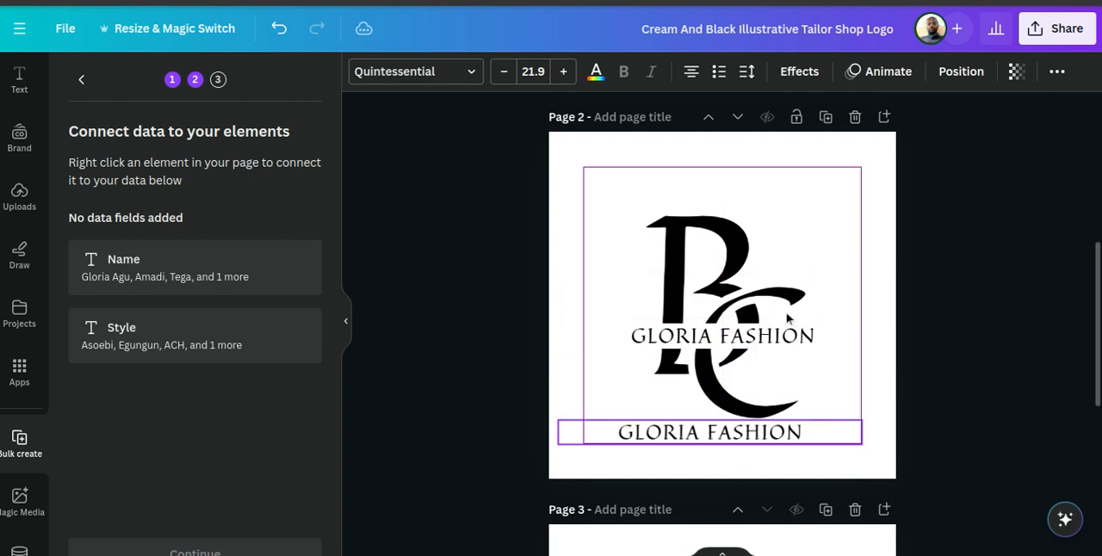
{"action": "left_click", "coordinate": [743, 341]}
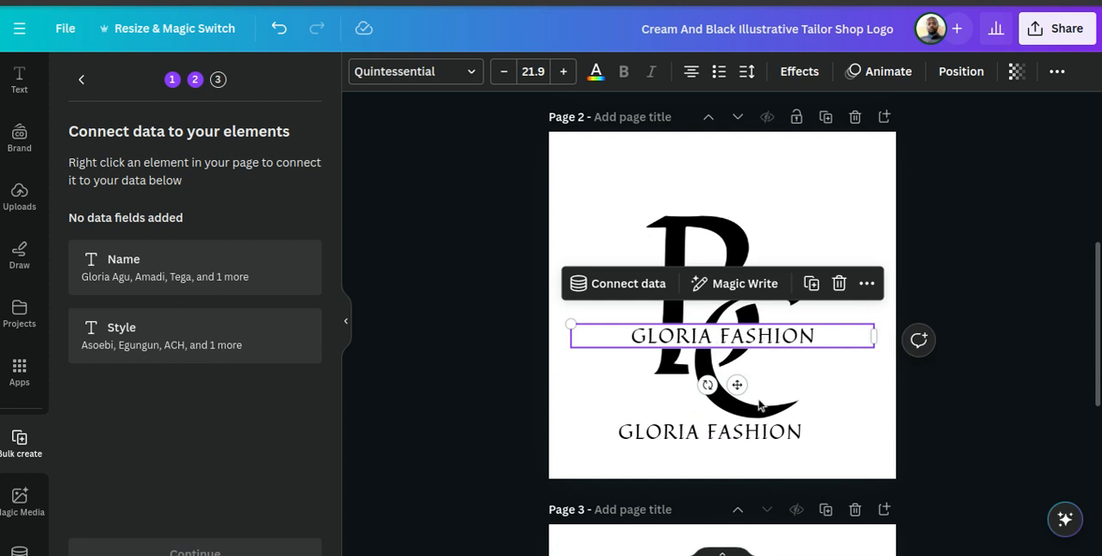
{"action": "left_click", "coordinate": [712, 439]}
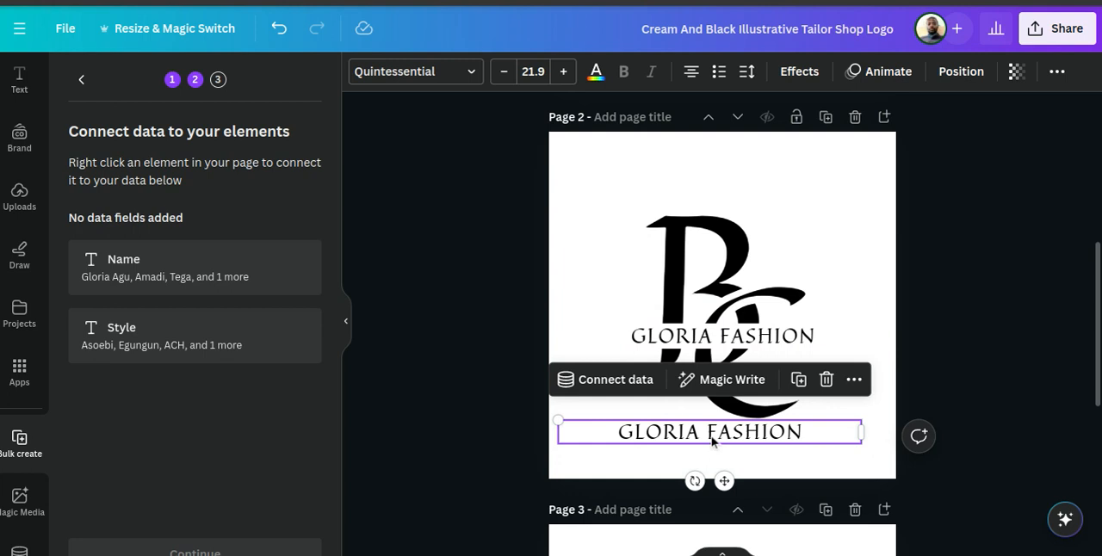
{"action": "left_click", "coordinate": [751, 334]}
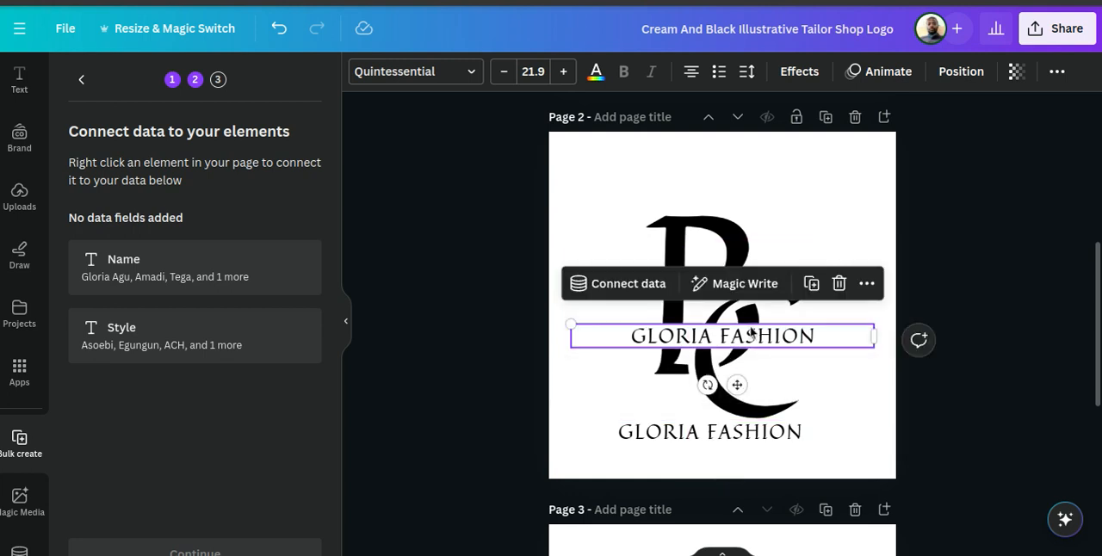
{"action": "left_click", "coordinate": [950, 271]}
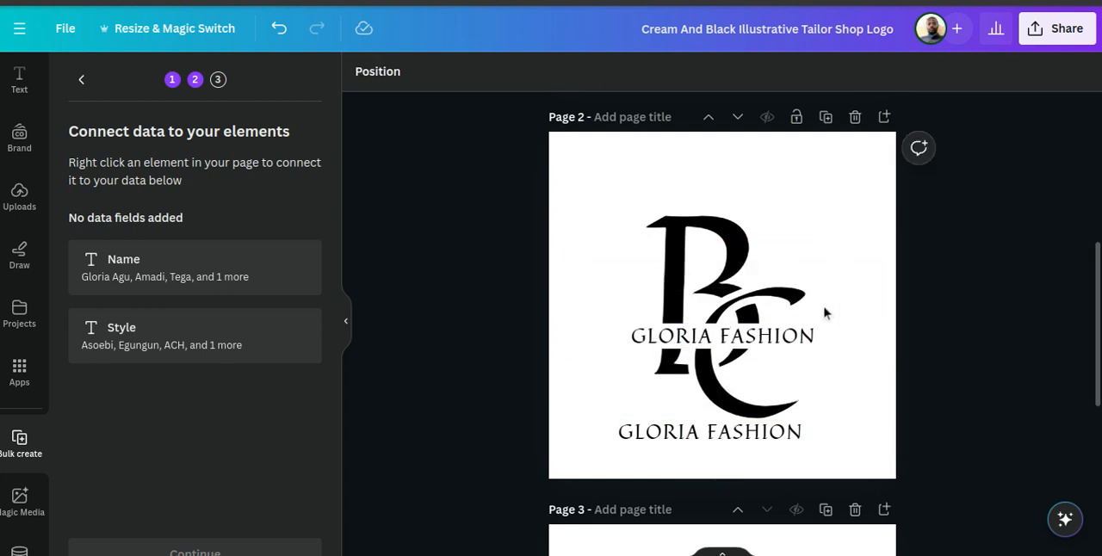
Check the Name and Style column headers in Google Sheets and connect the upper GLORIA FASHION text on Canva page 2 to Name.
{"action": "left_click", "coordinate": [738, 340]}
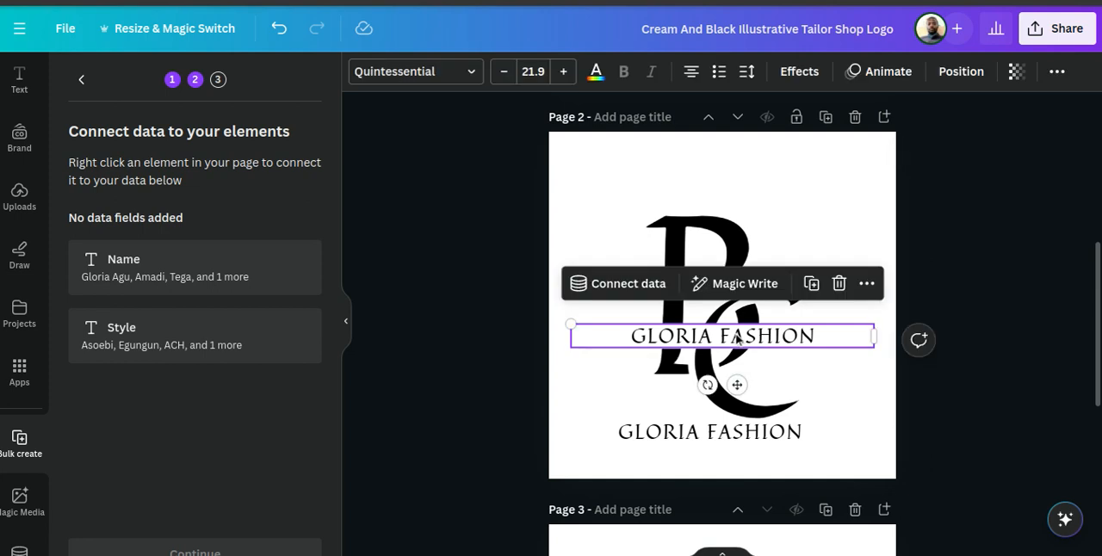
{"action": "left_click", "coordinate": [600, 285]}
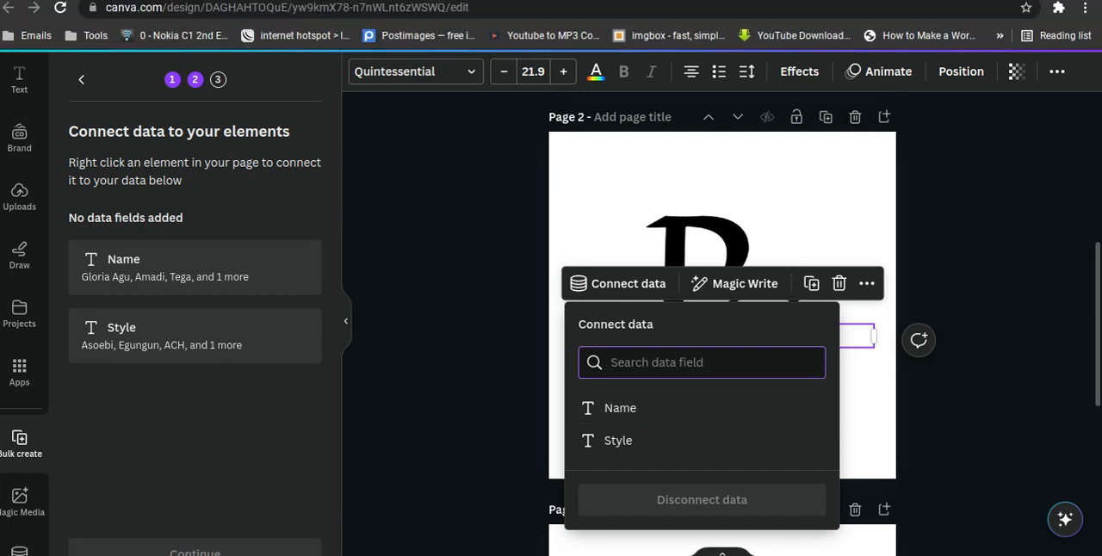
{"action": "key", "text": "ctrl+Tab"}
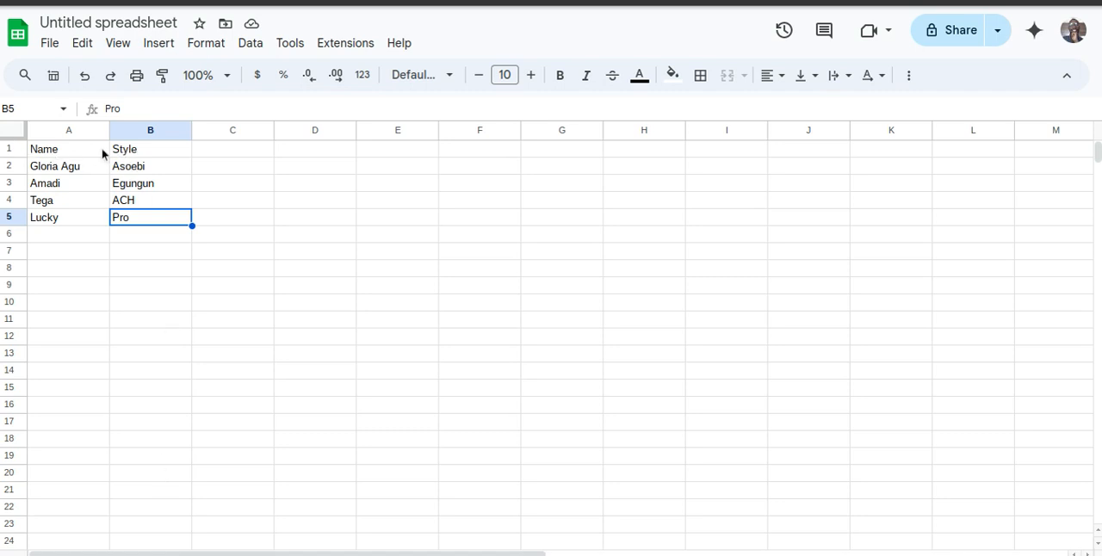
{"action": "left_click", "coordinate": [67, 153]}
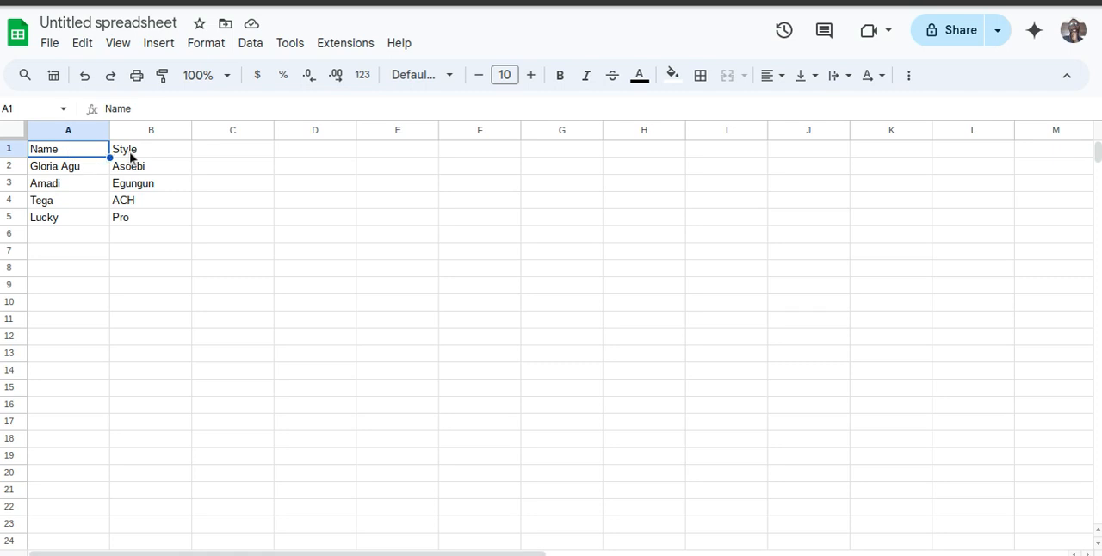
{"action": "left_click", "coordinate": [166, 155]}
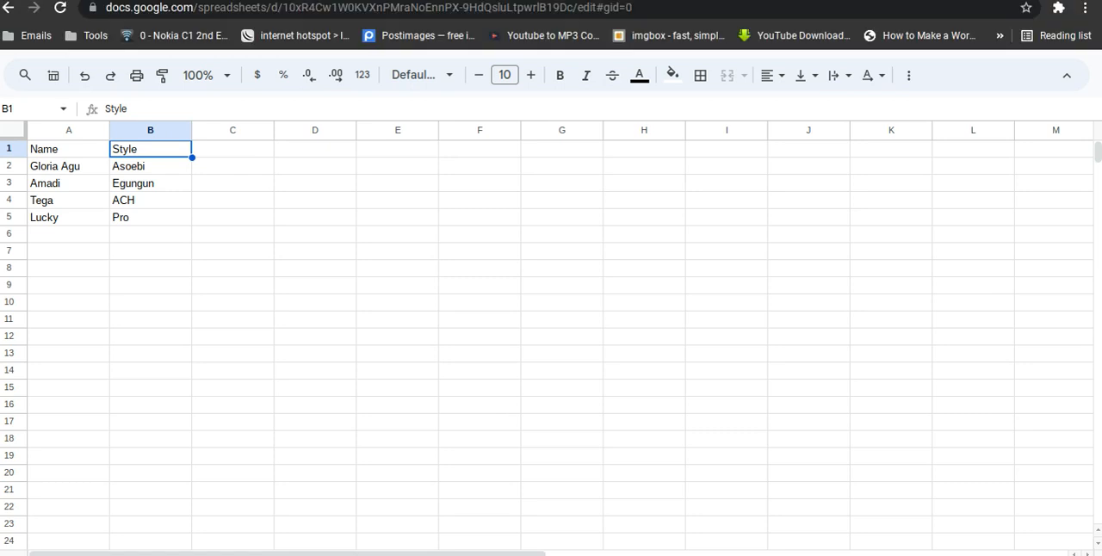
{"action": "left_click", "coordinate": [422, 1]}
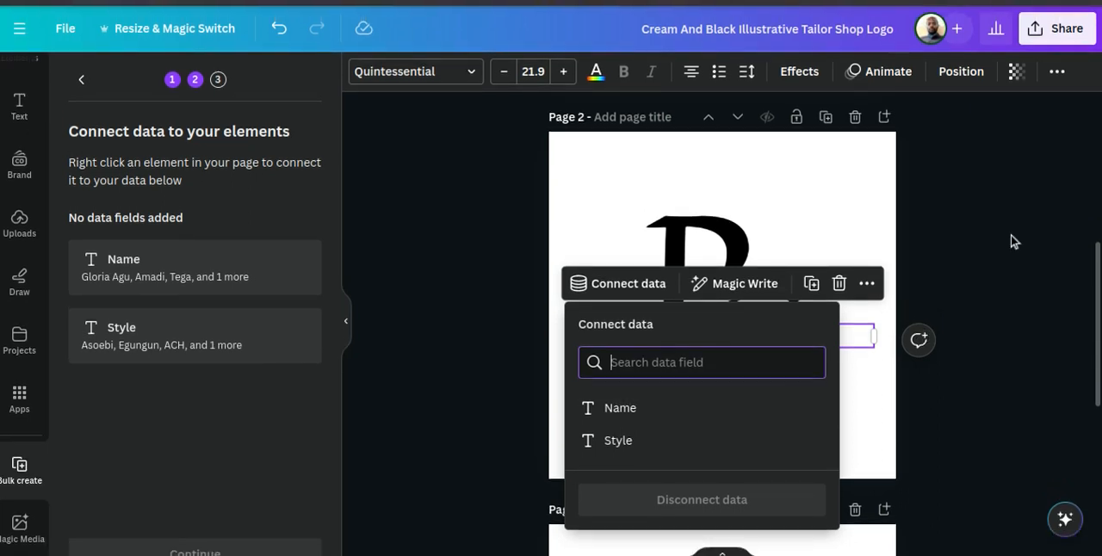
{"action": "left_click", "coordinate": [610, 413]}
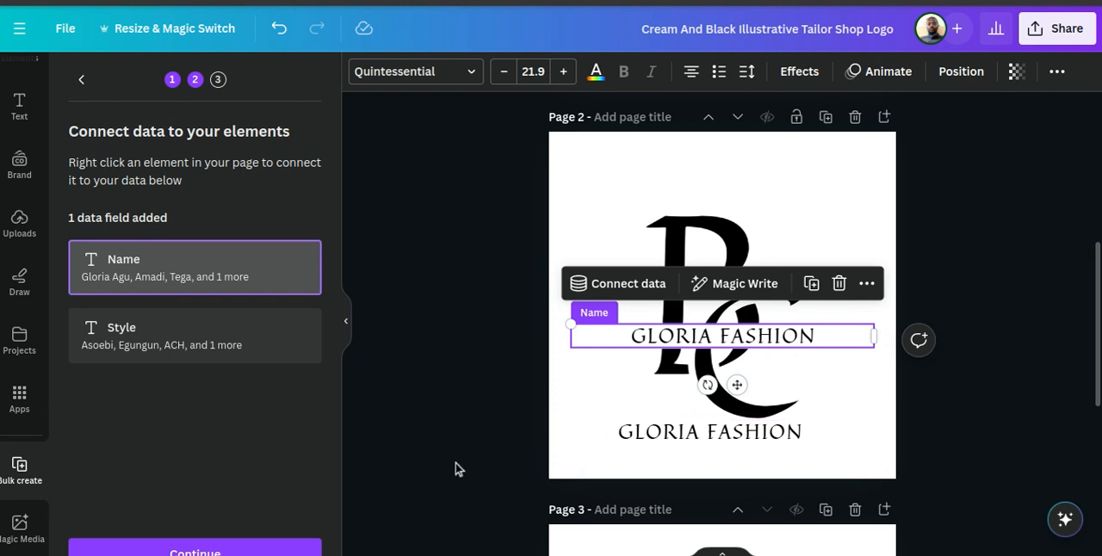
Connect the lower GLORIA FASHION text on page 2 to the Style data field and deselect it.
{"action": "left_click", "coordinate": [637, 441]}
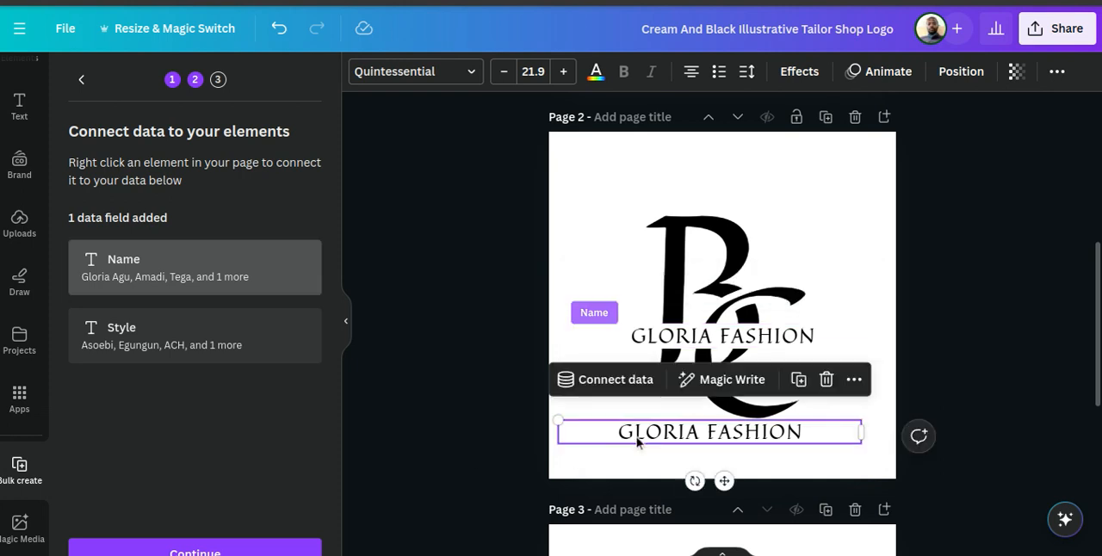
{"action": "left_click", "coordinate": [623, 377]}
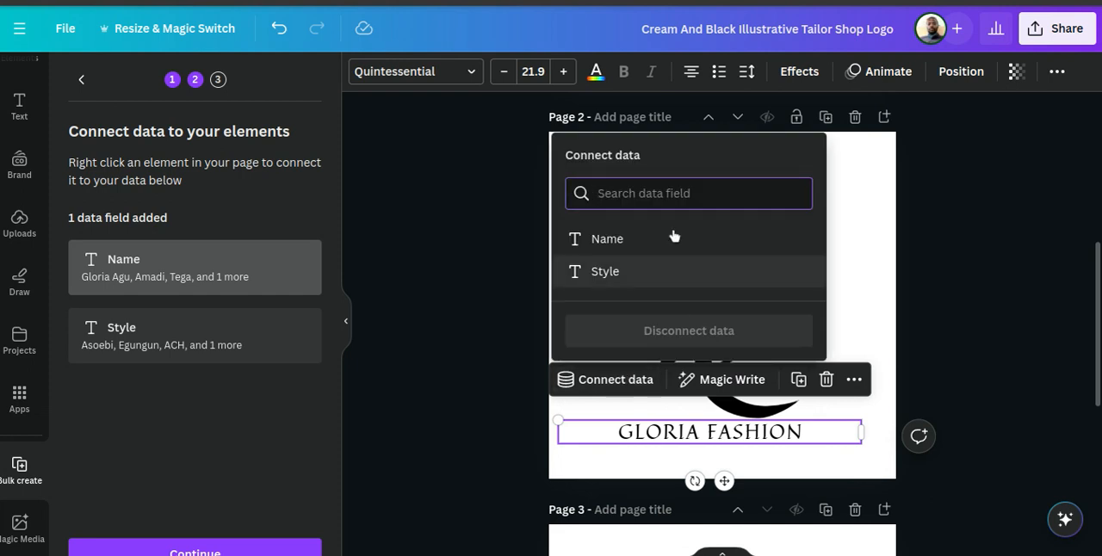
{"action": "left_click", "coordinate": [605, 273]}
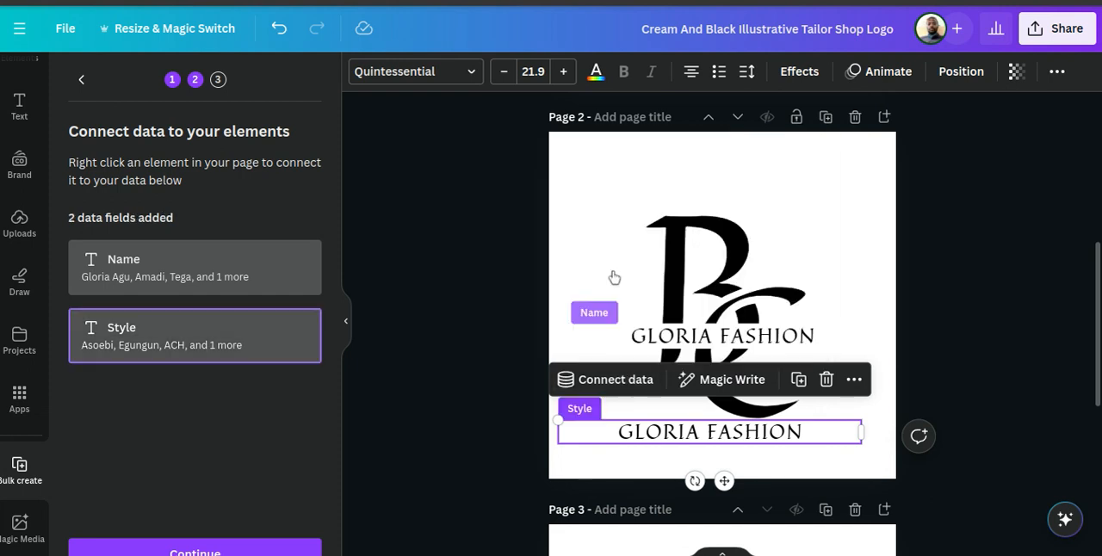
{"action": "left_click", "coordinate": [612, 386]}
{"action": "left_click", "coordinate": [610, 386]}
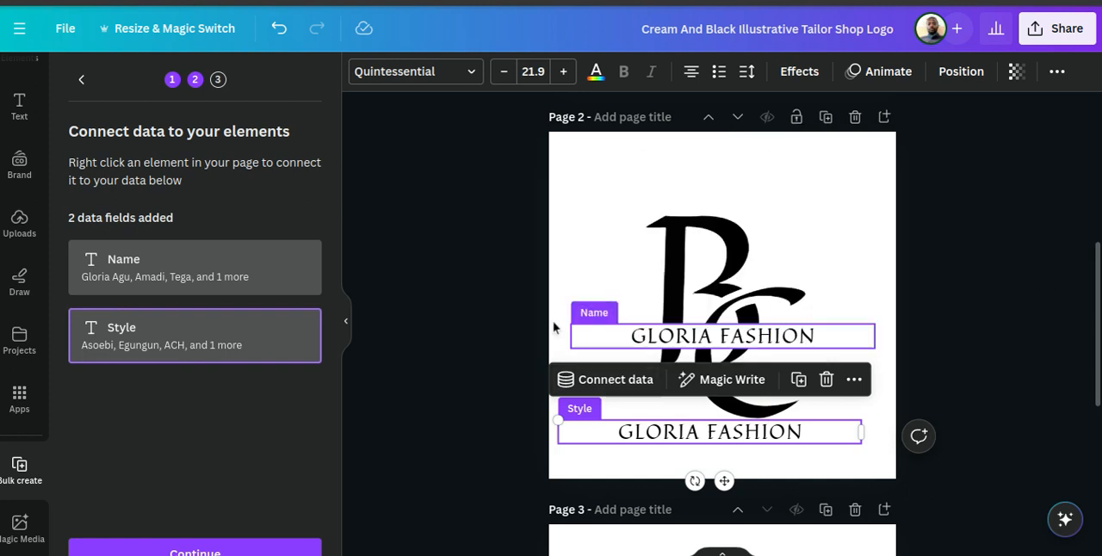
{"action": "left_click", "coordinate": [448, 347]}
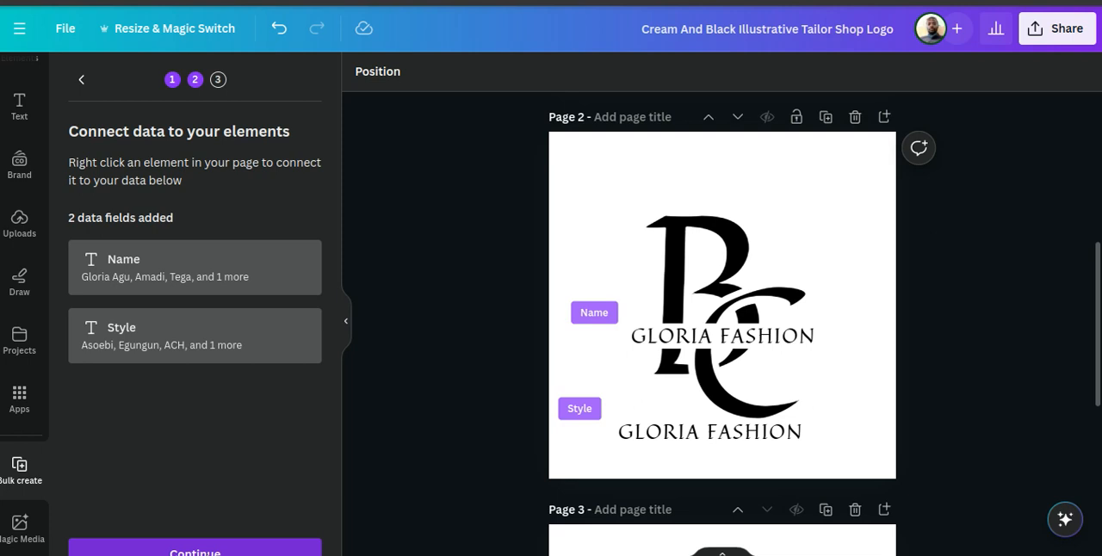
Continue to applying the data with all four rows selected and generate 4 designs.
{"action": "left_click", "coordinate": [195, 551]}
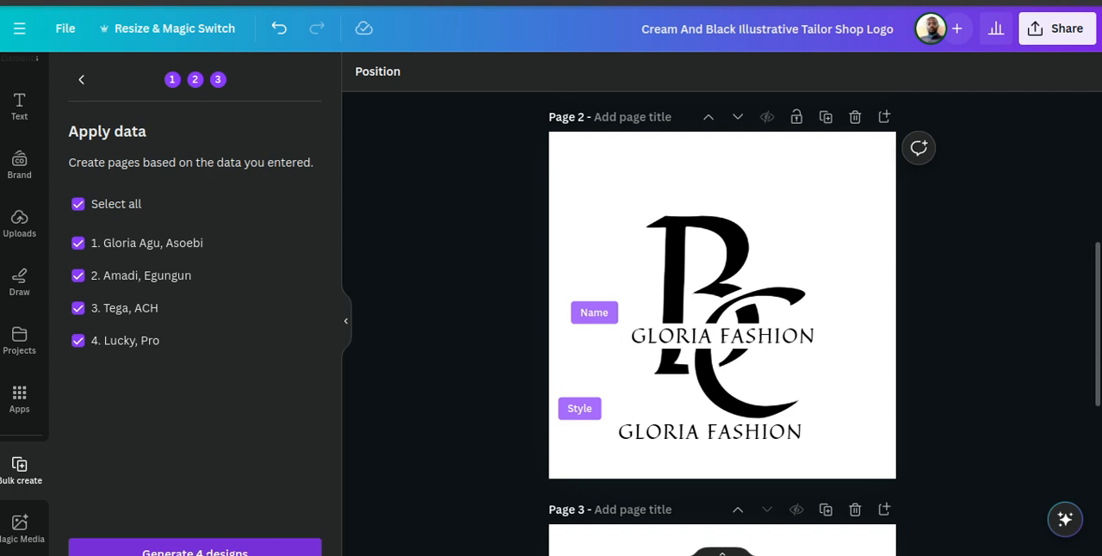
{"action": "left_click", "coordinate": [194, 551]}
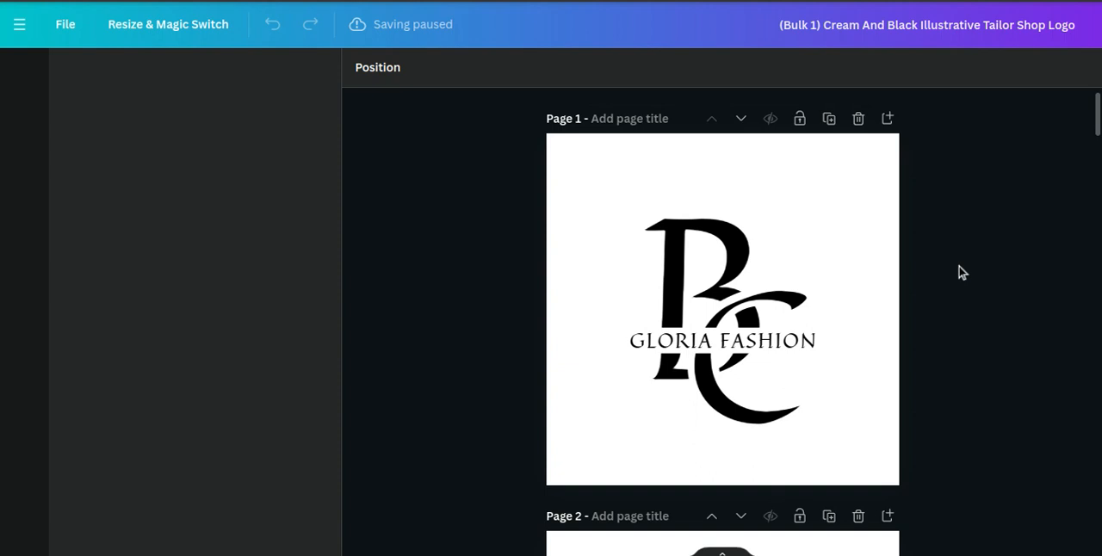
Look through the generated Bulk 1 logo pages from page 1 to the end and leave full-screen view.
{"action": "scroll", "coordinate": [963, 273], "scroll_direction": "down", "scroll_amount": 3}
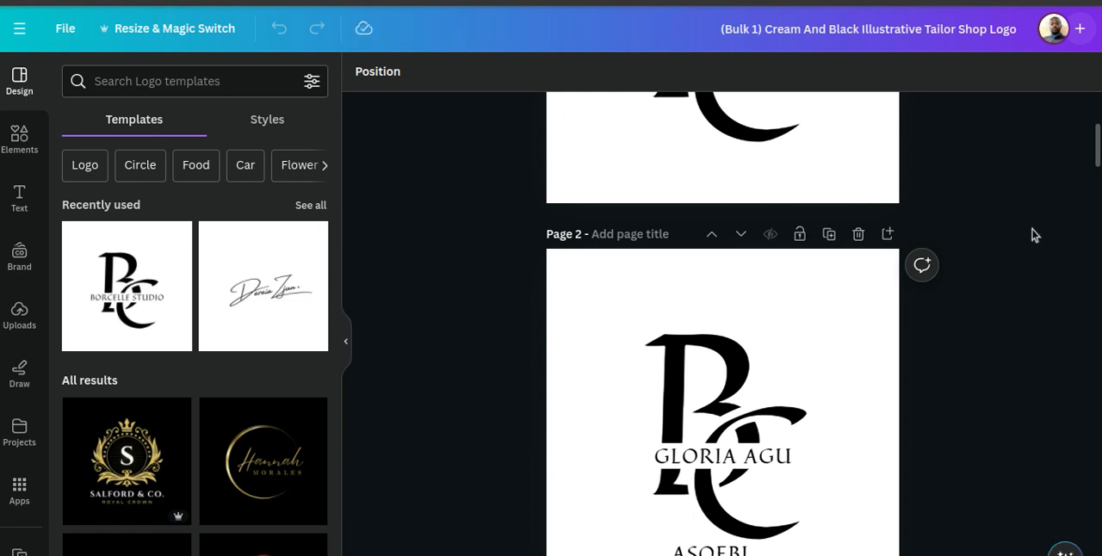
{"action": "scroll", "coordinate": [1036, 235], "scroll_direction": "up", "scroll_amount": 4}
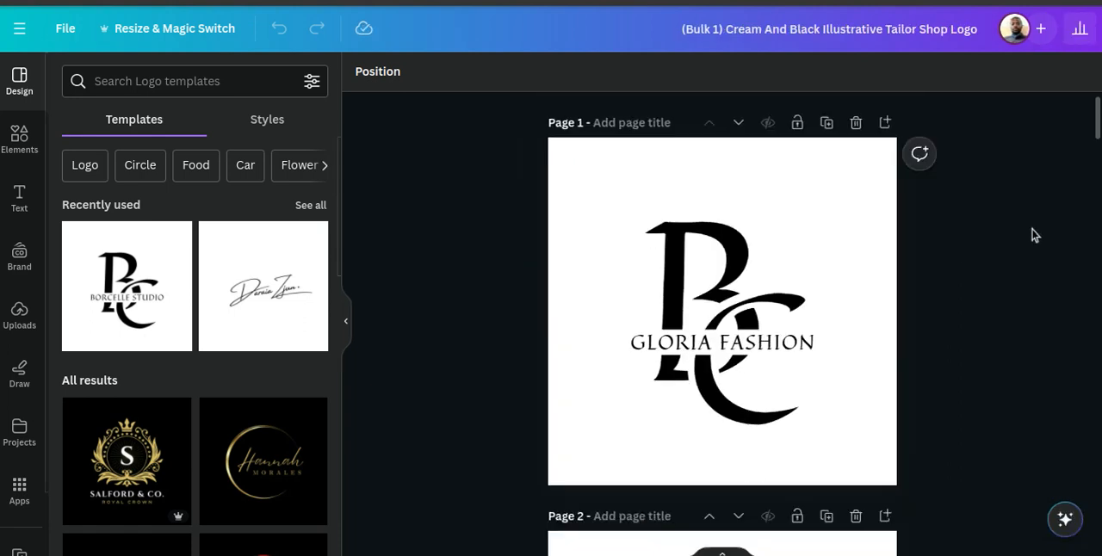
{"action": "scroll", "coordinate": [1035, 235], "scroll_direction": "down", "scroll_amount": 1}
{"action": "scroll", "coordinate": [1036, 235], "scroll_direction": "down", "scroll_amount": 5}
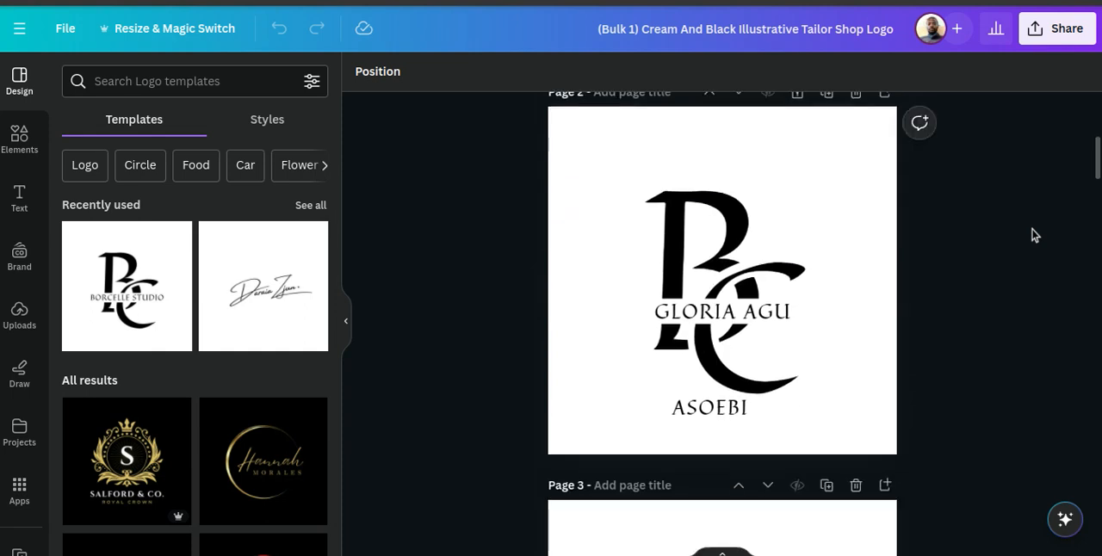
{"action": "scroll", "coordinate": [1035, 235], "scroll_direction": "down", "scroll_amount": 5}
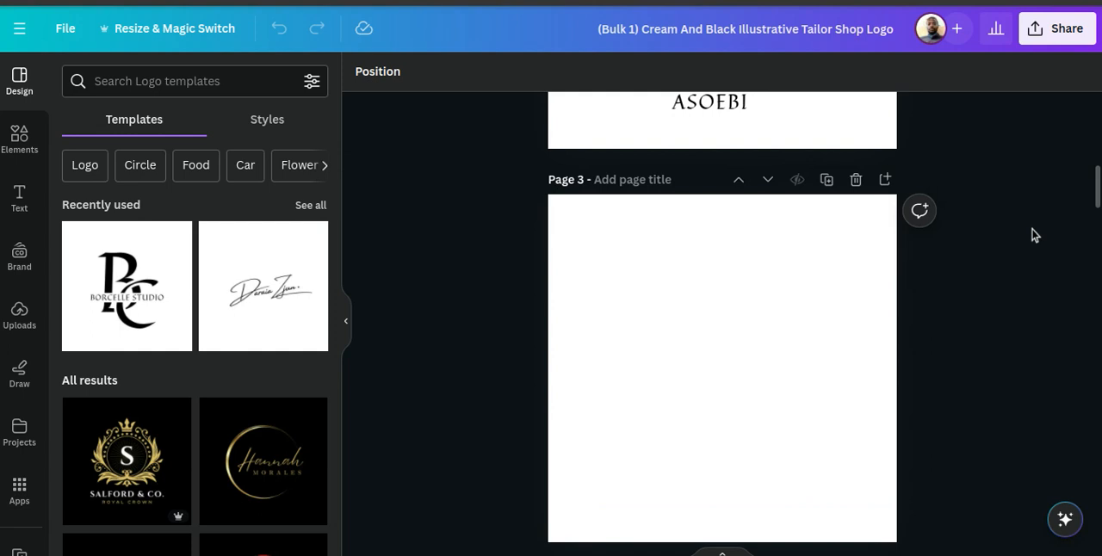
{"action": "key", "text": "F11"}
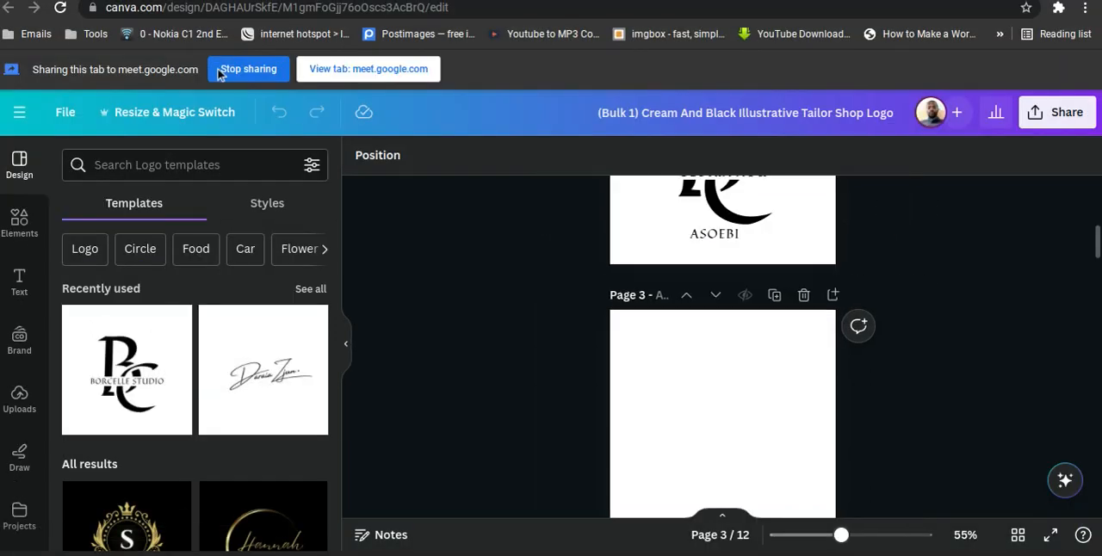
{"action": "scroll", "coordinate": [900, 278], "scroll_direction": "up", "scroll_amount": 6}
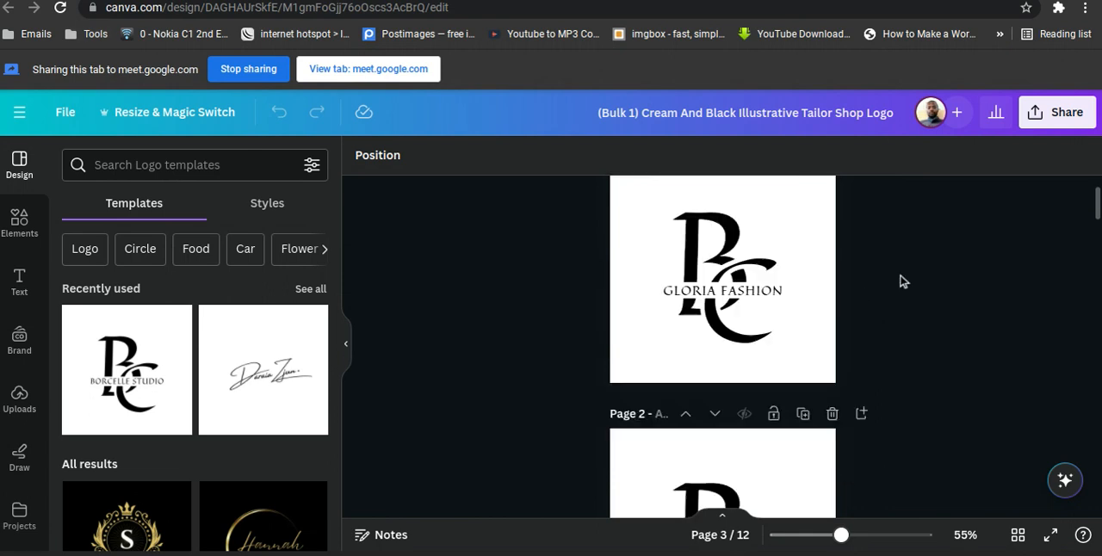
{"action": "scroll", "coordinate": [901, 278], "scroll_direction": "down", "scroll_amount": 15}
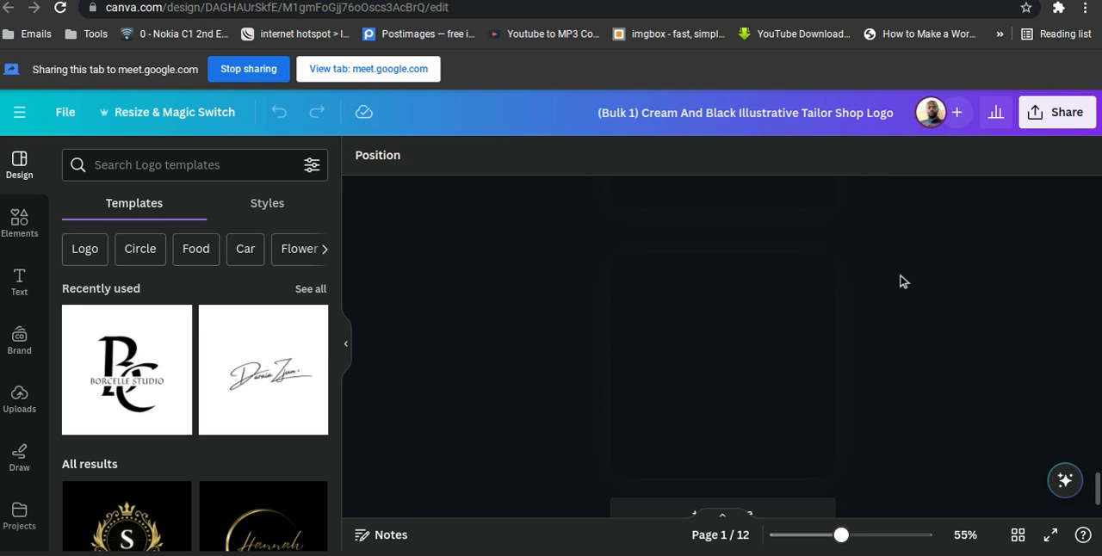
{"action": "scroll", "coordinate": [992, 358], "scroll_direction": "up", "scroll_amount": 3}
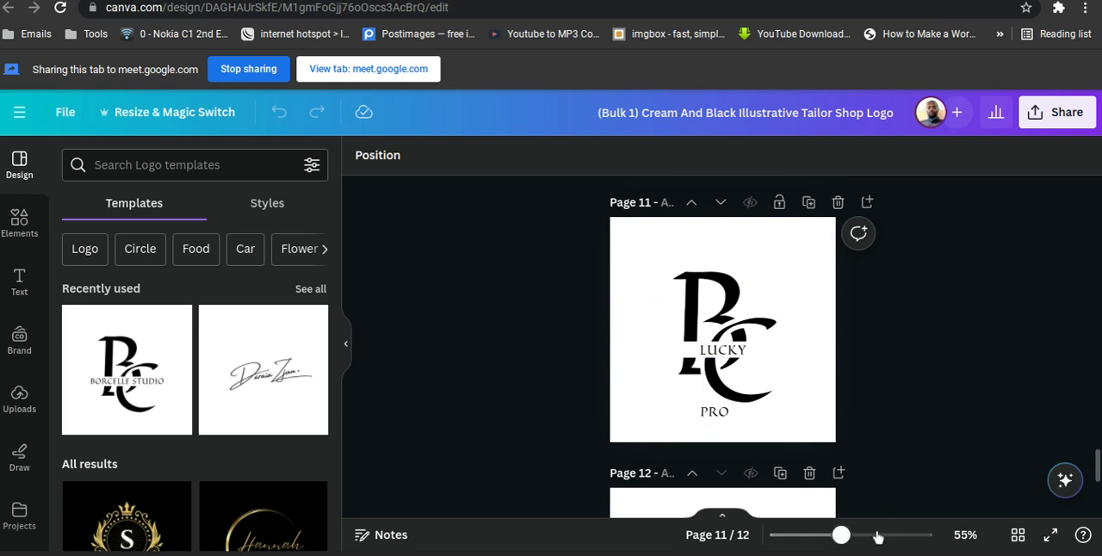
Enlarge the Bulk 1 pages to 112% and compare the logo texts from page 11 back to page 7.
{"action": "left_click_drag", "start_coordinate": [877, 537], "coordinate": [871, 539]}
{"action": "scroll", "coordinate": [1081, 348], "scroll_direction": "down", "scroll_amount": 2}
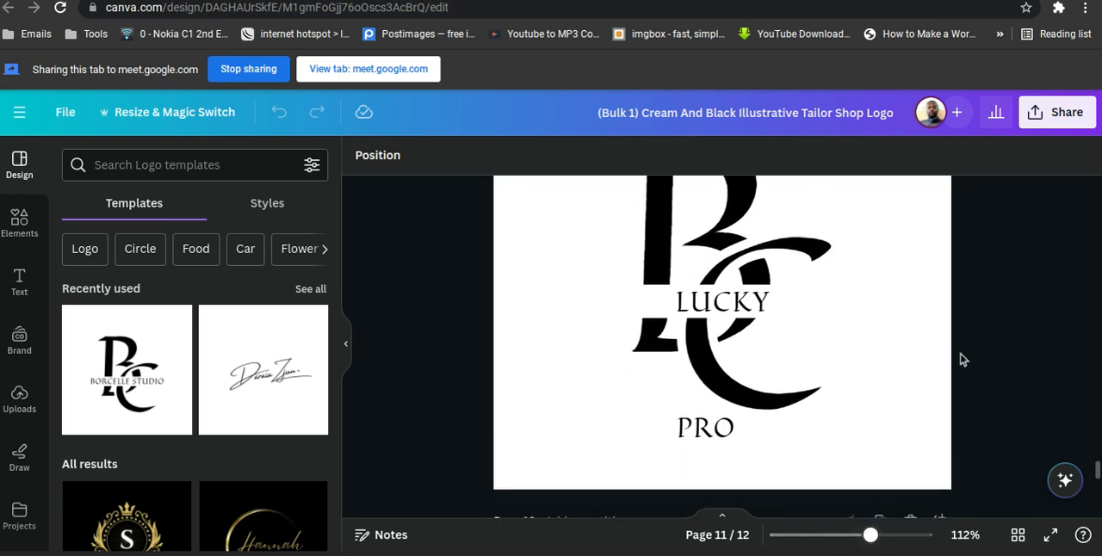
{"action": "scroll", "coordinate": [989, 357], "scroll_direction": "up", "scroll_amount": 5}
{"action": "scroll", "coordinate": [988, 356], "scroll_direction": "up", "scroll_amount": 3}
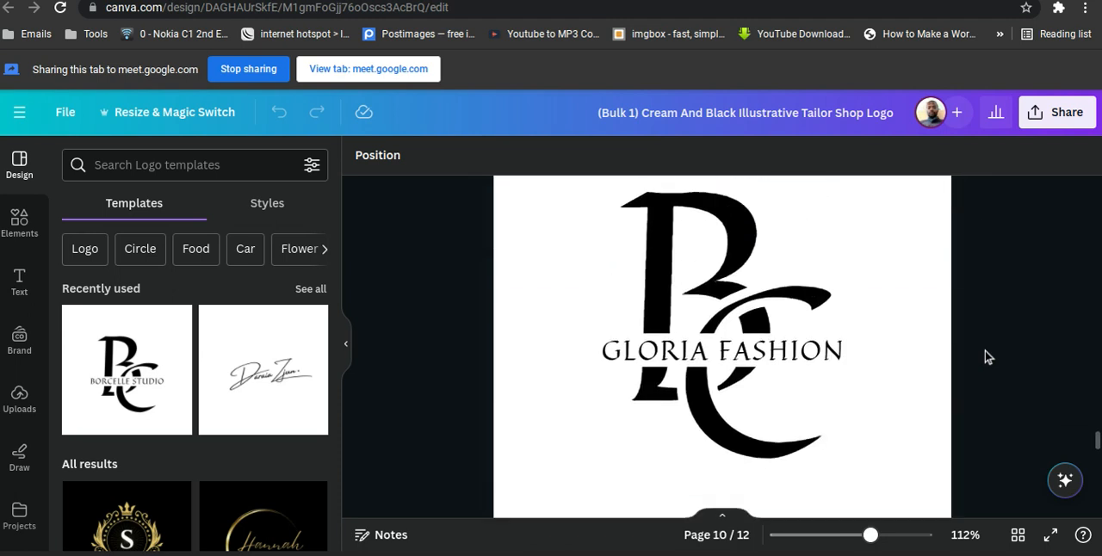
{"action": "scroll", "coordinate": [987, 357], "scroll_direction": "up", "scroll_amount": 4}
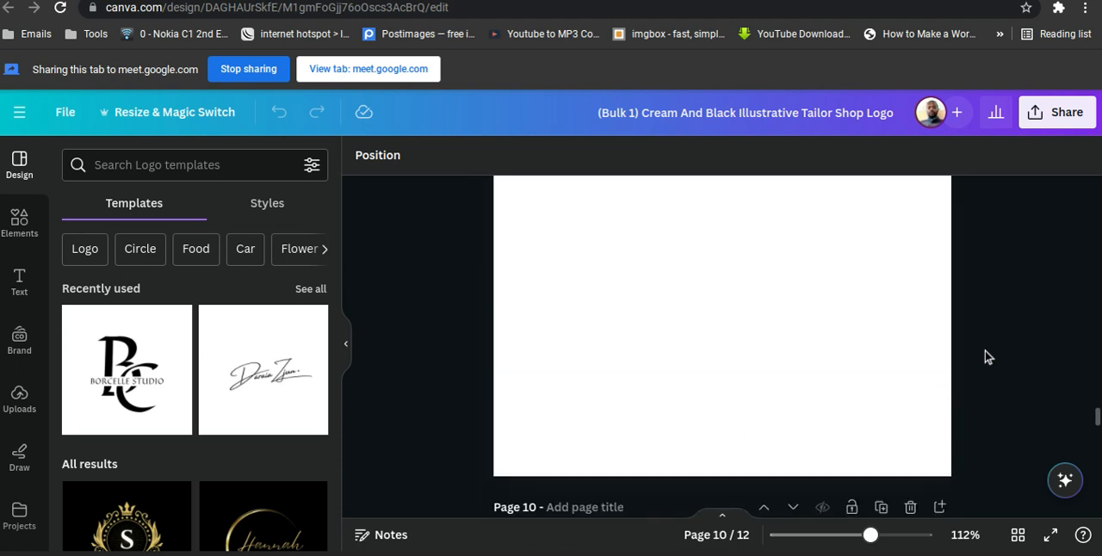
{"action": "scroll", "coordinate": [988, 357], "scroll_direction": "down", "scroll_amount": 2}
{"action": "scroll", "coordinate": [988, 356], "scroll_direction": "down", "scroll_amount": 2}
{"action": "scroll", "coordinate": [988, 357], "scroll_direction": "up", "scroll_amount": 5}
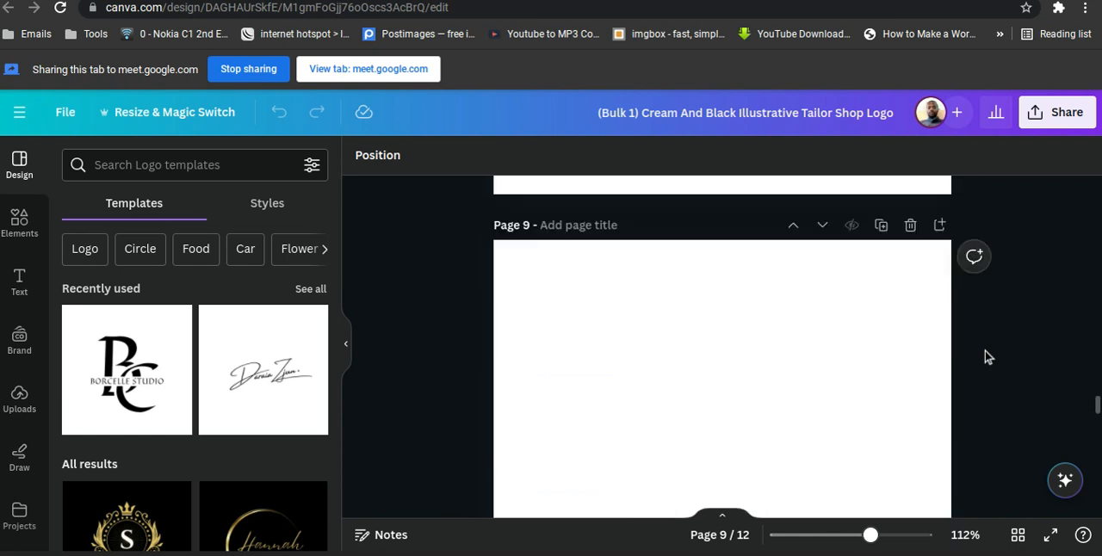
{"action": "scroll", "coordinate": [987, 357], "scroll_direction": "down", "scroll_amount": 1}
{"action": "scroll", "coordinate": [988, 356], "scroll_direction": "up", "scroll_amount": 1}
{"action": "scroll", "coordinate": [988, 356], "scroll_direction": "down", "scroll_amount": 3}
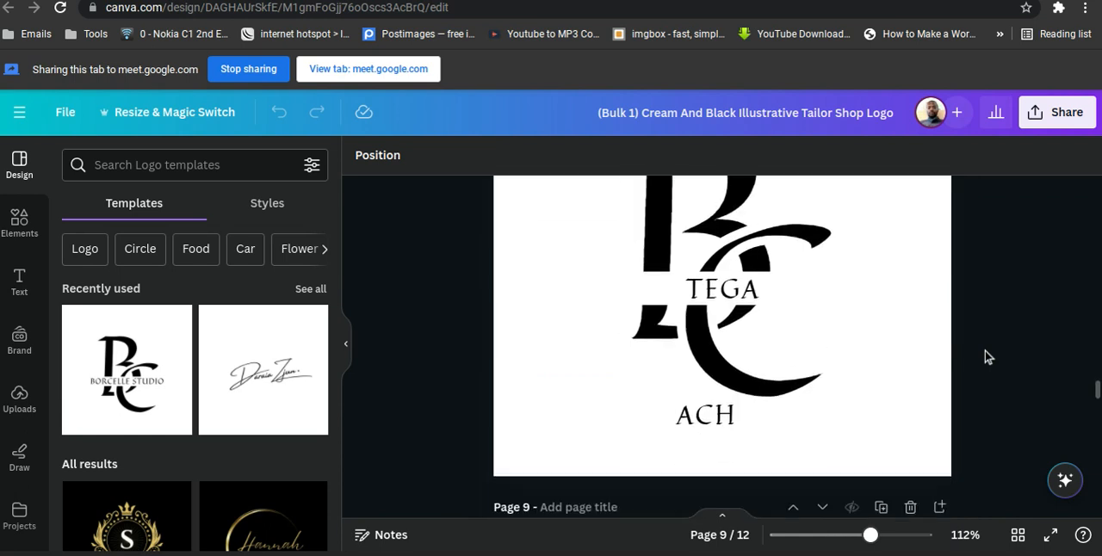
{"action": "scroll", "coordinate": [988, 356], "scroll_direction": "down", "scroll_amount": 1}
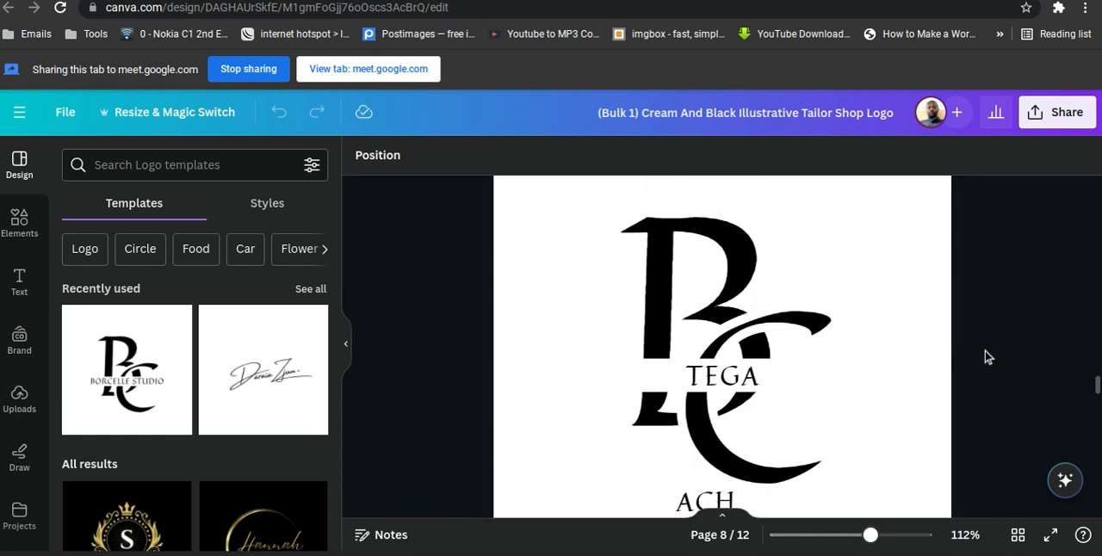
{"action": "scroll", "coordinate": [988, 357], "scroll_direction": "down", "scroll_amount": 2}
{"action": "scroll", "coordinate": [988, 357], "scroll_direction": "up", "scroll_amount": 1}
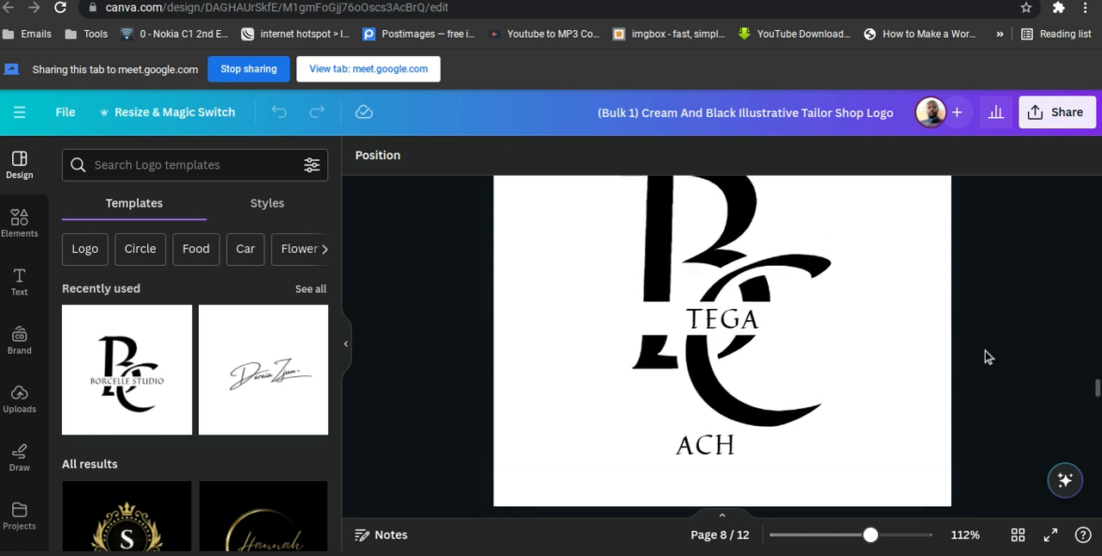
{"action": "scroll", "coordinate": [977, 346], "scroll_direction": "up", "scroll_amount": 2}
{"action": "scroll", "coordinate": [976, 346], "scroll_direction": "down", "scroll_amount": 2}
{"action": "scroll", "coordinate": [976, 345], "scroll_direction": "up", "scroll_amount": 5}
{"action": "scroll", "coordinate": [976, 345], "scroll_direction": "down", "scroll_amount": 1}
{"action": "scroll", "coordinate": [977, 345], "scroll_direction": "up", "scroll_amount": 1}
{"action": "scroll", "coordinate": [977, 345], "scroll_direction": "up", "scroll_amount": 2}
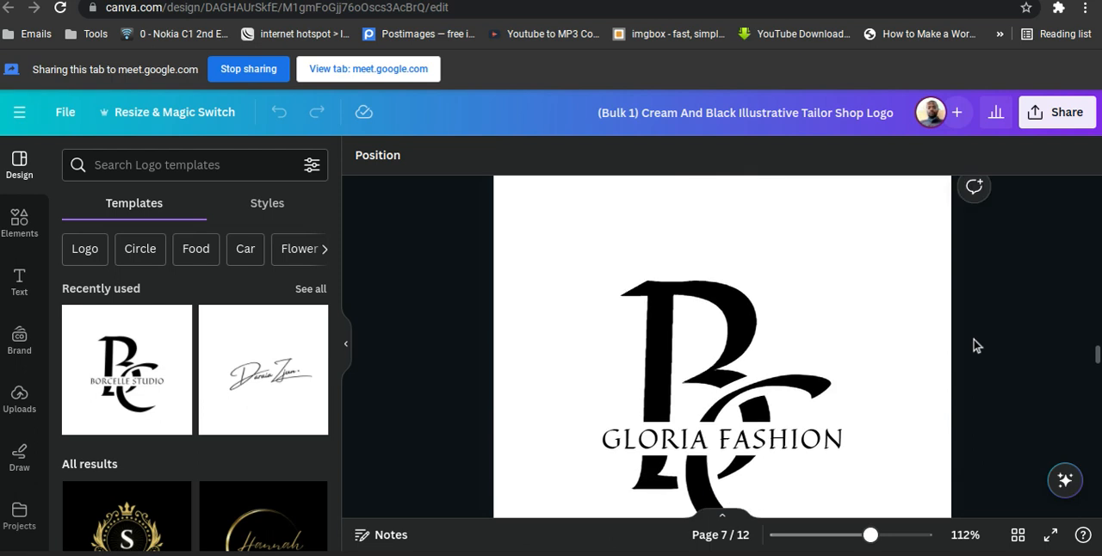
Review pages 7 through 12 of the Bulk 1 design in order, checking the name and style text on each logo.
{"action": "scroll", "coordinate": [977, 345], "scroll_direction": "down", "scroll_amount": 4}
{"action": "scroll", "coordinate": [976, 345], "scroll_direction": "down", "scroll_amount": 1}
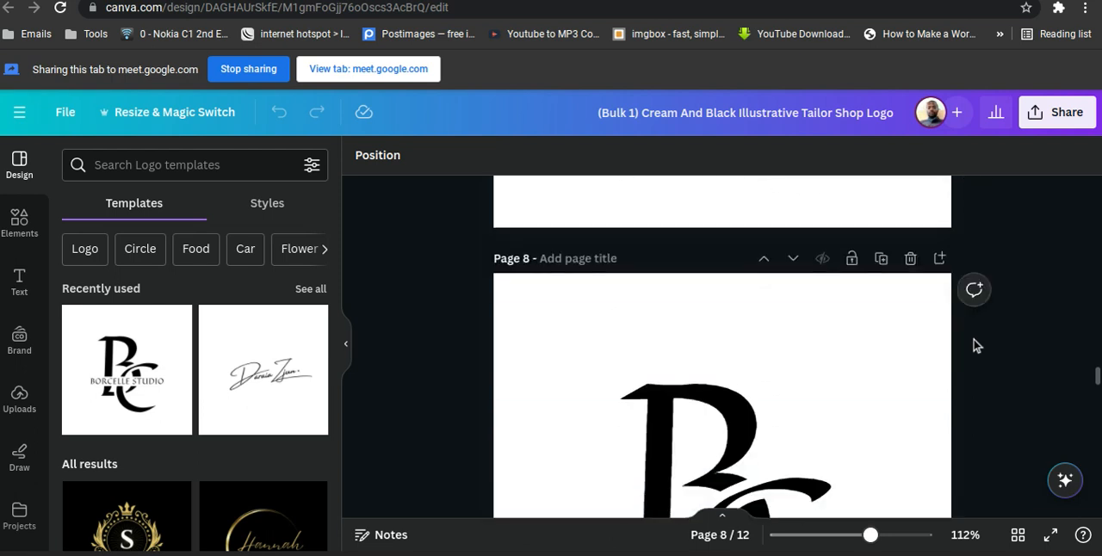
{"action": "scroll", "coordinate": [976, 345], "scroll_direction": "down", "scroll_amount": 5}
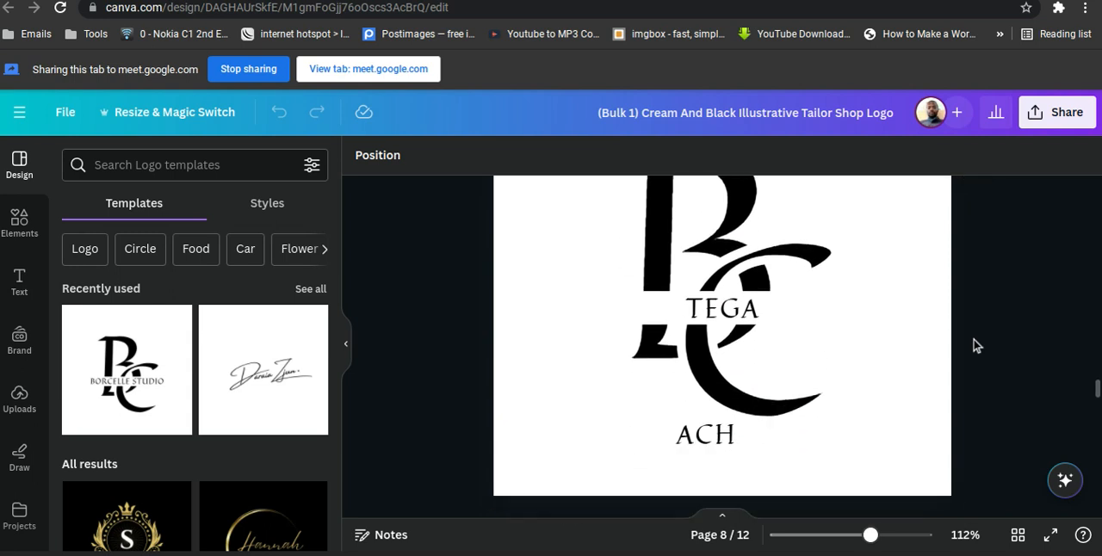
{"action": "scroll", "coordinate": [977, 345], "scroll_direction": "down", "scroll_amount": 4}
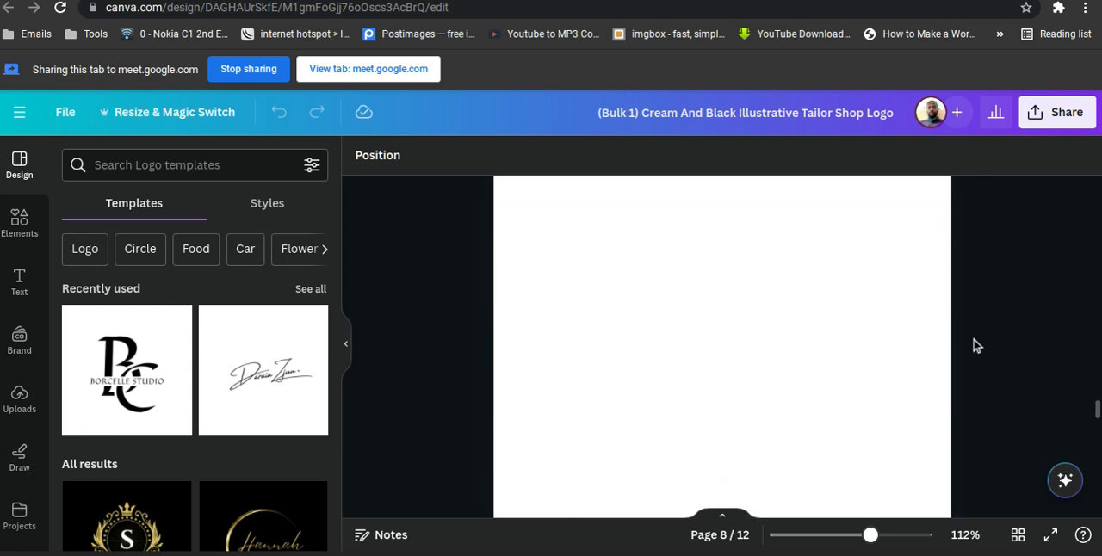
{"action": "scroll", "coordinate": [976, 345], "scroll_direction": "down", "scroll_amount": 5}
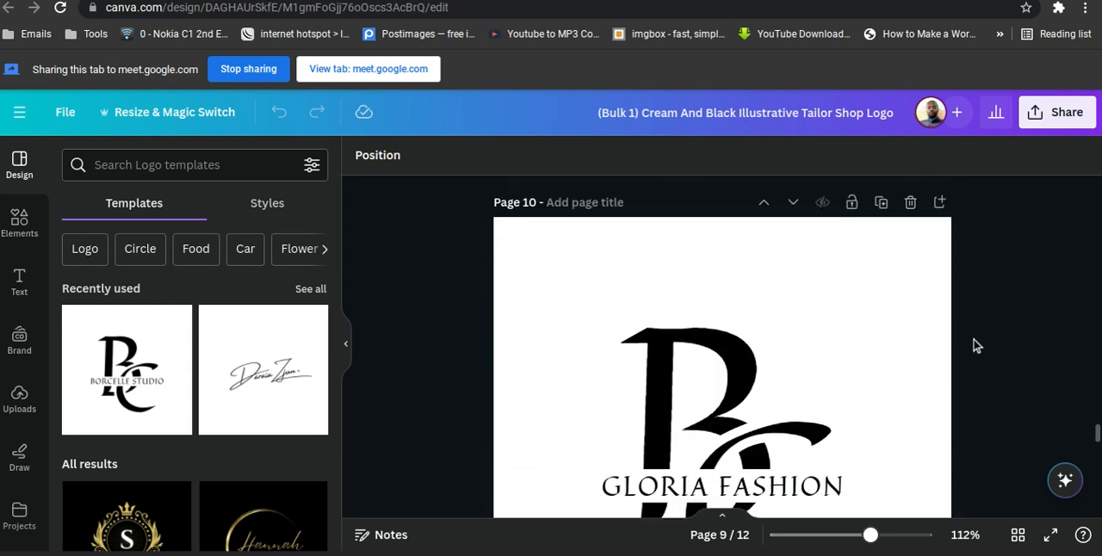
{"action": "scroll", "coordinate": [976, 345], "scroll_direction": "down", "scroll_amount": 5}
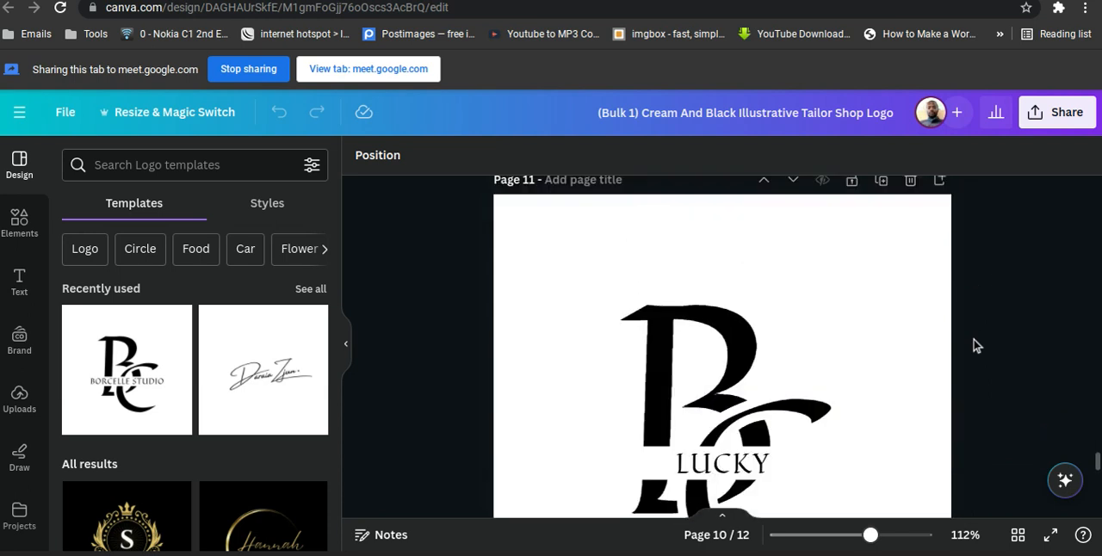
{"action": "scroll", "coordinate": [977, 345], "scroll_direction": "down", "scroll_amount": 5}
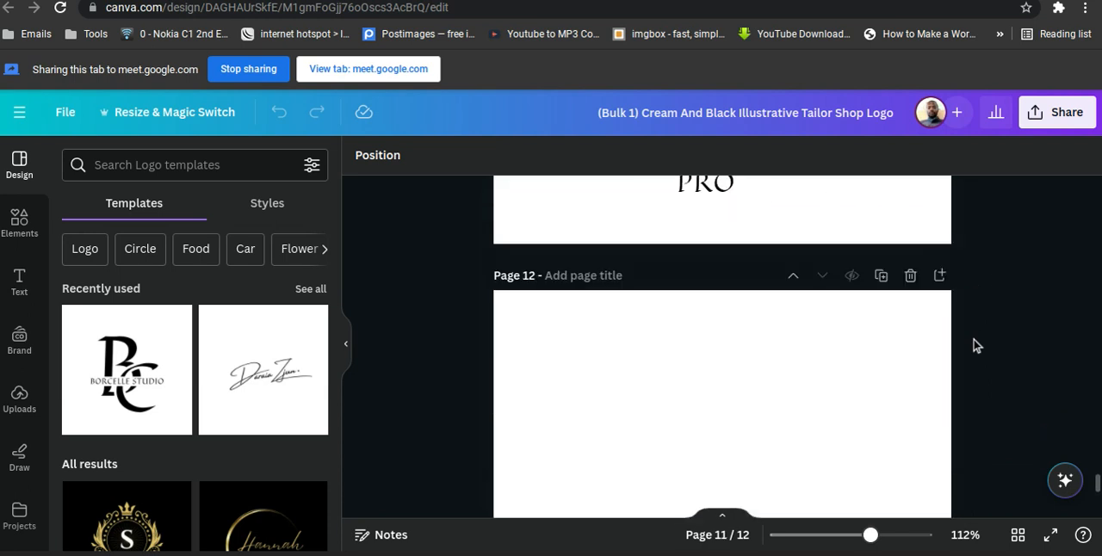
{"action": "scroll", "coordinate": [977, 345], "scroll_direction": "down", "scroll_amount": 1}
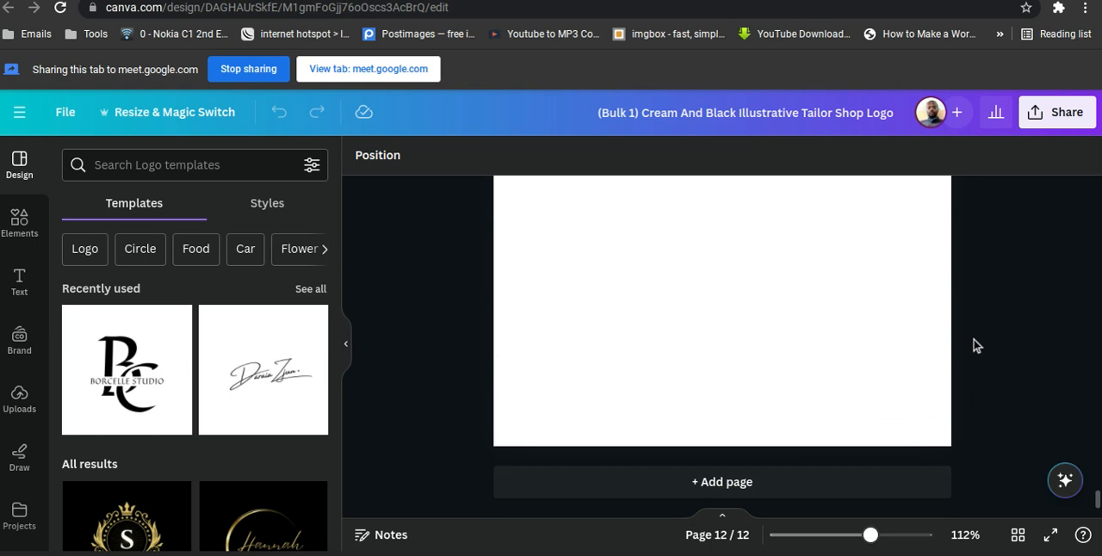
{"action": "scroll", "coordinate": [977, 346], "scroll_direction": "up", "scroll_amount": 5}
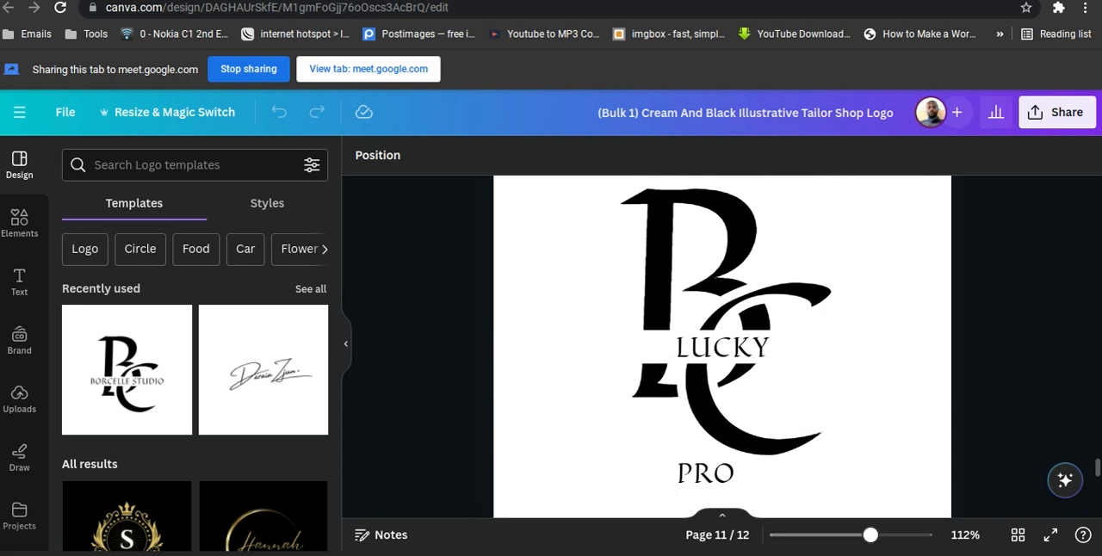
Check the Name and Style rows in the Google Sheets spreadsheet and return to the generated Bulk 1 design in Canva.
{"action": "key", "text": "ctrl+Tab"}
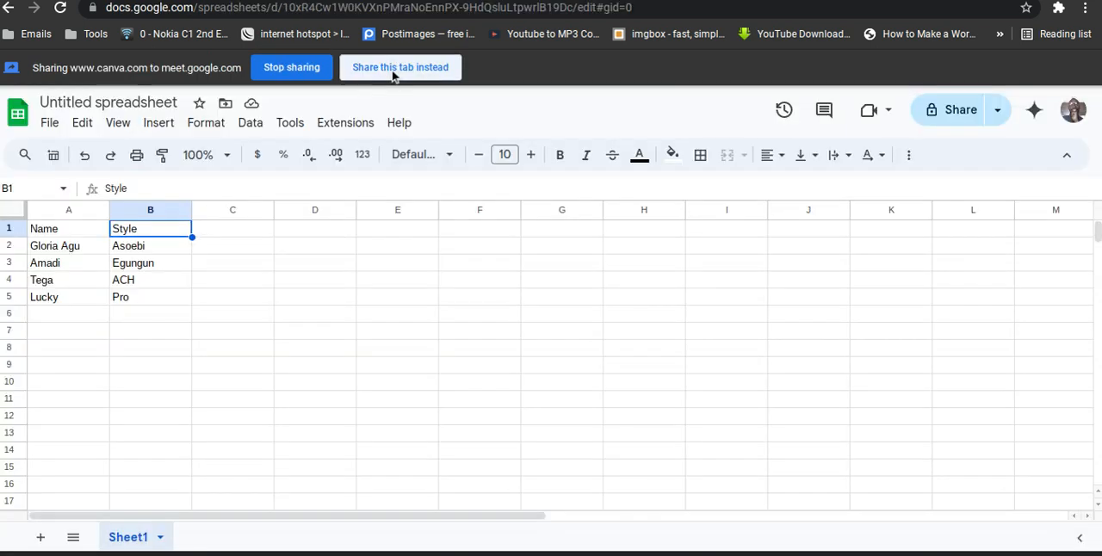
{"action": "left_click", "coordinate": [393, 72]}
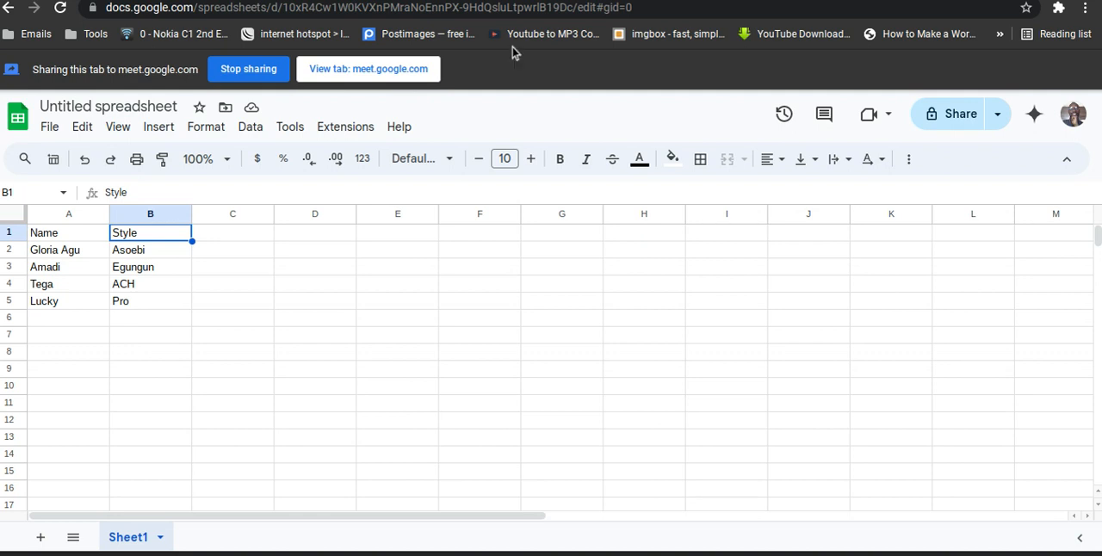
{"action": "left_click", "coordinate": [542, 1]}
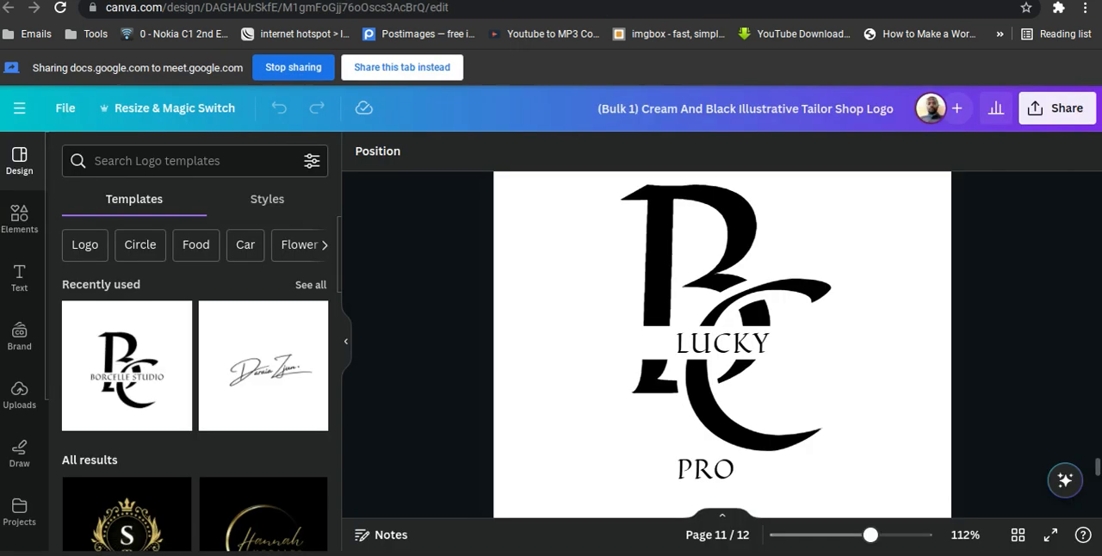
{"action": "left_click", "coordinate": [422, 67]}
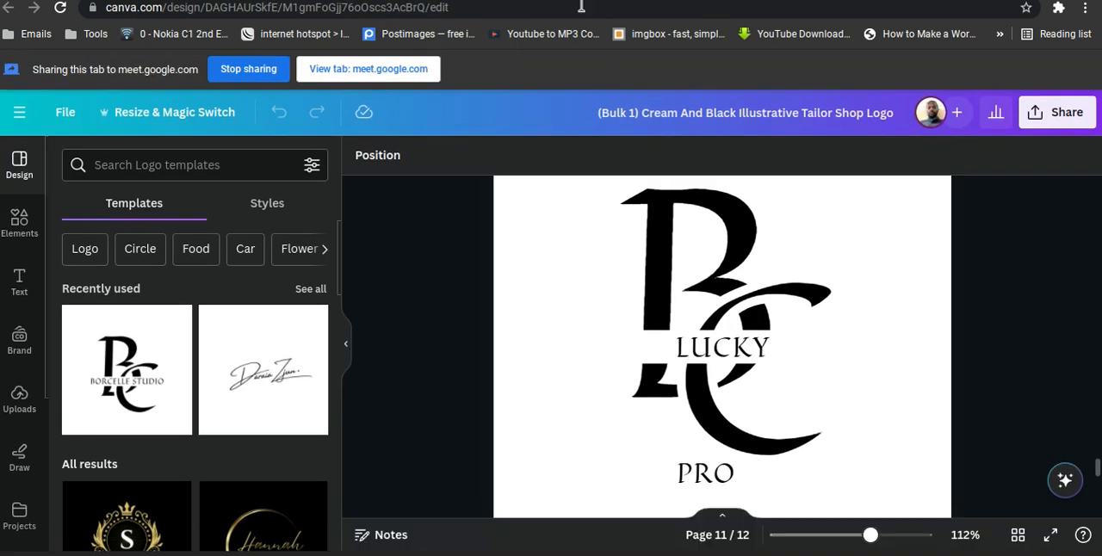
Switch to the original Tailor Shop Logo design and take Bulk create back to its Add your data stage.
{"action": "left_click", "coordinate": [361, 1]}
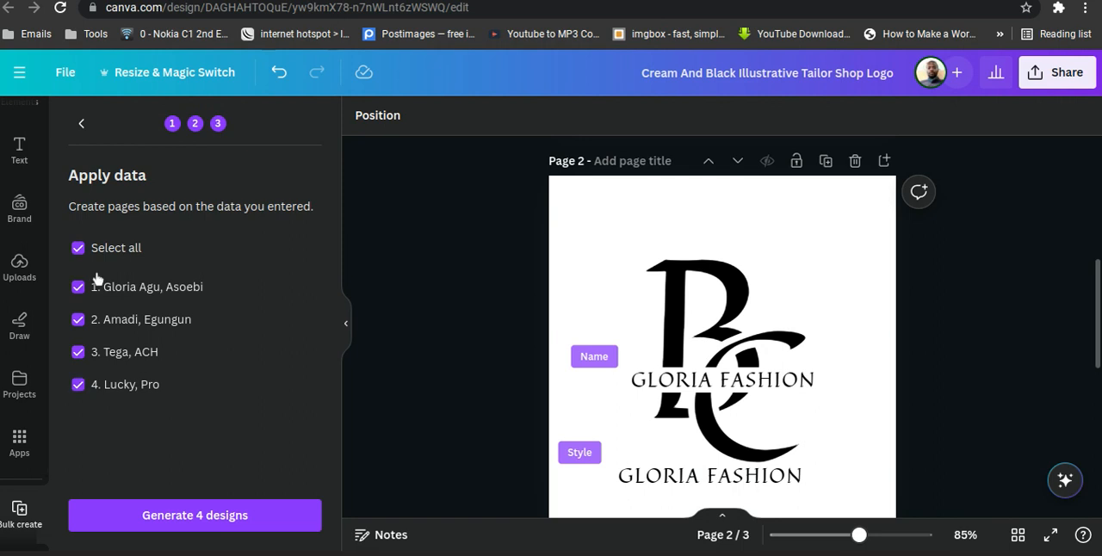
{"action": "left_click", "coordinate": [81, 126]}
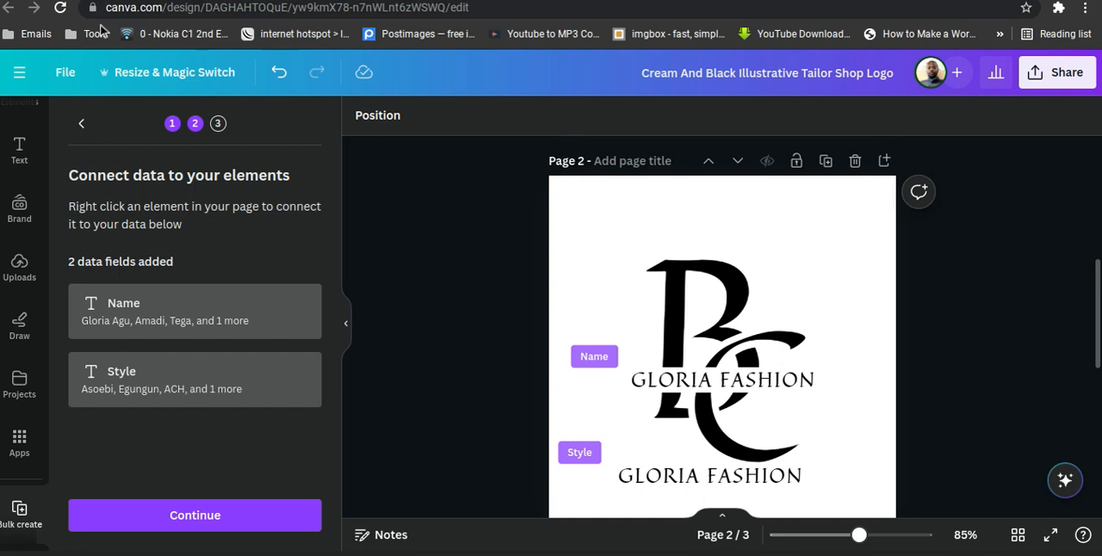
{"action": "left_click", "coordinate": [82, 124]}
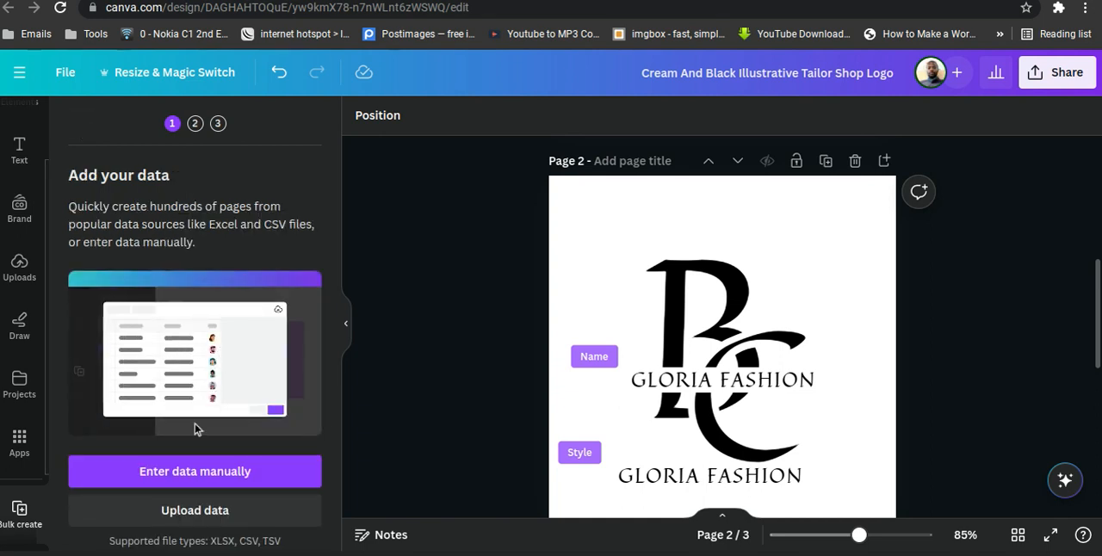
Check the additional options of the upper GLORIA FASHION text on page 2, close them and reselect the text.
{"action": "left_click", "coordinate": [720, 381]}
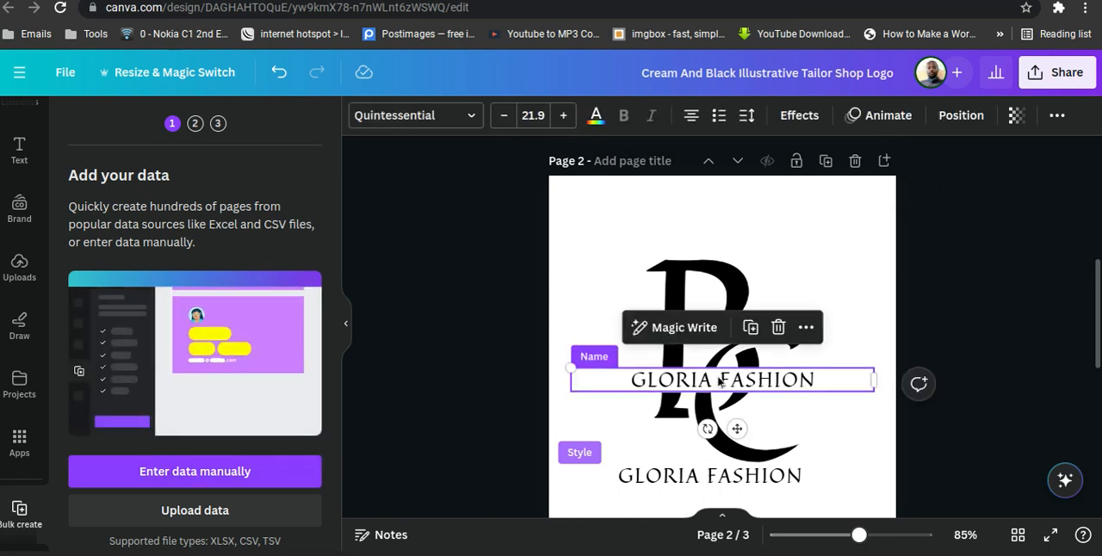
{"action": "left_click", "coordinate": [804, 329]}
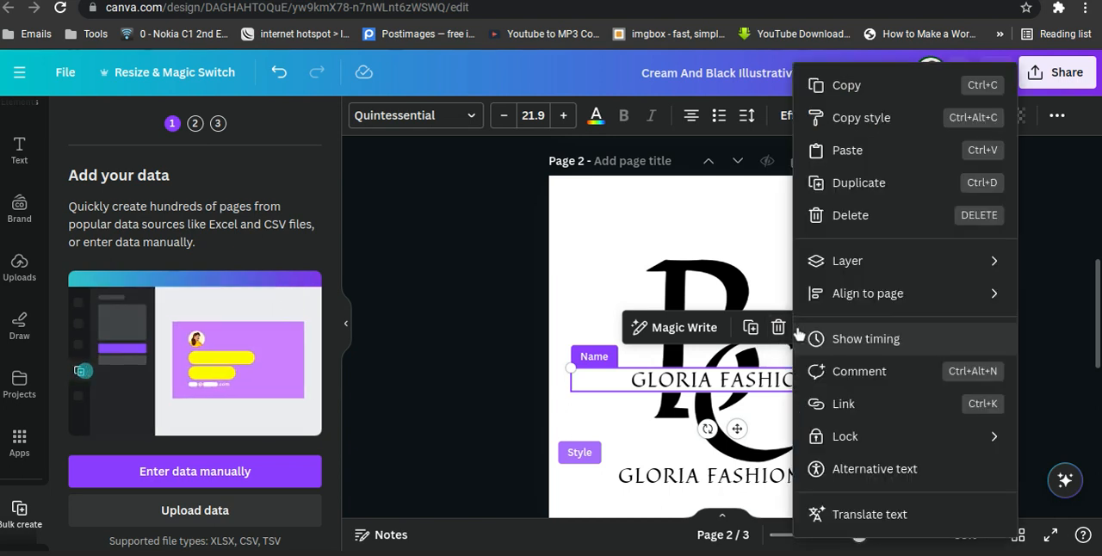
{"action": "left_click", "coordinate": [1037, 302]}
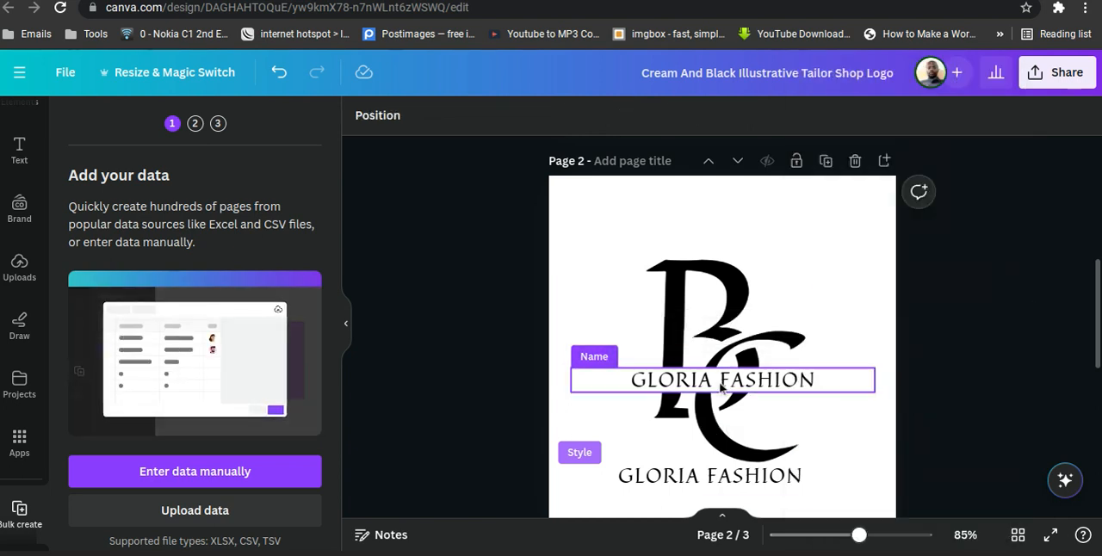
{"action": "left_click", "coordinate": [809, 379]}
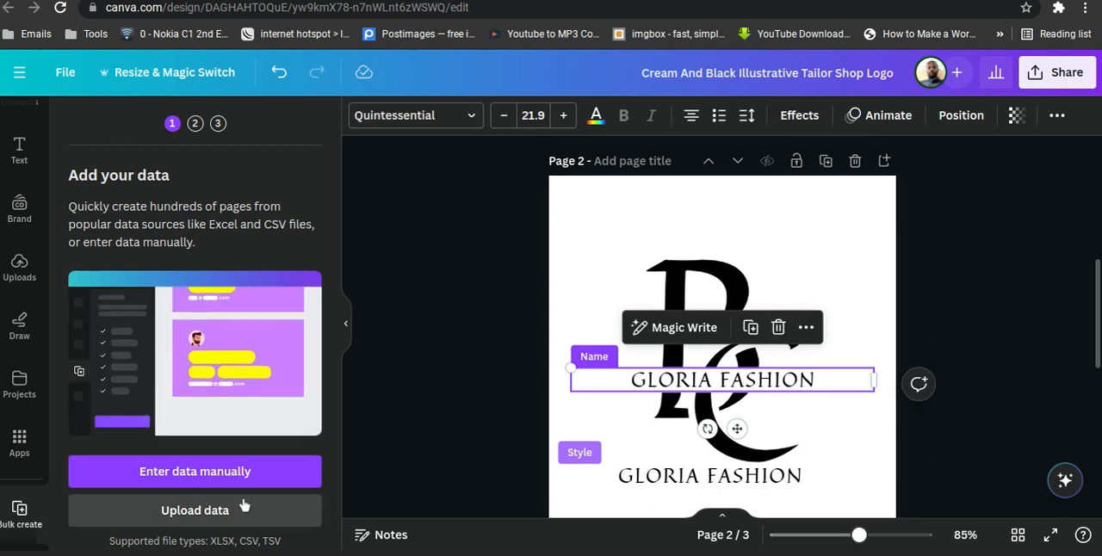
Open the manual data entry table of Bulk create, check its sample Name and Email rows, close it and reopen it.
{"action": "left_click", "coordinate": [231, 472]}
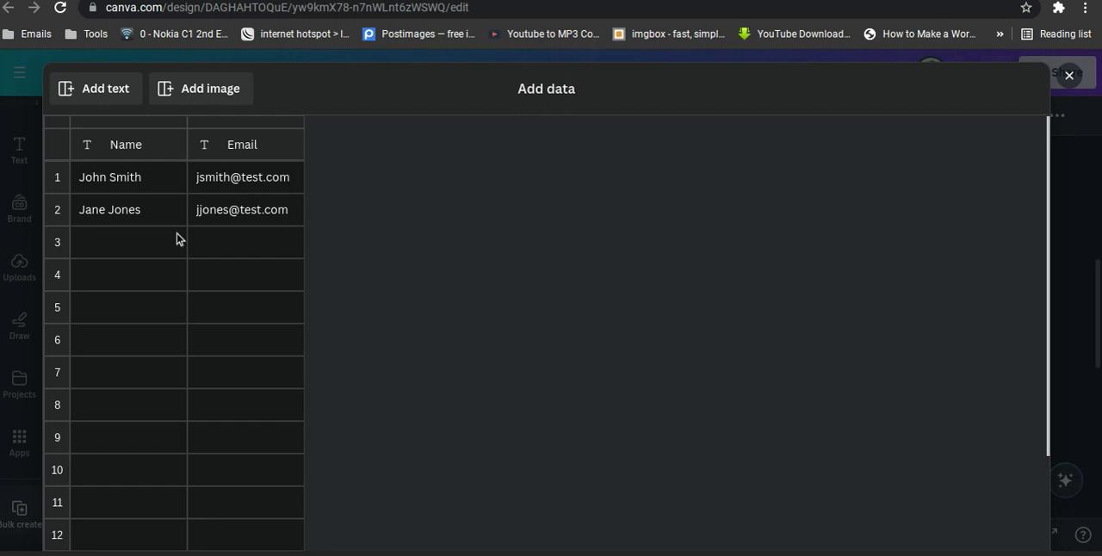
{"action": "left_click", "coordinate": [149, 178]}
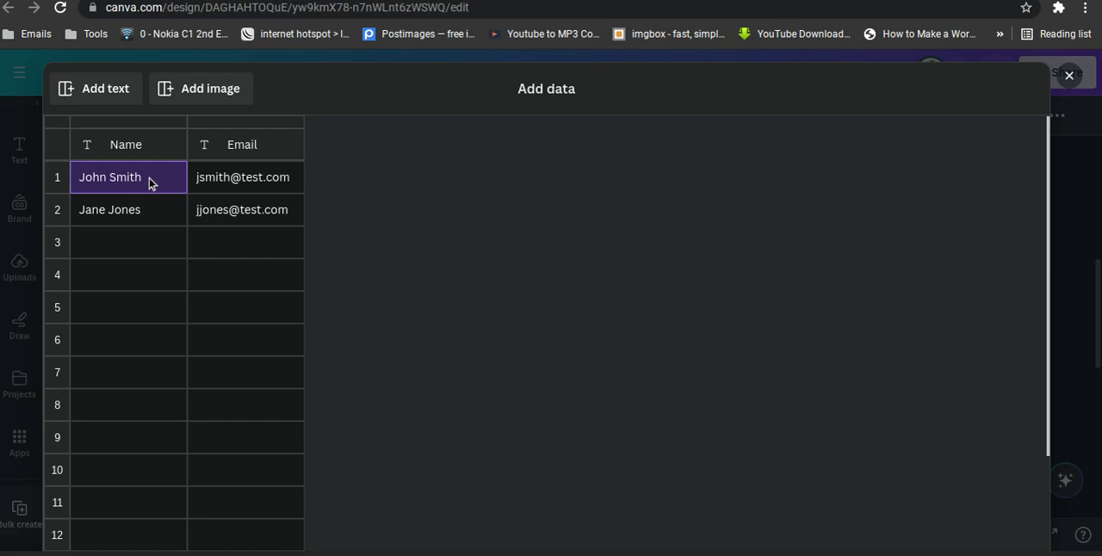
{"action": "left_click", "coordinate": [1072, 78]}
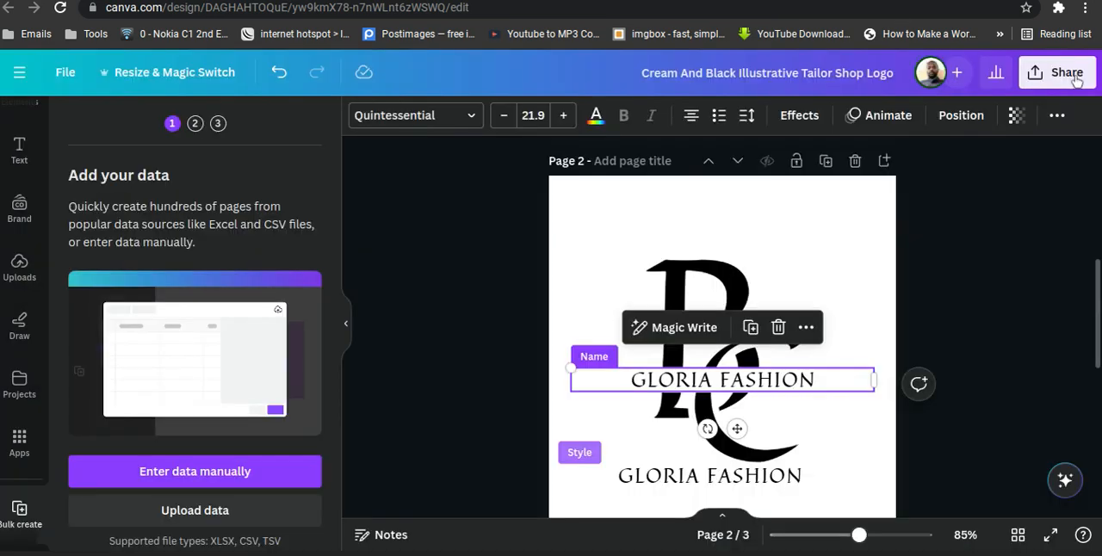
{"action": "left_click", "coordinate": [236, 485]}
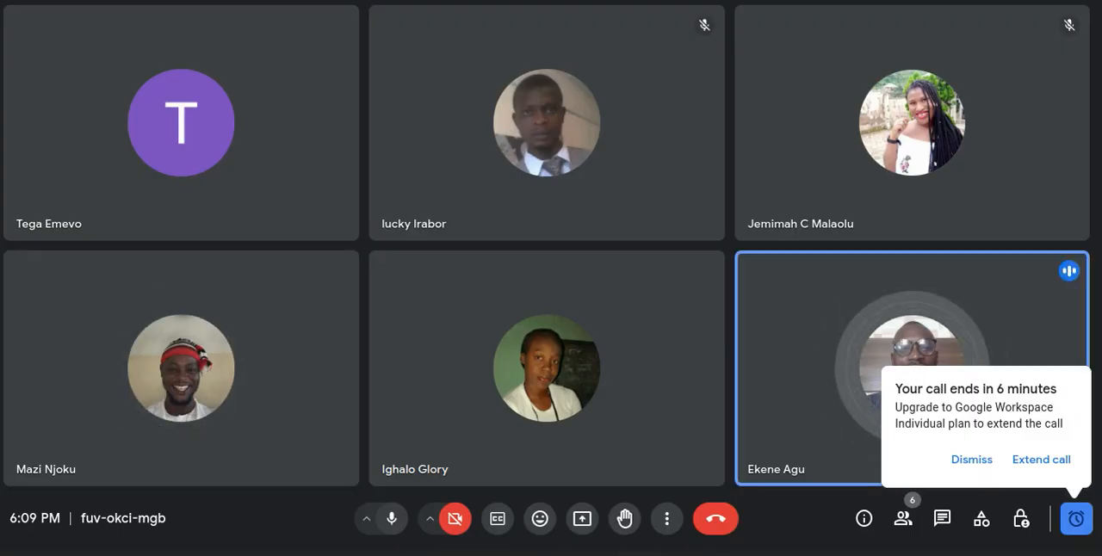
Switch to the Google Meet call, present the entire screen to it and return to the data table in Canva.
{"action": "left_click", "coordinate": [582, 522]}
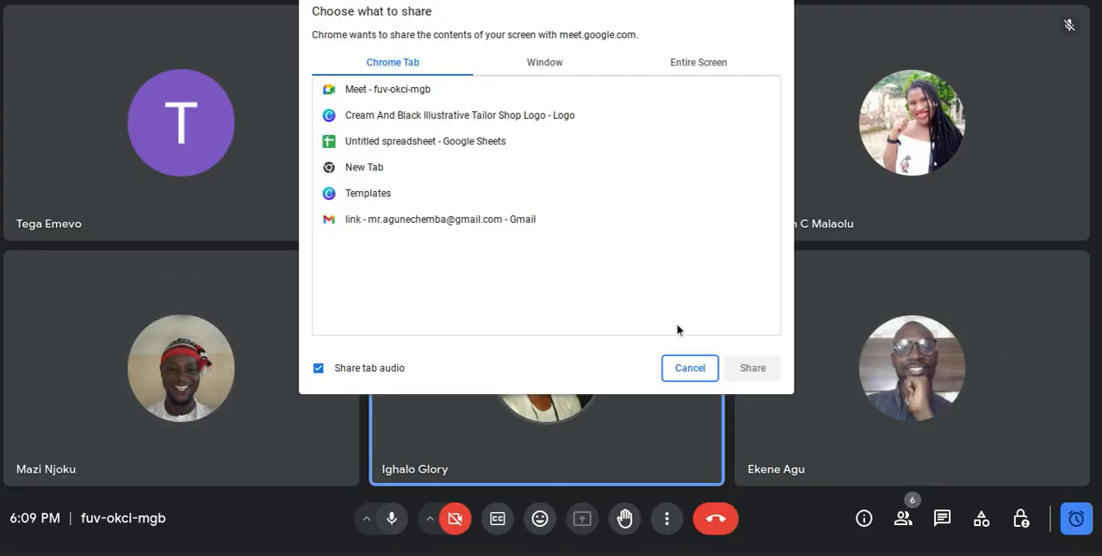
{"action": "left_click", "coordinate": [686, 63]}
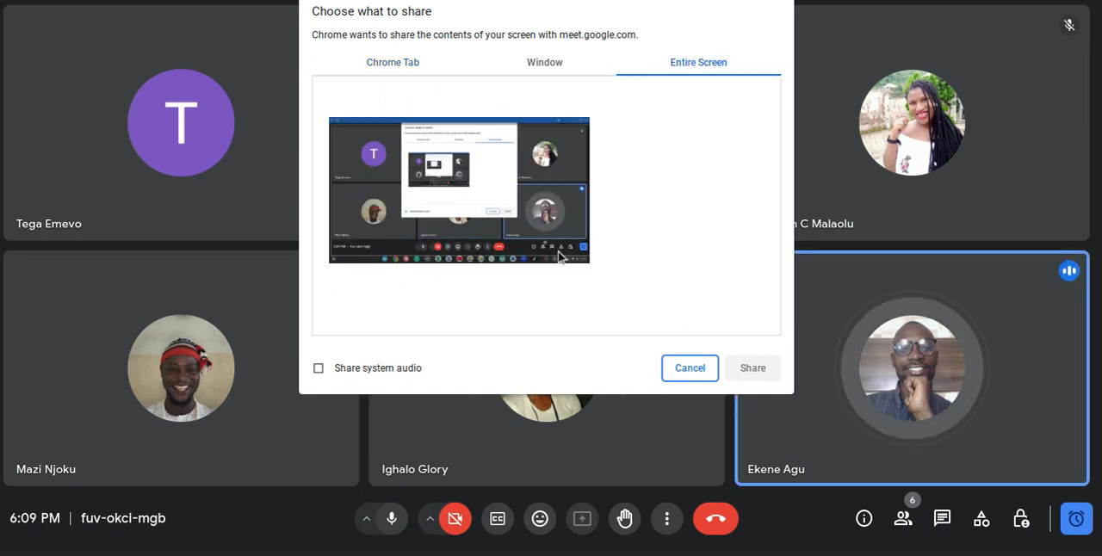
{"action": "left_click", "coordinate": [472, 221]}
{"action": "left_click", "coordinate": [768, 371]}
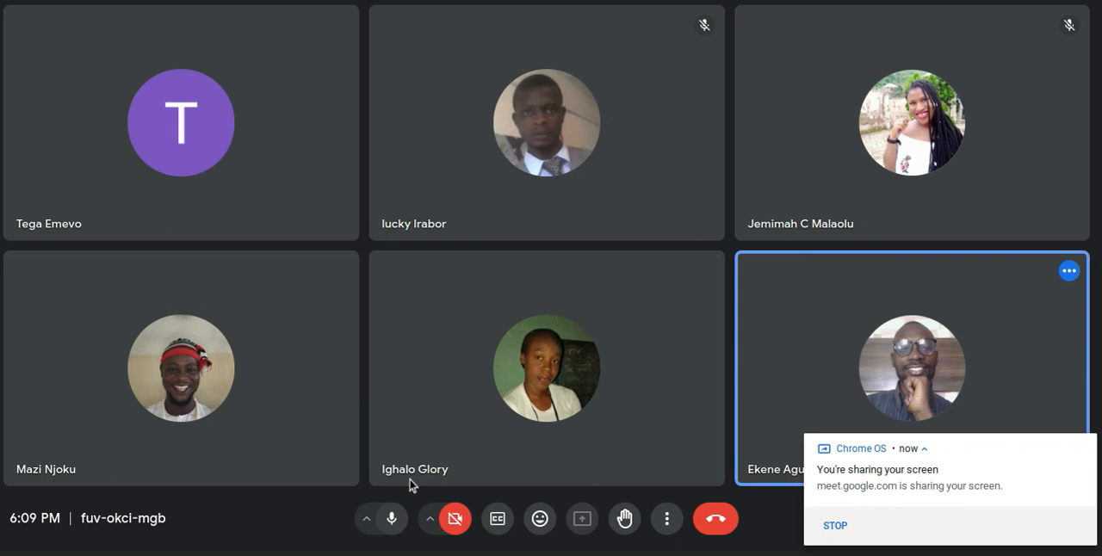
{"action": "key", "text": "alt+Tab"}
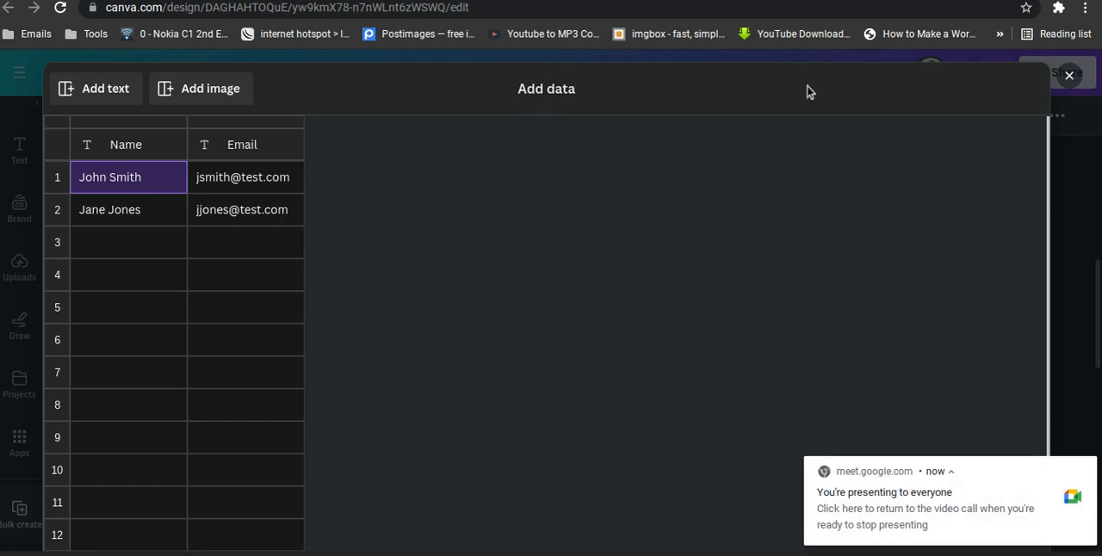
Close and reopen the manual data table, and clear the sample name and e-mail from row 1.
{"action": "left_click", "coordinate": [1069, 77]}
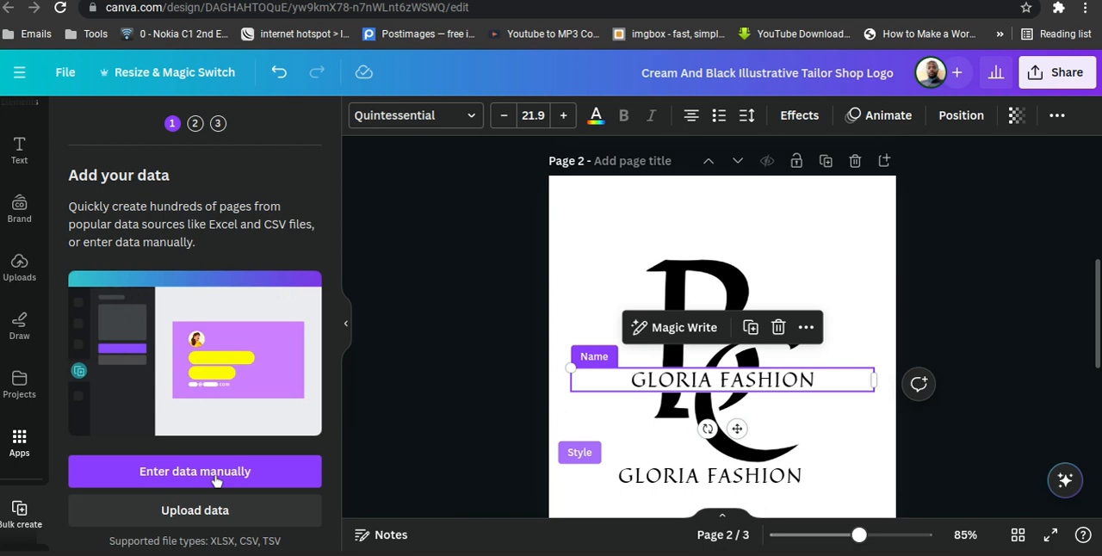
{"action": "left_click", "coordinate": [175, 480]}
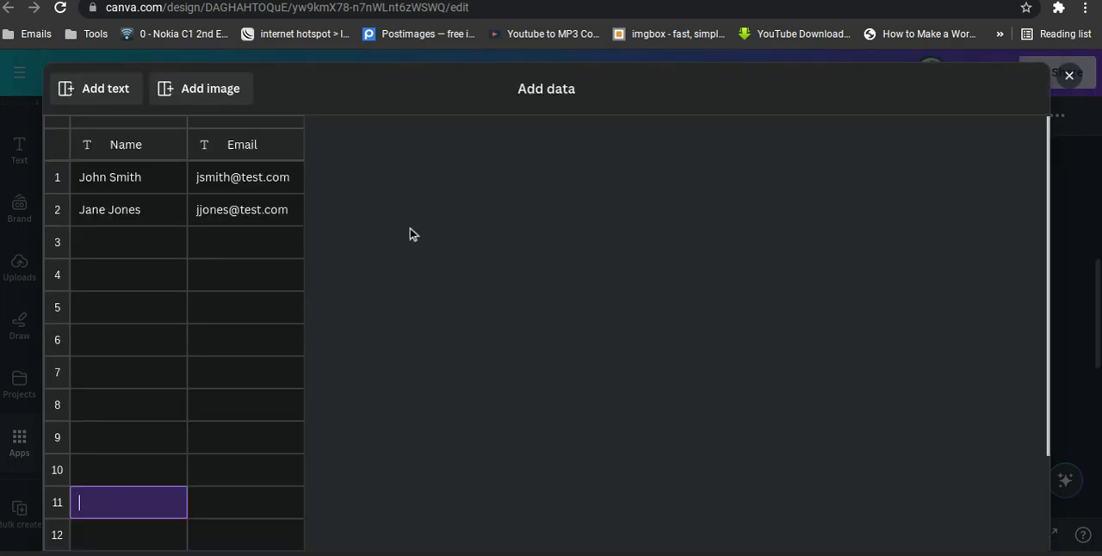
{"action": "left_click", "coordinate": [137, 182]}
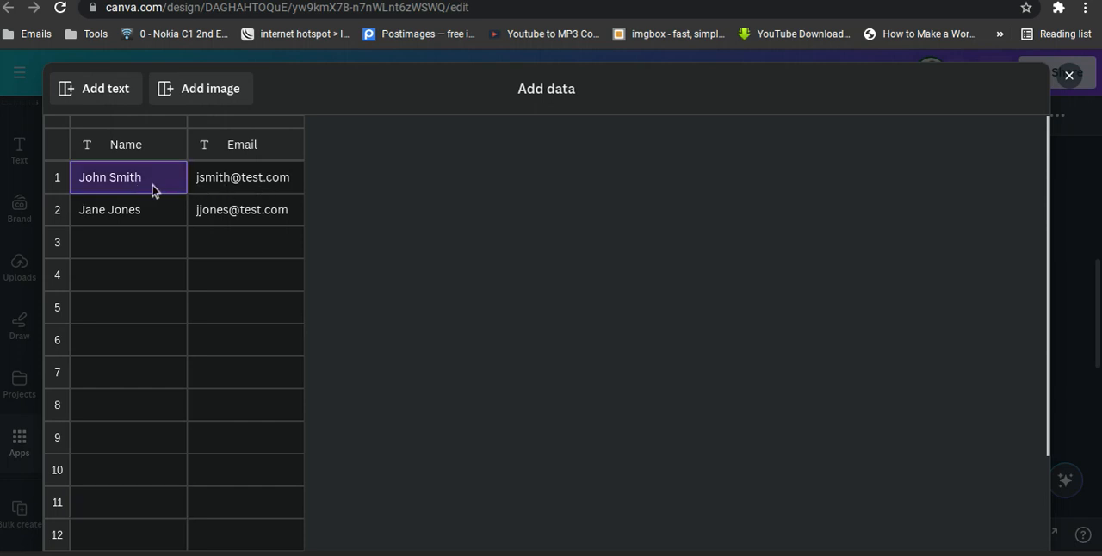
{"action": "key", "text": "BackSpace"}
{"action": "key", "text": "BackSpace"}
{"action": "key", "text": "BackSpace"}
{"action": "key", "text": "BackSpace"}
{"action": "key", "text": "BackSpace"}
{"action": "key", "text": "BackSpace"}
{"action": "key", "text": "BackSpace"}
{"action": "key", "text": "BackSpace"}
{"action": "key", "text": "BackSpace"}
{"action": "key", "text": "BackSpace"}
{"action": "left_click", "coordinate": [244, 182]}
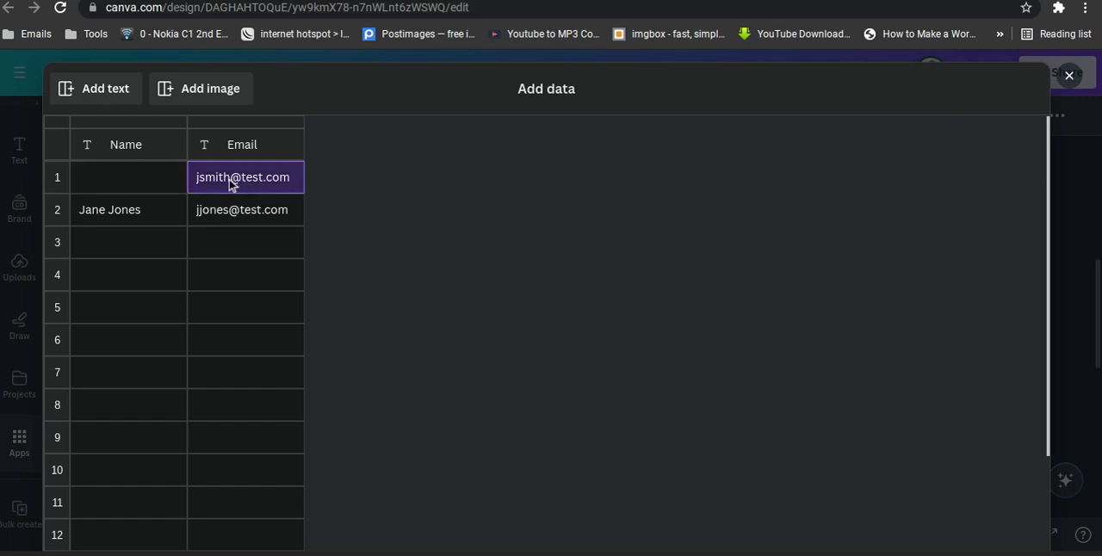
{"action": "key", "text": "BackSpace"}
{"action": "key", "text": "BackSpace"}
{"action": "key", "text": "BackSpace"}
{"action": "key", "text": "BackSpace"}
{"action": "key", "text": "BackSpace"}
{"action": "key", "text": "BackSpace"}
{"action": "key", "text": "BackSpace"}
{"action": "key", "text": "BackSpace"}
{"action": "key", "text": "BackSpace"}
{"action": "key", "text": "BackSpace"}
{"action": "key", "text": "BackSpace"}
{"action": "key", "text": "BackSpace"}
{"action": "key", "text": "BackSpace"}
{"action": "key", "text": "BackSpace"}
{"action": "key", "text": "BackSpace"}
Enter the first person's name in the Name cell of row 1.
{"action": "left_click", "coordinate": [145, 183]}
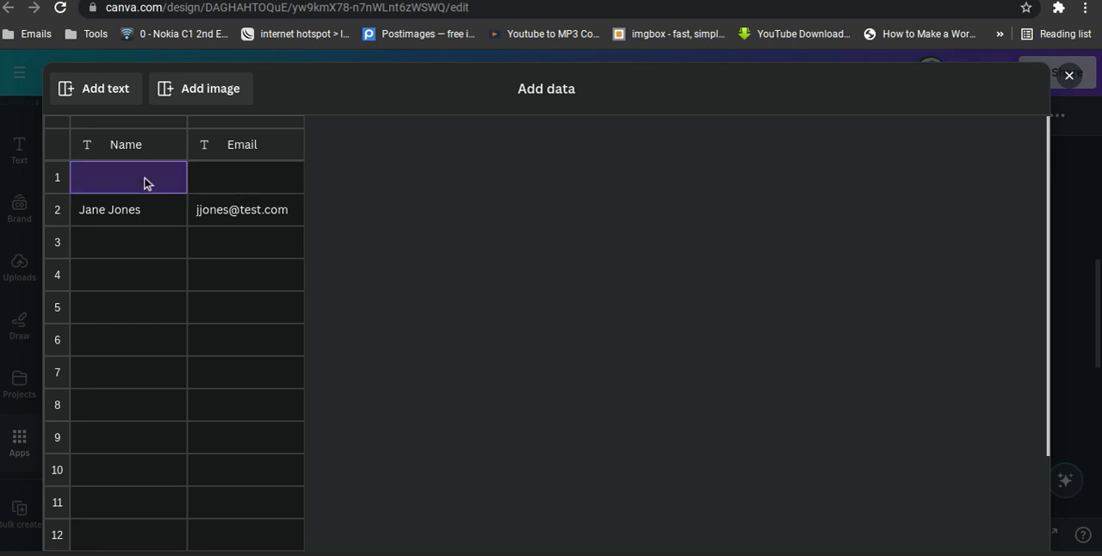
{"action": "type", "text": "lloria"}
{"action": "key", "text": "BackSpace"}
{"action": "key", "text": "BackSpace"}
{"action": "key", "text": "BackSpace"}
{"action": "key", "text": "BackSpace"}
{"action": "key", "text": "BackSpace"}
{"action": "key", "text": "BackSpace"}
{"action": "type", "text": "Gloria"}
Delete the Email column from the data table.
{"action": "left_click", "coordinate": [224, 177]}
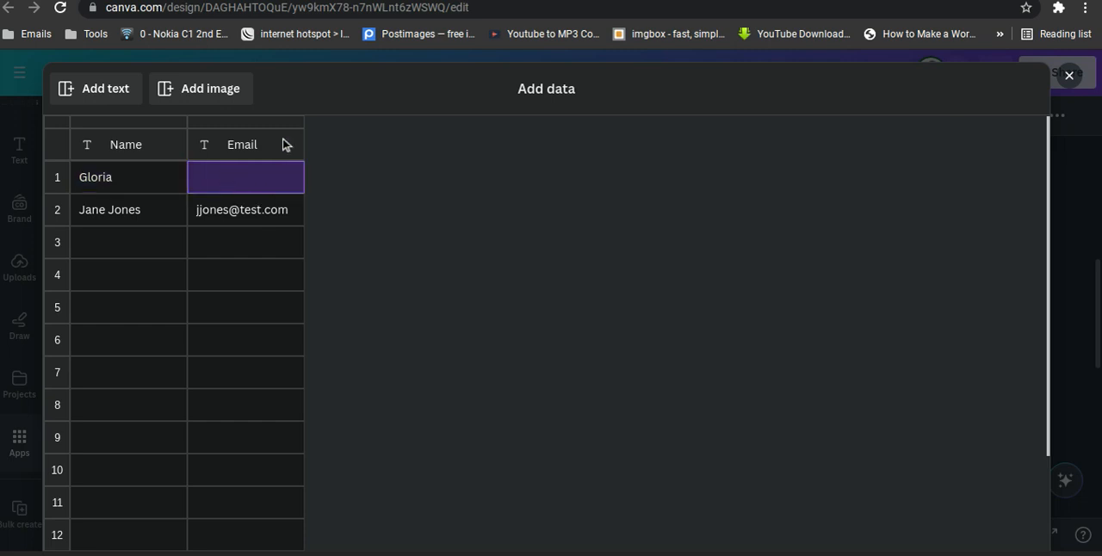
{"action": "left_click", "coordinate": [259, 146]}
{"action": "right_click", "coordinate": [259, 145]}
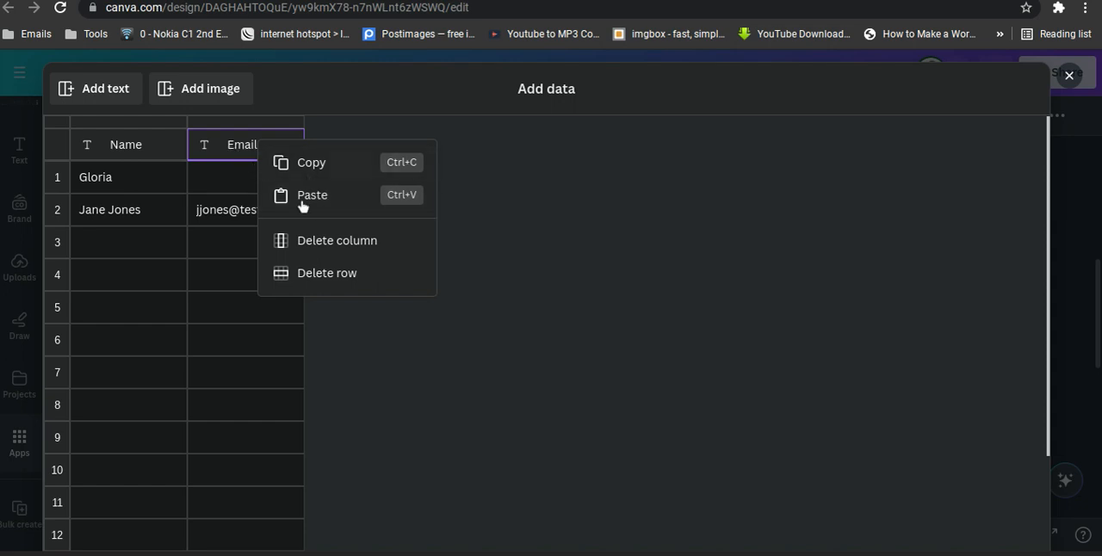
{"action": "left_click", "coordinate": [332, 249]}
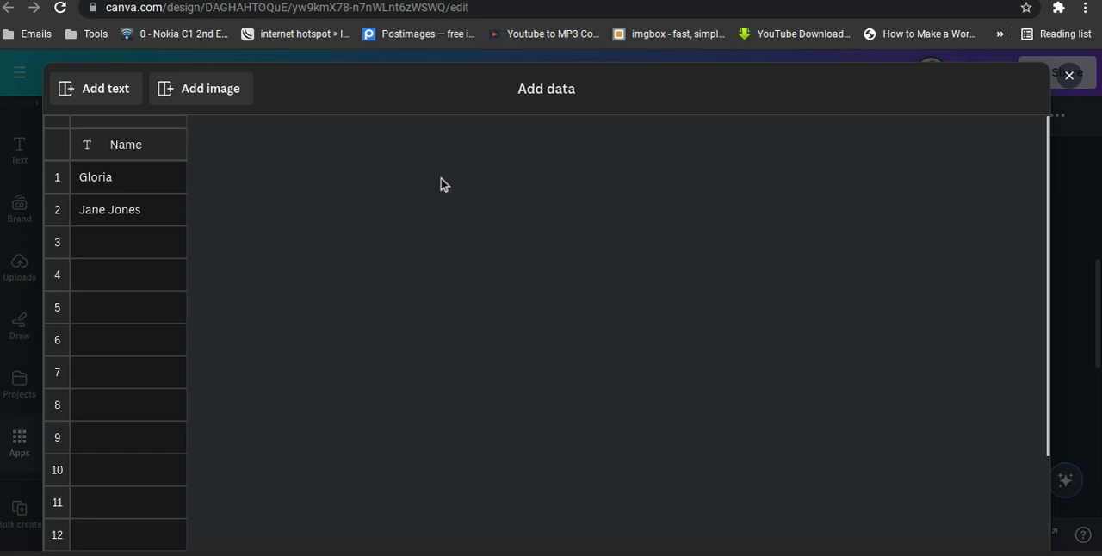
Add a text column titled Style and an Image column to the data table.
{"action": "left_click", "coordinate": [118, 89]}
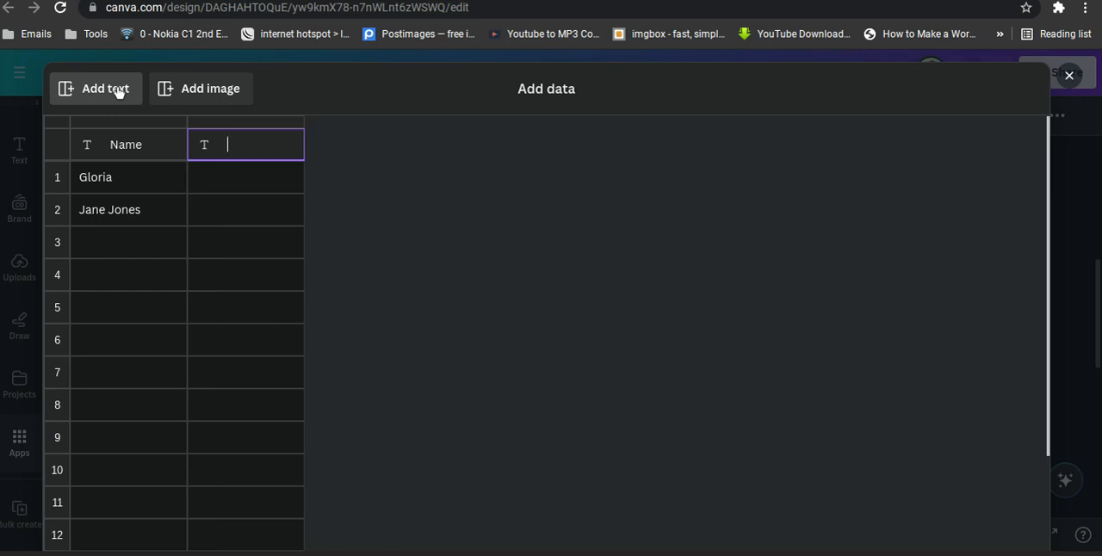
{"action": "type", "text": "Stylr"}
{"action": "key", "text": "BackSpace"}
{"action": "type", "text": "e"}
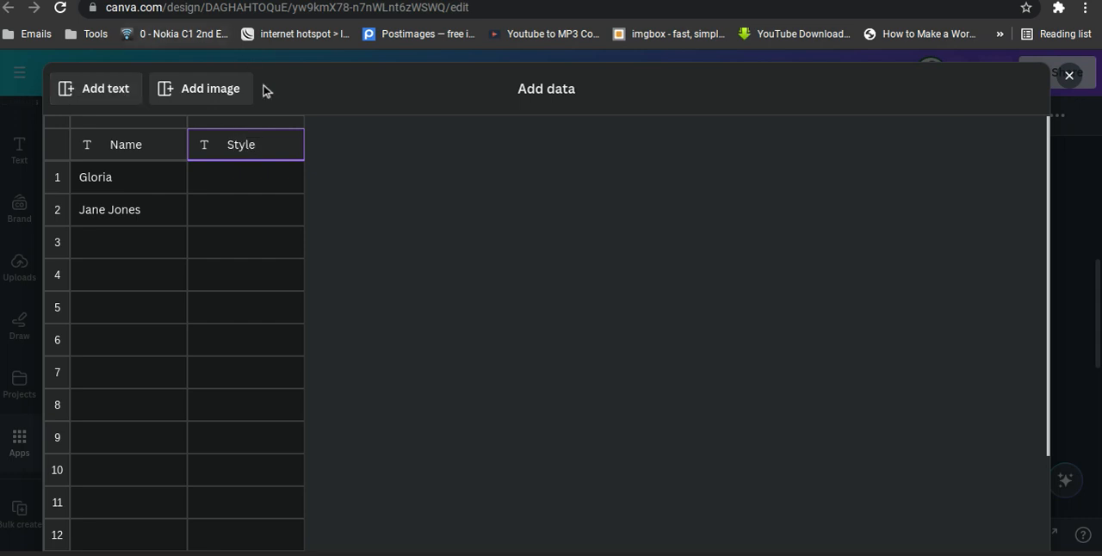
{"action": "left_click", "coordinate": [232, 96]}
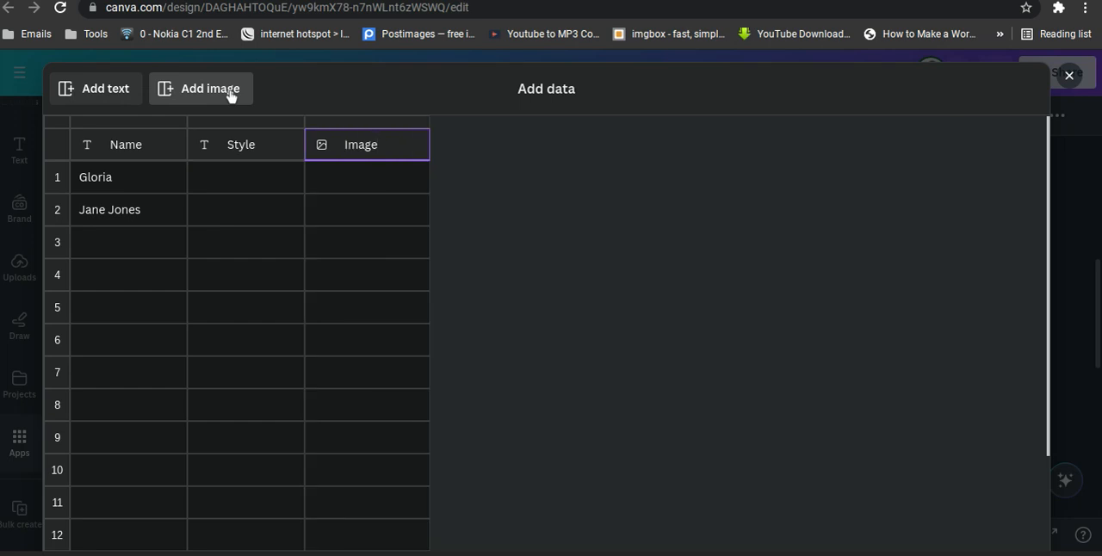
Replace the sample name in row 2 with the second person's name.
{"action": "left_click", "coordinate": [150, 208]}
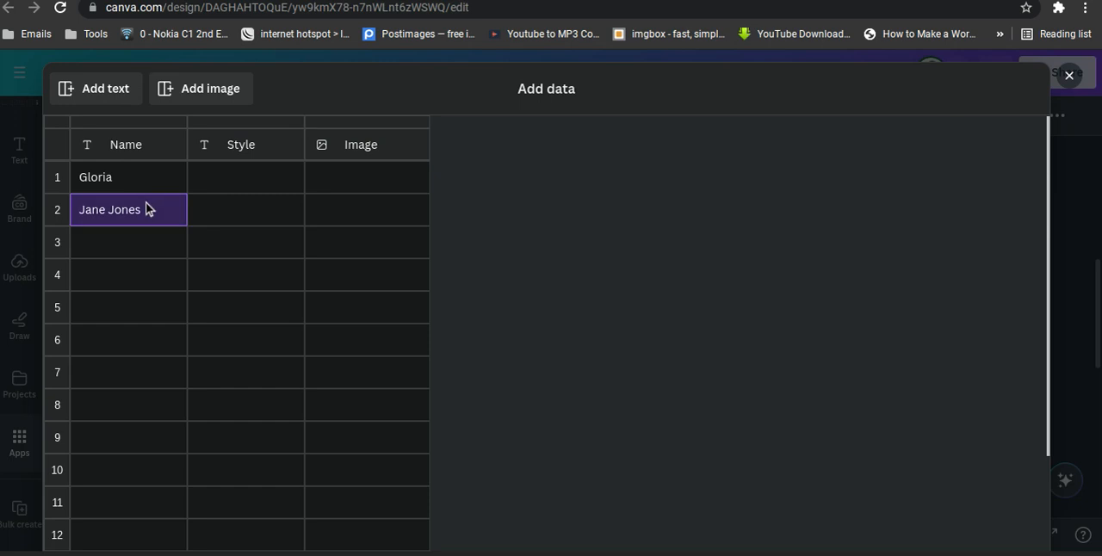
{"action": "left_click", "coordinate": [142, 216]}
{"action": "key", "text": "BackSpace"}
{"action": "key", "text": "BackSpace"}
{"action": "key", "text": "BackSpace"}
{"action": "key", "text": "BackSpace"}
{"action": "key", "text": "BackSpace"}
{"action": "key", "text": "BackSpace"}
{"action": "key", "text": "BackSpace"}
{"action": "key", "text": "BackSpace"}
{"action": "key", "text": "BackSpace"}
{"action": "key", "text": "BackSpace"}
{"action": "type", "text": "Max"}
{"action": "type", "text": "i"}
Fill the Style column with Ashoebi in row 1 and Egungun in row 2.
{"action": "left_click", "coordinate": [248, 183]}
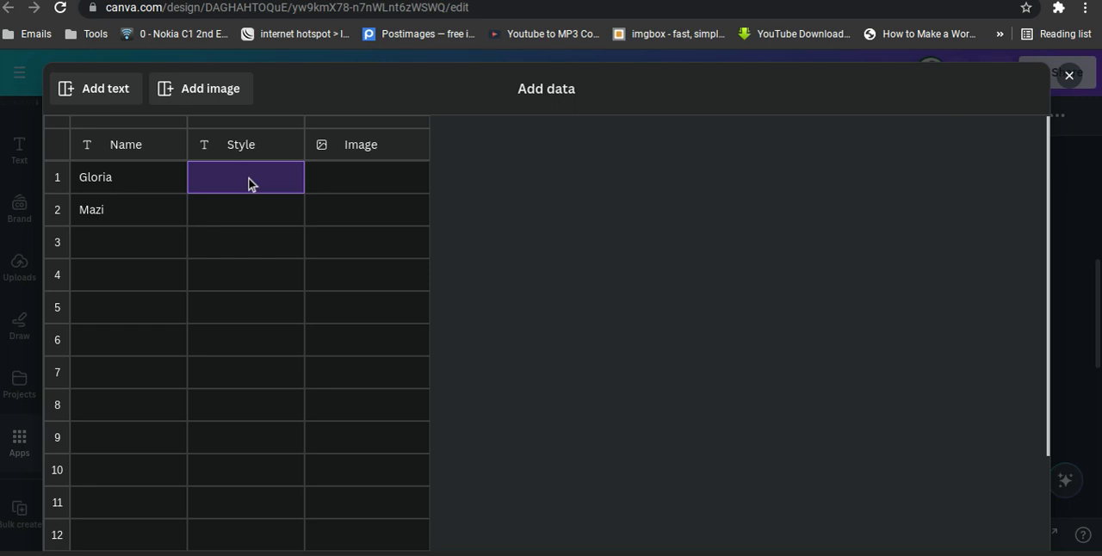
{"action": "type", "text": "Ashoebi"}
{"action": "left_click", "coordinate": [223, 208]}
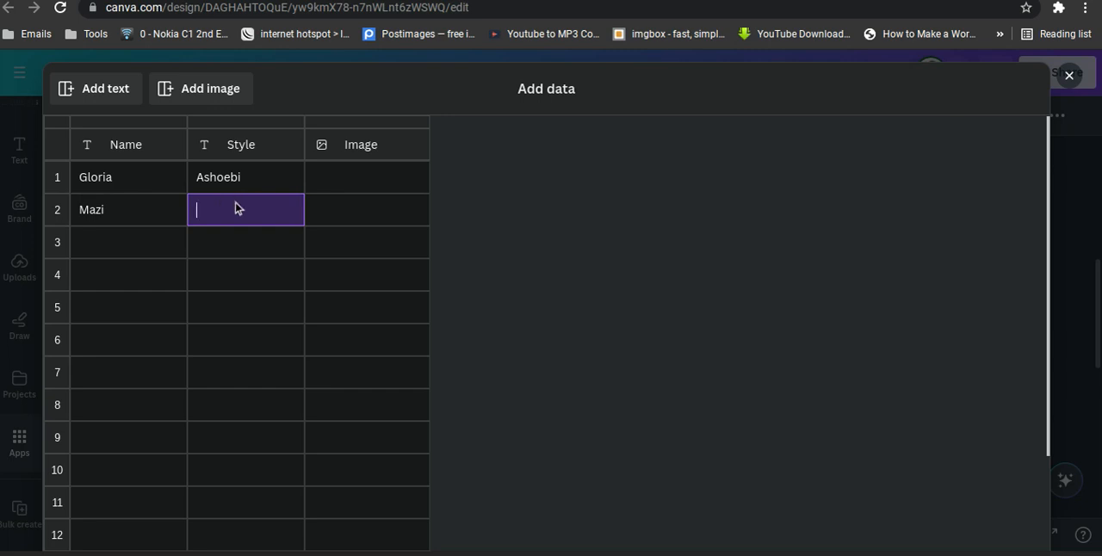
{"action": "type", "text": "Egungun"}
{"action": "left_click", "coordinate": [103, 254]}
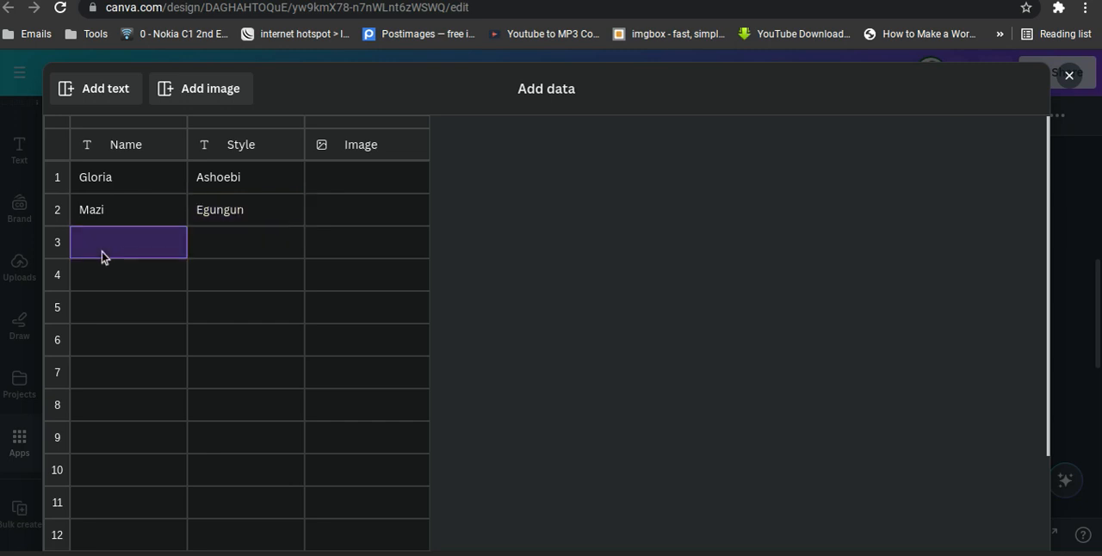
{"action": "scroll", "coordinate": [164, 312], "scroll_direction": "down", "scroll_amount": 5}
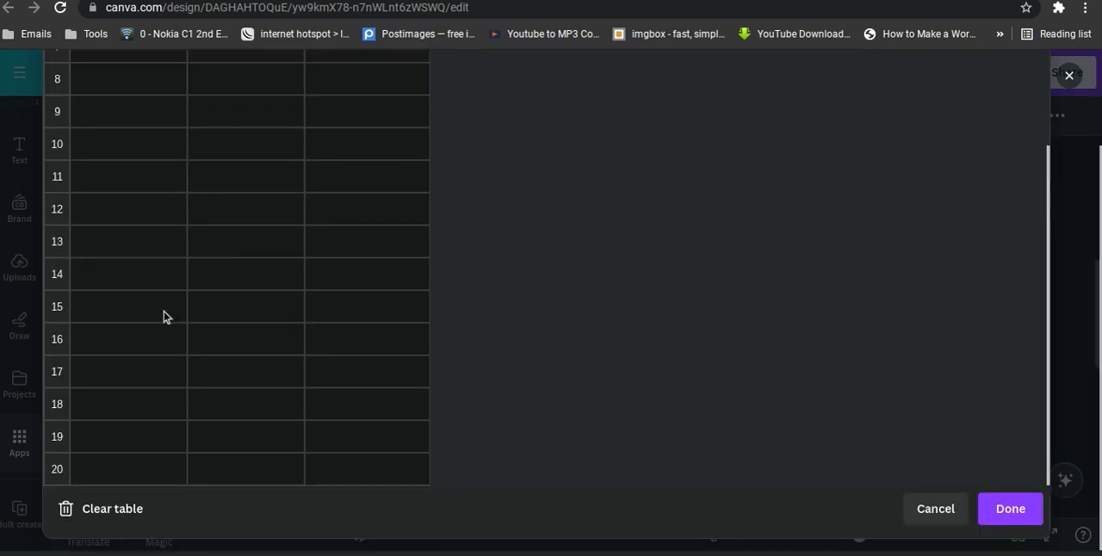
{"action": "scroll", "coordinate": [164, 312], "scroll_direction": "up", "scroll_amount": 2}
{"action": "scroll", "coordinate": [164, 312], "scroll_direction": "down", "scroll_amount": 2}
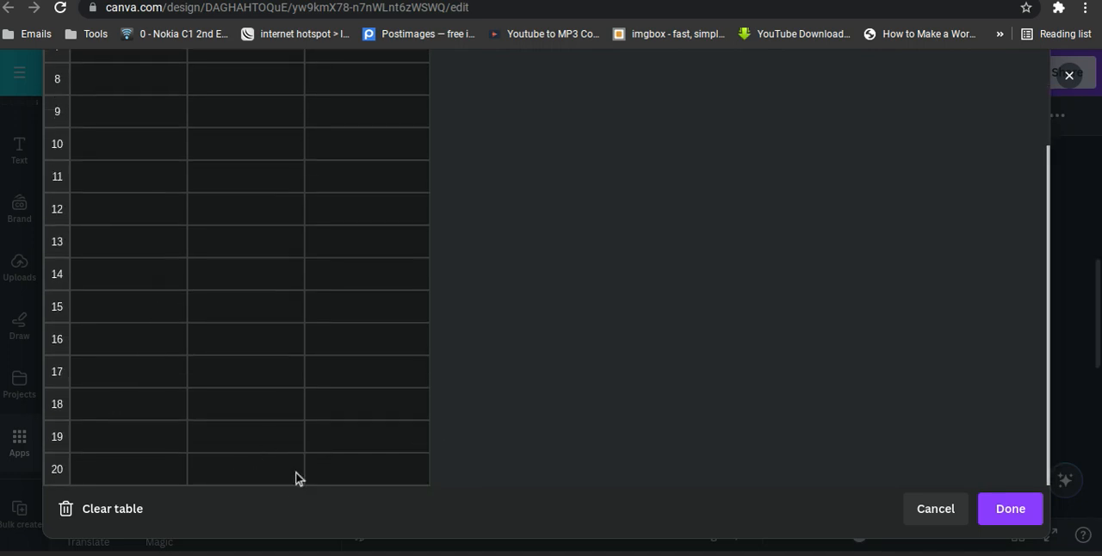
{"action": "scroll", "coordinate": [145, 448], "scroll_direction": "up", "scroll_amount": 4}
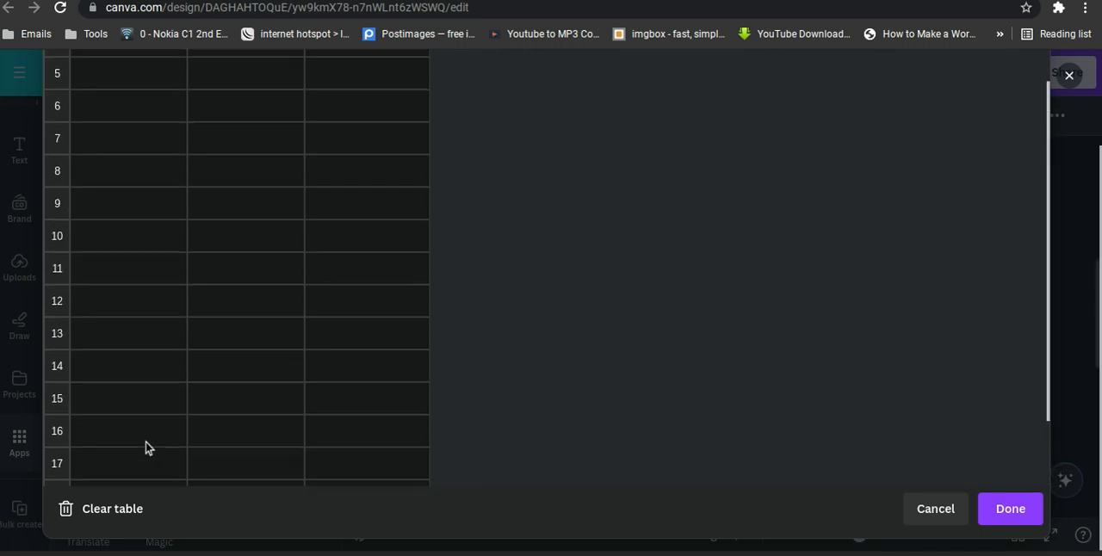
{"action": "scroll", "coordinate": [272, 290], "scroll_direction": "up", "scroll_amount": 2}
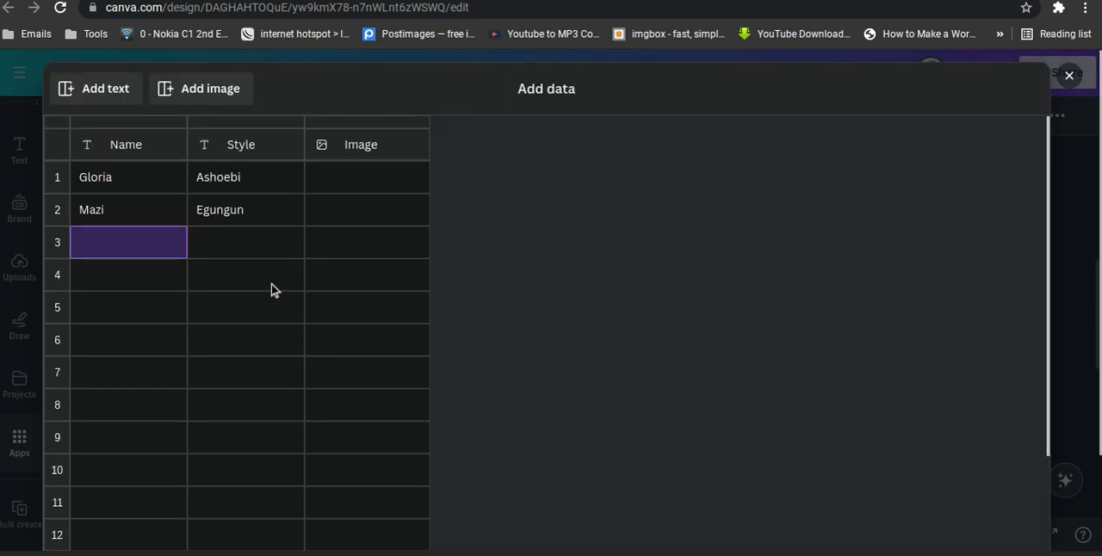
Fill the Image column with the WhatsApp Image 2024-05-31 photo in row 1 and Desire - 2 in row 2.
{"action": "left_click", "coordinate": [397, 183]}
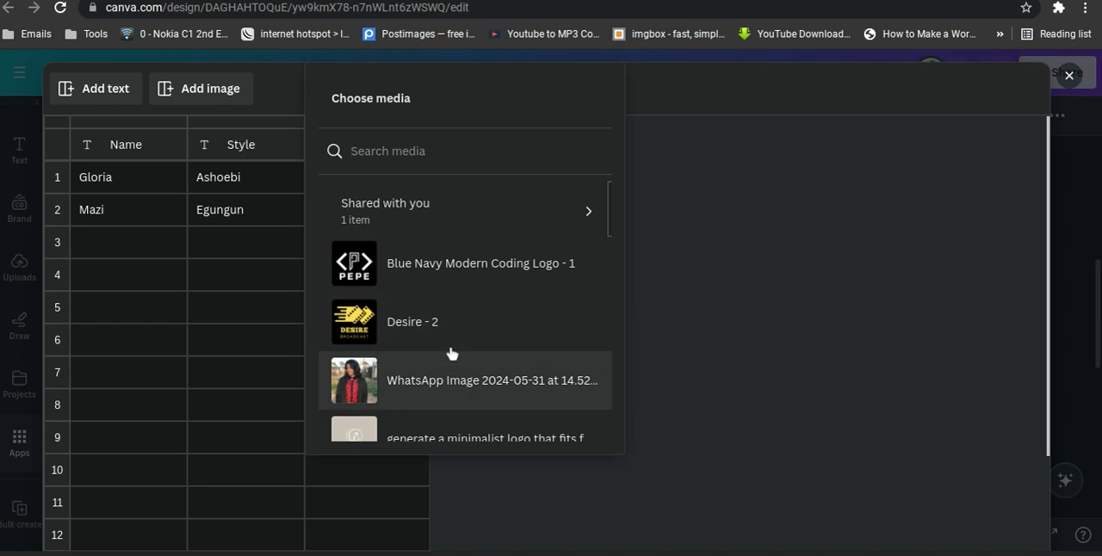
{"action": "left_click", "coordinate": [429, 388]}
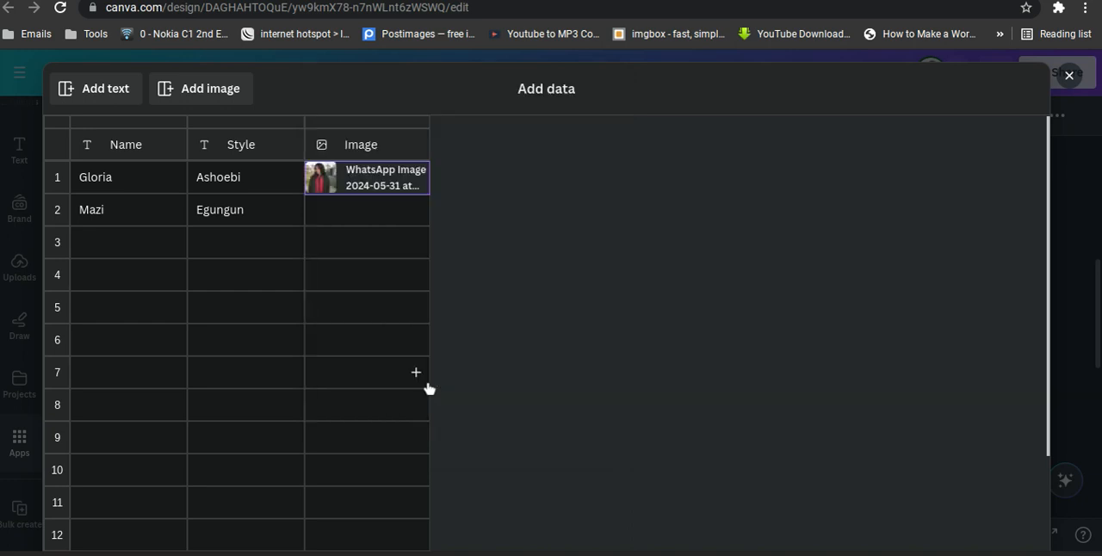
{"action": "left_click", "coordinate": [356, 210]}
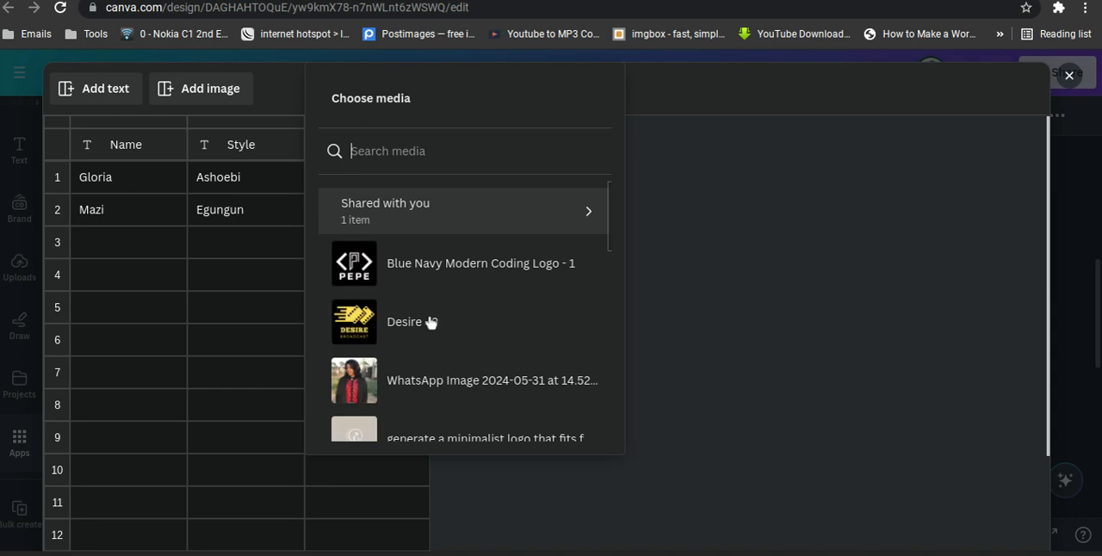
{"action": "scroll", "coordinate": [419, 331], "scroll_direction": "down", "scroll_amount": 3}
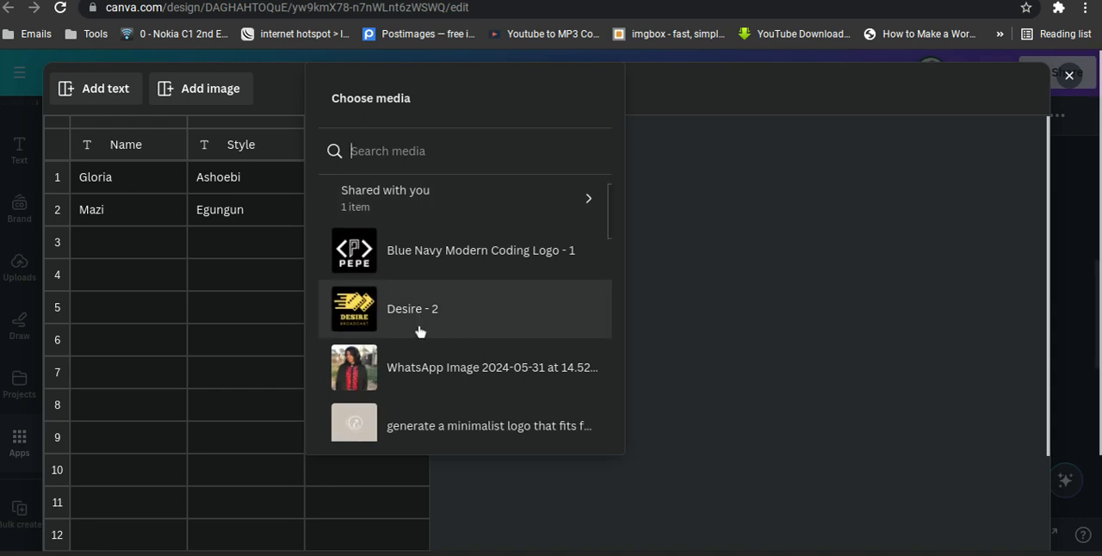
{"action": "scroll", "coordinate": [420, 331], "scroll_direction": "up", "scroll_amount": 3}
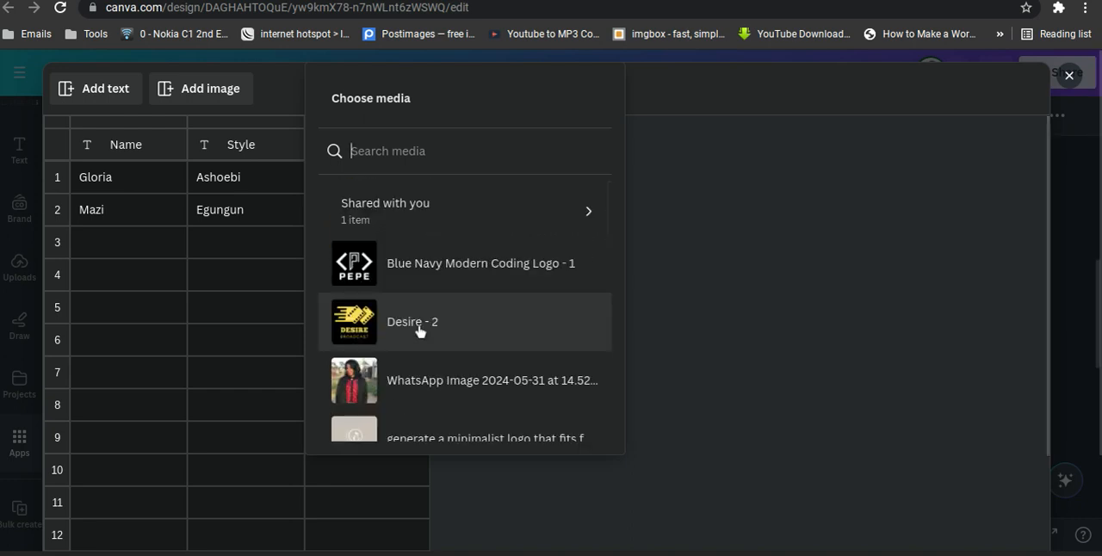
{"action": "left_click", "coordinate": [419, 324]}
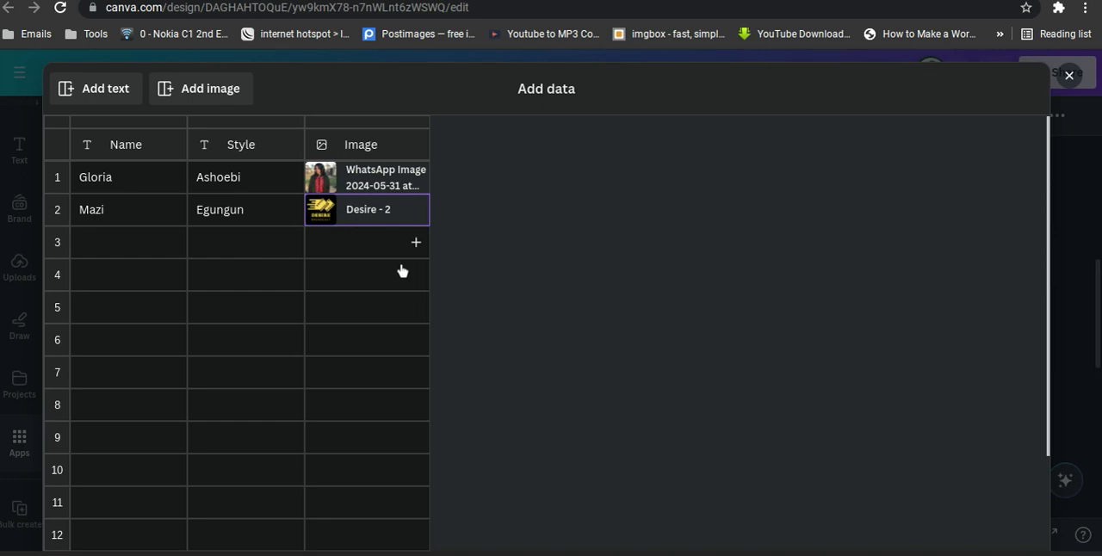
{"action": "scroll", "coordinate": [405, 273], "scroll_direction": "down", "scroll_amount": 3}
{"action": "scroll", "coordinate": [732, 370], "scroll_direction": "down", "scroll_amount": 2}
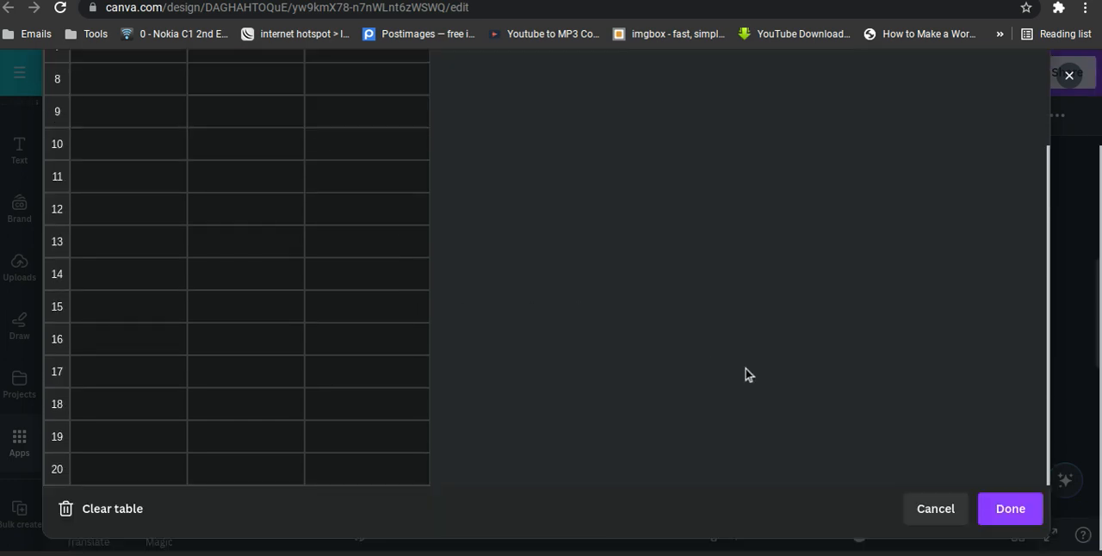
Save the manually entered Name, Style and Image data table.
{"action": "left_click", "coordinate": [1007, 508]}
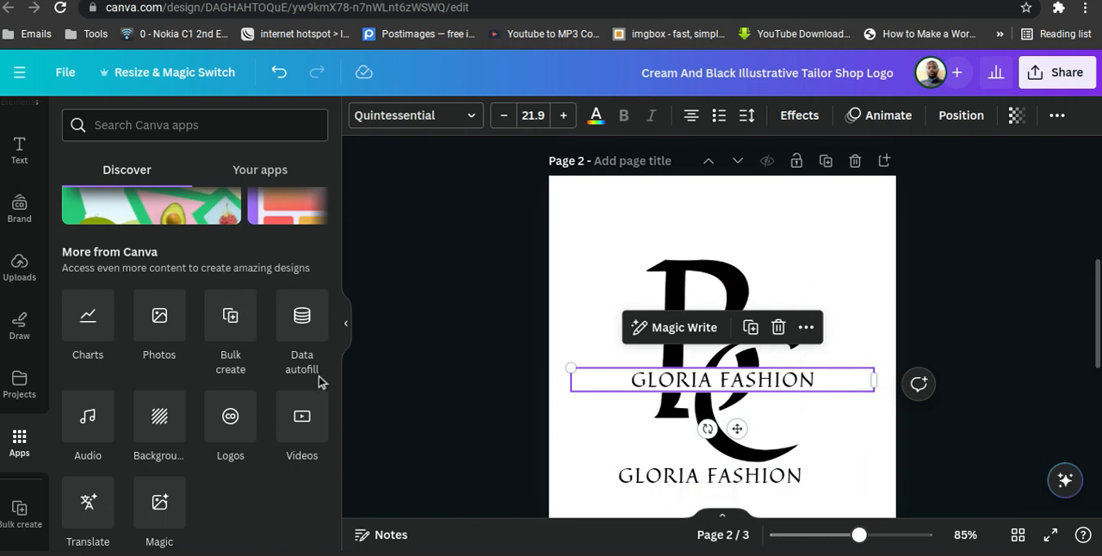
{"action": "scroll", "coordinate": [293, 383], "scroll_direction": "up", "scroll_amount": 10}
{"action": "scroll", "coordinate": [264, 384], "scroll_direction": "down", "scroll_amount": 10}
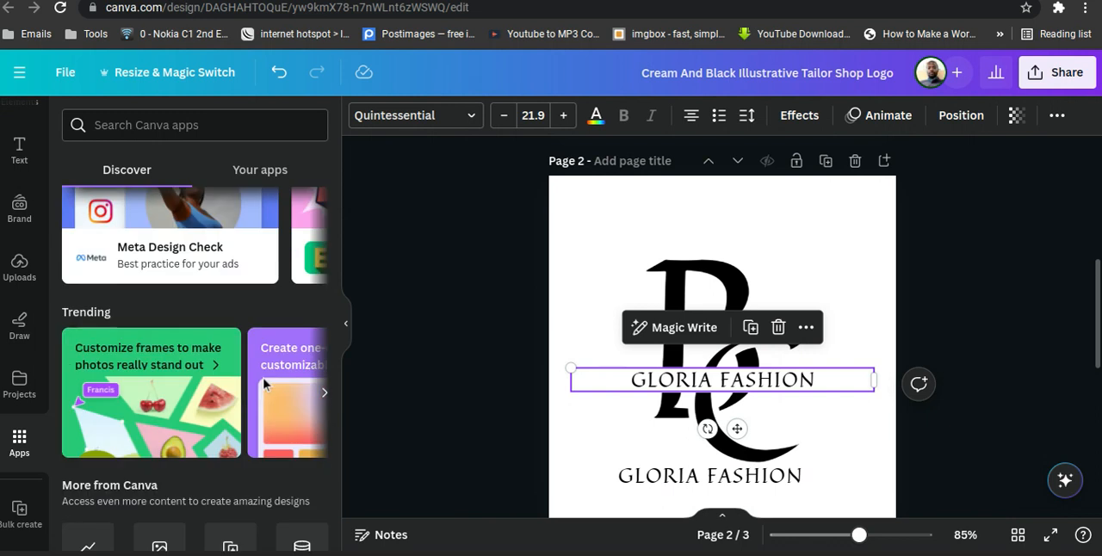
{"action": "scroll", "coordinate": [265, 384], "scroll_direction": "down", "scroll_amount": 3}
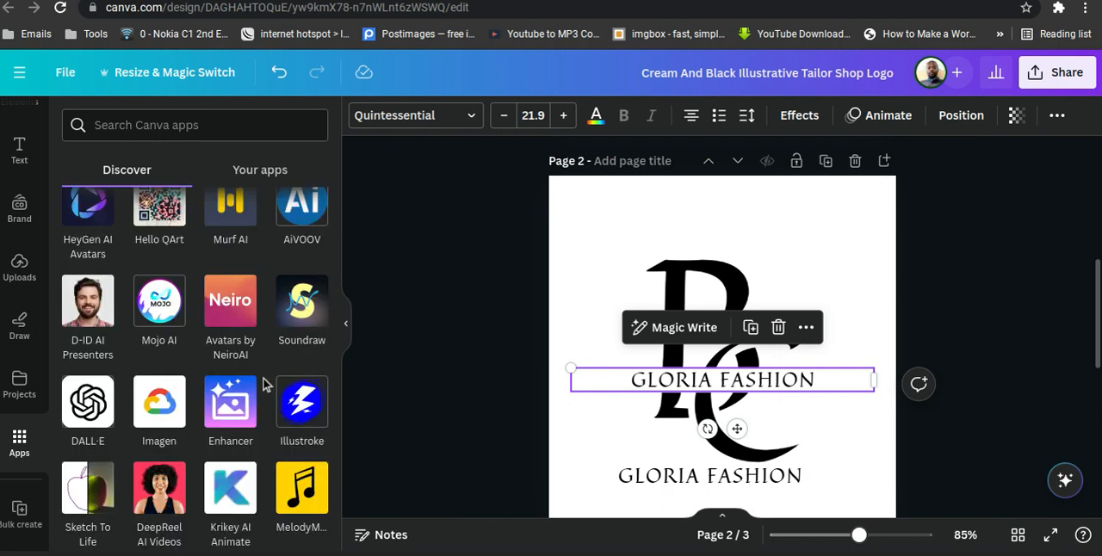
{"action": "scroll", "coordinate": [266, 385], "scroll_direction": "up", "scroll_amount": 2}
{"action": "scroll", "coordinate": [264, 384], "scroll_direction": "up", "scroll_amount": 8}
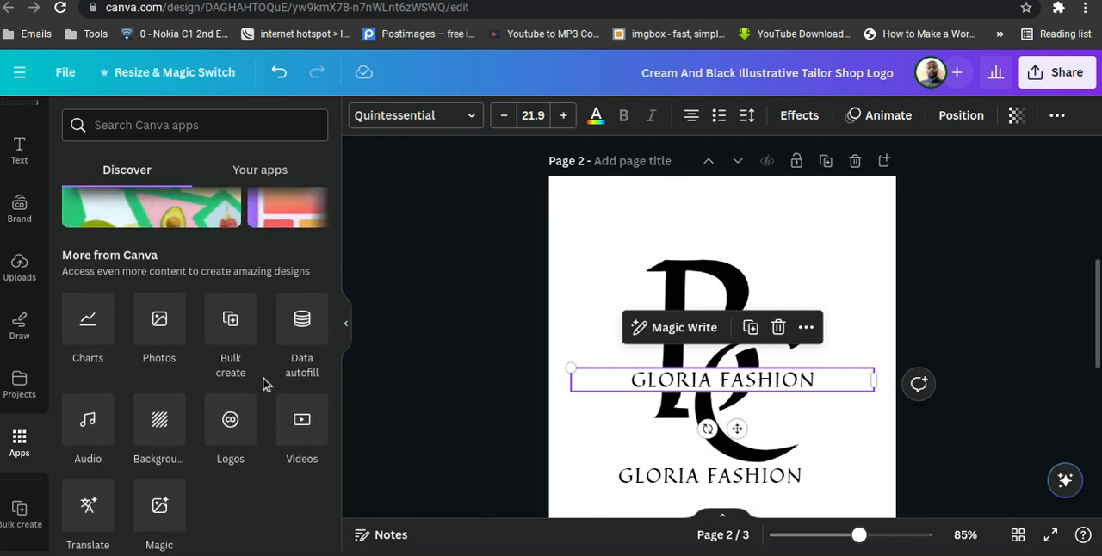
{"action": "scroll", "coordinate": [264, 385], "scroll_direction": "up", "scroll_amount": 2}
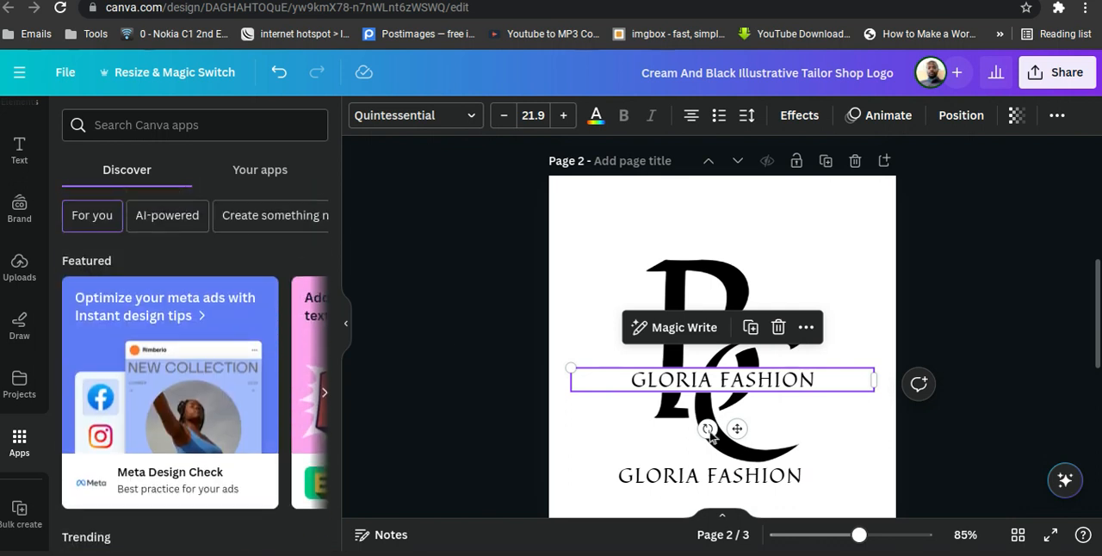
{"action": "left_click", "coordinate": [720, 272]}
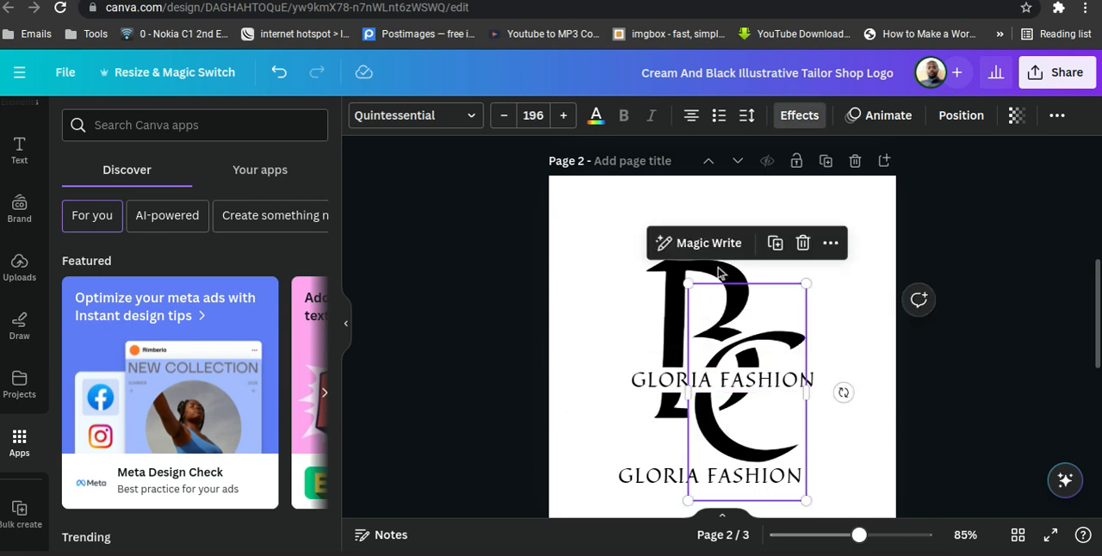
{"action": "left_click", "coordinate": [659, 293]}
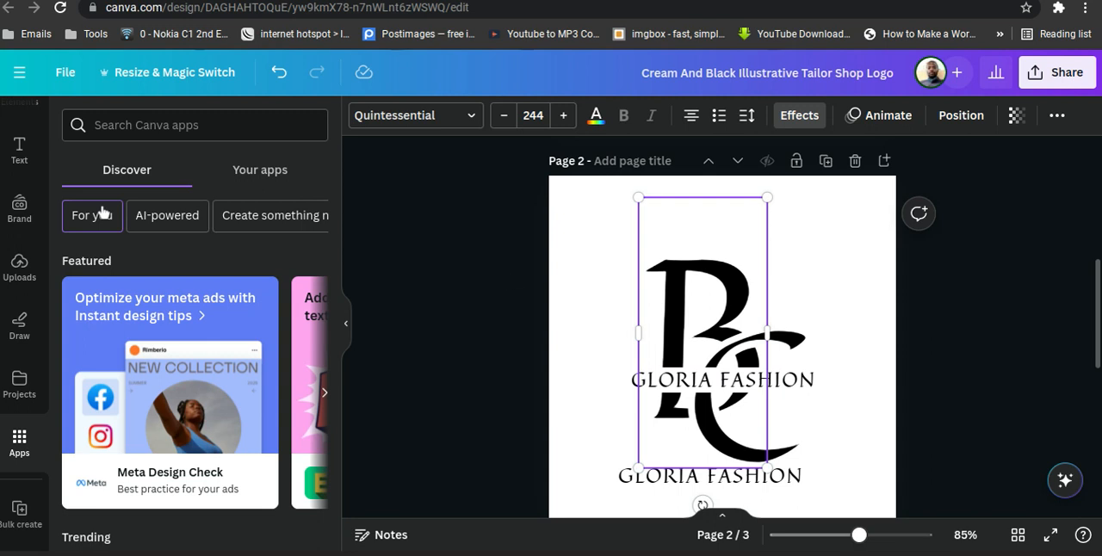
Add the plain circular frame from the "g frame" element results to page 2.
{"action": "scroll", "coordinate": [9, 222], "scroll_direction": "up", "scroll_amount": 1}
{"action": "scroll", "coordinate": [9, 222], "scroll_direction": "up", "scroll_amount": 2}
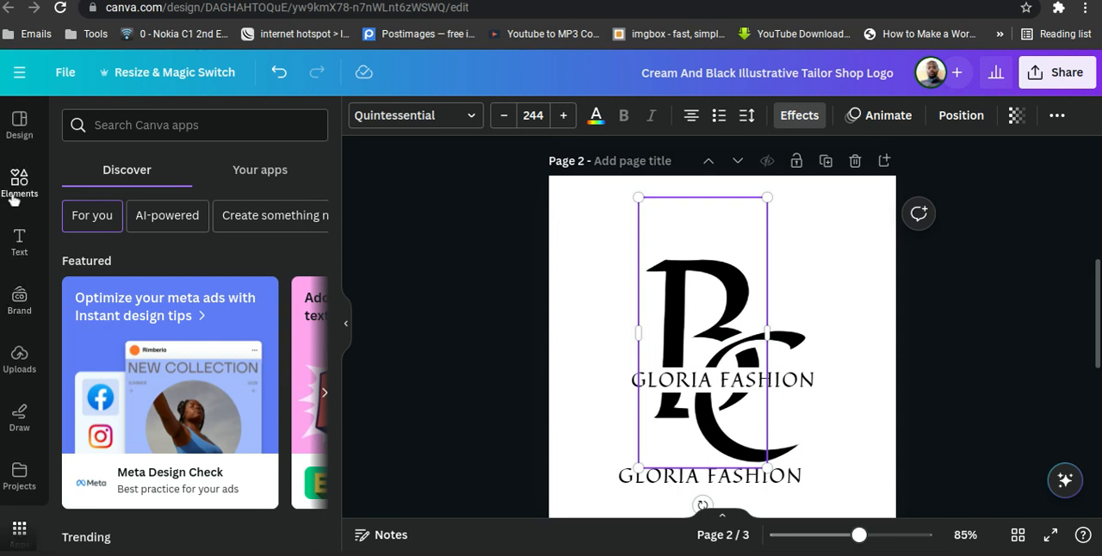
{"action": "left_click", "coordinate": [13, 200]}
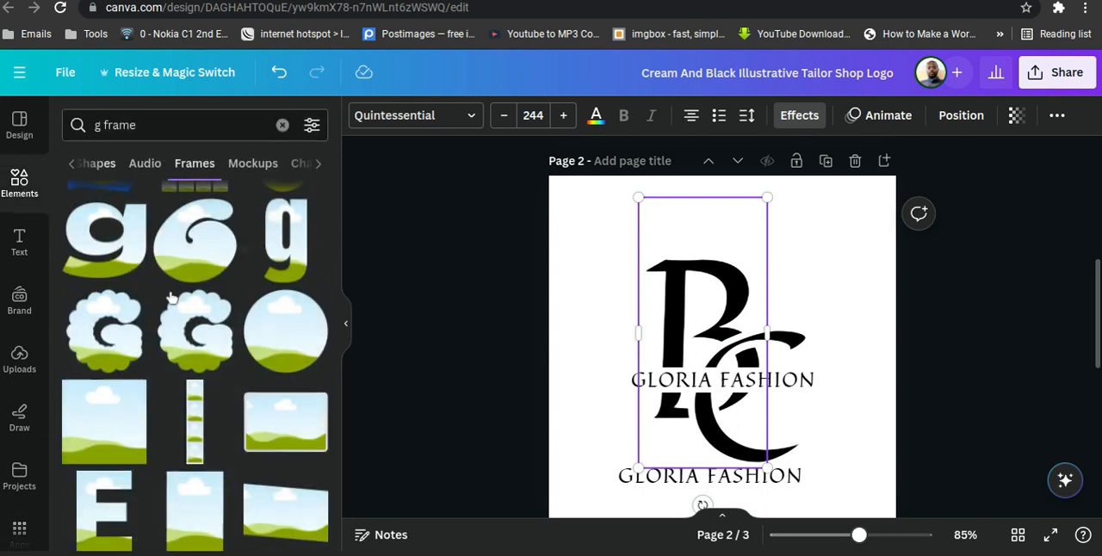
{"action": "scroll", "coordinate": [170, 297], "scroll_direction": "up", "scroll_amount": 1}
{"action": "scroll", "coordinate": [170, 297], "scroll_direction": "up", "scroll_amount": 3}
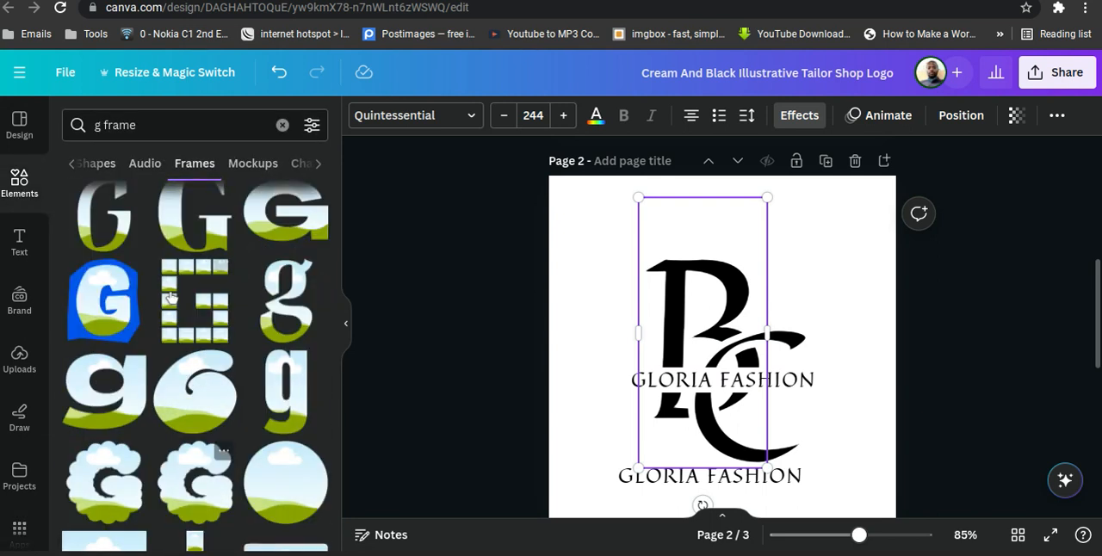
{"action": "left_click", "coordinate": [289, 474]}
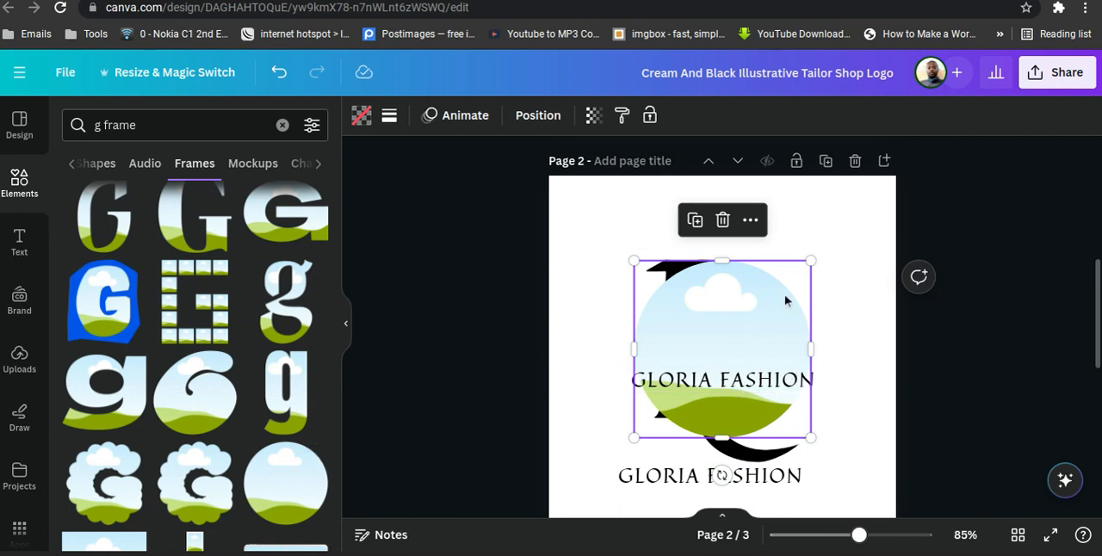
Shrink the circular frame and place it in the upper-right corner of page 2, just inside the page edge.
{"action": "left_click_drag", "start_coordinate": [785, 296], "coordinate": [846, 210]}
{"action": "left_click_drag", "start_coordinate": [726, 325], "coordinate": [841, 299]}
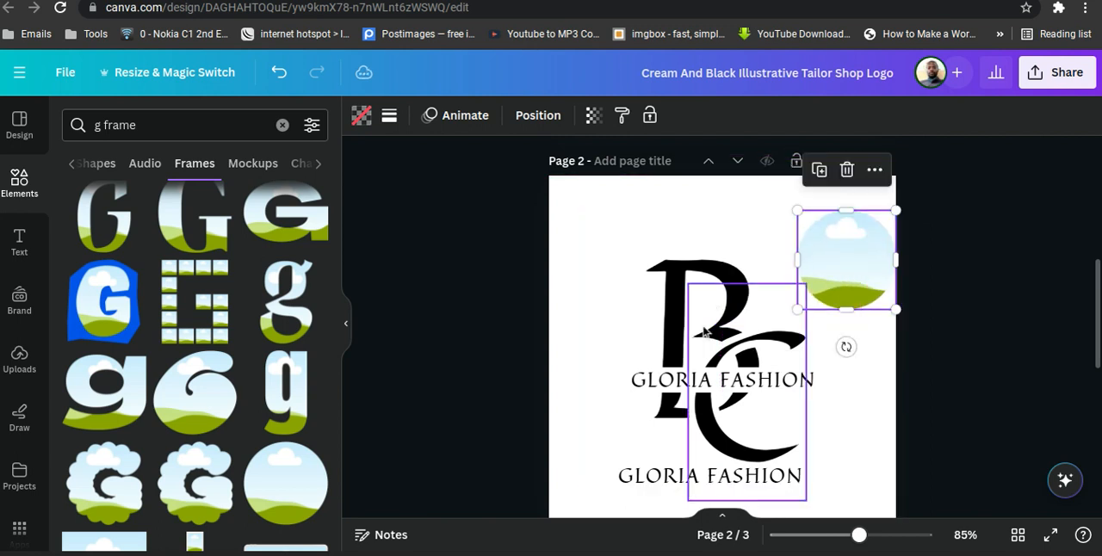
{"action": "left_click", "coordinate": [954, 276]}
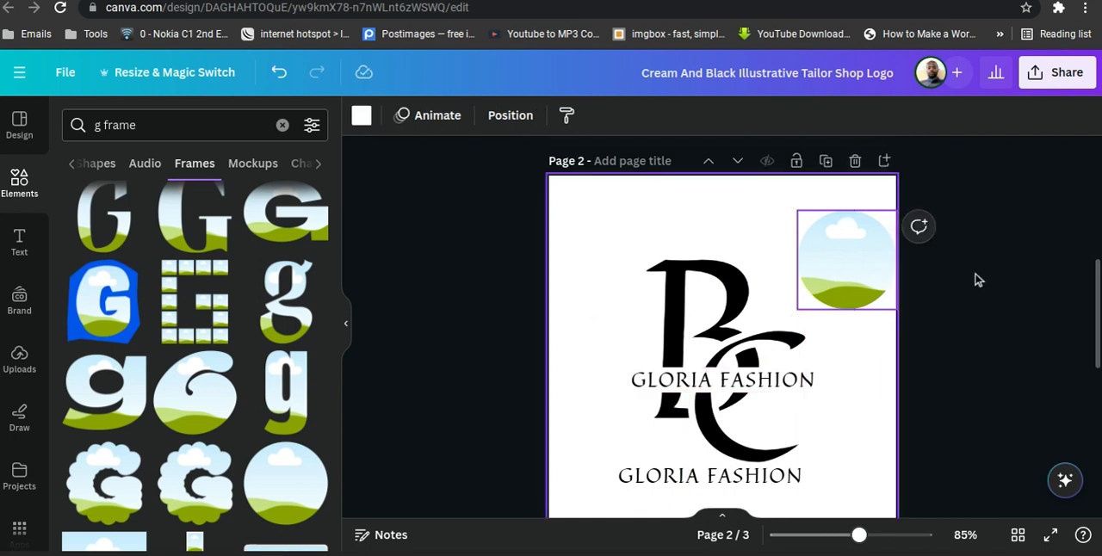
{"action": "left_click", "coordinate": [995, 290]}
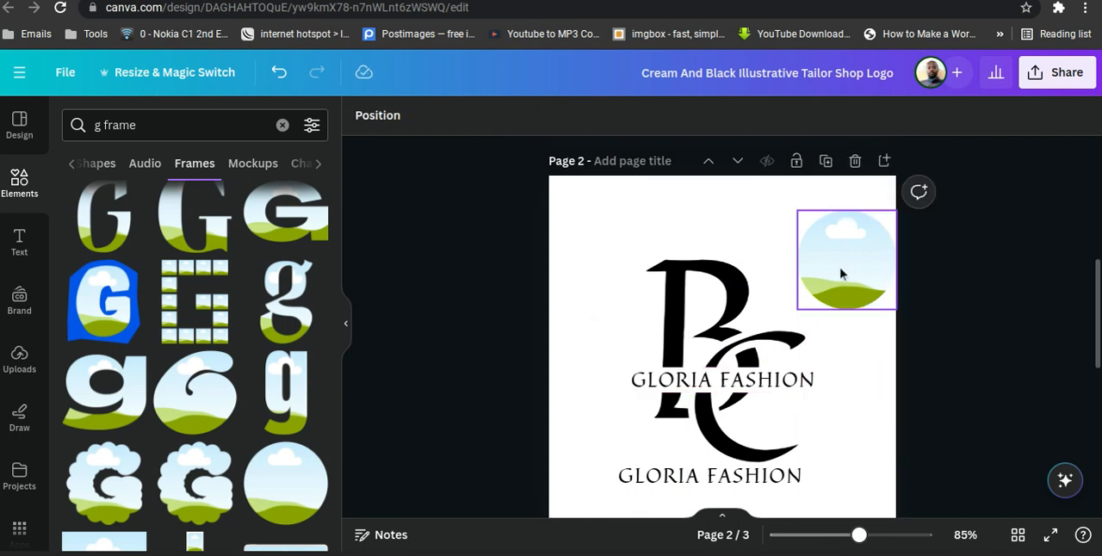
{"action": "left_click_drag", "start_coordinate": [827, 269], "coordinate": [823, 268]}
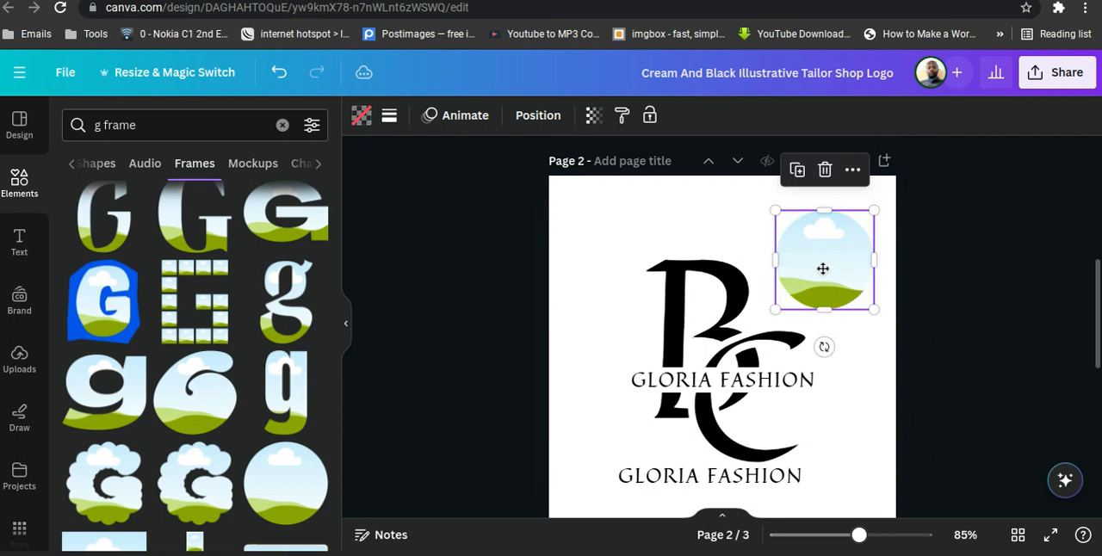
{"action": "left_click", "coordinate": [981, 285]}
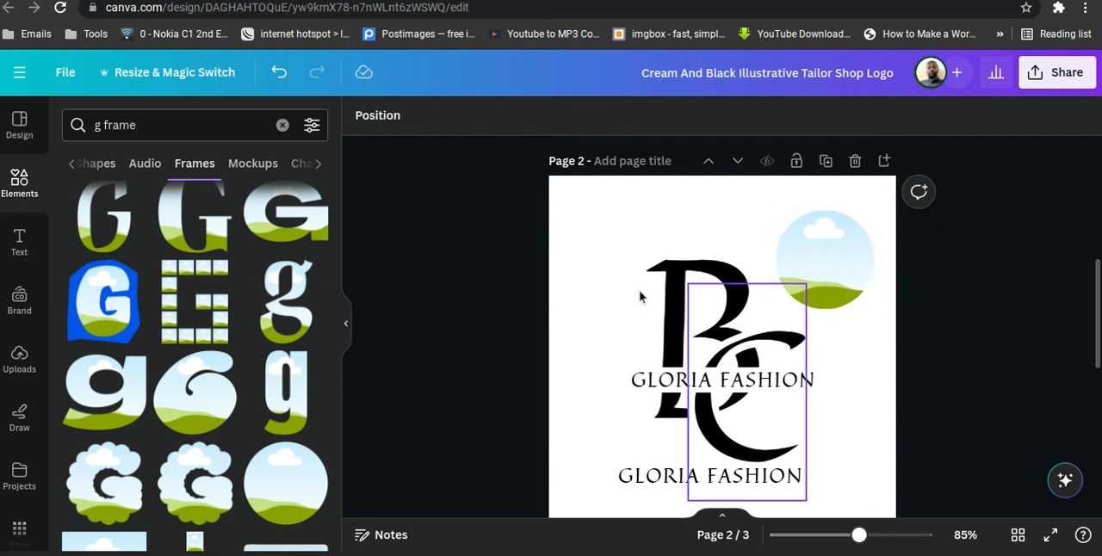
Connect the circular frame on page 2 to the Image data field in Bulk create.
{"action": "scroll", "coordinate": [26, 482], "scroll_direction": "down", "scroll_amount": 3}
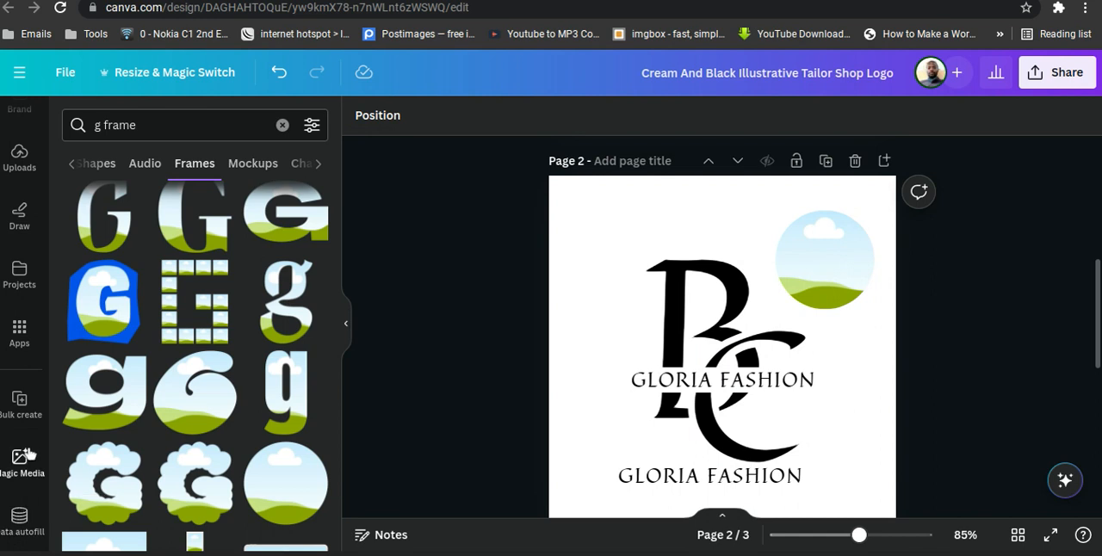
{"action": "left_click", "coordinate": [25, 401]}
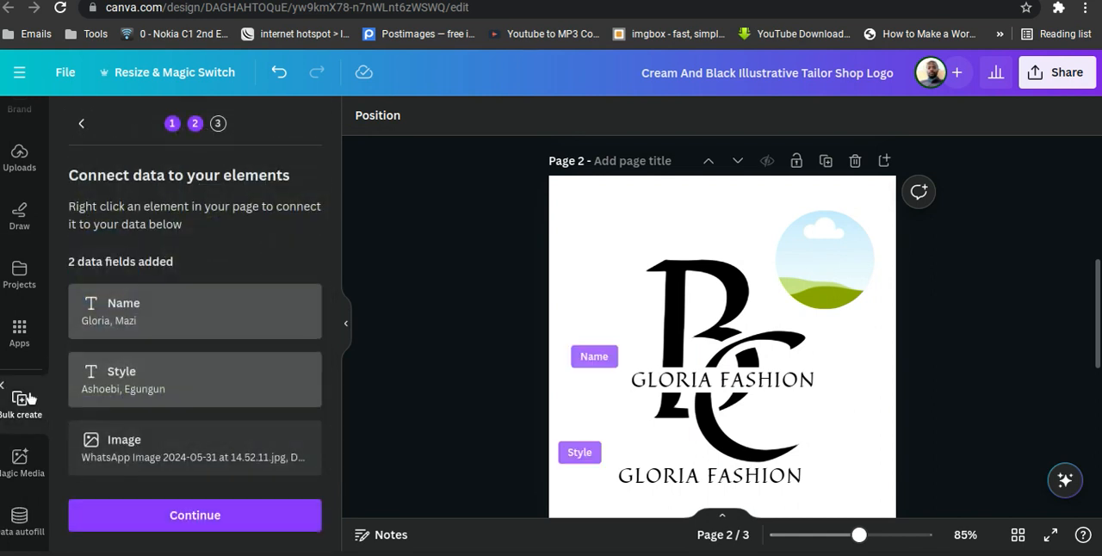
{"action": "scroll", "coordinate": [197, 305], "scroll_direction": "down", "scroll_amount": 1}
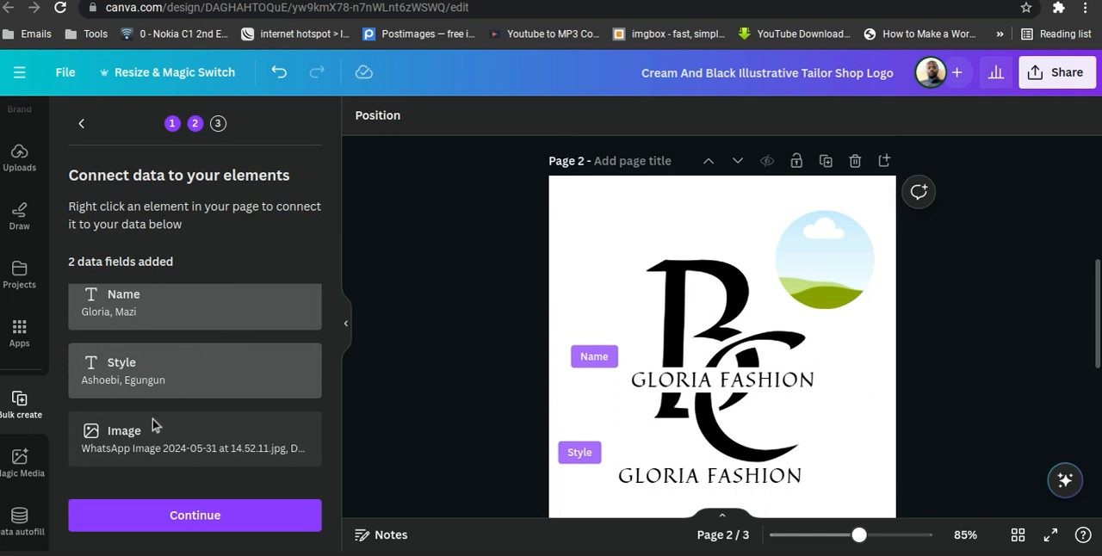
{"action": "right_click", "coordinate": [828, 271]}
{"action": "mouse_move", "coordinate": [829, 274]}
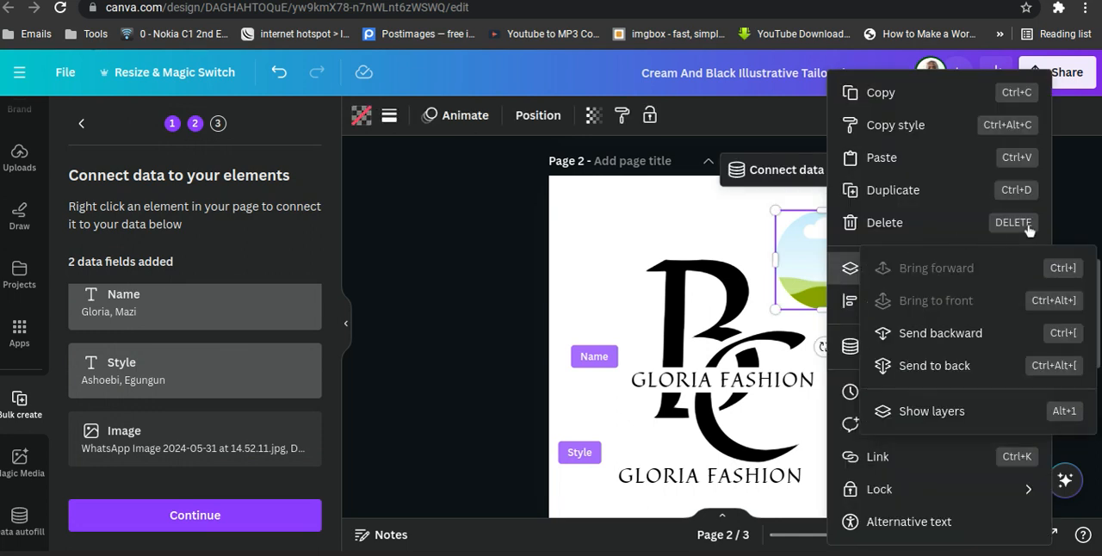
{"action": "left_click", "coordinate": [1070, 207]}
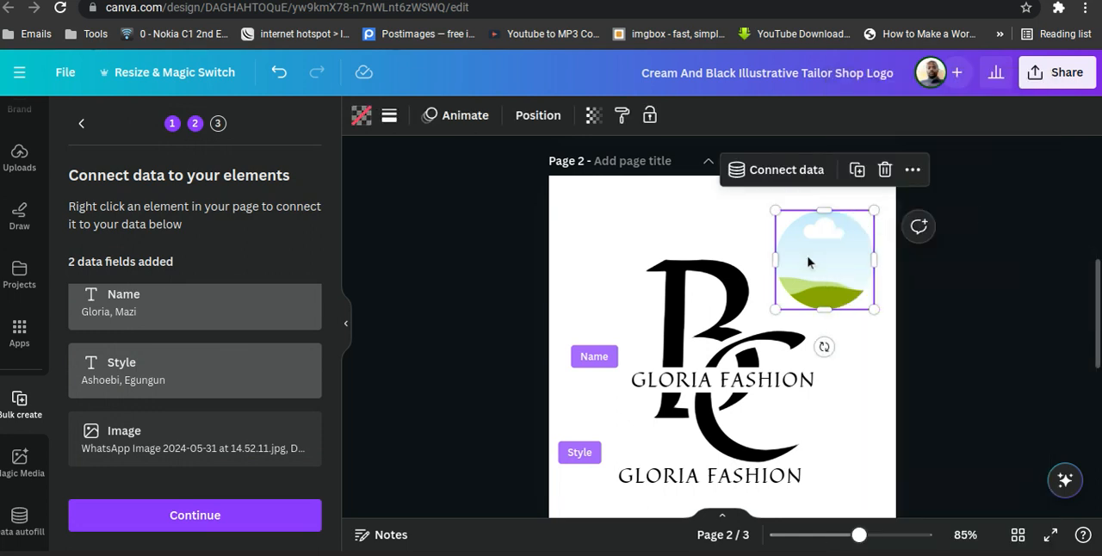
{"action": "left_click", "coordinate": [785, 170]}
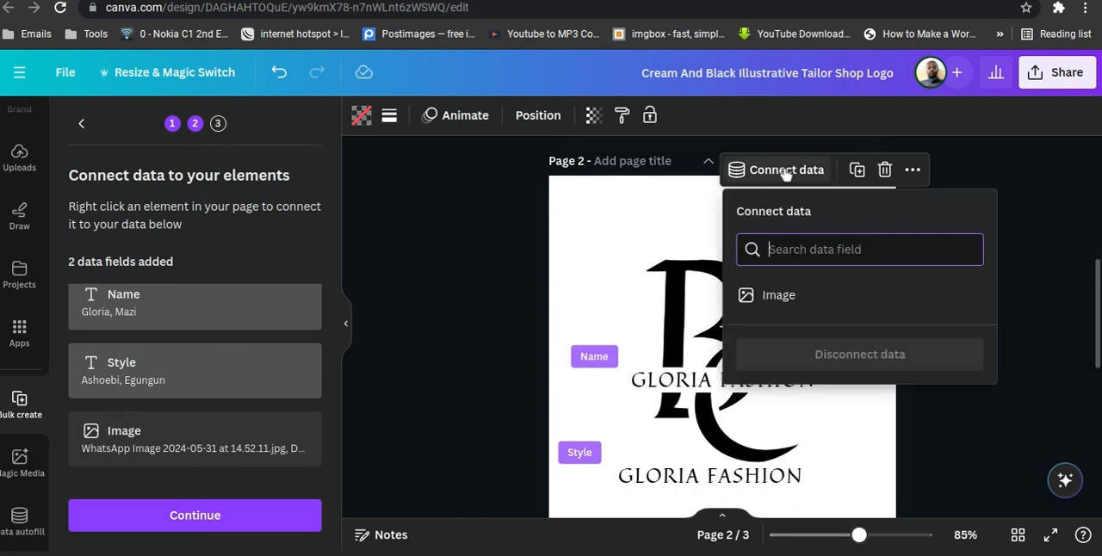
{"action": "left_click", "coordinate": [797, 300]}
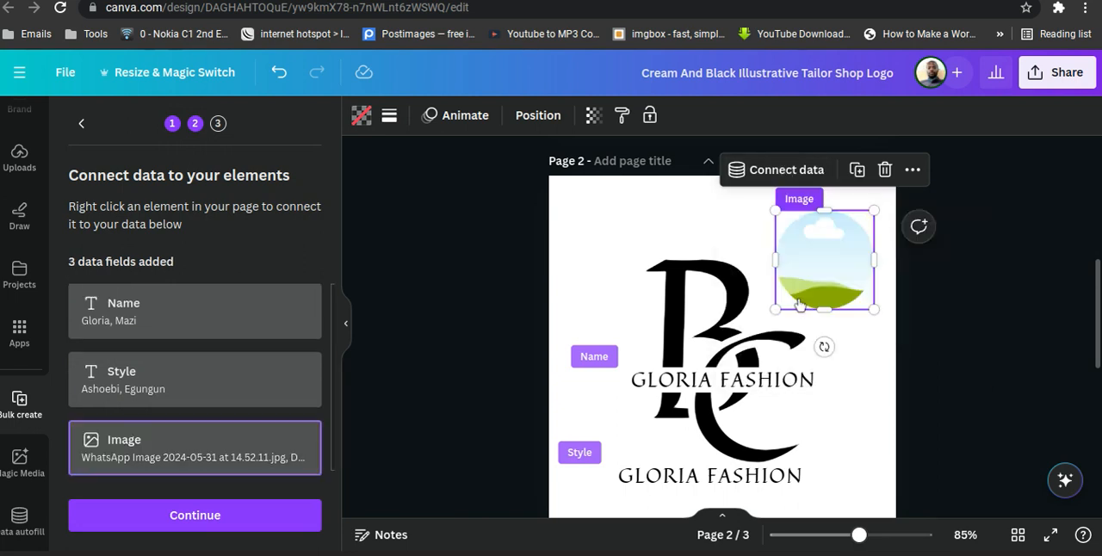
Disconnect the Name field from the upper GLORIA FASHION text and the Style field from the lower one.
{"action": "left_click", "coordinate": [729, 392]}
{"action": "left_click", "coordinate": [629, 325]}
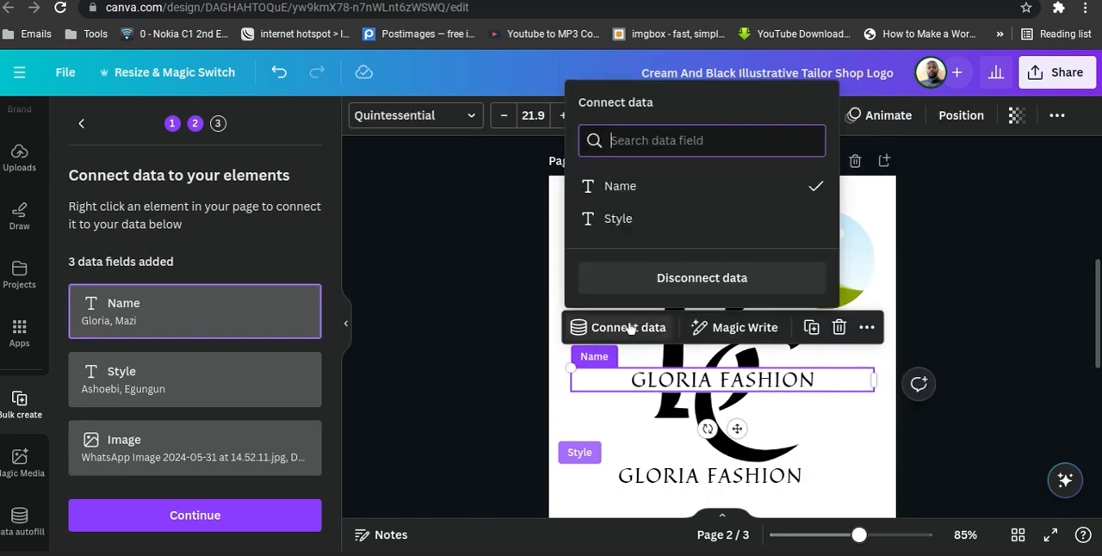
{"action": "left_click", "coordinate": [627, 189]}
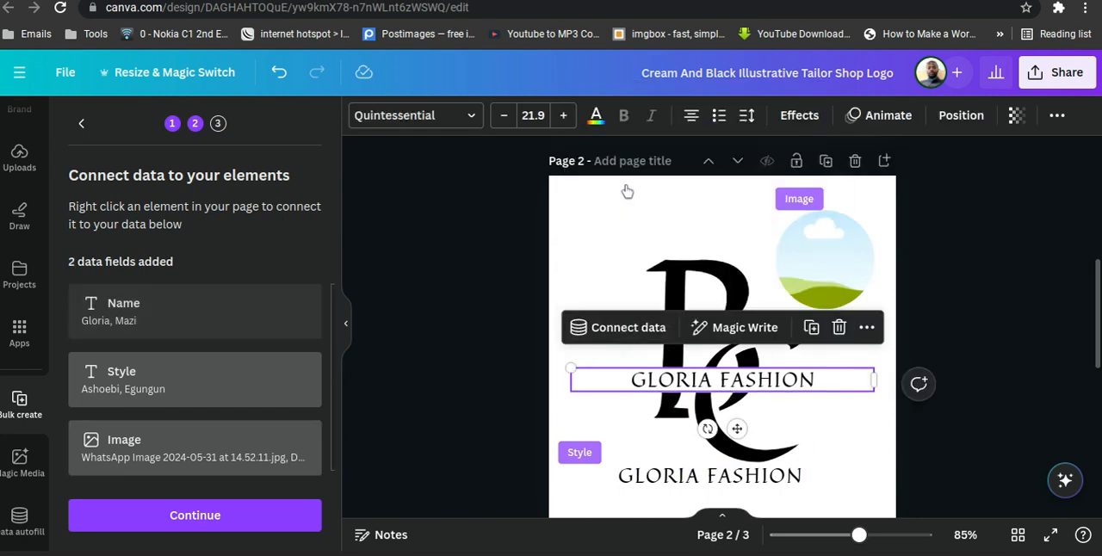
{"action": "left_click", "coordinate": [641, 482]}
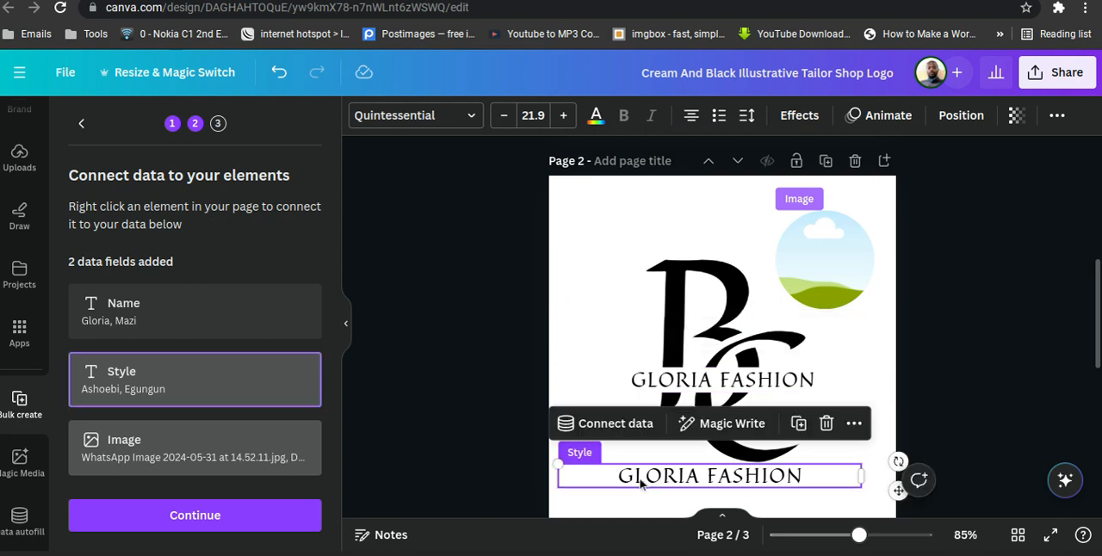
{"action": "left_click", "coordinate": [594, 424]}
{"action": "left_click", "coordinate": [608, 315]}
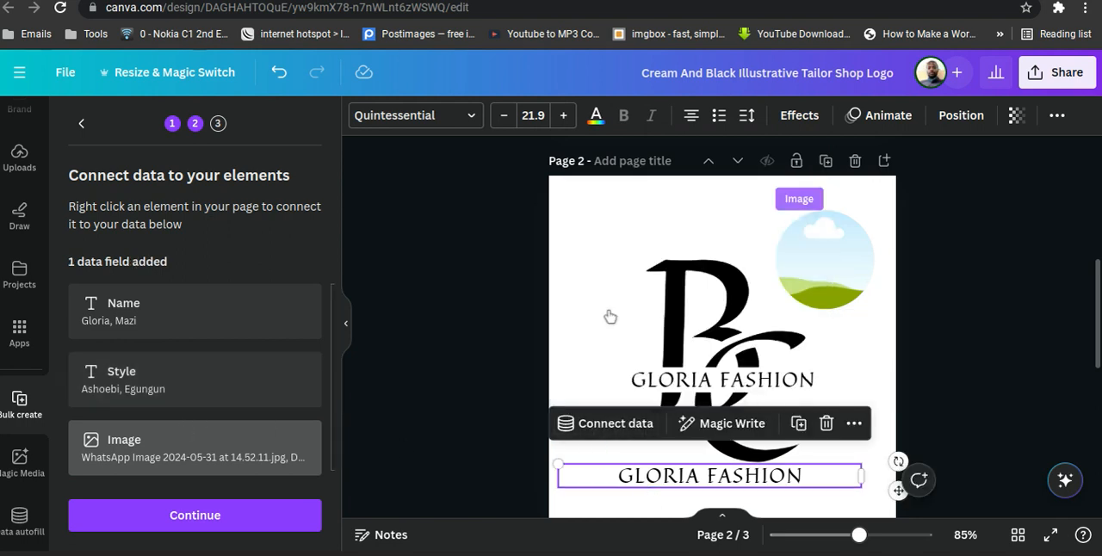
{"action": "left_click", "coordinate": [1057, 295]}
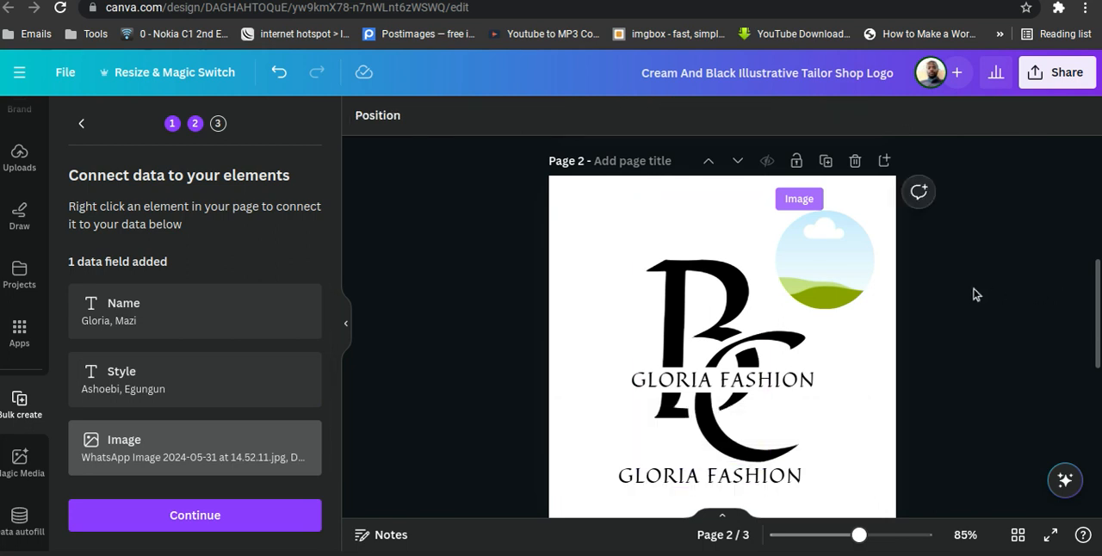
Generate the two bulk designs with both data rows selected.
{"action": "left_click", "coordinate": [183, 527]}
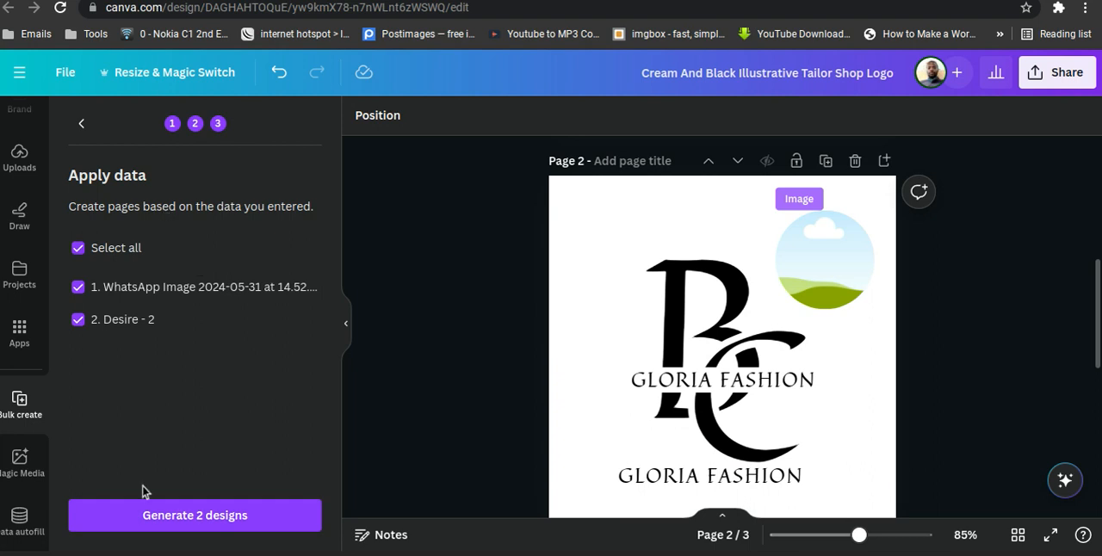
{"action": "left_click", "coordinate": [213, 521]}
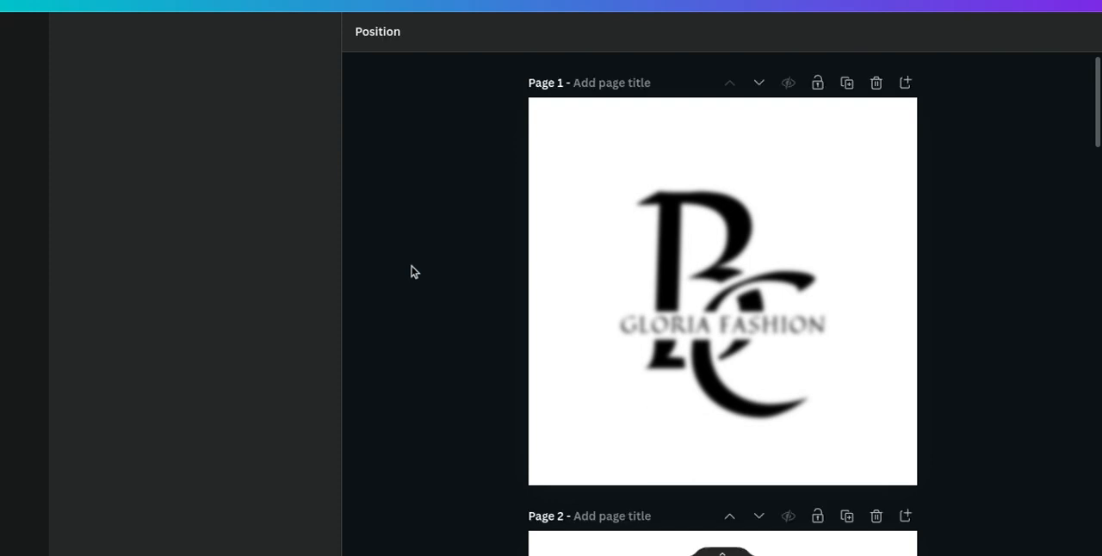
Examine the pages of the generated Bulk 1 design, checking the circular frame and text on page 2.
{"action": "key", "text": "F11"}
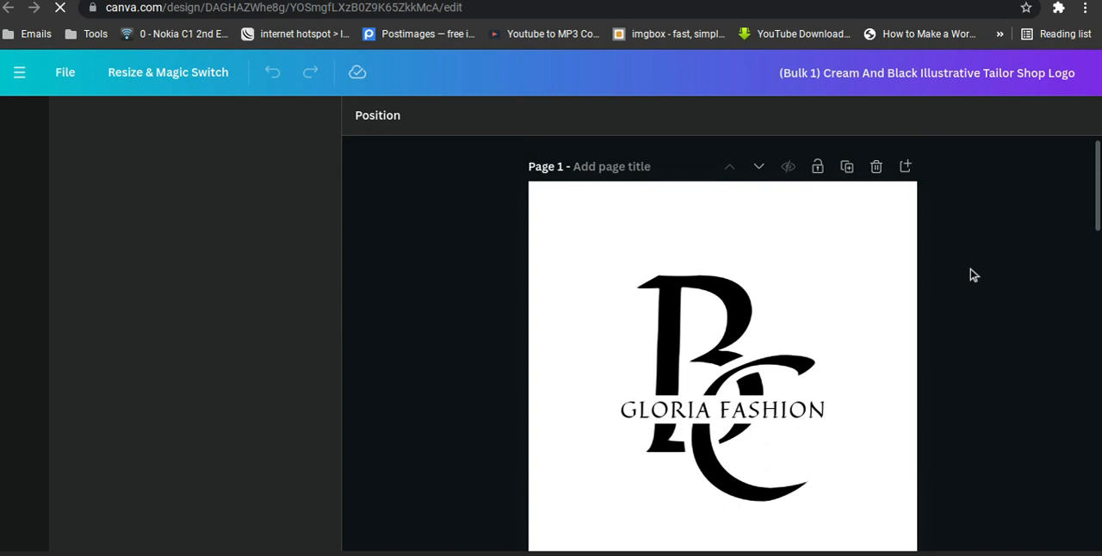
{"action": "scroll", "coordinate": [990, 265], "scroll_direction": "down", "scroll_amount": 5}
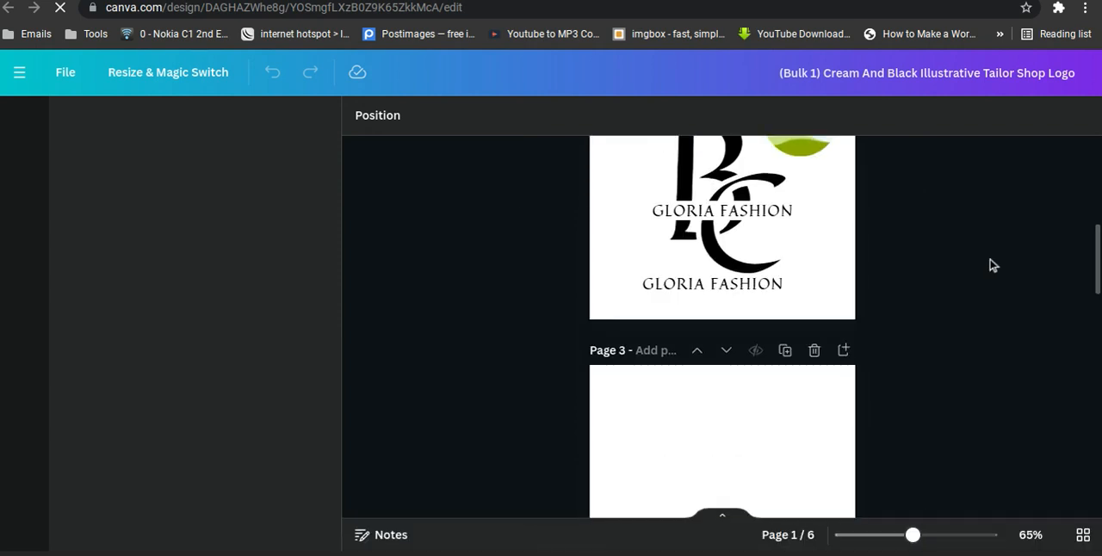
{"action": "scroll", "coordinate": [990, 265], "scroll_direction": "up", "scroll_amount": 2}
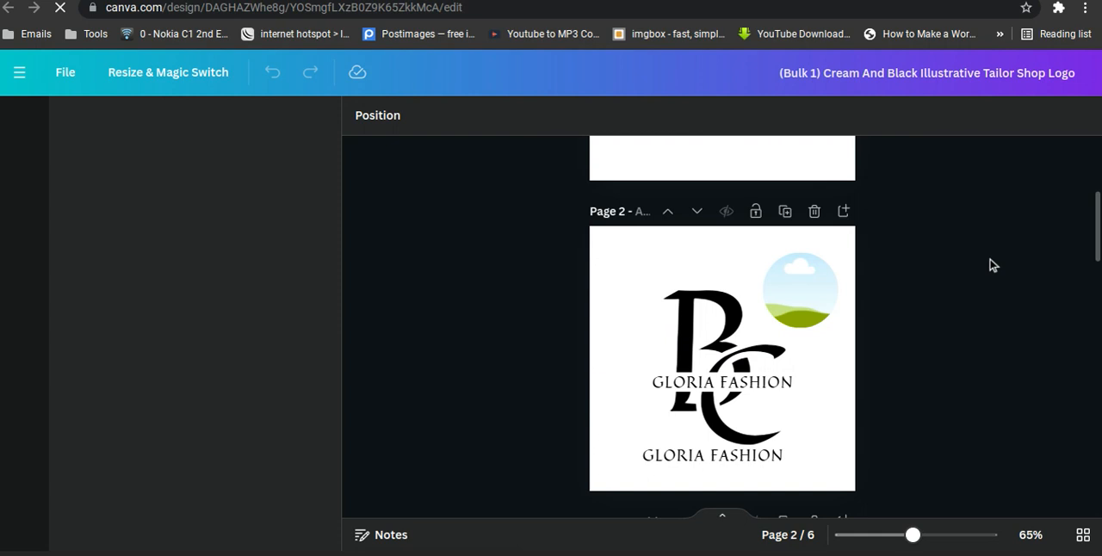
{"action": "scroll", "coordinate": [990, 266], "scroll_direction": "up", "scroll_amount": 2}
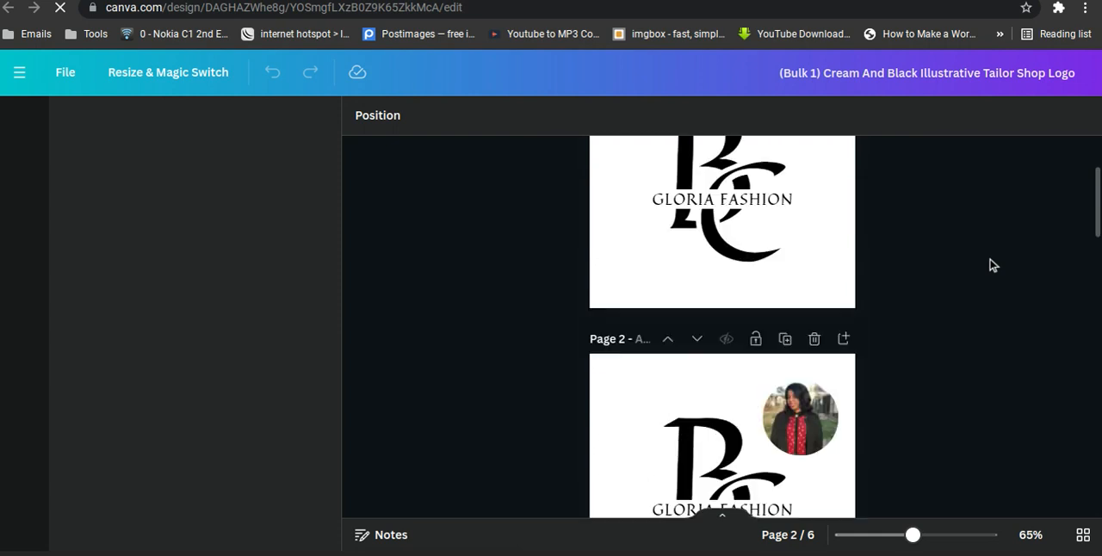
{"action": "scroll", "coordinate": [991, 265], "scroll_direction": "down", "scroll_amount": 2}
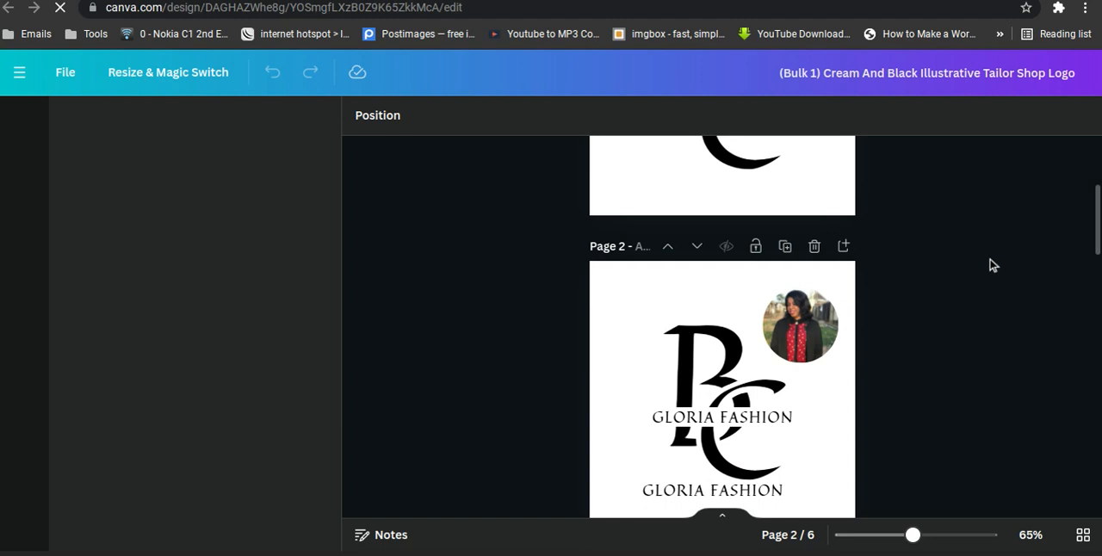
Review all six pages of the generated Bulk 1 design, comparing the circular frame images on pages 2 and 5.
{"action": "scroll", "coordinate": [991, 265], "scroll_direction": "down", "scroll_amount": 2}
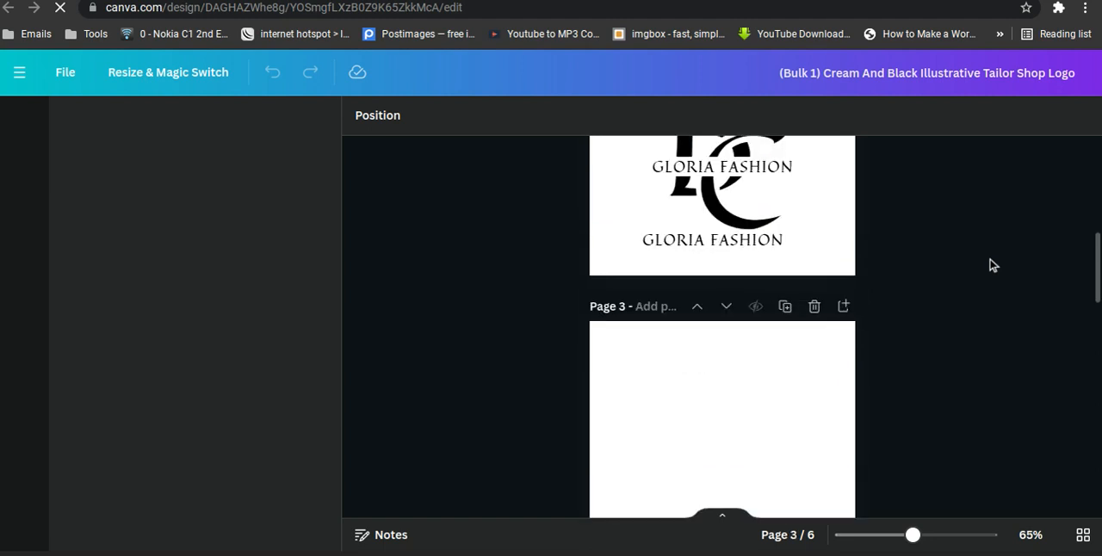
{"action": "scroll", "coordinate": [991, 265], "scroll_direction": "up", "scroll_amount": 3}
{"action": "scroll", "coordinate": [990, 265], "scroll_direction": "up", "scroll_amount": 3}
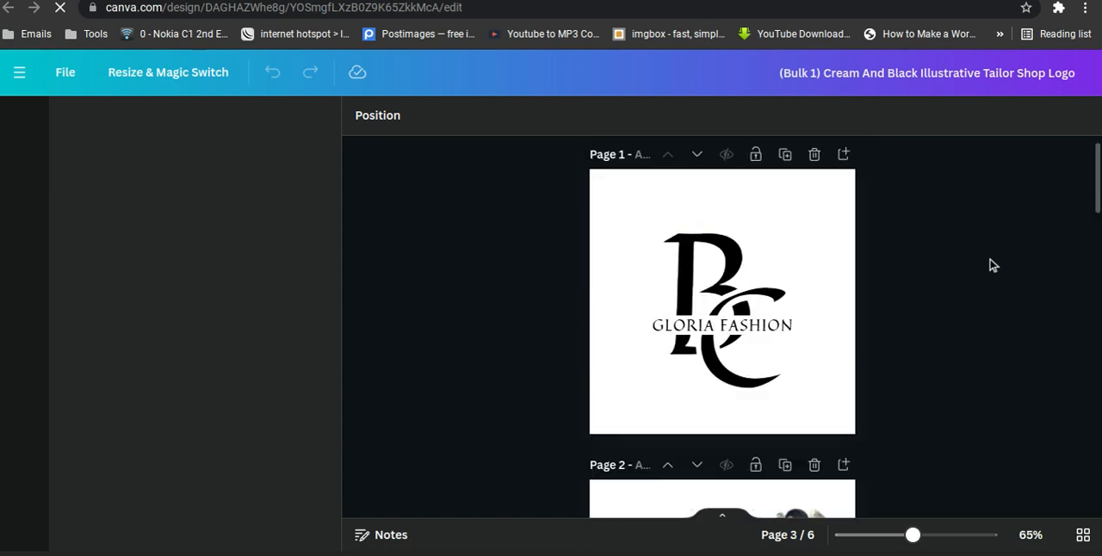
{"action": "scroll", "coordinate": [990, 265], "scroll_direction": "up", "scroll_amount": 1}
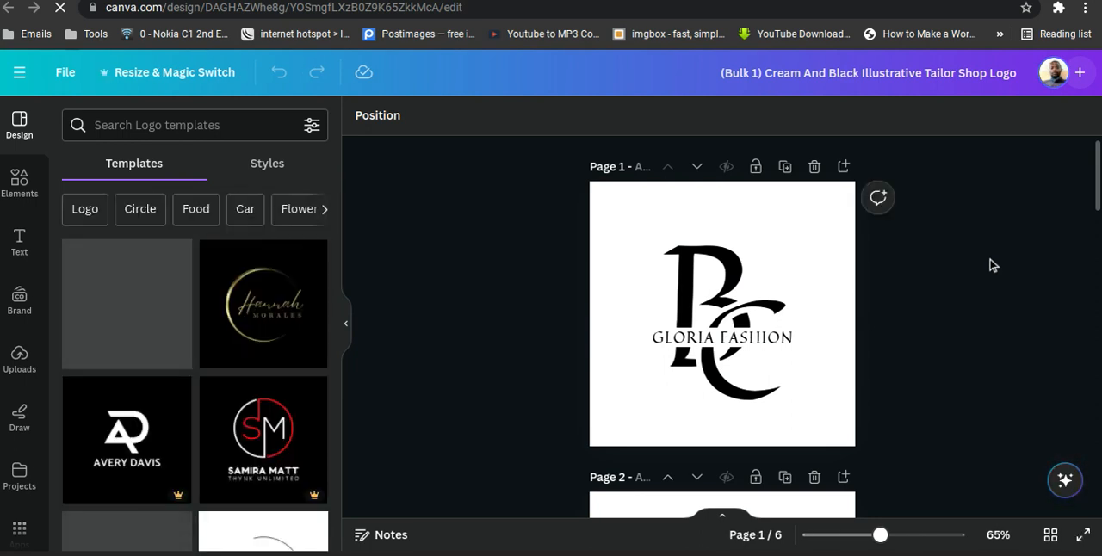
{"action": "scroll", "coordinate": [990, 265], "scroll_direction": "down", "scroll_amount": 3}
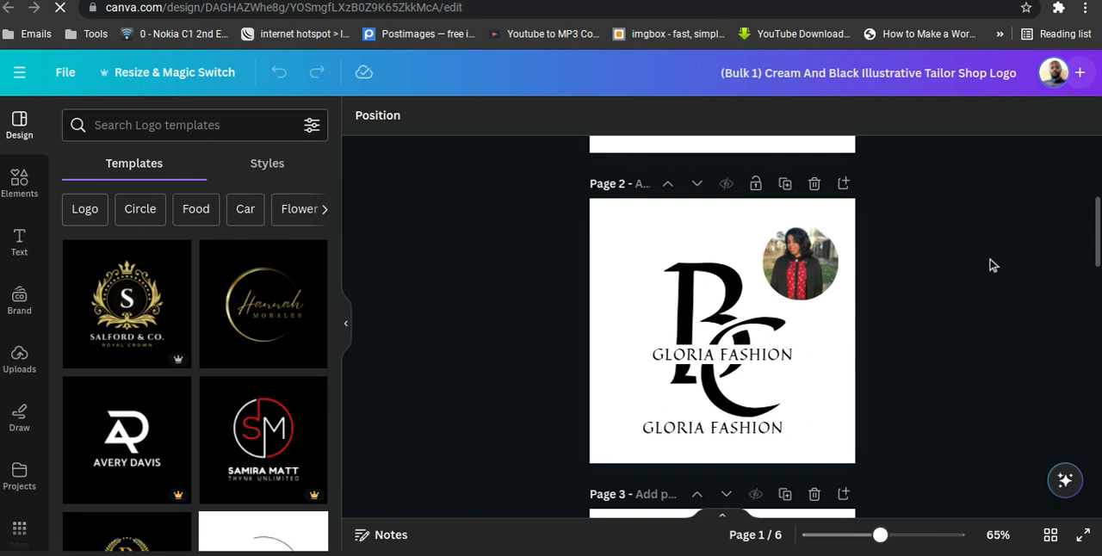
{"action": "scroll", "coordinate": [991, 265], "scroll_direction": "down", "scroll_amount": 3}
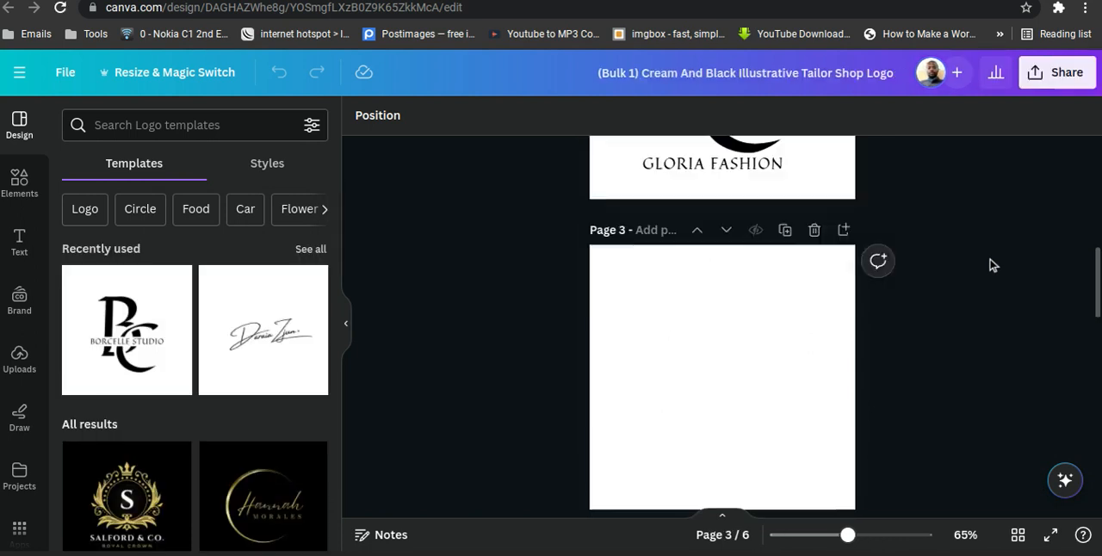
{"action": "scroll", "coordinate": [990, 265], "scroll_direction": "up", "scroll_amount": 5}
{"action": "scroll", "coordinate": [990, 265], "scroll_direction": "down", "scroll_amount": 6}
{"action": "scroll", "coordinate": [991, 266], "scroll_direction": "down", "scroll_amount": 4}
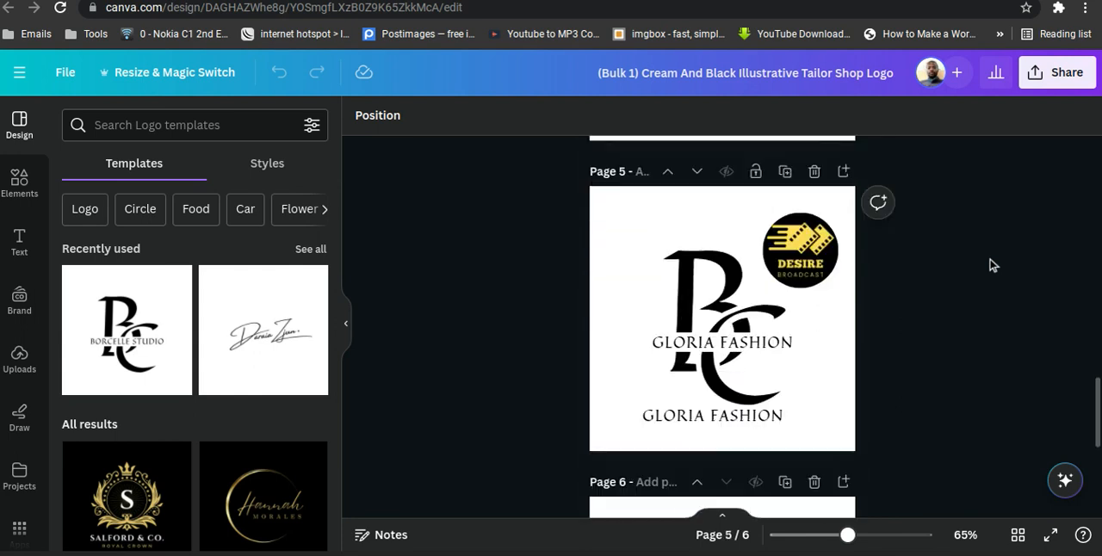
{"action": "scroll", "coordinate": [990, 265], "scroll_direction": "down", "scroll_amount": 4}
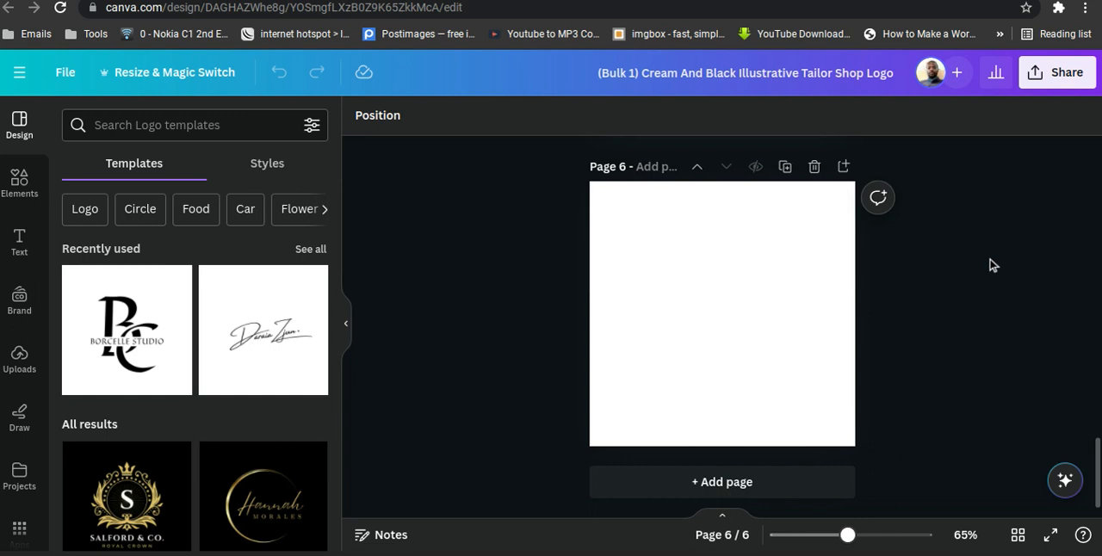
{"action": "scroll", "coordinate": [990, 266], "scroll_direction": "up", "scroll_amount": 4}
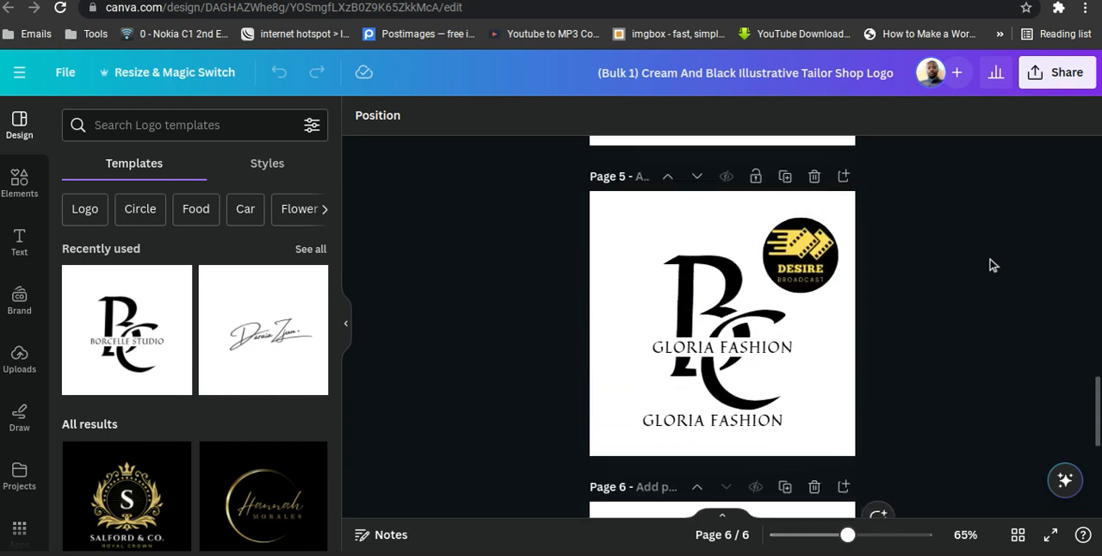
{"action": "scroll", "coordinate": [990, 265], "scroll_direction": "up", "scroll_amount": 2}
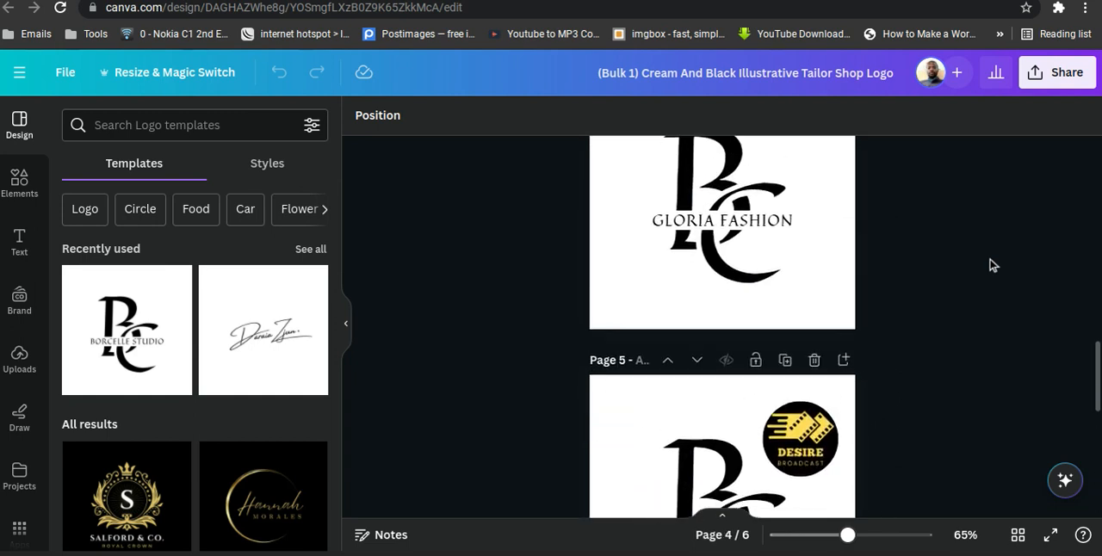
{"action": "scroll", "coordinate": [991, 265], "scroll_direction": "down", "scroll_amount": 1}
{"action": "scroll", "coordinate": [990, 265], "scroll_direction": "up", "scroll_amount": 1}
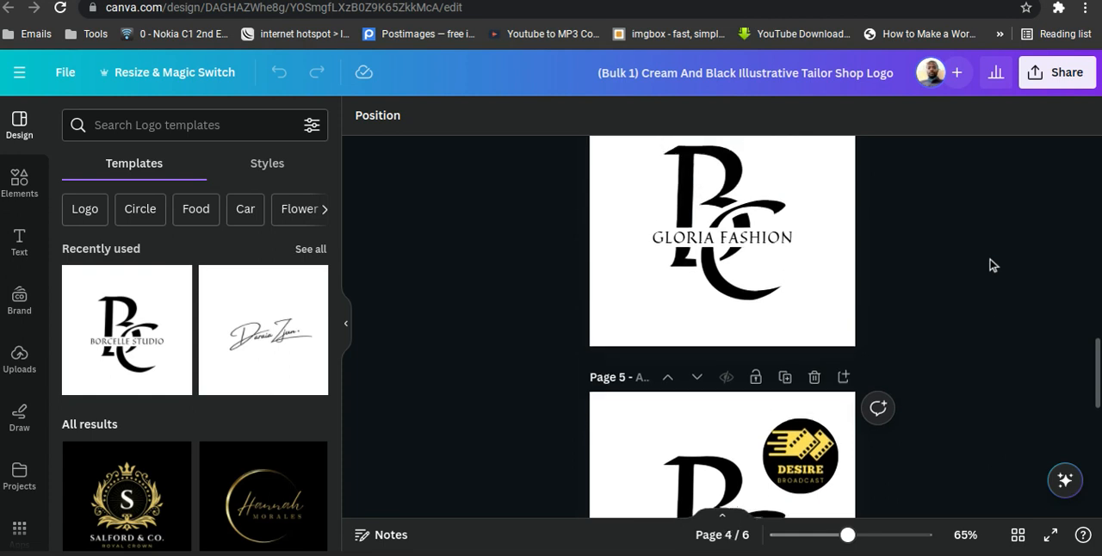
Switch to Google Meet, return to its home screen, create a meeting for later and copy its joining link.
{"action": "left_click", "coordinate": [639, 554]}
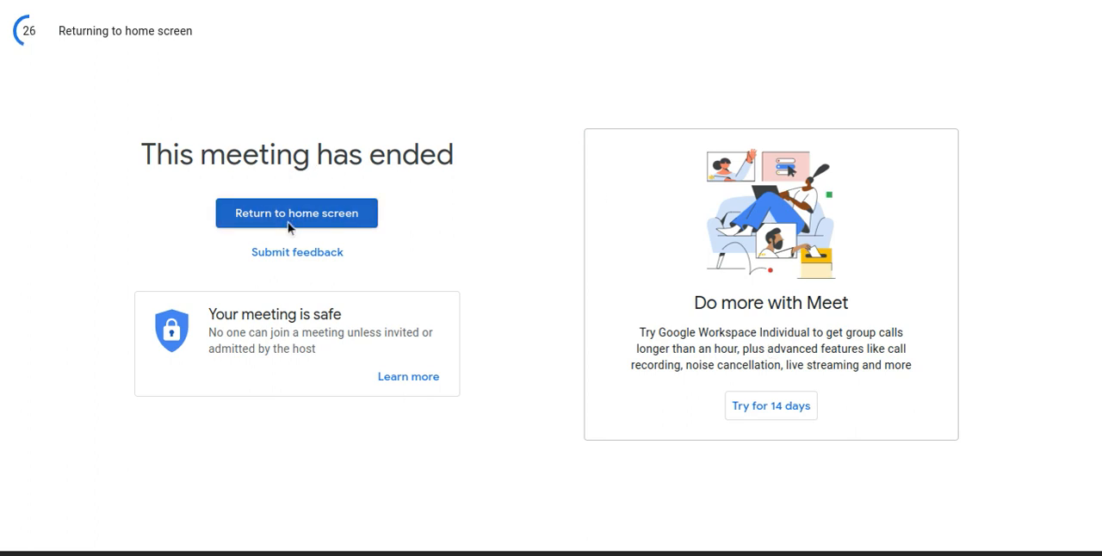
{"action": "left_click", "coordinate": [289, 226]}
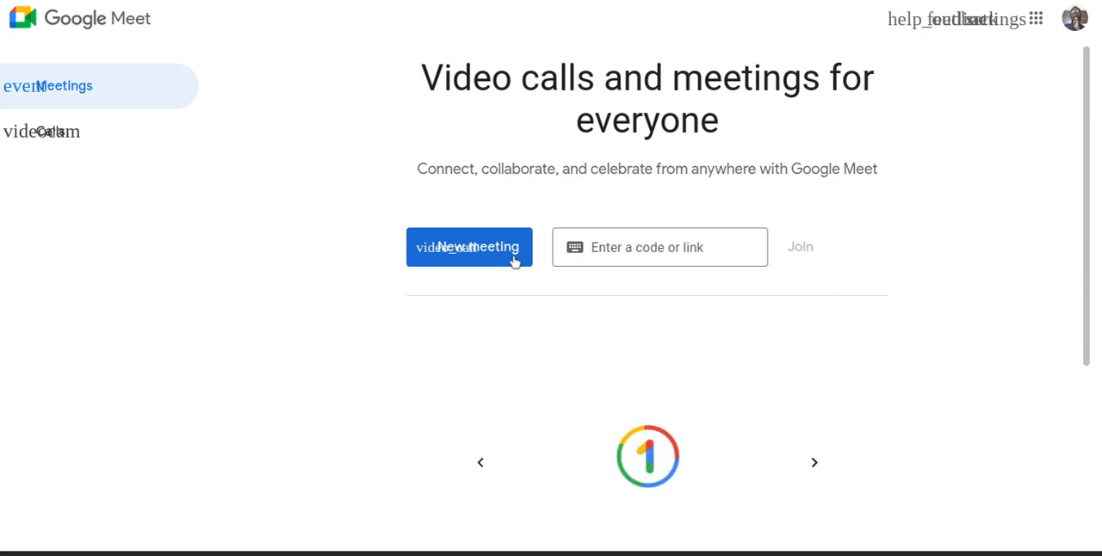
{"action": "left_click", "coordinate": [479, 254]}
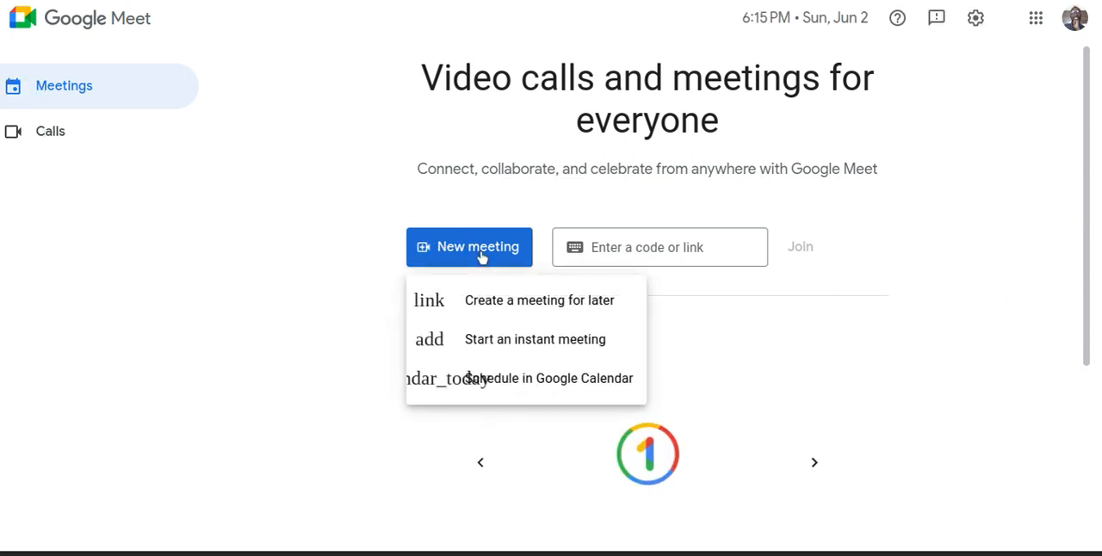
{"action": "left_click", "coordinate": [503, 308]}
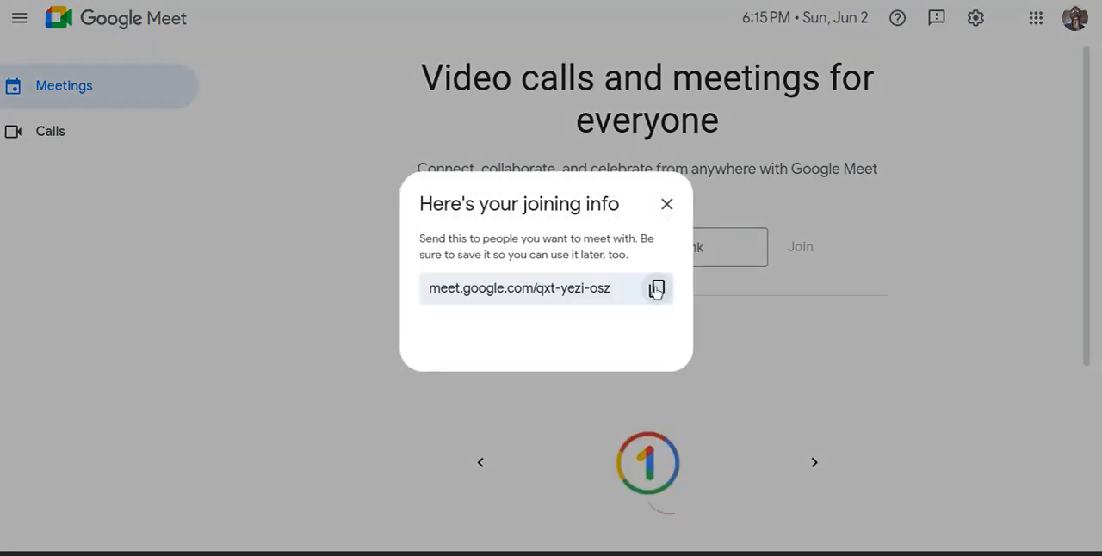
{"action": "left_click", "coordinate": [657, 289]}
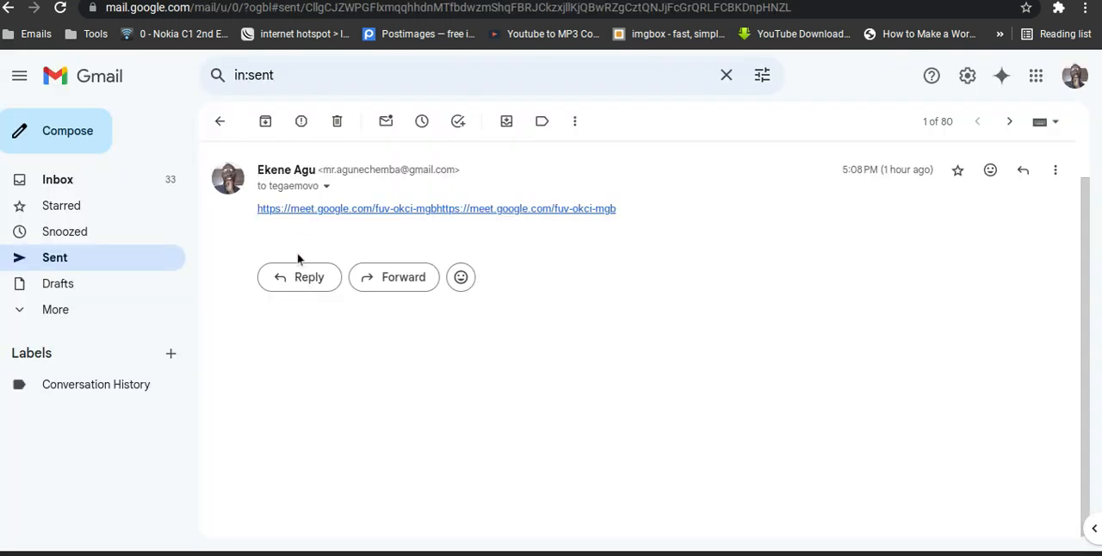
Switch to Gmail and reply to the open sent message, pasting the new Google Meet link into the body.
{"action": "left_click", "coordinate": [301, 283]}
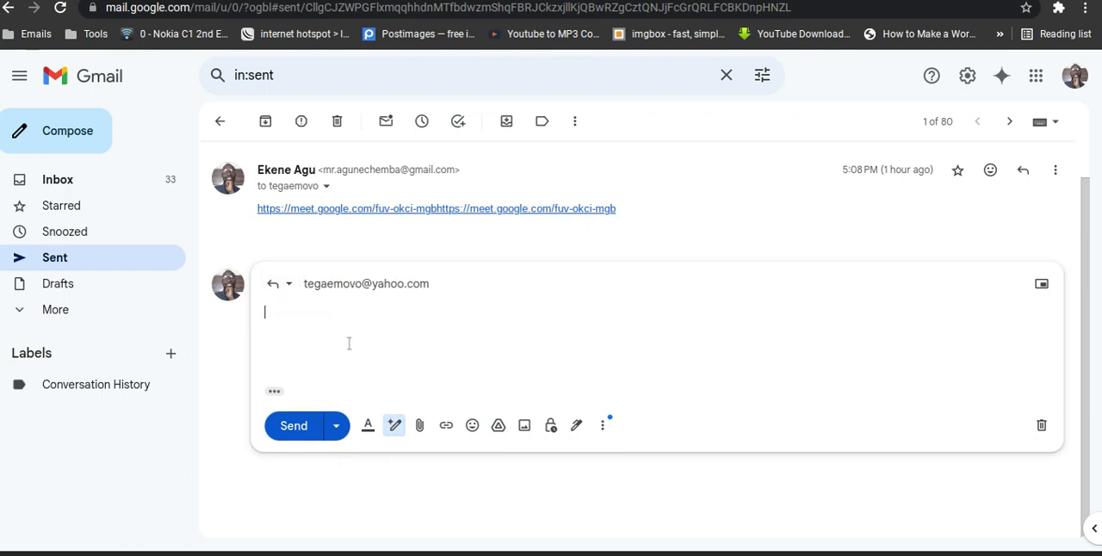
{"action": "key", "text": "ctrl+v"}
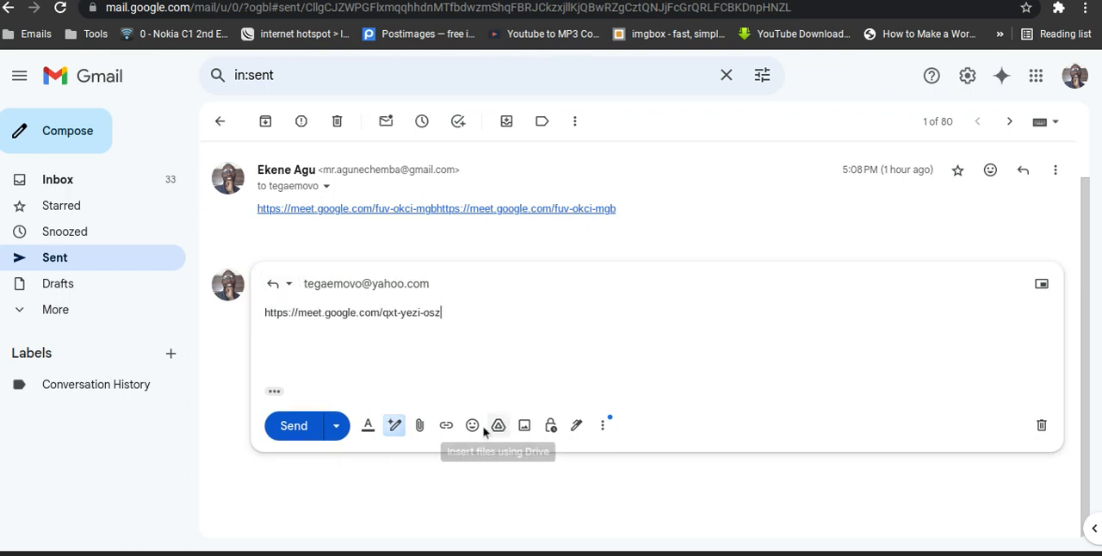
{"action": "left_click", "coordinate": [419, 427]}
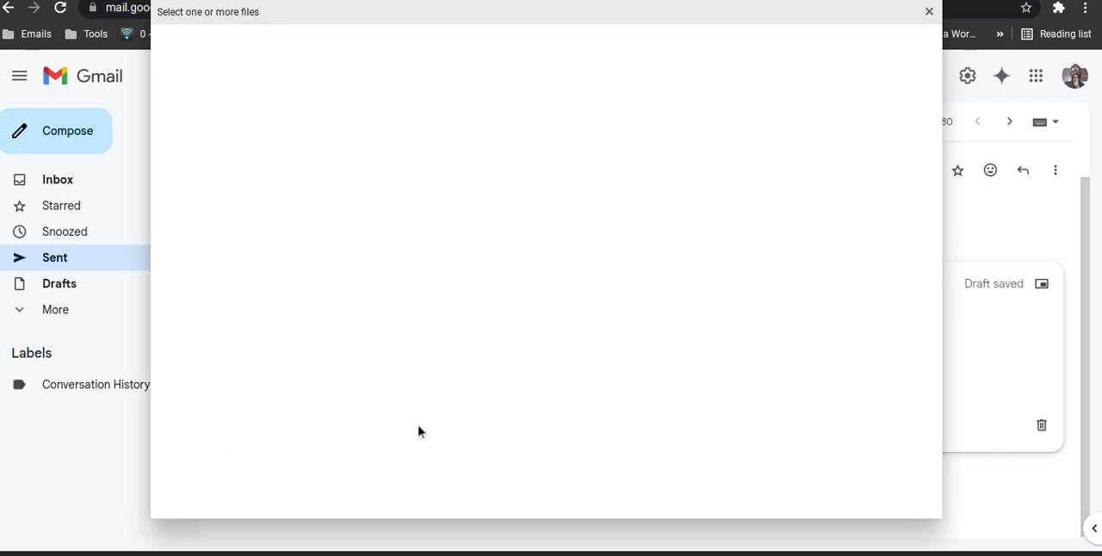
{"action": "left_click", "coordinate": [929, 12]}
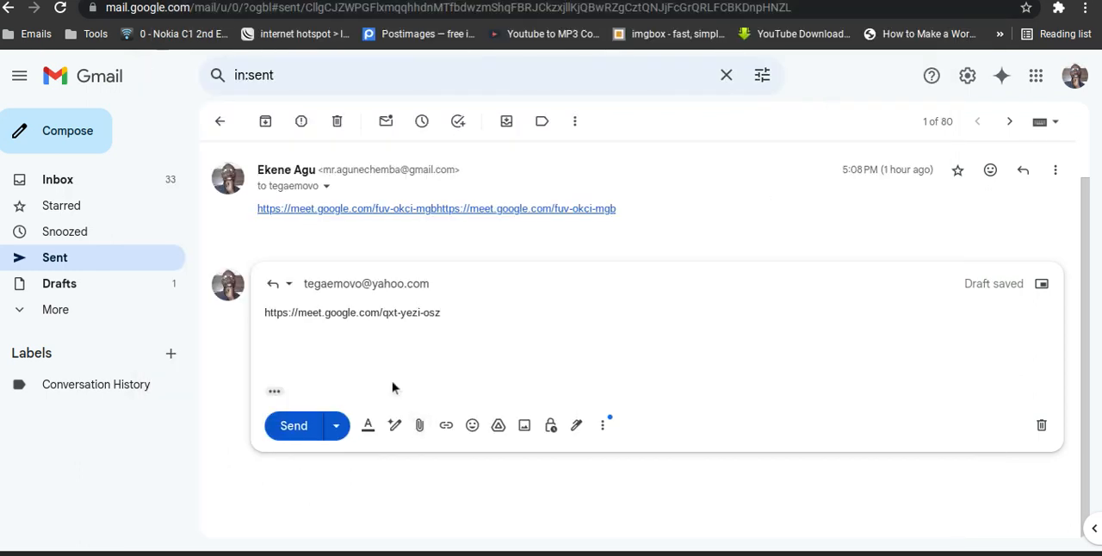
Add a hyperlink to the reply with the meeting link as both display text and web address, and send it.
{"action": "left_click", "coordinate": [446, 426]}
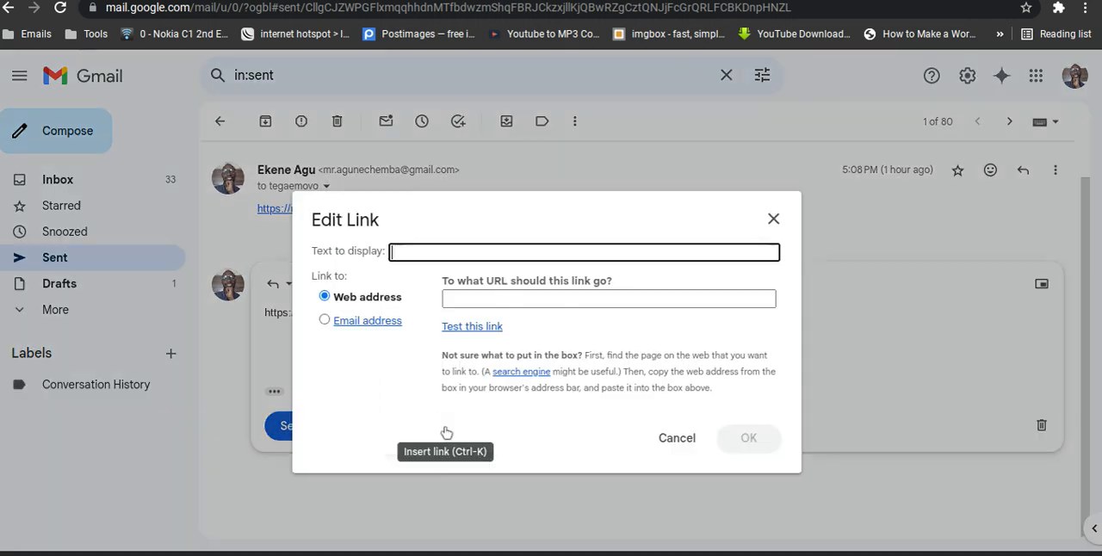
{"action": "key", "text": "ctrl+v"}
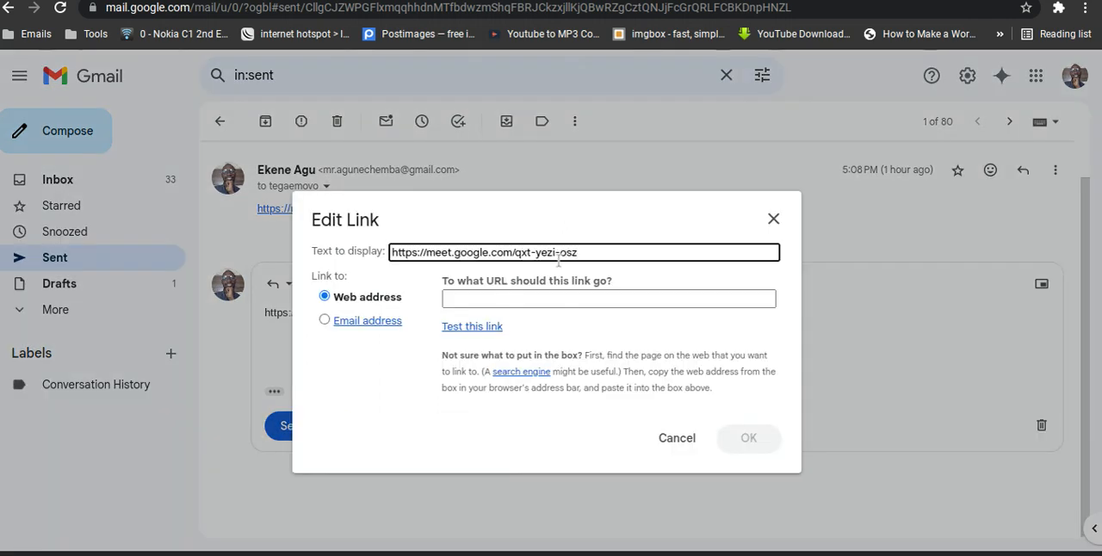
{"action": "left_click", "coordinate": [522, 299]}
{"action": "key", "text": "ctrl+v"}
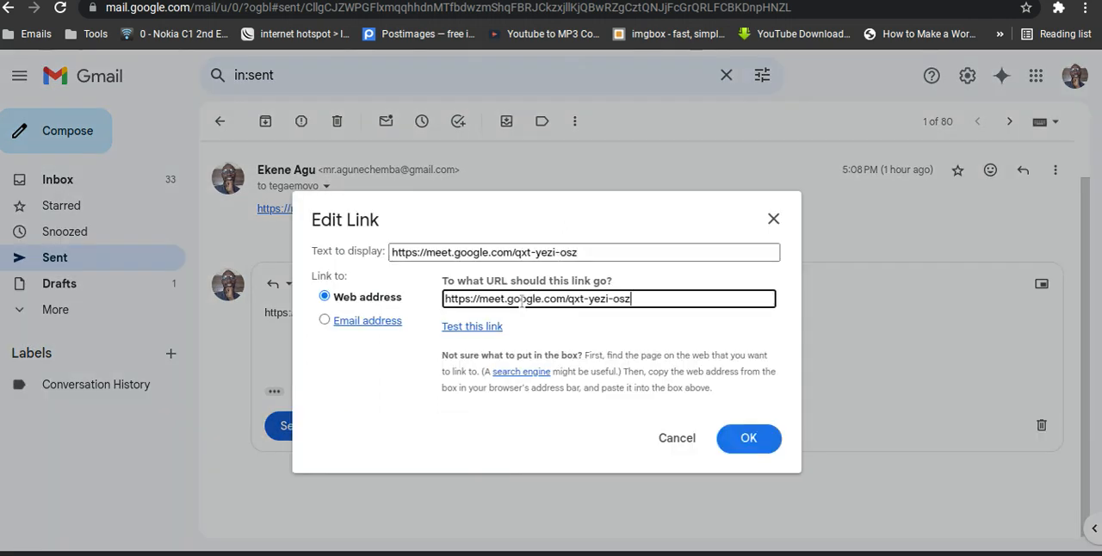
{"action": "left_click", "coordinate": [746, 440]}
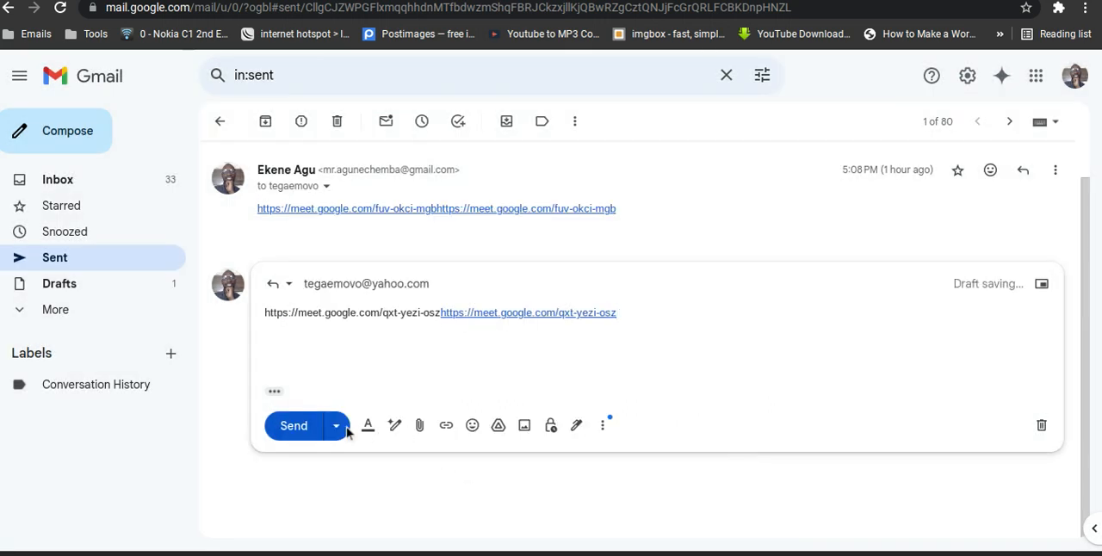
{"action": "left_click", "coordinate": [294, 426]}
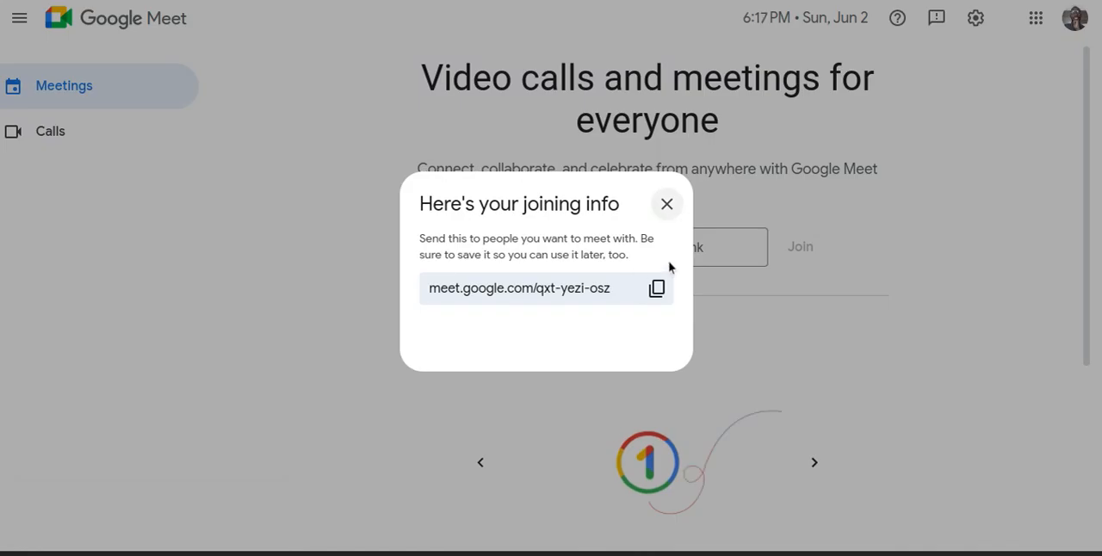
Copy the joining link from Google Meet again and compose a Gmail message to the contact's e-mail with the subject "link".
{"action": "left_click", "coordinate": [657, 288]}
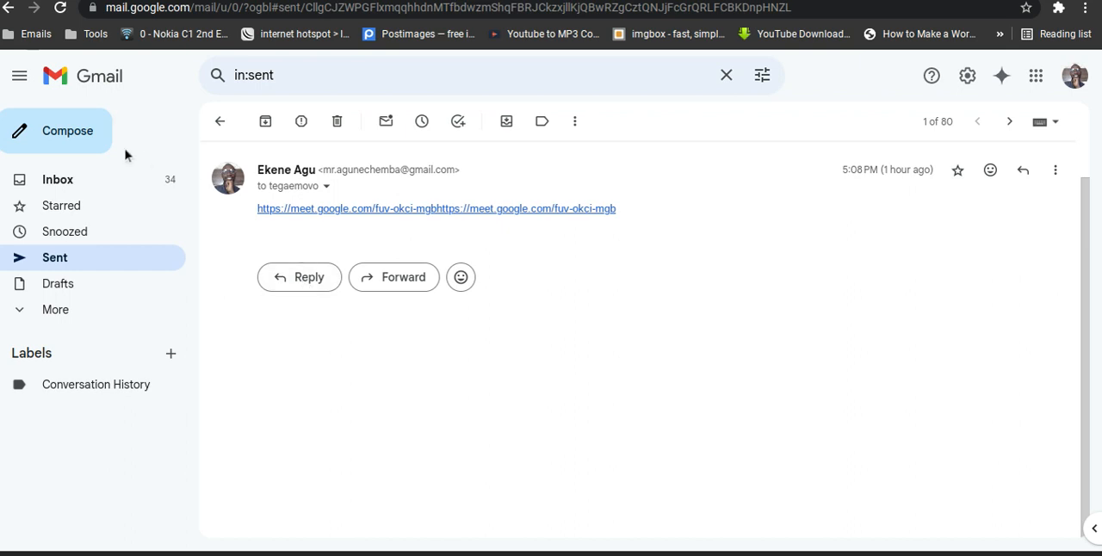
{"action": "left_click", "coordinate": [69, 136]}
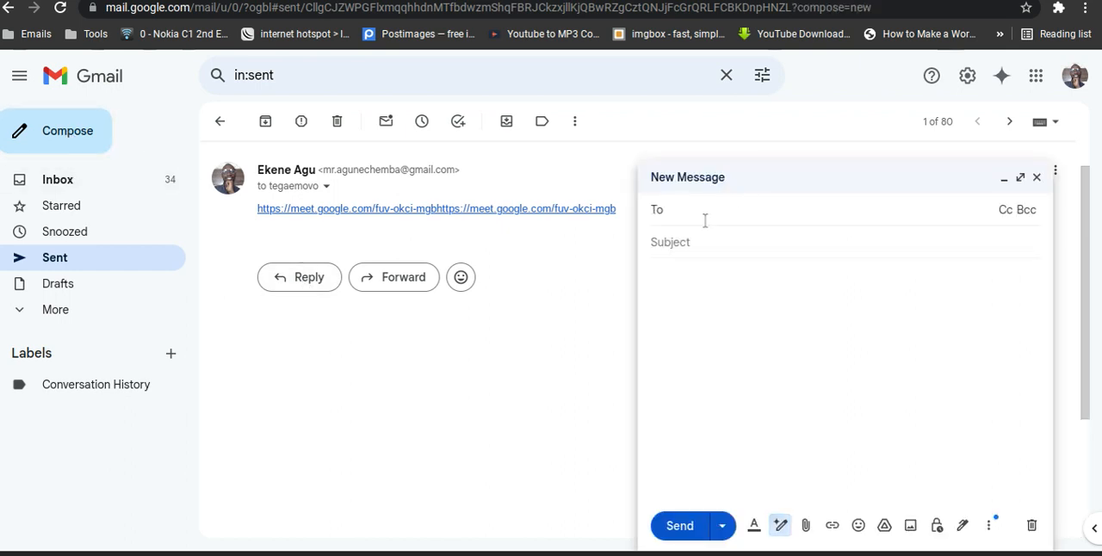
{"action": "type", "text": "te"}
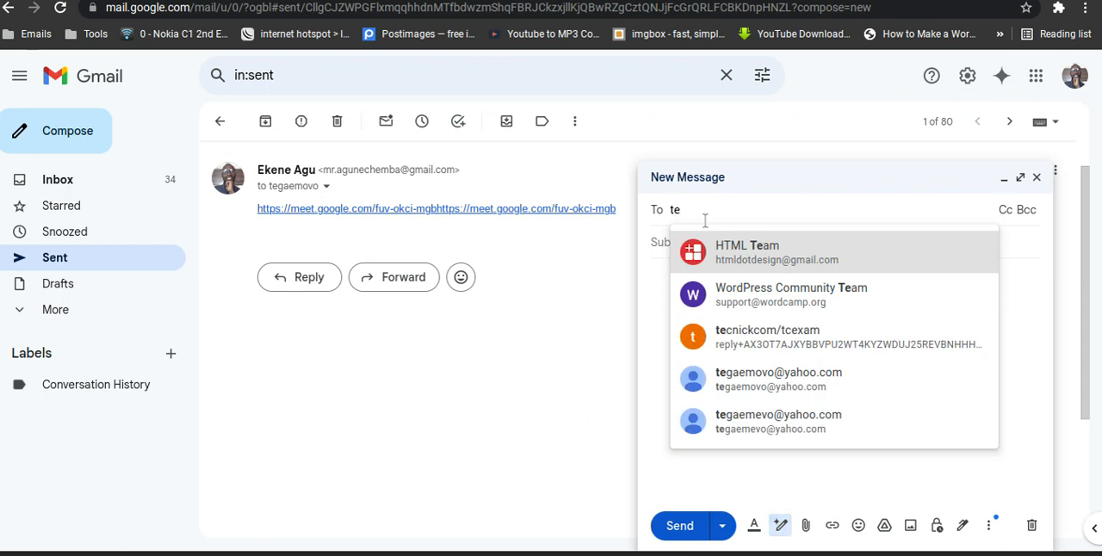
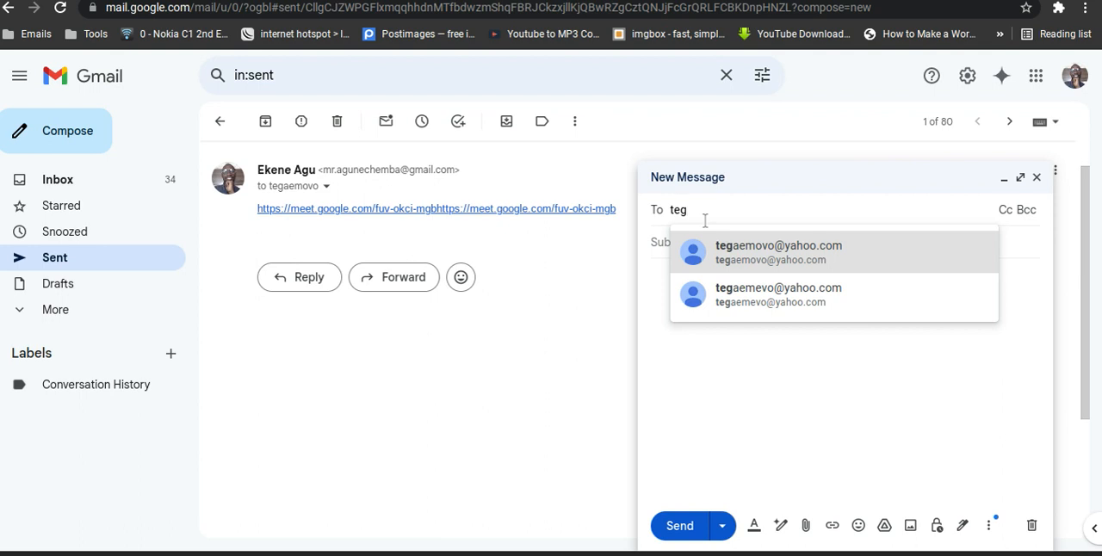
{"action": "left_click", "coordinate": [744, 298]}
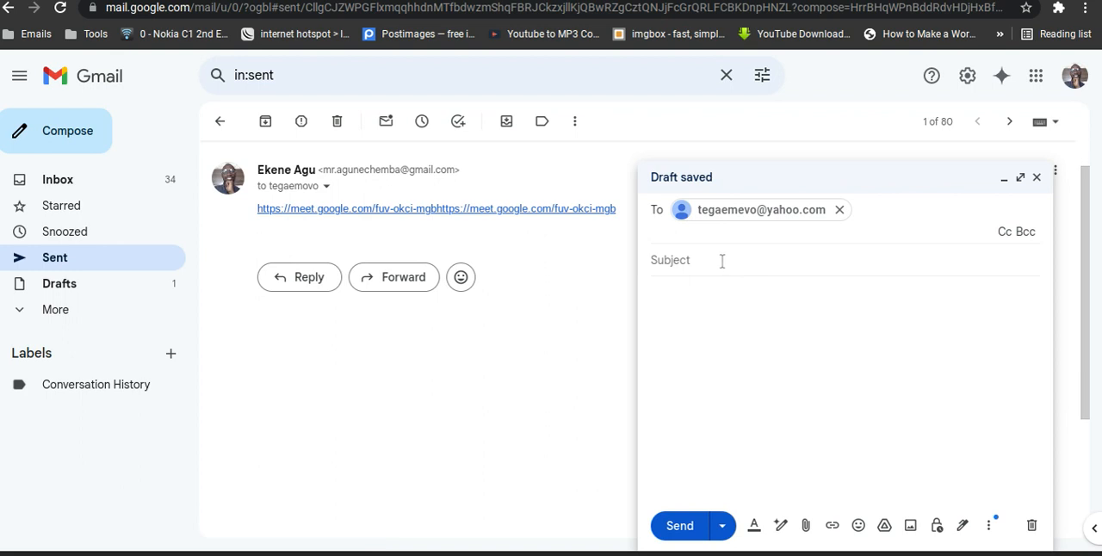
{"action": "left_click", "coordinate": [722, 260]}
{"action": "type", "text": "link"}
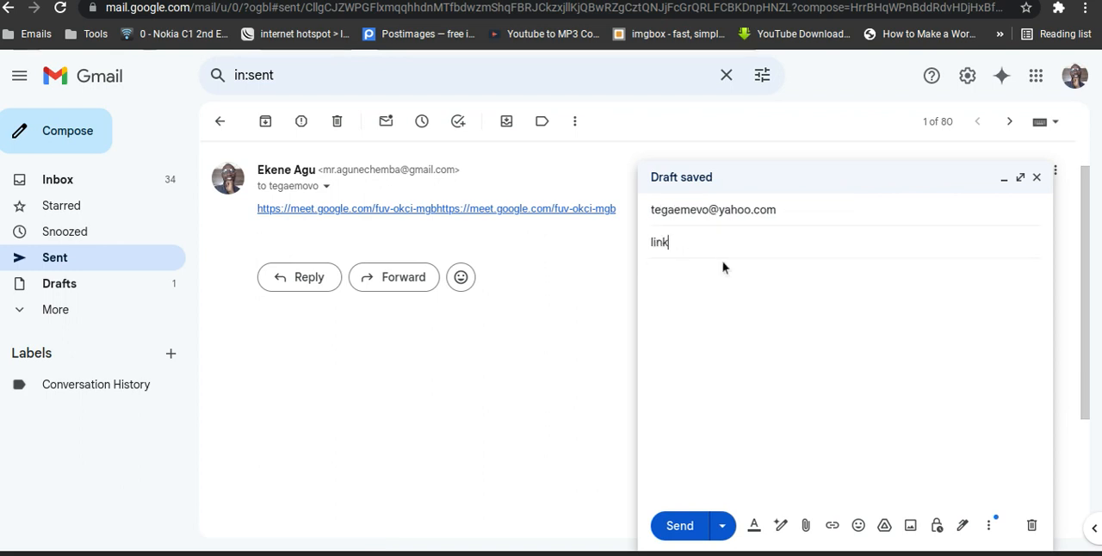
Put the meeting link in the new message's body as plain text and as a hyperlink to the same address, and send it.
{"action": "left_click", "coordinate": [709, 341]}
{"action": "key", "text": "ctrl+v"}
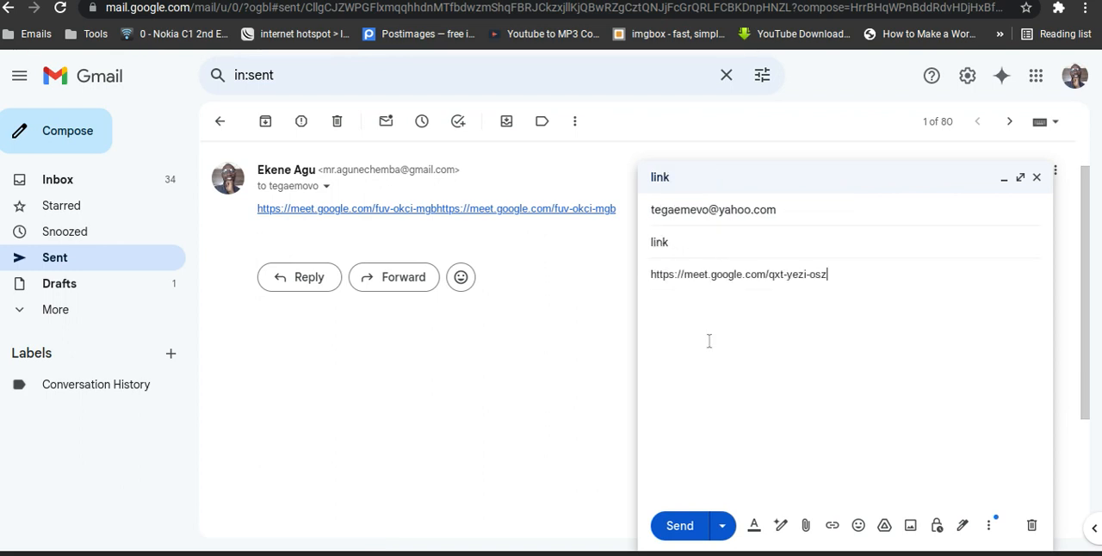
{"action": "left_click", "coordinate": [831, 525]}
{"action": "key", "text": "ctrl+v"}
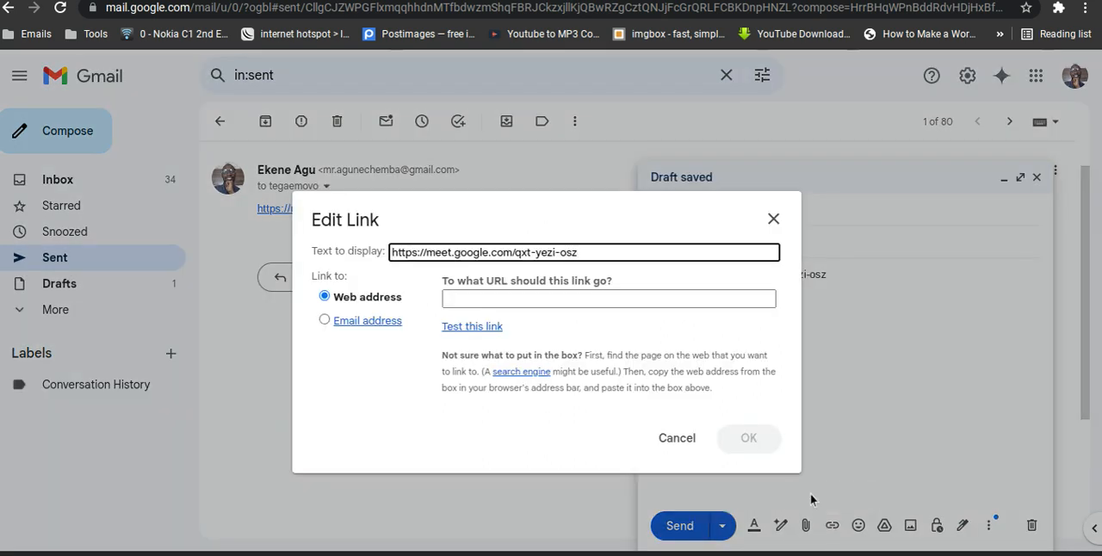
{"action": "left_click", "coordinate": [689, 295]}
{"action": "key", "text": "ctrl+v"}
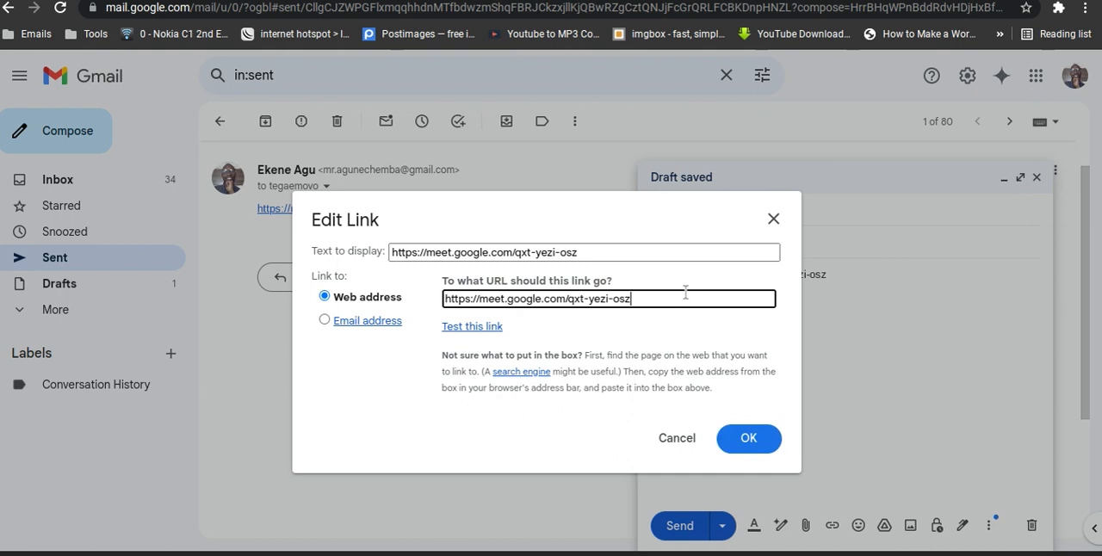
{"action": "left_click", "coordinate": [761, 441]}
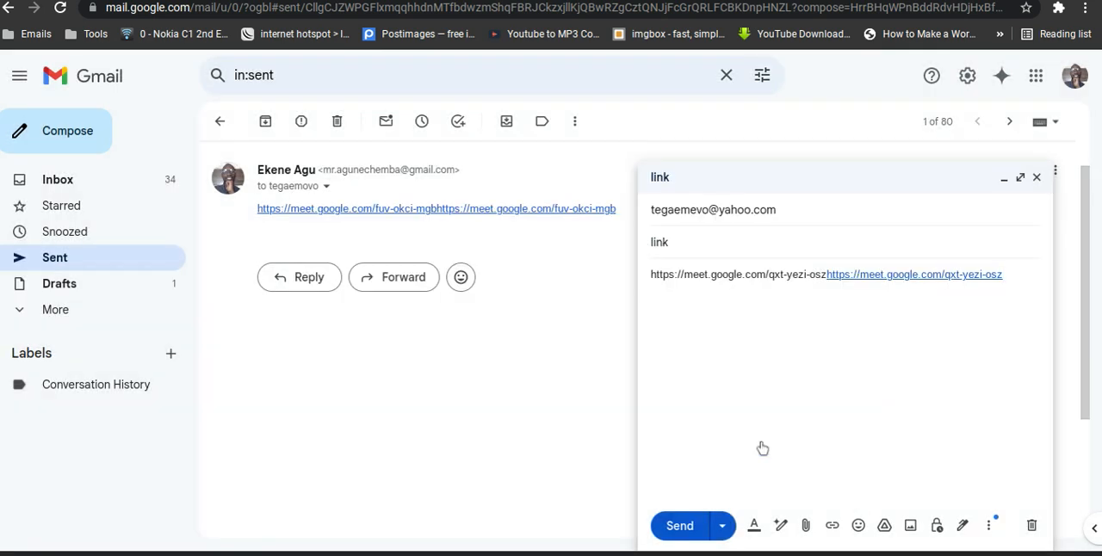
{"action": "left_click", "coordinate": [680, 532]}
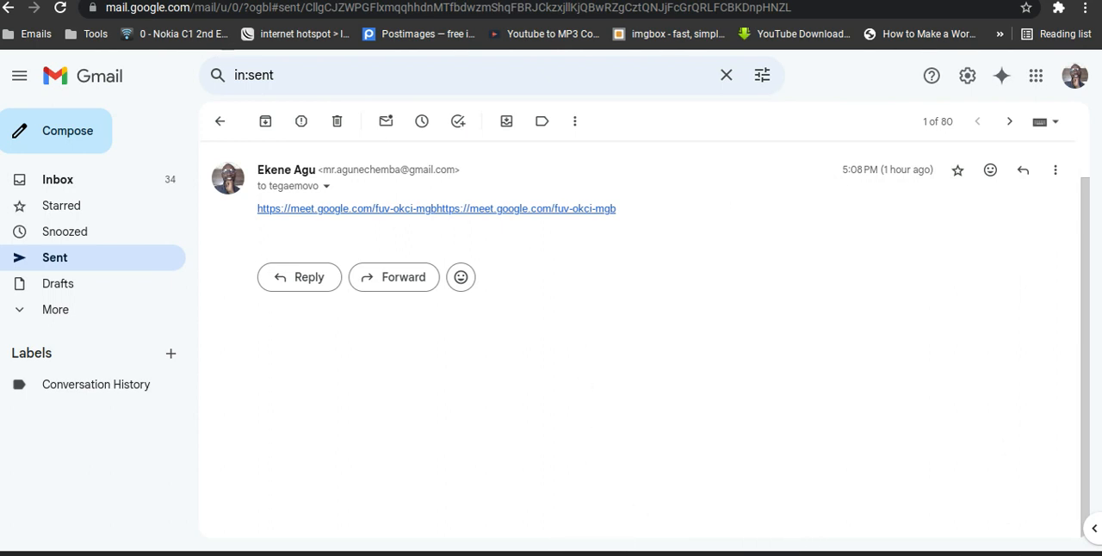
{"action": "left_click", "coordinate": [1053, 554]}
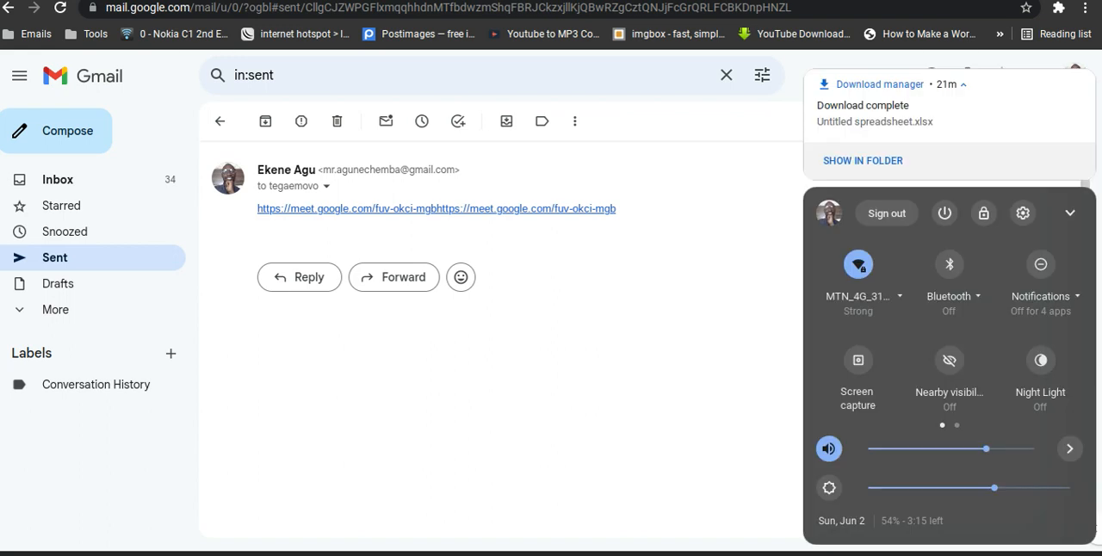
{"action": "left_click", "coordinate": [857, 358]}
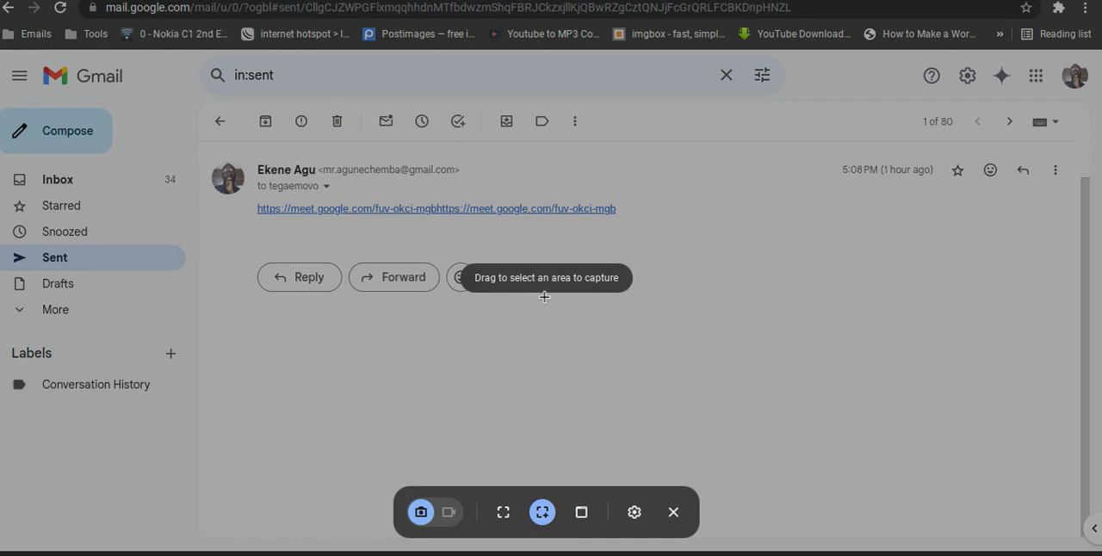
{"action": "left_click", "coordinate": [635, 512]}
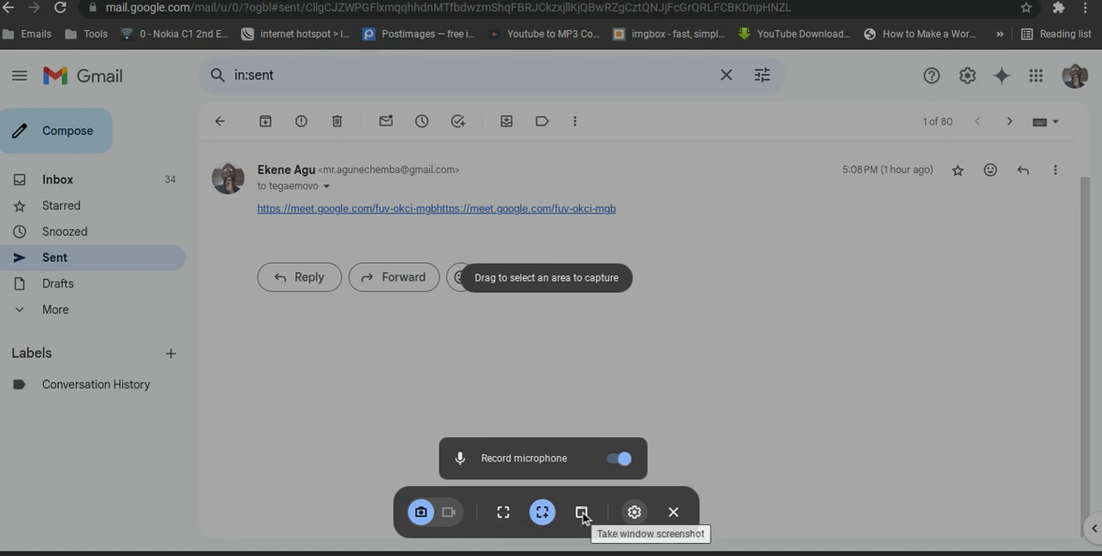
{"action": "left_click", "coordinate": [455, 513]}
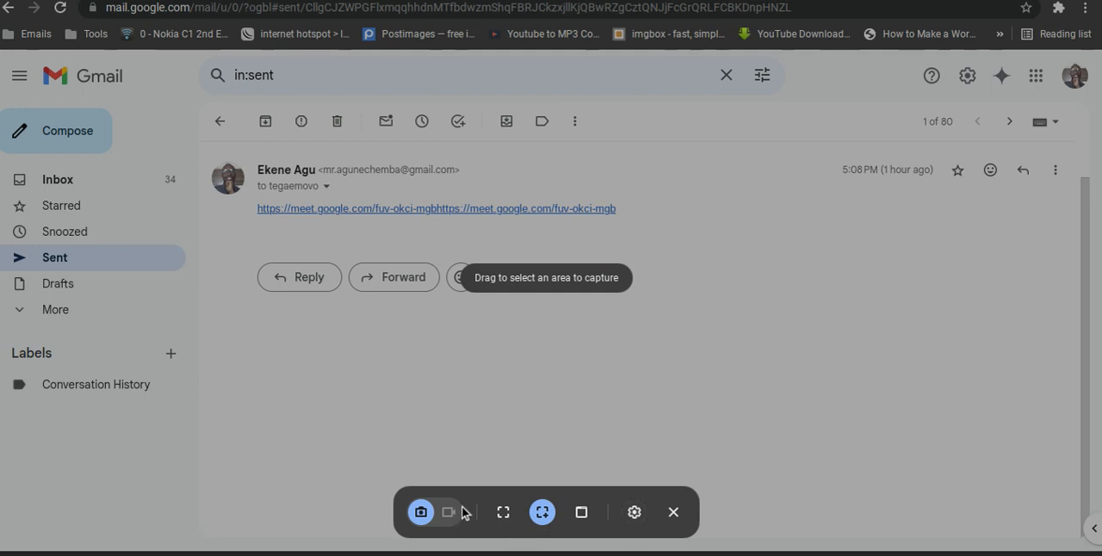
{"action": "left_click", "coordinate": [674, 512]}
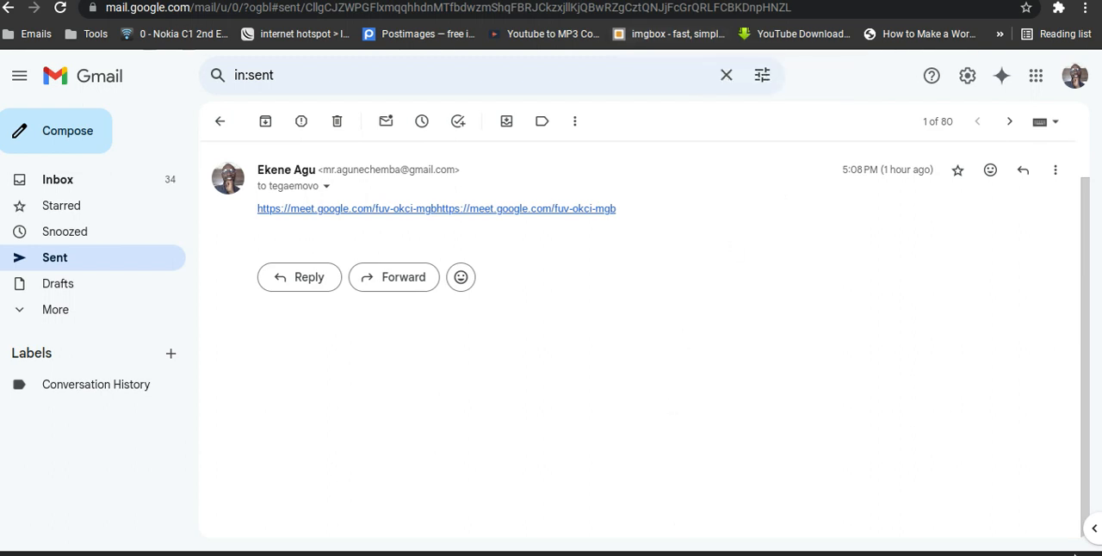
{"action": "left_click", "coordinate": [1095, 534]}
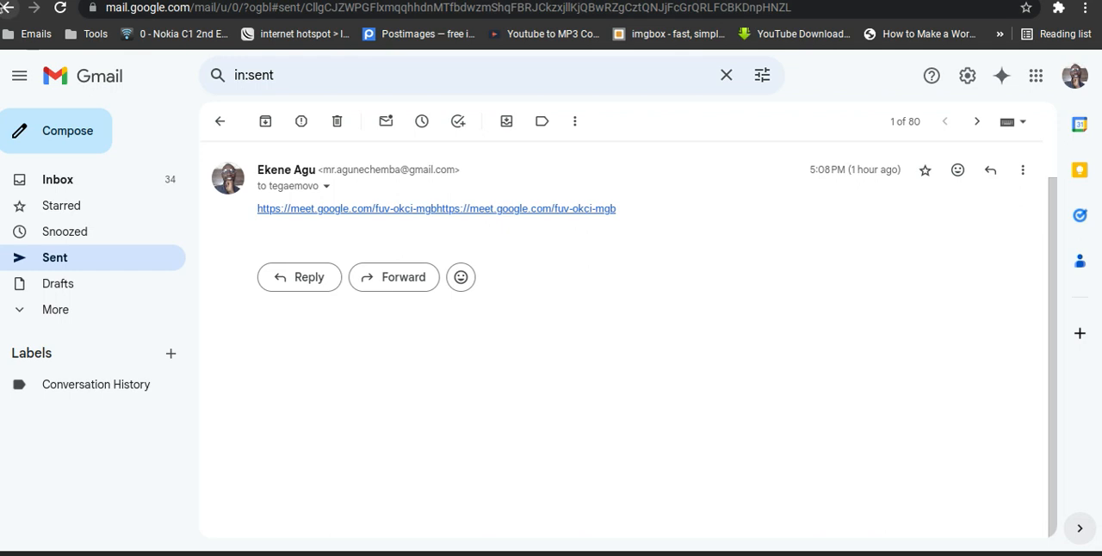
{"action": "right_click", "coordinate": [326, 398]}
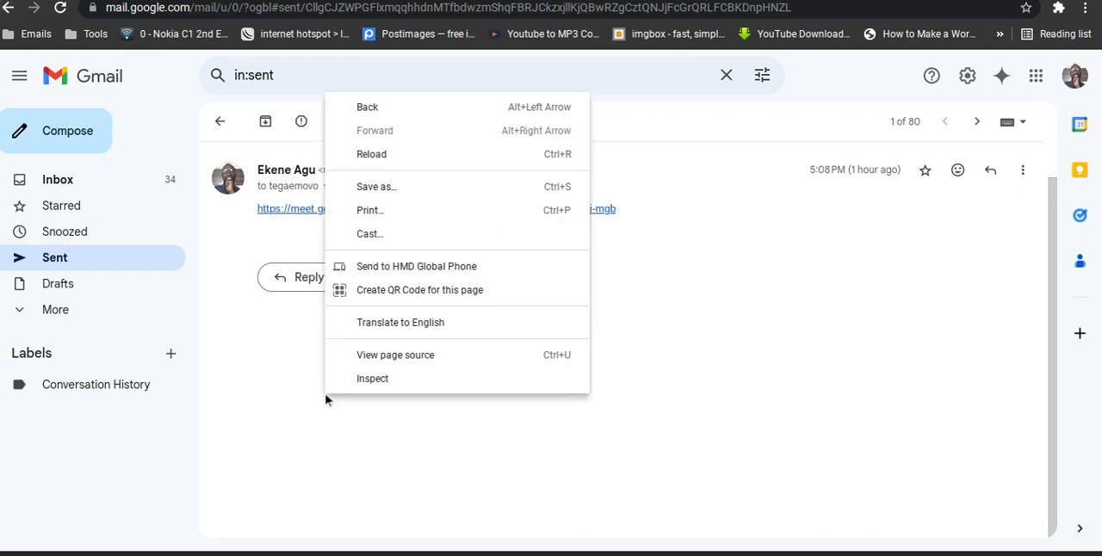
{"action": "left_click", "coordinate": [347, 440]}
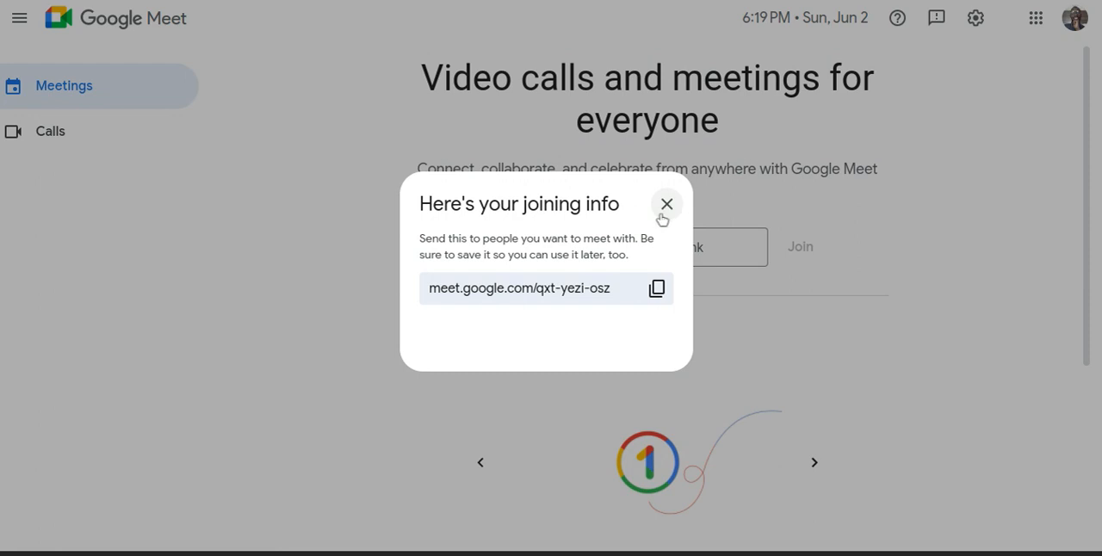
Switch to Google Meet, dismiss the joining info, enter the copied meeting link and join the call.
{"action": "left_click", "coordinate": [665, 206]}
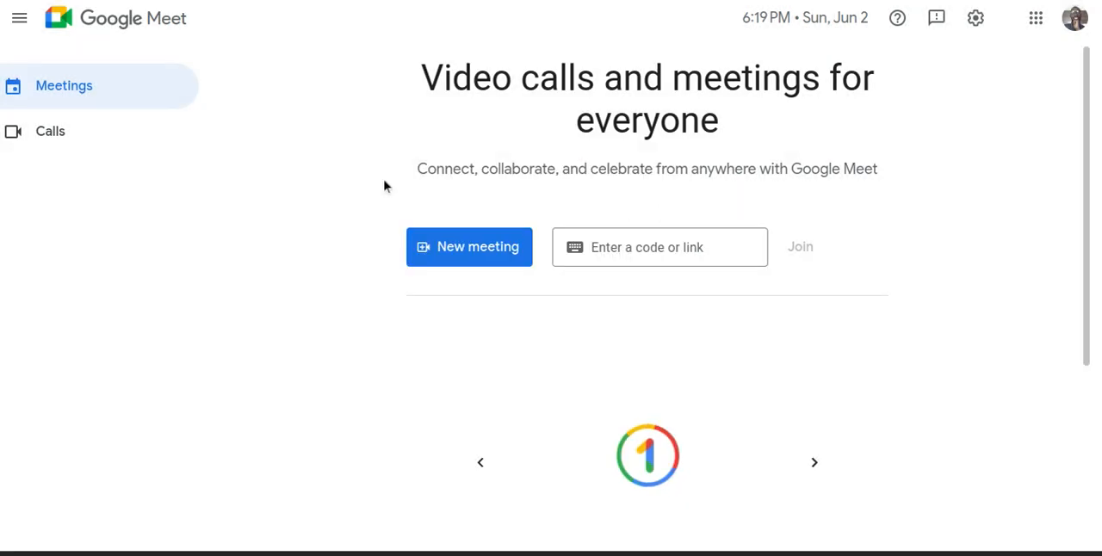
{"action": "left_click", "coordinate": [625, 247]}
{"action": "key", "text": "ctrl+v"}
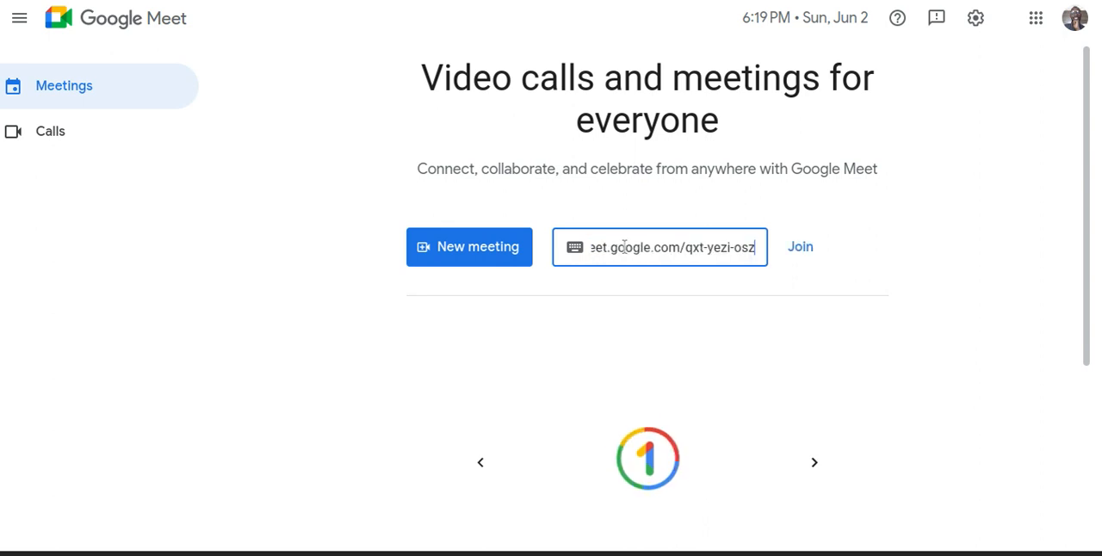
{"action": "key", "text": "Return"}
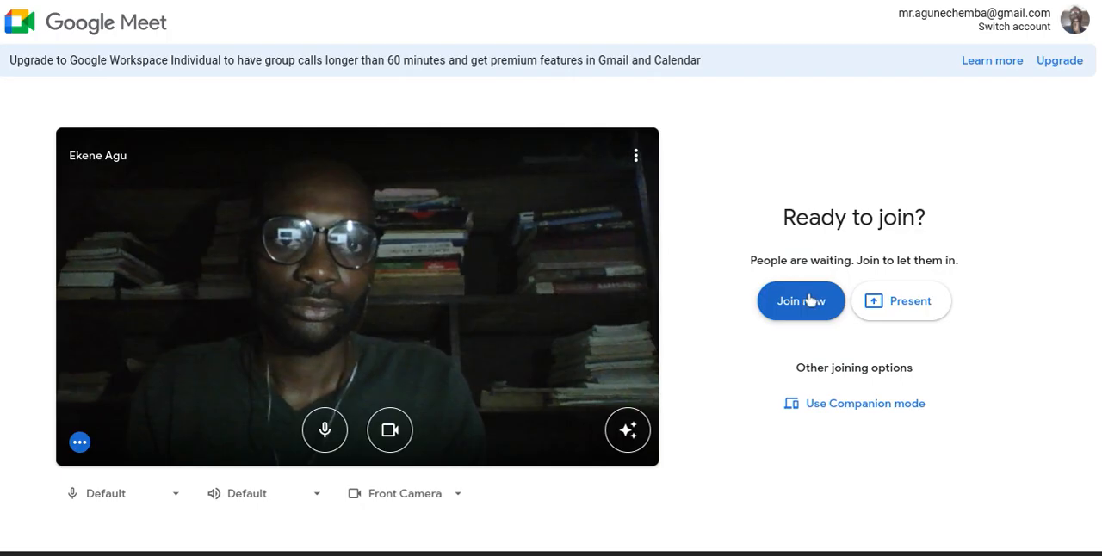
{"action": "left_click", "coordinate": [811, 299]}
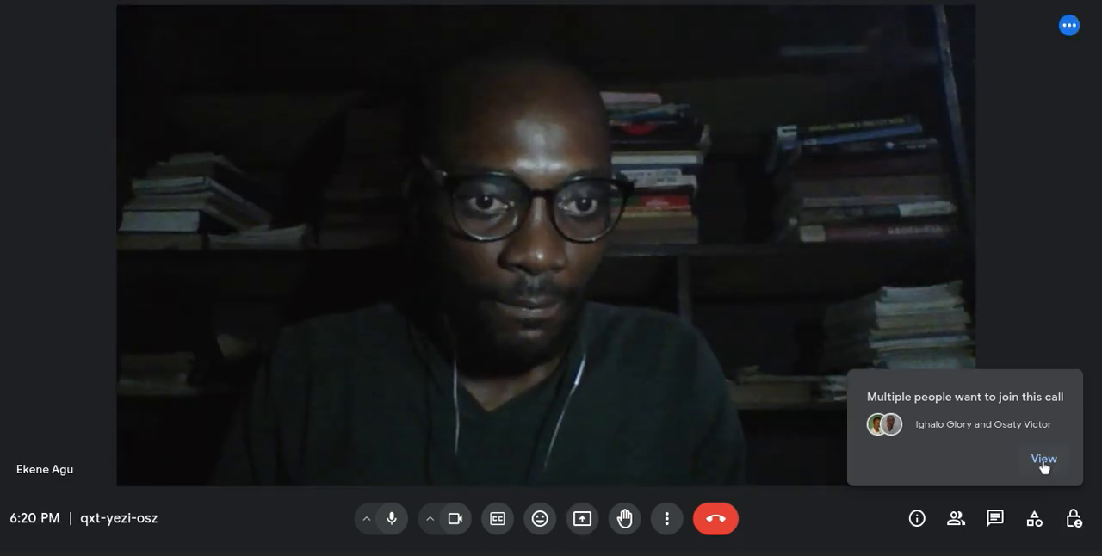
Admit everyone waiting to join the call, including the participant who arrives after the first group.
{"action": "left_click", "coordinate": [1042, 465]}
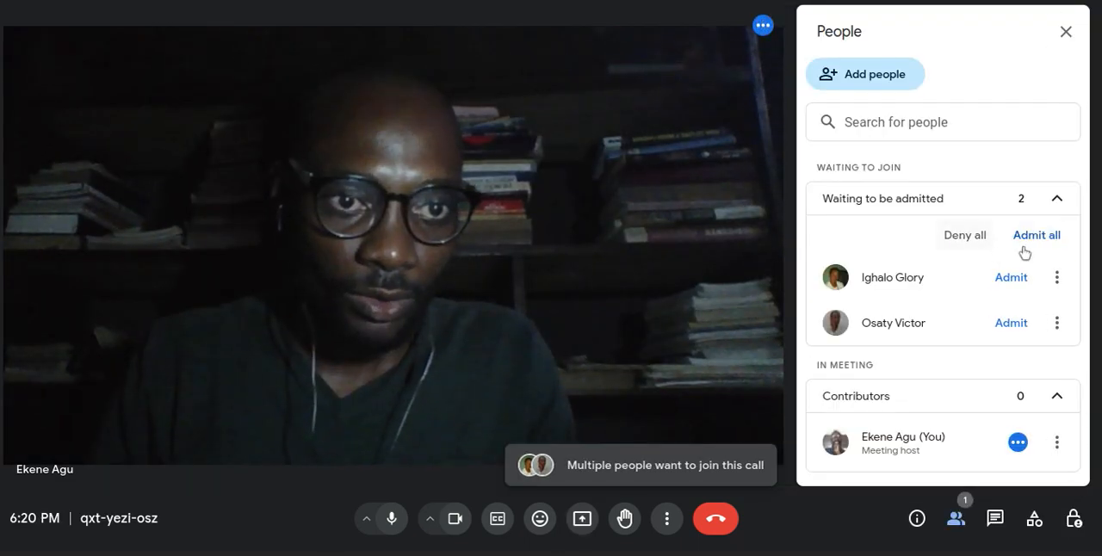
{"action": "left_click", "coordinate": [1030, 235]}
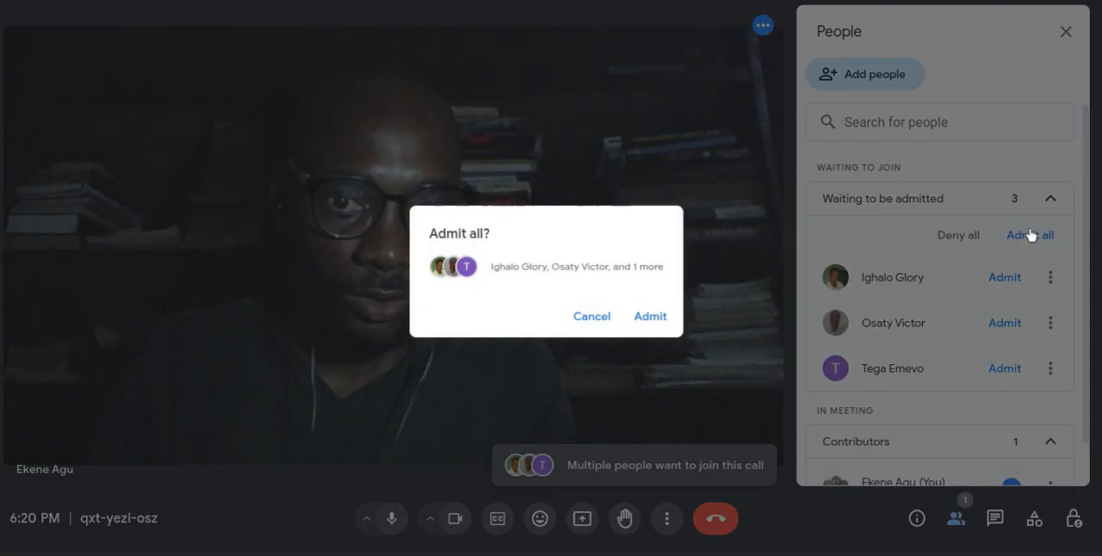
{"action": "left_click", "coordinate": [648, 317]}
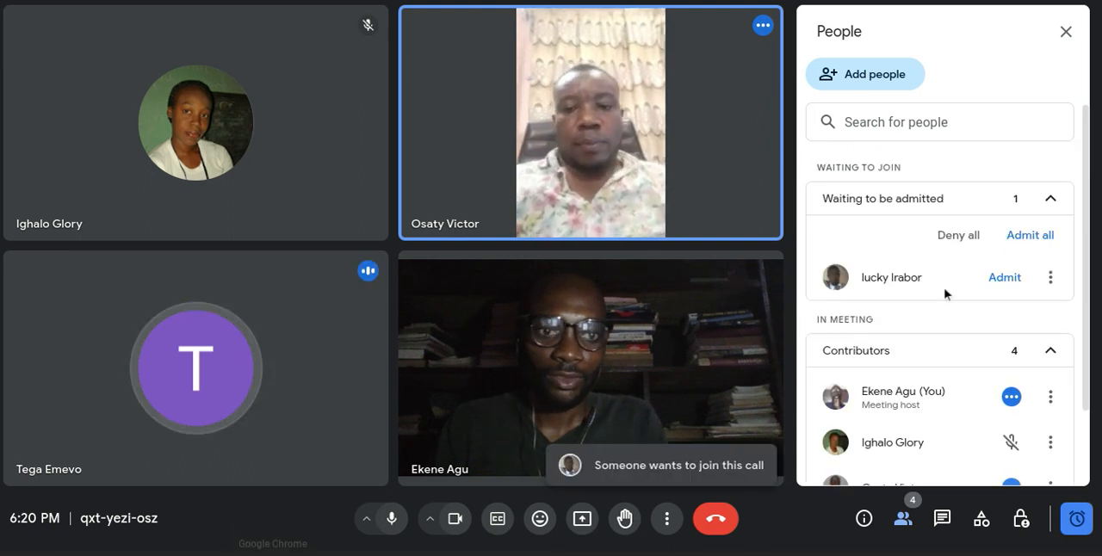
{"action": "left_click", "coordinate": [1033, 238]}
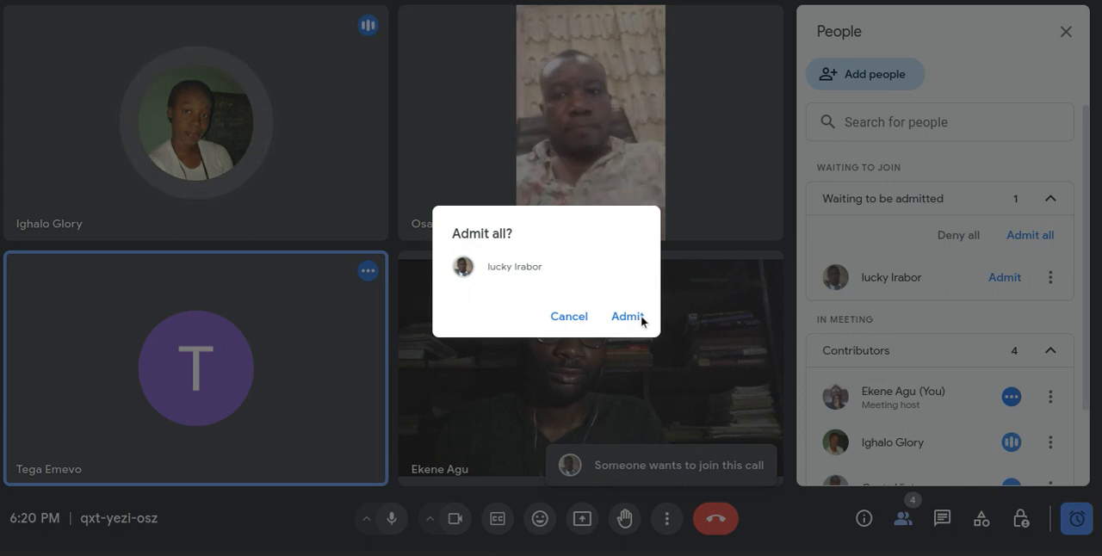
{"action": "left_click", "coordinate": [635, 316]}
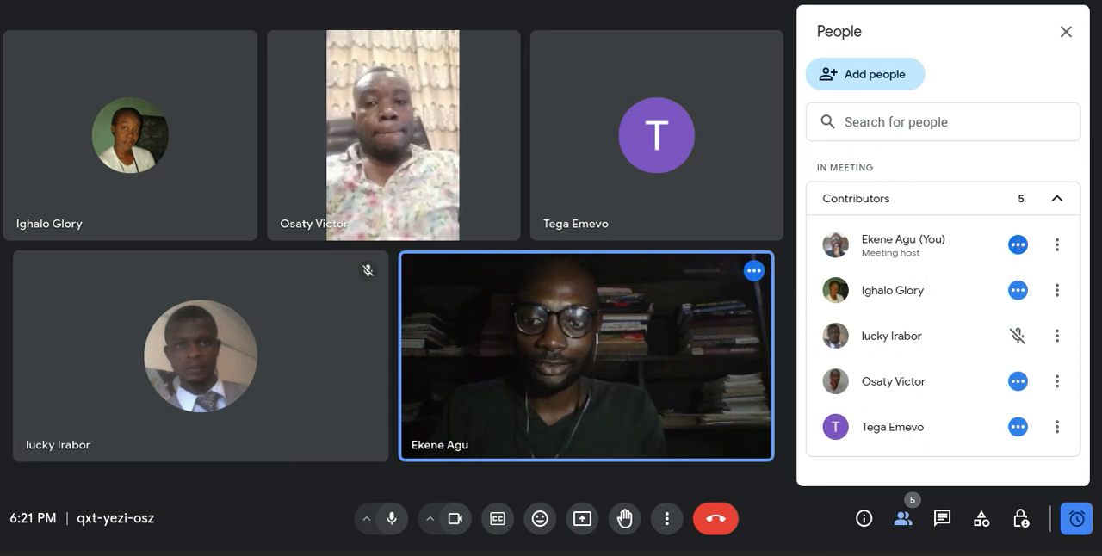
Look over the Canva logo pages, return to the Meet call and admit the newly waiting participant.
{"action": "left_click", "coordinate": [273, 553]}
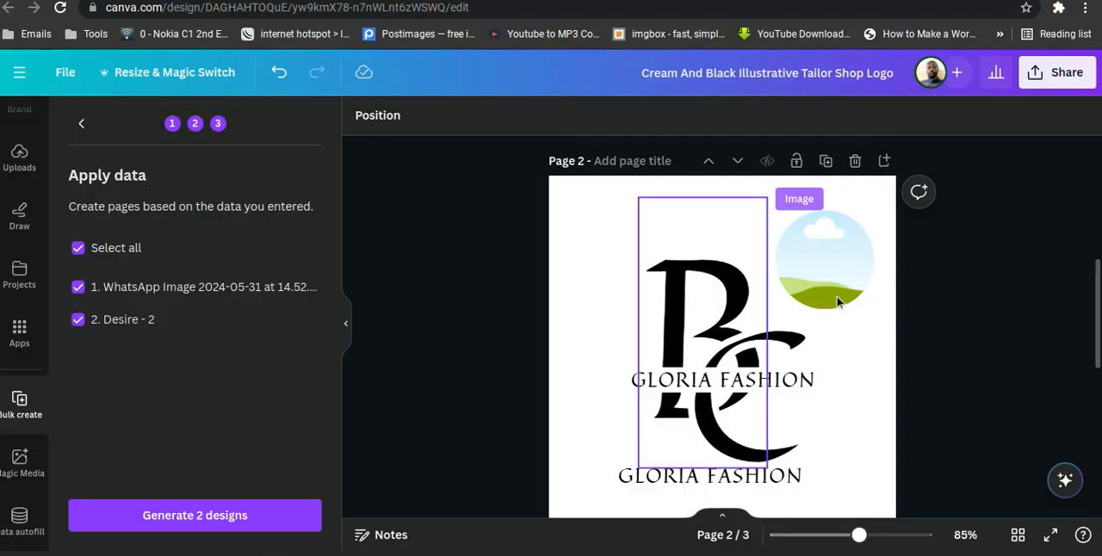
{"action": "scroll", "coordinate": [1000, 284], "scroll_direction": "down", "scroll_amount": 3}
{"action": "scroll", "coordinate": [1000, 284], "scroll_direction": "up", "scroll_amount": 7}
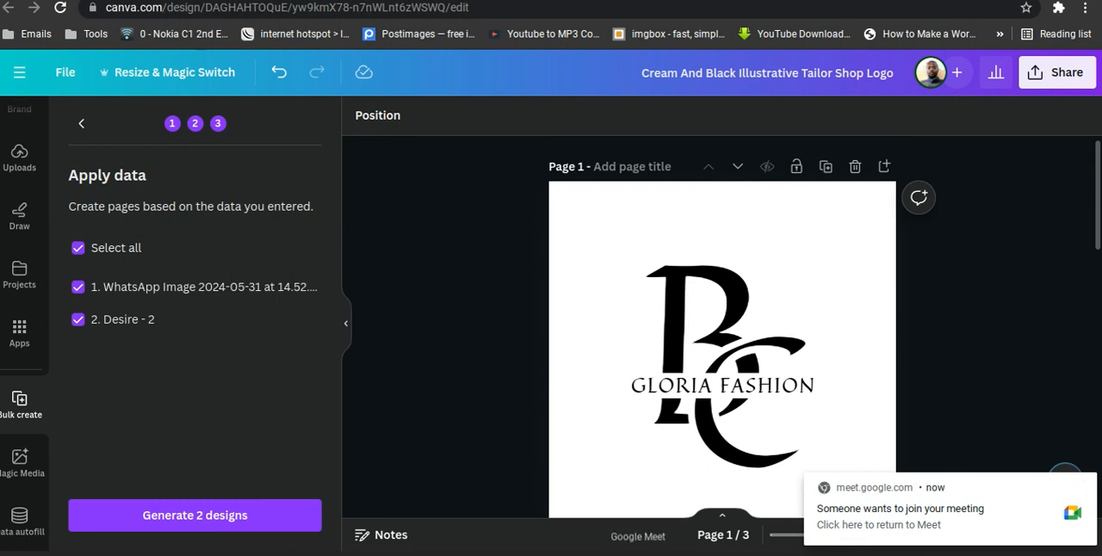
{"action": "left_click", "coordinate": [924, 510]}
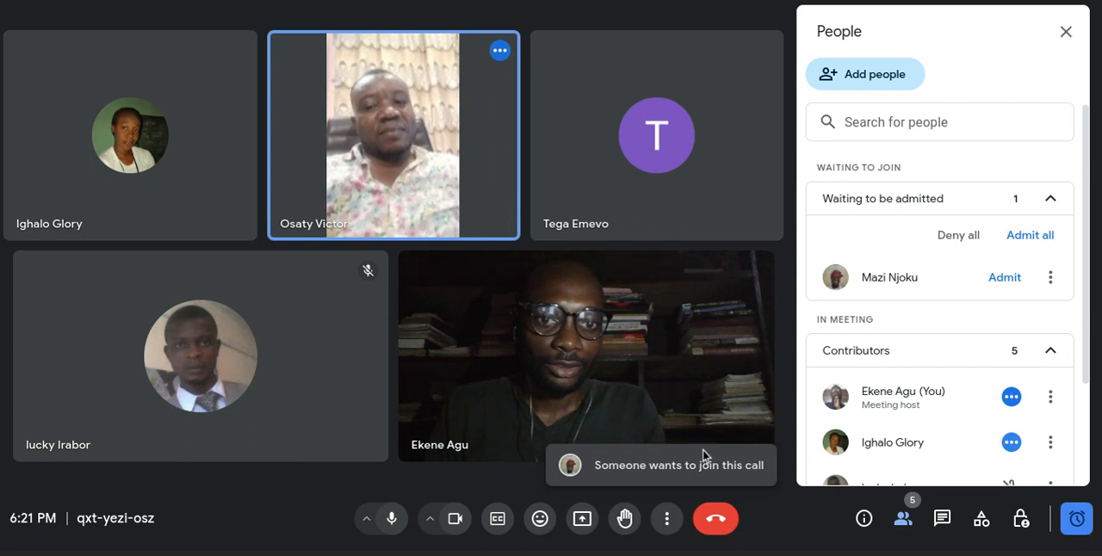
{"action": "left_click", "coordinate": [996, 279]}
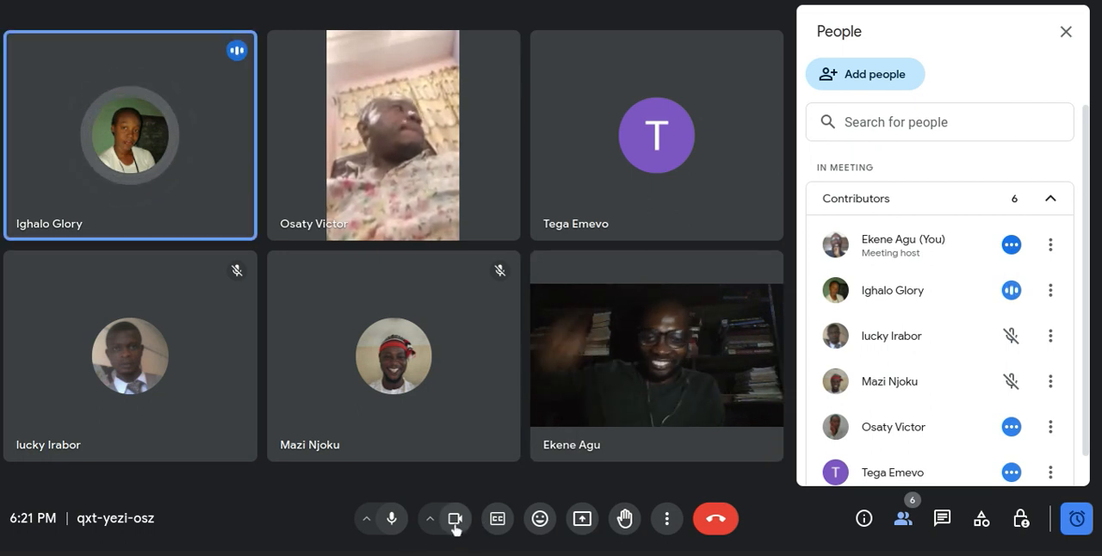
Turn off the camera and present the entire screen in the Meet call without system audio.
{"action": "left_click", "coordinate": [456, 519]}
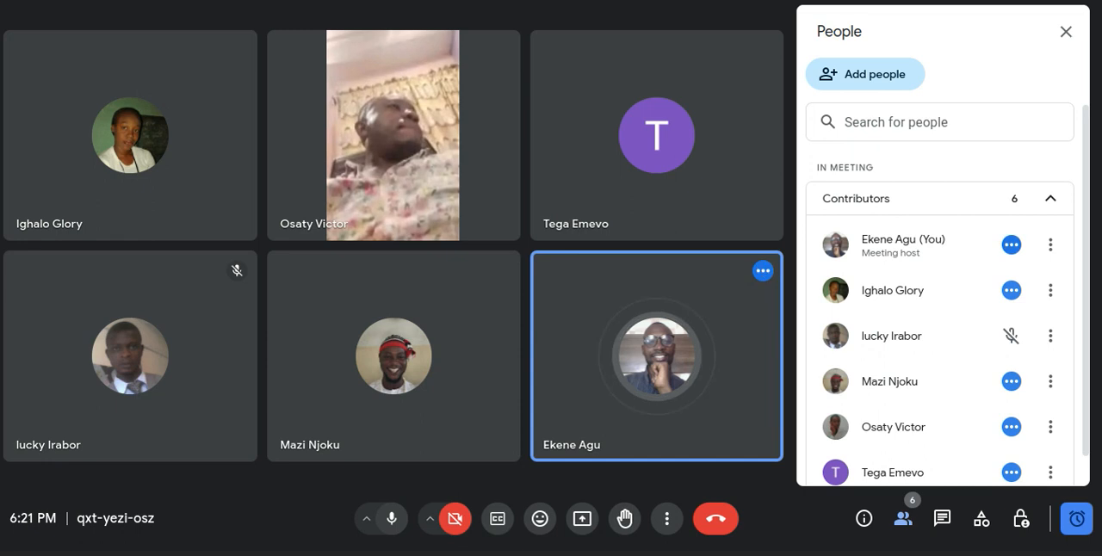
{"action": "left_click", "coordinate": [272, 555]}
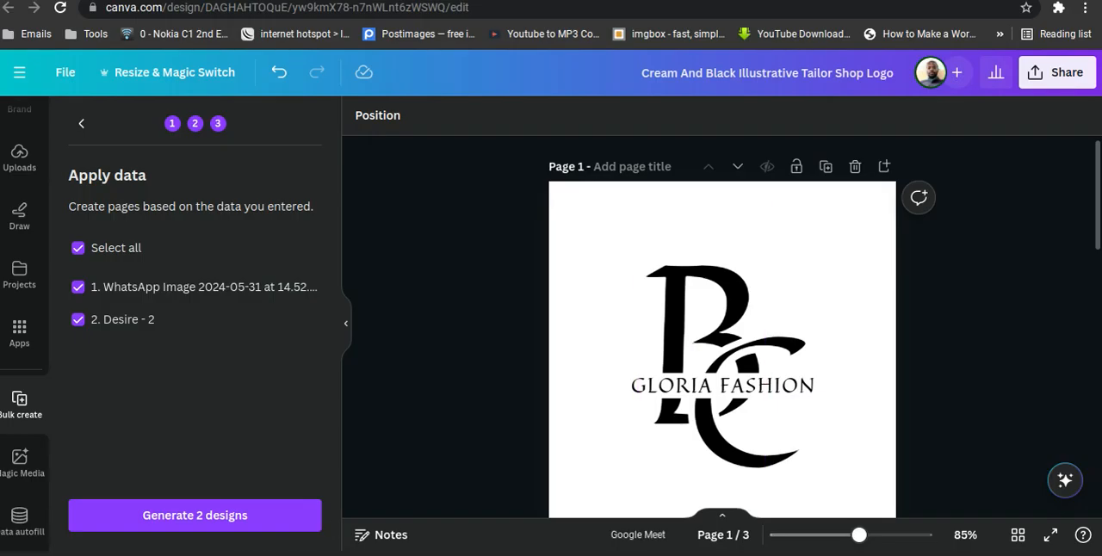
{"action": "left_click", "coordinate": [638, 554]}
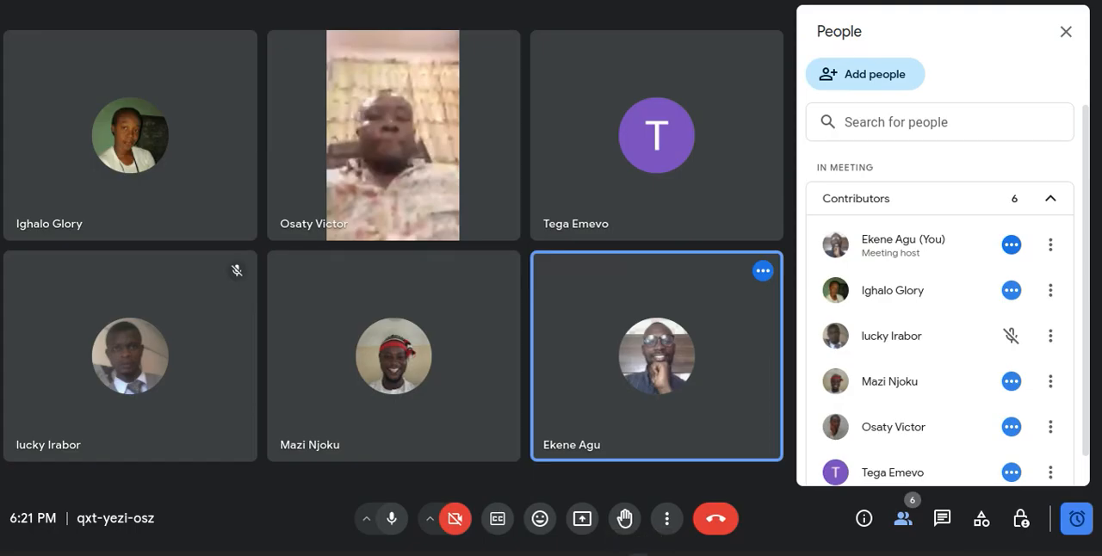
{"action": "left_click", "coordinate": [582, 520]}
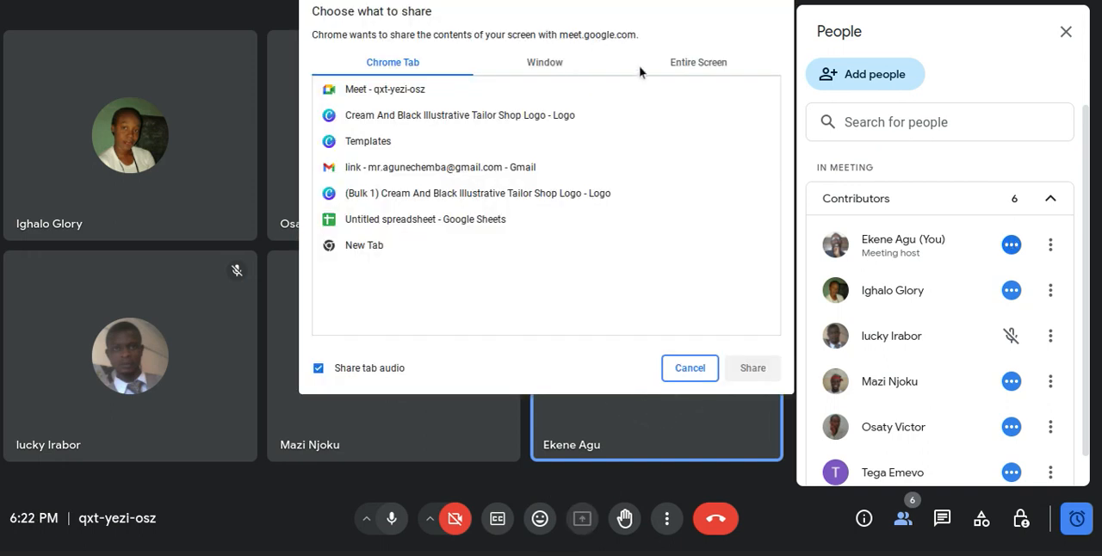
{"action": "left_click", "coordinate": [693, 63]}
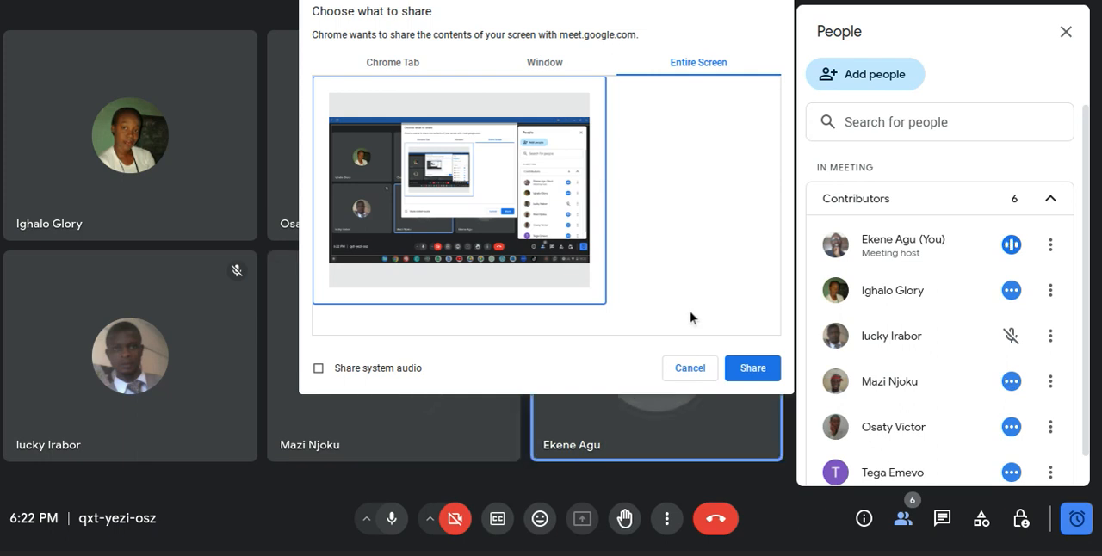
{"action": "left_click", "coordinate": [743, 371]}
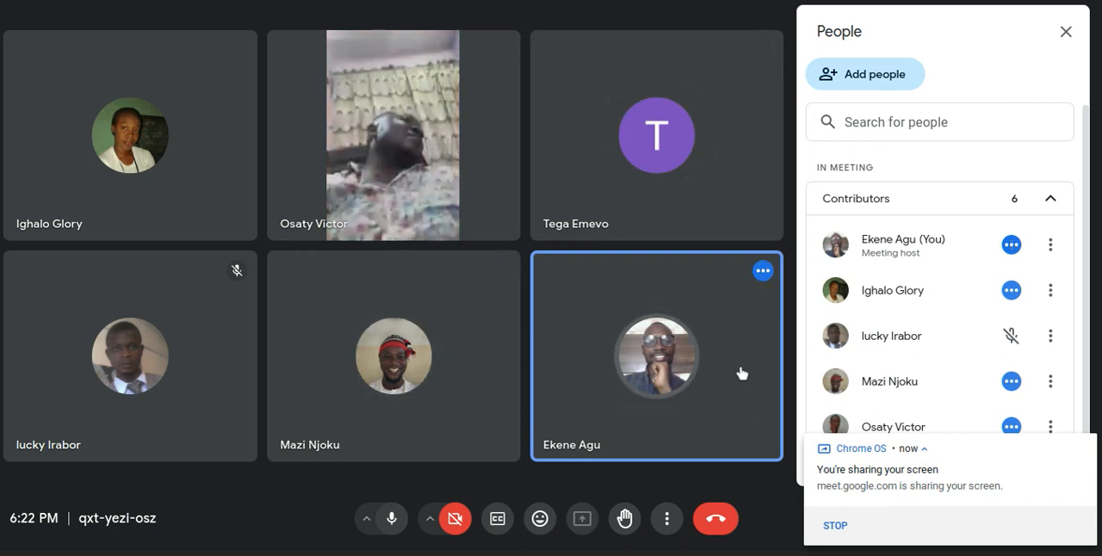
Switch to the Cream And Black Illustrative Tailor Shop Logo design in Canva and review its logo and image-frame pages.
{"action": "left_click", "coordinate": [318, 554]}
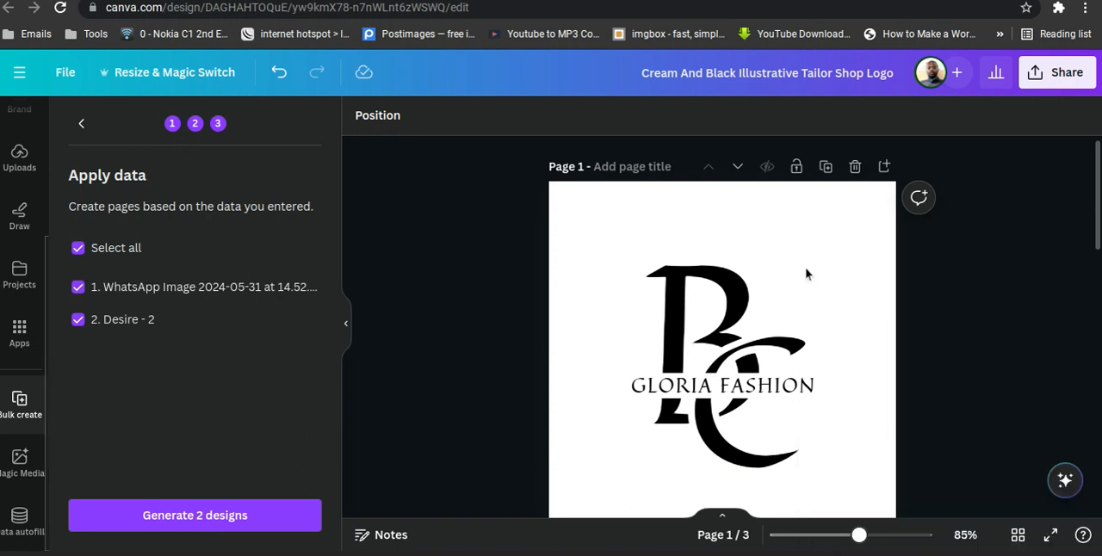
{"action": "scroll", "coordinate": [1015, 317], "scroll_direction": "down", "scroll_amount": 5}
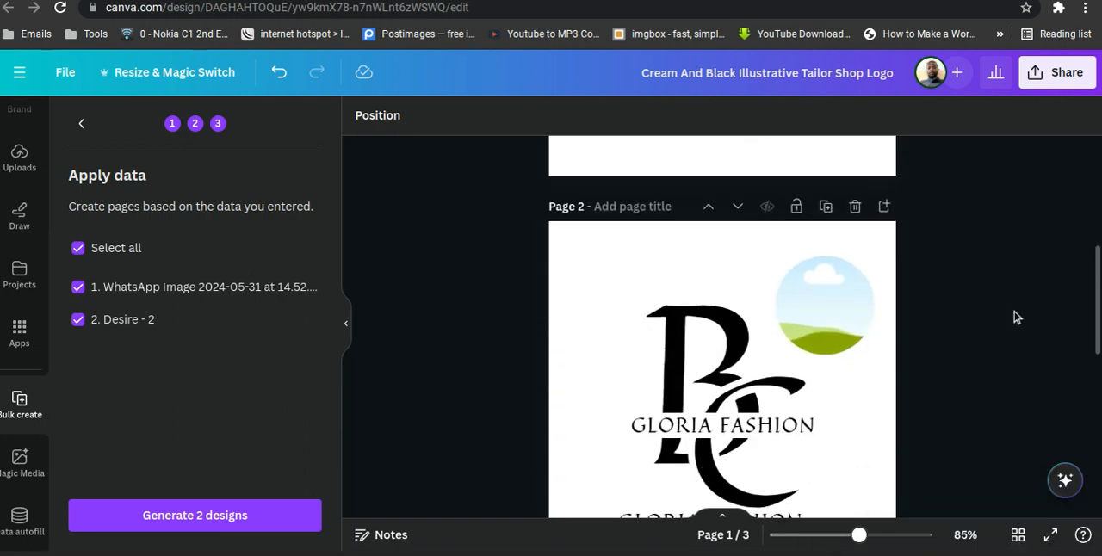
{"action": "scroll", "coordinate": [1015, 317], "scroll_direction": "up", "scroll_amount": 2}
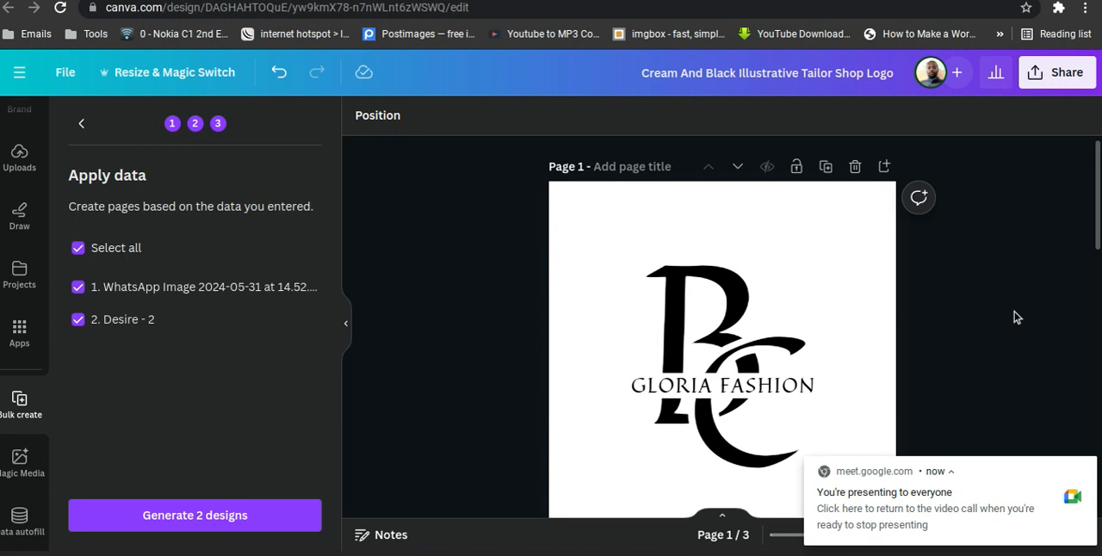
{"action": "scroll", "coordinate": [1014, 317], "scroll_direction": "down", "scroll_amount": 2}
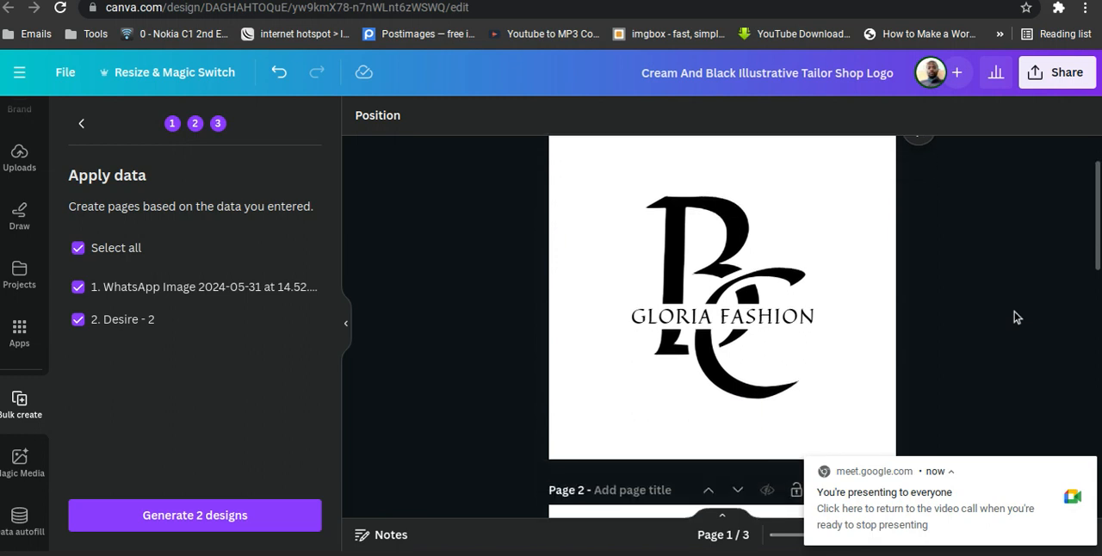
{"action": "scroll", "coordinate": [1014, 317], "scroll_direction": "up", "scroll_amount": 2}
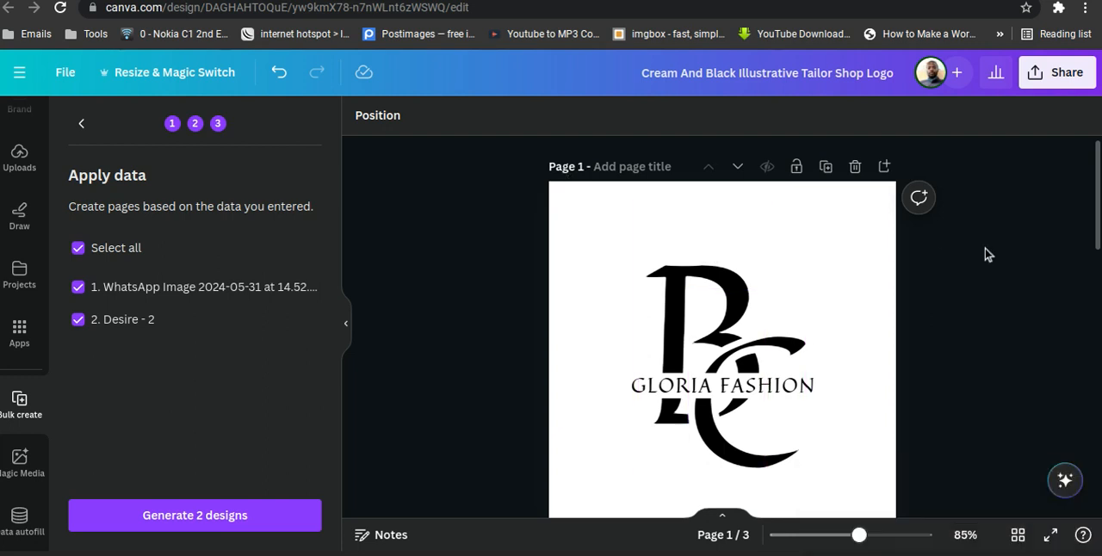
{"action": "scroll", "coordinate": [989, 254], "scroll_direction": "down", "scroll_amount": 10}
{"action": "scroll", "coordinate": [989, 254], "scroll_direction": "down", "scroll_amount": 4}
{"action": "scroll", "coordinate": [989, 254], "scroll_direction": "up", "scroll_amount": 4}
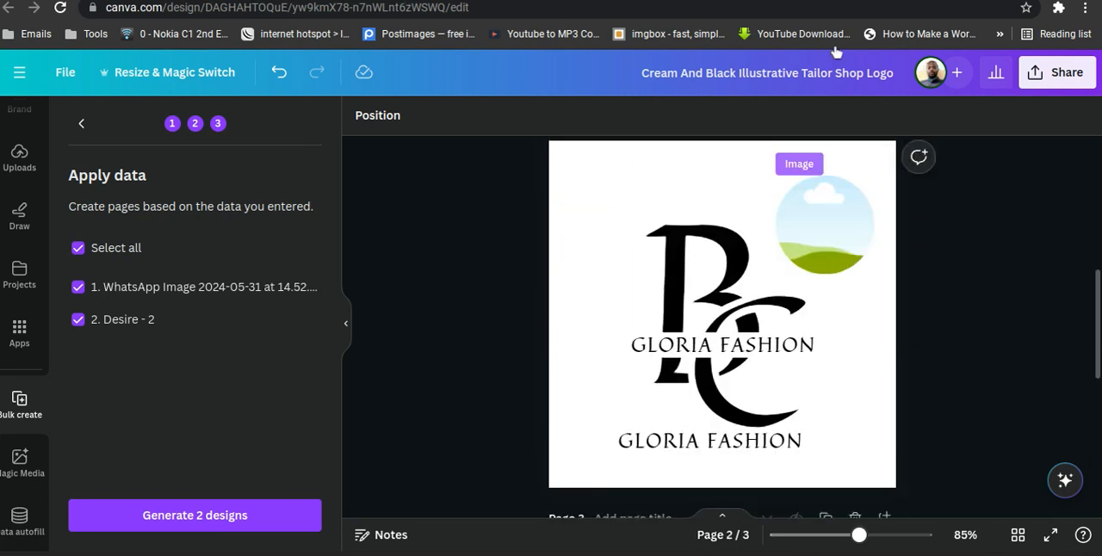
Review the generated pages in the (Bulk 1) Cream And Black Illustrative Tailor Shop Logo design and glance at the Google Sheets tab.
{"action": "left_click", "coordinate": [517, 0]}
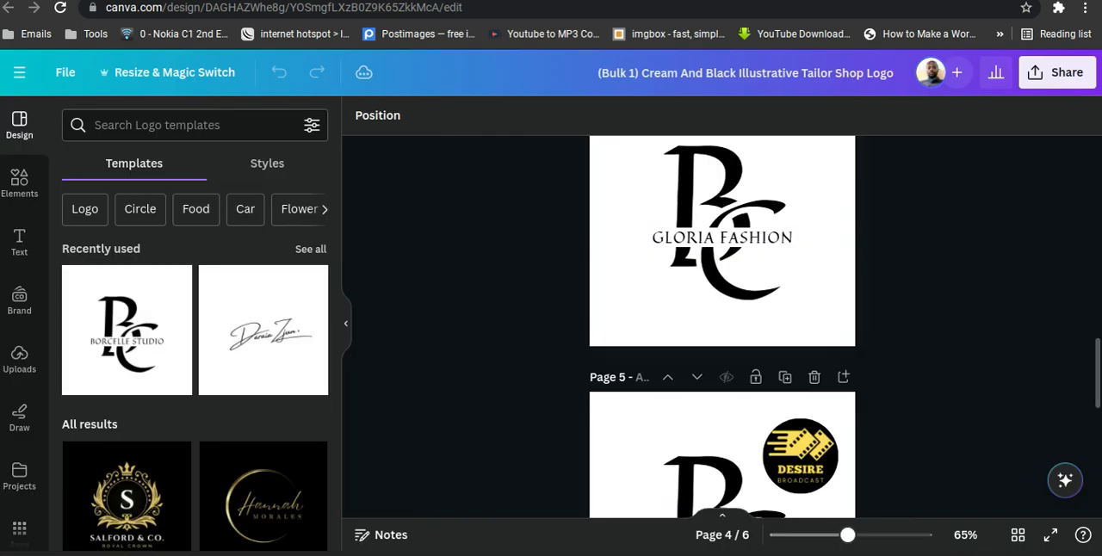
{"action": "scroll", "coordinate": [969, 356], "scroll_direction": "down", "scroll_amount": 5}
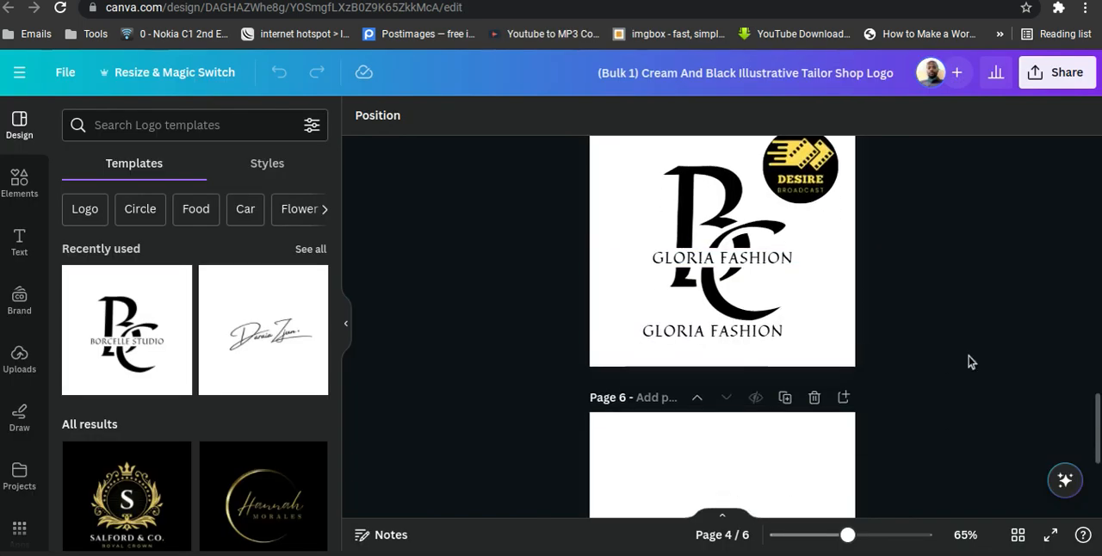
{"action": "scroll", "coordinate": [969, 361], "scroll_direction": "up", "scroll_amount": 10}
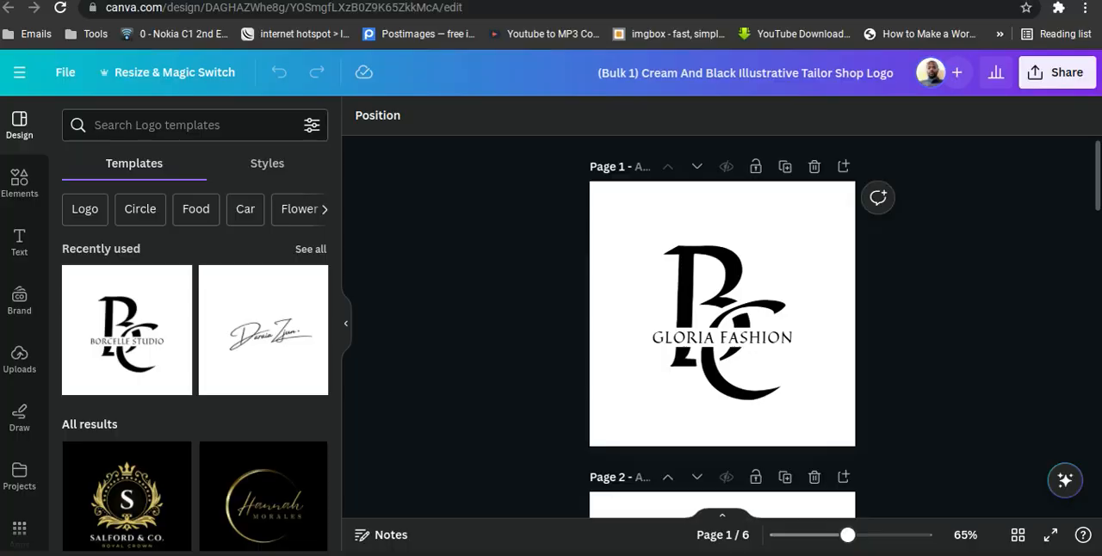
{"action": "key", "text": "ctrl+t"}
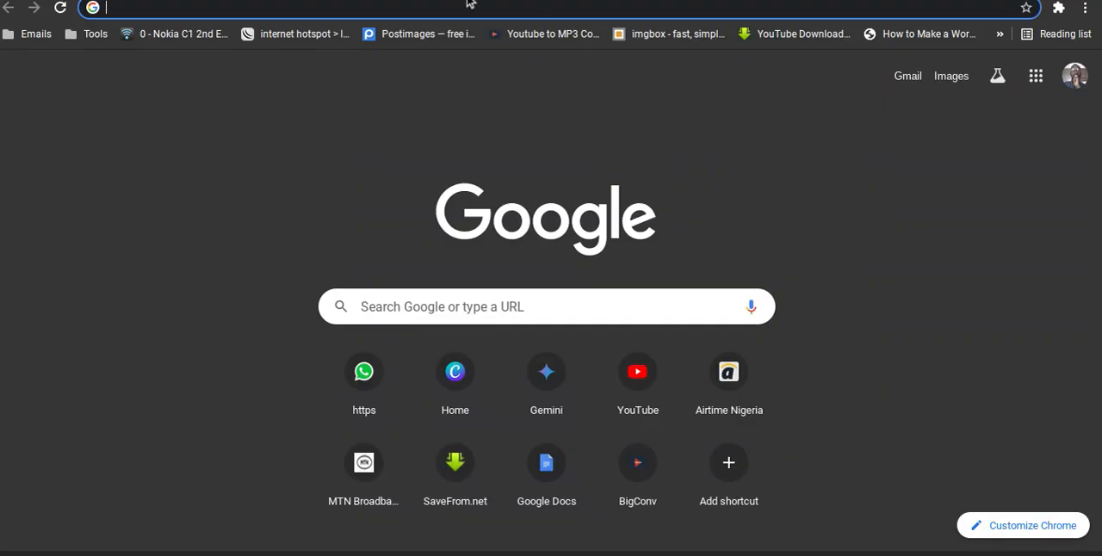
{"action": "left_click", "coordinate": [431, 1]}
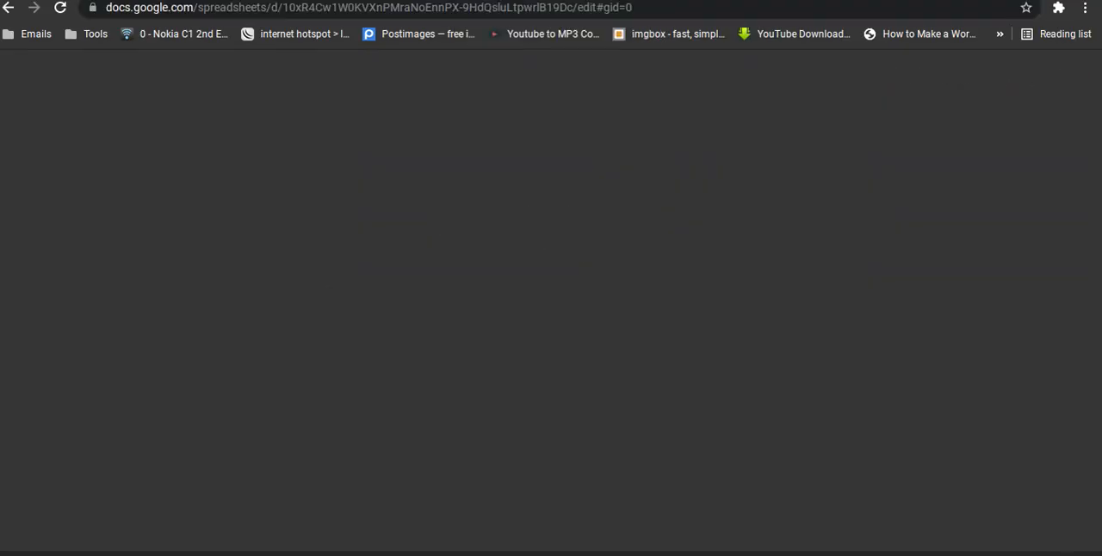
Return to the Cream And Black Illustrative Tailor Shop Logo design and back out of its Bulk create setup.
{"action": "left_click", "coordinate": [259, 1]}
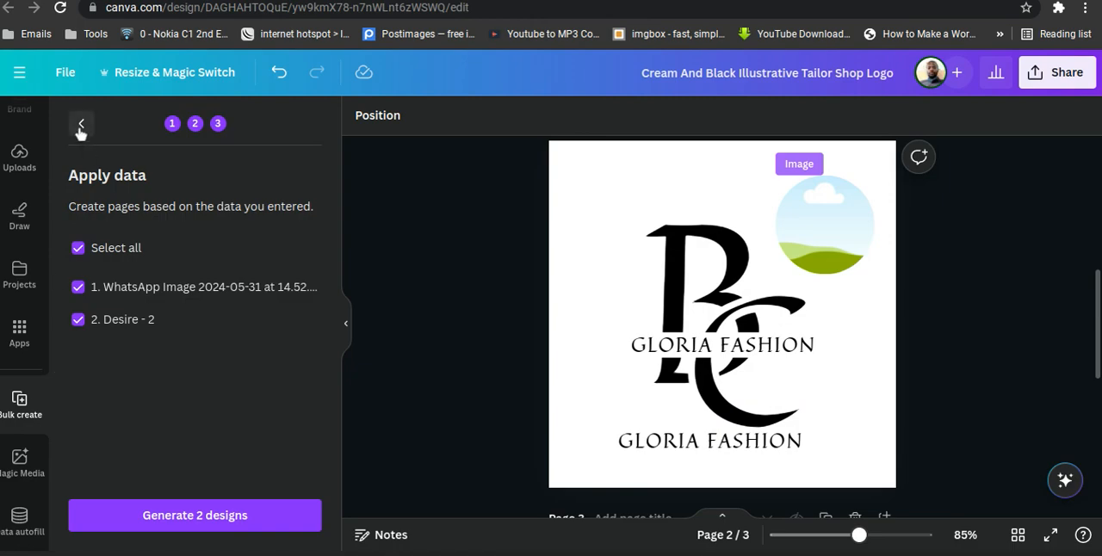
{"action": "left_click", "coordinate": [81, 126]}
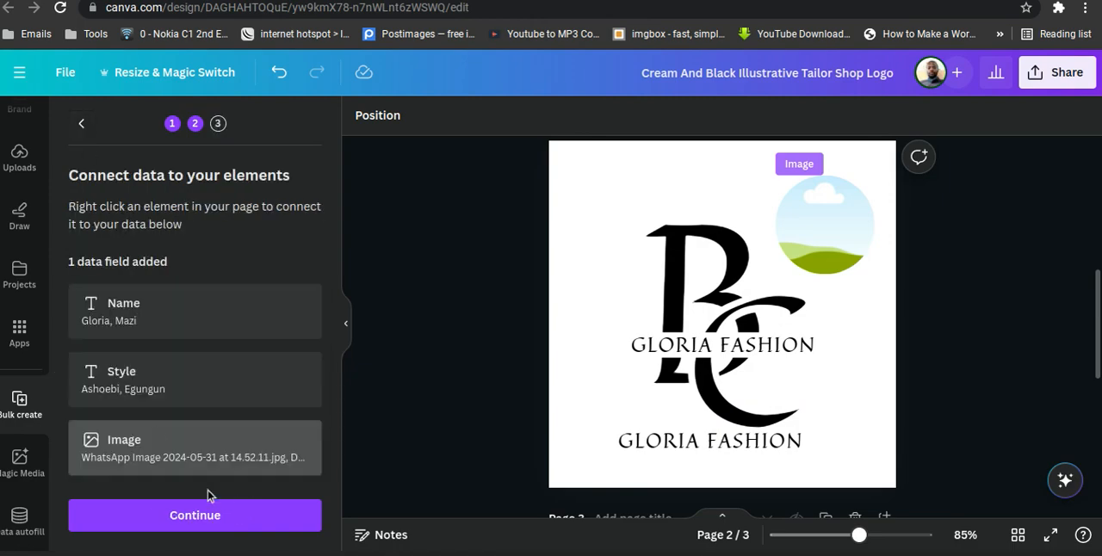
{"action": "left_click", "coordinate": [79, 125]}
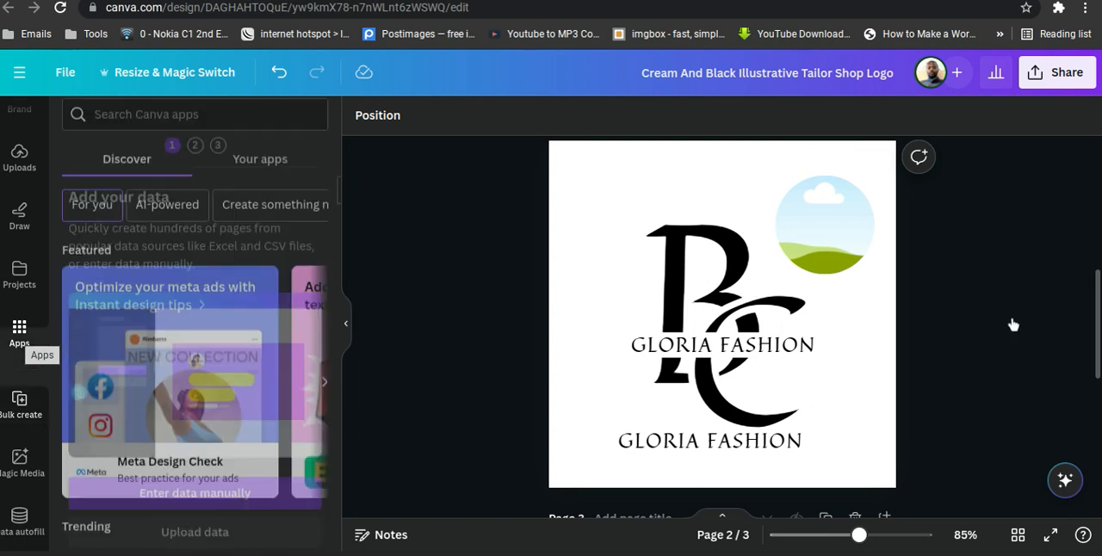
Delete the two Gloria Fashion logo pages from the design, keeping only the blank page.
{"action": "scroll", "coordinate": [1013, 325], "scroll_direction": "down", "scroll_amount": 1}
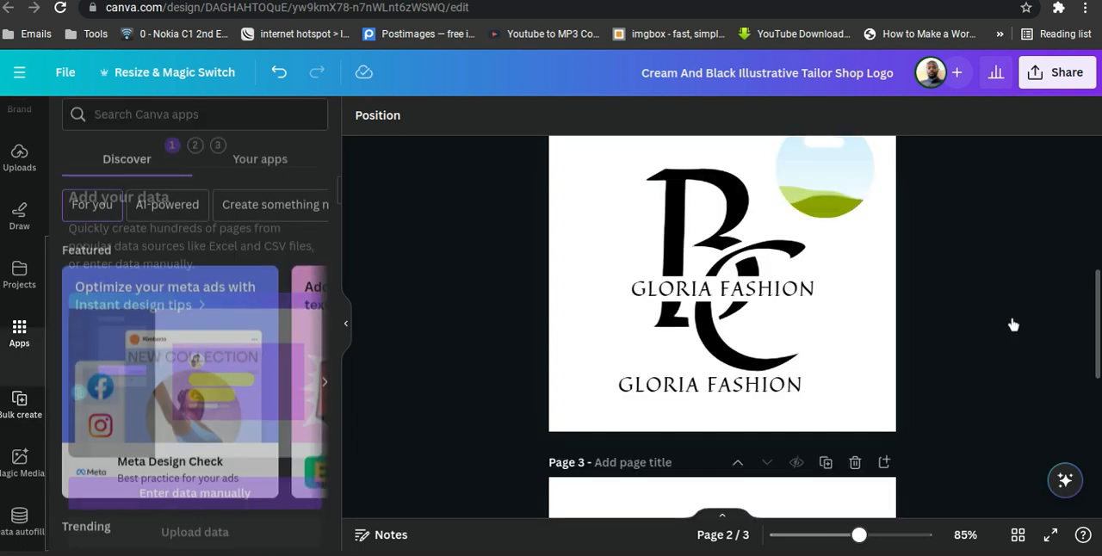
{"action": "scroll", "coordinate": [1012, 325], "scroll_direction": "up", "scroll_amount": 5}
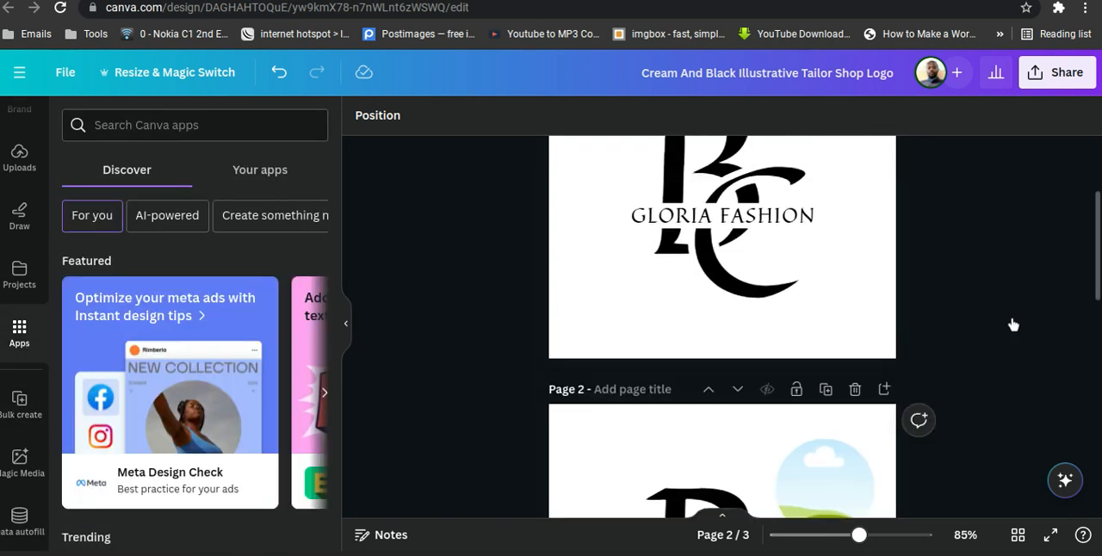
{"action": "scroll", "coordinate": [1013, 325], "scroll_direction": "up", "scroll_amount": 2}
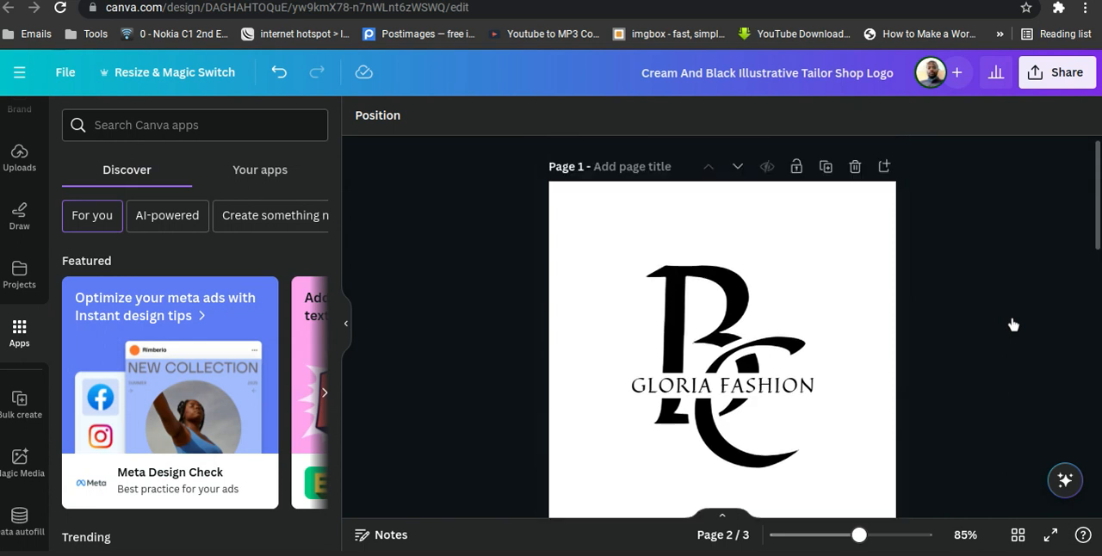
{"action": "left_click", "coordinate": [857, 168]}
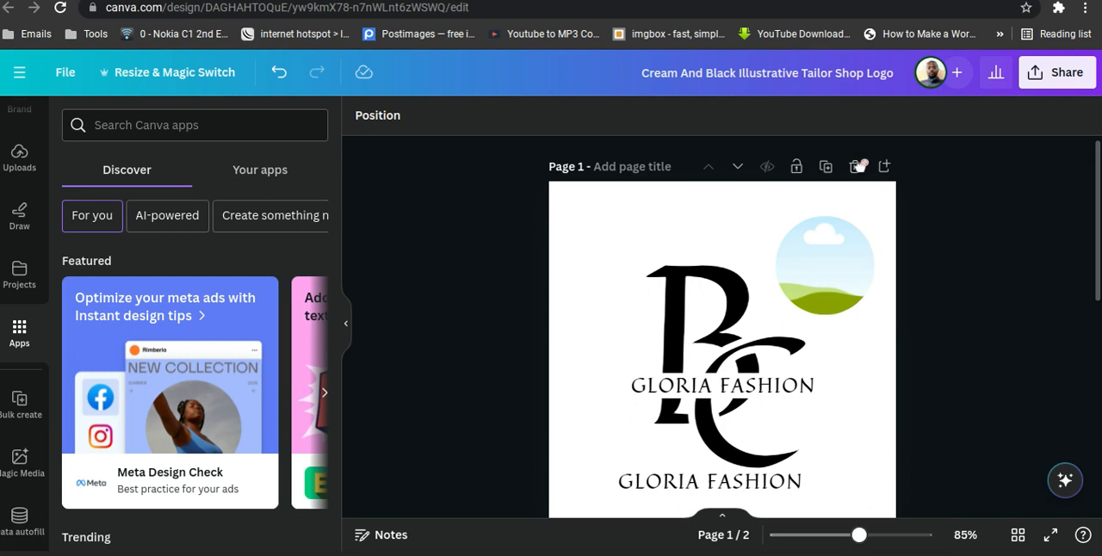
{"action": "left_click", "coordinate": [857, 168]}
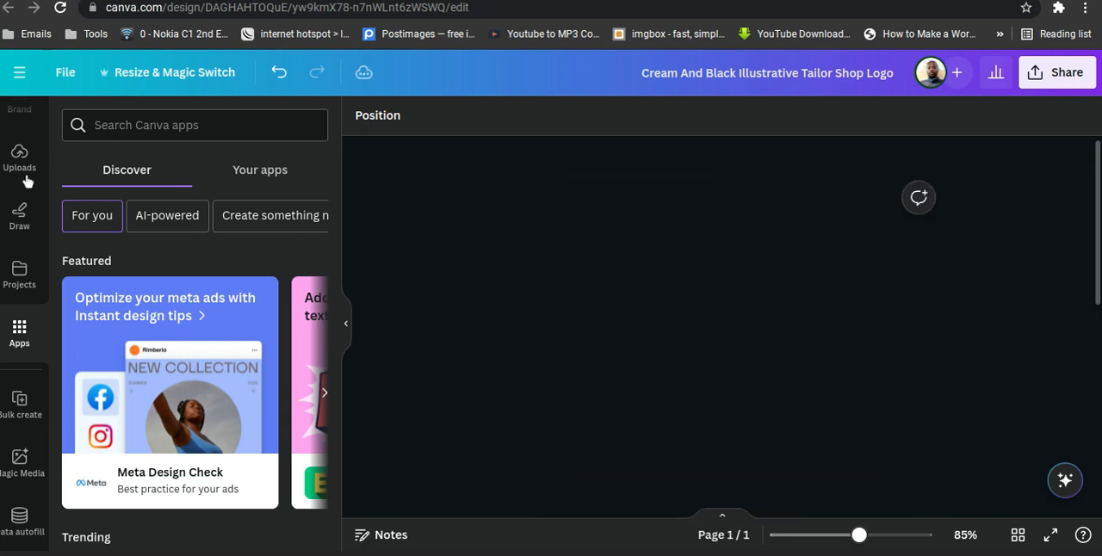
Apply the Black Pink Minimalist Illustrated Women Fashion Accessory Boutique Logo template from the fashion results to the blank page.
{"action": "scroll", "coordinate": [26, 188], "scroll_direction": "up", "scroll_amount": 3}
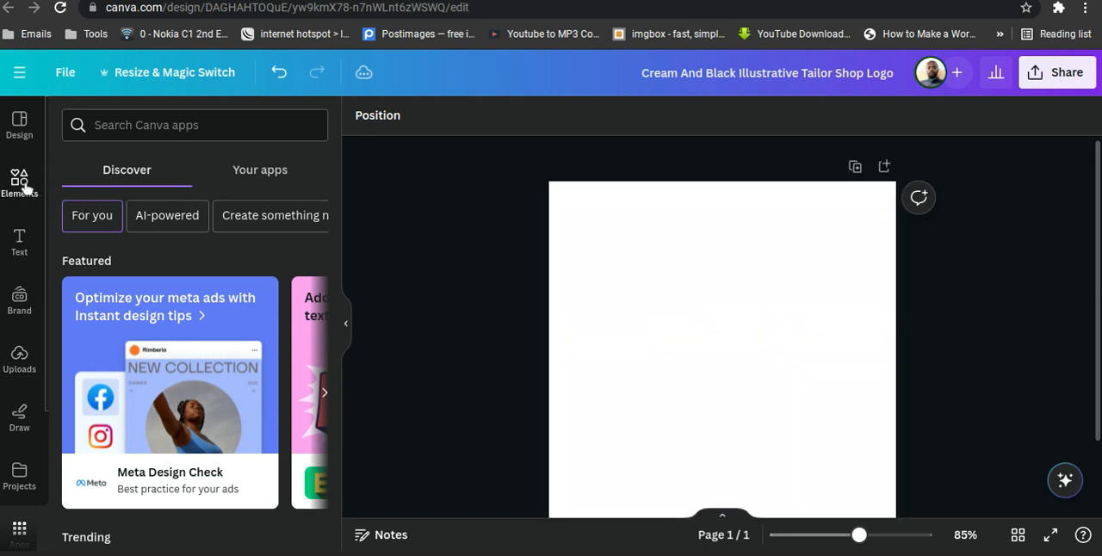
{"action": "left_click", "coordinate": [24, 188]}
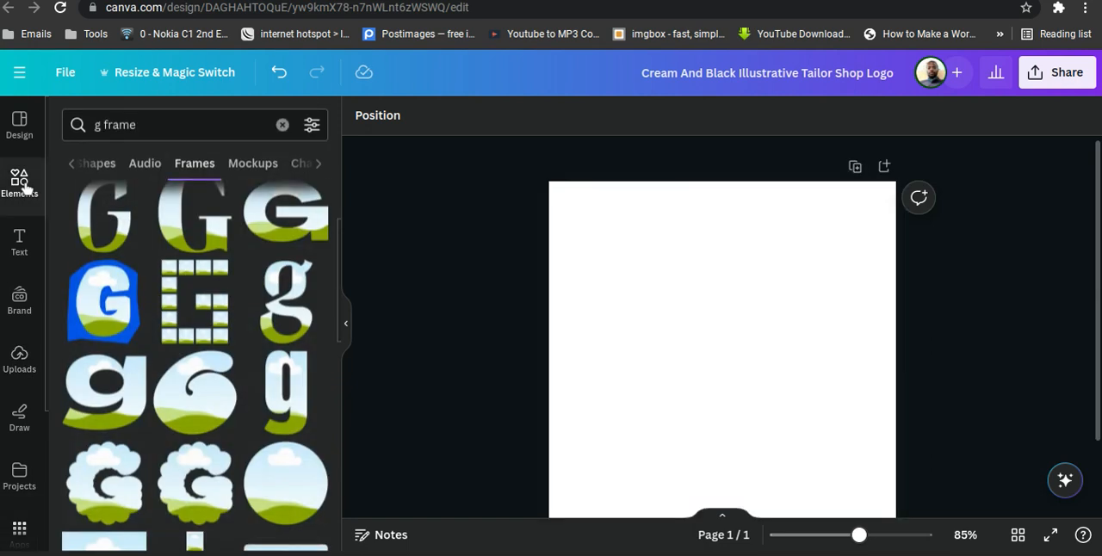
{"action": "left_click", "coordinate": [22, 125]}
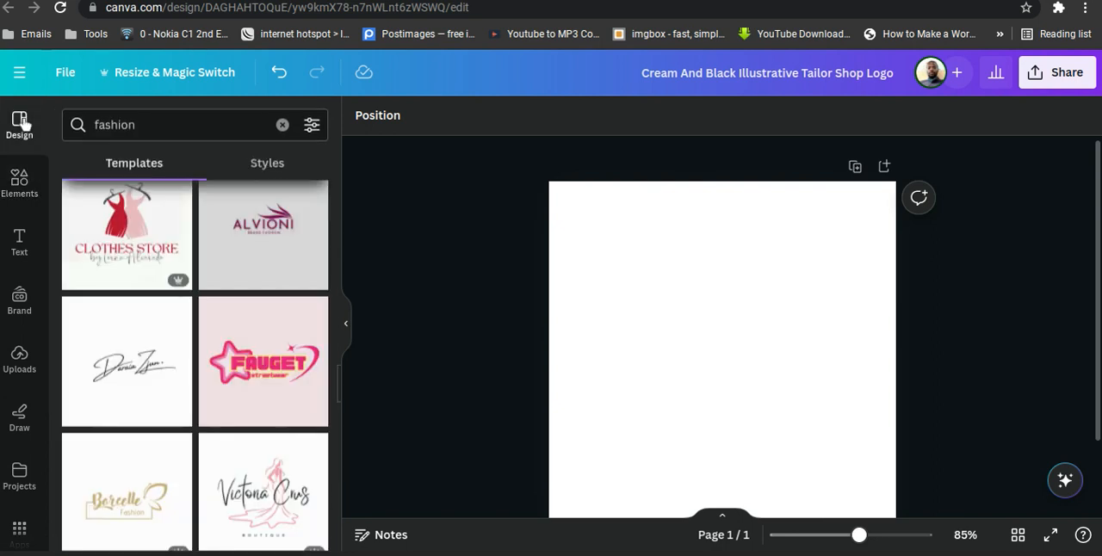
{"action": "scroll", "coordinate": [197, 368], "scroll_direction": "up", "scroll_amount": 8}
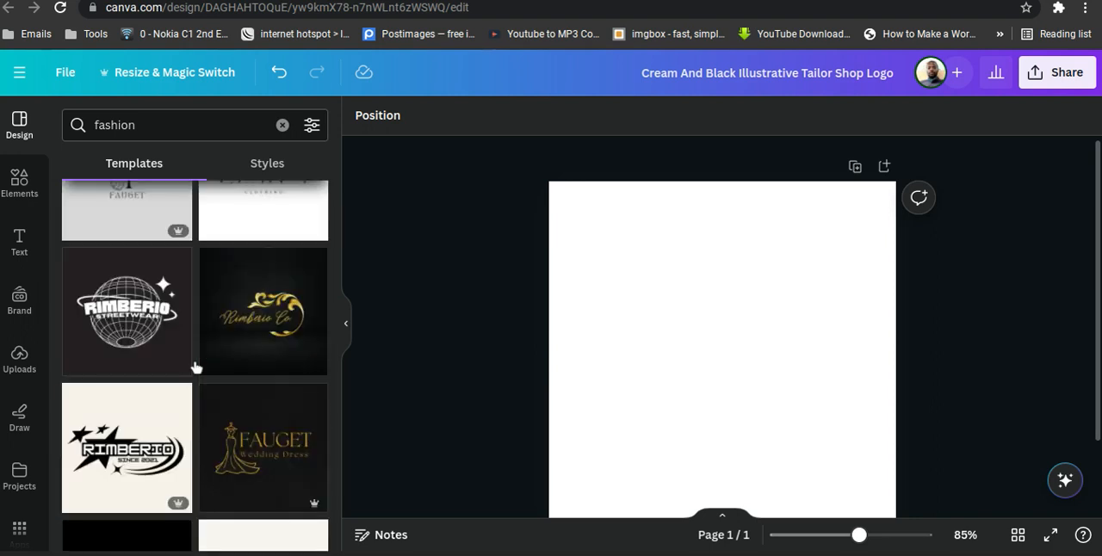
{"action": "scroll", "coordinate": [196, 368], "scroll_direction": "up", "scroll_amount": 6}
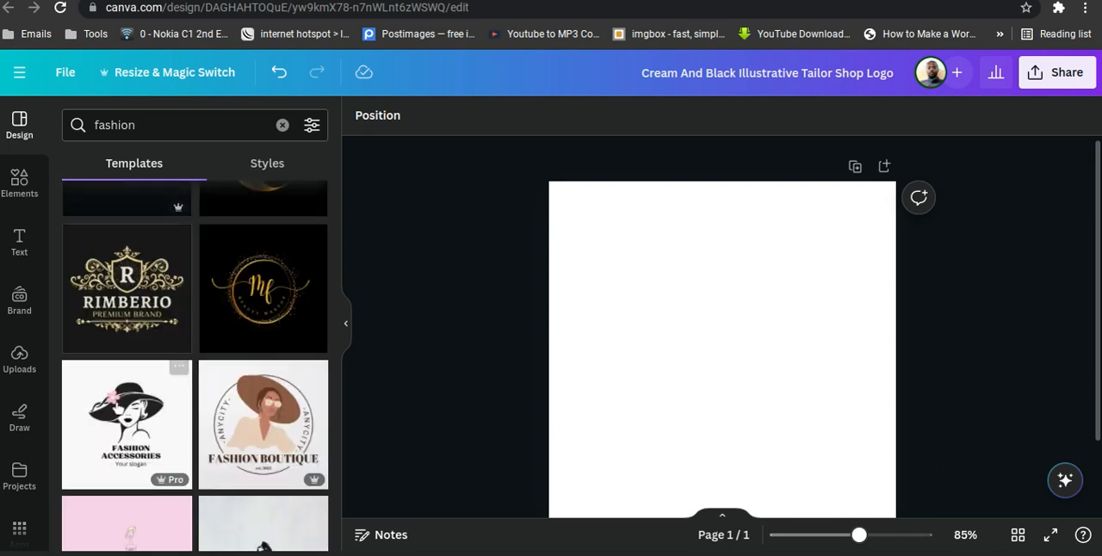
{"action": "left_click", "coordinate": [110, 415]}
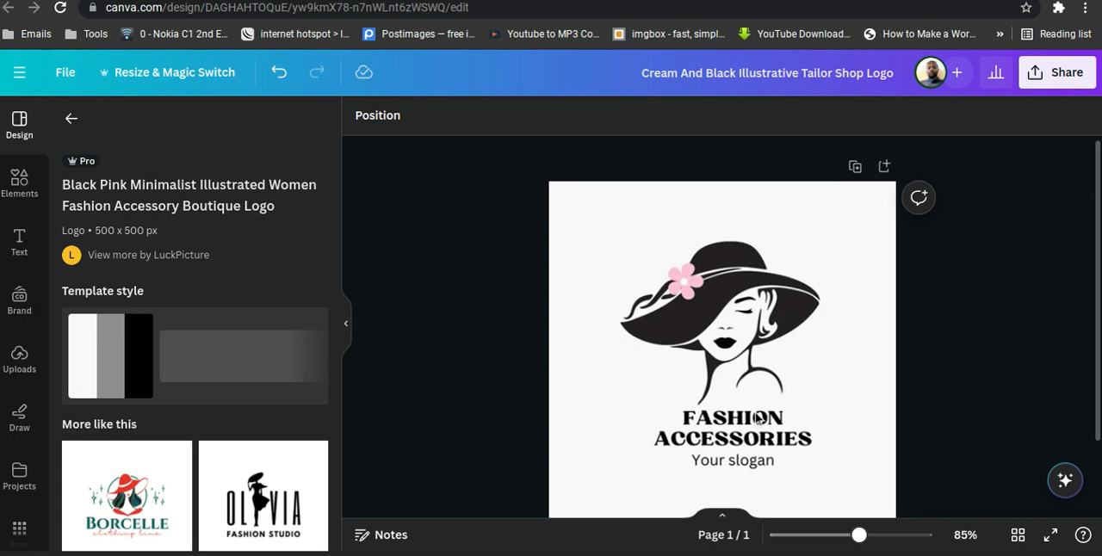
Delete the woman-in-hat illustration and the pink flower from the logo, keeping the text.
{"action": "left_click", "coordinate": [735, 342]}
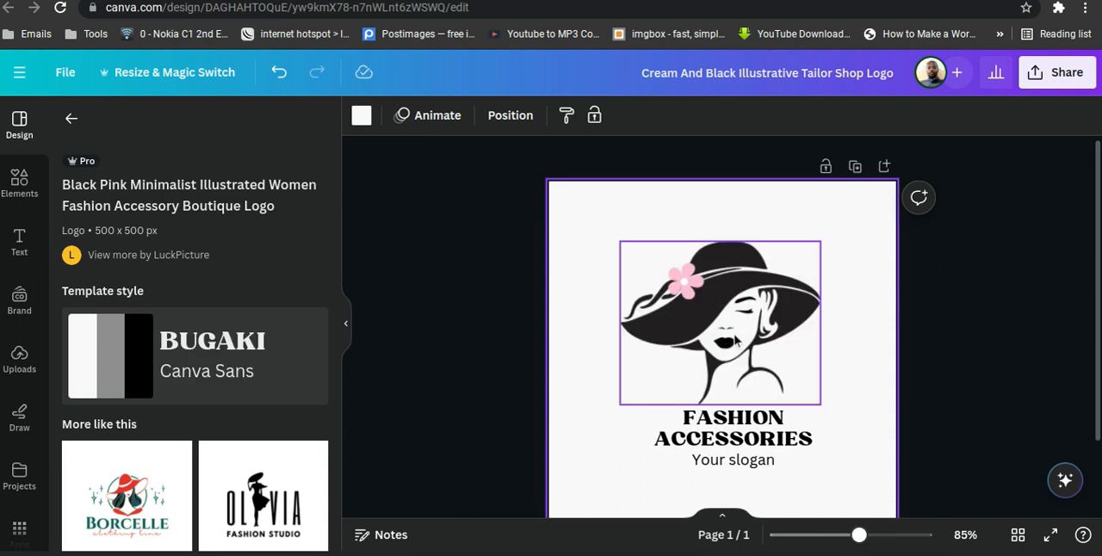
{"action": "left_click", "coordinate": [736, 342]}
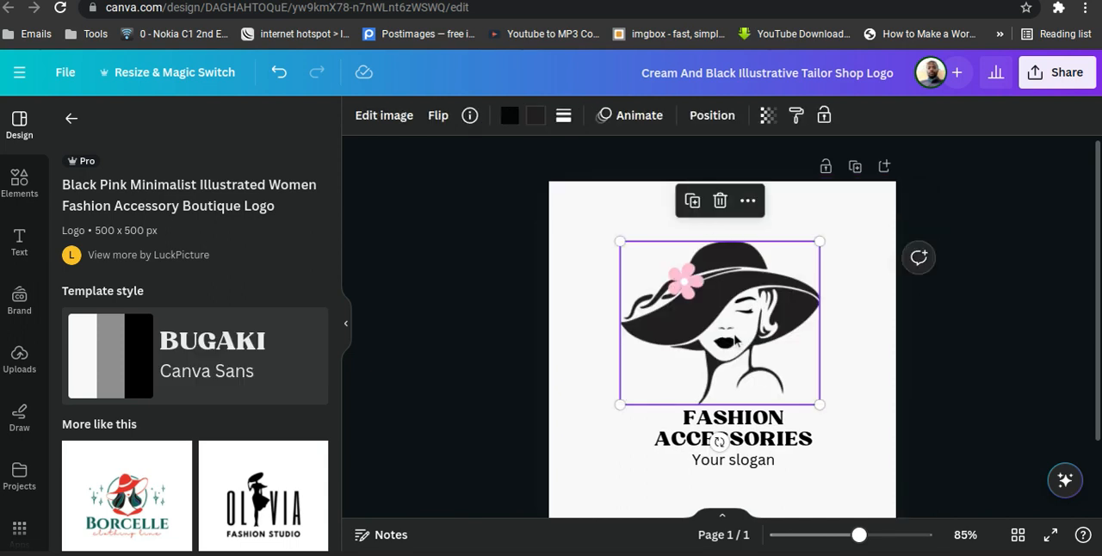
{"action": "left_click", "coordinate": [720, 202]}
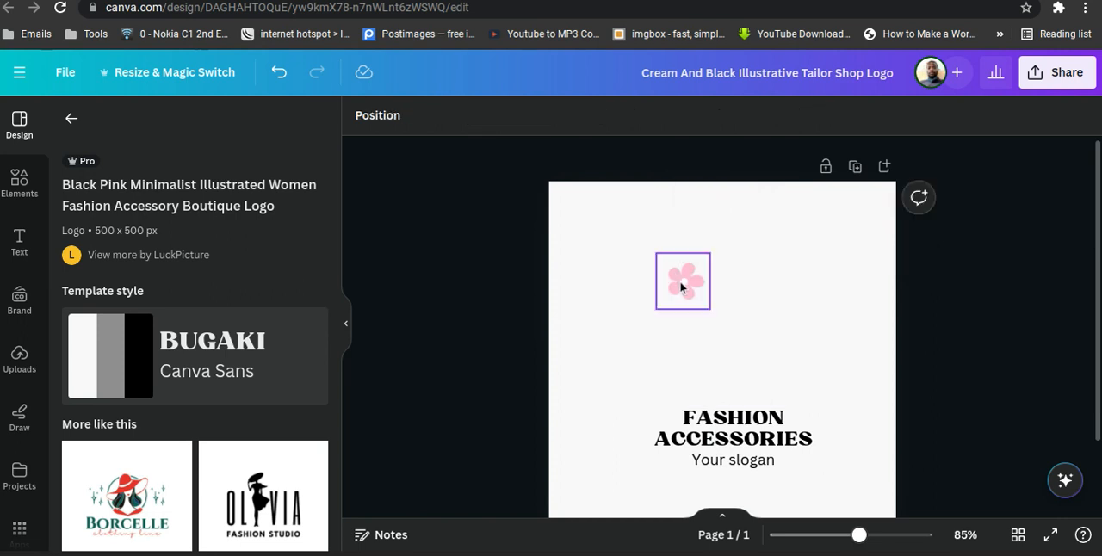
{"action": "left_click", "coordinate": [681, 287]}
{"action": "left_click", "coordinate": [682, 213]}
Add a circular image frame to the page, shrink it and centre it above the FASHION ACCESSORIES heading.
{"action": "left_click", "coordinate": [27, 194]}
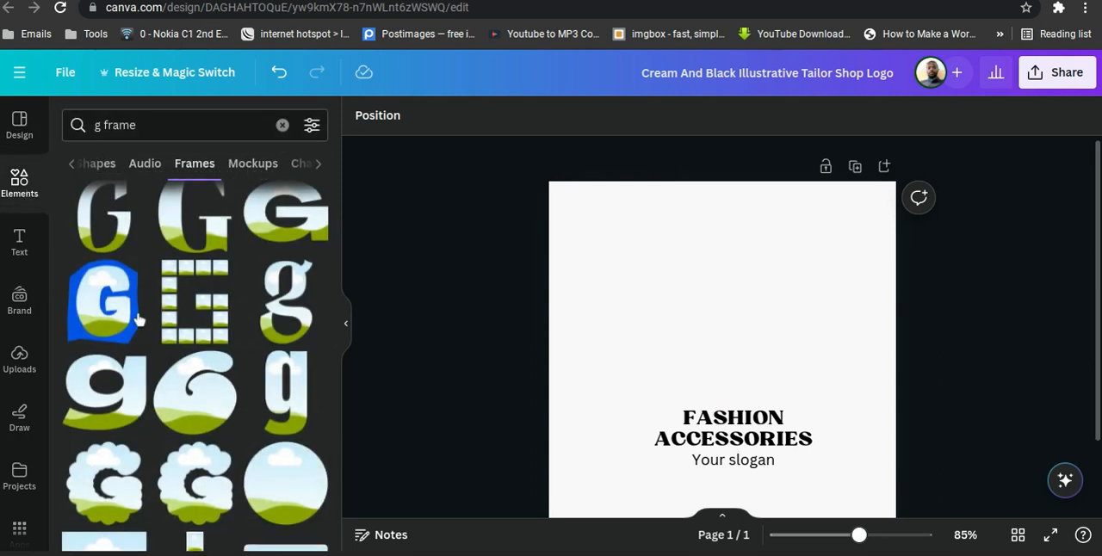
{"action": "scroll", "coordinate": [186, 384], "scroll_direction": "up", "scroll_amount": 2}
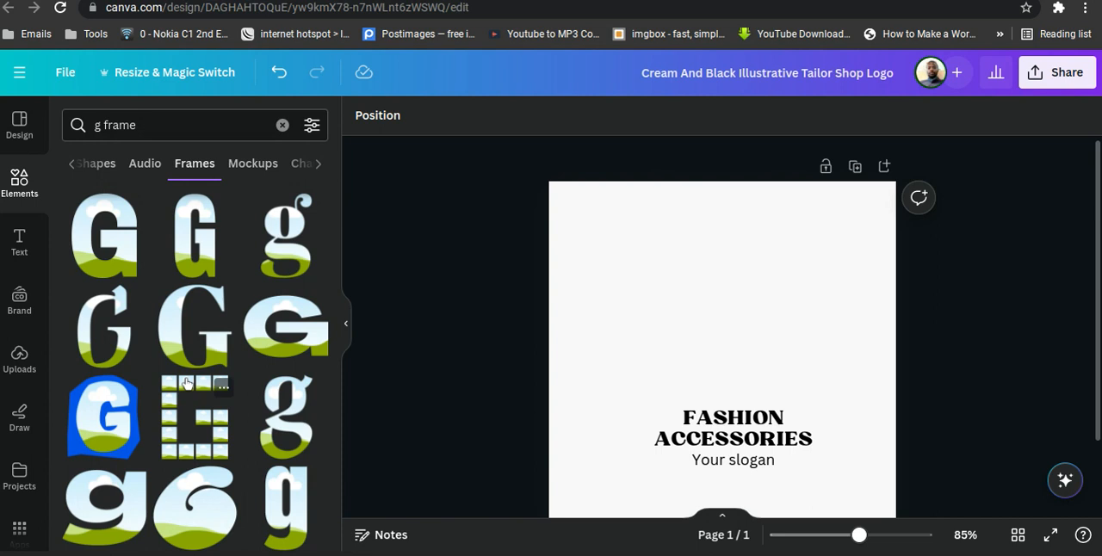
{"action": "scroll", "coordinate": [187, 384], "scroll_direction": "down", "scroll_amount": 5}
{"action": "scroll", "coordinate": [186, 384], "scroll_direction": "down", "scroll_amount": 1}
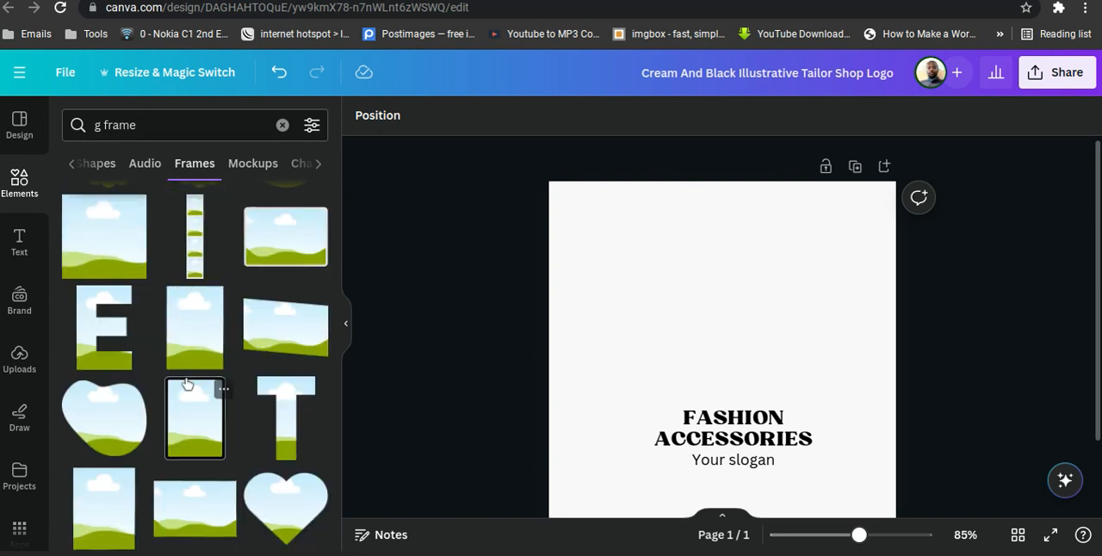
{"action": "scroll", "coordinate": [187, 384], "scroll_direction": "up", "scroll_amount": 4}
{"action": "scroll", "coordinate": [186, 384], "scroll_direction": "down", "scroll_amount": 1}
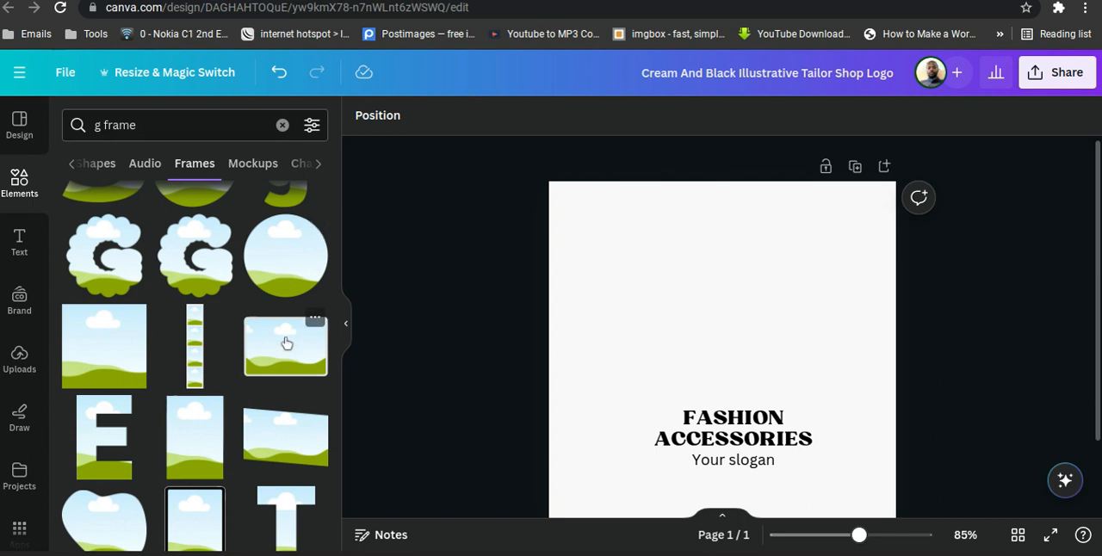
{"action": "left_click", "coordinate": [287, 244]}
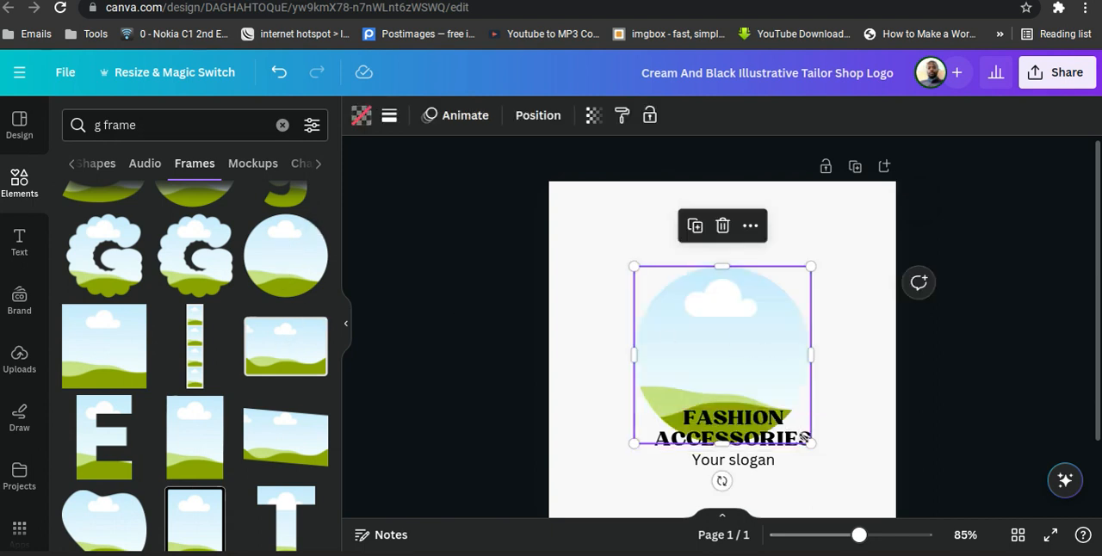
{"action": "left_click_drag", "start_coordinate": [811, 444], "coordinate": [775, 400]}
{"action": "left_click_drag", "start_coordinate": [711, 354], "coordinate": [733, 315]}
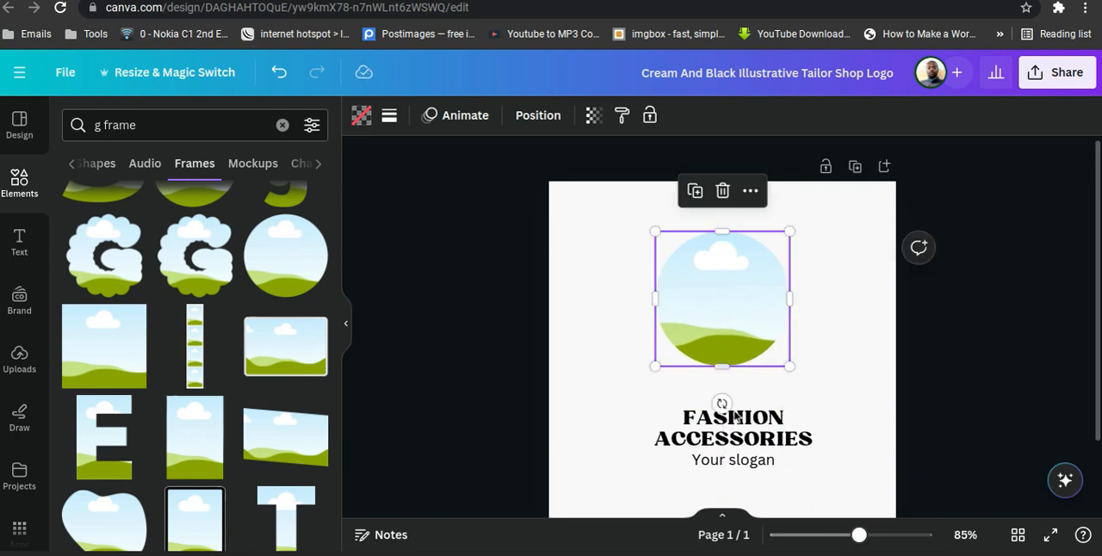
Move the FASHION ACCESSORIES heading up, midway between the circular frame and the slogan, and replace its text with NAME.
{"action": "left_click", "coordinate": [778, 437]}
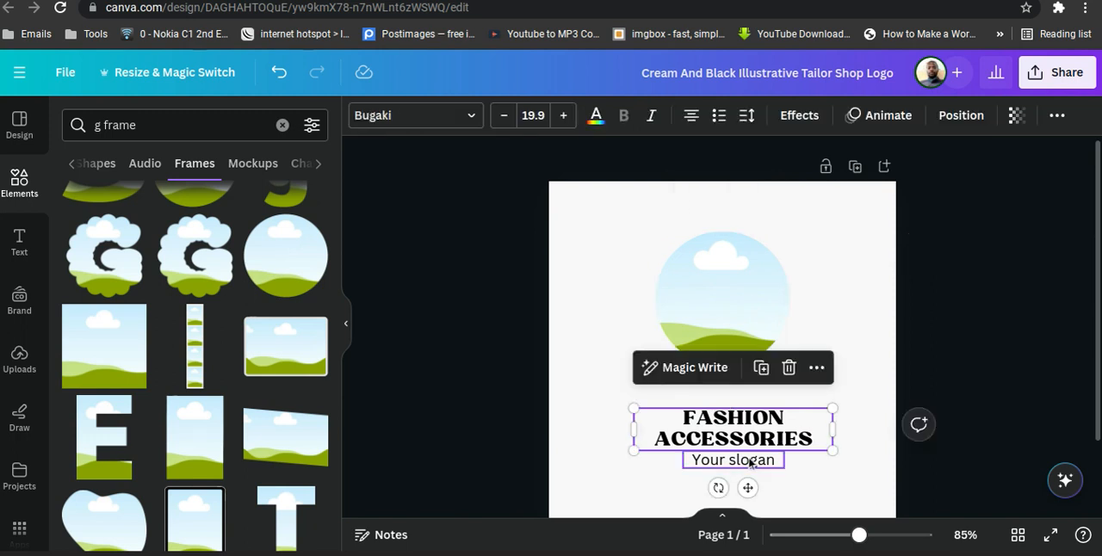
{"action": "left_click", "coordinate": [749, 459]}
{"action": "left_click", "coordinate": [998, 302]}
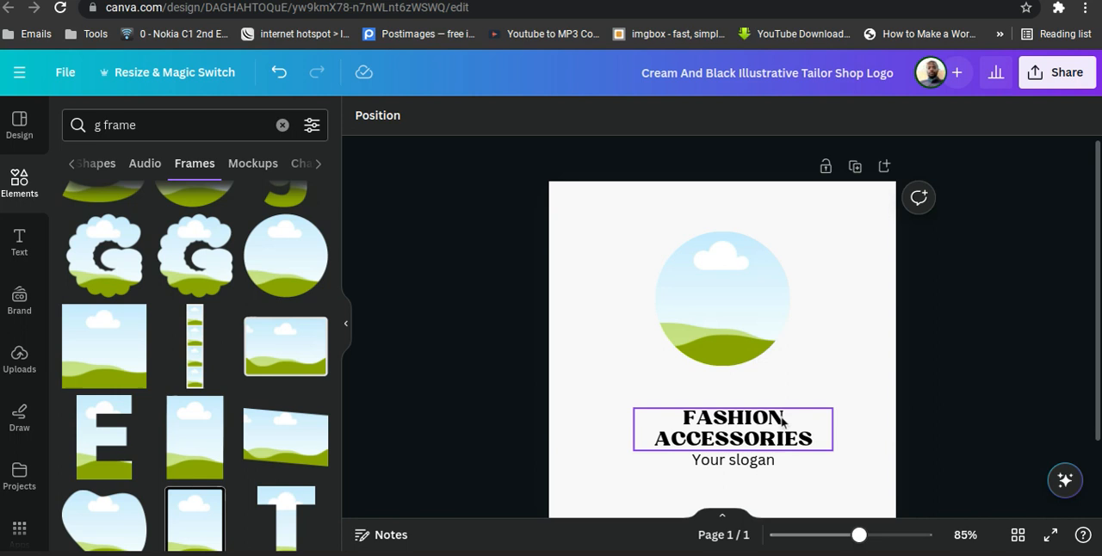
{"action": "left_click_drag", "start_coordinate": [760, 405], "coordinate": [758, 384]}
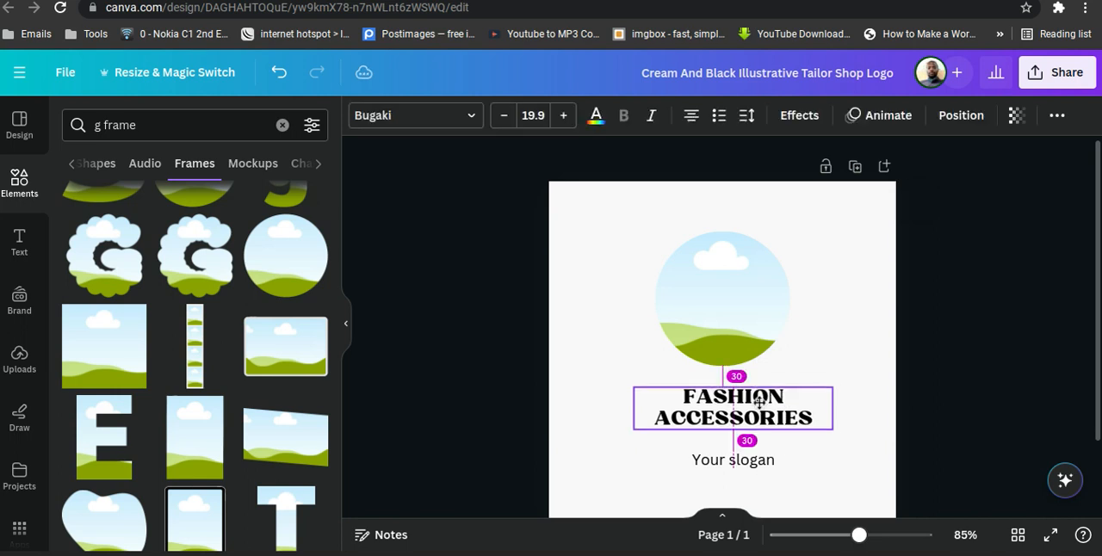
{"action": "double_click", "coordinate": [742, 414]}
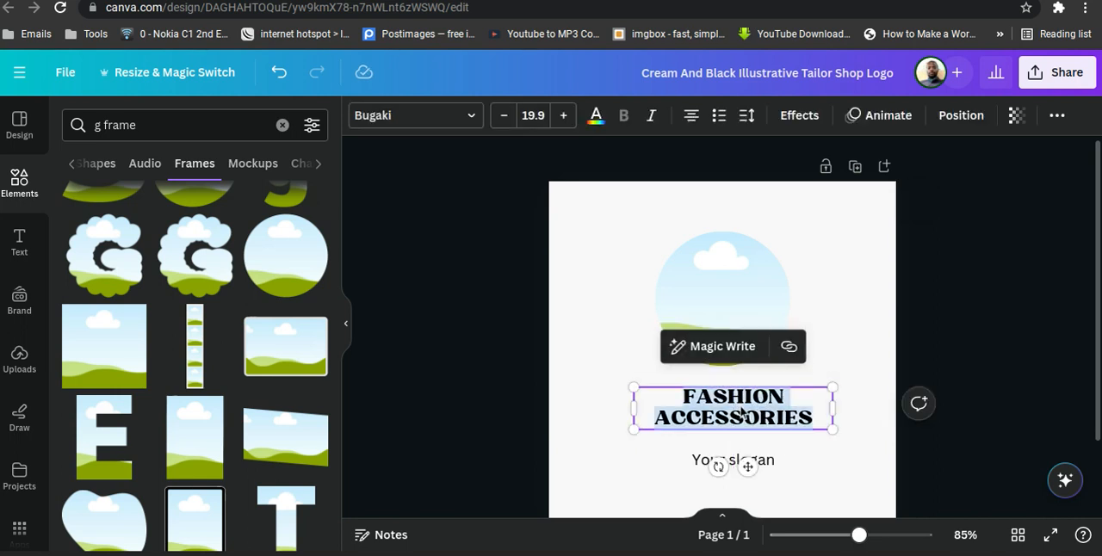
{"action": "type", "text": "NAME"}
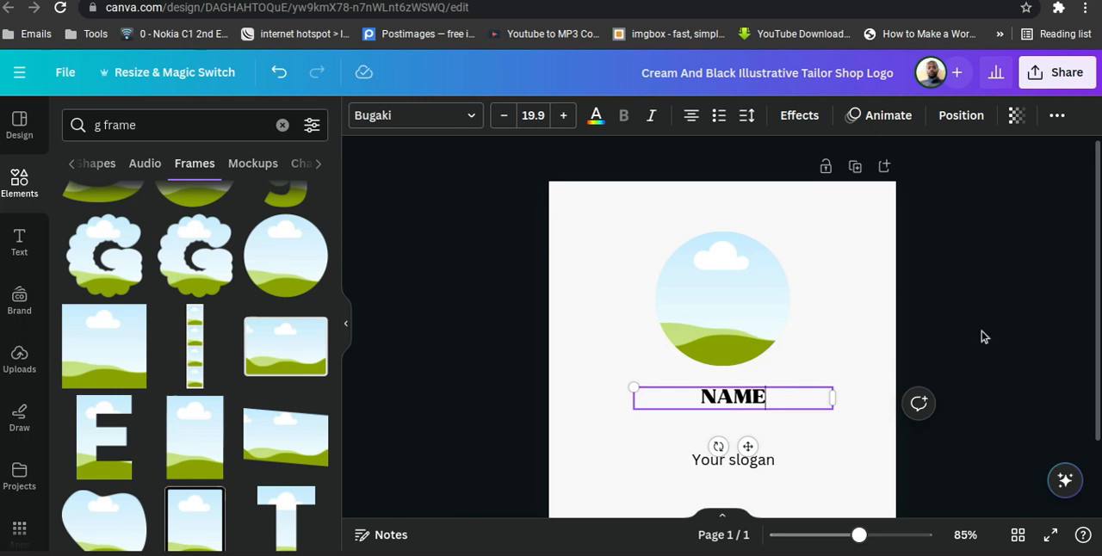
{"action": "left_click", "coordinate": [984, 337]}
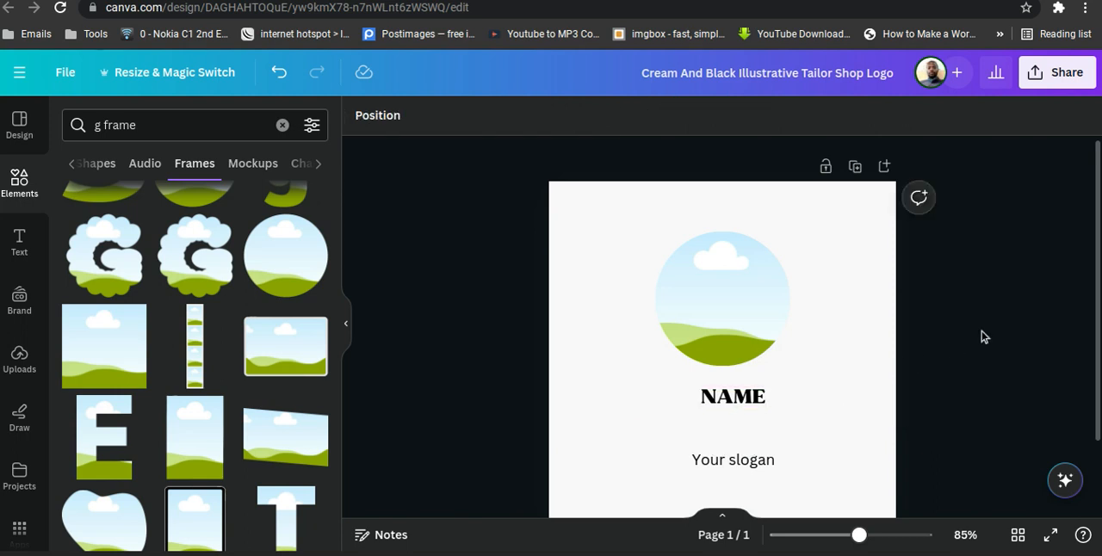
Move the 'Your slogan' text up closer beneath NAME and replace its wording with 'style'.
{"action": "left_click", "coordinate": [735, 465]}
{"action": "left_click_drag", "start_coordinate": [735, 470], "coordinate": [736, 439]}
{"action": "left_click", "coordinate": [737, 439]}
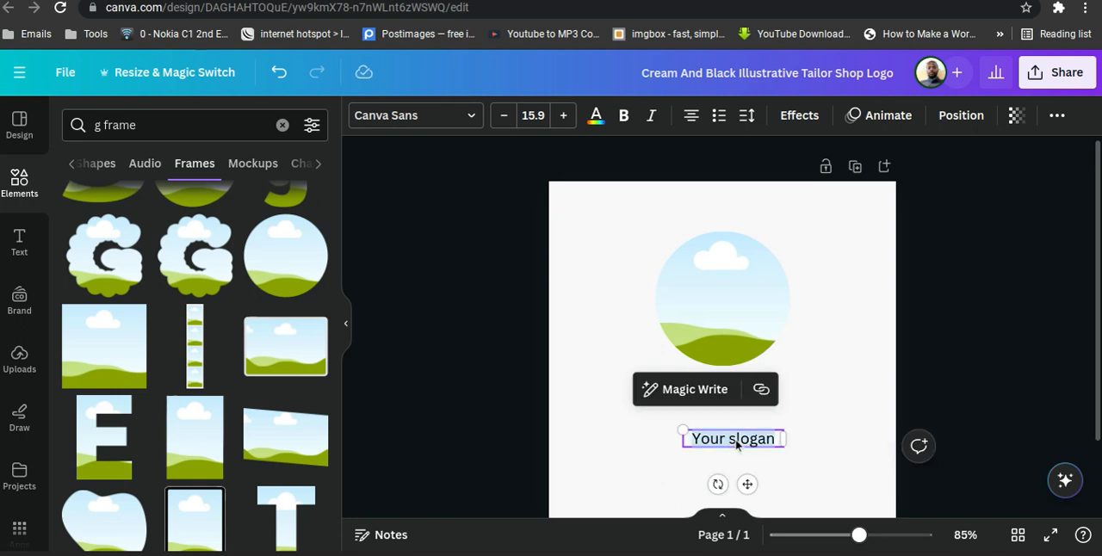
{"action": "type", "text": "sty"}
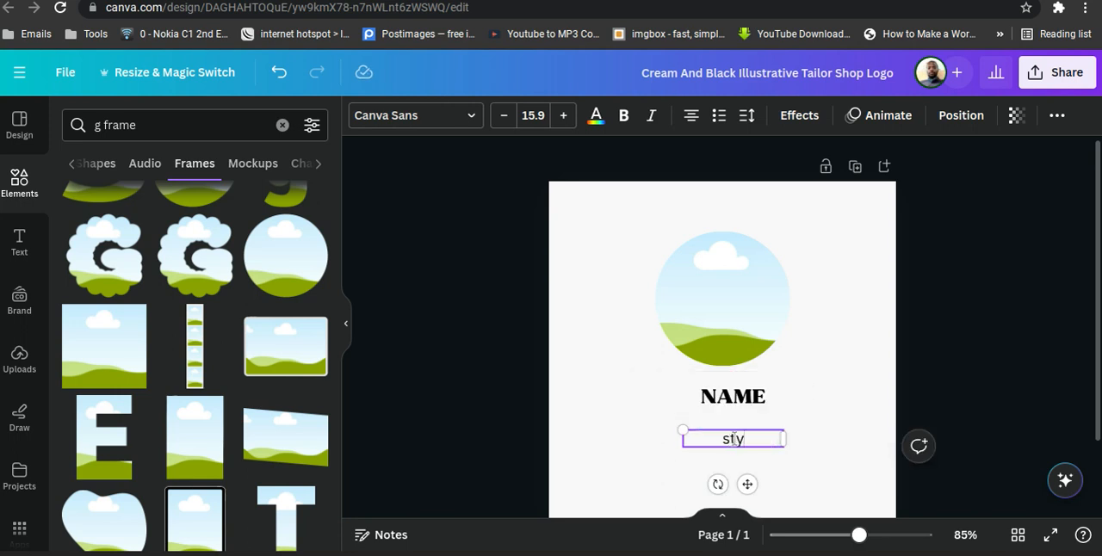
{"action": "type", "text": "le"}
{"action": "left_click", "coordinate": [1031, 288]}
{"action": "scroll", "coordinate": [1032, 288], "scroll_direction": "down", "scroll_amount": 2}
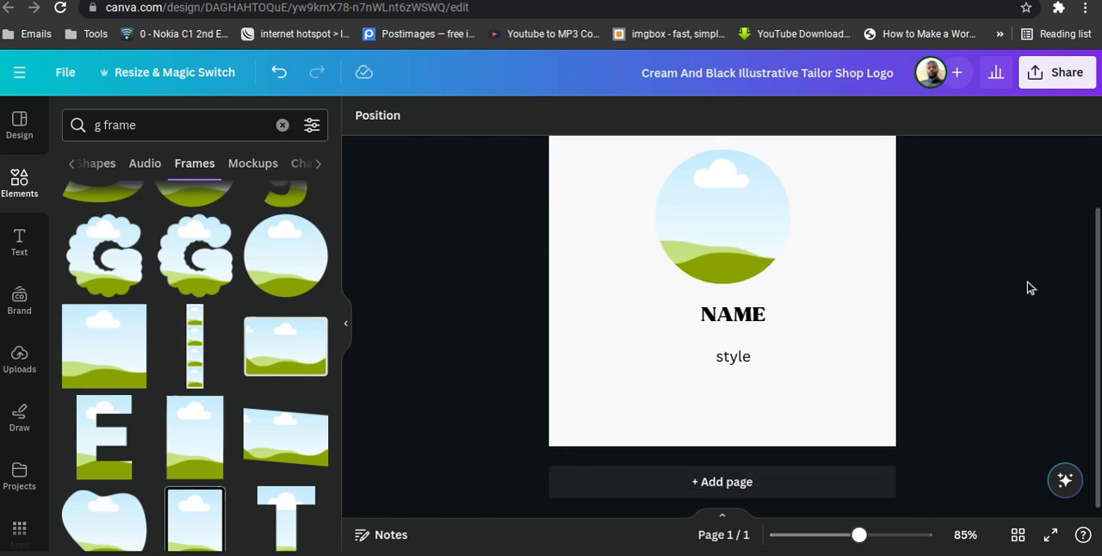
{"action": "scroll", "coordinate": [1032, 287], "scroll_direction": "up", "scroll_amount": 1}
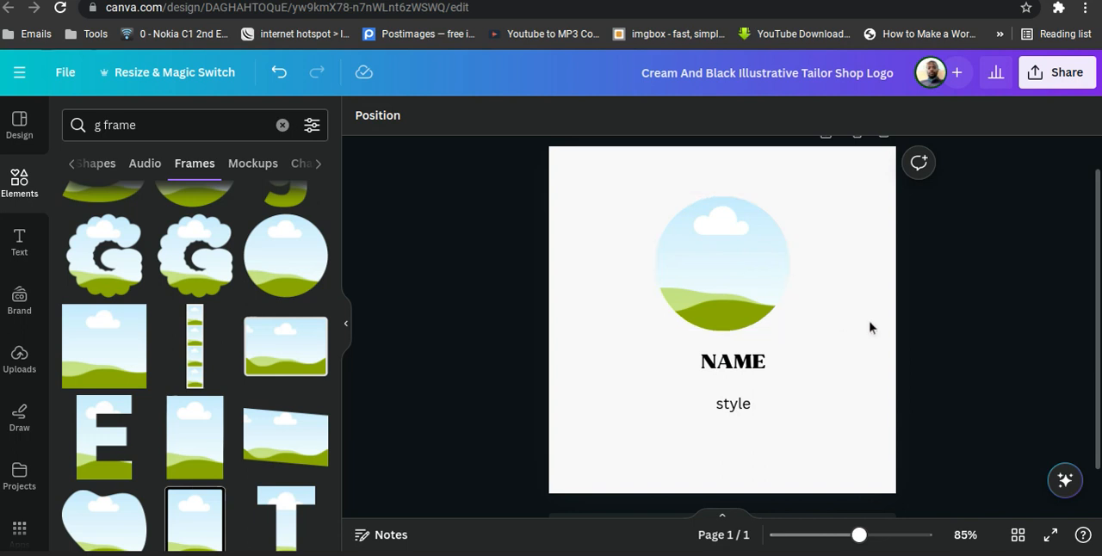
{"action": "left_click", "coordinate": [840, 325]}
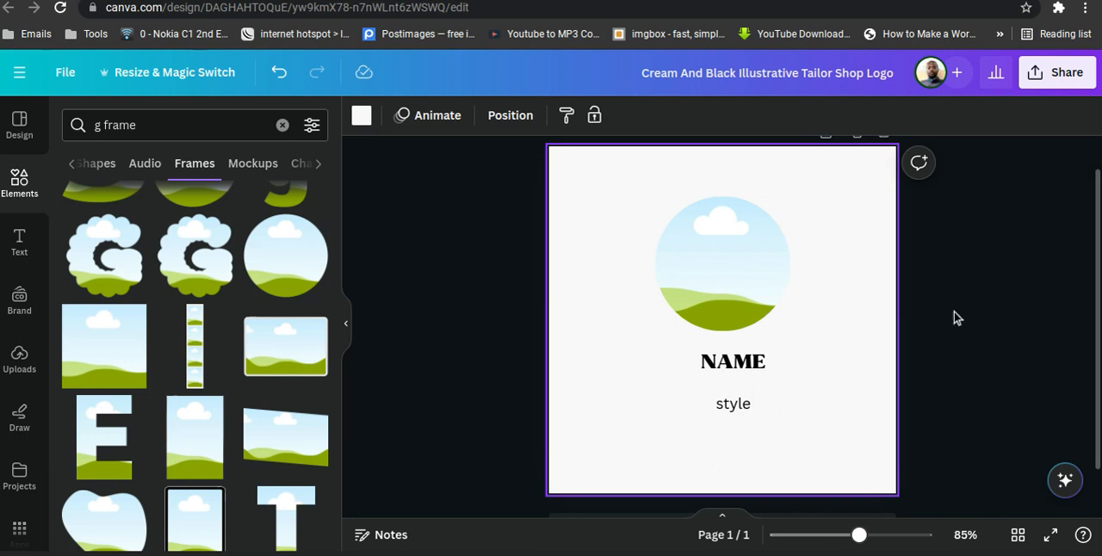
{"action": "scroll", "coordinate": [954, 314], "scroll_direction": "up", "scroll_amount": 1}
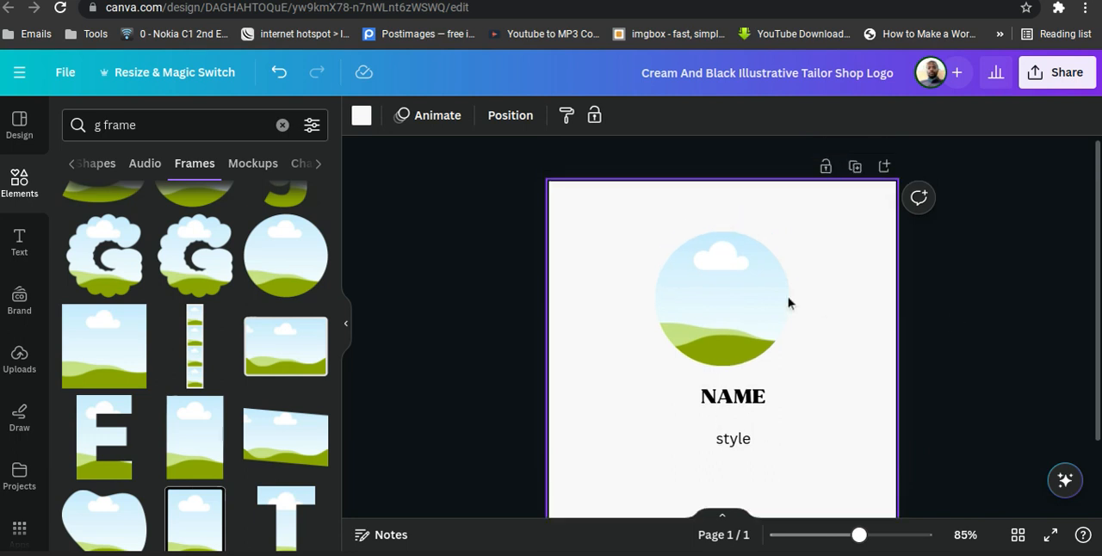
{"action": "left_click", "coordinate": [728, 302]}
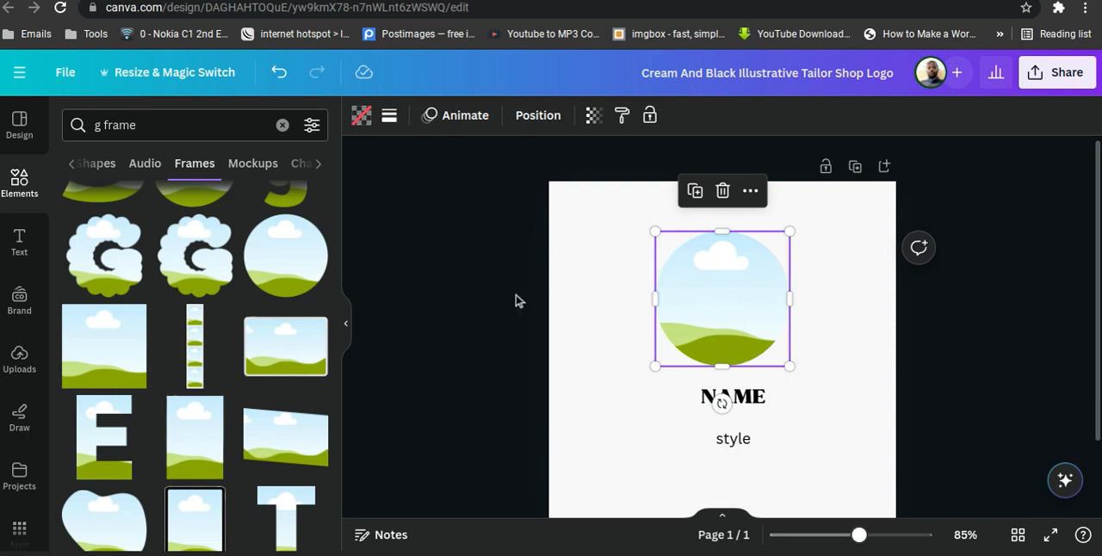
Open Bulk create's manual data entry table and clear all of its existing columns and rows.
{"action": "scroll", "coordinate": [28, 320], "scroll_direction": "down", "scroll_amount": 1}
{"action": "scroll", "coordinate": [27, 319], "scroll_direction": "down", "scroll_amount": 3}
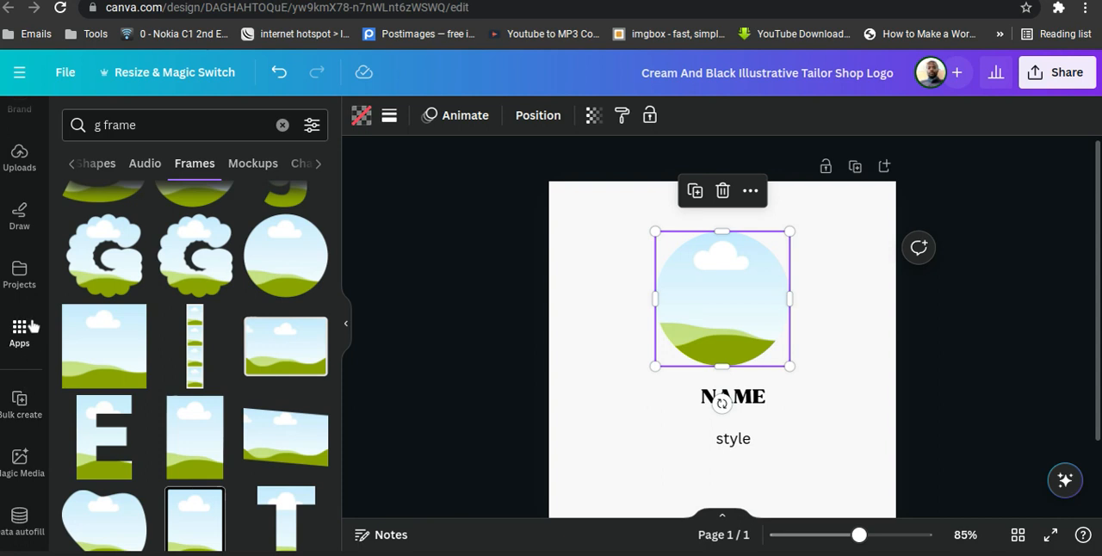
{"action": "left_click", "coordinate": [19, 402]}
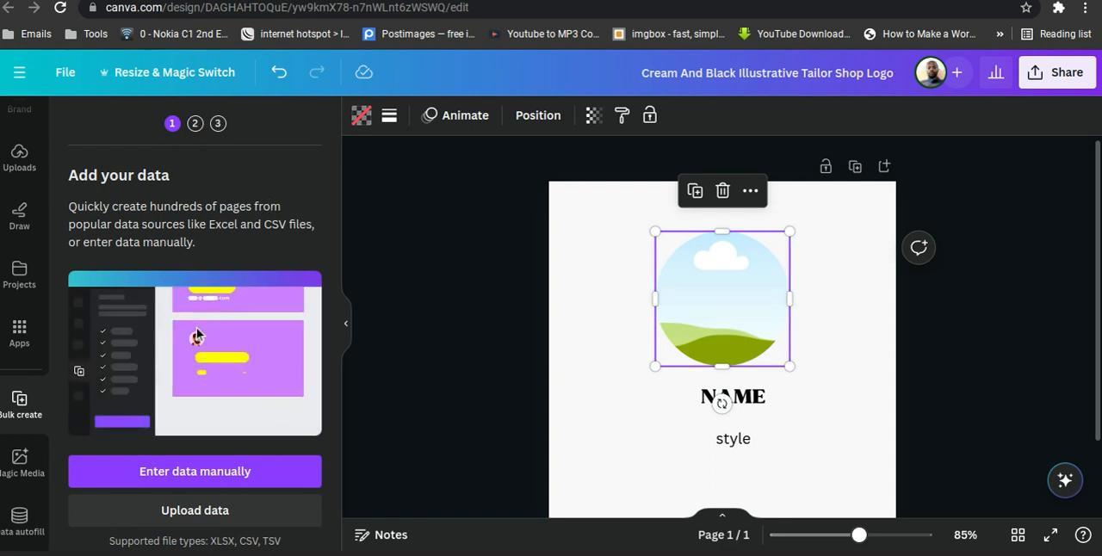
{"action": "left_click", "coordinate": [211, 476]}
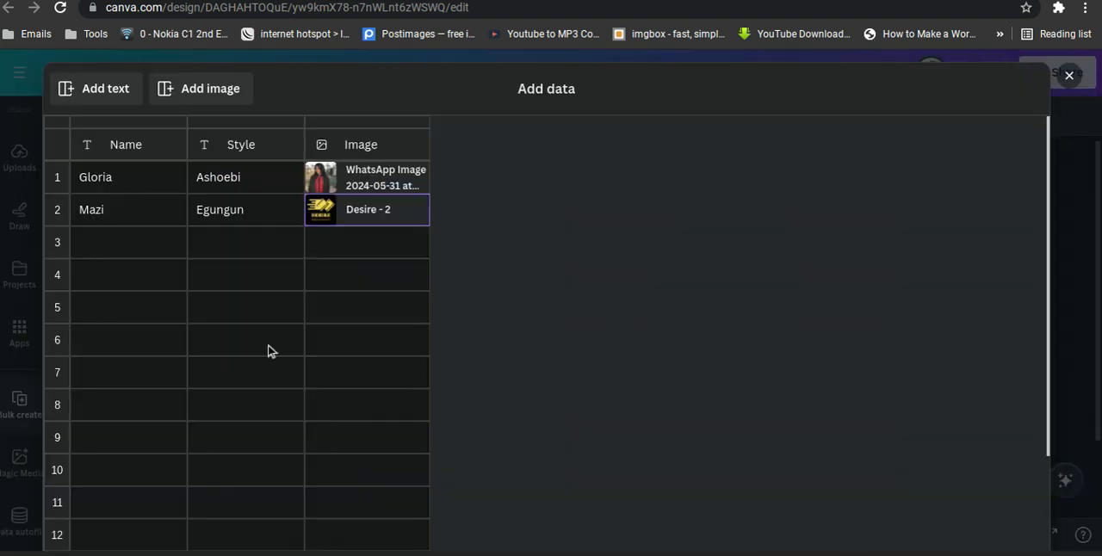
{"action": "scroll", "coordinate": [268, 350], "scroll_direction": "down", "scroll_amount": 4}
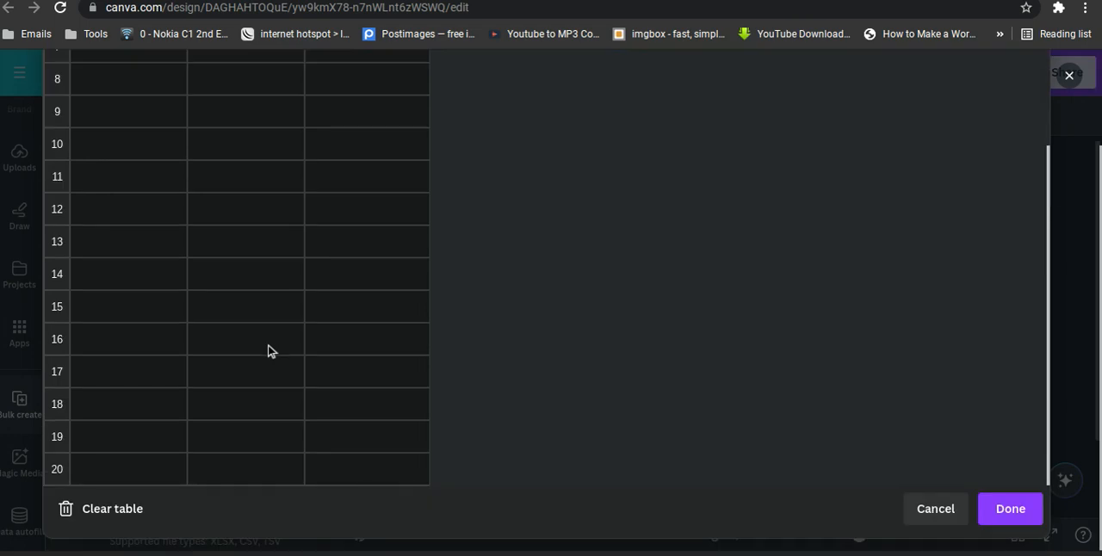
{"action": "left_click", "coordinate": [84, 515]}
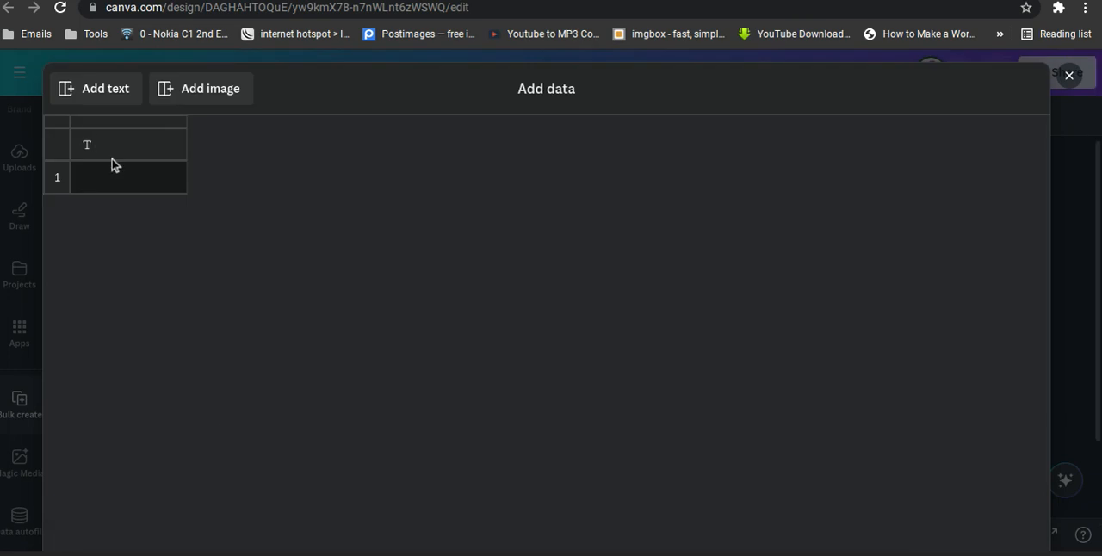
Open the first row's cell in the cleared table's text column for editing.
{"action": "scroll", "coordinate": [214, 260], "scroll_direction": "down", "scroll_amount": 2}
{"action": "scroll", "coordinate": [215, 260], "scroll_direction": "up", "scroll_amount": 2}
{"action": "left_click", "coordinate": [134, 179]}
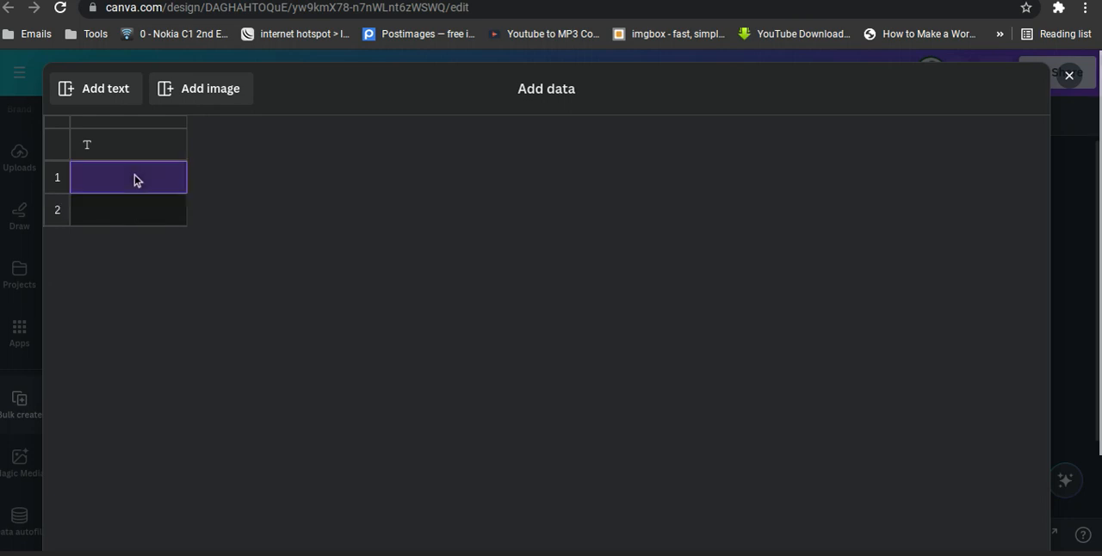
{"action": "left_click", "coordinate": [134, 179]}
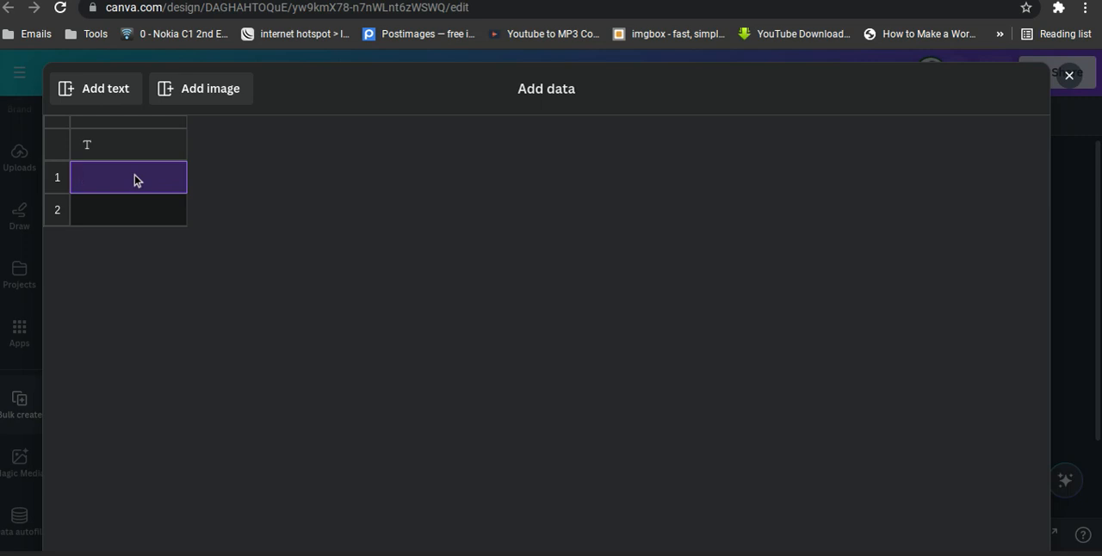
Add a second text column to the data table and head the two text columns Name and Style.
{"action": "type", "text": "Name"}
{"action": "left_click", "coordinate": [115, 89]}
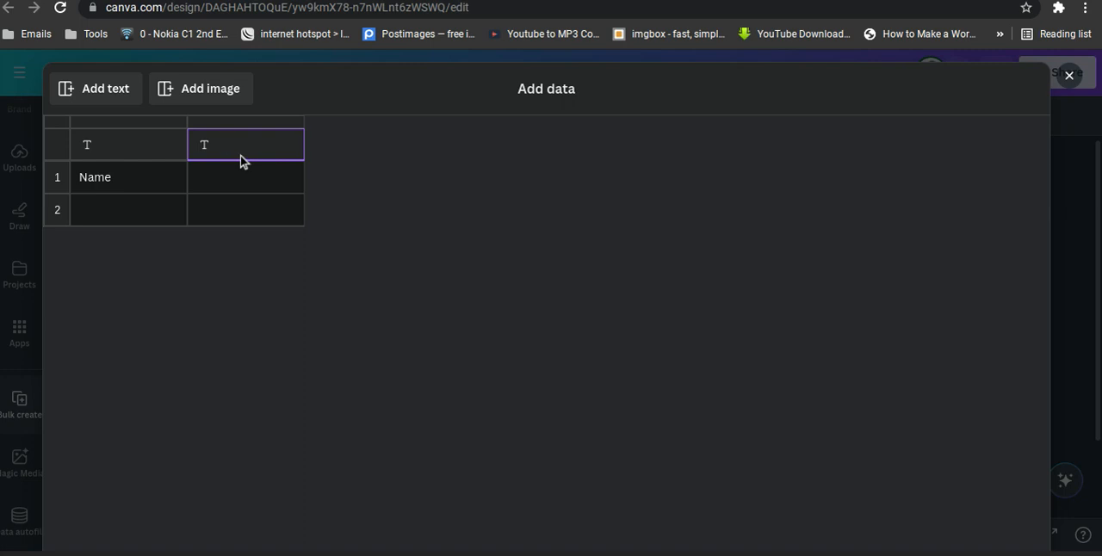
{"action": "left_click", "coordinate": [155, 151]}
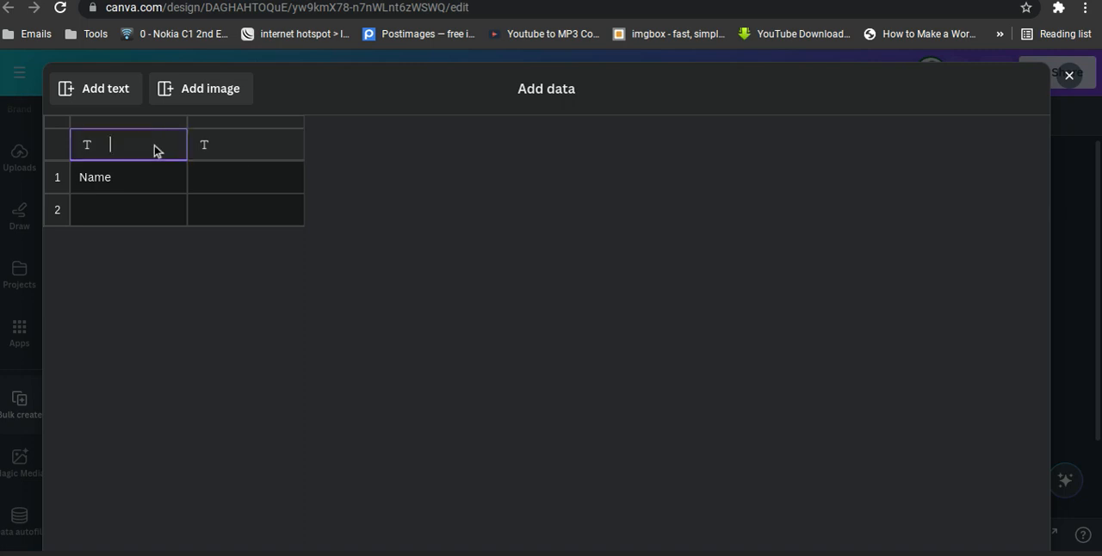
{"action": "type", "text": "Name"}
{"action": "left_click", "coordinate": [133, 186]}
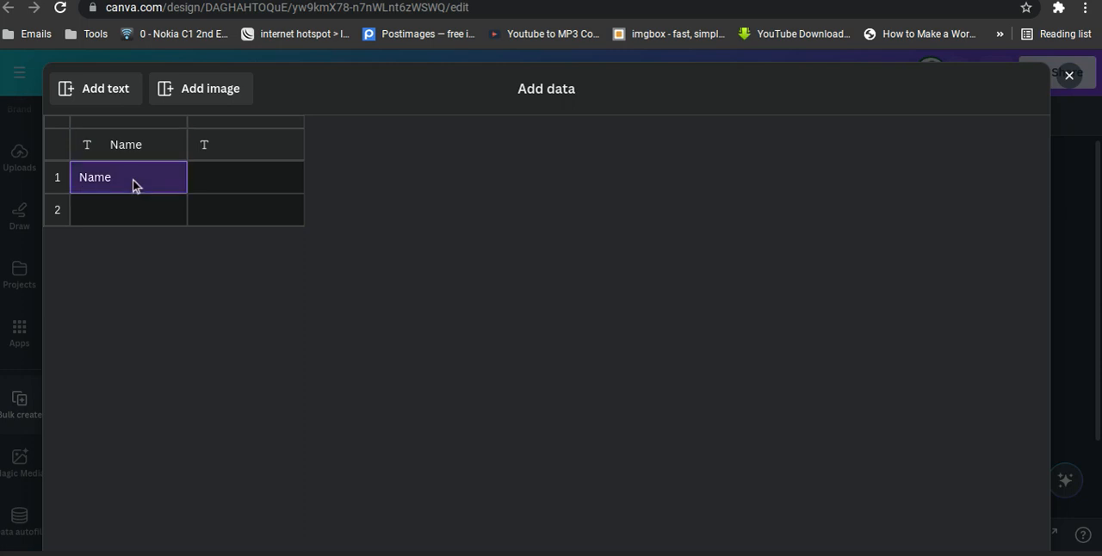
{"action": "left_click", "coordinate": [227, 137]}
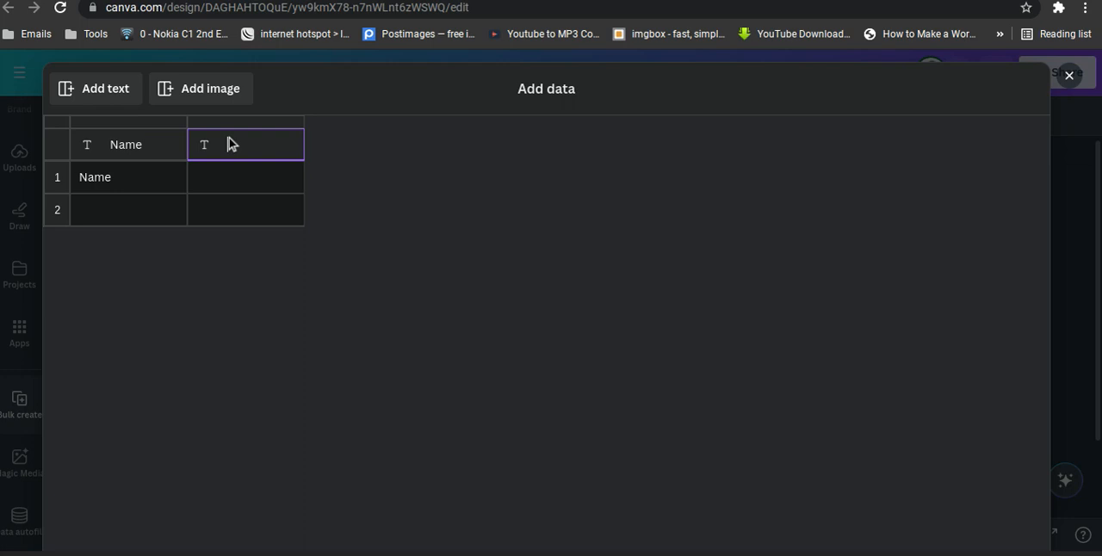
{"action": "type", "text": "Style"}
Replace the Name entry in row 1 with the first person's name and enter Ashoebi as the style.
{"action": "left_click", "coordinate": [122, 187]}
{"action": "key", "text": "BackSpace"}
{"action": "key", "text": "BackSpace"}
{"action": "key", "text": "BackSpace"}
{"action": "key", "text": "BackSpace"}
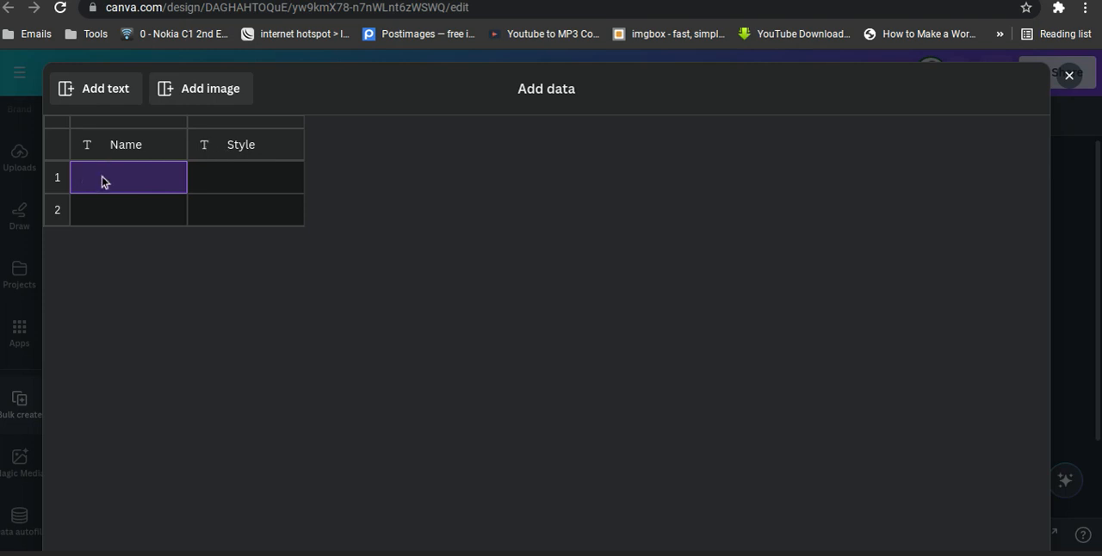
{"action": "type", "text": "Gloria"}
{"action": "left_click", "coordinate": [242, 184]}
{"action": "type", "text": "Ad"}
{"action": "key", "text": "BackSpace"}
{"action": "type", "text": "shoebi"}
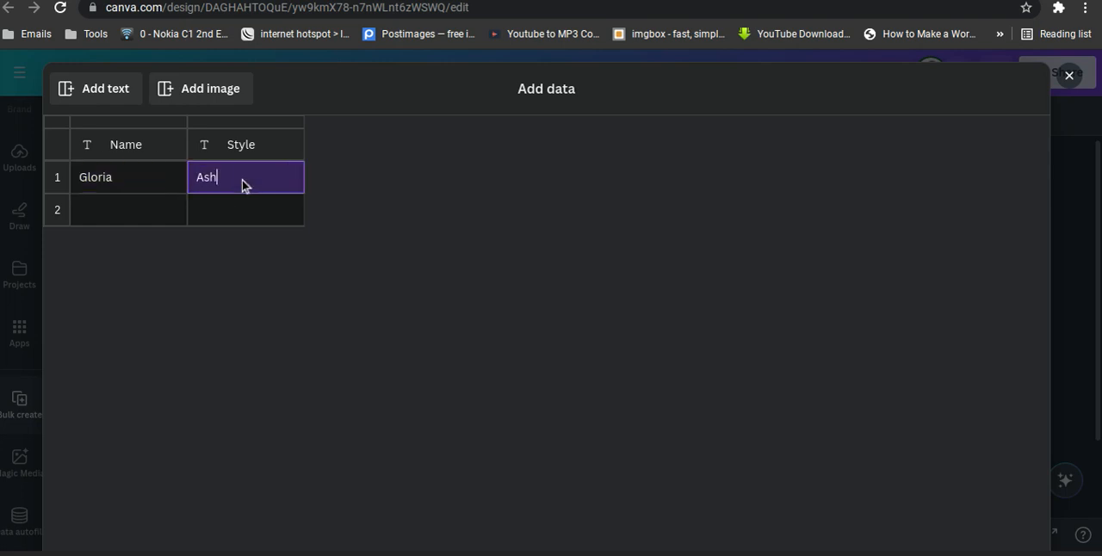
Fill row 2 with the second person's name and the style Eck.
{"action": "left_click", "coordinate": [107, 211]}
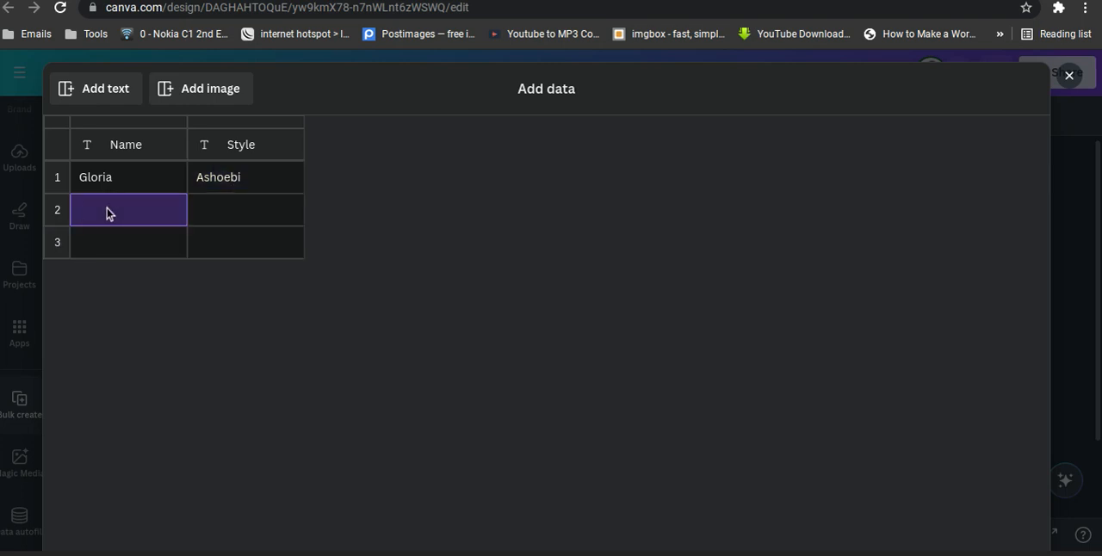
{"action": "type", "text": "Mazu"}
{"action": "key", "text": "BackSpace"}
{"action": "type", "text": "i"}
{"action": "left_click", "coordinate": [227, 213]}
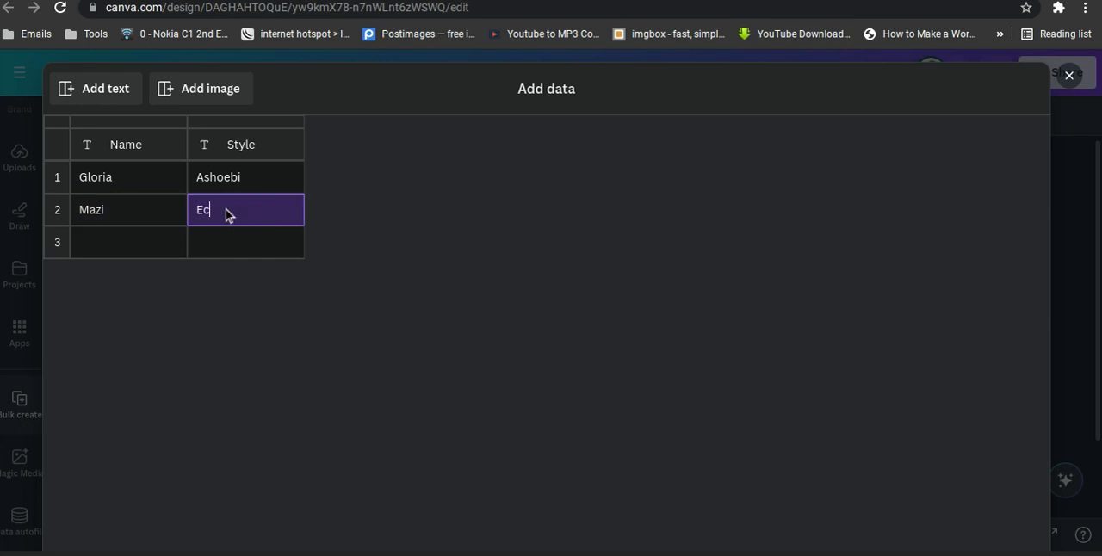
Fill row 3 with the third person's name and the style Edo.
{"action": "left_click", "coordinate": [122, 249]}
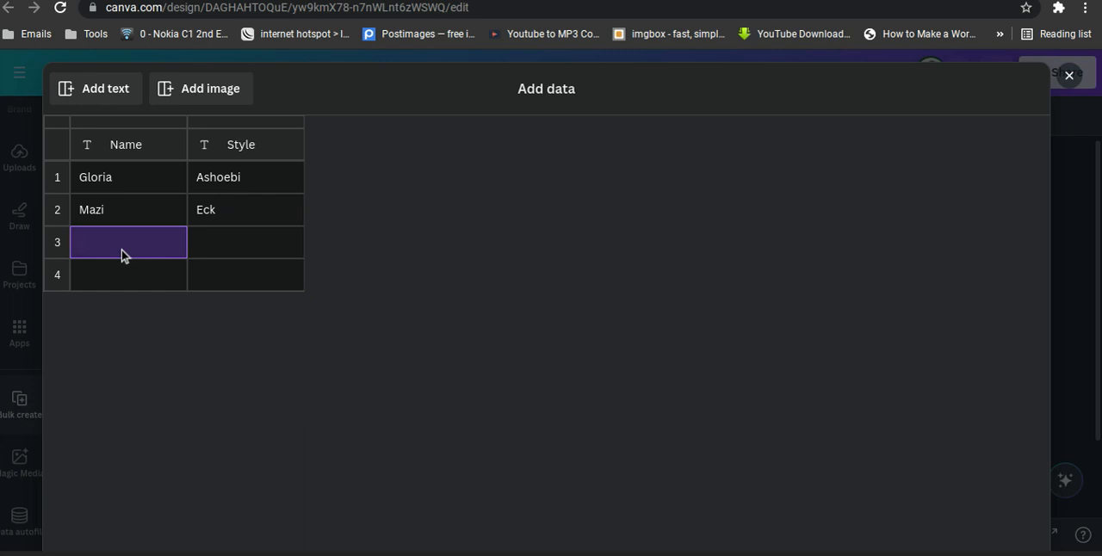
{"action": "type", "text": "Lucky"}
{"action": "left_click", "coordinate": [228, 249]}
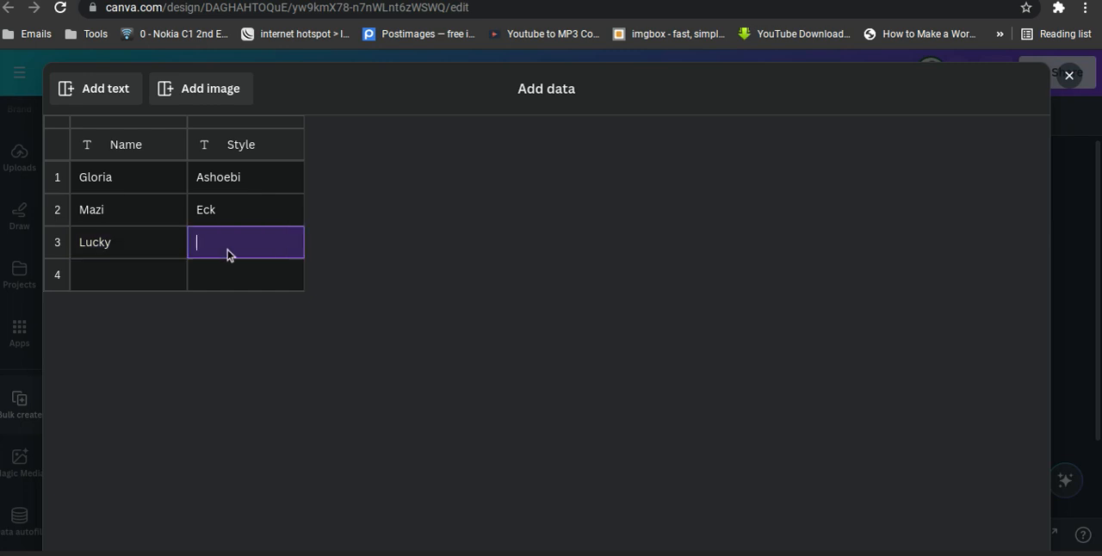
{"action": "type", "text": "Del"}
{"action": "key", "text": "BackSpace"}
{"action": "key", "text": "BackSpace"}
{"action": "key", "text": "BackSpace"}
{"action": "type", "text": "Edo"}
Fill row 4 with the fourth person's name and the style Delta.
{"action": "left_click", "coordinate": [118, 275]}
{"action": "type", "text": "Tega"}
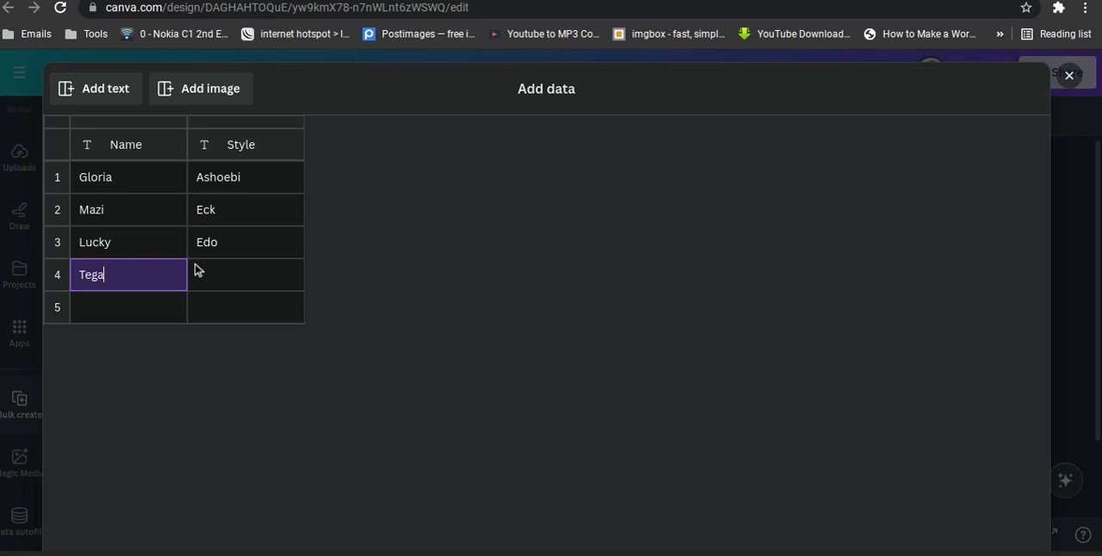
{"action": "left_click", "coordinate": [247, 277]}
{"action": "type", "text": "Delta"}
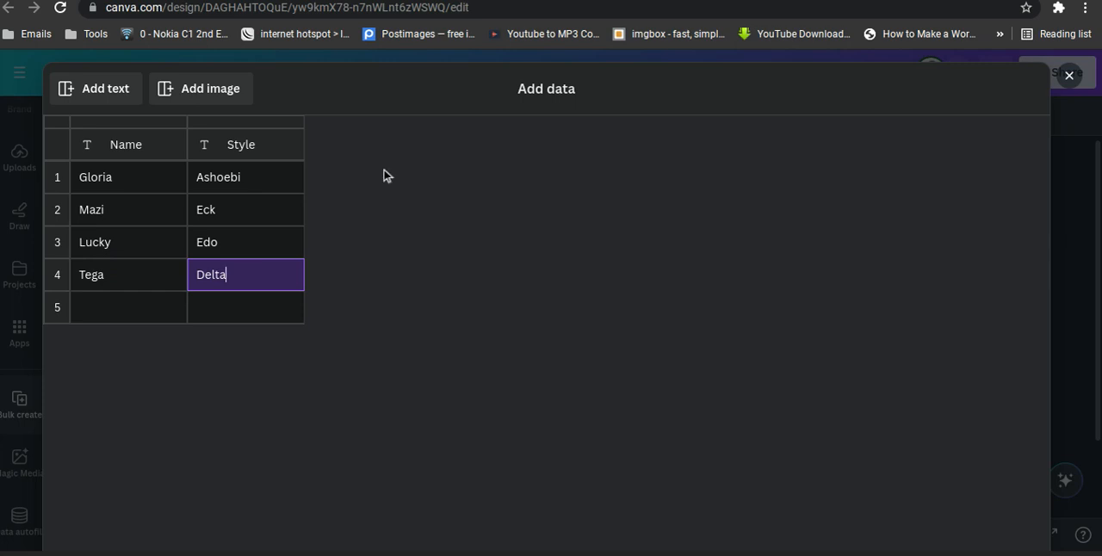
Add an image column to the data table and assign the WhatsApp Image 2024-05-31 photo to row 1.
{"action": "left_click", "coordinate": [216, 96]}
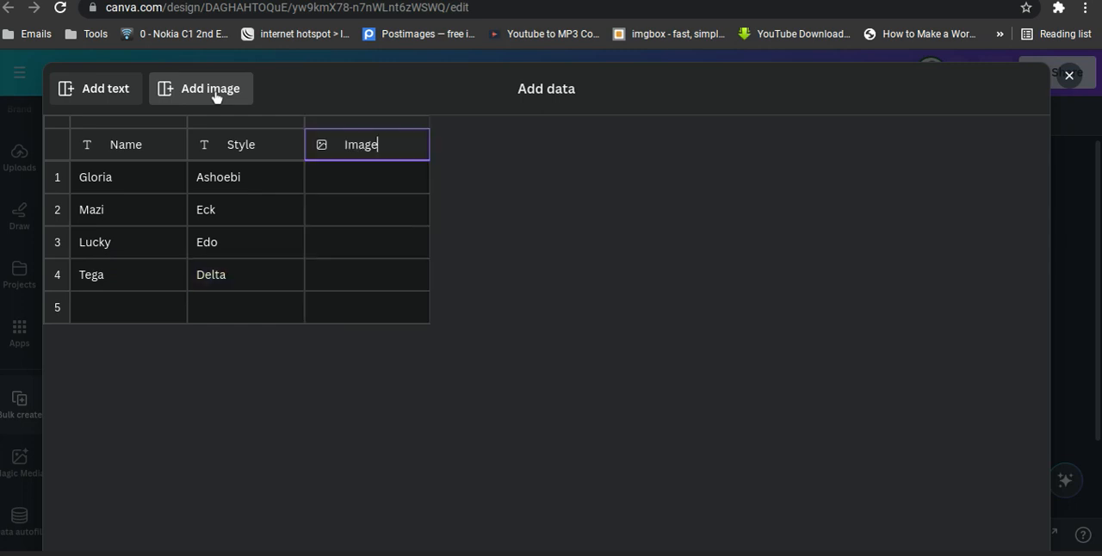
{"action": "left_click", "coordinate": [373, 191]}
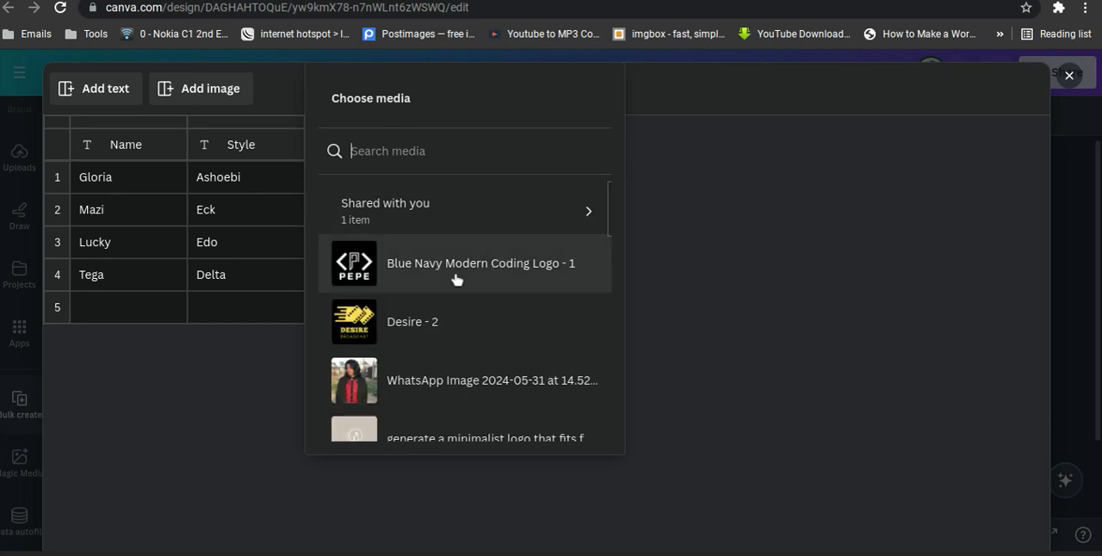
{"action": "scroll", "coordinate": [456, 280], "scroll_direction": "down", "scroll_amount": 2}
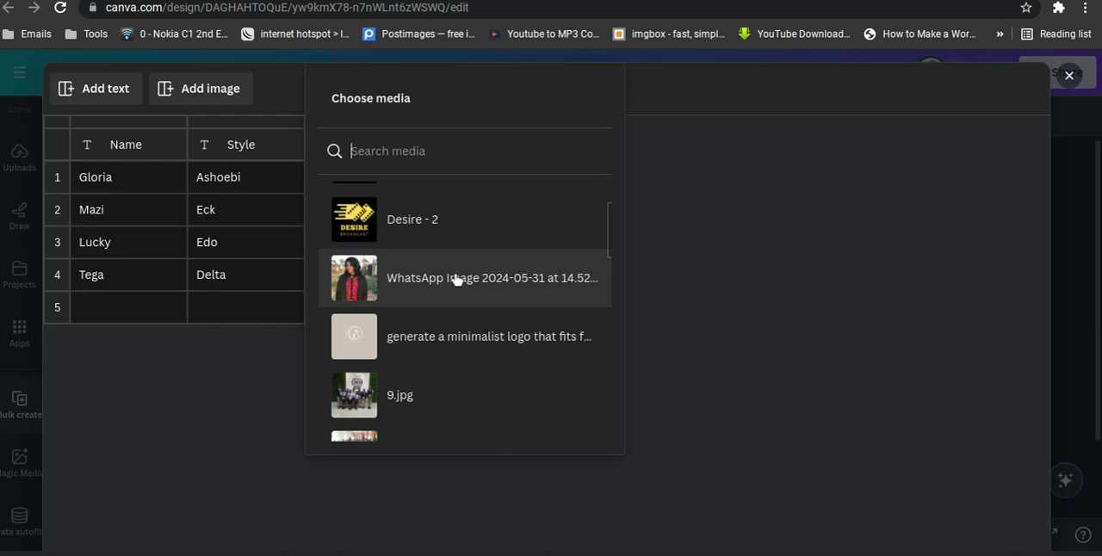
{"action": "left_click", "coordinate": [457, 280]}
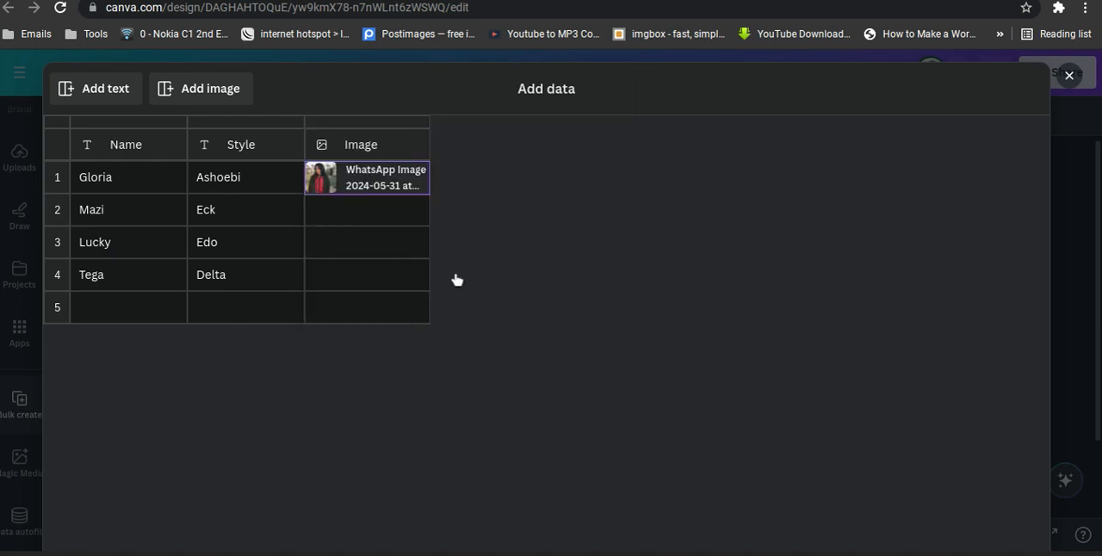
Assign the Desire - 2 image to row 2 and 1.jpg to row 3 of the Image column.
{"action": "left_click", "coordinate": [385, 221]}
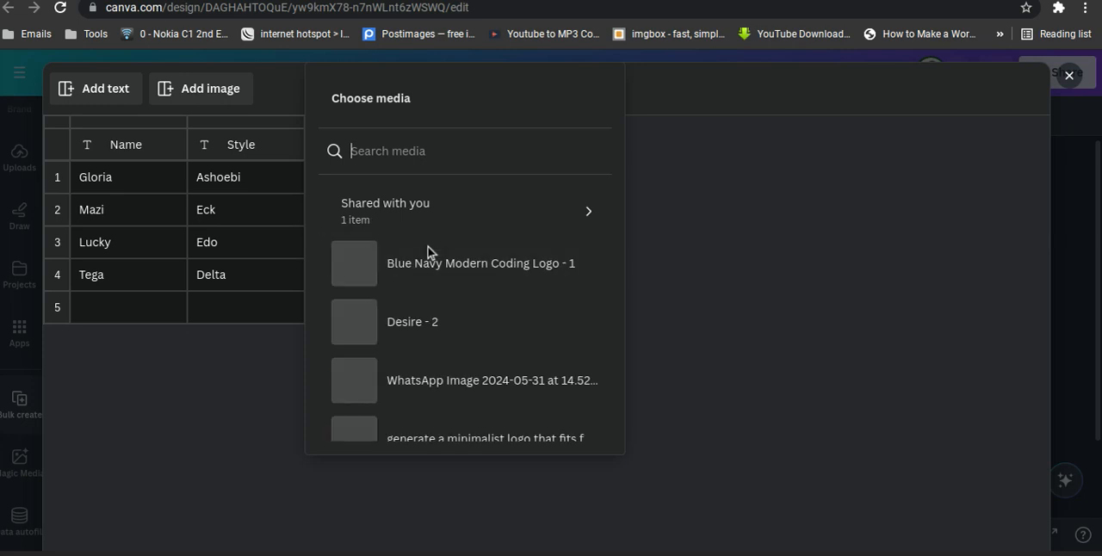
{"action": "scroll", "coordinate": [428, 250], "scroll_direction": "down", "scroll_amount": 2}
{"action": "scroll", "coordinate": [431, 252], "scroll_direction": "up", "scroll_amount": 1}
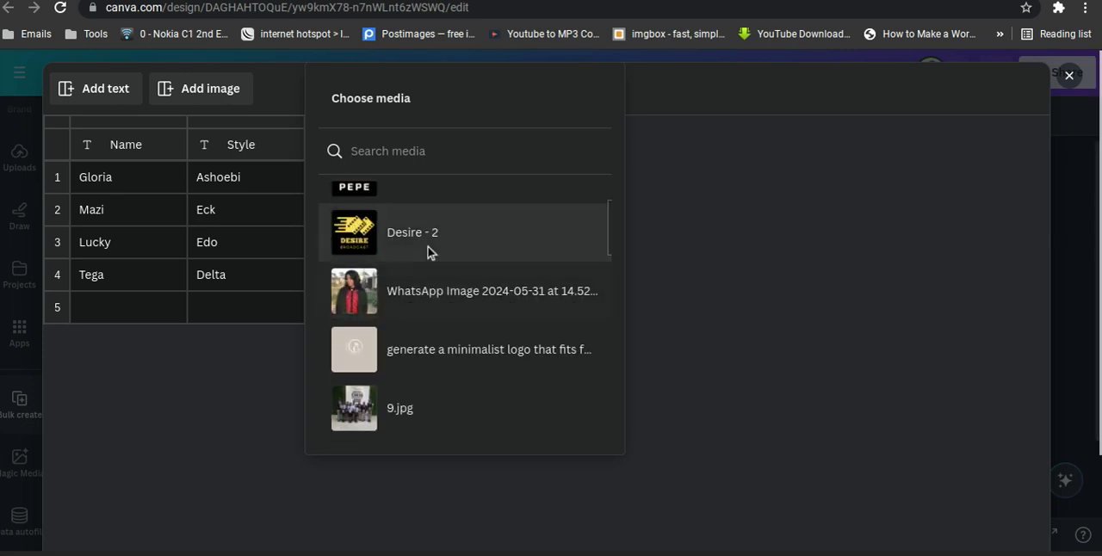
{"action": "left_click", "coordinate": [428, 251]}
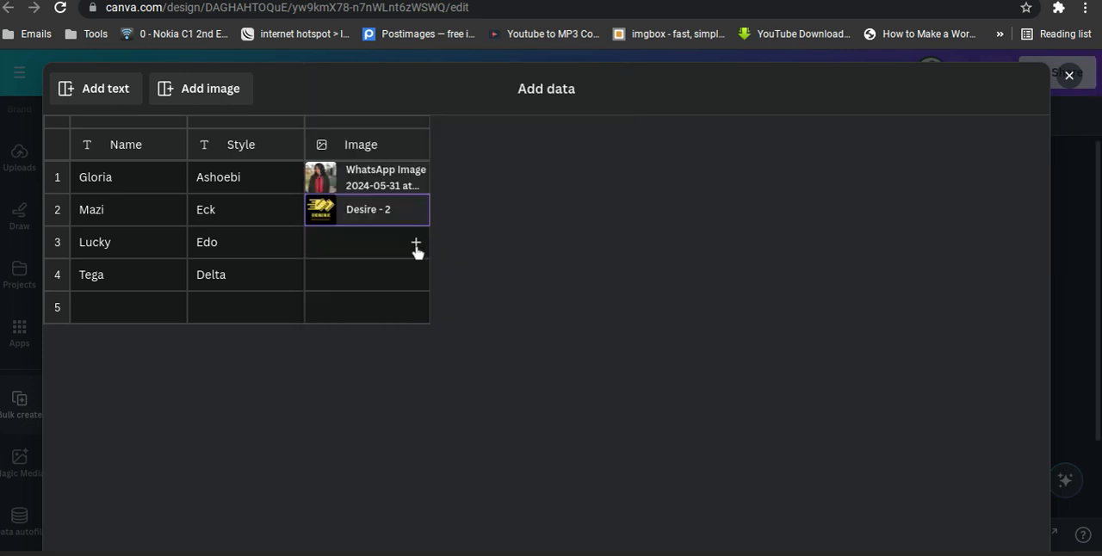
{"action": "left_click", "coordinate": [416, 247]}
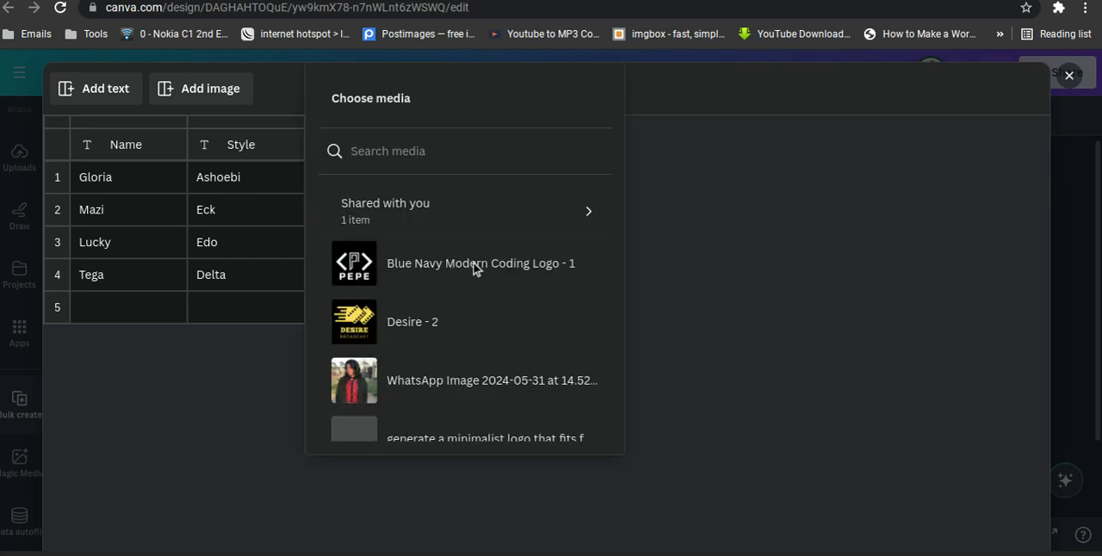
{"action": "scroll", "coordinate": [474, 269], "scroll_direction": "down", "scroll_amount": 3}
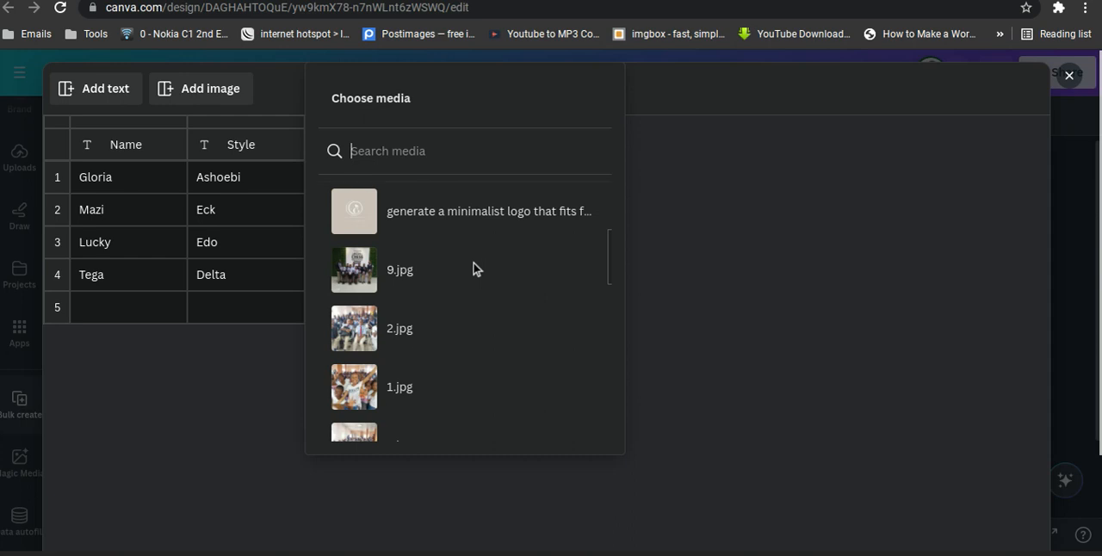
{"action": "left_click", "coordinate": [382, 384]}
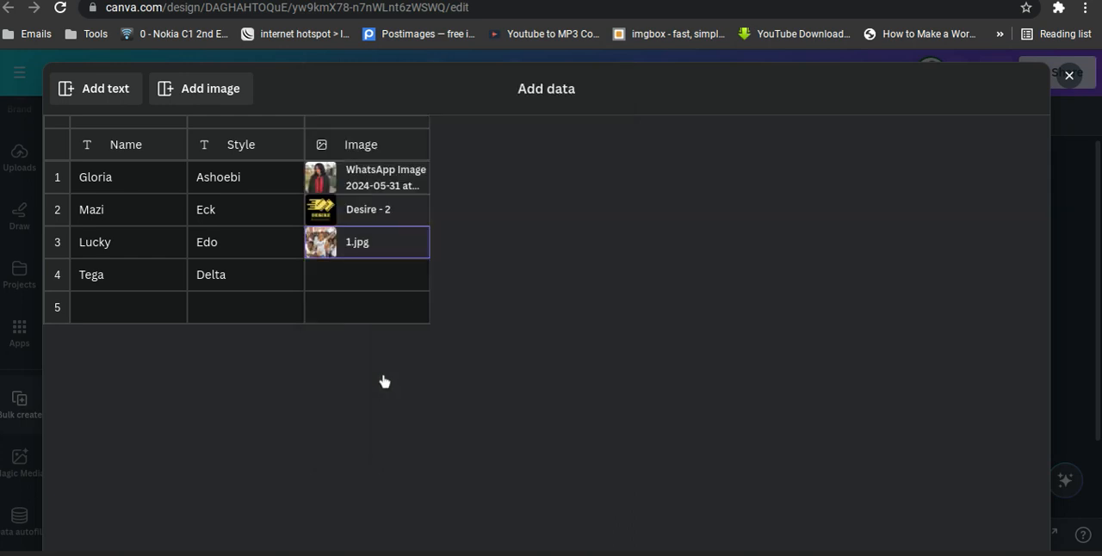
Assign Blue Navy Modern Coding Logo - 1 to row 4 of the Image column and finish the data entry.
{"action": "left_click", "coordinate": [387, 273]}
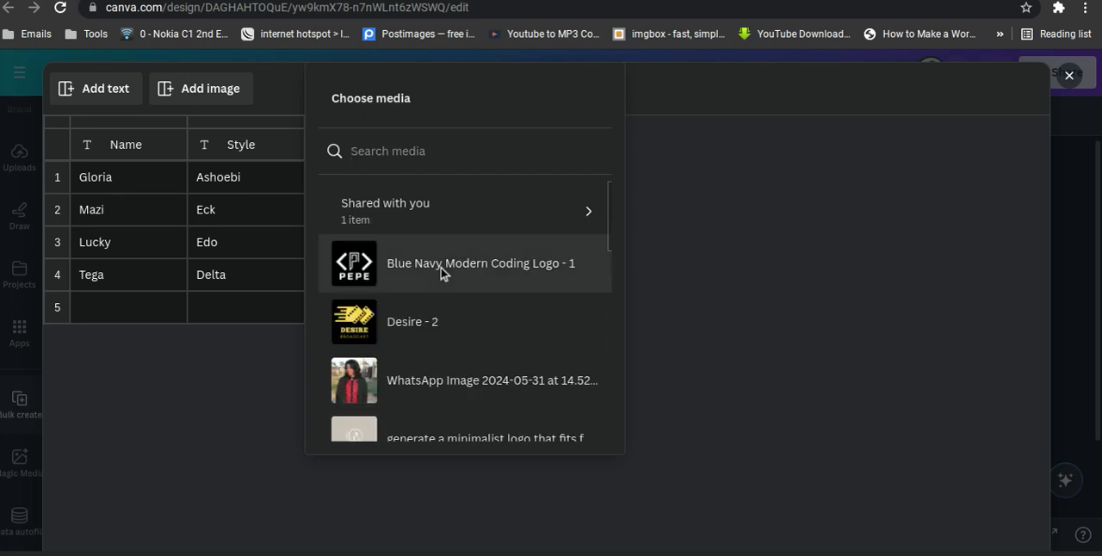
{"action": "scroll", "coordinate": [441, 267], "scroll_direction": "down", "scroll_amount": 4}
{"action": "scroll", "coordinate": [441, 267], "scroll_direction": "up", "scroll_amount": 4}
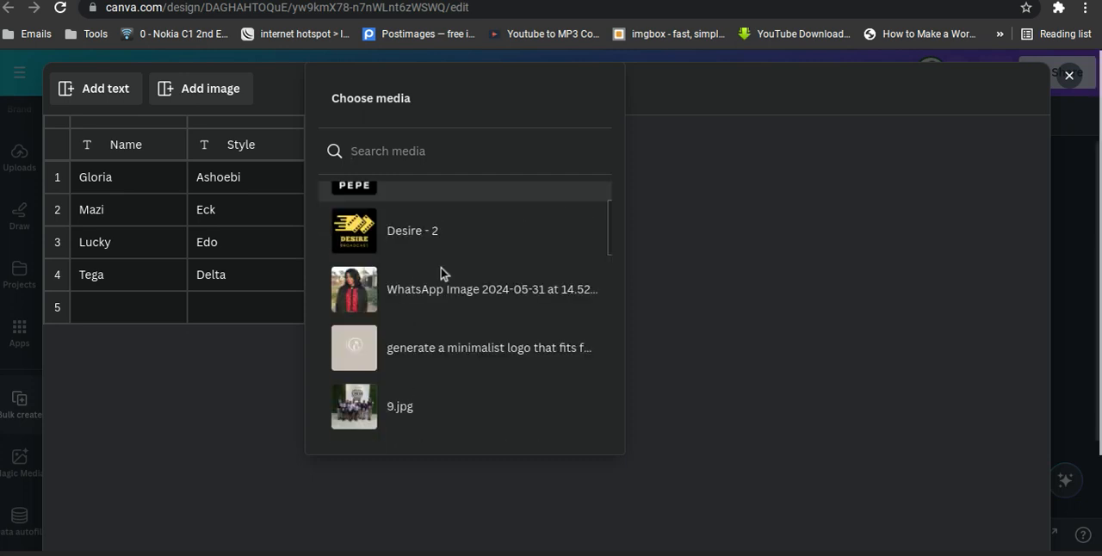
{"action": "left_click", "coordinate": [441, 267]}
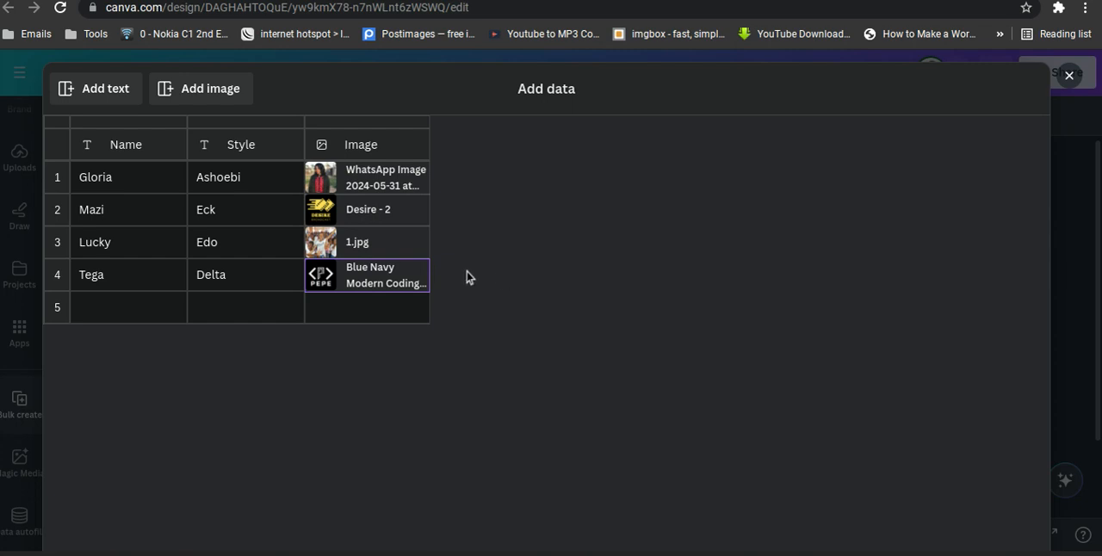
{"action": "scroll", "coordinate": [604, 292], "scroll_direction": "down", "scroll_amount": 2}
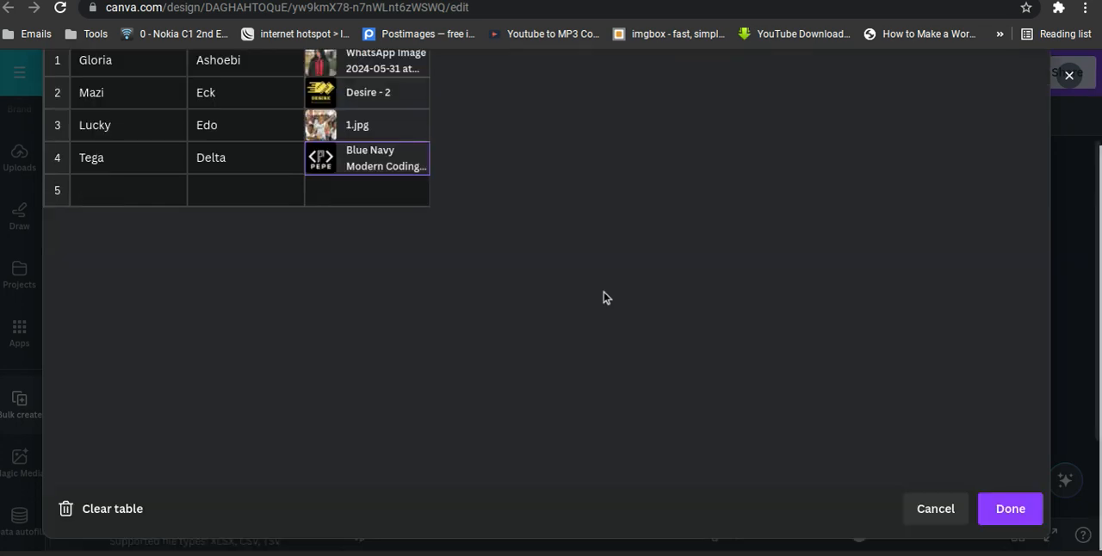
{"action": "left_click", "coordinate": [1004, 511]}
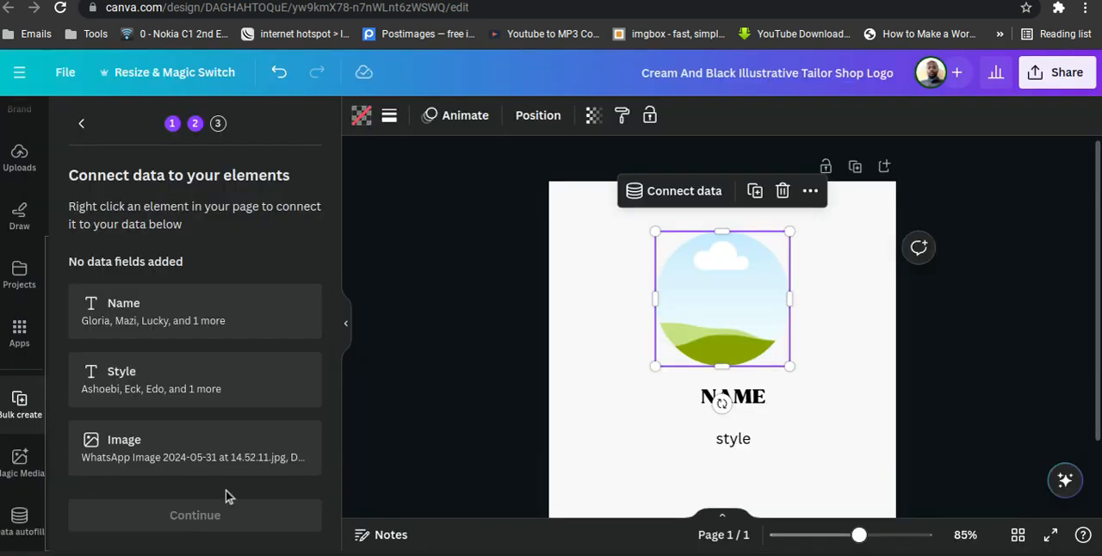
Connect the circular frame to the Image data field and the NAME heading to the Name data field.
{"action": "left_click", "coordinate": [676, 197]}
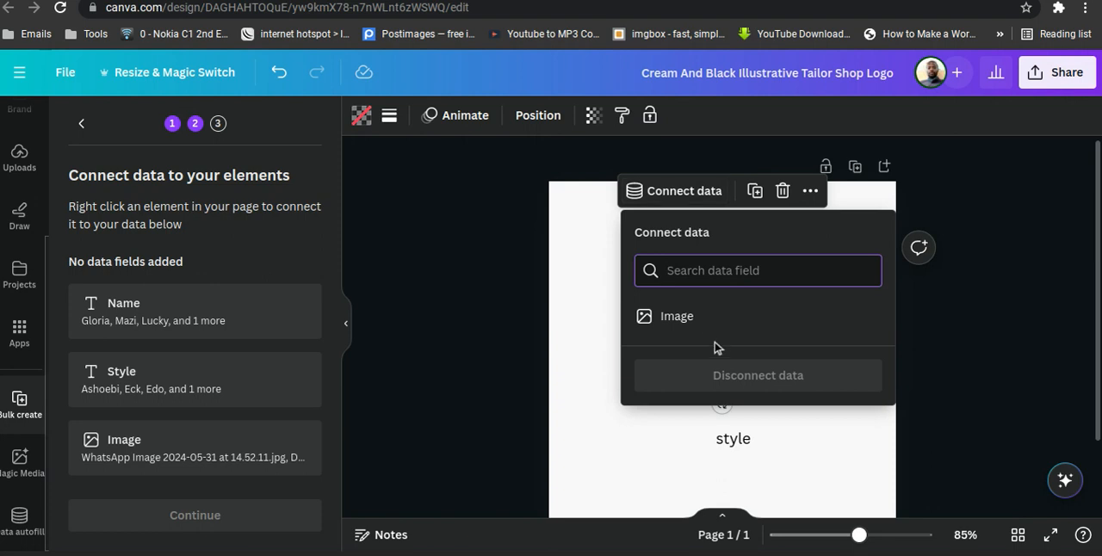
{"action": "left_click", "coordinate": [680, 318]}
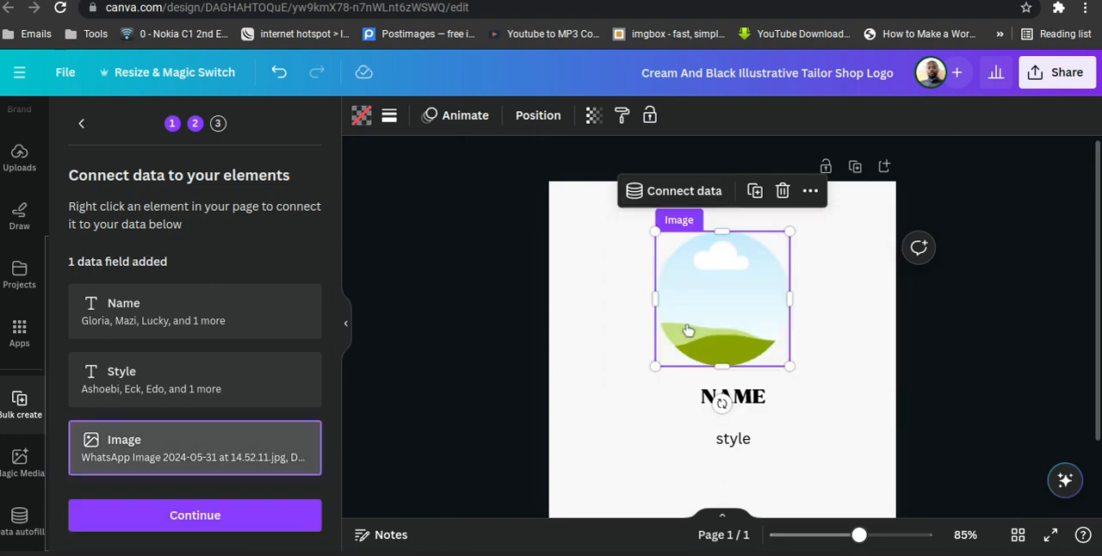
{"action": "left_click", "coordinate": [715, 399]}
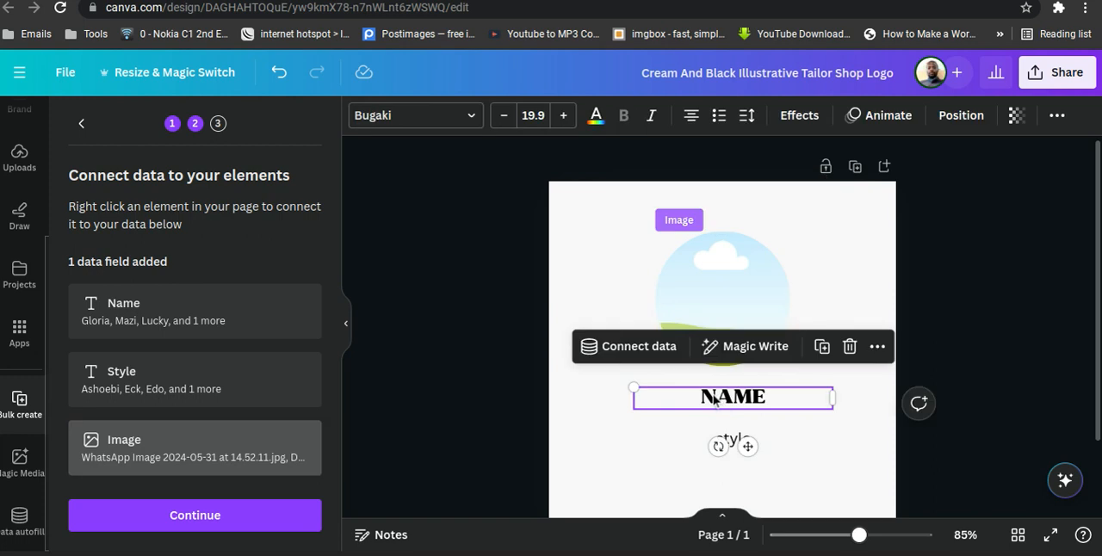
{"action": "left_click", "coordinate": [637, 346]}
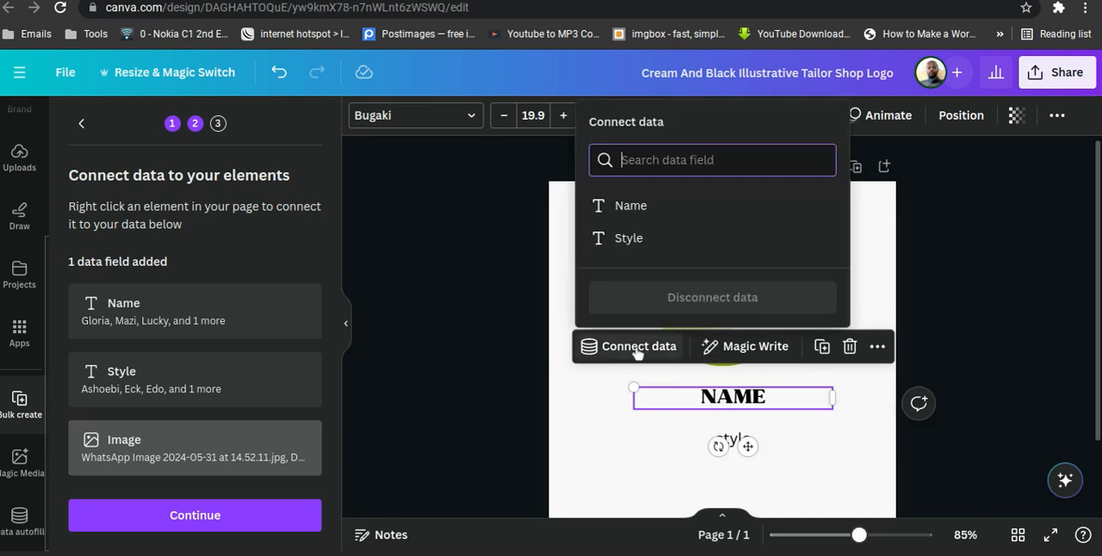
{"action": "left_click", "coordinate": [652, 209]}
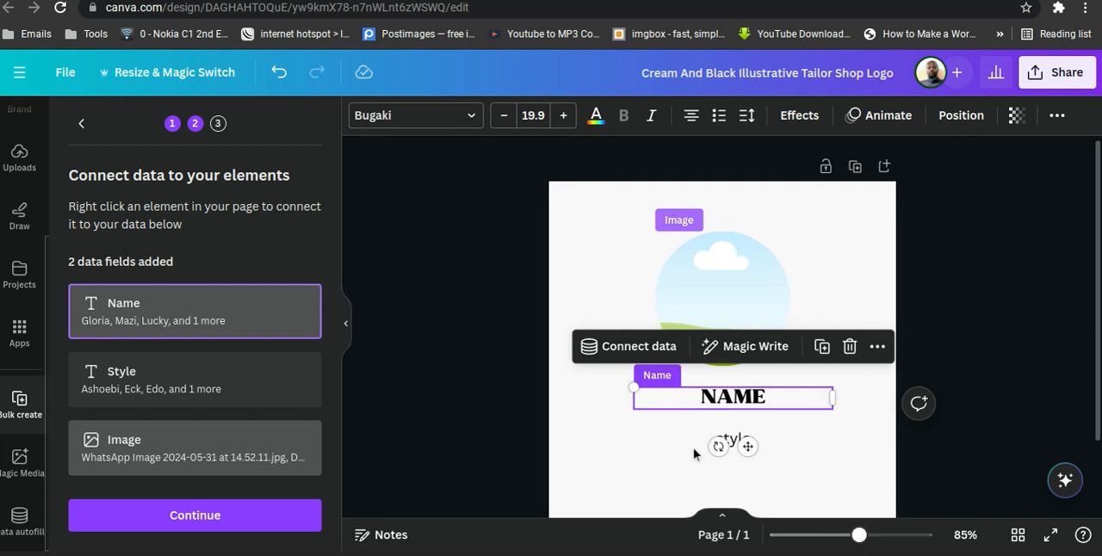
Connect the 'style' text beneath the heading to the Style data field.
{"action": "left_click", "coordinate": [733, 440]}
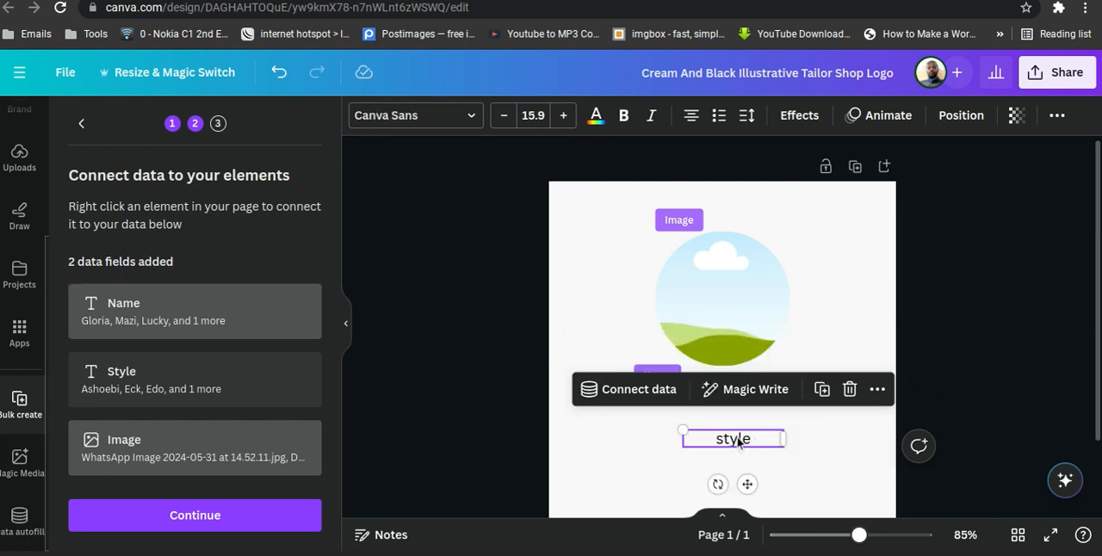
{"action": "left_click", "coordinate": [645, 389]}
{"action": "left_click", "coordinate": [639, 282]}
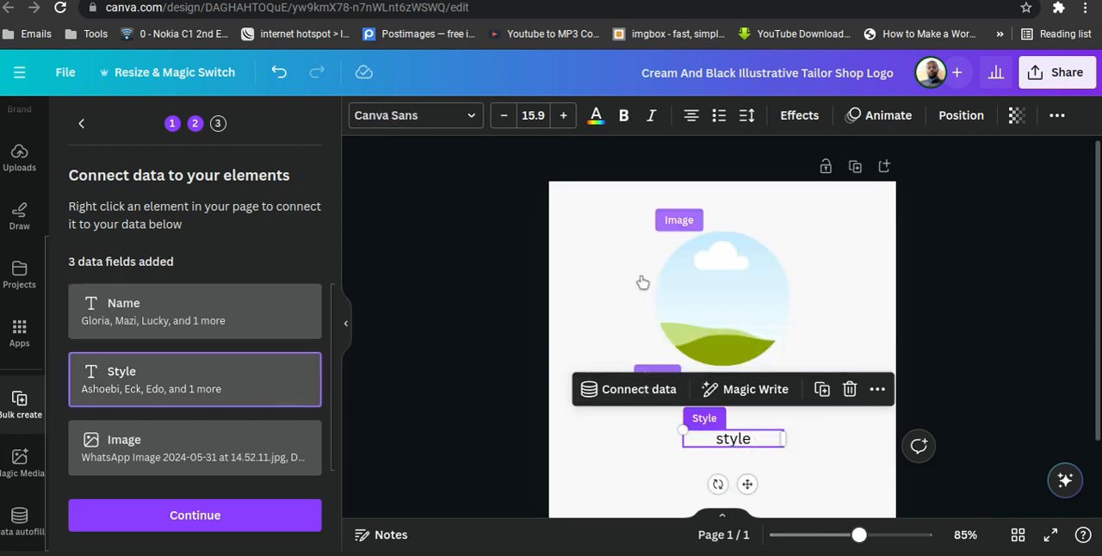
Continue with the three connected data fields and generate designs from all four data rows.
{"action": "left_click", "coordinate": [611, 473]}
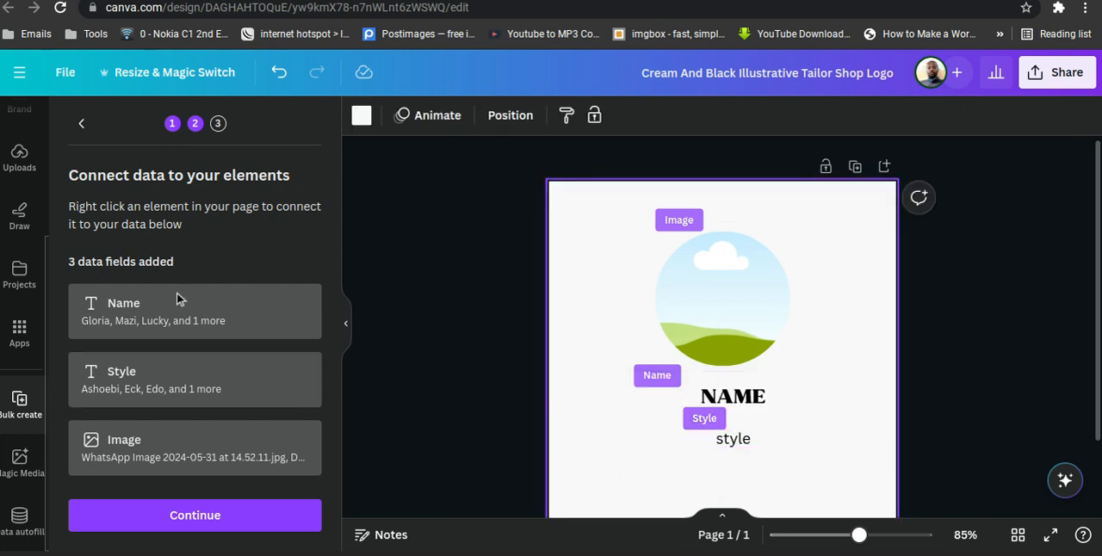
{"action": "left_click", "coordinate": [202, 519]}
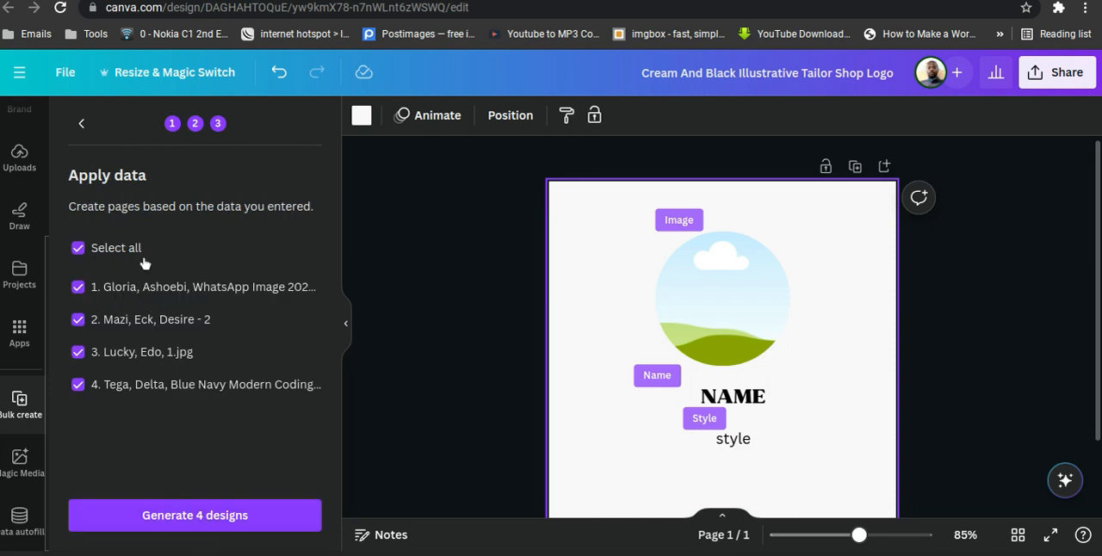
{"action": "left_click", "coordinate": [171, 519]}
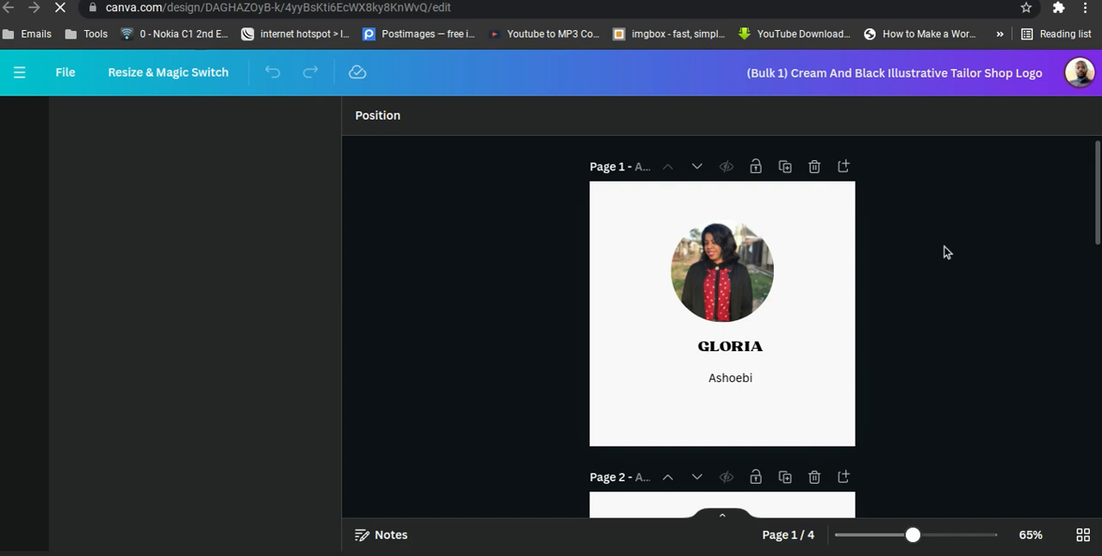
Collapse the side panel and examine the image, name and style on each of the four generated logo pages.
{"action": "scroll", "coordinate": [947, 251], "scroll_direction": "down", "scroll_amount": 3}
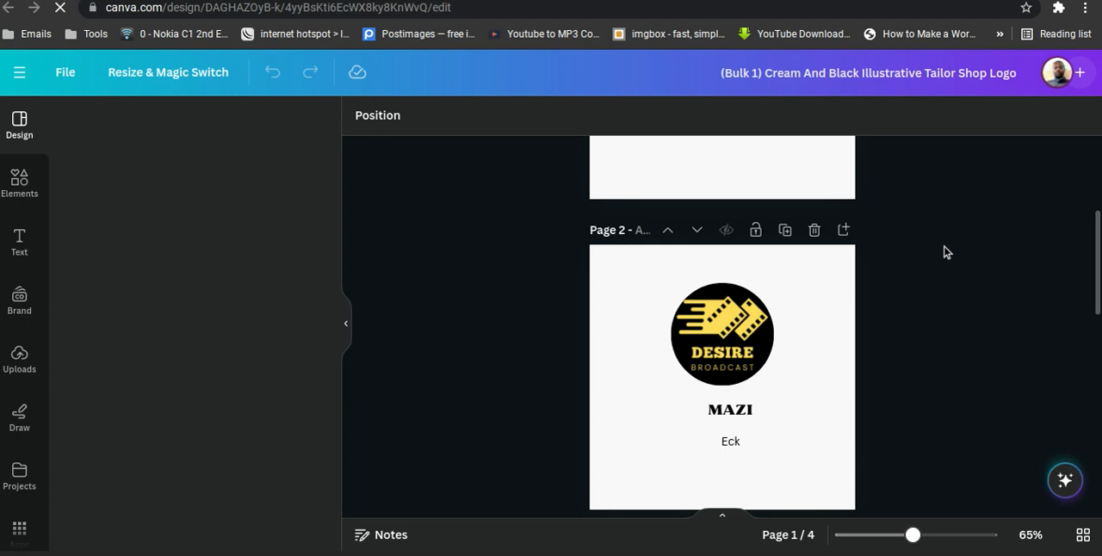
{"action": "scroll", "coordinate": [947, 251], "scroll_direction": "up", "scroll_amount": 3}
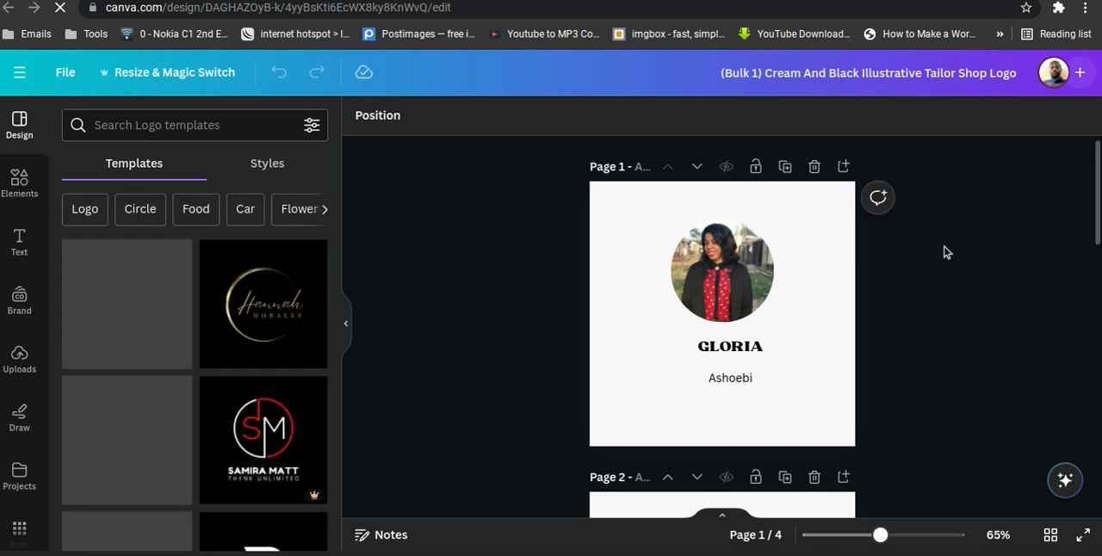
{"action": "left_click", "coordinate": [351, 325]}
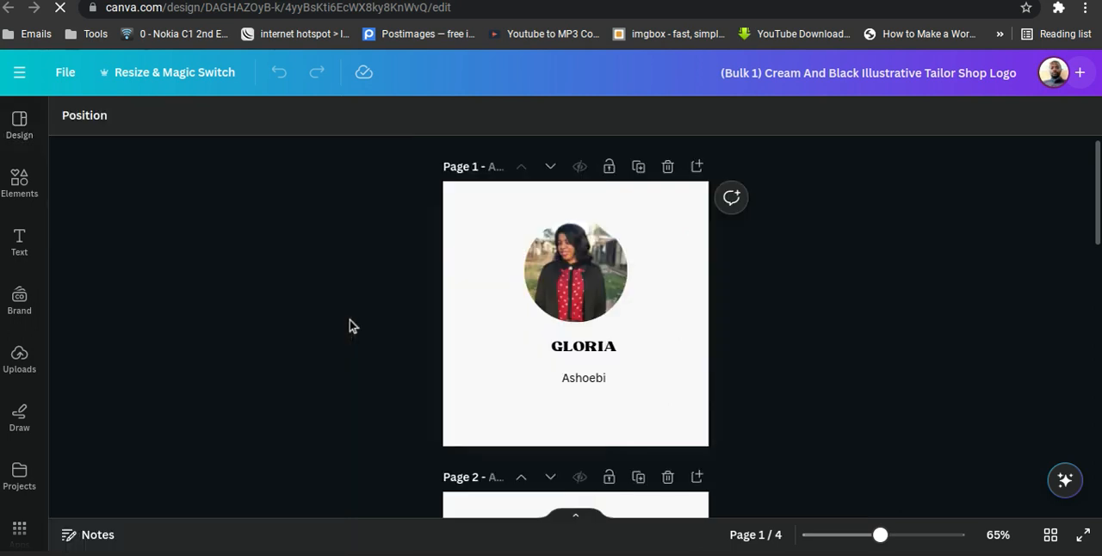
{"action": "scroll", "coordinate": [915, 316], "scroll_direction": "down", "scroll_amount": 1}
{"action": "scroll", "coordinate": [916, 315], "scroll_direction": "down", "scroll_amount": 2}
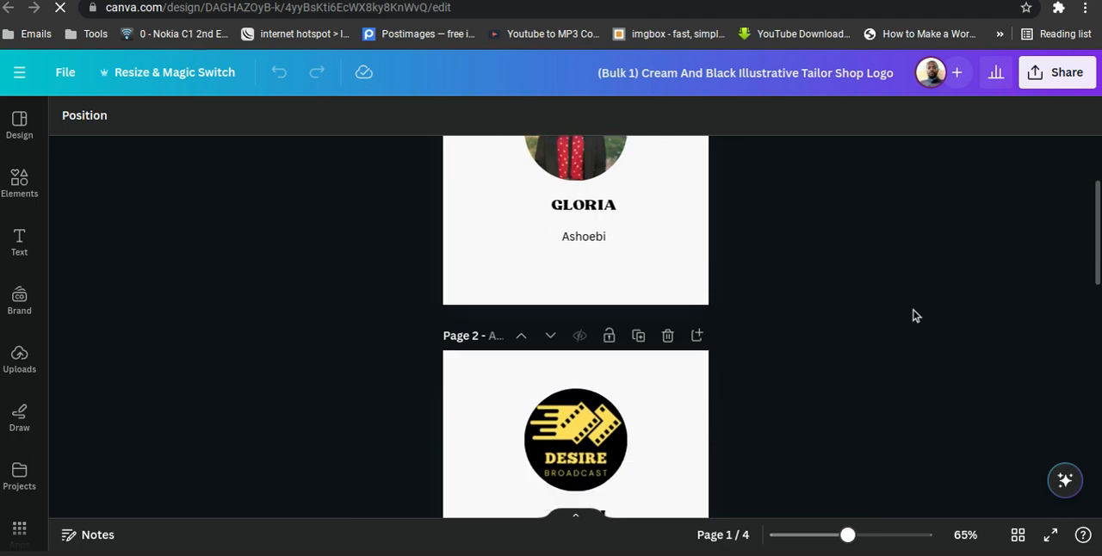
{"action": "scroll", "coordinate": [916, 315], "scroll_direction": "up", "scroll_amount": 3}
{"action": "scroll", "coordinate": [916, 315], "scroll_direction": "down", "scroll_amount": 1}
{"action": "scroll", "coordinate": [915, 315], "scroll_direction": "up", "scroll_amount": 1}
{"action": "scroll", "coordinate": [916, 315], "scroll_direction": "down", "scroll_amount": 1}
{"action": "scroll", "coordinate": [916, 316], "scroll_direction": "down", "scroll_amount": 5}
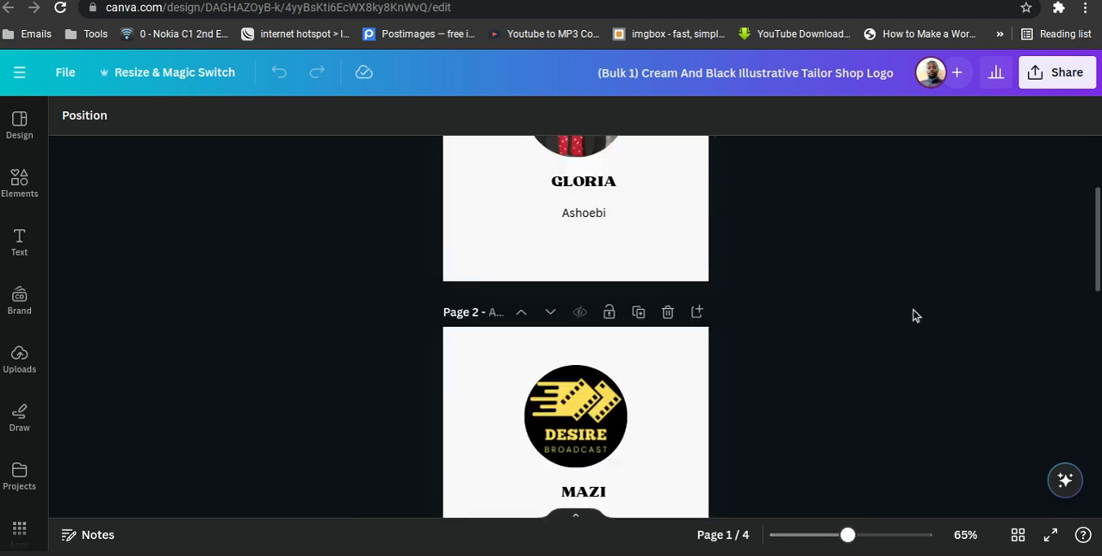
{"action": "scroll", "coordinate": [916, 315], "scroll_direction": "down", "scroll_amount": 5}
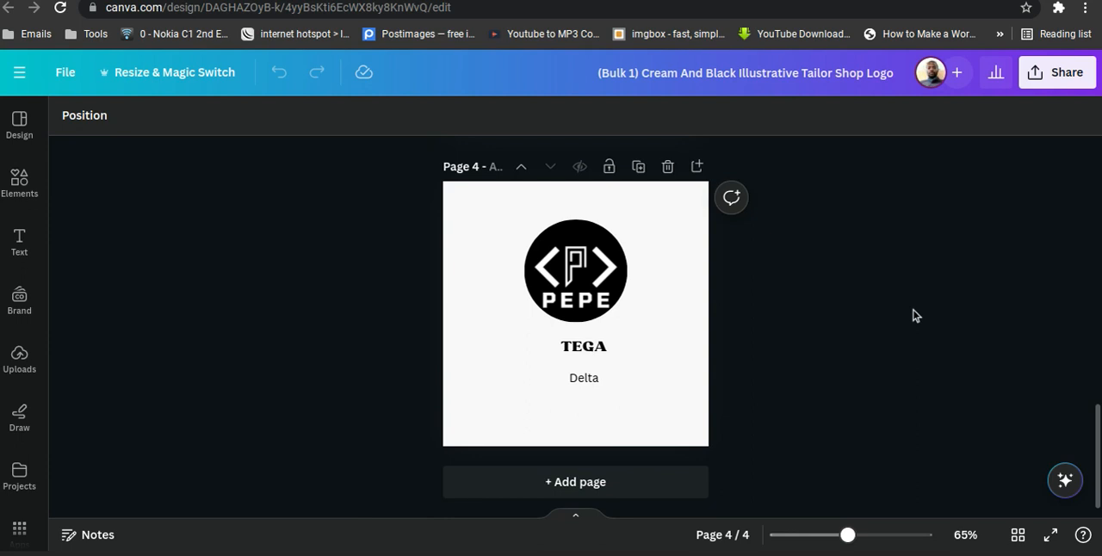
{"action": "scroll", "coordinate": [916, 315], "scroll_direction": "up", "scroll_amount": 1}
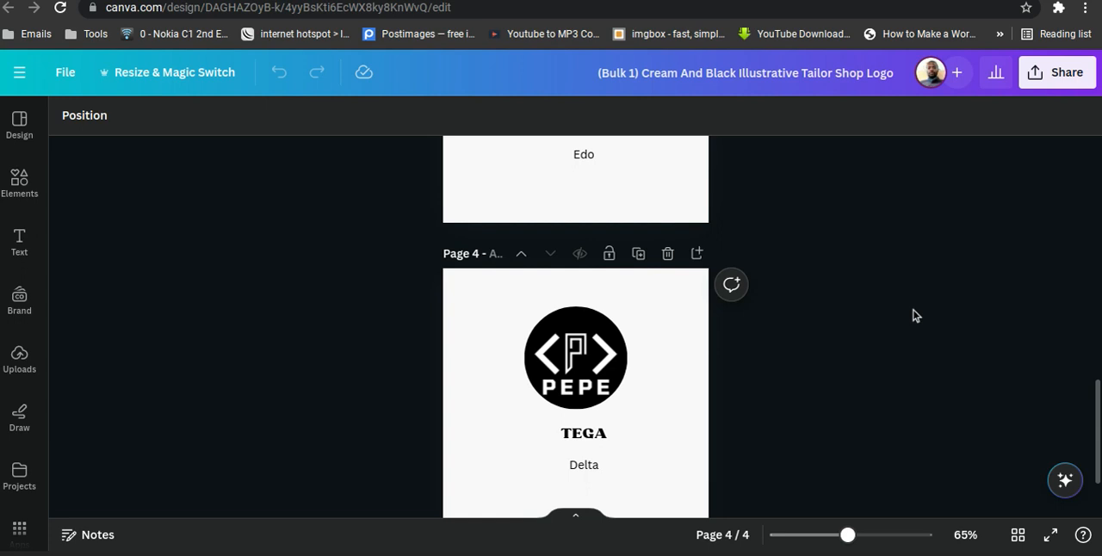
{"action": "scroll", "coordinate": [913, 316], "scroll_direction": "down", "scroll_amount": 2}
{"action": "scroll", "coordinate": [913, 316], "scroll_direction": "up", "scroll_amount": 5}
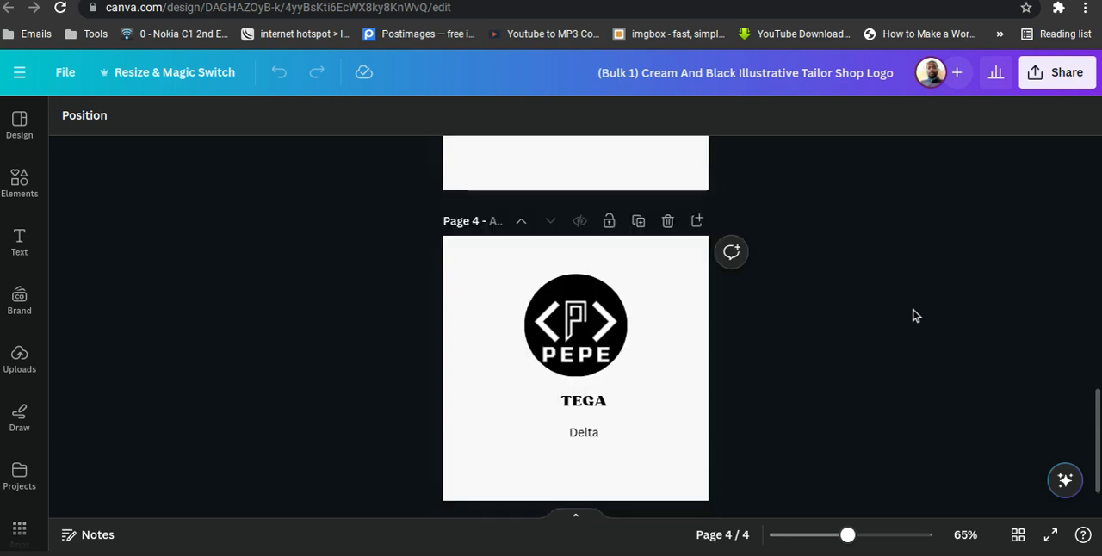
{"action": "scroll", "coordinate": [912, 315], "scroll_direction": "up", "scroll_amount": 7}
{"action": "scroll", "coordinate": [913, 315], "scroll_direction": "down", "scroll_amount": 1}
{"action": "scroll", "coordinate": [913, 315], "scroll_direction": "up", "scroll_amount": 1}
{"action": "scroll", "coordinate": [915, 315], "scroll_direction": "down", "scroll_amount": 9}
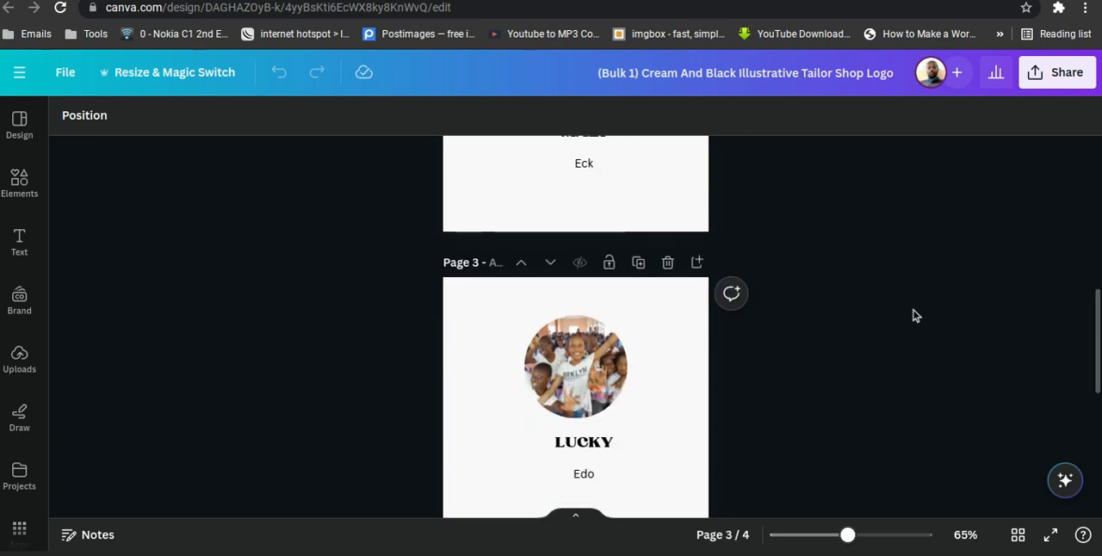
{"action": "scroll", "coordinate": [915, 316], "scroll_direction": "down", "scroll_amount": 2}
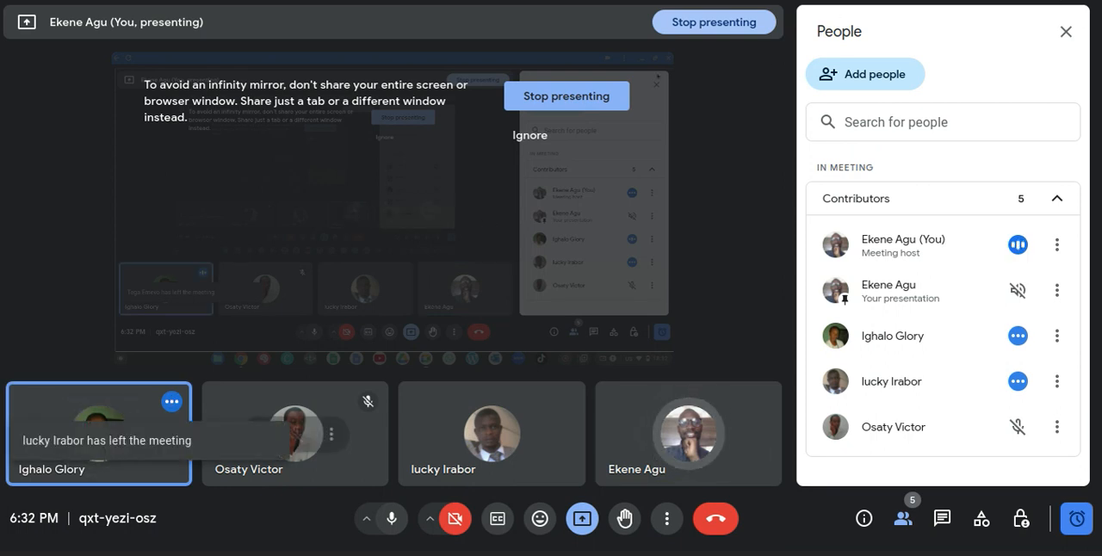
Switch back from Google Meet to the Canva design and review the generated pages from the last to the first.
{"action": "key", "text": "alt+Tab"}
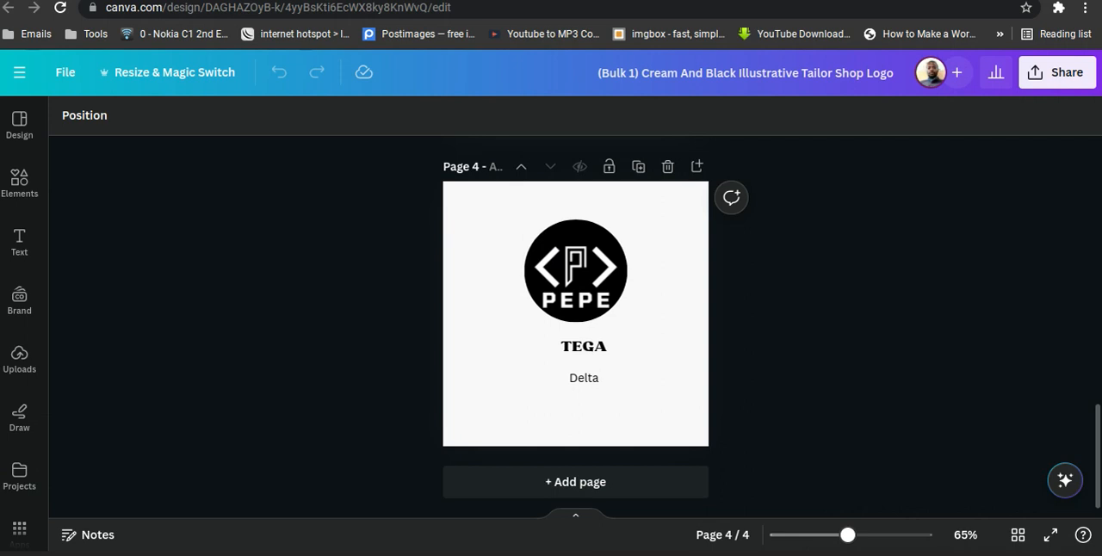
{"action": "scroll", "coordinate": [890, 346], "scroll_direction": "up", "scroll_amount": 2}
{"action": "scroll", "coordinate": [889, 346], "scroll_direction": "up", "scroll_amount": 10}
{"action": "scroll", "coordinate": [890, 346], "scroll_direction": "down", "scroll_amount": 1}
{"action": "scroll", "coordinate": [889, 346], "scroll_direction": "up", "scroll_amount": 1}
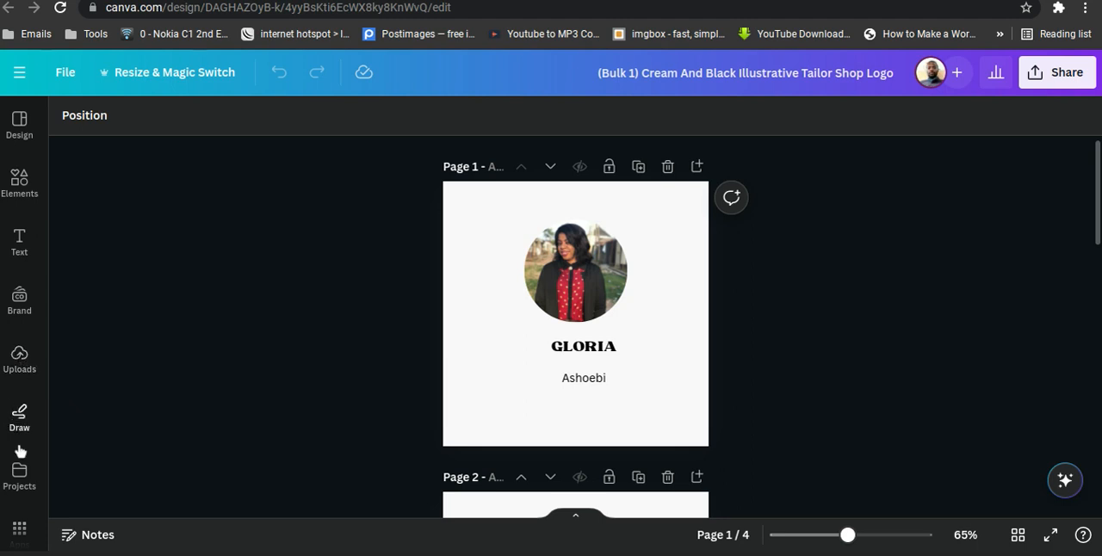
Browse the Canva apps and open Bulk create from the More from Canva group.
{"action": "scroll", "coordinate": [21, 469], "scroll_direction": "down", "scroll_amount": 2}
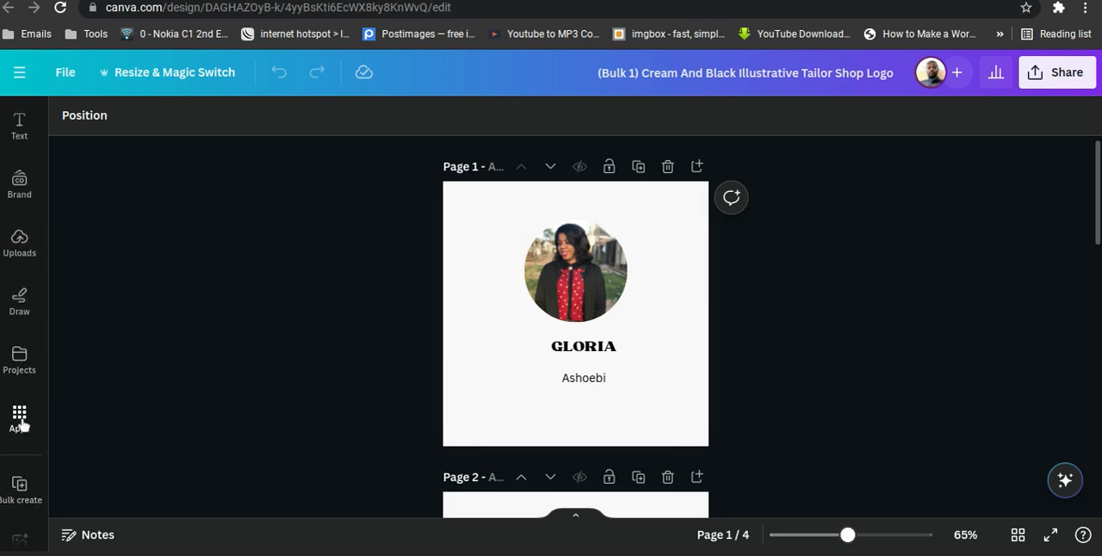
{"action": "left_click", "coordinate": [20, 420]}
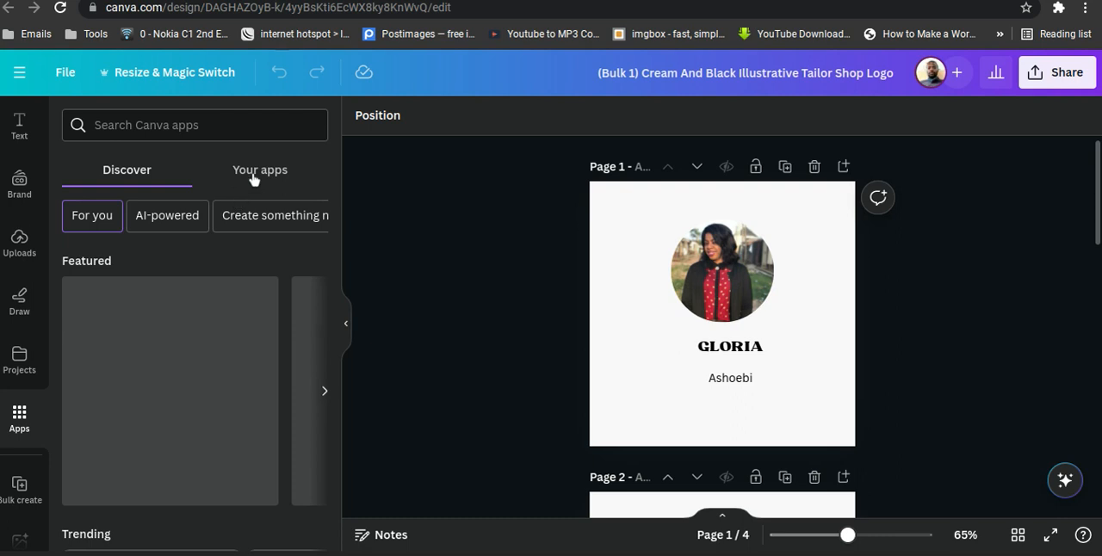
{"action": "scroll", "coordinate": [252, 178], "scroll_direction": "down", "scroll_amount": 3}
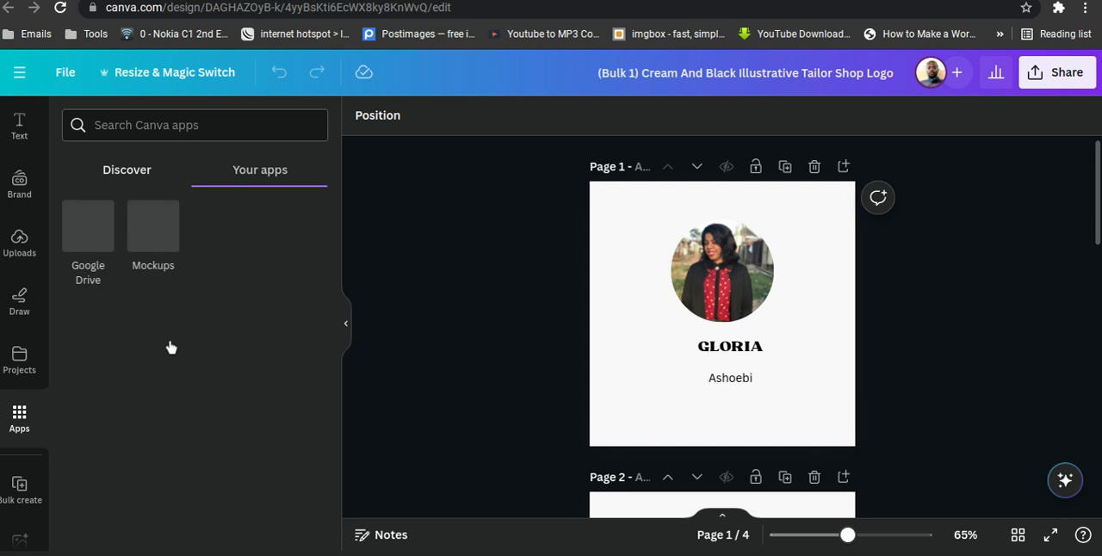
{"action": "left_click", "coordinate": [129, 176]}
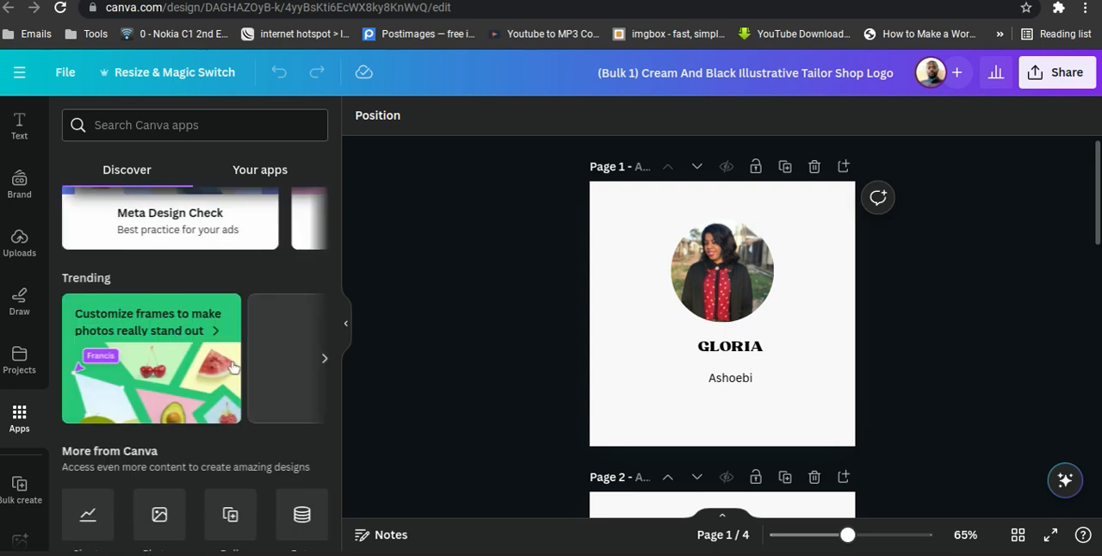
{"action": "scroll", "coordinate": [233, 367], "scroll_direction": "down", "scroll_amount": 3}
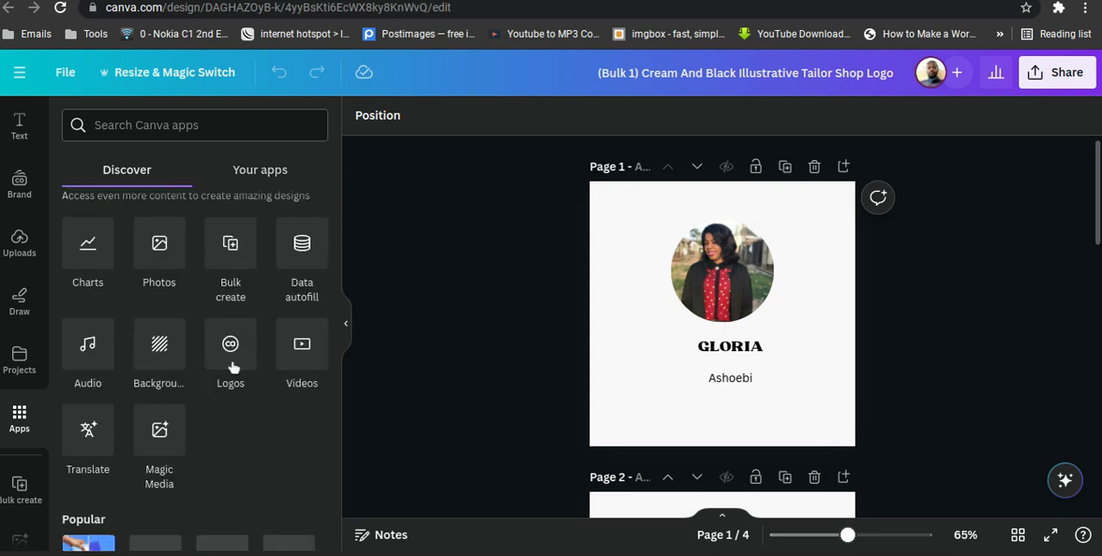
{"action": "scroll", "coordinate": [233, 366], "scroll_direction": "up", "scroll_amount": 2}
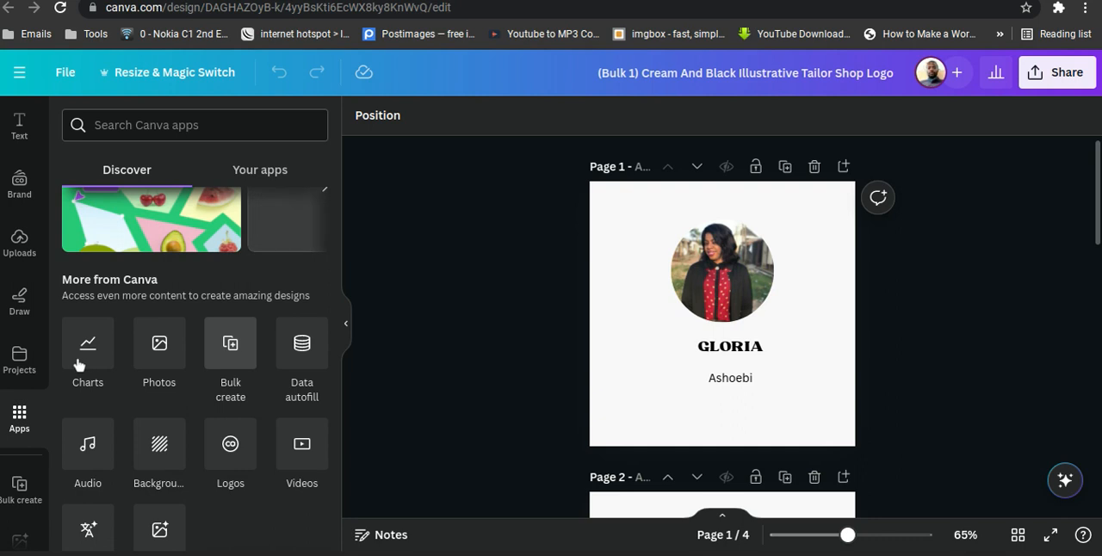
{"action": "left_click", "coordinate": [243, 359]}
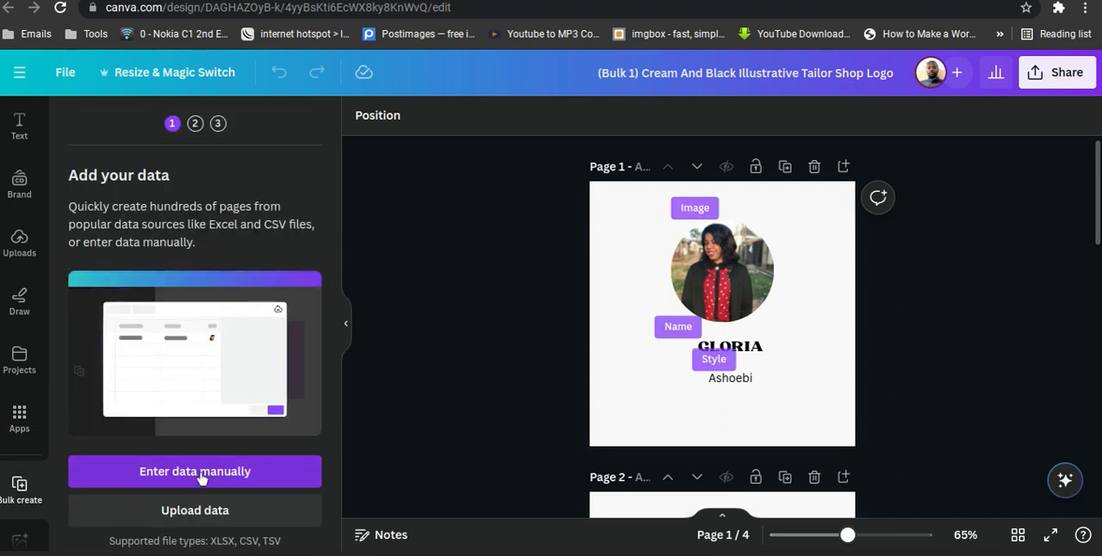
Start entering bulk data manually and clear the sample data table.
{"action": "left_click", "coordinate": [199, 475]}
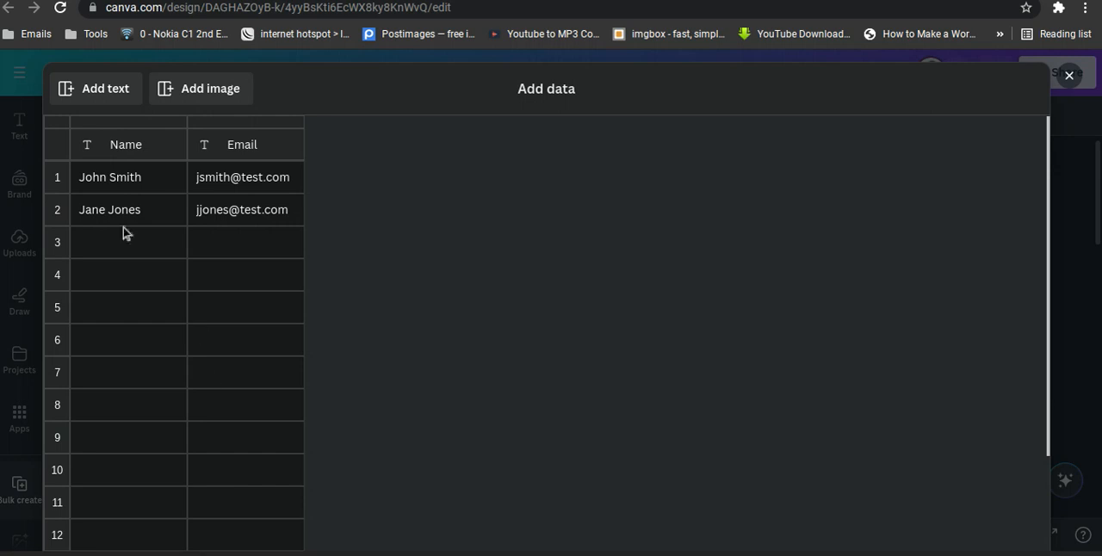
{"action": "scroll", "coordinate": [230, 321], "scroll_direction": "down", "scroll_amount": 3}
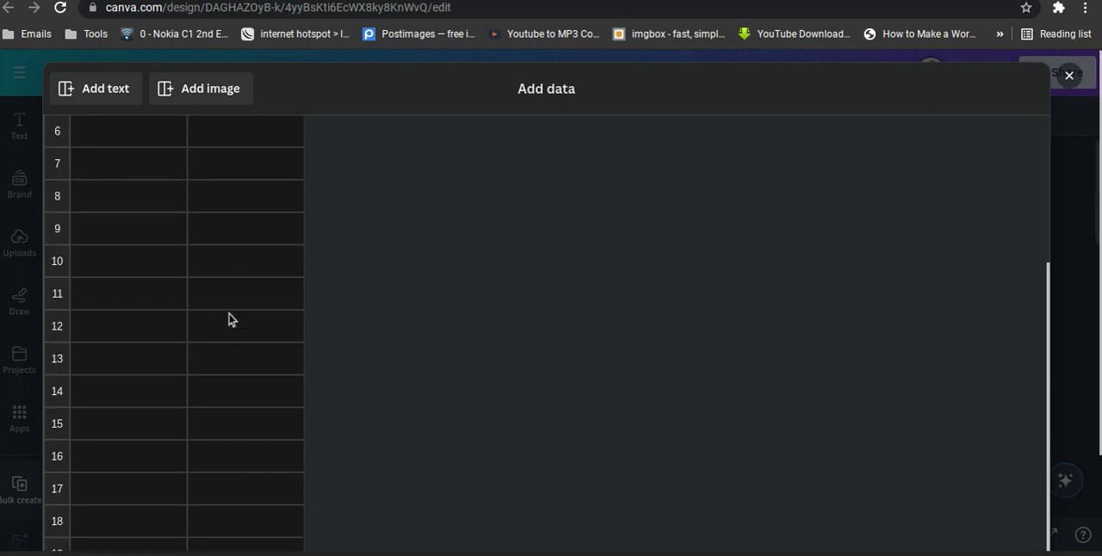
{"action": "scroll", "coordinate": [230, 320], "scroll_direction": "down", "scroll_amount": 2}
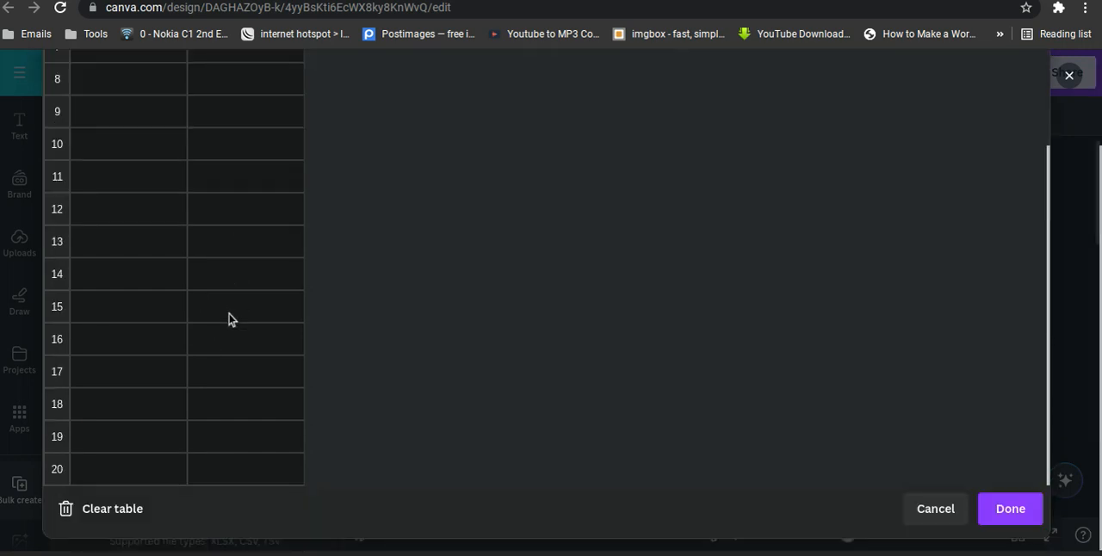
{"action": "left_click", "coordinate": [111, 509]}
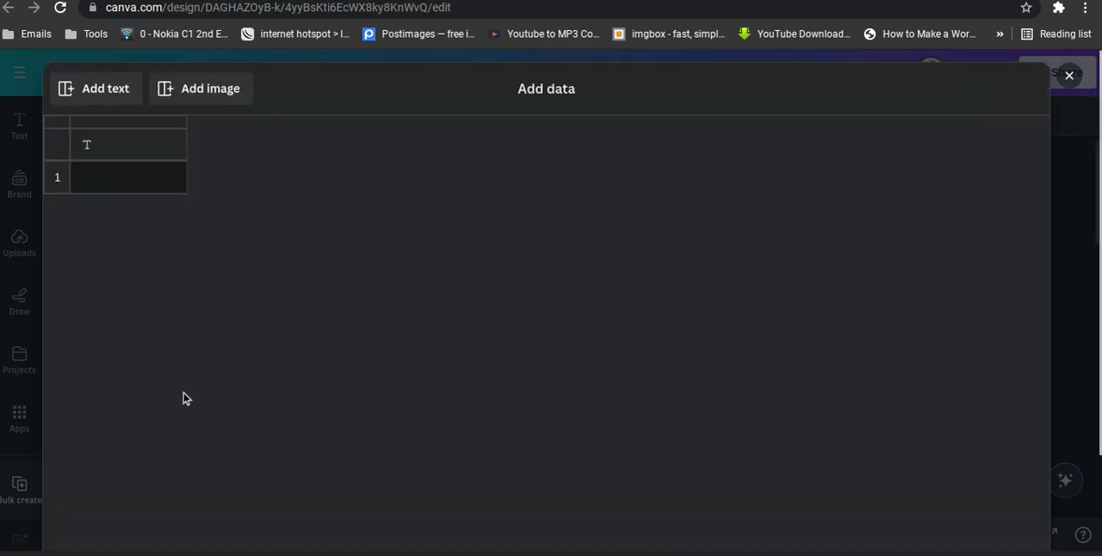
Add text columns to the empty data table until there are eight, plus two Image columns.
{"action": "left_click", "coordinate": [113, 88]}
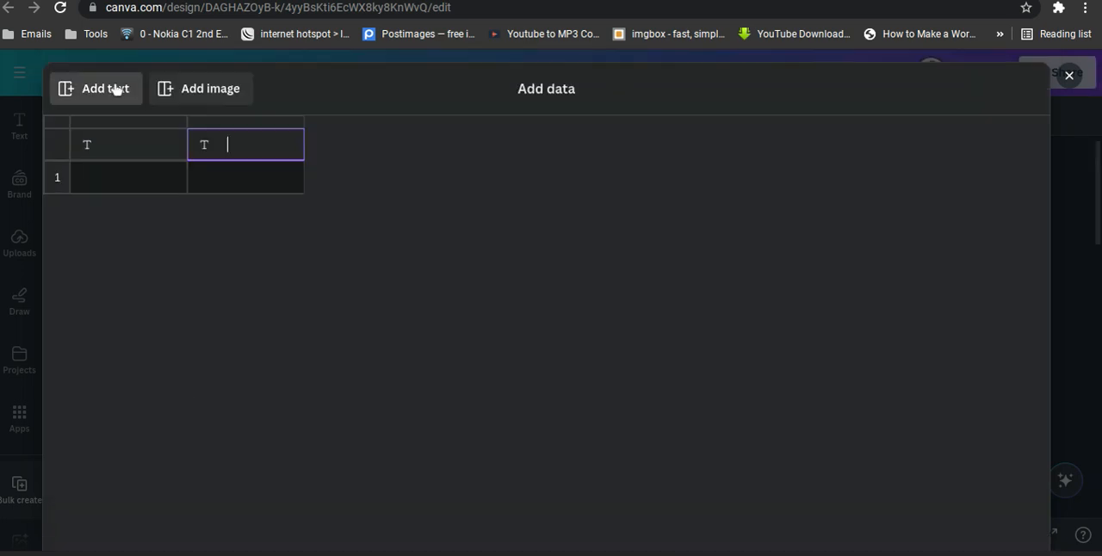
{"action": "left_click", "coordinate": [115, 89]}
{"action": "left_click", "coordinate": [115, 89]}
{"action": "left_click", "coordinate": [116, 89]}
{"action": "left_click", "coordinate": [115, 89]}
{"action": "left_click", "coordinate": [115, 89]}
{"action": "left_click", "coordinate": [116, 89]}
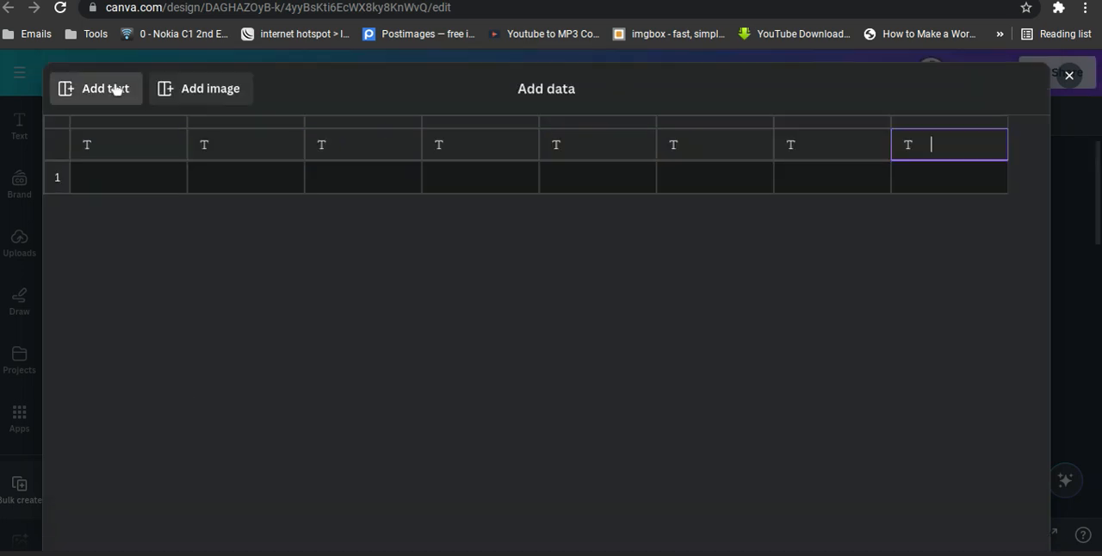
{"action": "left_click", "coordinate": [231, 89]}
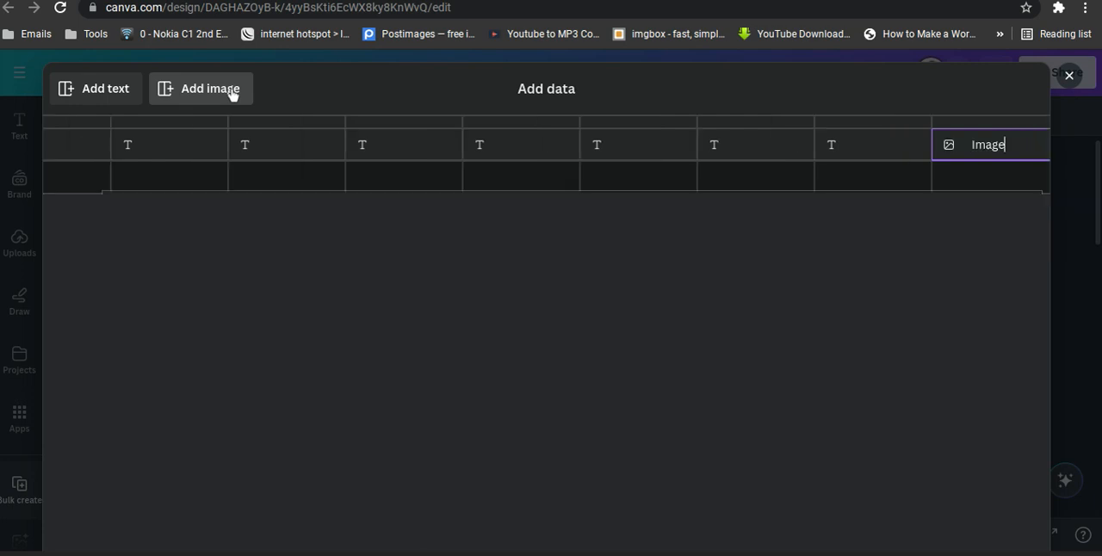
{"action": "left_click", "coordinate": [231, 89]}
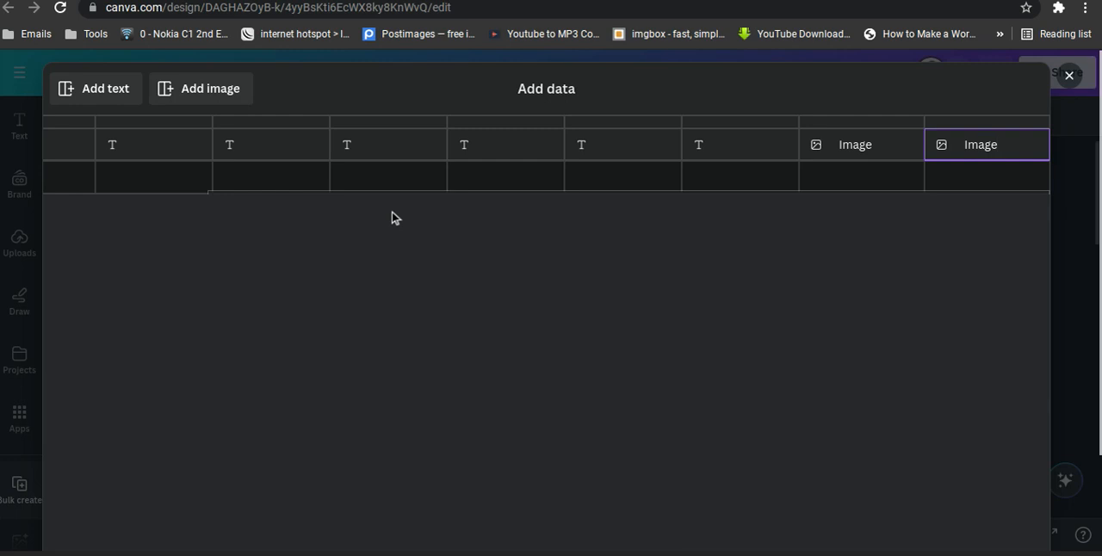
Fill row 1 of the first four text columns with jjjj, ffff, fff and fffff, and finish the data table.
{"action": "scroll", "coordinate": [251, 141], "scroll_direction": "left", "scroll_amount": 2}
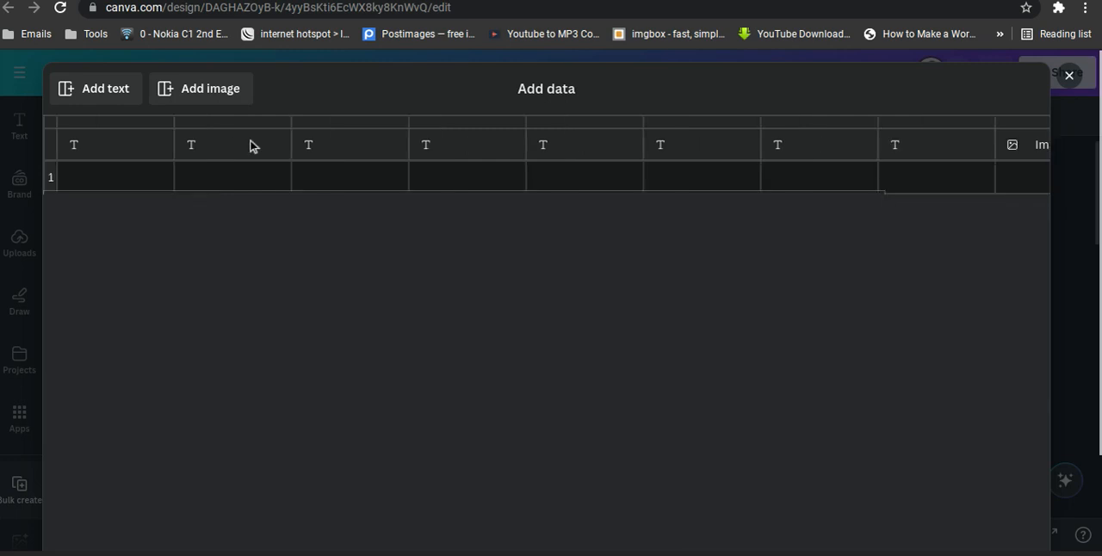
{"action": "left_click", "coordinate": [107, 180]}
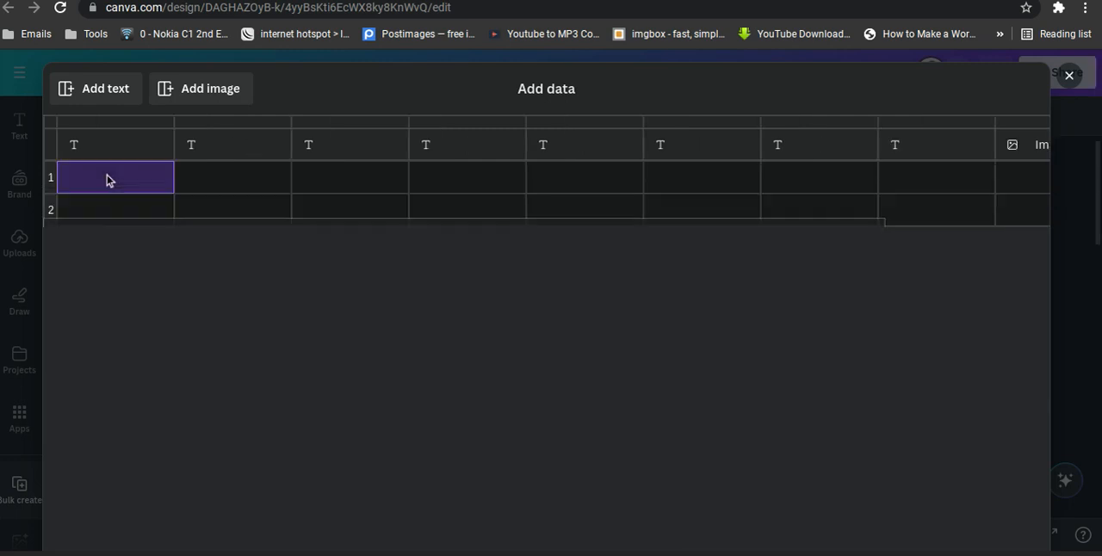
{"action": "left_click", "coordinate": [107, 180]}
{"action": "type", "text": "jjjj"}
{"action": "left_click", "coordinate": [216, 182]}
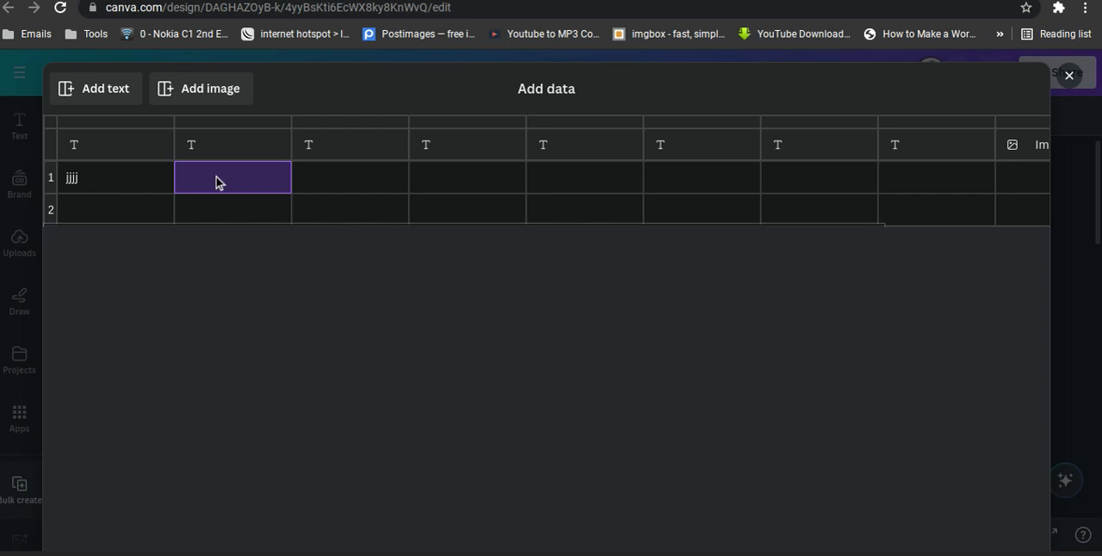
{"action": "type", "text": "ffff"}
{"action": "left_click", "coordinate": [328, 182]}
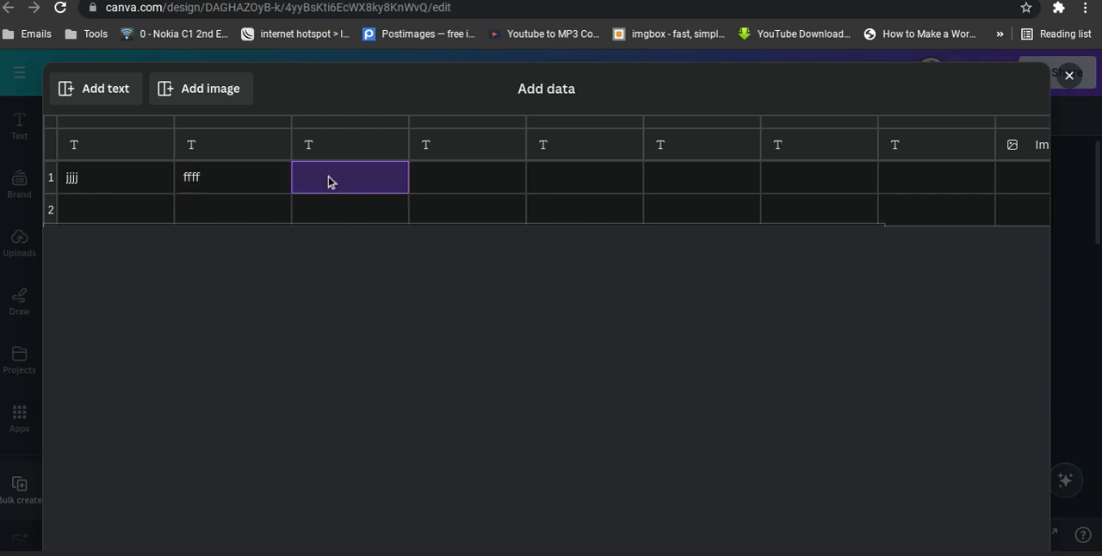
{"action": "type", "text": "fff"}
{"action": "left_click", "coordinate": [467, 186]}
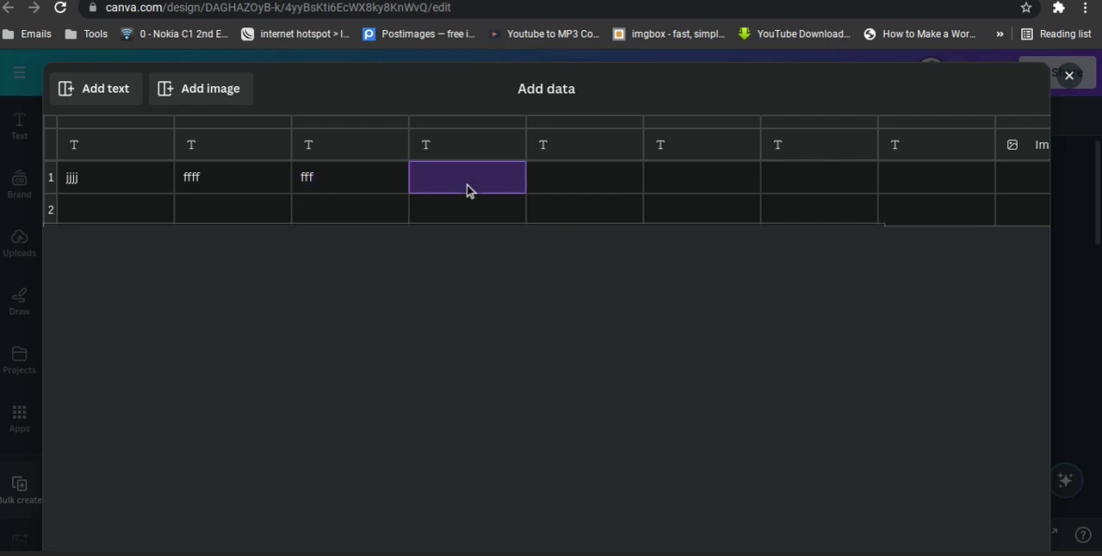
{"action": "type", "text": "fffff"}
{"action": "scroll", "coordinate": [176, 301], "scroll_direction": "down", "scroll_amount": 2}
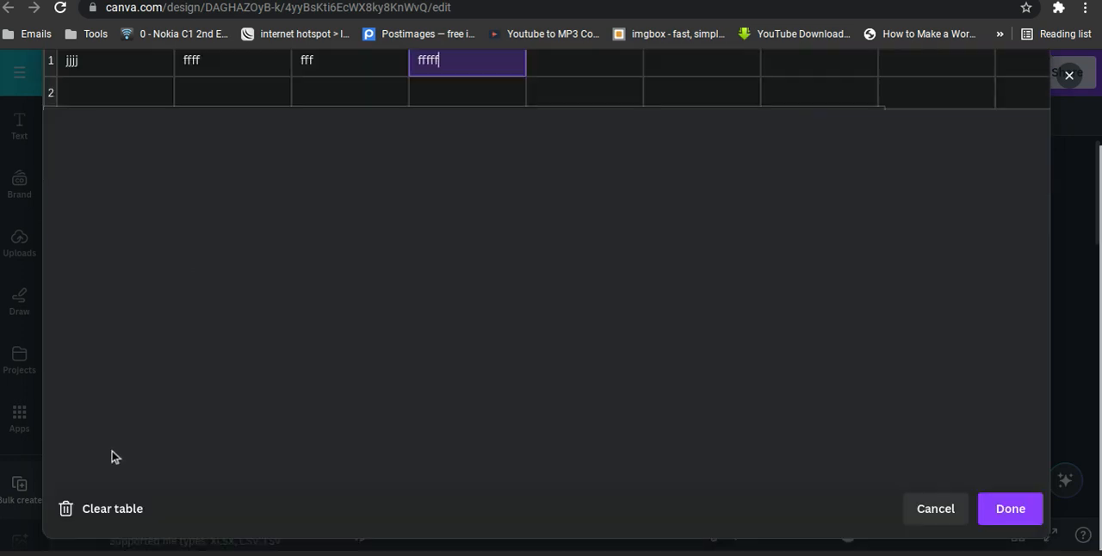
{"action": "left_click", "coordinate": [1003, 514]}
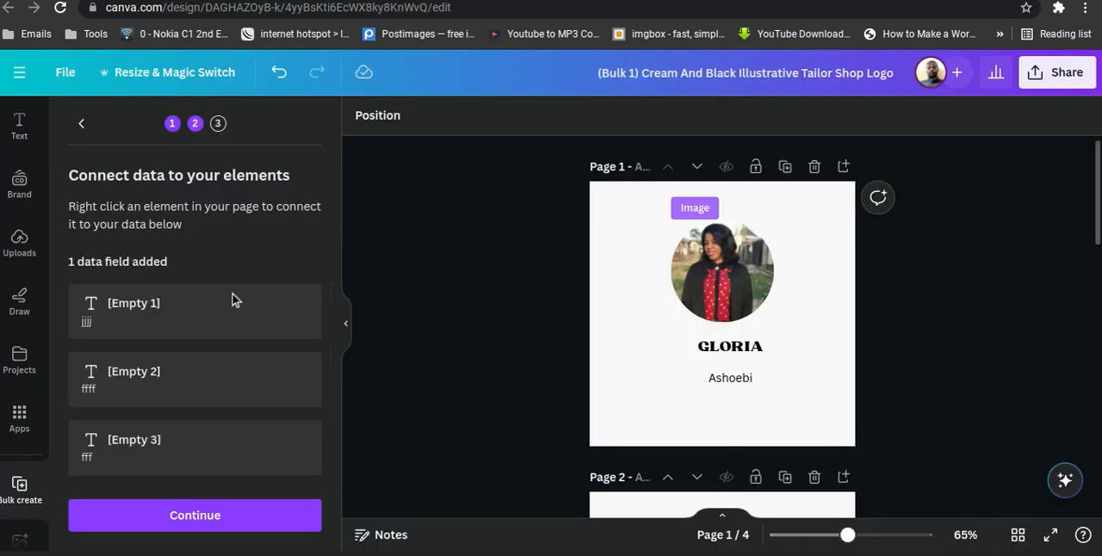
Examine the list of available data fields and the options offered for the circular image on page 1.
{"action": "scroll", "coordinate": [157, 342], "scroll_direction": "down", "scroll_amount": 3}
{"action": "scroll", "coordinate": [158, 345], "scroll_direction": "up", "scroll_amount": 4}
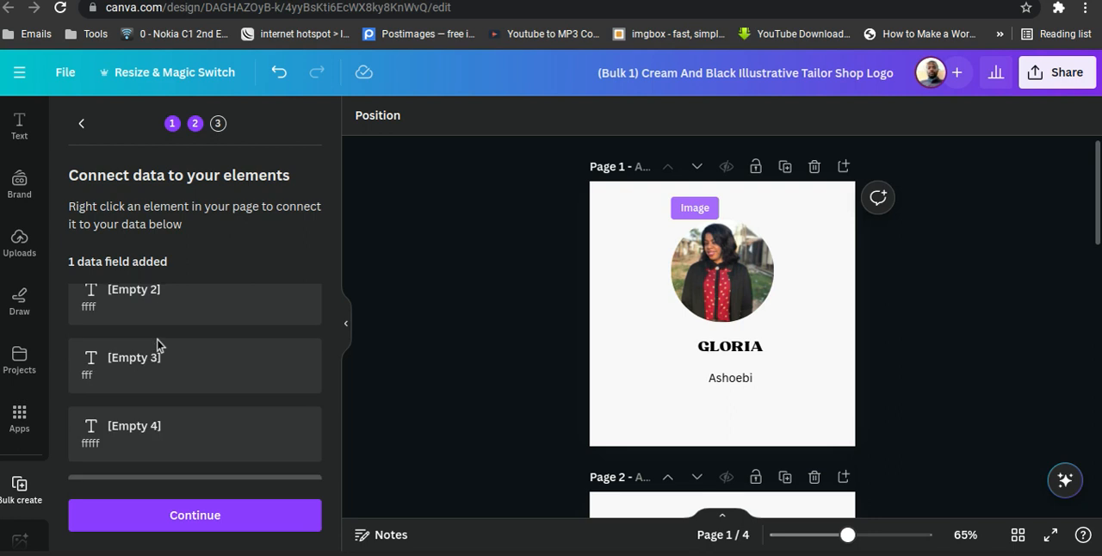
{"action": "scroll", "coordinate": [157, 344], "scroll_direction": "down", "scroll_amount": 4}
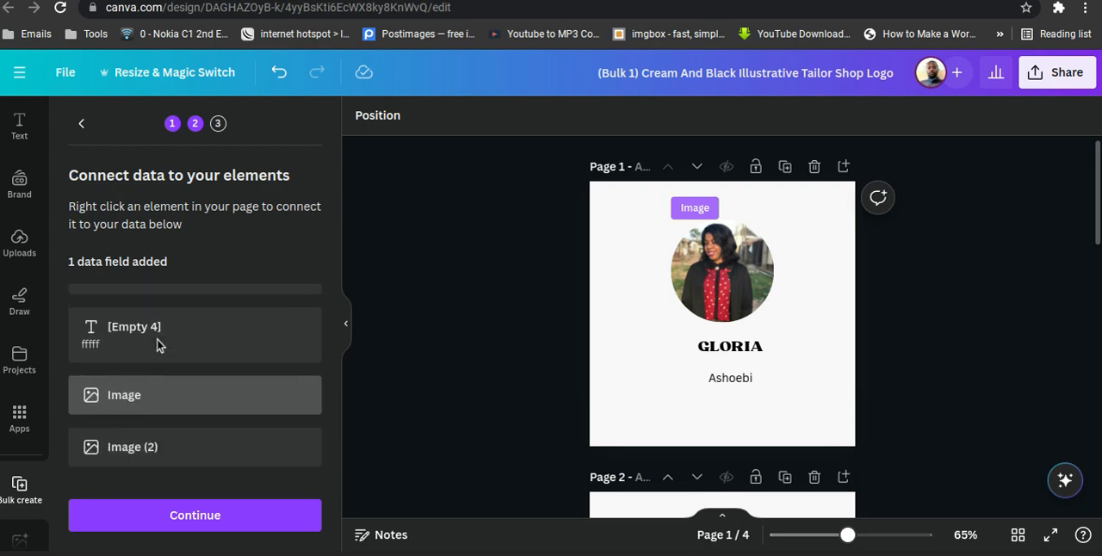
{"action": "scroll", "coordinate": [157, 345], "scroll_direction": "up", "scroll_amount": 3}
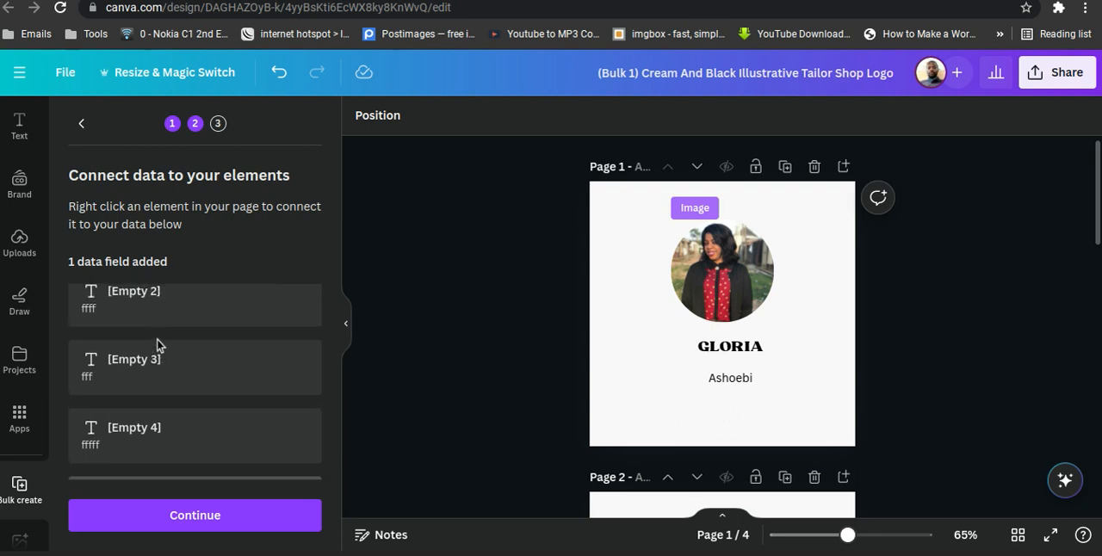
{"action": "scroll", "coordinate": [157, 345], "scroll_direction": "up", "scroll_amount": 1}
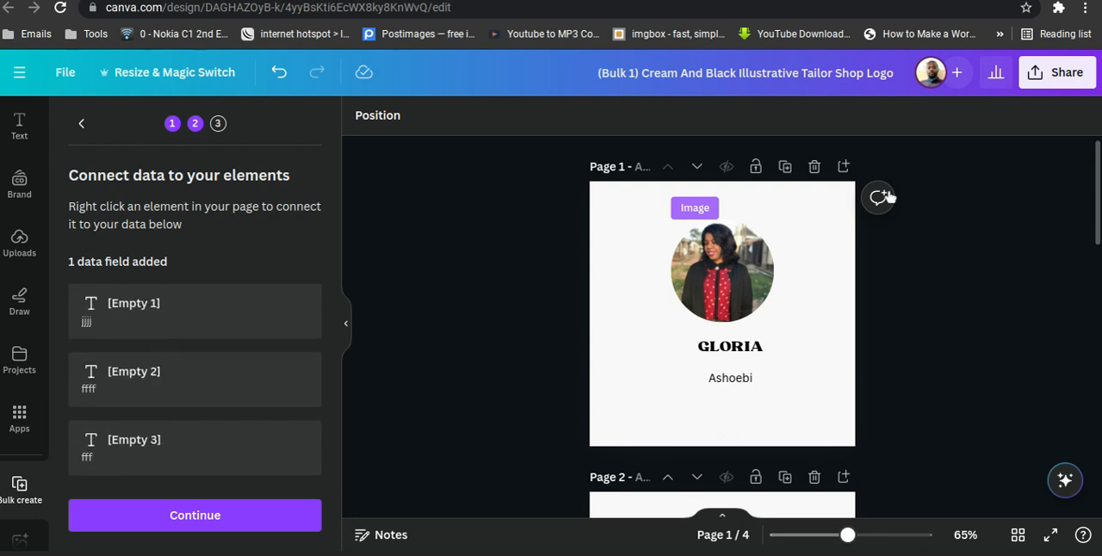
{"action": "right_click", "coordinate": [715, 296]}
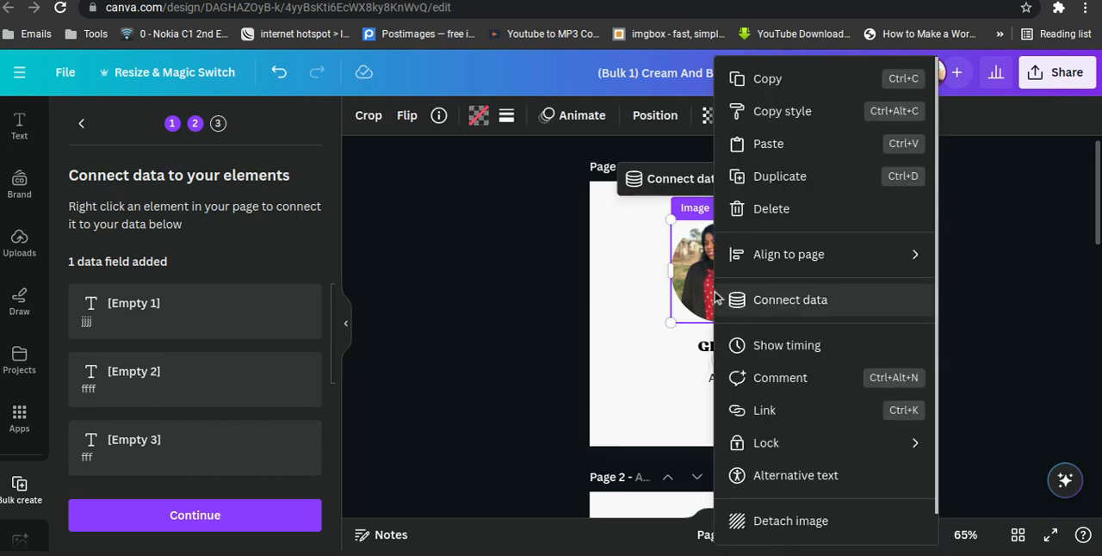
{"action": "left_click", "coordinate": [676, 254]}
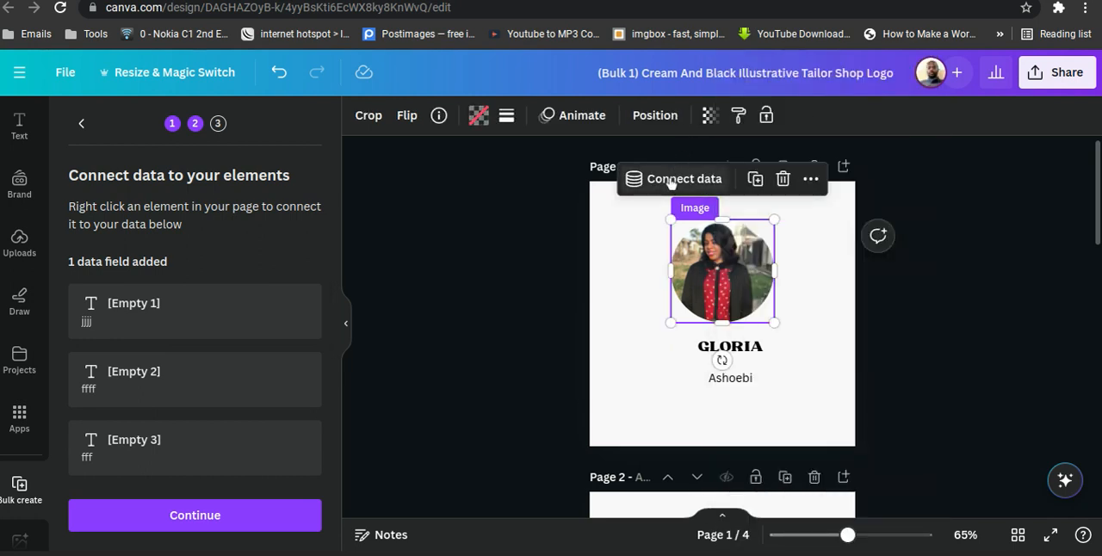
{"action": "right_click", "coordinate": [728, 255]}
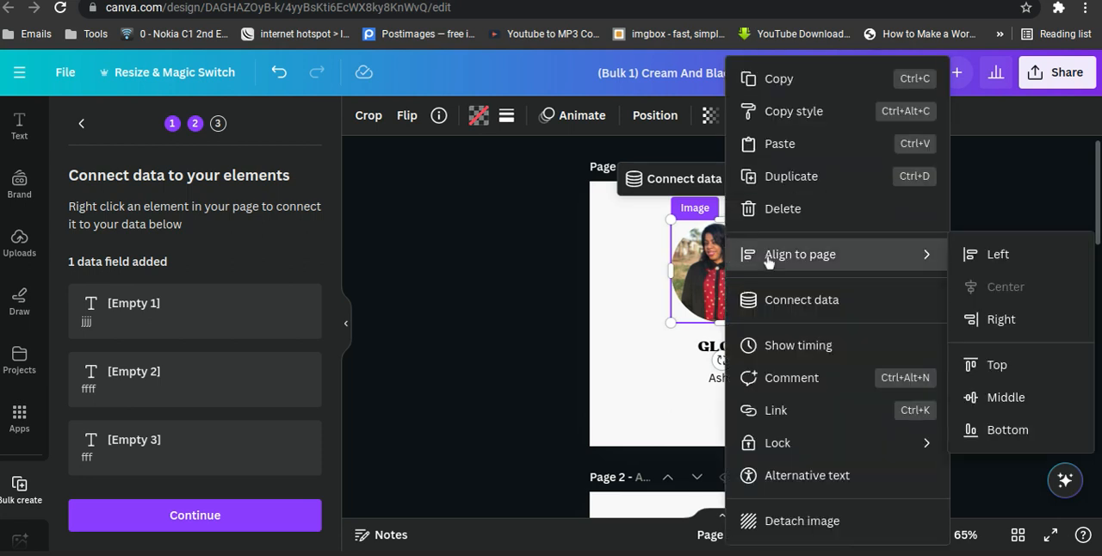
{"action": "left_click", "coordinate": [596, 343]}
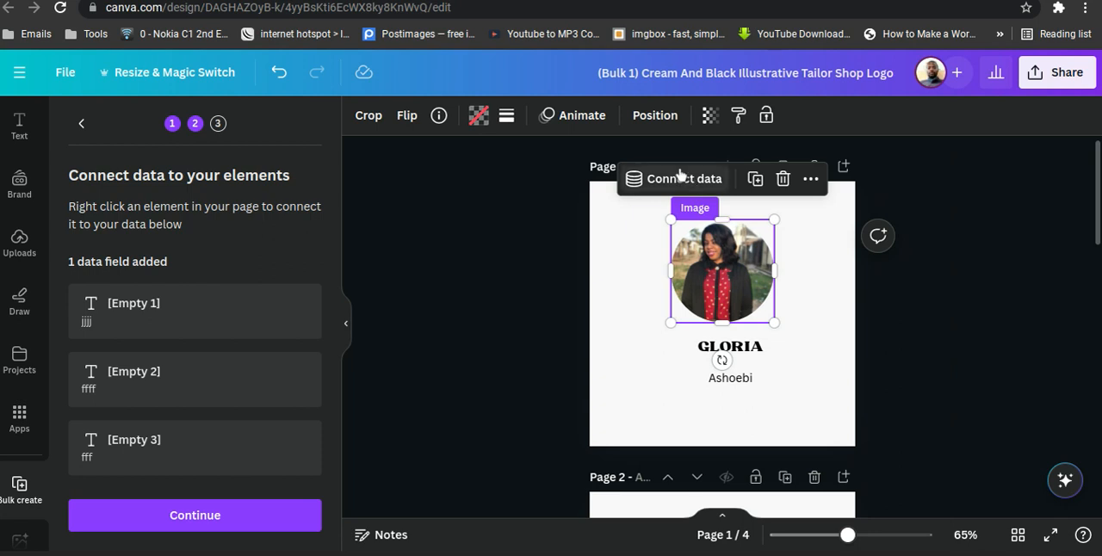
Look through all four generated pages and undo the last change to the Name and Style data connections.
{"action": "scroll", "coordinate": [812, 374], "scroll_direction": "down", "scroll_amount": 3}
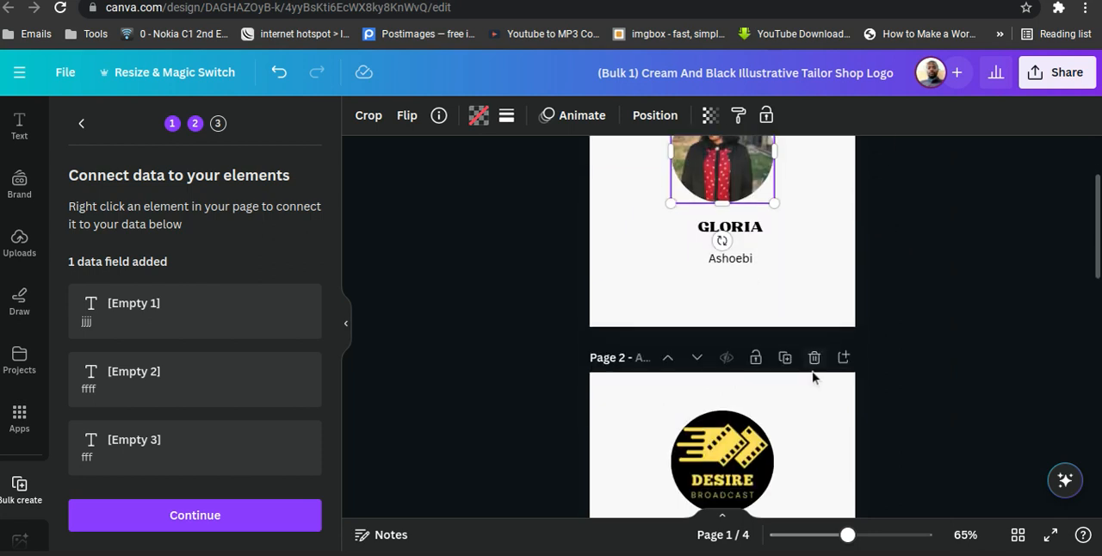
{"action": "scroll", "coordinate": [812, 374], "scroll_direction": "up", "scroll_amount": 3}
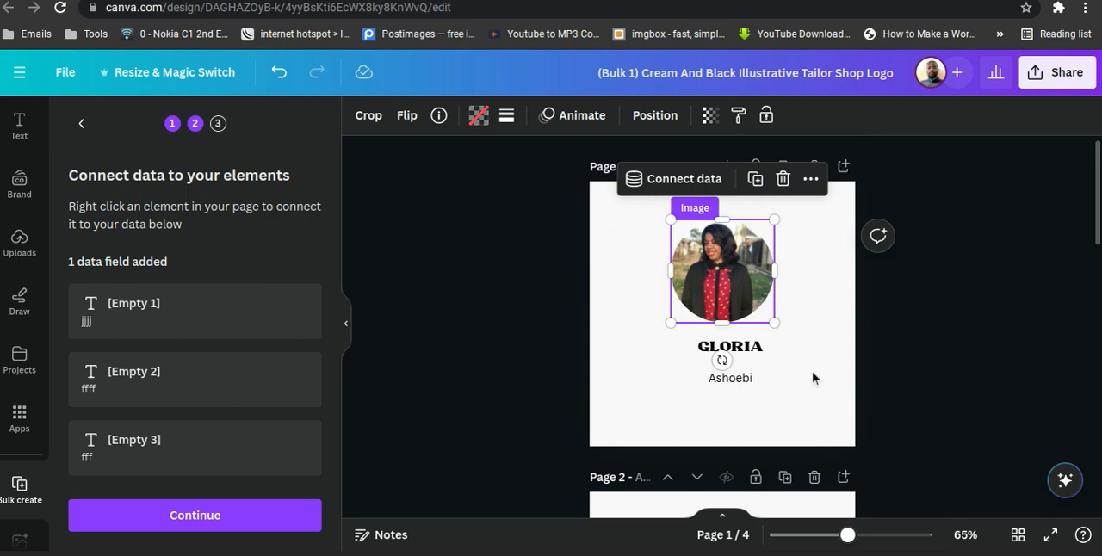
{"action": "scroll", "coordinate": [813, 377], "scroll_direction": "down", "scroll_amount": 6}
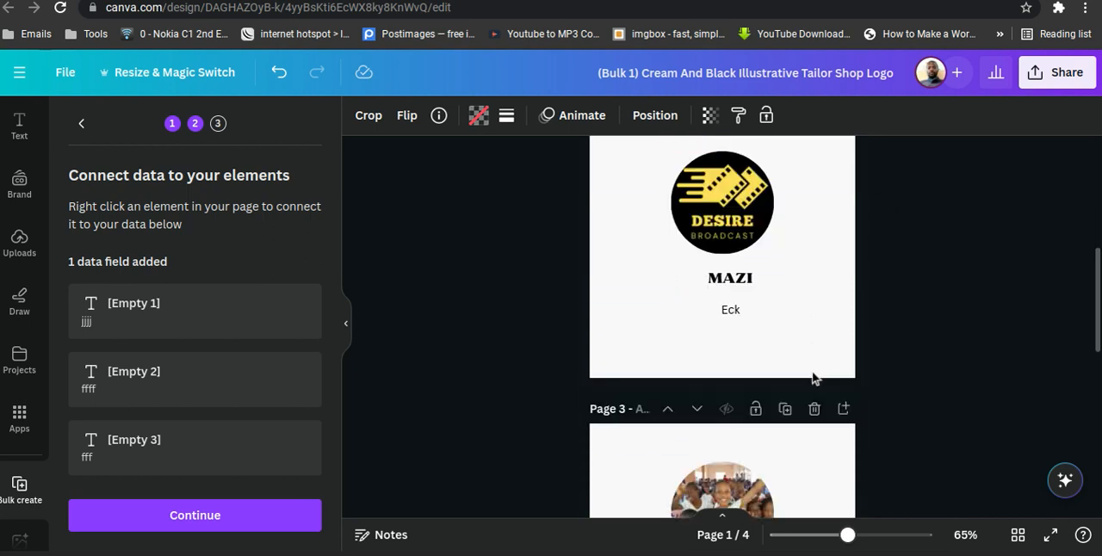
{"action": "scroll", "coordinate": [813, 377], "scroll_direction": "down", "scroll_amount": 2}
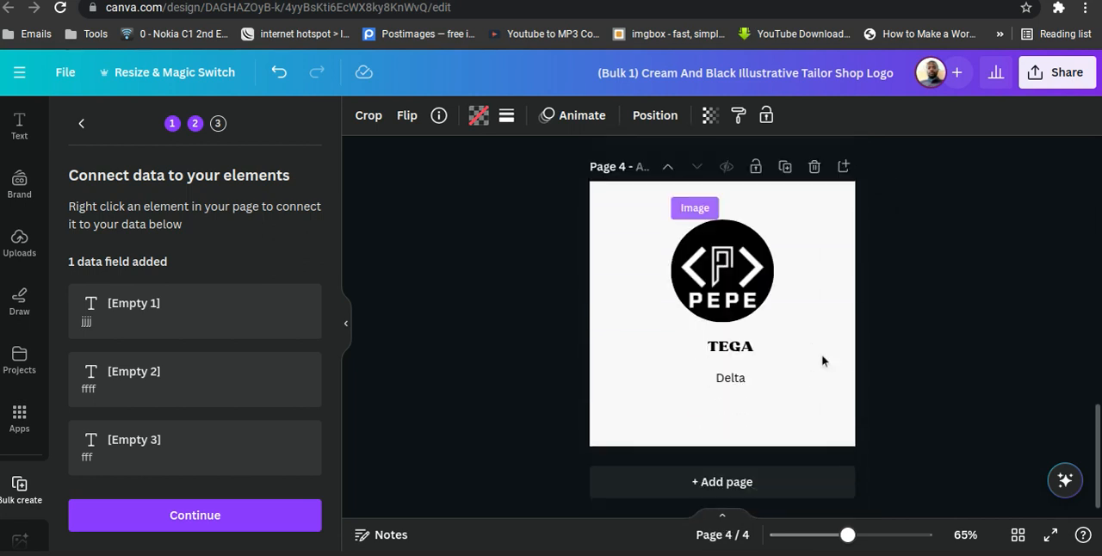
{"action": "scroll", "coordinate": [822, 360], "scroll_direction": "up", "scroll_amount": 5}
{"action": "scroll", "coordinate": [821, 360], "scroll_direction": "up", "scroll_amount": 3}
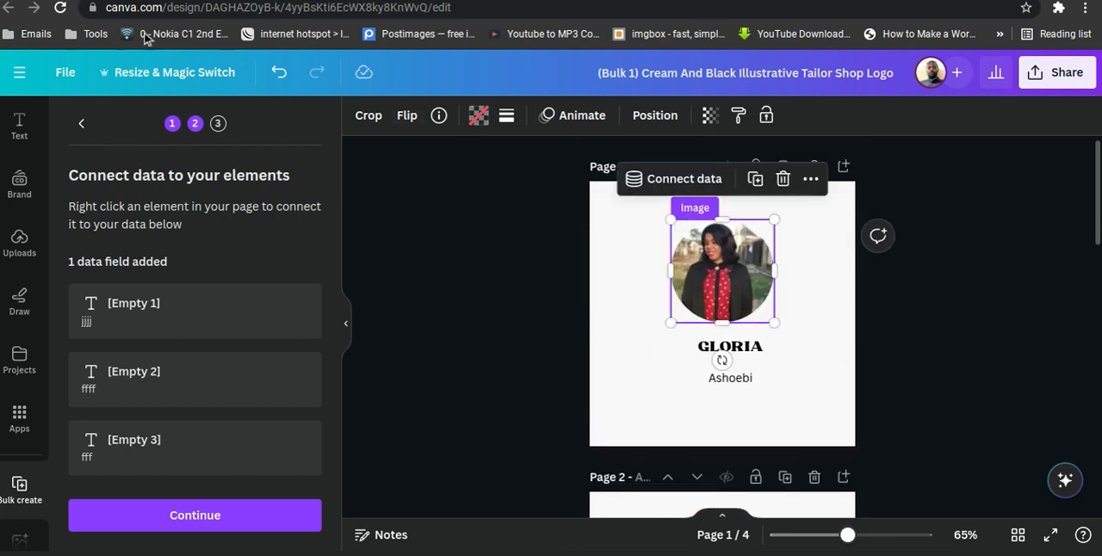
{"action": "left_click", "coordinate": [278, 74]}
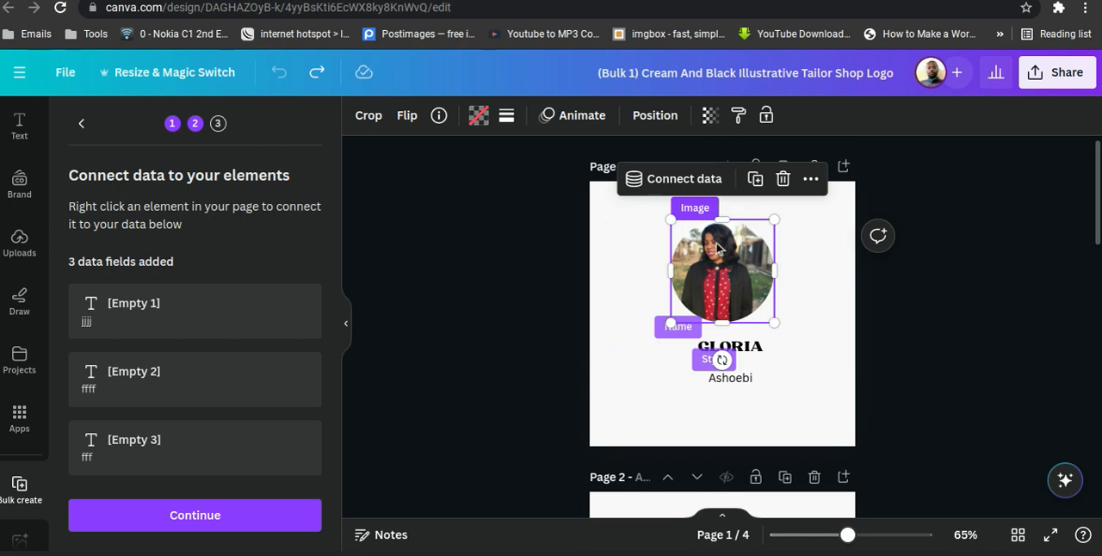
Try deleting the image from the circular frame on page 1, and undo the deletion.
{"action": "left_click", "coordinate": [781, 182]}
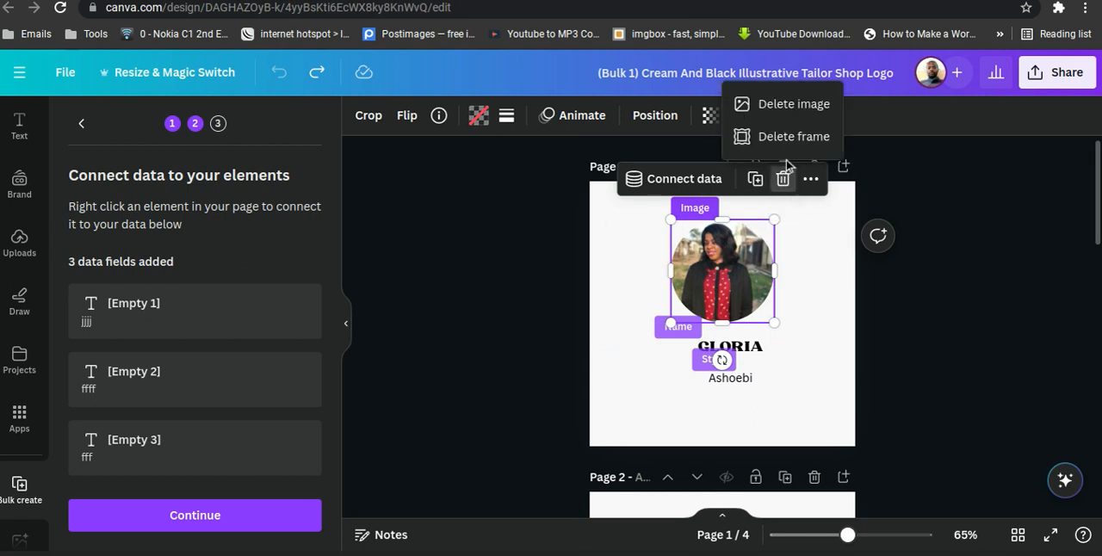
{"action": "left_click", "coordinate": [823, 347]}
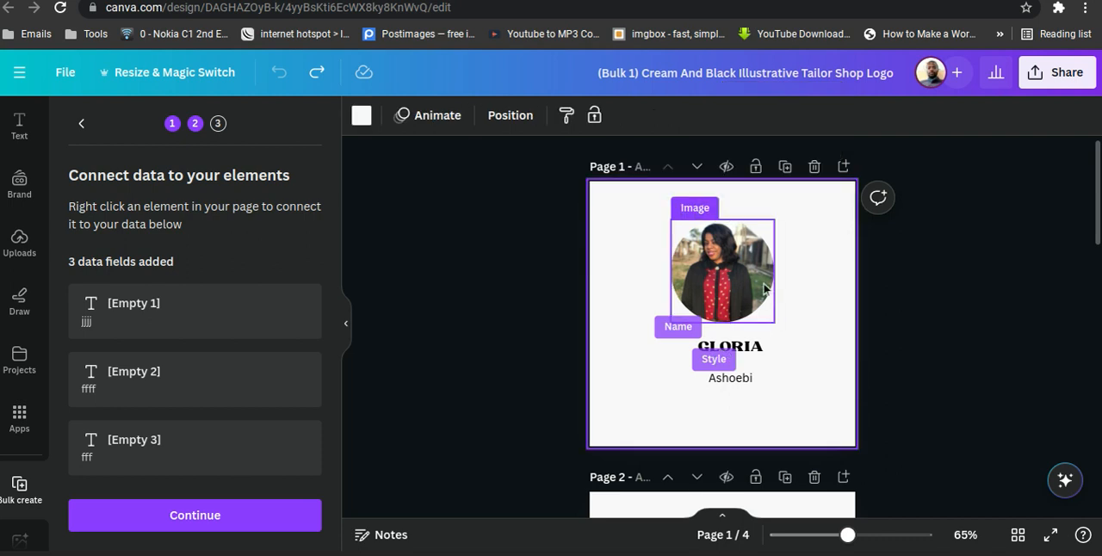
{"action": "left_click", "coordinate": [738, 290]}
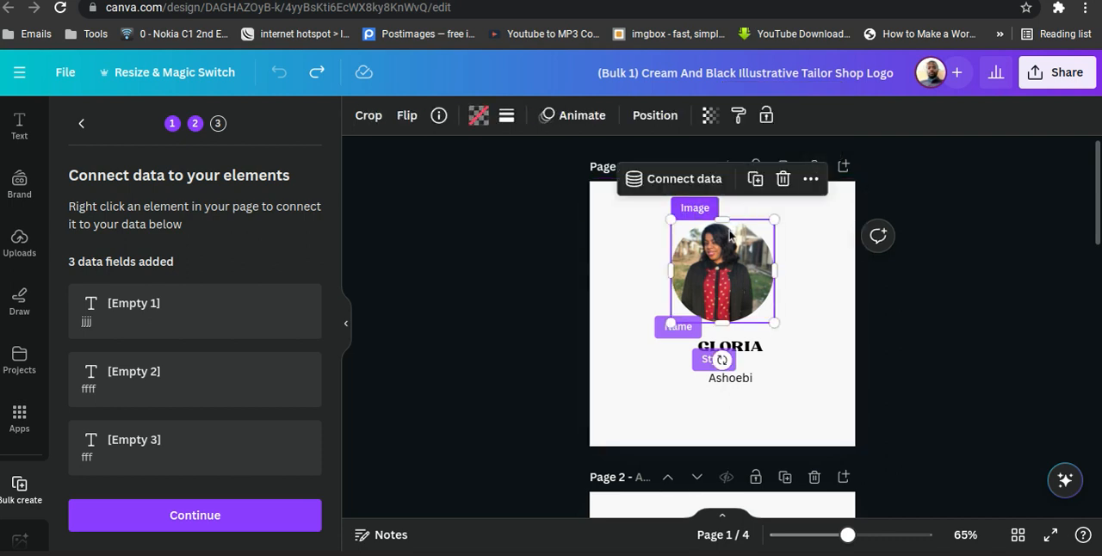
{"action": "left_click", "coordinate": [783, 179]}
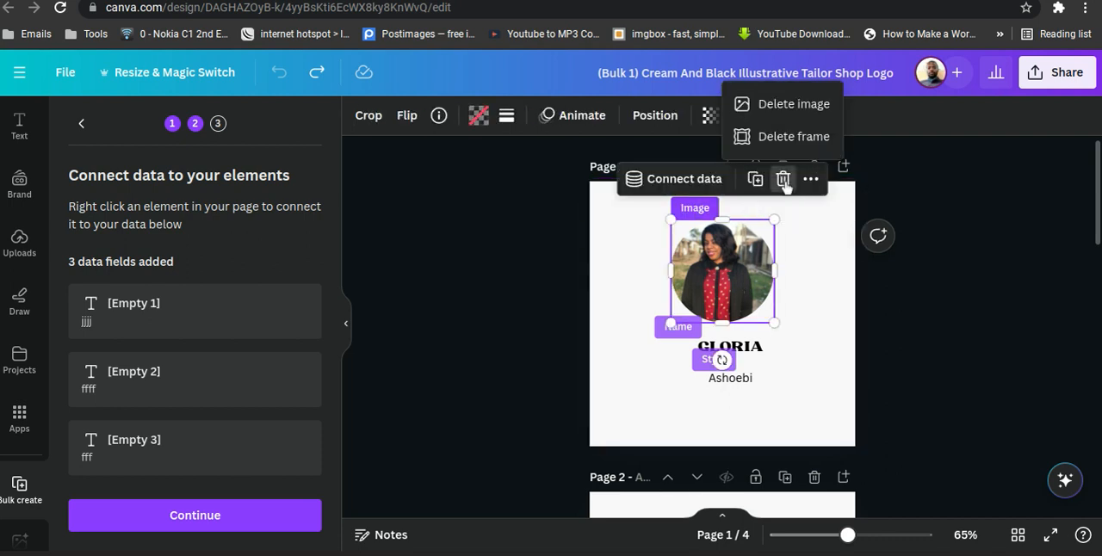
{"action": "left_click", "coordinate": [813, 105]}
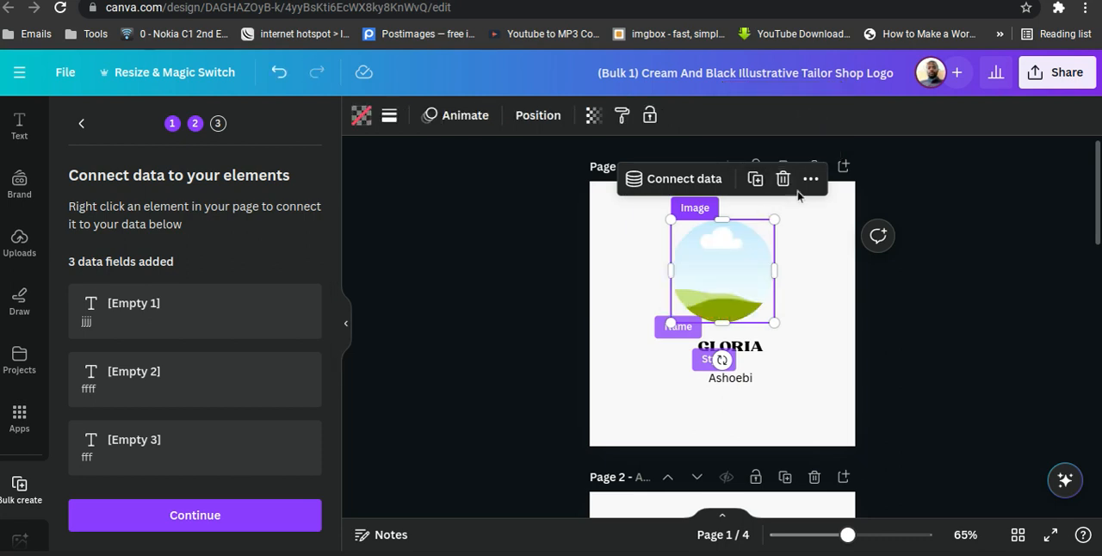
{"action": "key", "text": "ctrl+z"}
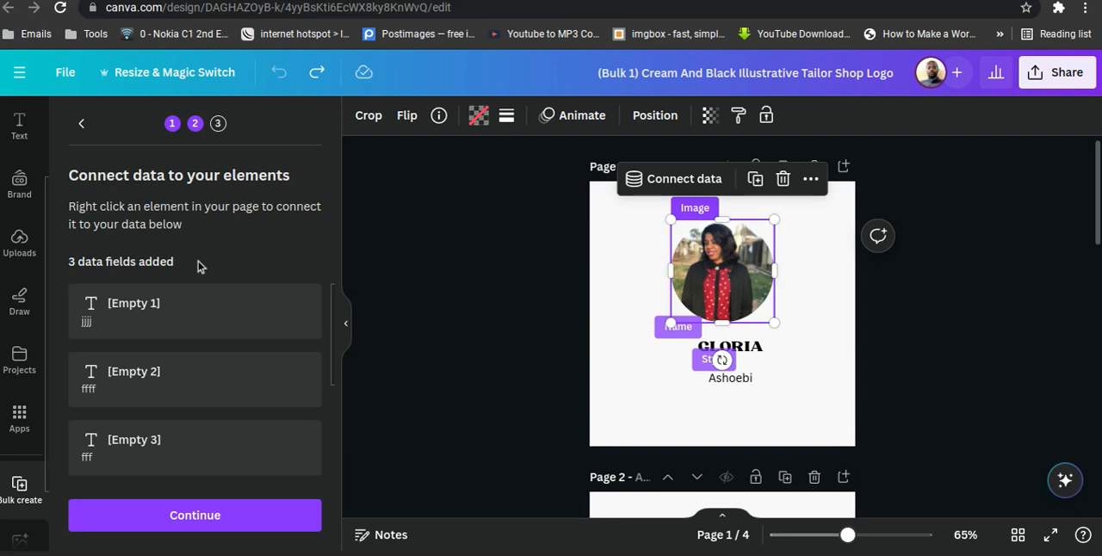
Return Bulk create to the Add your data stage and switch to the Cream And Black Illustrative Tailor Shop Logo template page.
{"action": "left_click", "coordinate": [78, 128]}
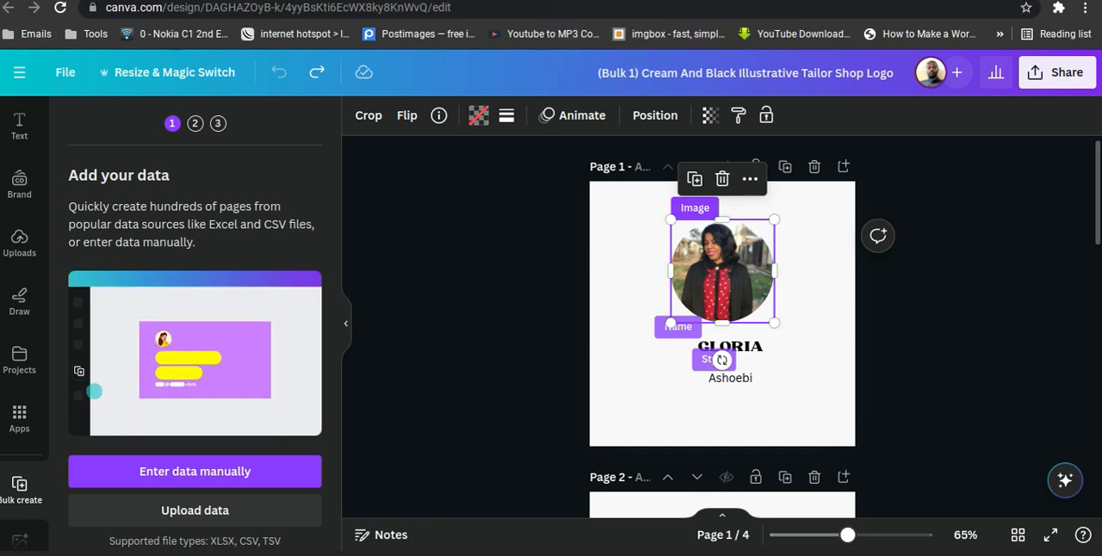
{"action": "left_click", "coordinate": [86, 1]}
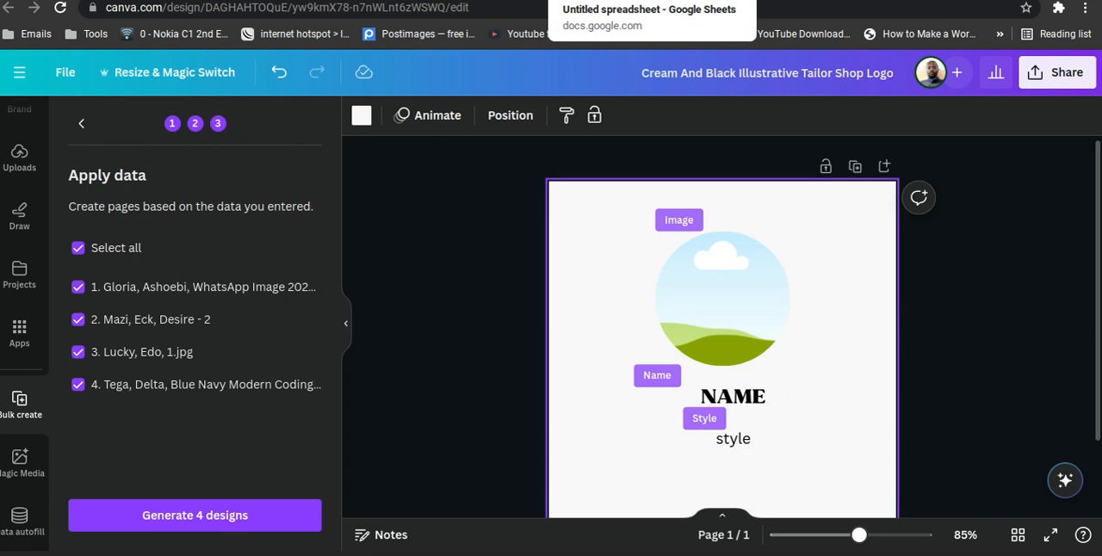
{"action": "left_click", "coordinate": [293, 1]}
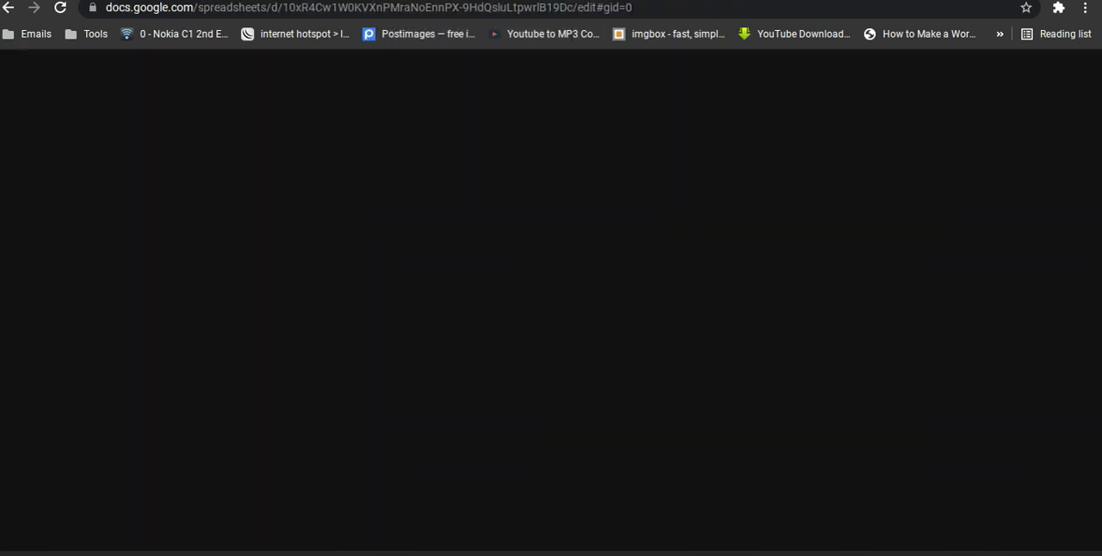
{"action": "left_click", "coordinate": [387, 1]}
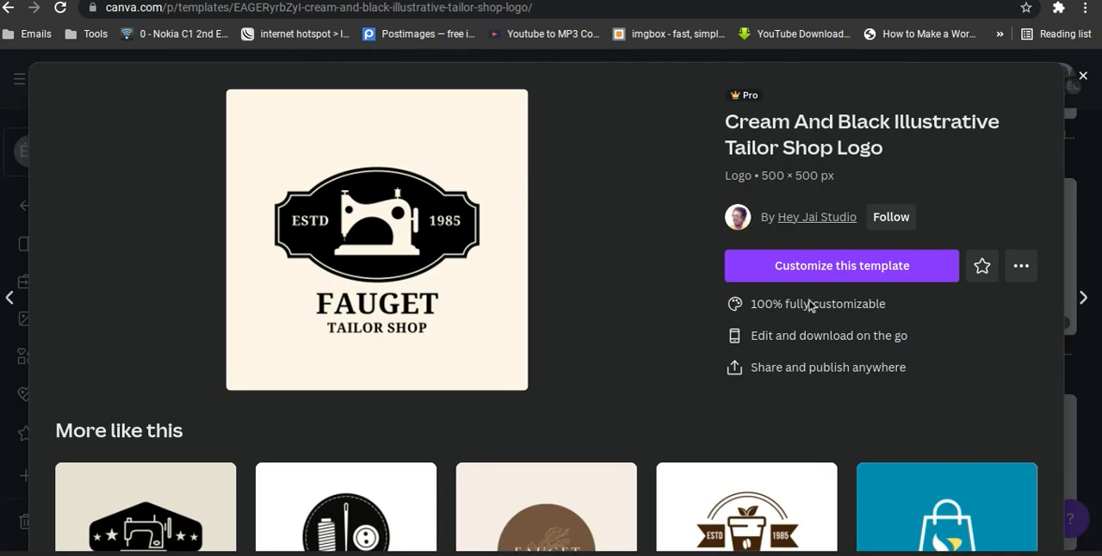
Look over the similar templates below the Tailor Shop Logo and close its template page.
{"action": "scroll", "coordinate": [627, 284], "scroll_direction": "down", "scroll_amount": 2}
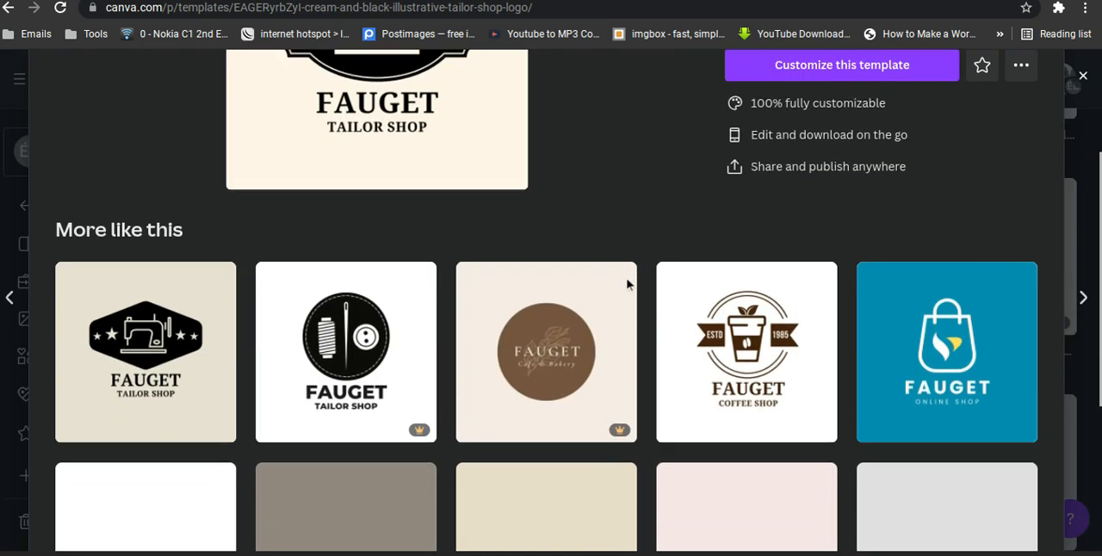
{"action": "scroll", "coordinate": [627, 285], "scroll_direction": "down", "scroll_amount": 3}
{"action": "scroll", "coordinate": [625, 284], "scroll_direction": "up", "scroll_amount": 8}
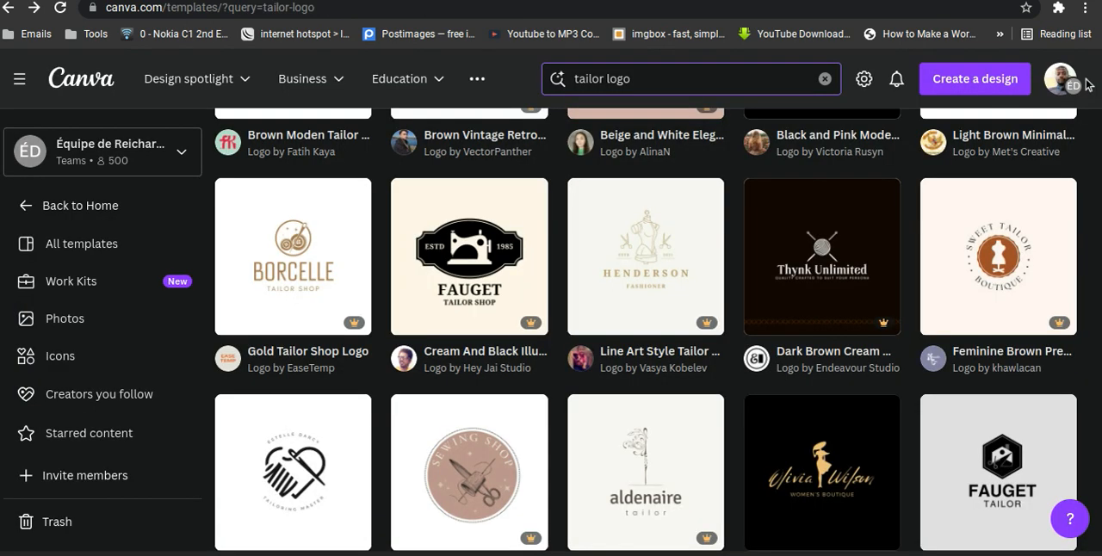
{"action": "left_click", "coordinate": [1083, 78]}
{"action": "scroll", "coordinate": [530, 267], "scroll_direction": "down", "scroll_amount": 10}
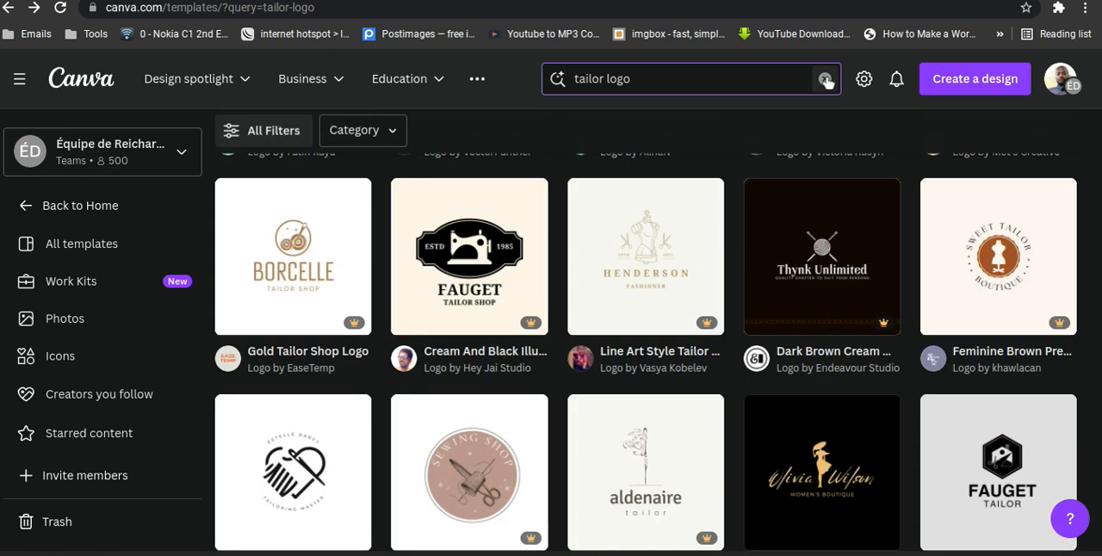
Replace the template search with "instagram post" and open the suggested Instagram Posts category.
{"action": "left_click", "coordinate": [824, 78]}
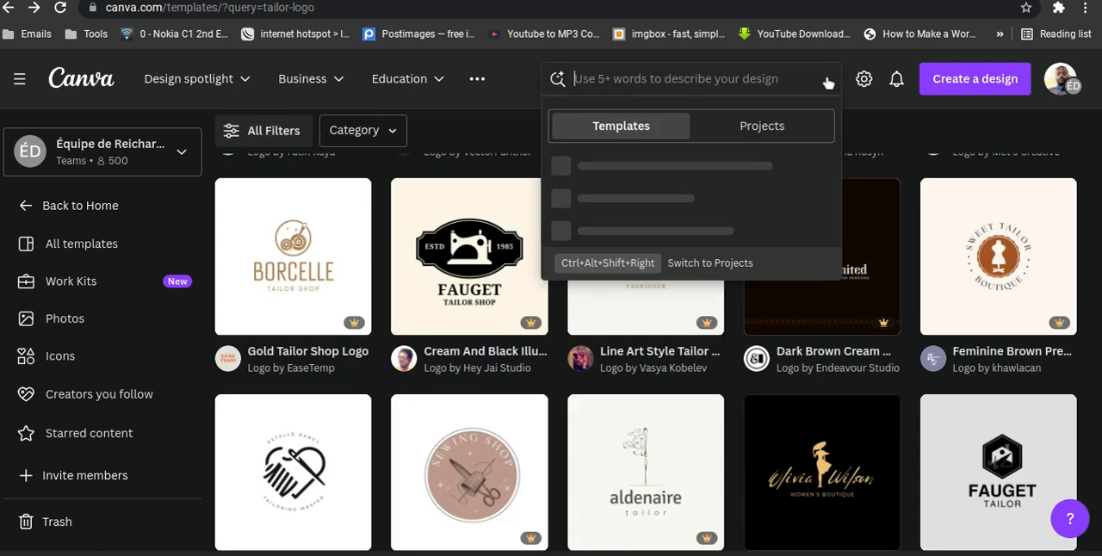
{"action": "type", "text": "insta"}
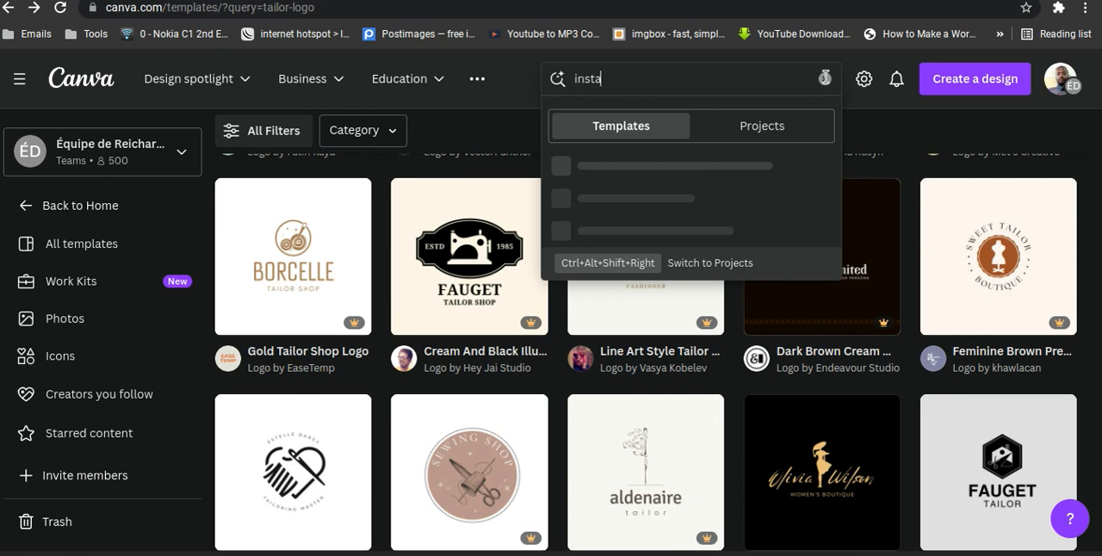
{"action": "type", "text": "gram post"}
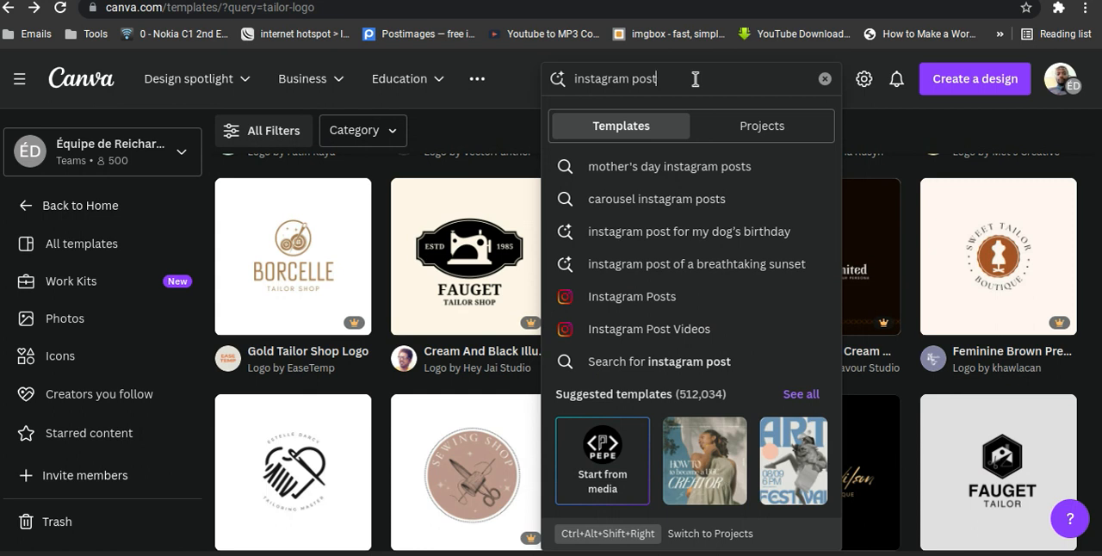
{"action": "left_click", "coordinate": [658, 302]}
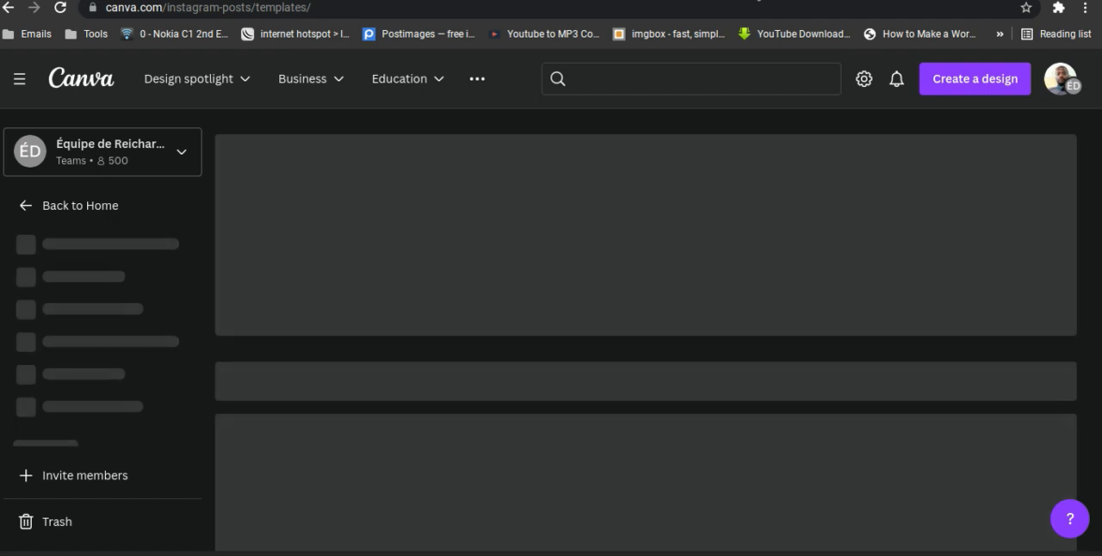
{"action": "key", "text": "alt+Tab"}
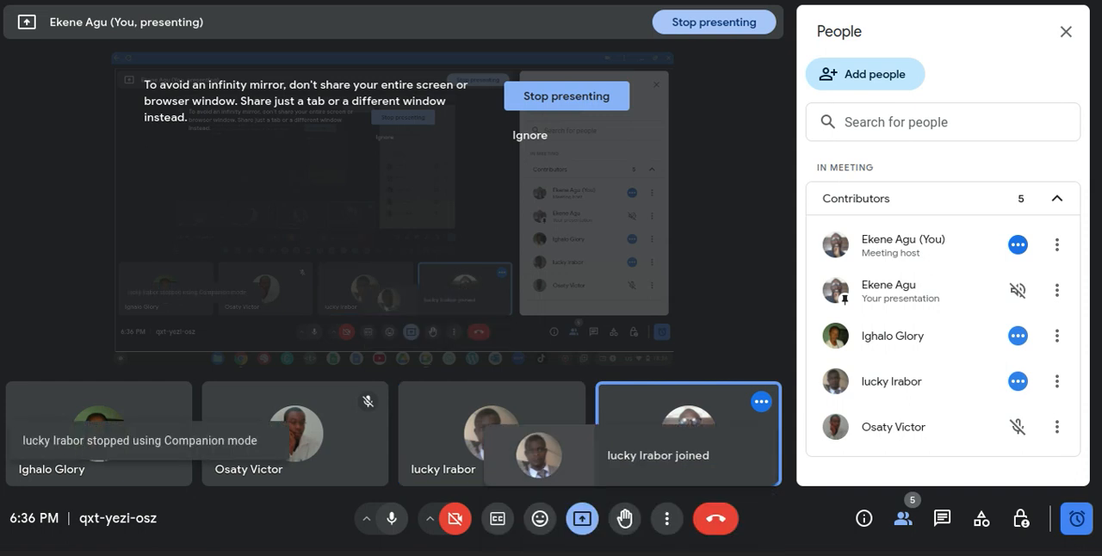
{"action": "left_click", "coordinate": [607, 555]}
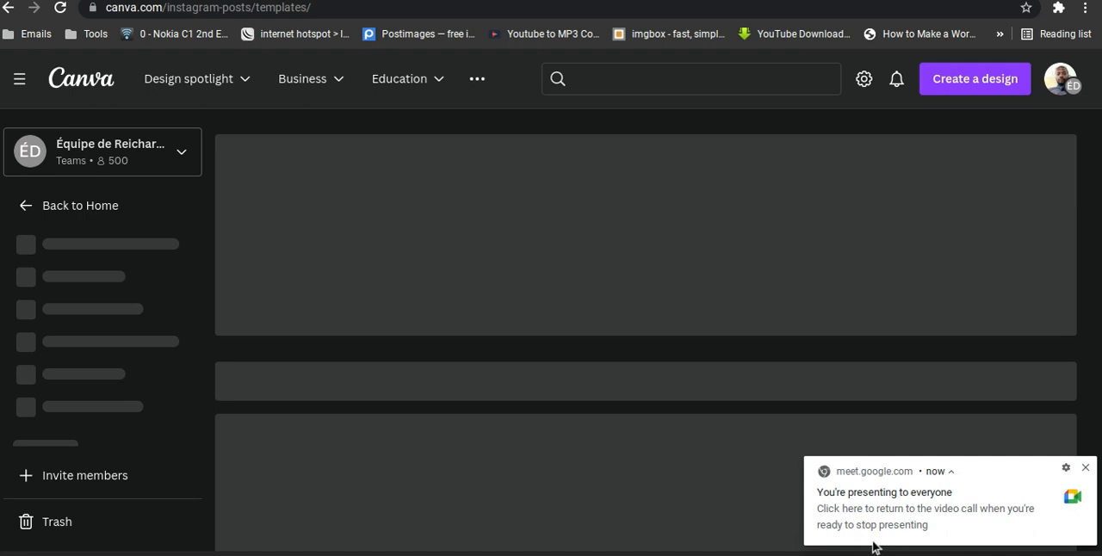
Open the Real Estate Instagram Post in Yellow Terracotta Brown Hand finished Style template for customizing.
{"action": "scroll", "coordinate": [432, 286], "scroll_direction": "down", "scroll_amount": 3}
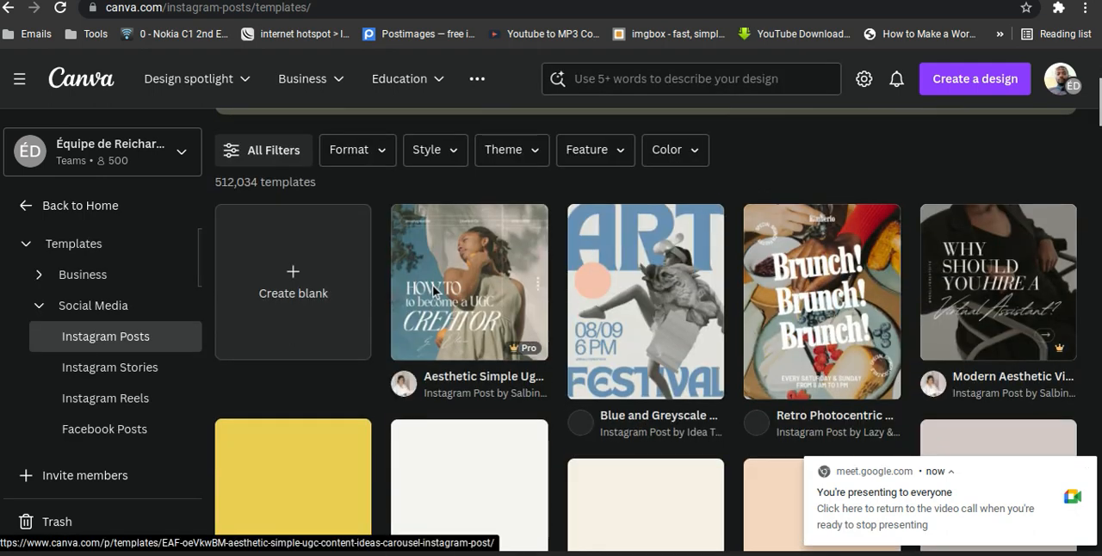
{"action": "scroll", "coordinate": [432, 285], "scroll_direction": "down", "scroll_amount": 3}
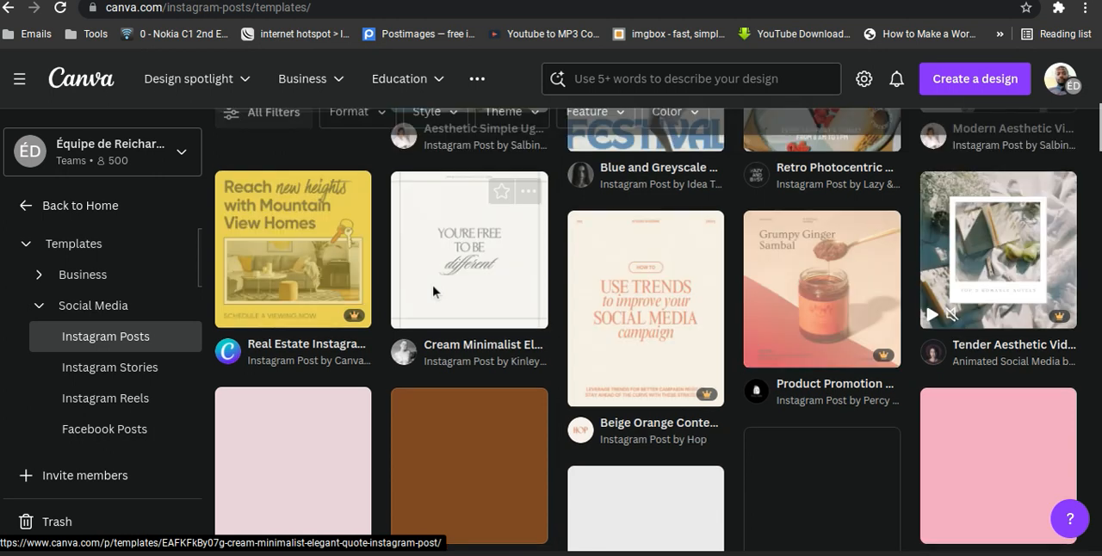
{"action": "scroll", "coordinate": [432, 285], "scroll_direction": "up", "scroll_amount": 2}
{"action": "scroll", "coordinate": [432, 290], "scroll_direction": "down", "scroll_amount": 5}
{"action": "scroll", "coordinate": [432, 290], "scroll_direction": "up", "scroll_amount": 3}
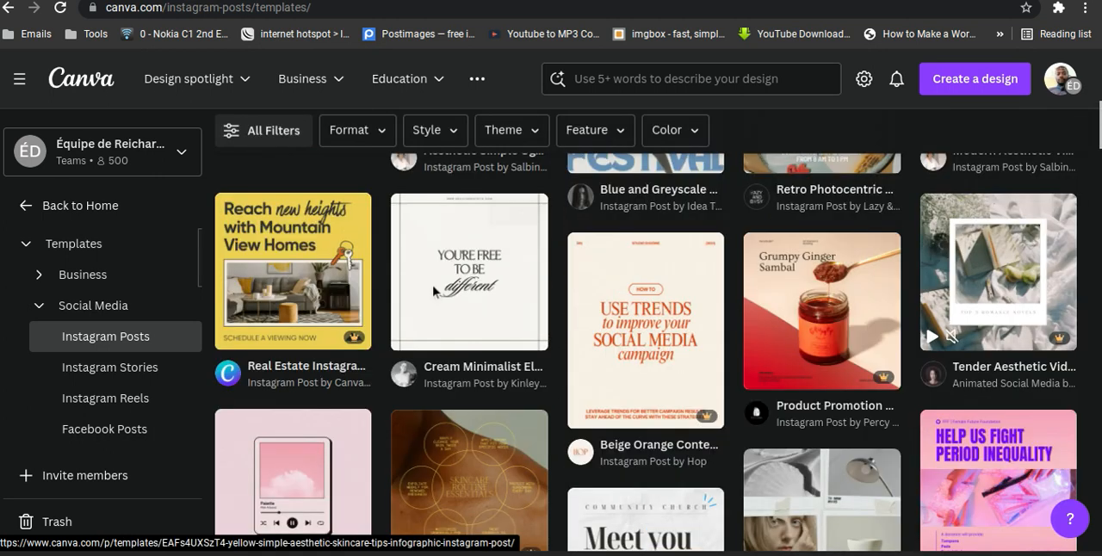
{"action": "scroll", "coordinate": [434, 291], "scroll_direction": "up", "scroll_amount": 1}
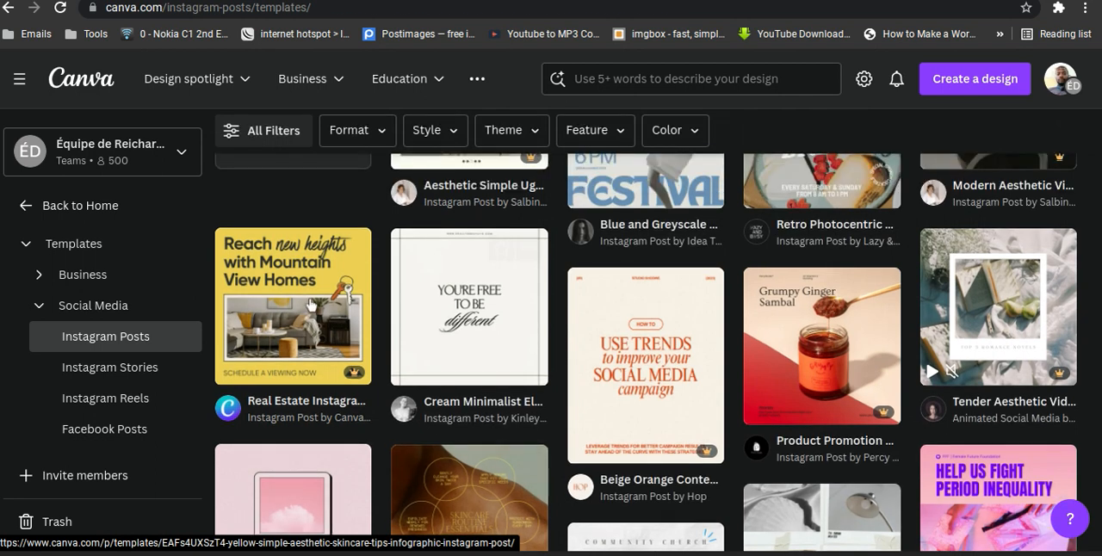
{"action": "left_click", "coordinate": [312, 304]}
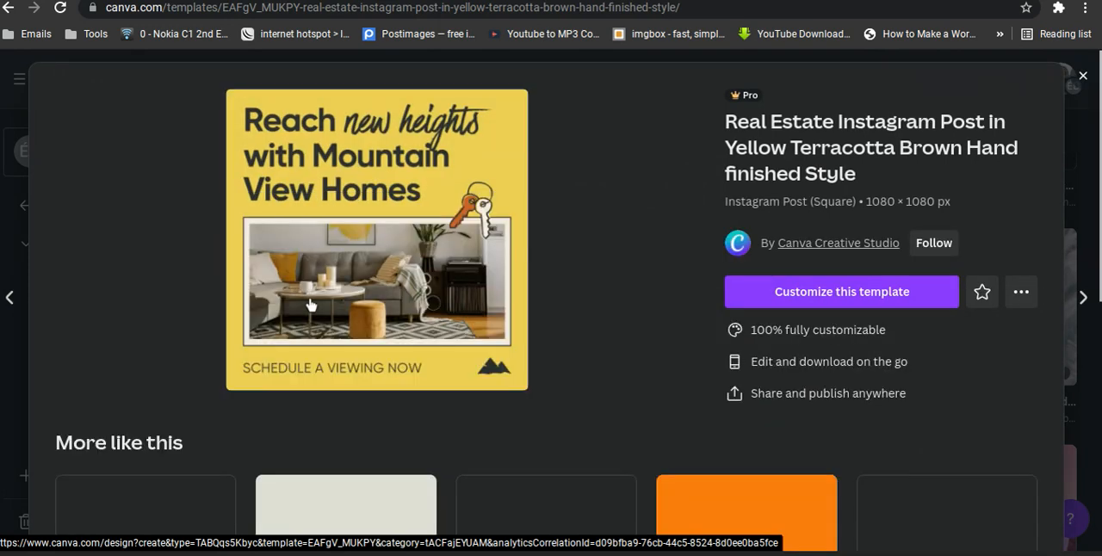
{"action": "left_click", "coordinate": [811, 293]}
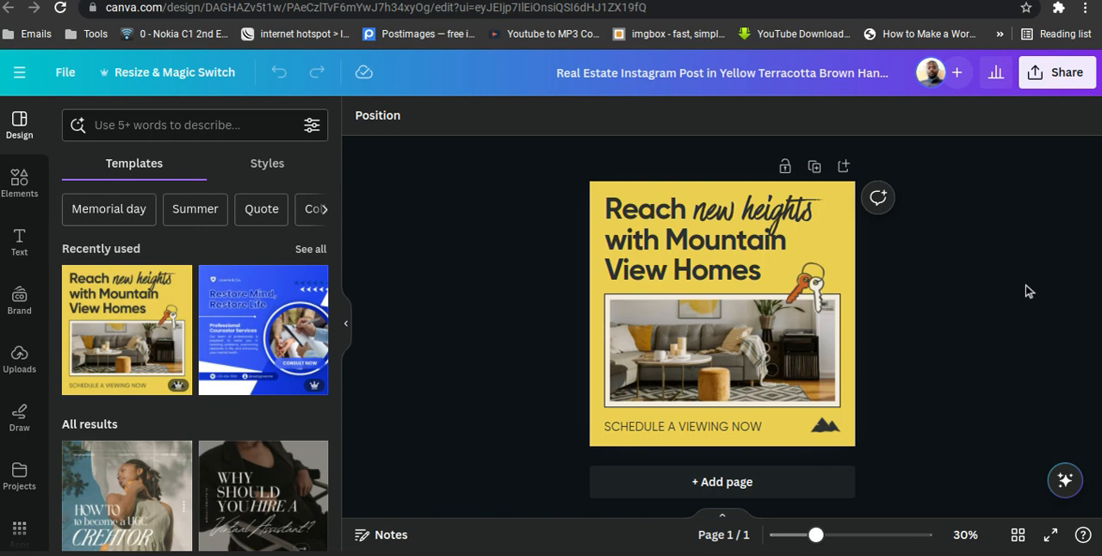
Change the heading word "Reach" to "Styles".
{"action": "double_click", "coordinate": [663, 219]}
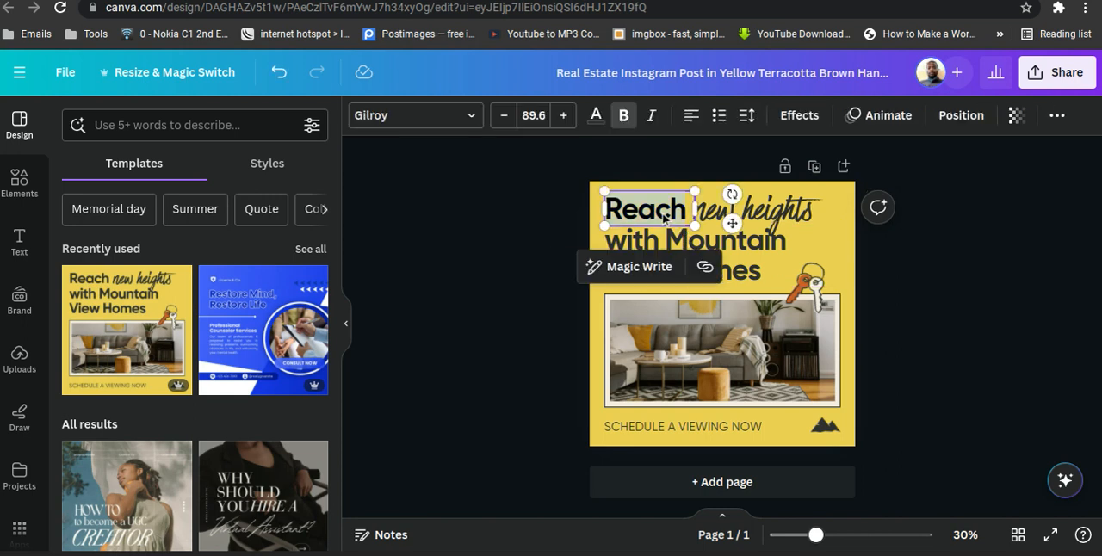
{"action": "type", "text": "Styles"}
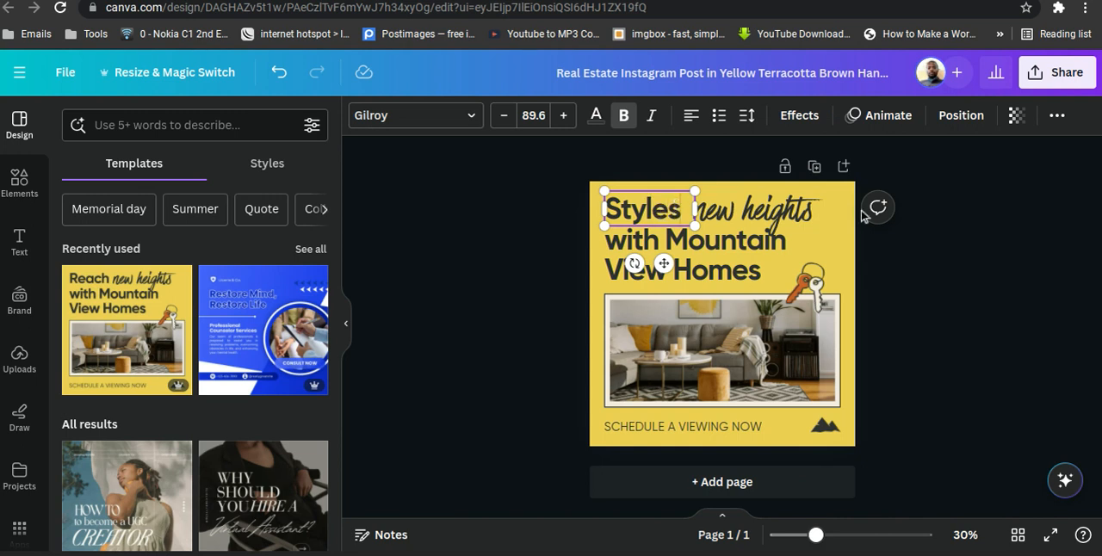
{"action": "left_click", "coordinate": [943, 248]}
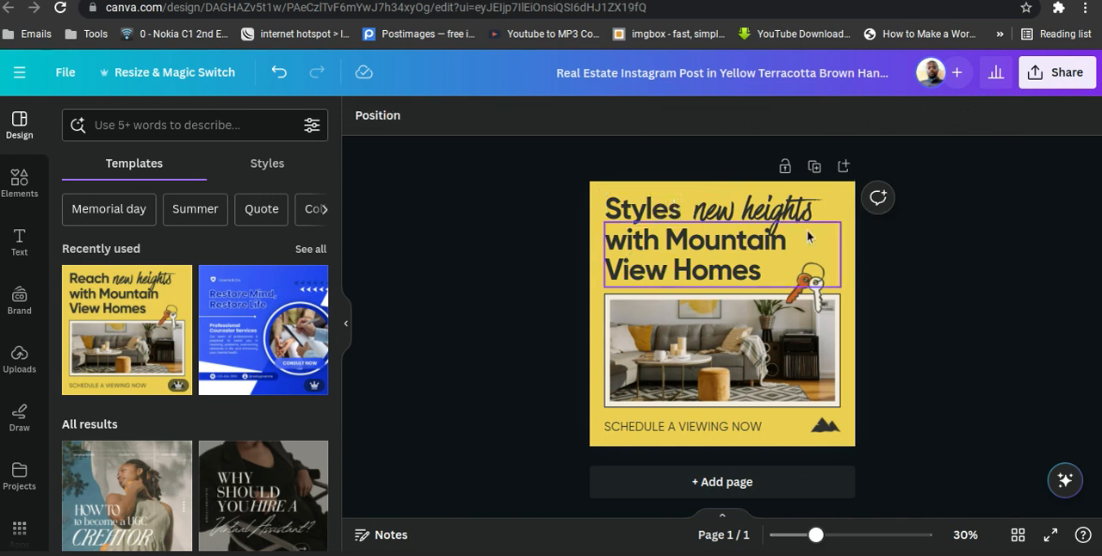
Replace the script text "new heights" with "by" and the "with Mountain View Homes" lines with the designer's first name.
{"action": "left_click", "coordinate": [747, 211]}
{"action": "left_click", "coordinate": [747, 211]}
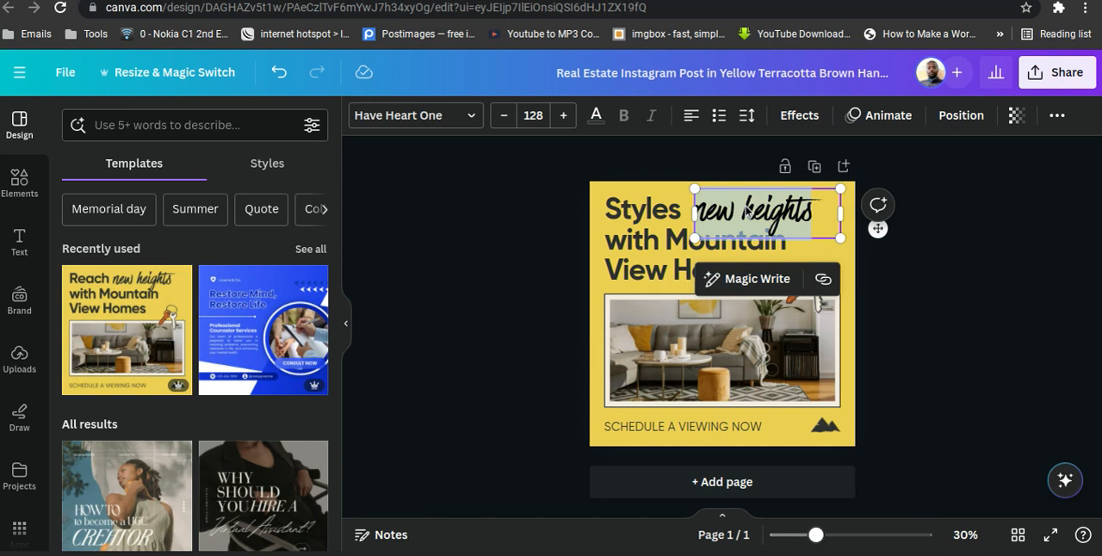
{"action": "type", "text": "by"}
{"action": "left_click", "coordinate": [1044, 303]}
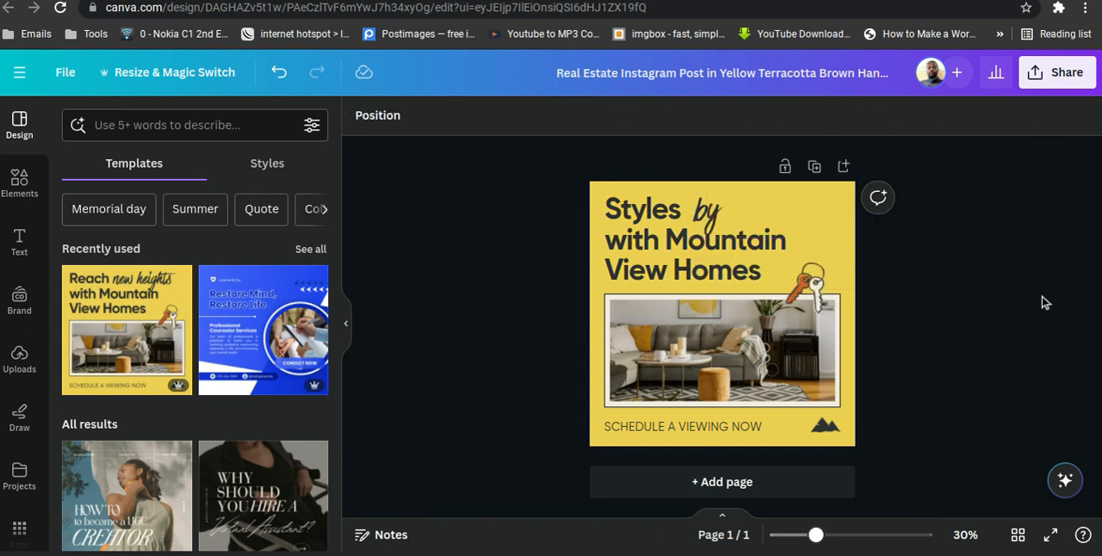
{"action": "double_click", "coordinate": [651, 269]}
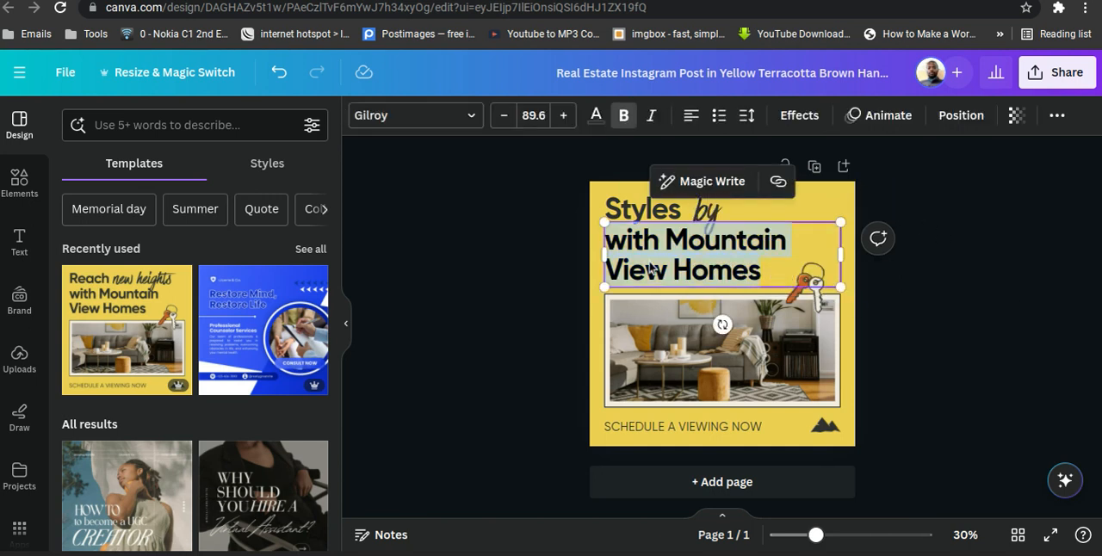
{"action": "type", "text": "Gloria"}
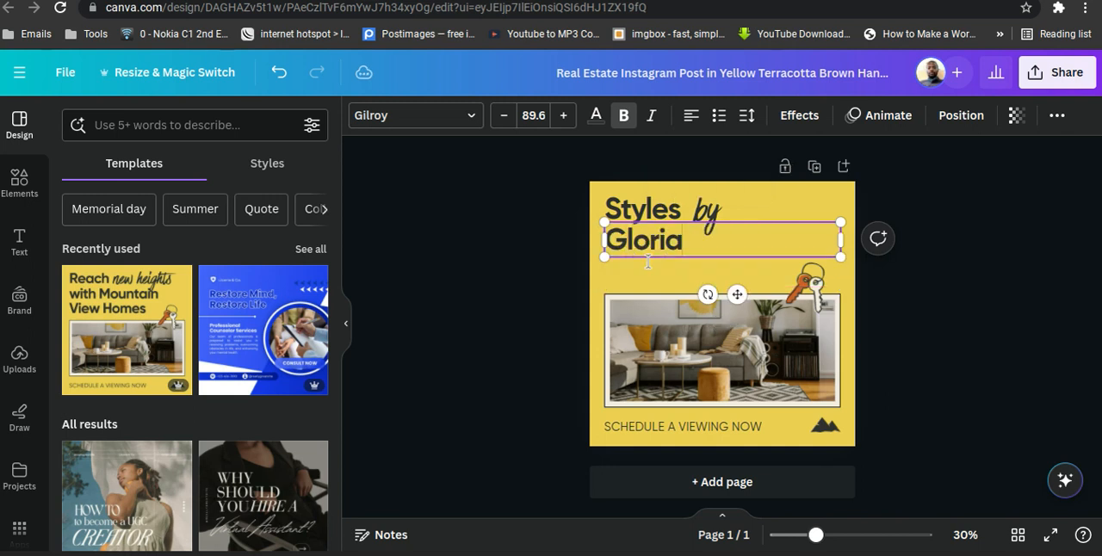
{"action": "left_click", "coordinate": [960, 342]}
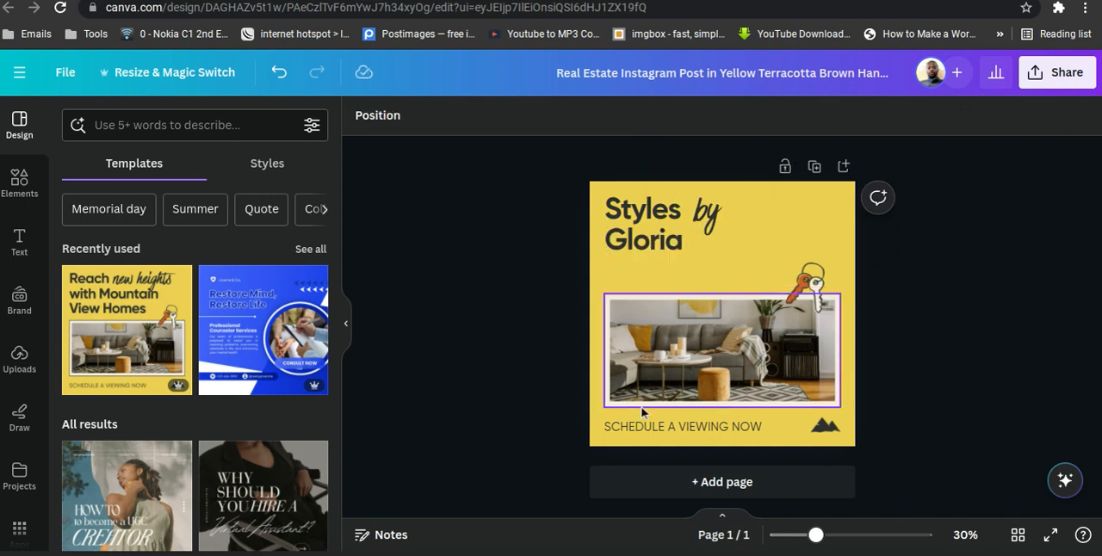
Replace the "SCHEDULE A VIEWING NOW" text under the photo with "NAME".
{"action": "left_click", "coordinate": [645, 428]}
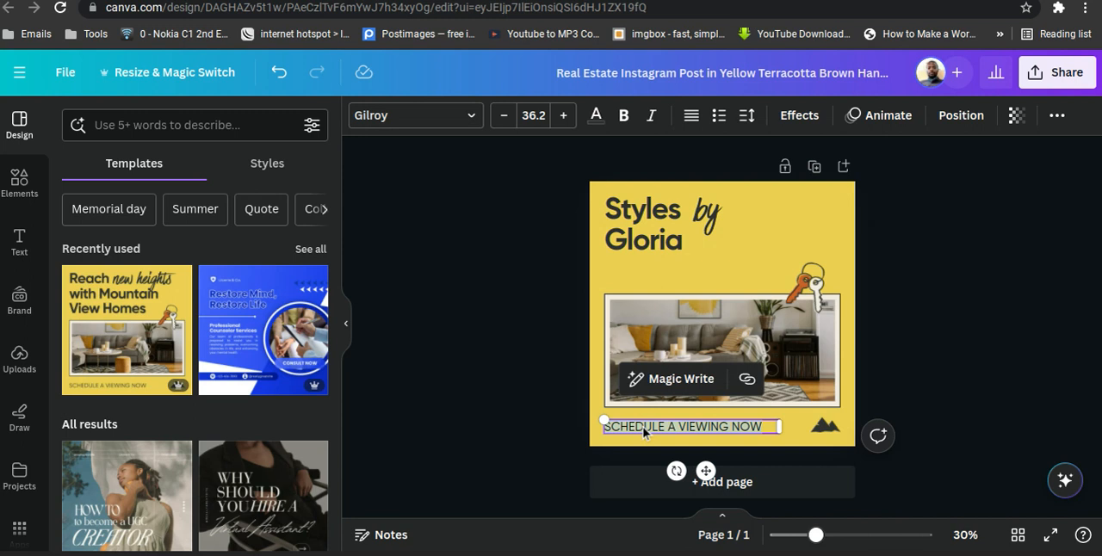
{"action": "type", "text": "N"}
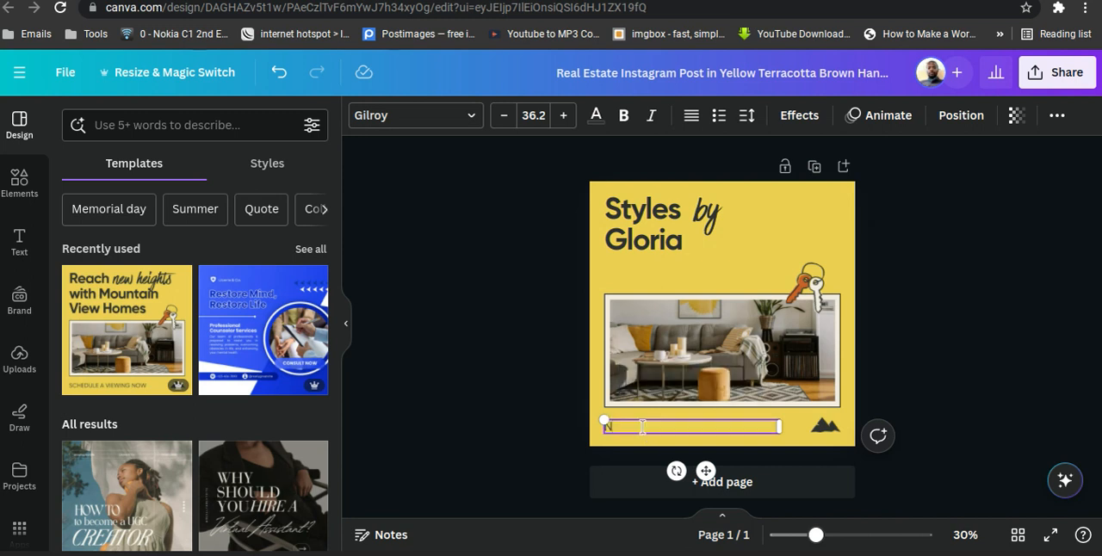
{"action": "type", "text": "AME"}
{"action": "left_click", "coordinate": [980, 339]}
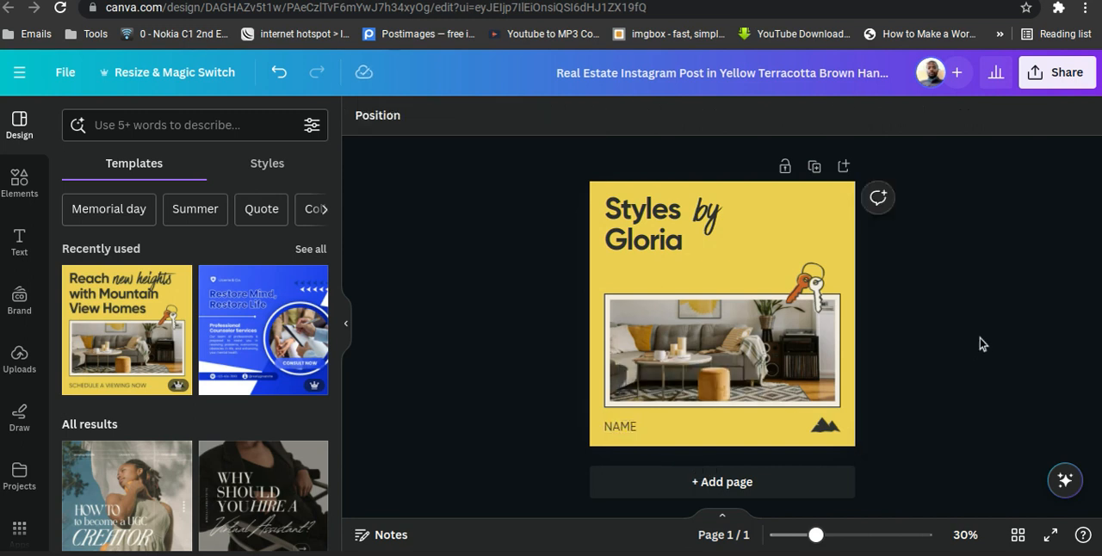
Duplicate the NAME text and place the copy between the heading and the photo, aligned with the heading's left edge.
{"action": "left_click", "coordinate": [622, 428]}
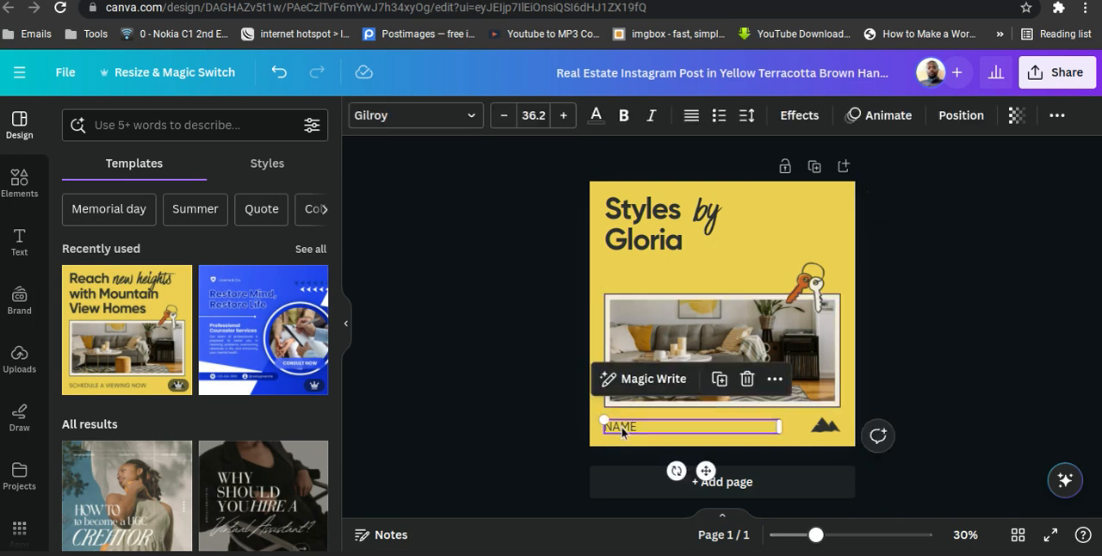
{"action": "left_click", "coordinate": [720, 384]}
{"action": "left_click_drag", "start_coordinate": [709, 474], "coordinate": [715, 276]}
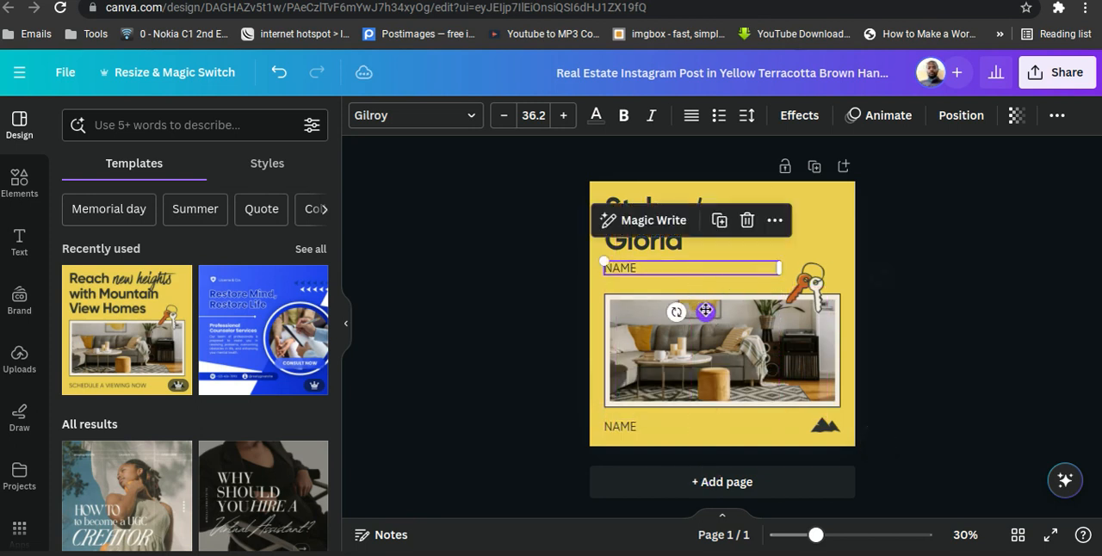
Change the NAME text below the photo to "STYLE".
{"action": "left_click", "coordinate": [630, 426]}
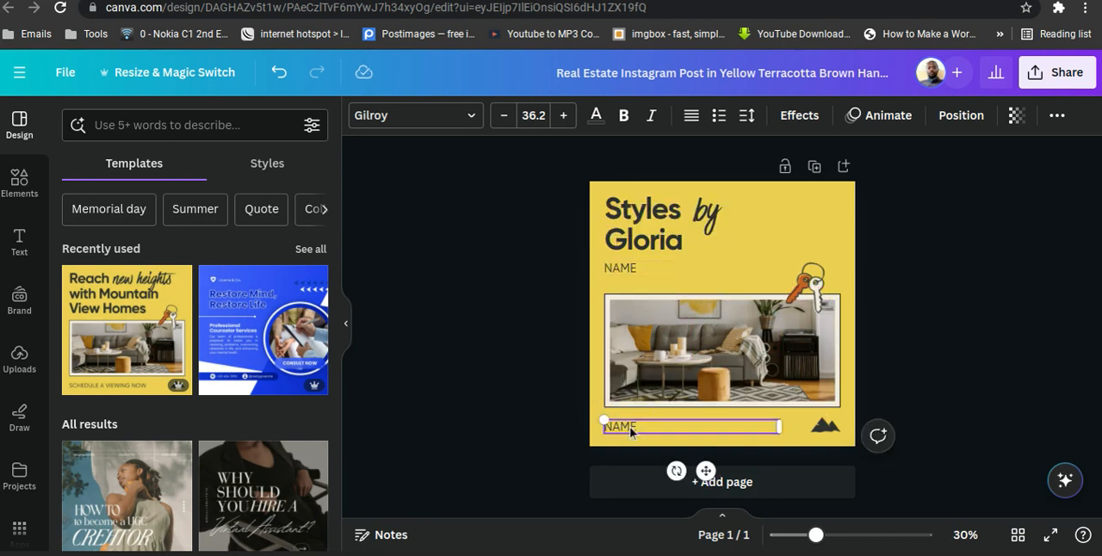
{"action": "key", "text": "BackSpace"}
{"action": "key", "text": "BackSpace"}
{"action": "key", "text": "BackSpace"}
{"action": "key", "text": "BackSpace"}
{"action": "type", "text": "STYLE"}
{"action": "left_click", "coordinate": [988, 386]}
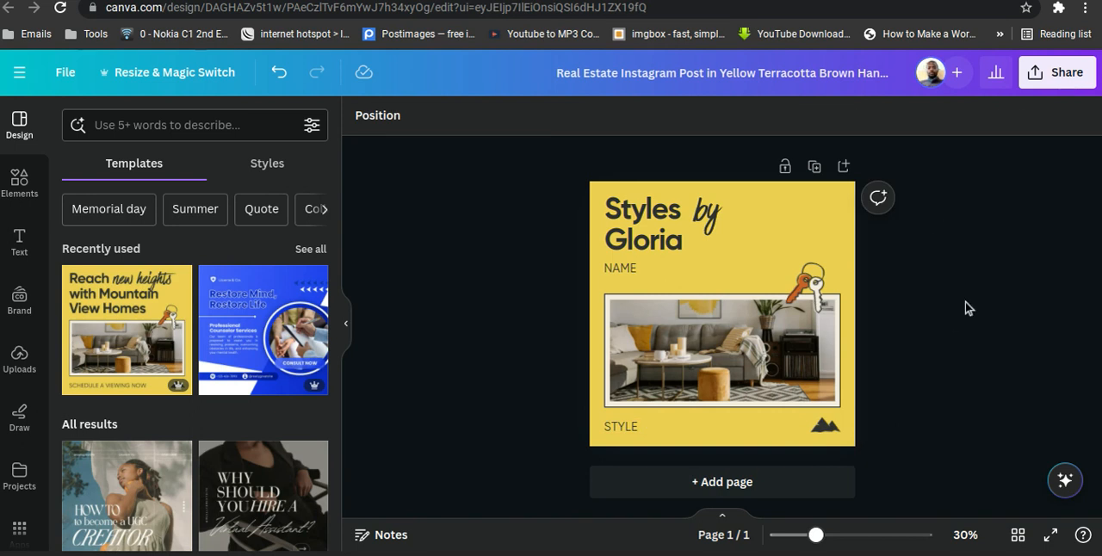
Delete the living room image from its grid, keeping the empty grid in the design.
{"action": "left_click", "coordinate": [764, 337]}
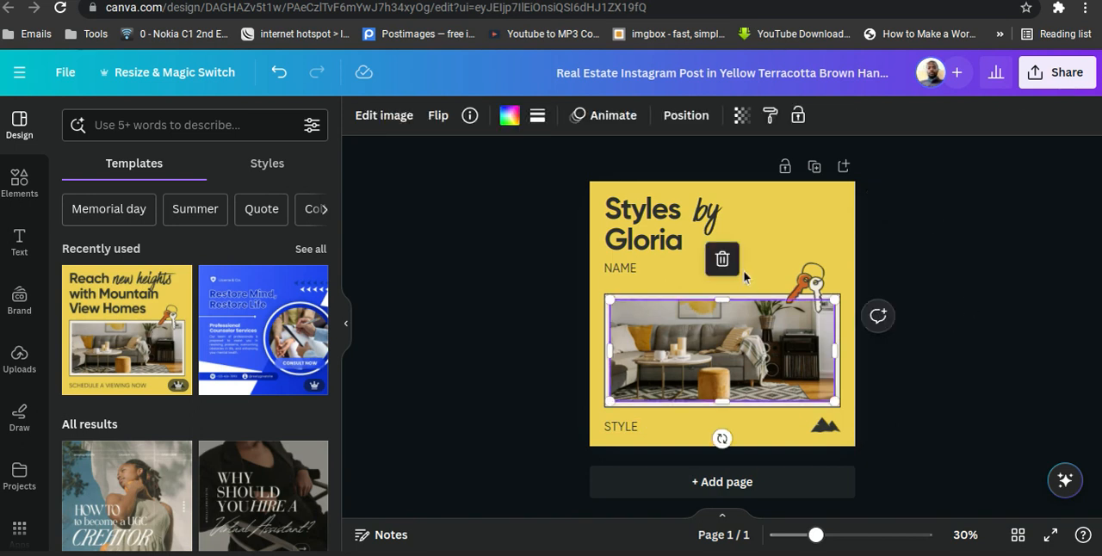
{"action": "left_click", "coordinate": [722, 261]}
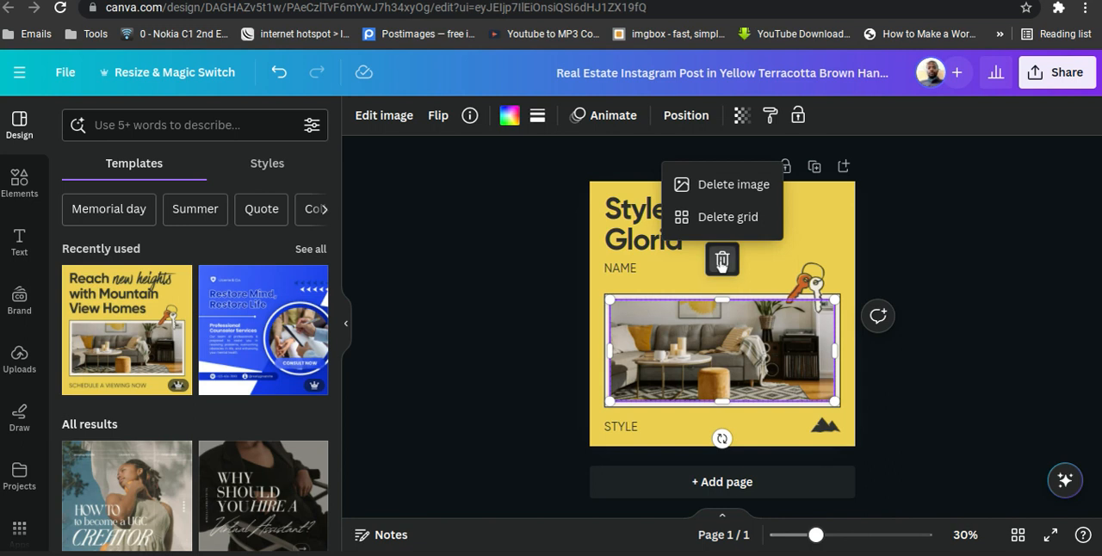
{"action": "left_click", "coordinate": [737, 187]}
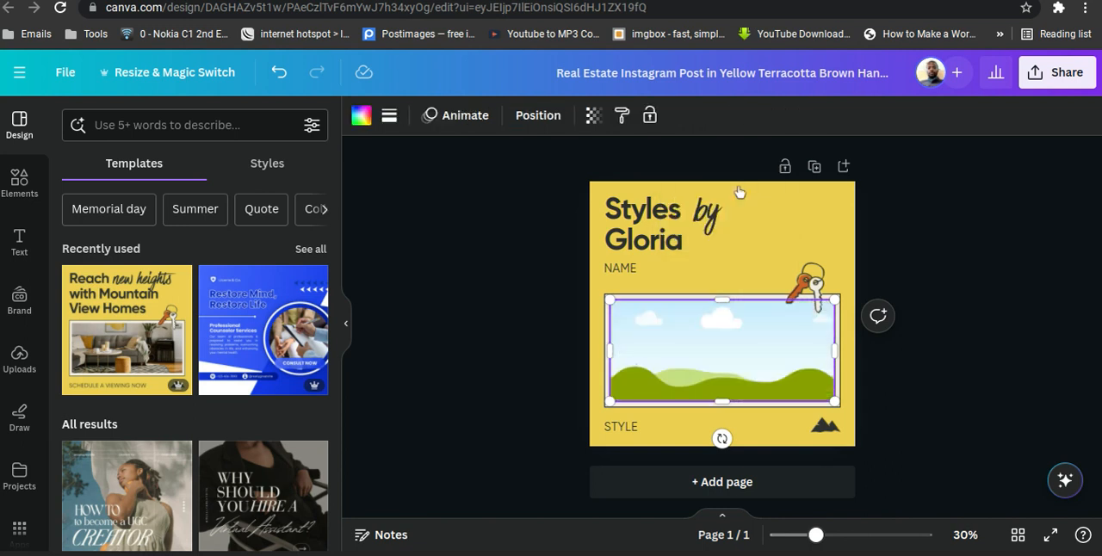
{"action": "left_click", "coordinate": [937, 313]}
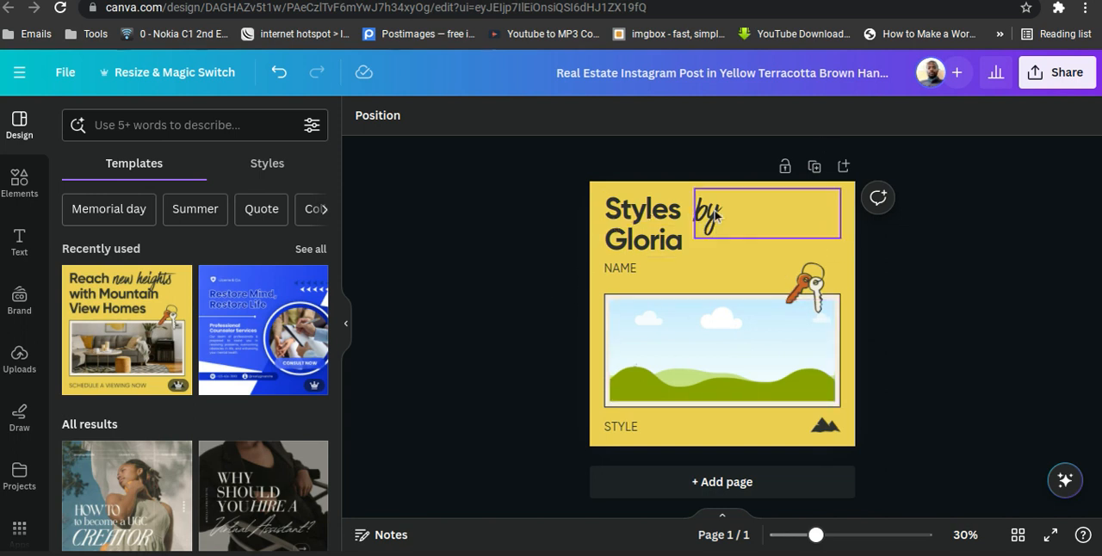
Move the script word "by" slightly farther to the right of "Styles" in the heading.
{"action": "left_click_drag", "start_coordinate": [783, 216], "coordinate": [816, 215]}
{"action": "left_click", "coordinate": [1036, 234]}
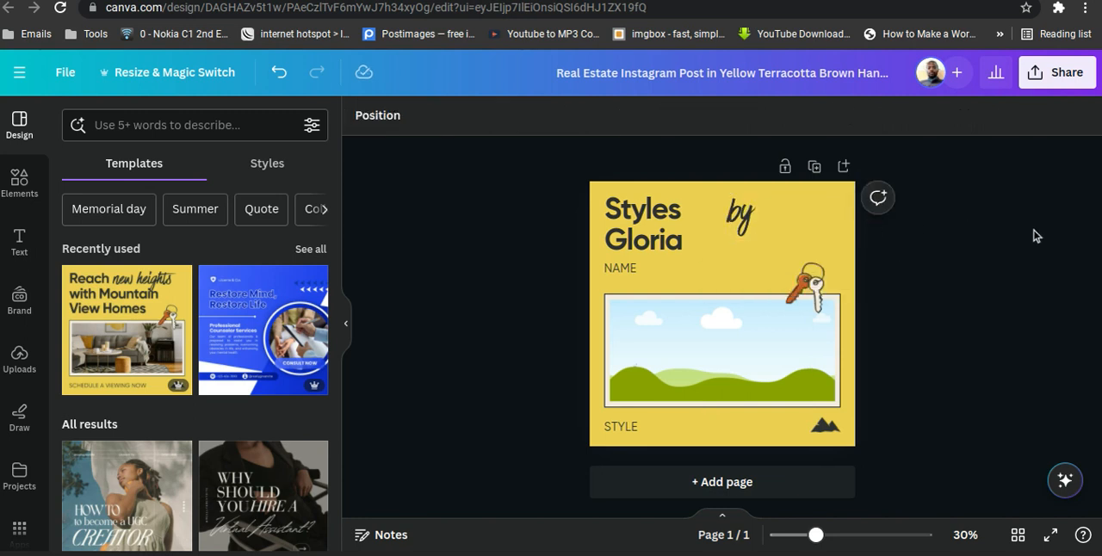
Open Bulk create for this design and choose to enter the data manually.
{"action": "left_click", "coordinate": [657, 376]}
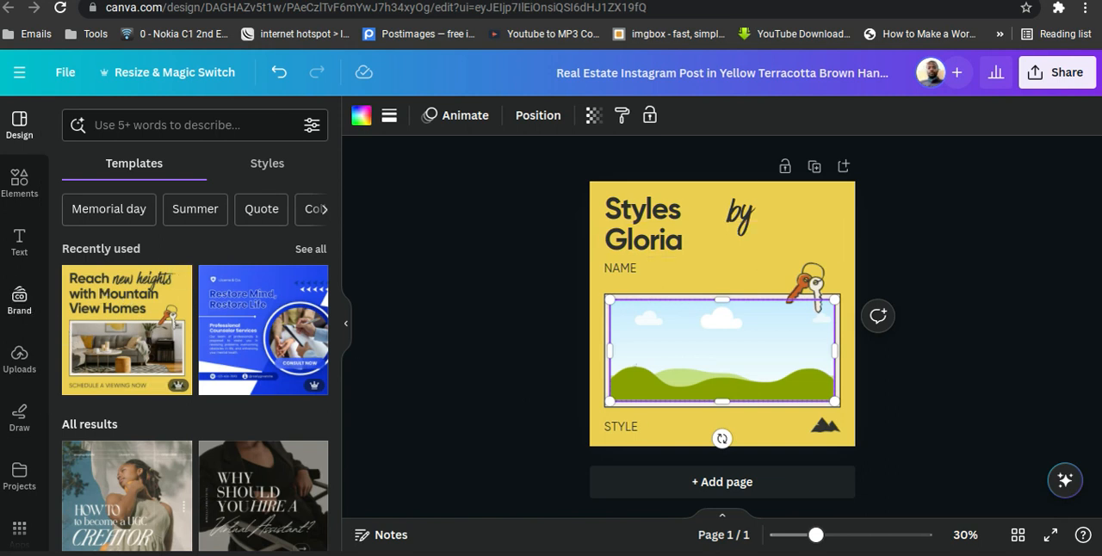
{"action": "scroll", "coordinate": [10, 299], "scroll_direction": "down", "scroll_amount": 2}
{"action": "scroll", "coordinate": [10, 299], "scroll_direction": "down", "scroll_amount": 1}
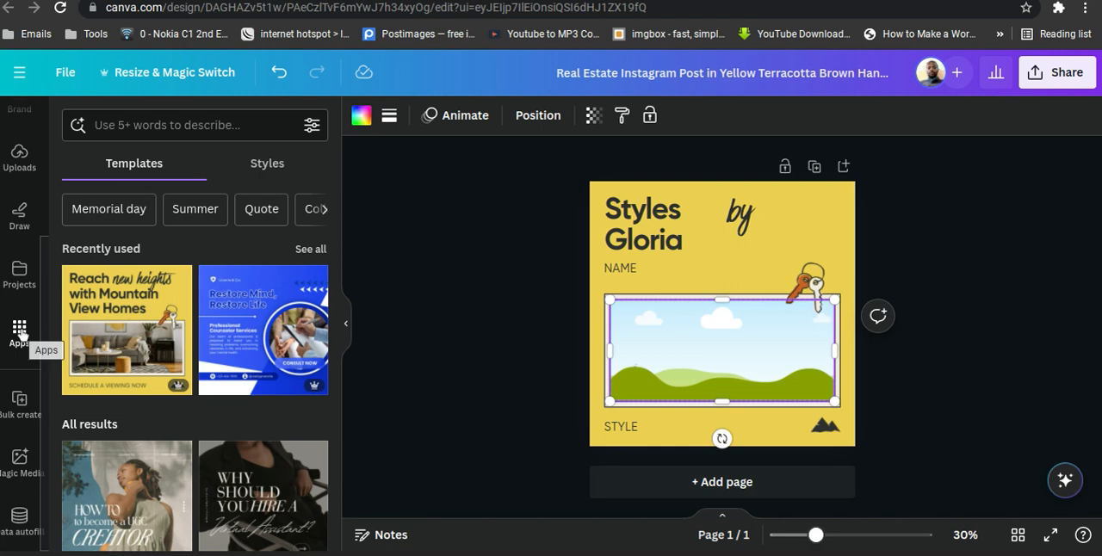
{"action": "left_click", "coordinate": [20, 403]}
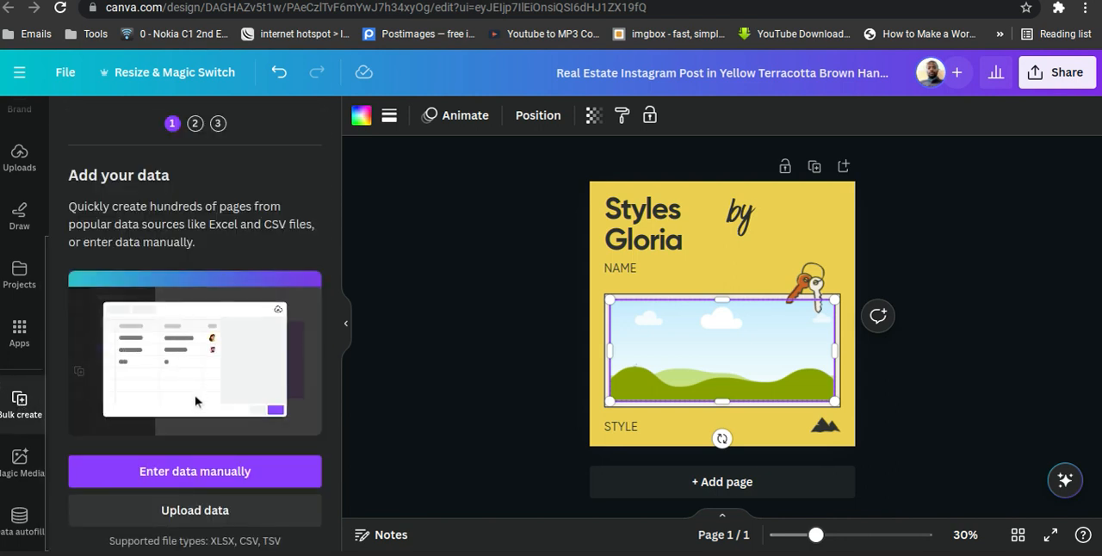
{"action": "left_click", "coordinate": [172, 472]}
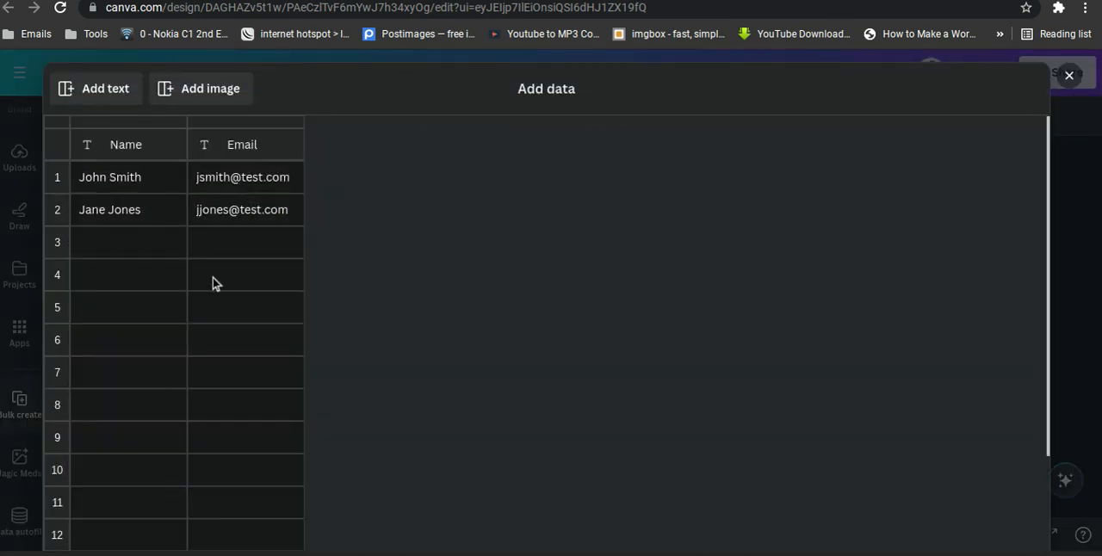
Clear all the sample data from the bulk data table.
{"action": "scroll", "coordinate": [217, 283], "scroll_direction": "down", "scroll_amount": 1}
{"action": "scroll", "coordinate": [217, 283], "scroll_direction": "up", "scroll_amount": 1}
{"action": "scroll", "coordinate": [196, 256], "scroll_direction": "down", "scroll_amount": 5}
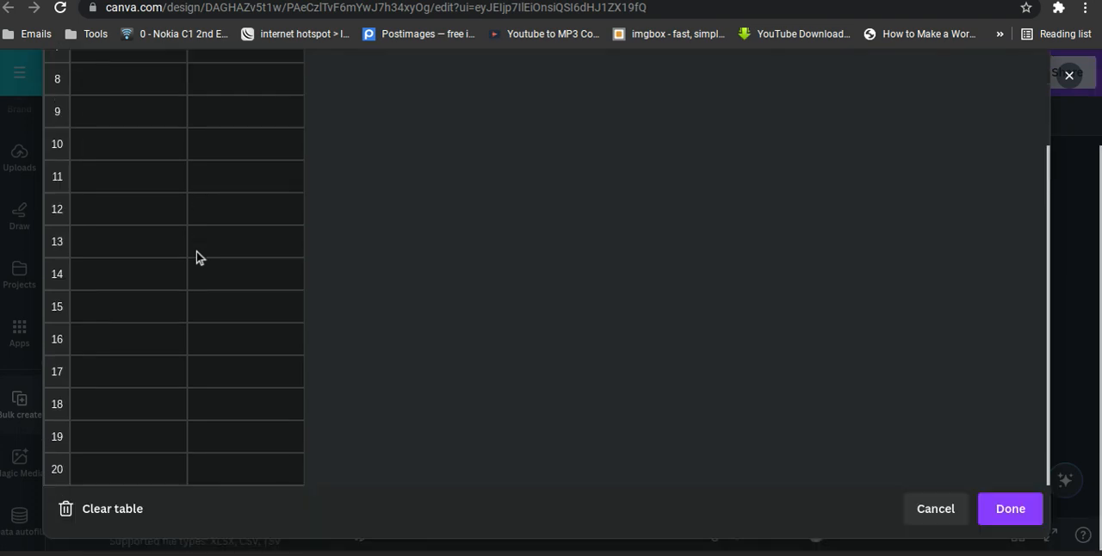
{"action": "left_click", "coordinate": [110, 517]}
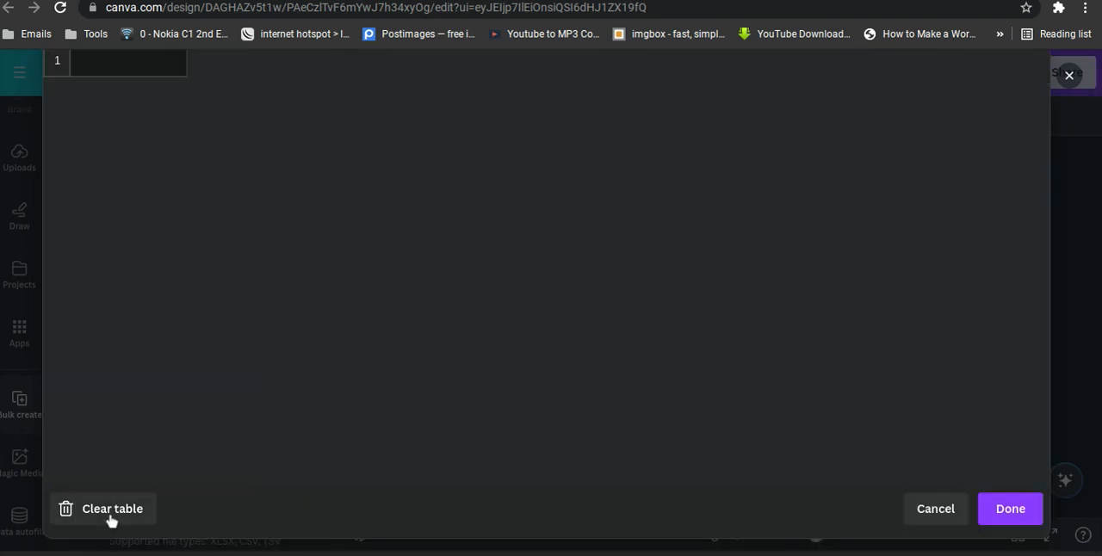
Set up the table with text columns named "Name" and "Styles" plus an "Image" column.
{"action": "left_click", "coordinate": [137, 184]}
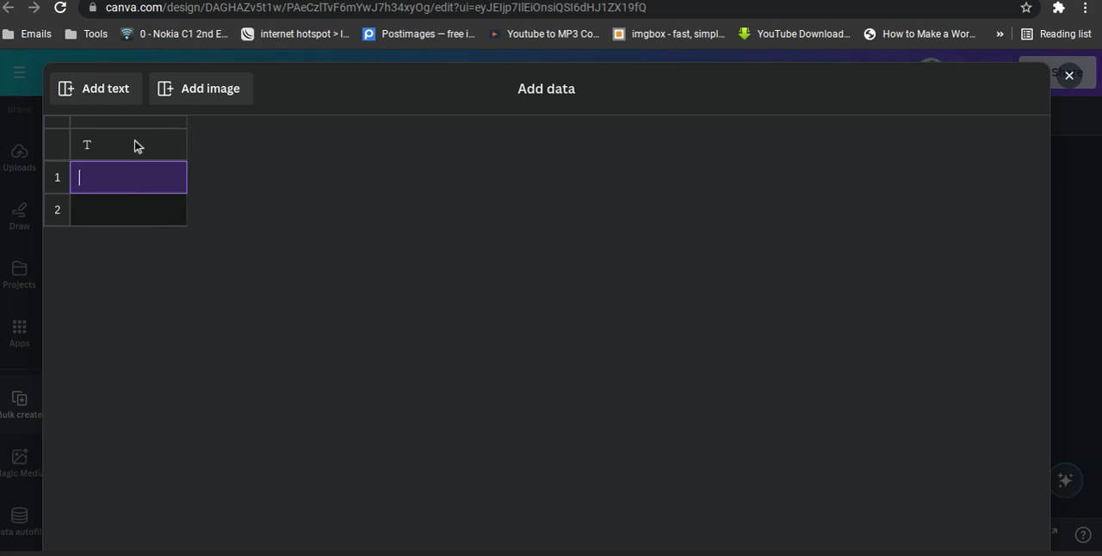
{"action": "left_click", "coordinate": [135, 145]}
{"action": "type", "text": "Name"}
{"action": "left_click", "coordinate": [100, 90]}
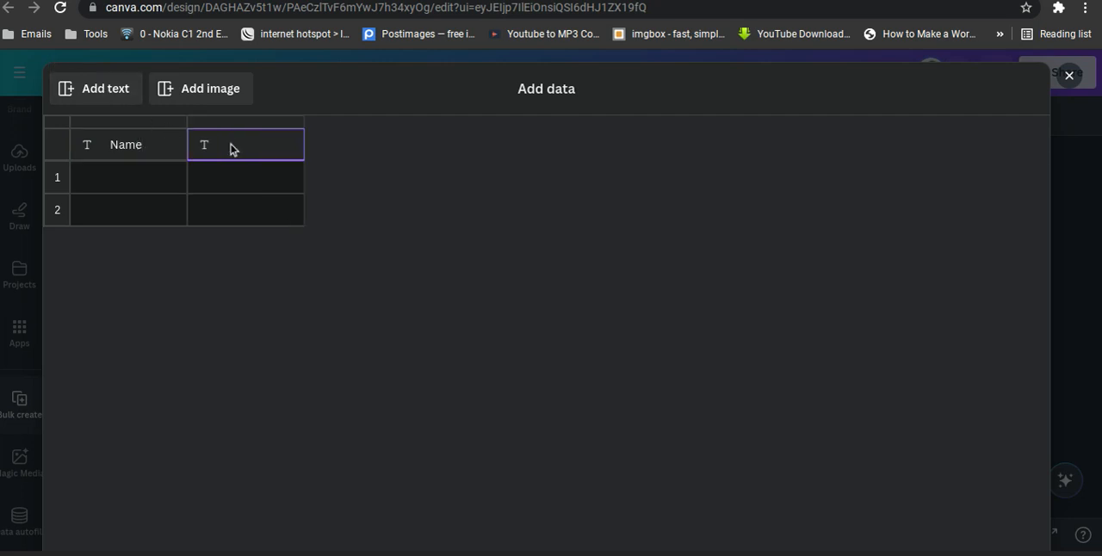
{"action": "type", "text": "Styles"}
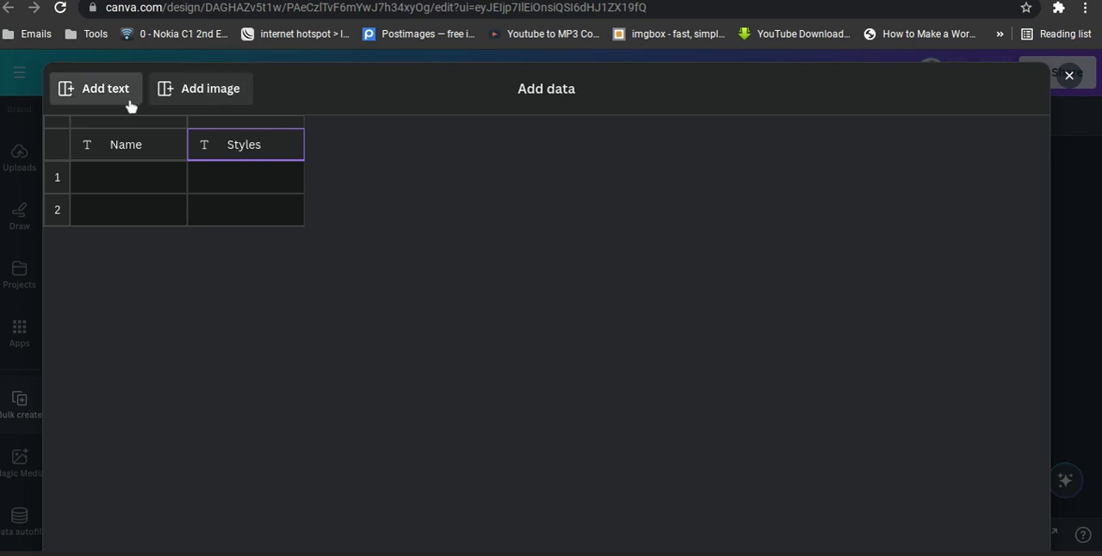
{"action": "left_click", "coordinate": [204, 88]}
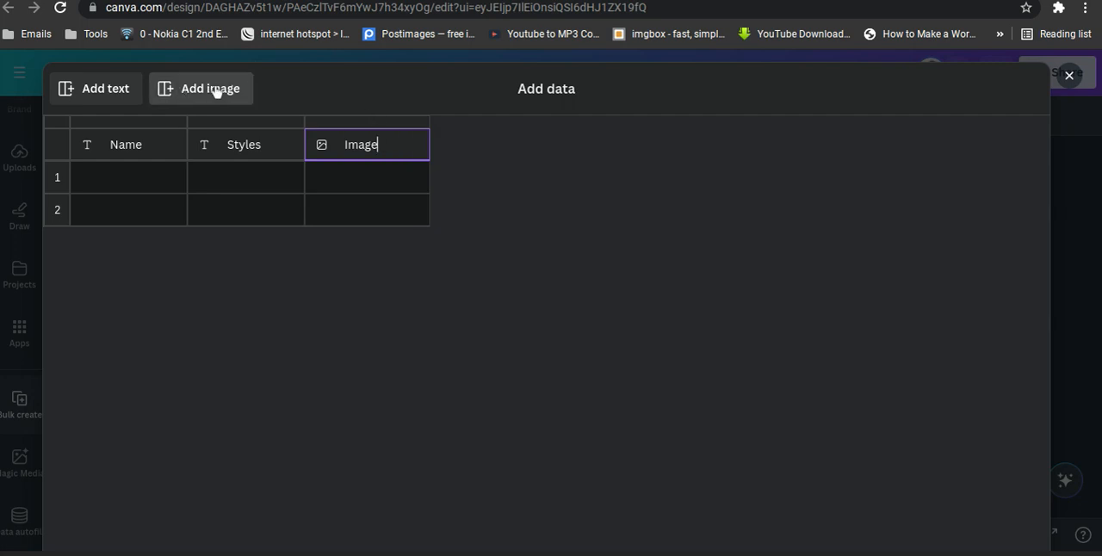
Fill row 1 with a first name, the style "Gowns" and the image "Blue Navy Modern Coding Logo - 1".
{"action": "left_click", "coordinate": [130, 177]}
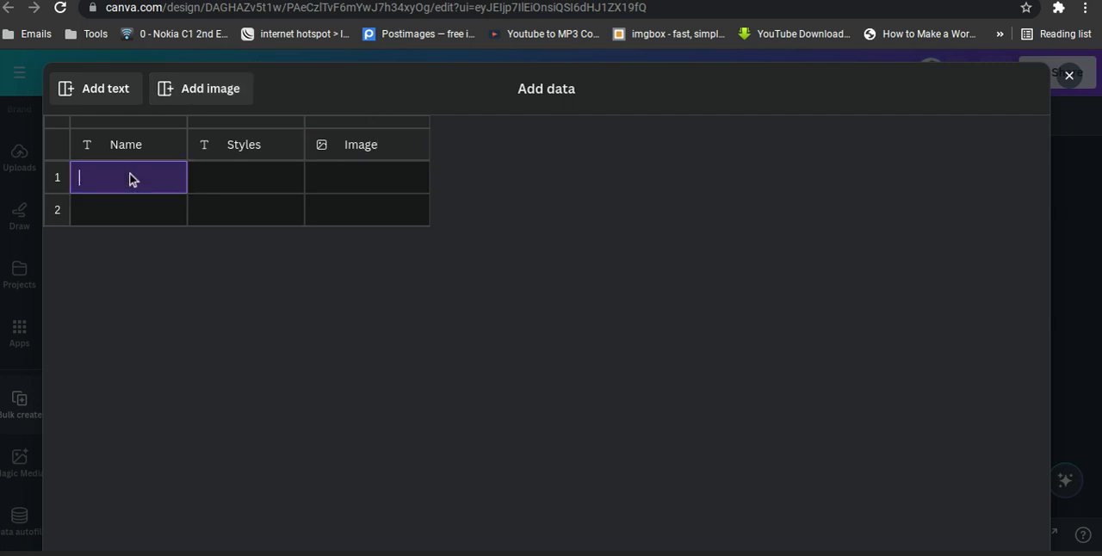
{"action": "type", "text": "Joy"}
{"action": "left_click", "coordinate": [227, 193]}
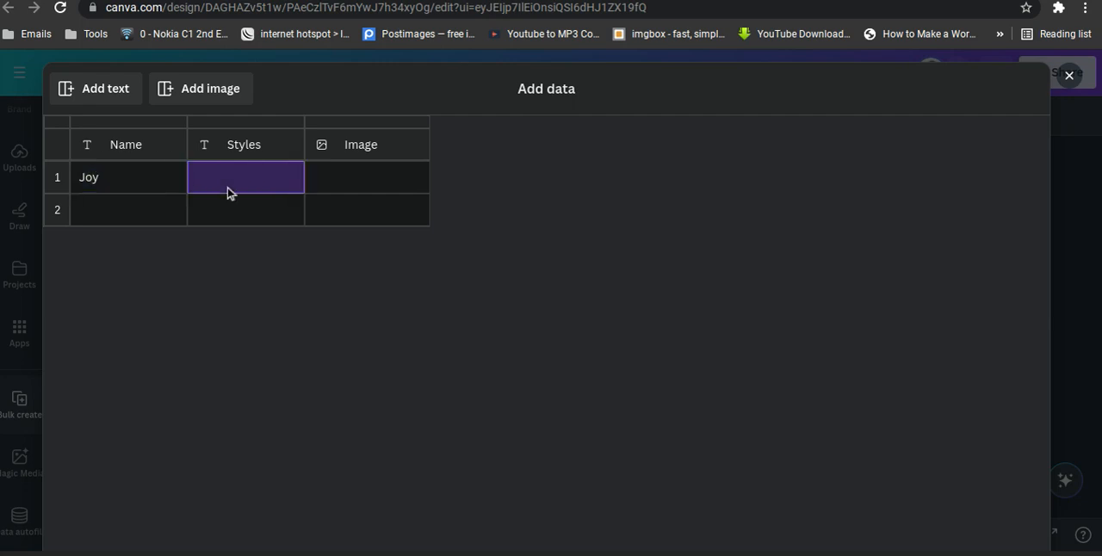
{"action": "type", "text": "Gowns"}
{"action": "left_click", "coordinate": [351, 189]}
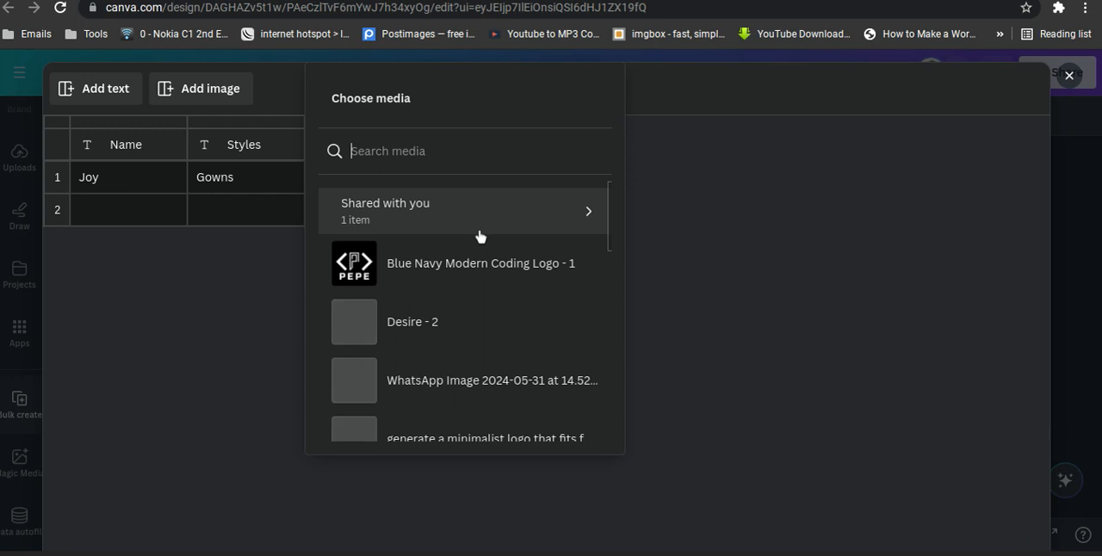
{"action": "left_click", "coordinate": [440, 275]}
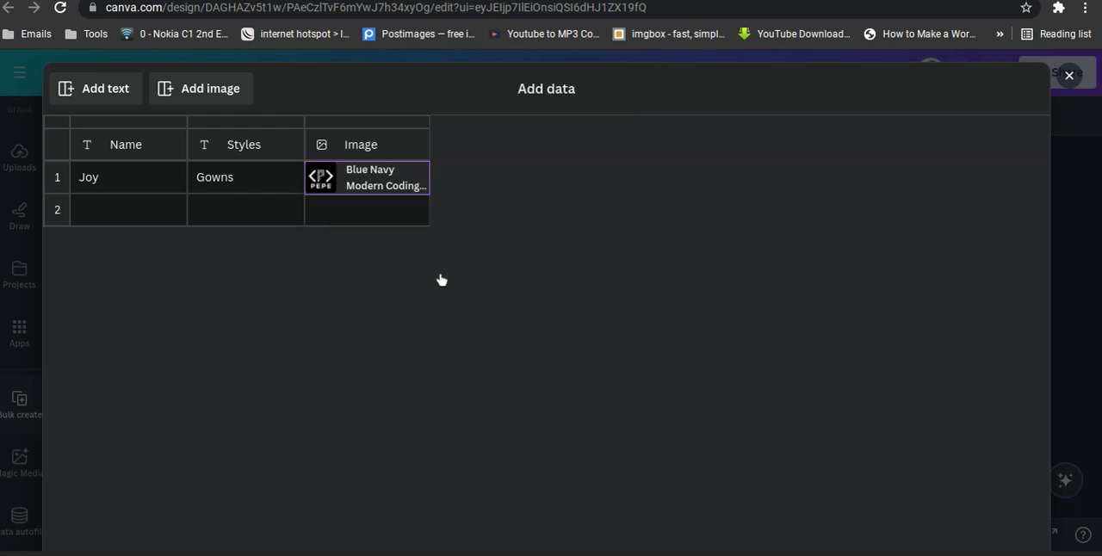
Fill row 2 with a first name, the style "Jeans" and the WhatsApp image dated 2024-05-31.
{"action": "left_click", "coordinate": [99, 215]}
{"action": "type", "text": "Amaka"}
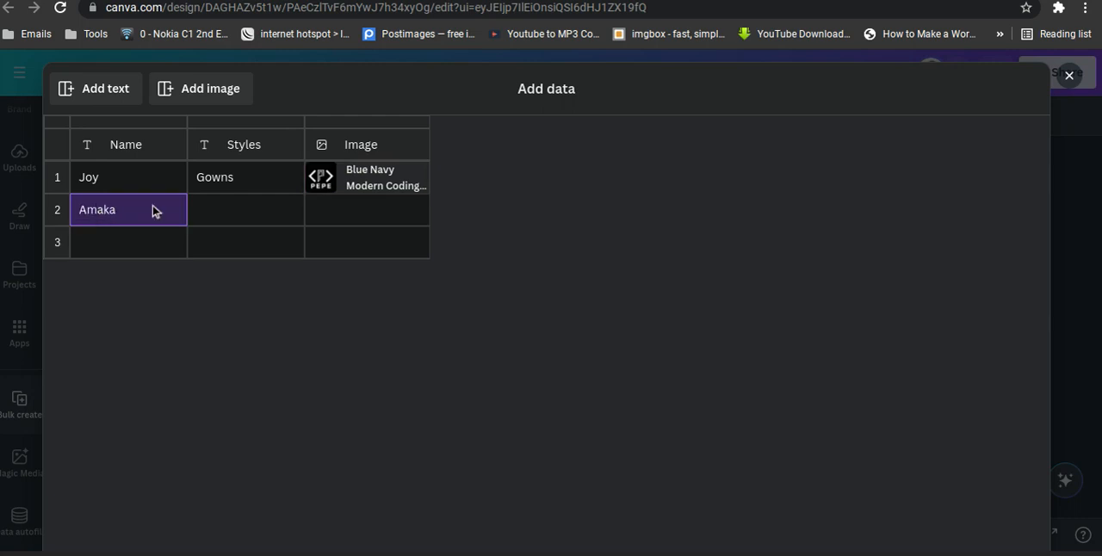
{"action": "left_click", "coordinate": [209, 216]}
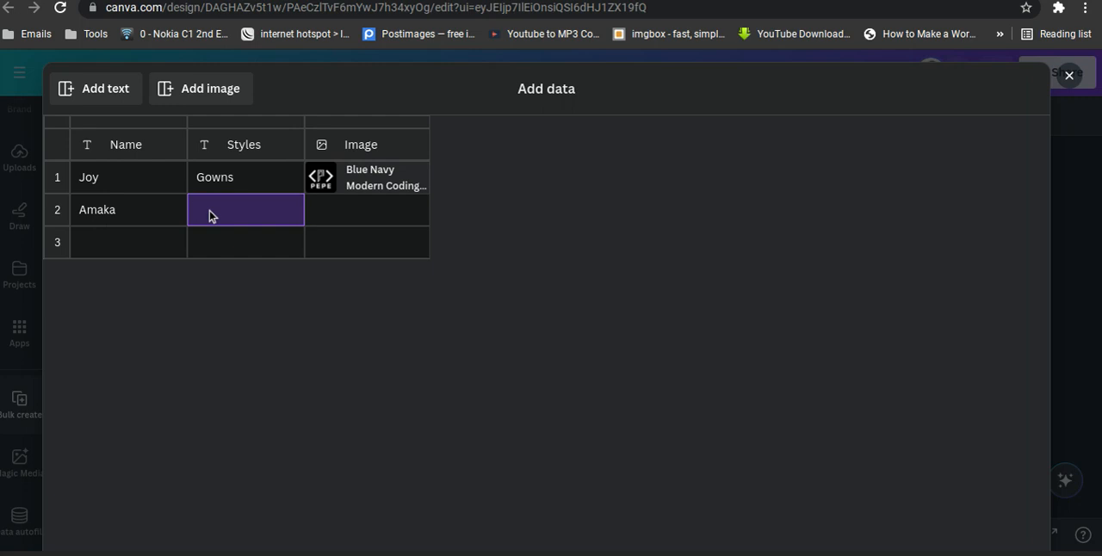
{"action": "type", "text": "Jeans"}
{"action": "left_click", "coordinate": [362, 225]}
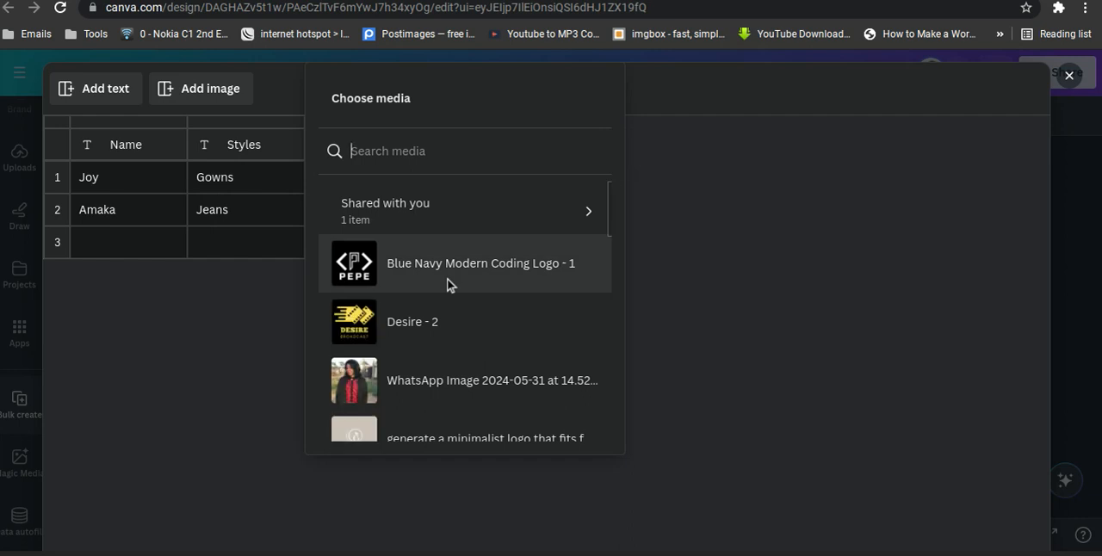
{"action": "scroll", "coordinate": [447, 284], "scroll_direction": "down", "scroll_amount": 1}
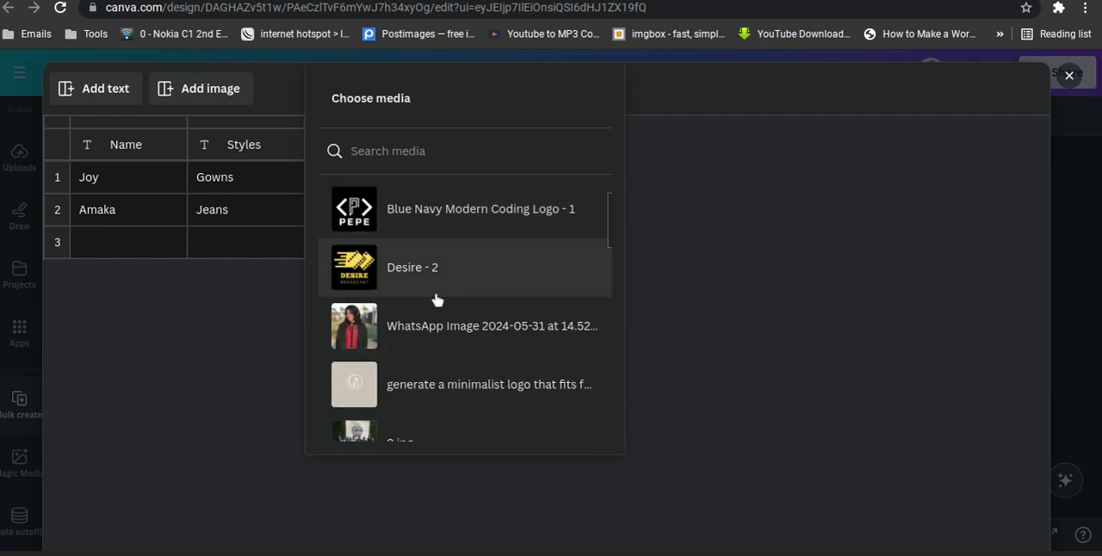
{"action": "left_click", "coordinate": [428, 322]}
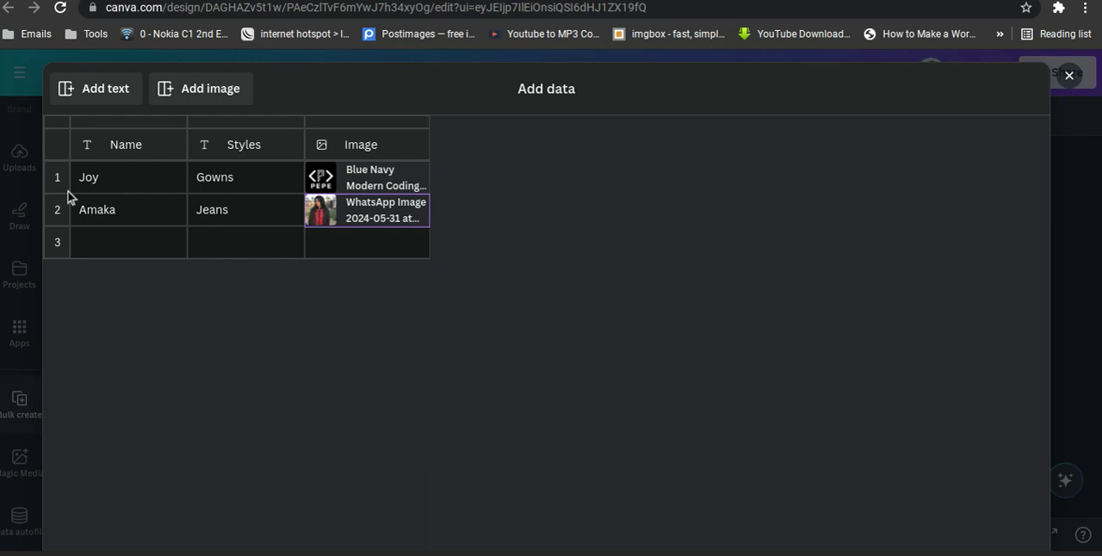
Fill row 3 with a first name, the style "Amasiri" and the image 1.jpg.
{"action": "left_click", "coordinate": [114, 248]}
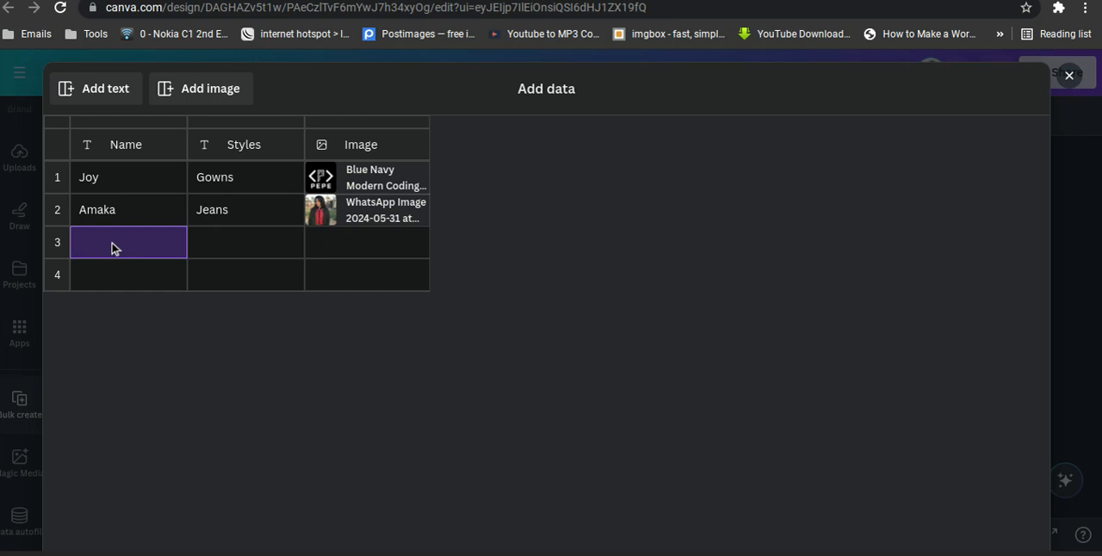
{"action": "type", "text": "Mazi"}
{"action": "left_click", "coordinate": [227, 248]}
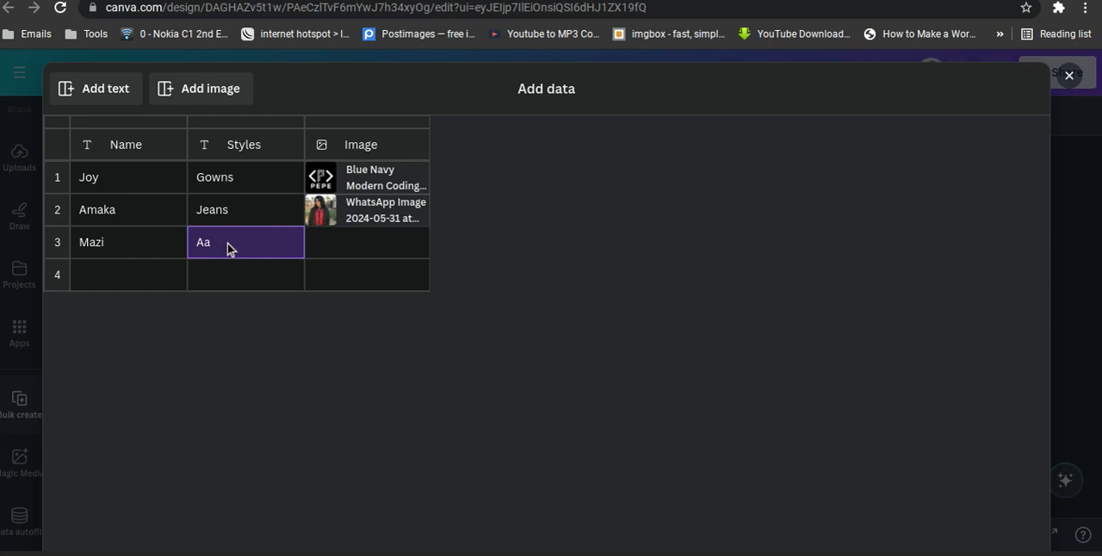
{"action": "type", "text": "Amasiri"}
{"action": "left_click", "coordinate": [379, 250]}
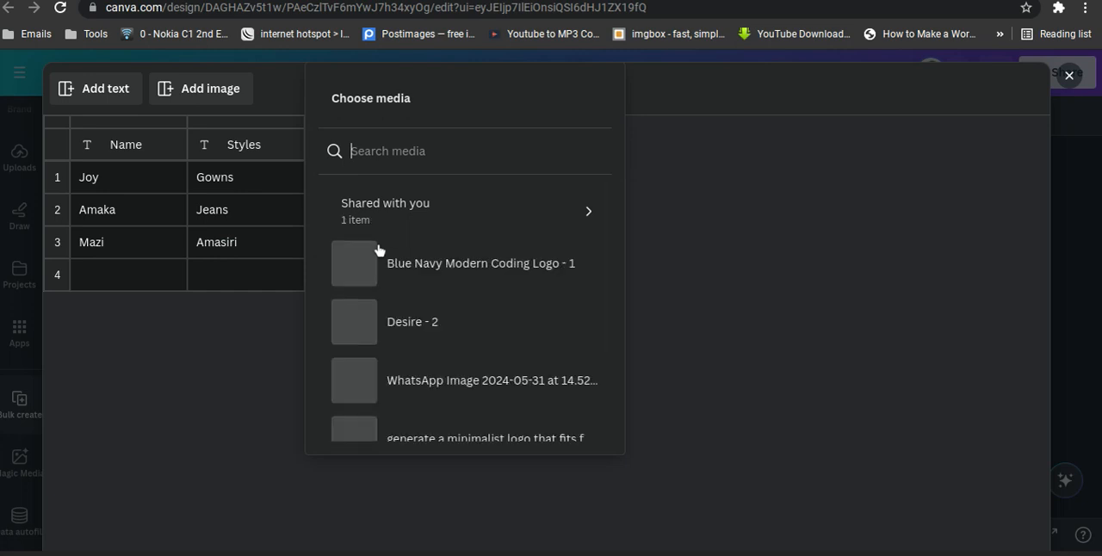
{"action": "scroll", "coordinate": [430, 284], "scroll_direction": "down", "scroll_amount": 2}
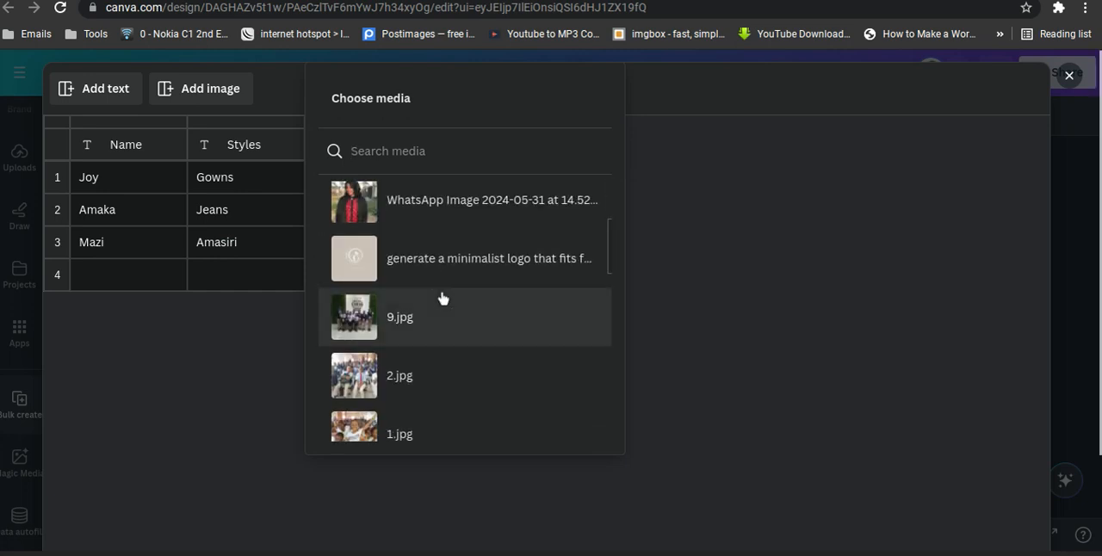
{"action": "scroll", "coordinate": [443, 298], "scroll_direction": "down", "scroll_amount": 2}
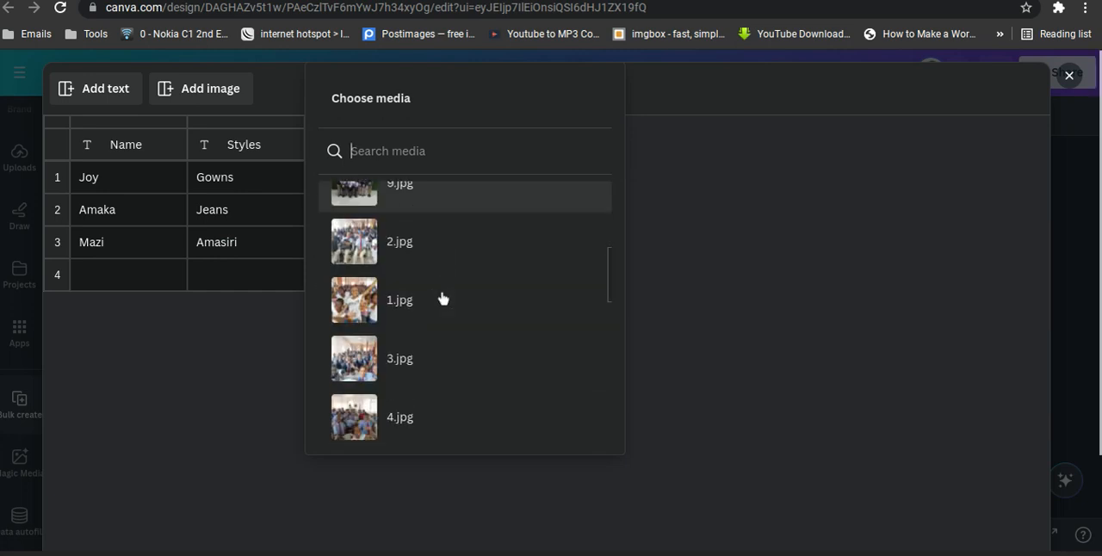
{"action": "left_click", "coordinate": [398, 298]}
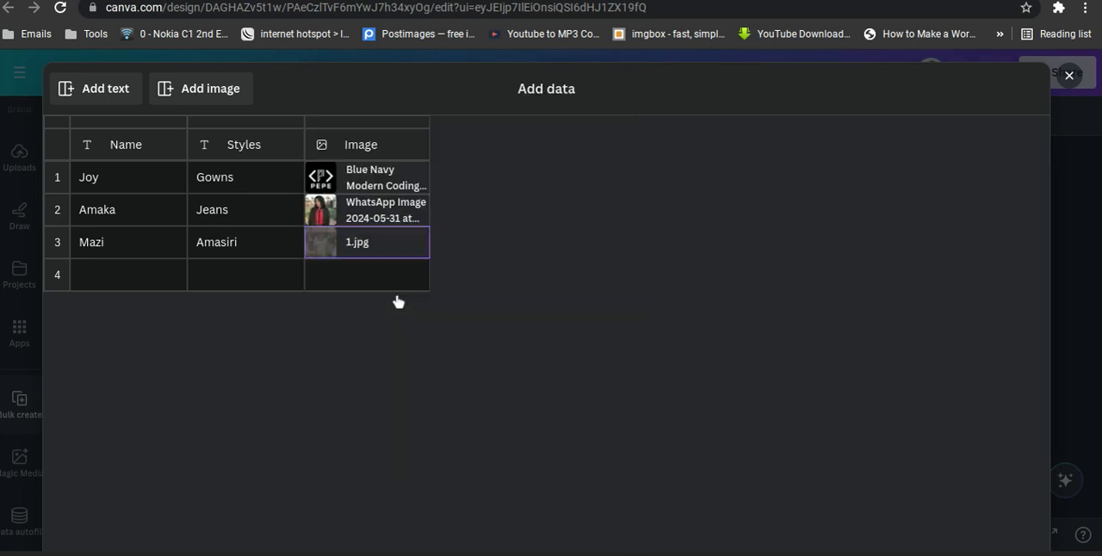
Fill row 4 with a first name, "Agbada" and the image "A african father art for father's day", then submit the table.
{"action": "left_click", "coordinate": [91, 284]}
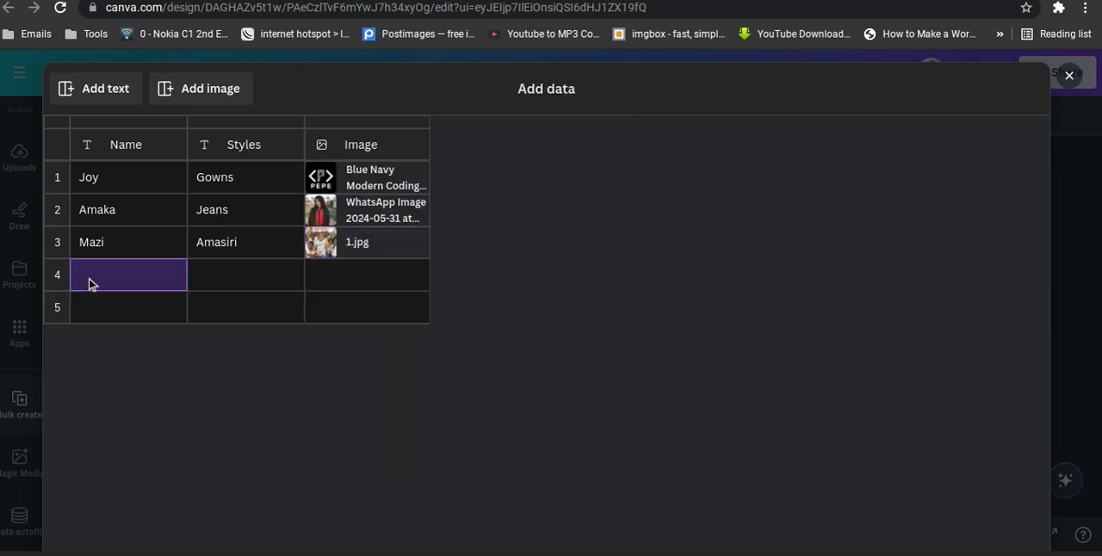
{"action": "type", "text": "Ekene"}
{"action": "left_click", "coordinate": [219, 284]}
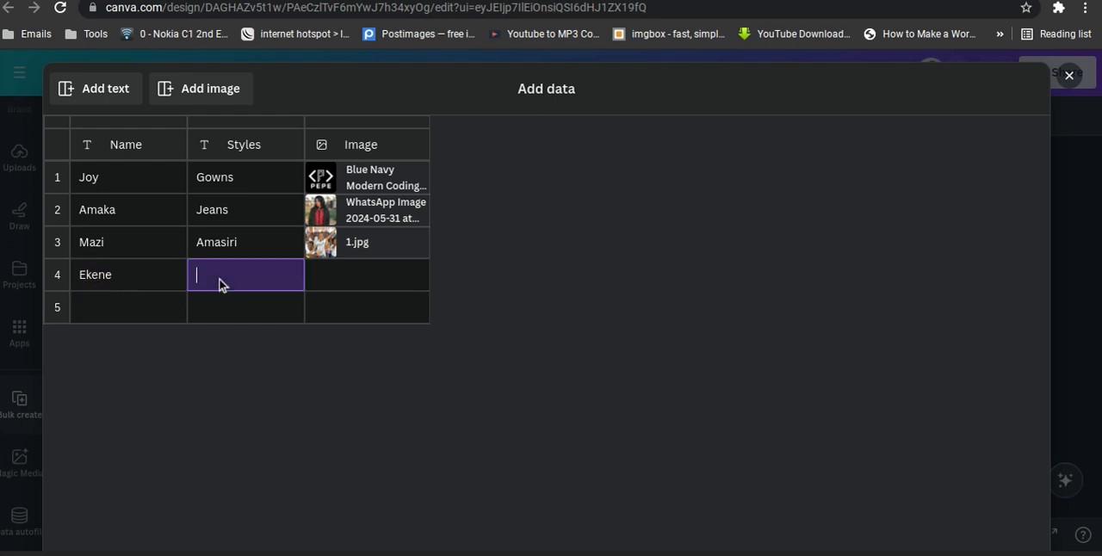
{"action": "type", "text": "Agbada"}
{"action": "left_click", "coordinate": [363, 277]}
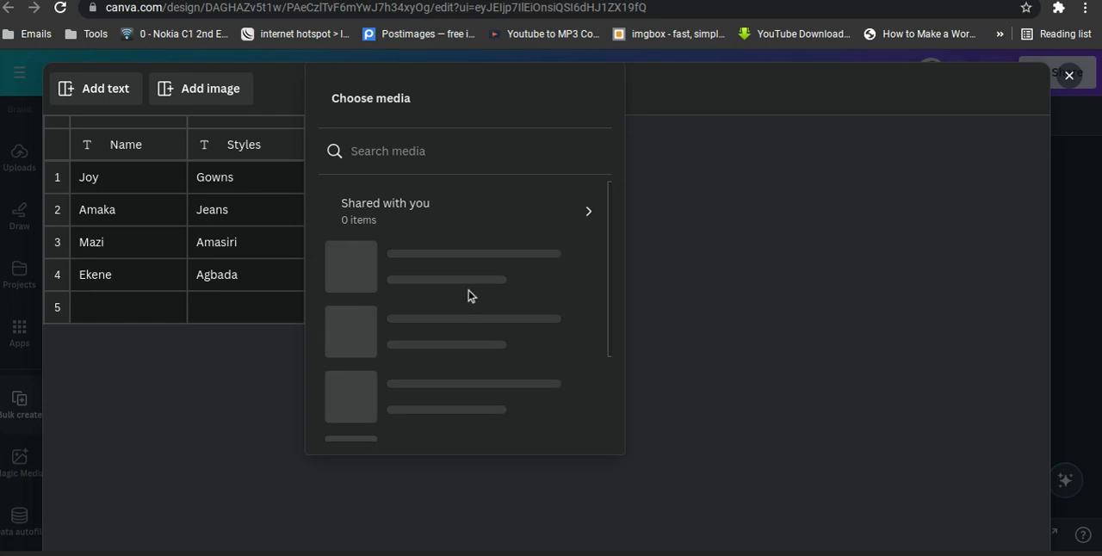
{"action": "scroll", "coordinate": [468, 296], "scroll_direction": "down", "scroll_amount": 2}
{"action": "scroll", "coordinate": [469, 293], "scroll_direction": "down", "scroll_amount": 5}
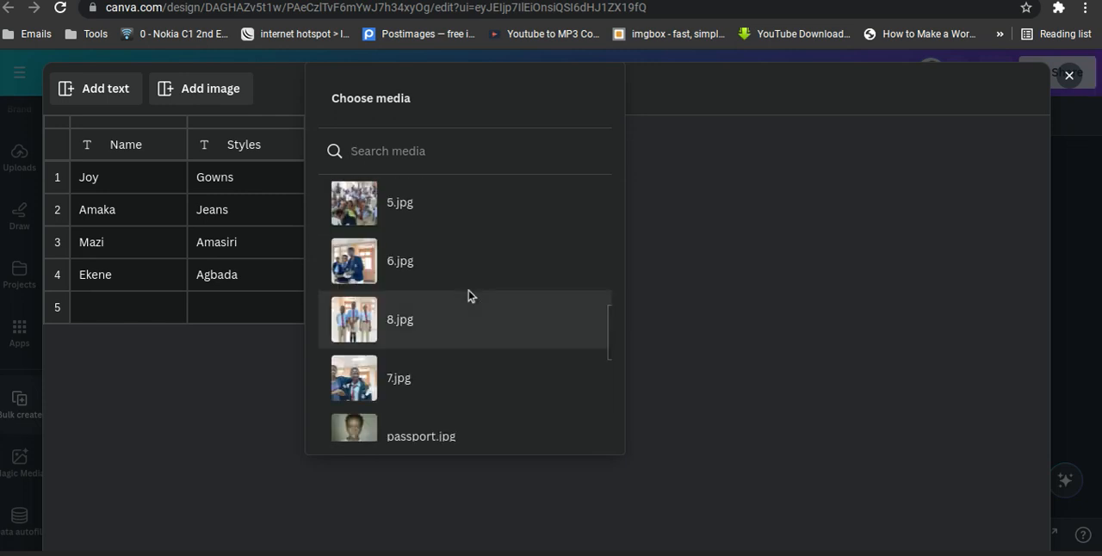
{"action": "scroll", "coordinate": [469, 295], "scroll_direction": "down", "scroll_amount": 4}
{"action": "scroll", "coordinate": [469, 296], "scroll_direction": "down", "scroll_amount": 3}
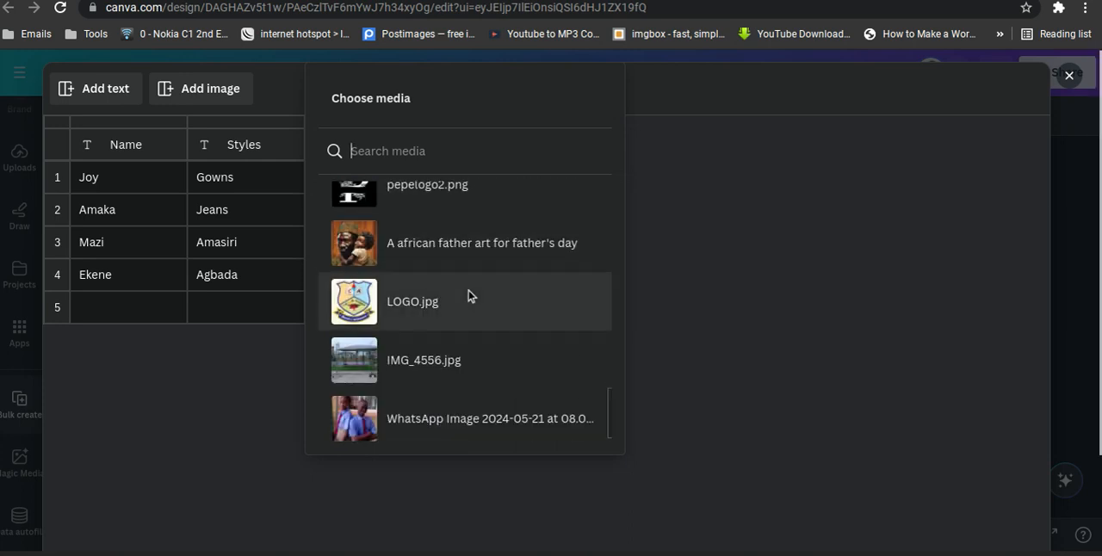
{"action": "left_click", "coordinate": [432, 253]}
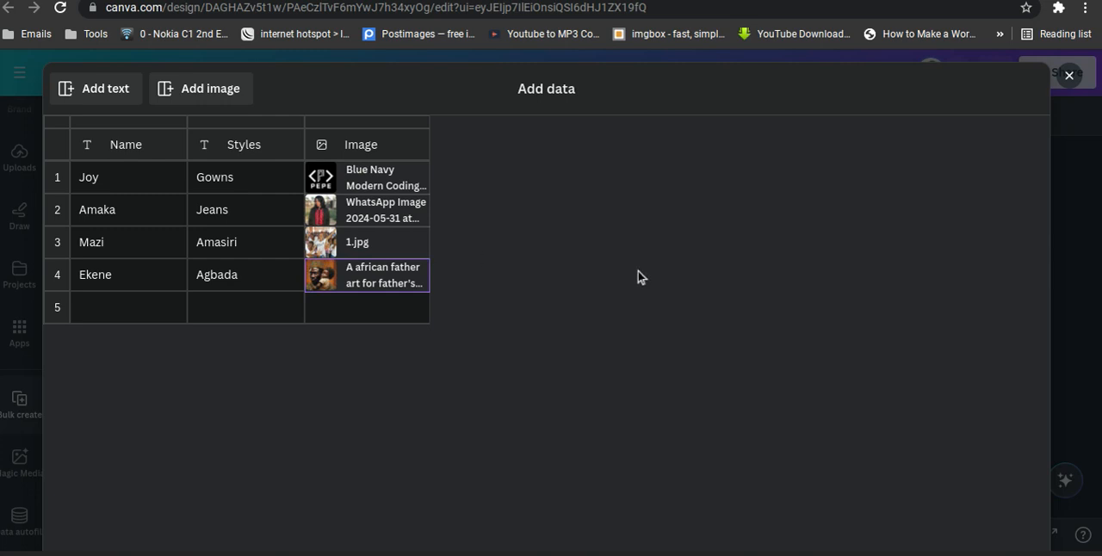
{"action": "scroll", "coordinate": [638, 277], "scroll_direction": "down", "scroll_amount": 2}
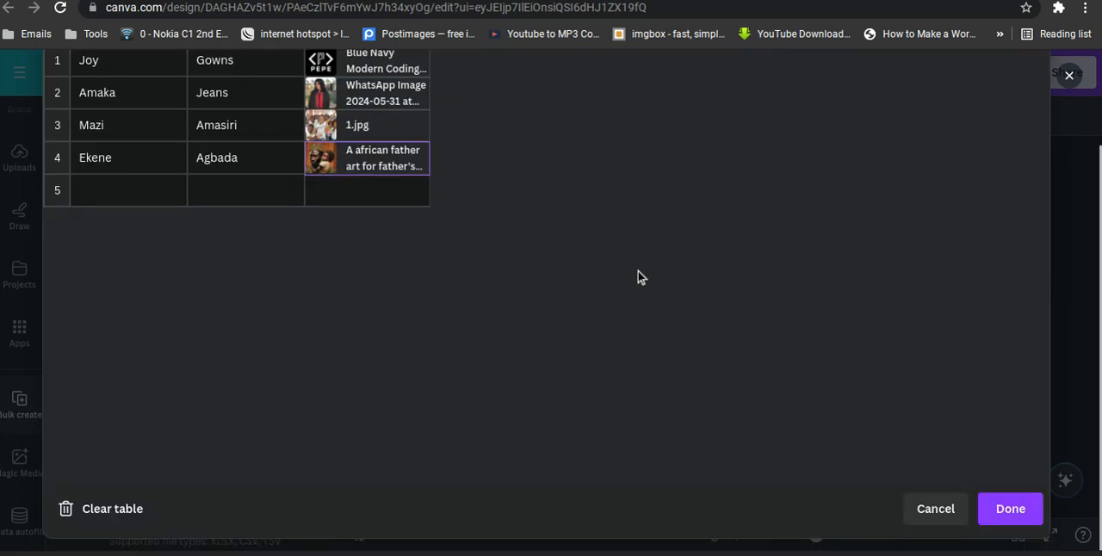
{"action": "left_click", "coordinate": [1008, 509]}
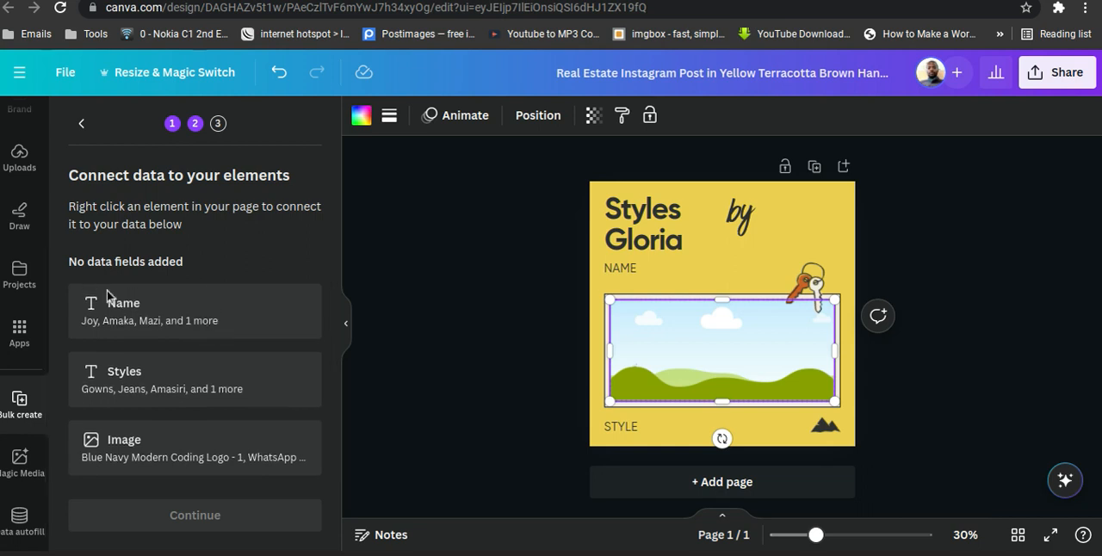
Try to connect the empty image grid to the entered data.
{"action": "right_click", "coordinate": [661, 349]}
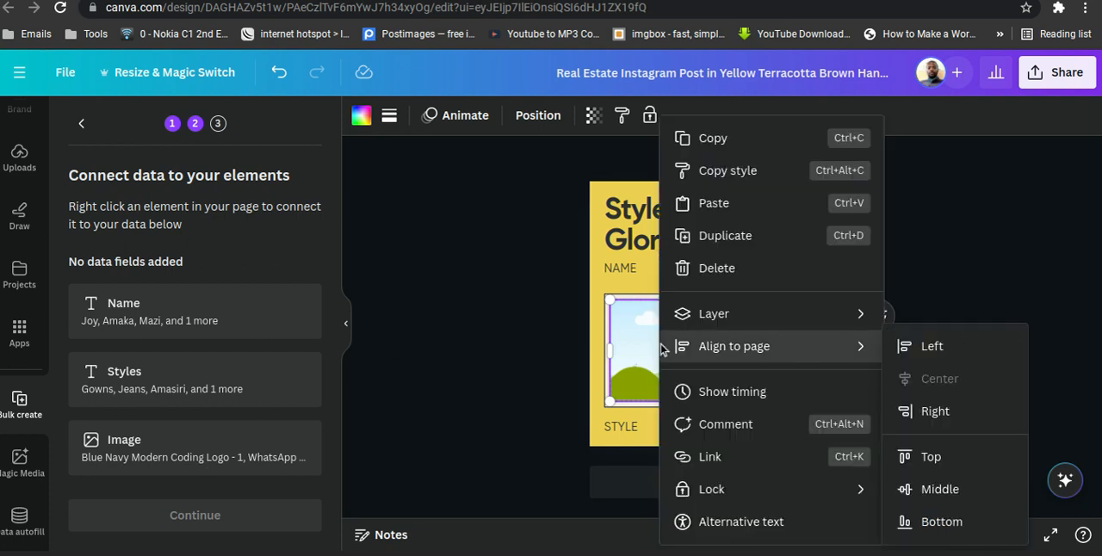
{"action": "left_click", "coordinate": [1093, 214]}
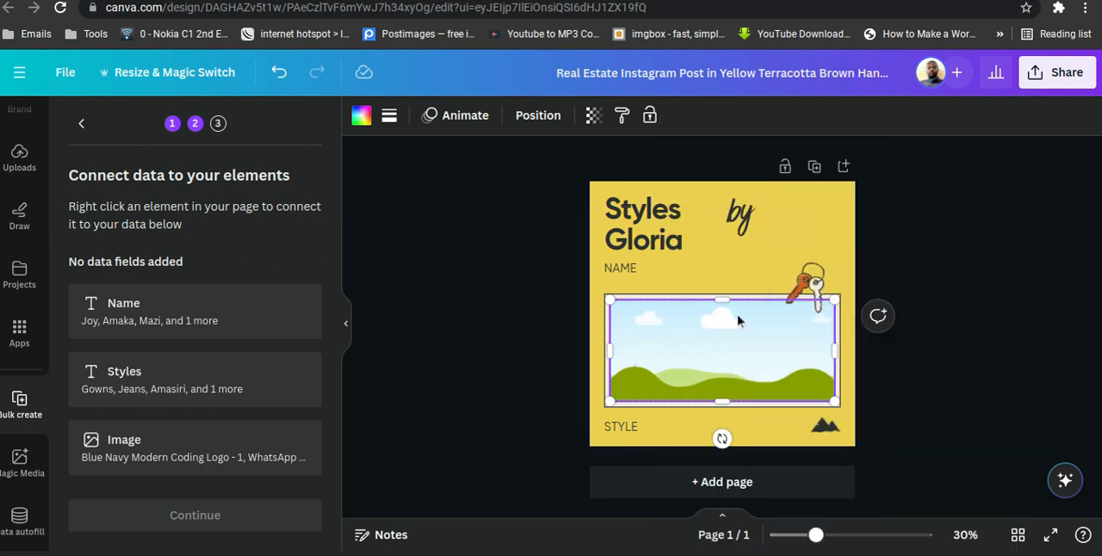
{"action": "right_click", "coordinate": [632, 359]}
{"action": "mouse_move", "coordinate": [634, 348]}
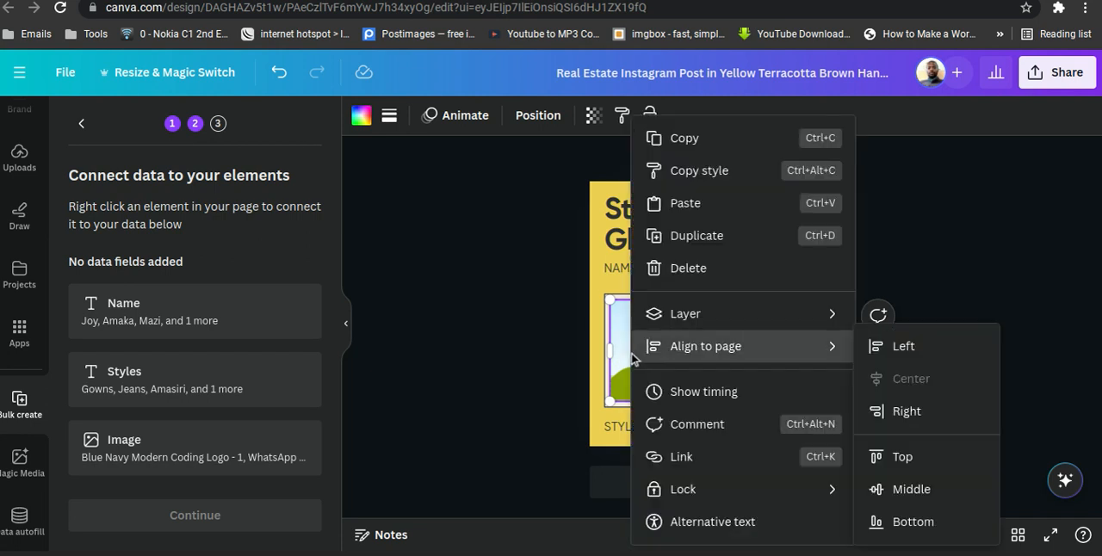
{"action": "left_click", "coordinate": [478, 324]}
{"action": "left_click", "coordinate": [1008, 273]}
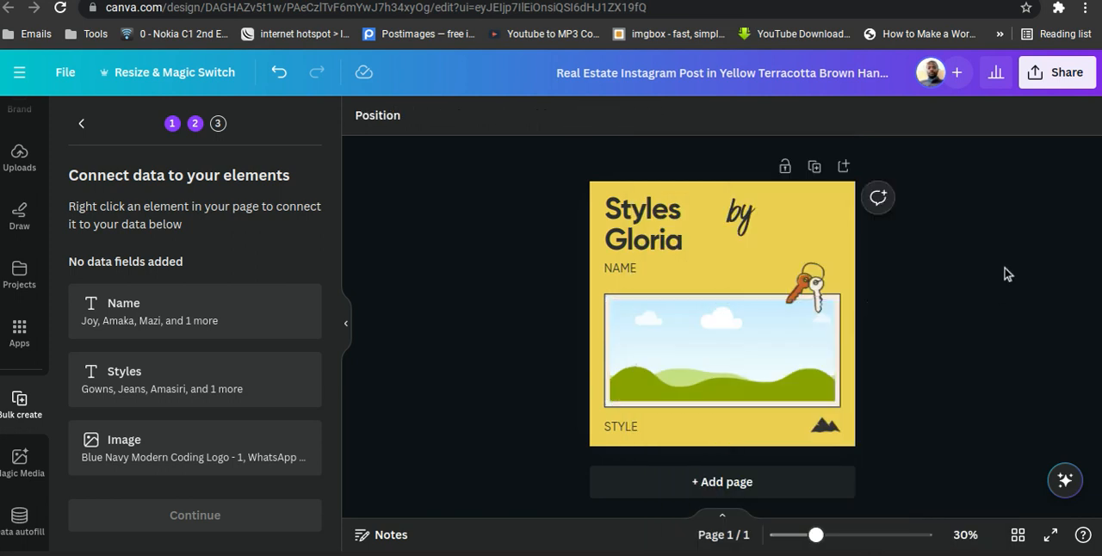
{"action": "scroll", "coordinate": [196, 321], "scroll_direction": "down", "scroll_amount": 1}
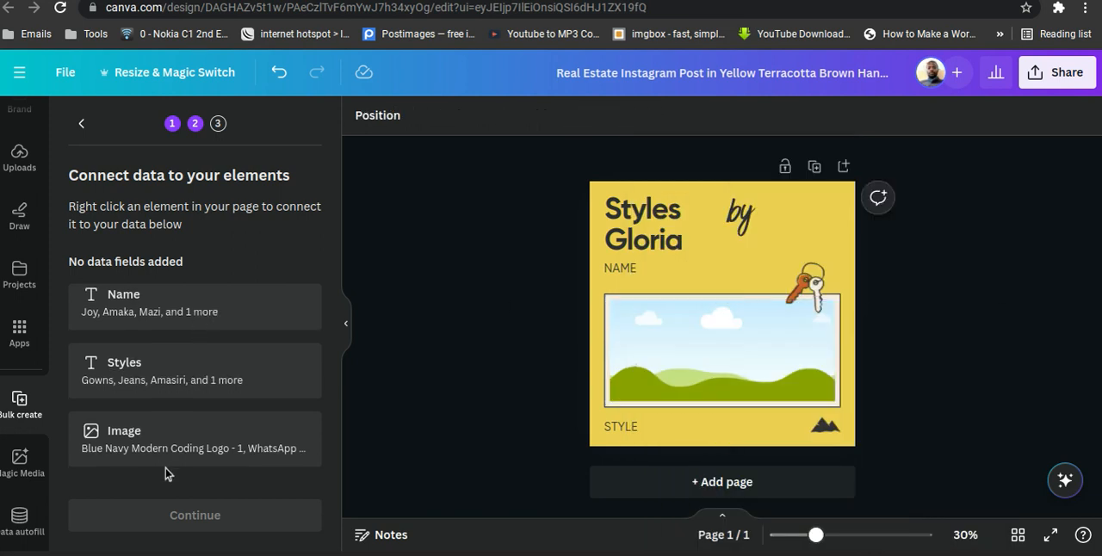
{"action": "right_click", "coordinate": [645, 324]}
{"action": "mouse_move", "coordinate": [645, 324]}
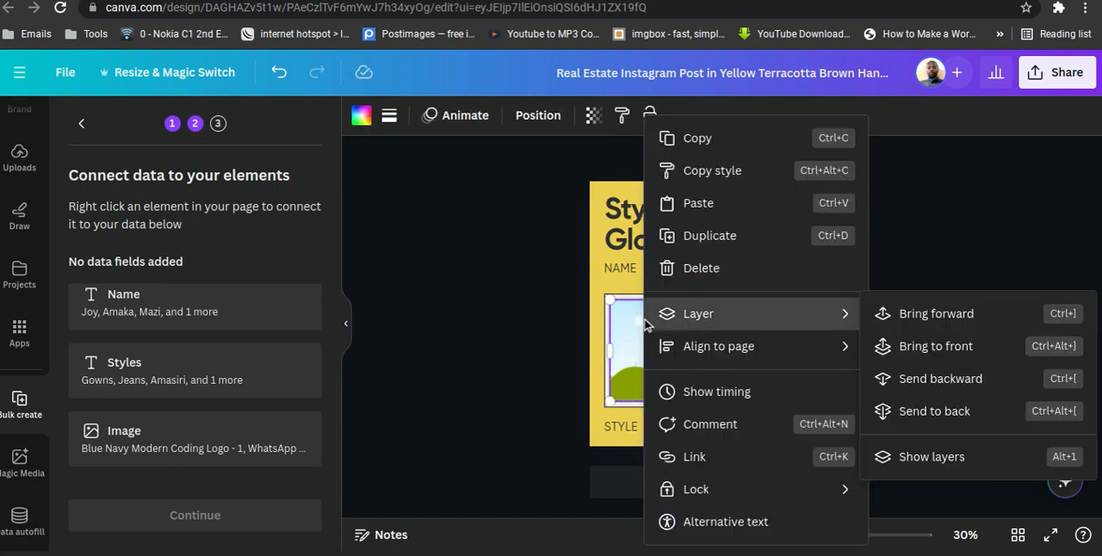
{"action": "left_click", "coordinate": [619, 340]}
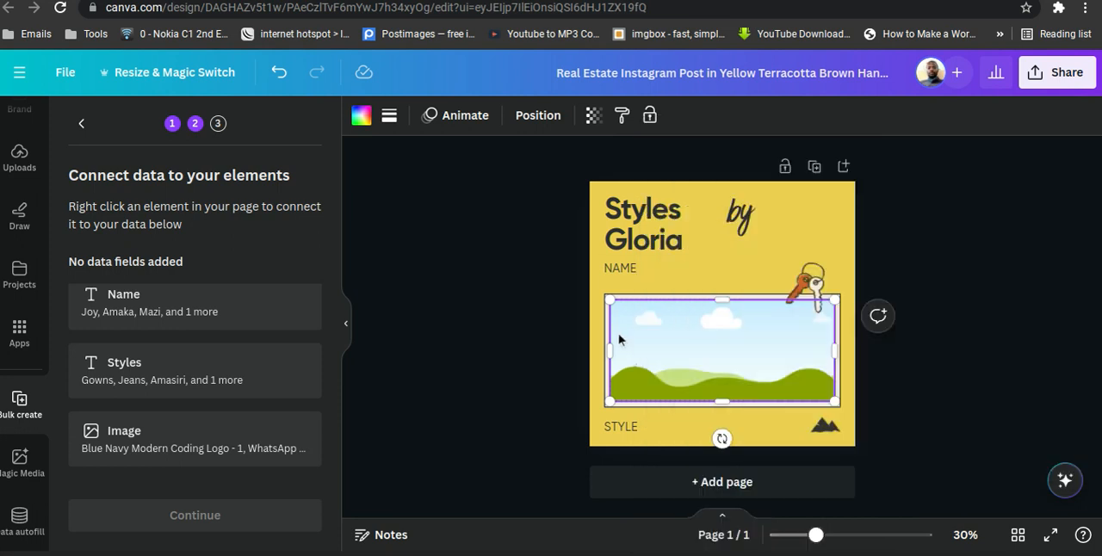
{"action": "left_click", "coordinate": [625, 433]}
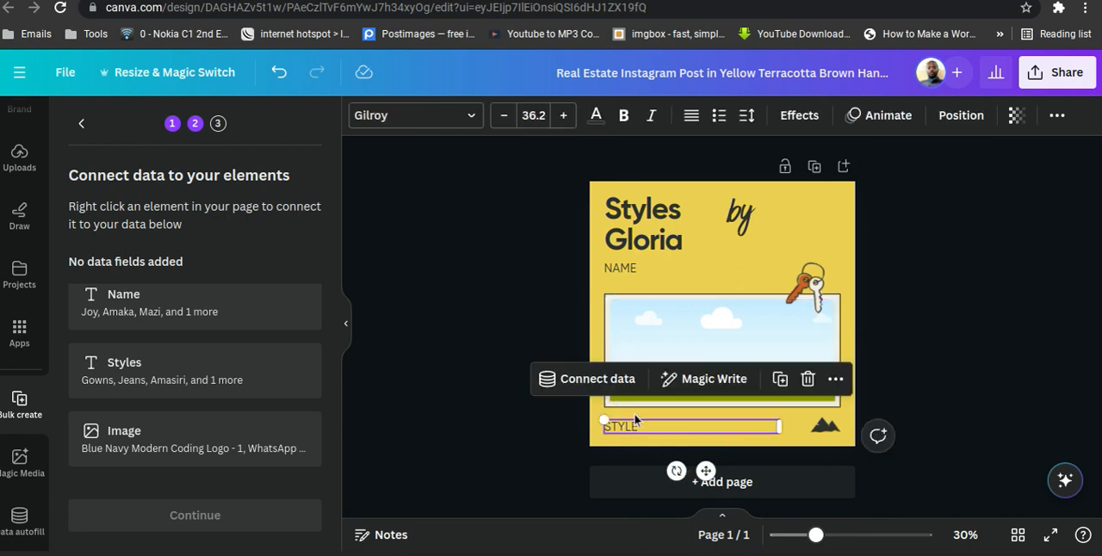
{"action": "left_click", "coordinate": [620, 274]}
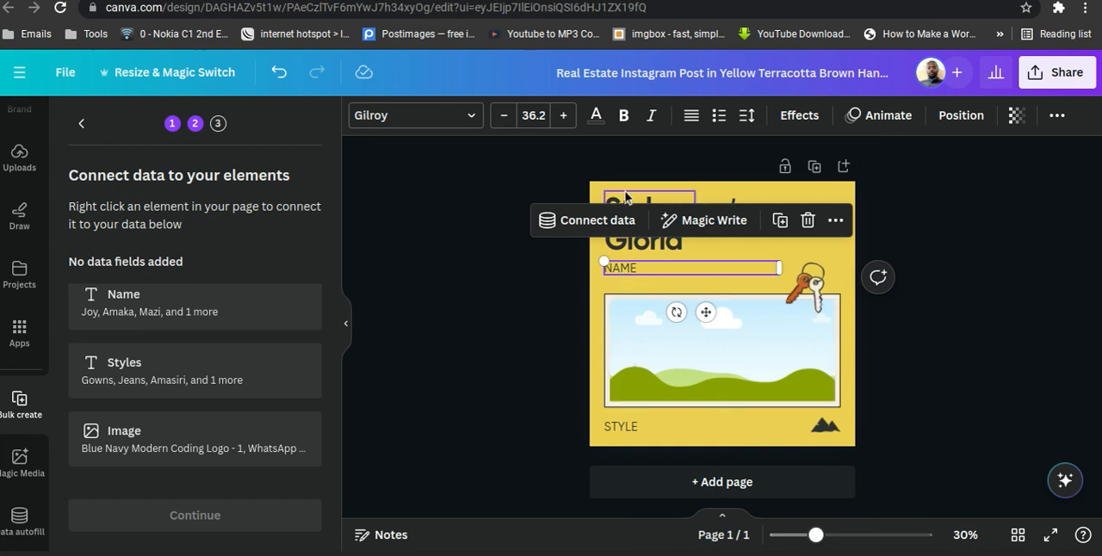
{"action": "left_click", "coordinate": [596, 223]}
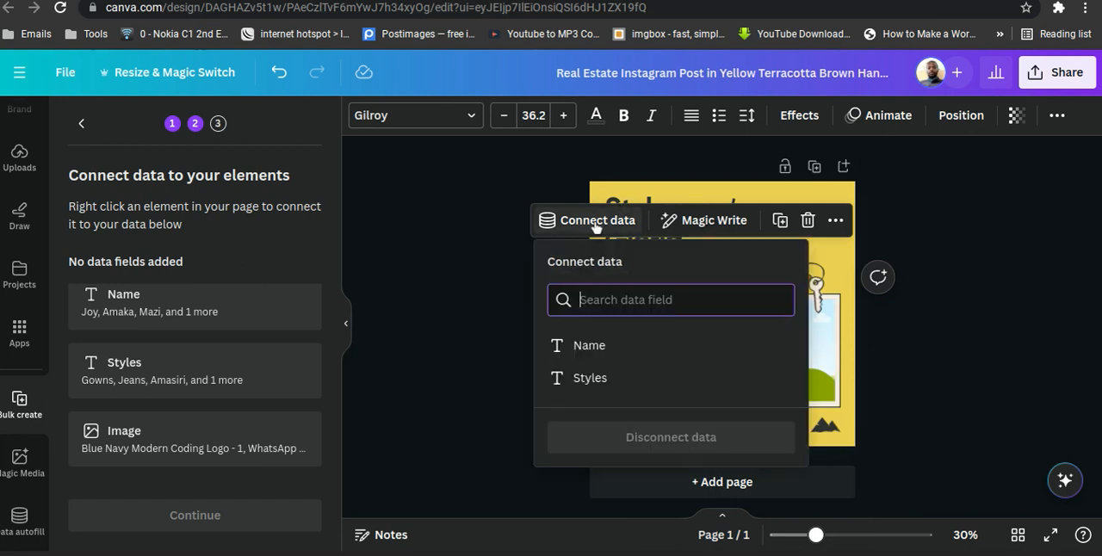
{"action": "left_click", "coordinate": [986, 277]}
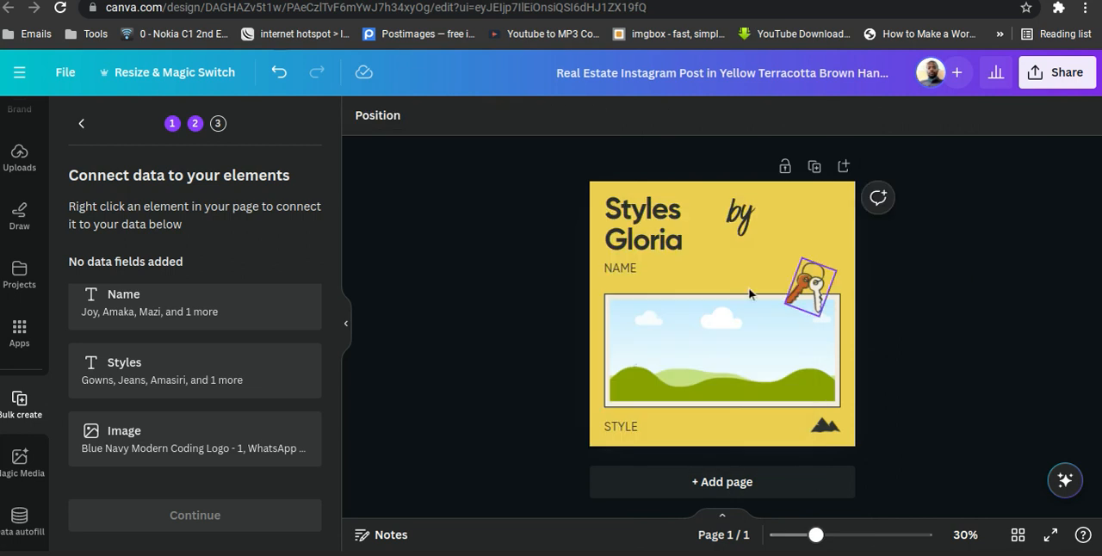
Connect the NAME text to the Name data field and the STYLE text to the Styles data field.
{"action": "left_click", "coordinate": [623, 267]}
{"action": "left_click", "coordinate": [586, 225]}
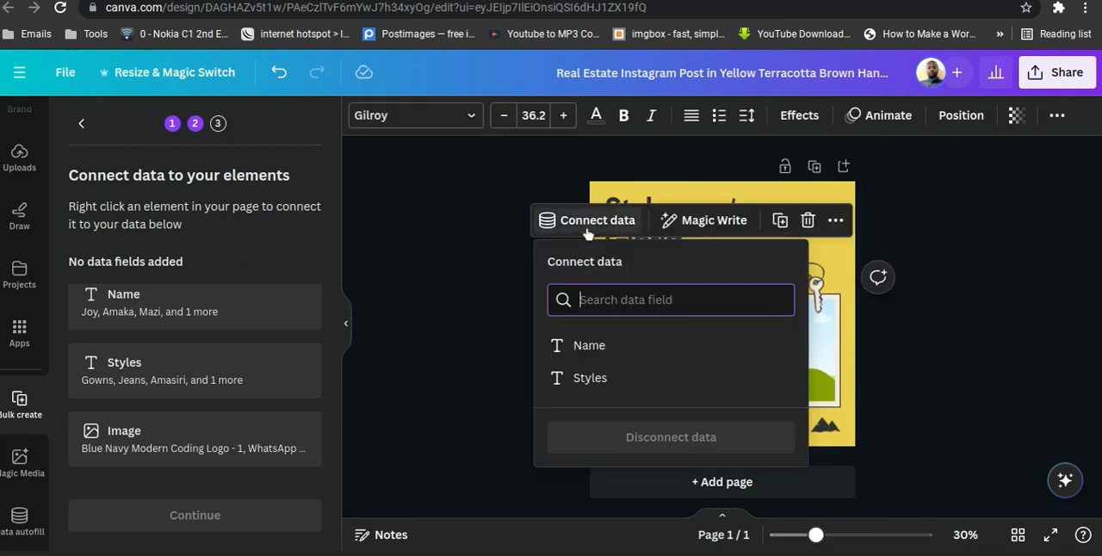
{"action": "left_click", "coordinate": [559, 344]}
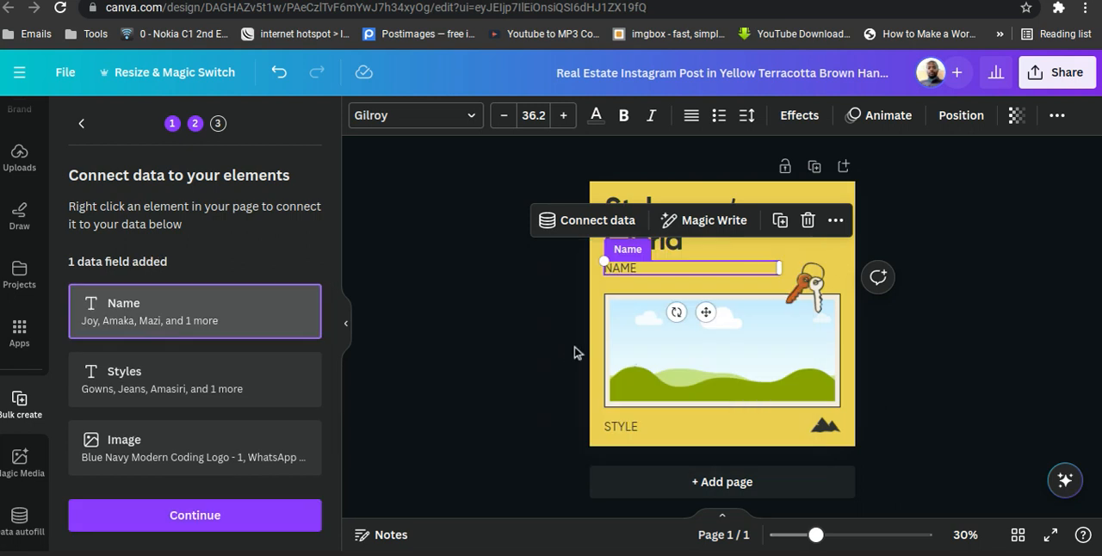
{"action": "left_click", "coordinate": [624, 428]}
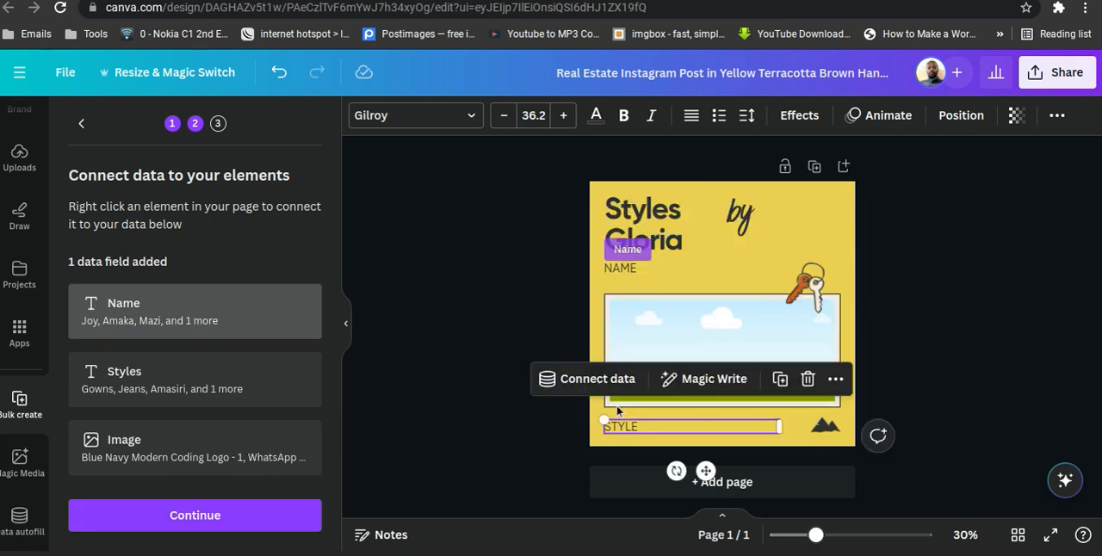
{"action": "left_click", "coordinate": [594, 379]}
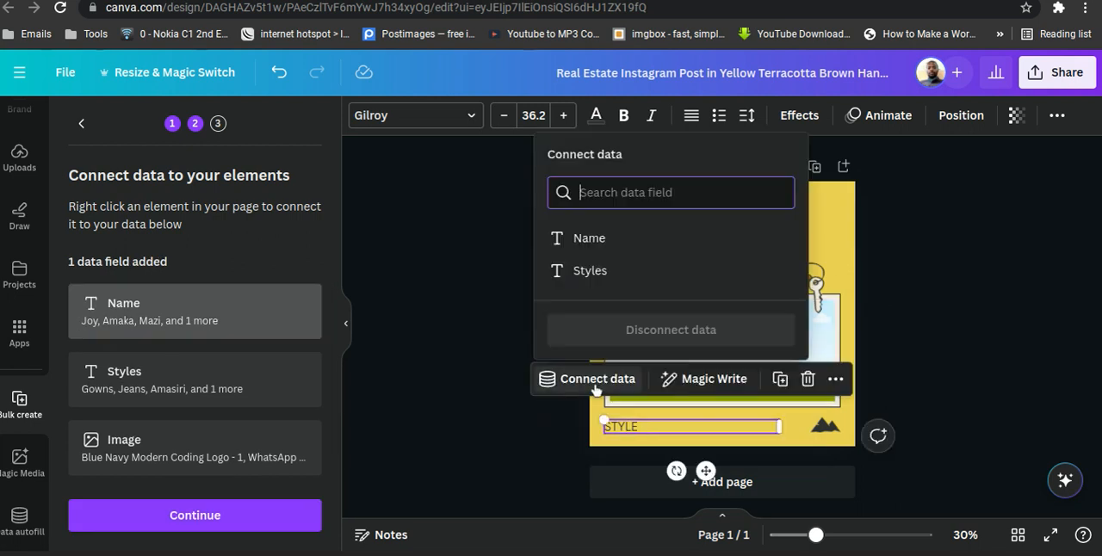
{"action": "left_click", "coordinate": [592, 274]}
Delete the landscape image grid and the cream rectangle behind it from the post.
{"action": "left_click", "coordinate": [682, 318]}
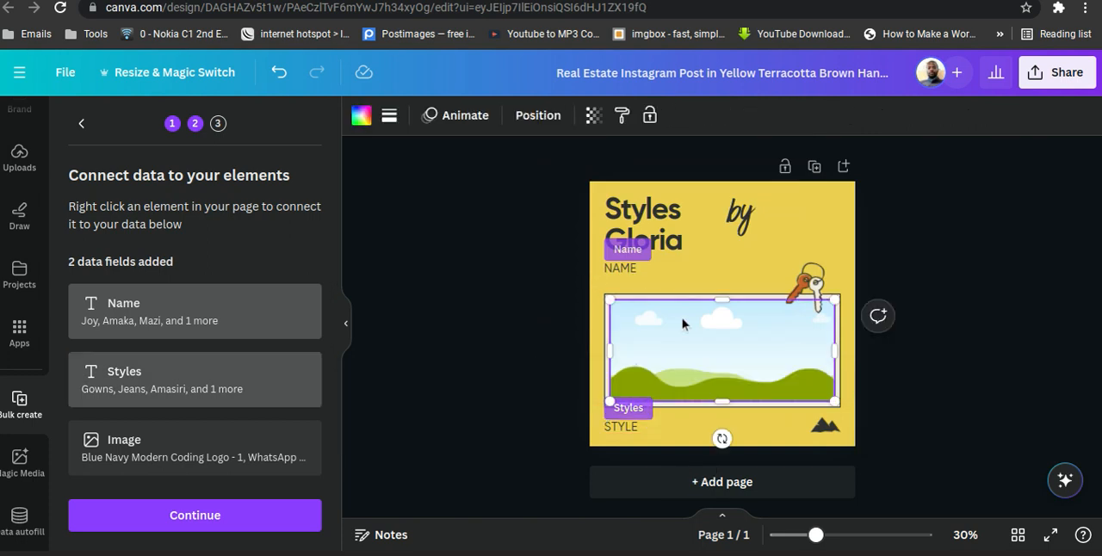
{"action": "right_click", "coordinate": [682, 318]}
{"action": "mouse_move", "coordinate": [684, 322]}
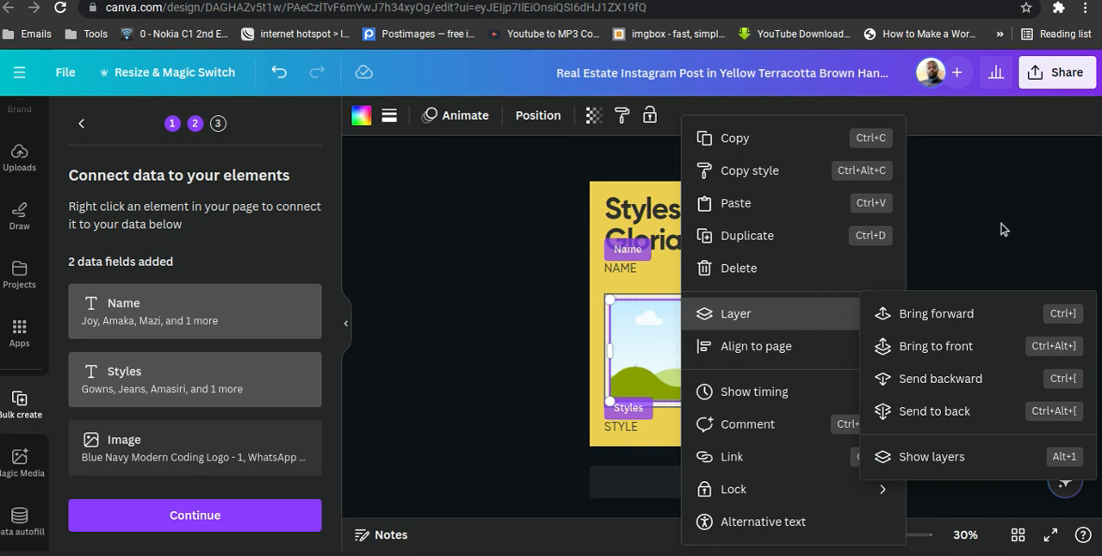
{"action": "key", "text": "Escape"}
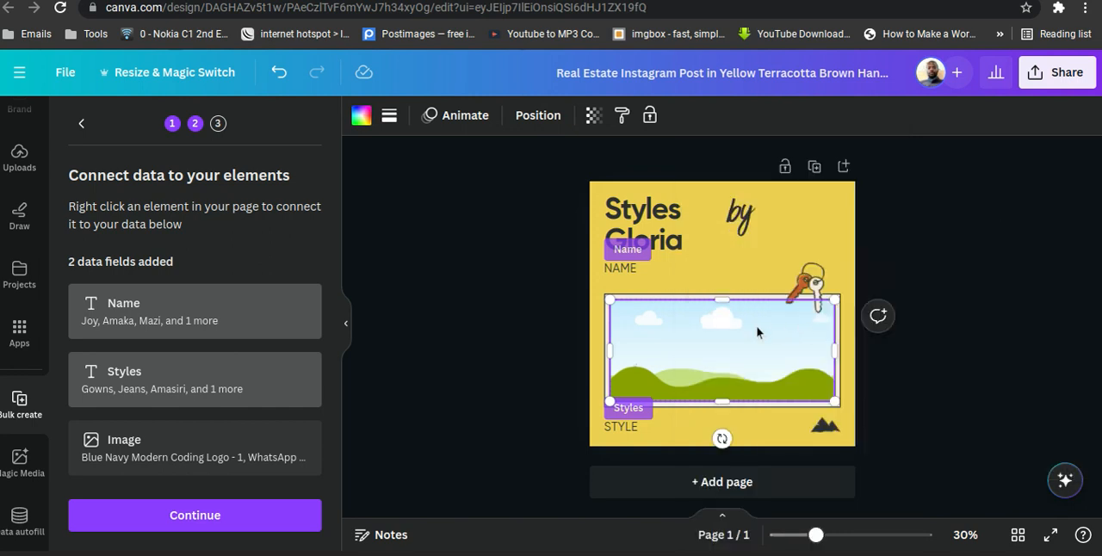
{"action": "right_click", "coordinate": [757, 332]}
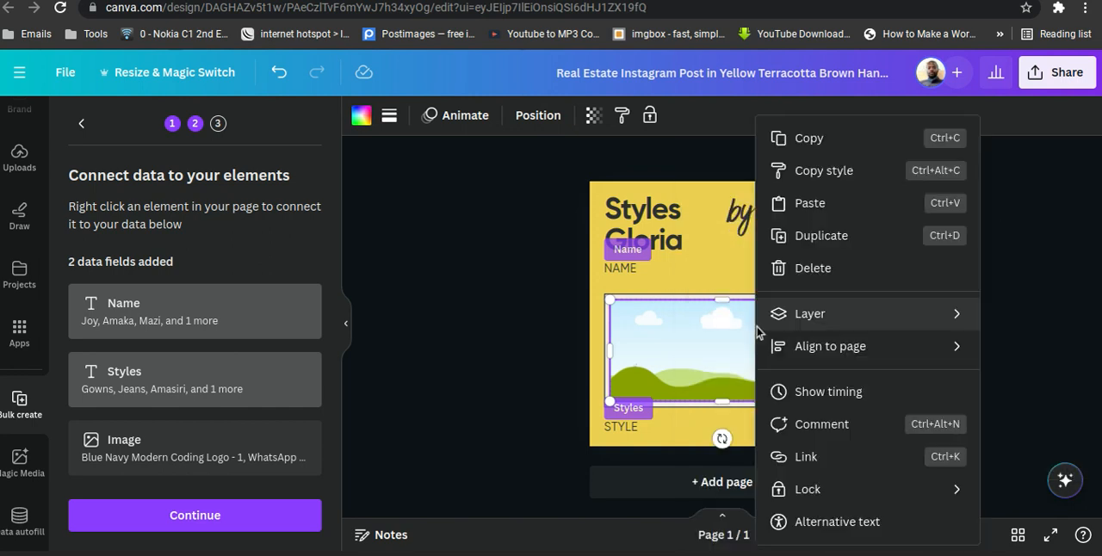
{"action": "left_click", "coordinate": [812, 268]}
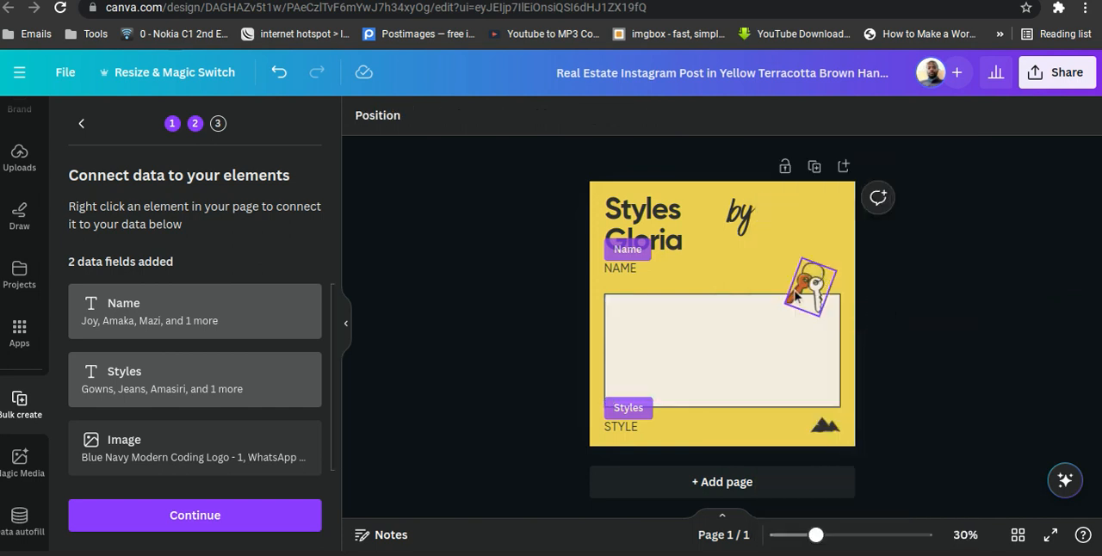
{"action": "left_click", "coordinate": [788, 306]}
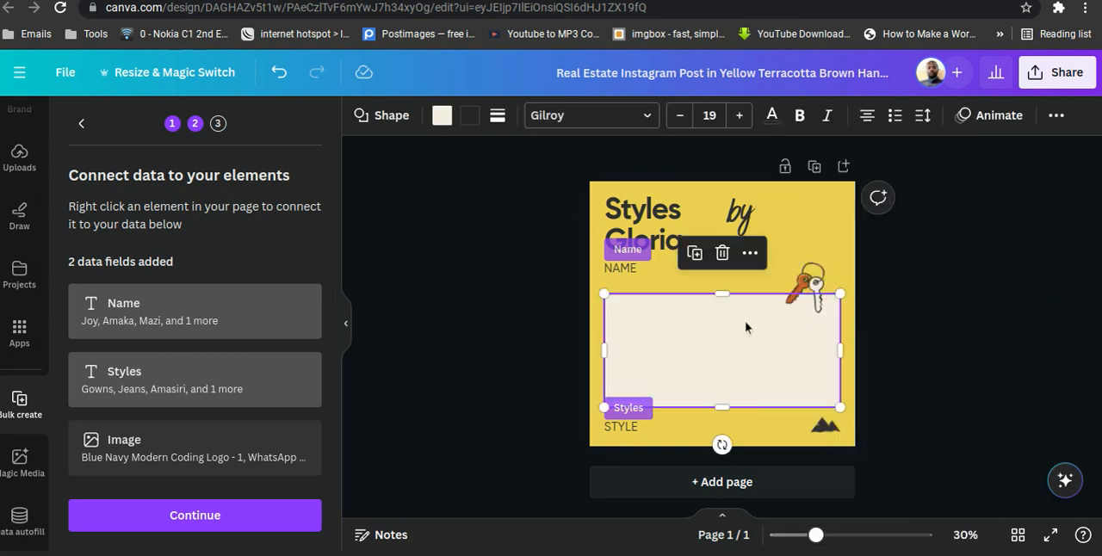
{"action": "left_click", "coordinate": [723, 252]}
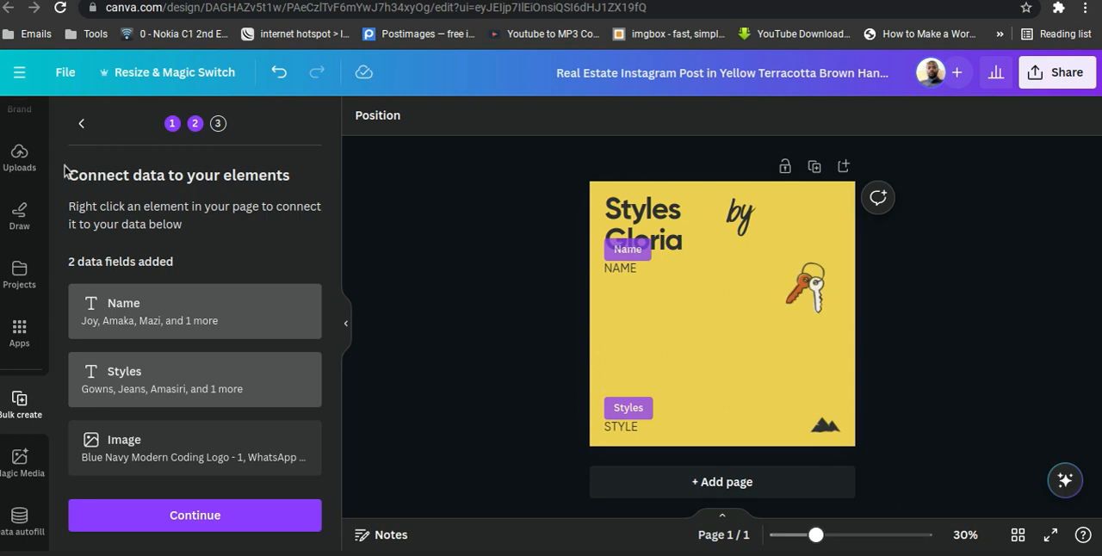
Add the recently used circular frame between the NAME and STYLE texts and resize it to about 470 by 470.
{"action": "scroll", "coordinate": [24, 203], "scroll_direction": "up", "scroll_amount": 3}
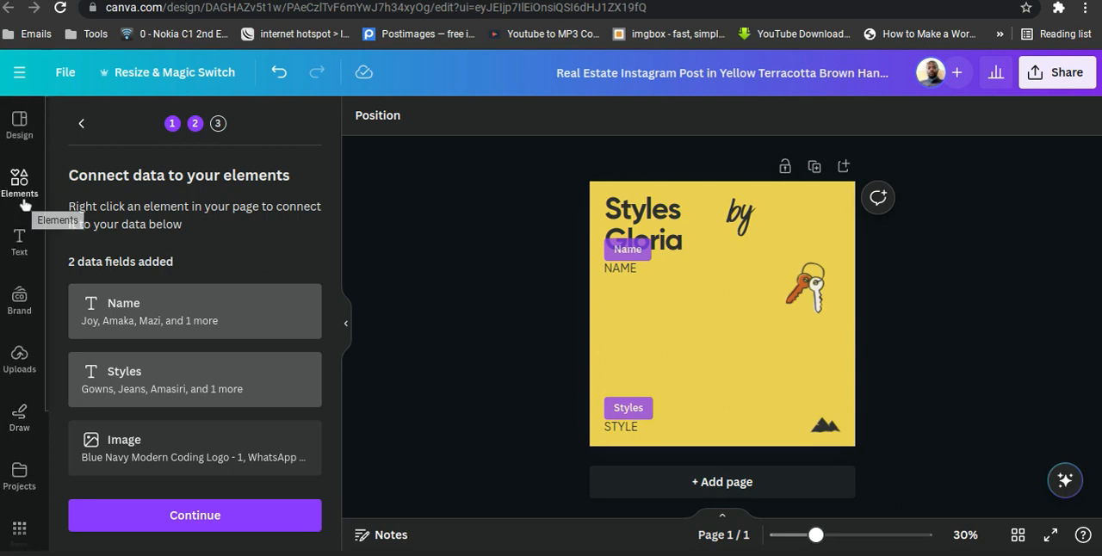
{"action": "left_click", "coordinate": [24, 203]}
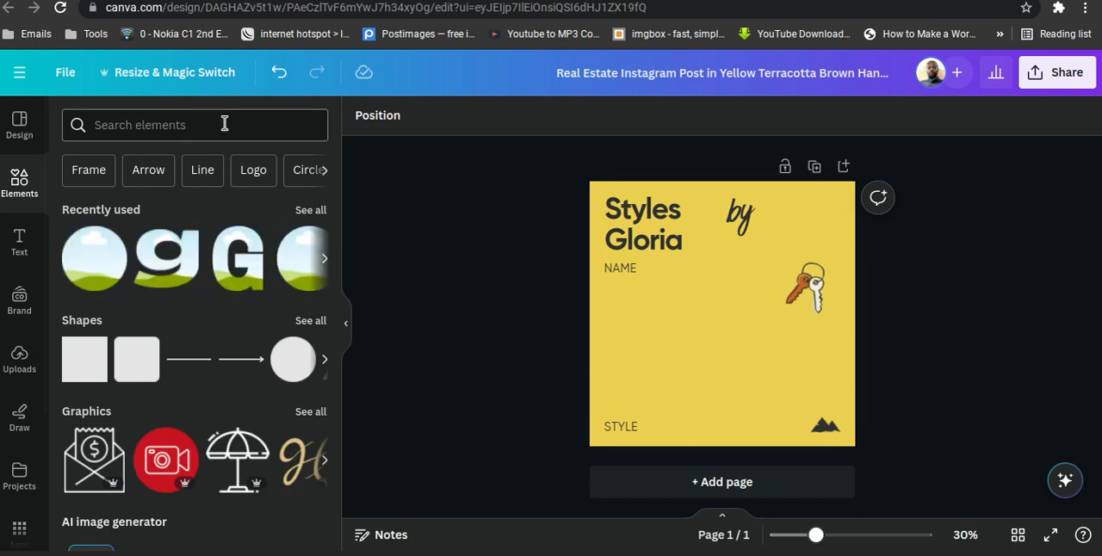
{"action": "left_click", "coordinate": [97, 267]}
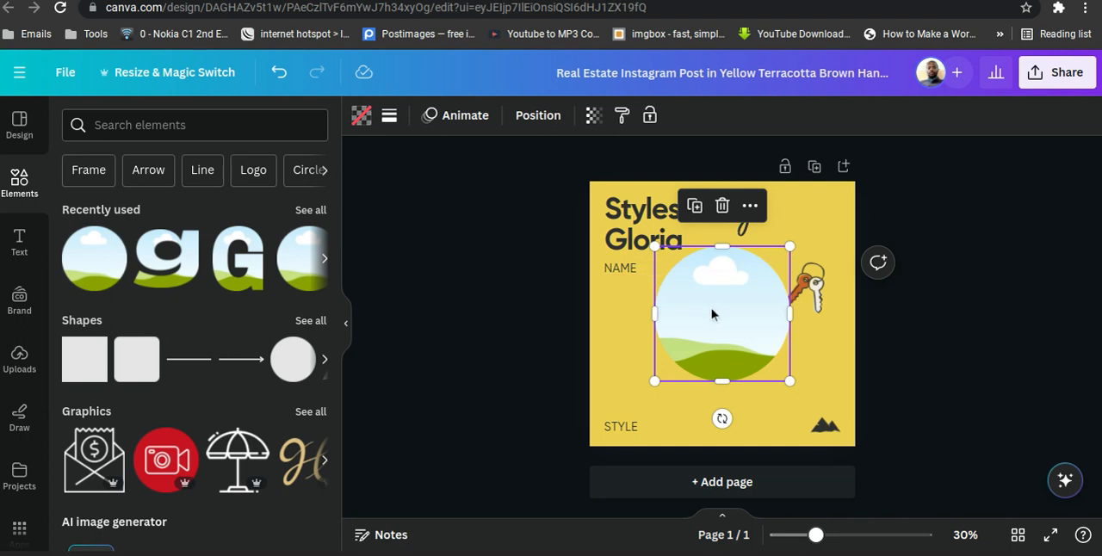
{"action": "left_click_drag", "start_coordinate": [697, 300], "coordinate": [698, 327]}
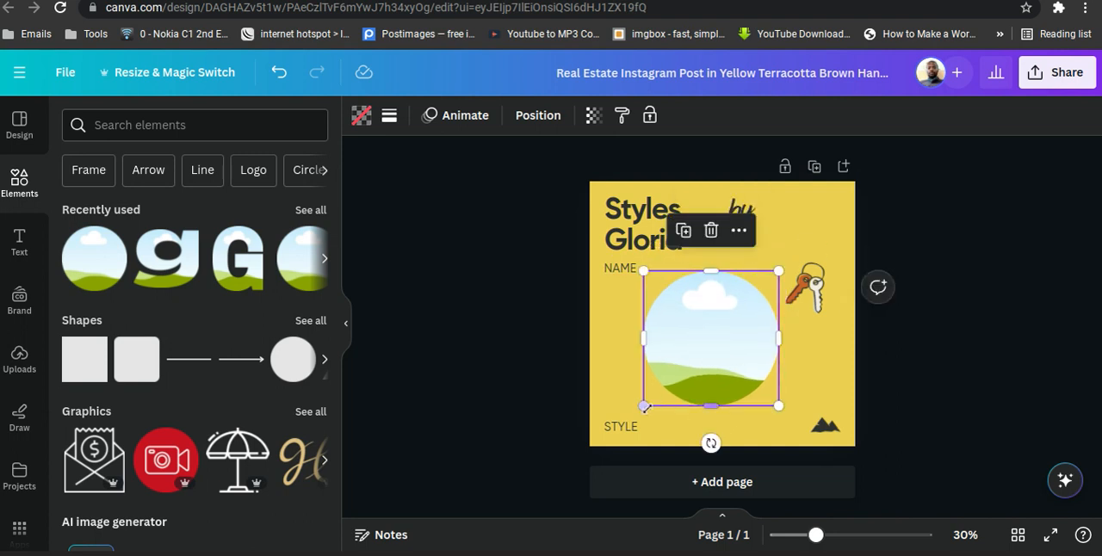
{"action": "left_click_drag", "start_coordinate": [656, 395], "coordinate": [668, 384]}
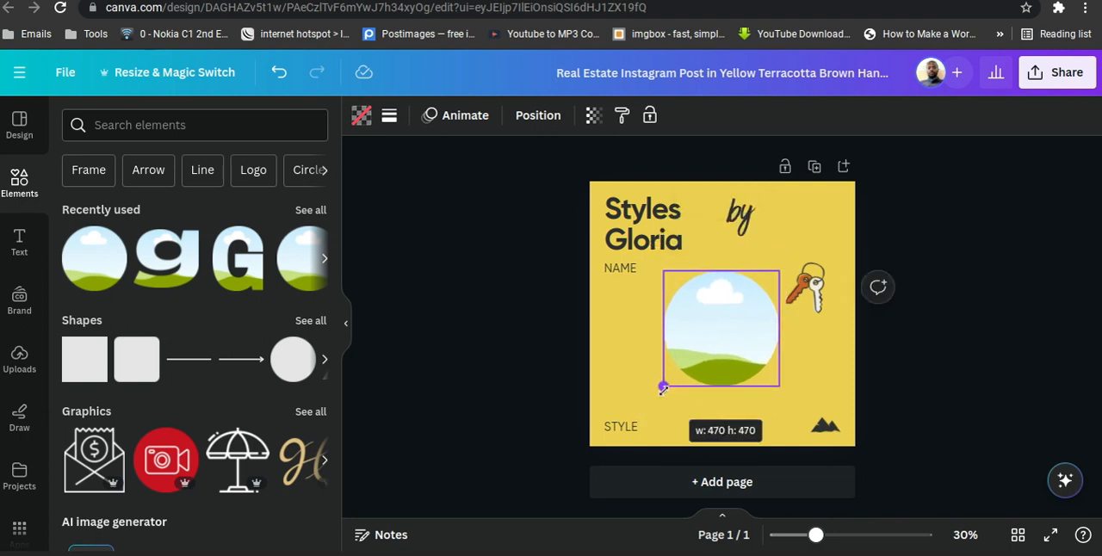
{"action": "left_click", "coordinate": [902, 308]}
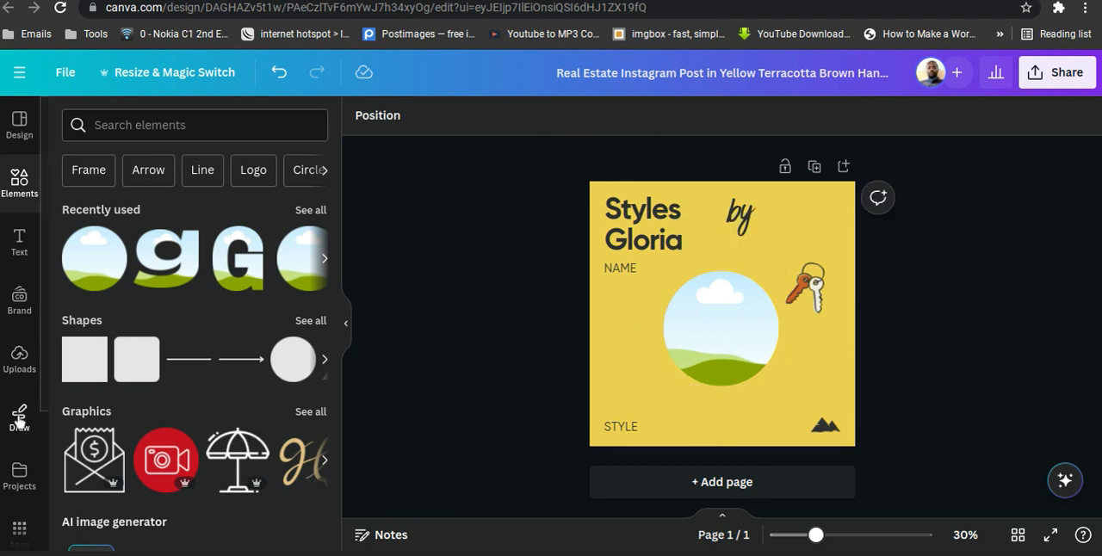
Return to Bulk create and connect the circular frame to the Image data field.
{"action": "scroll", "coordinate": [17, 419], "scroll_direction": "down", "scroll_amount": 3}
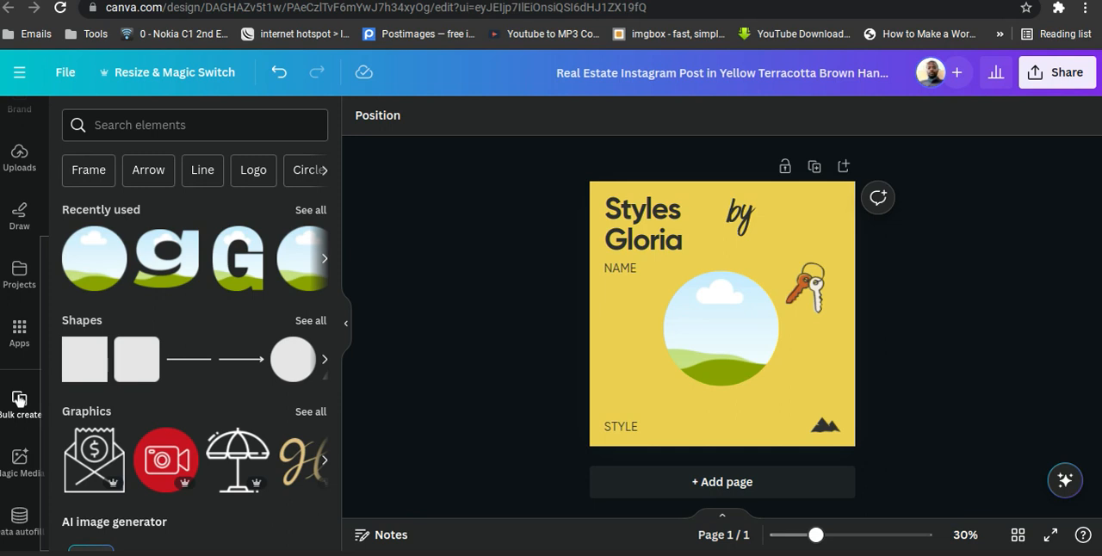
{"action": "left_click", "coordinate": [18, 402]}
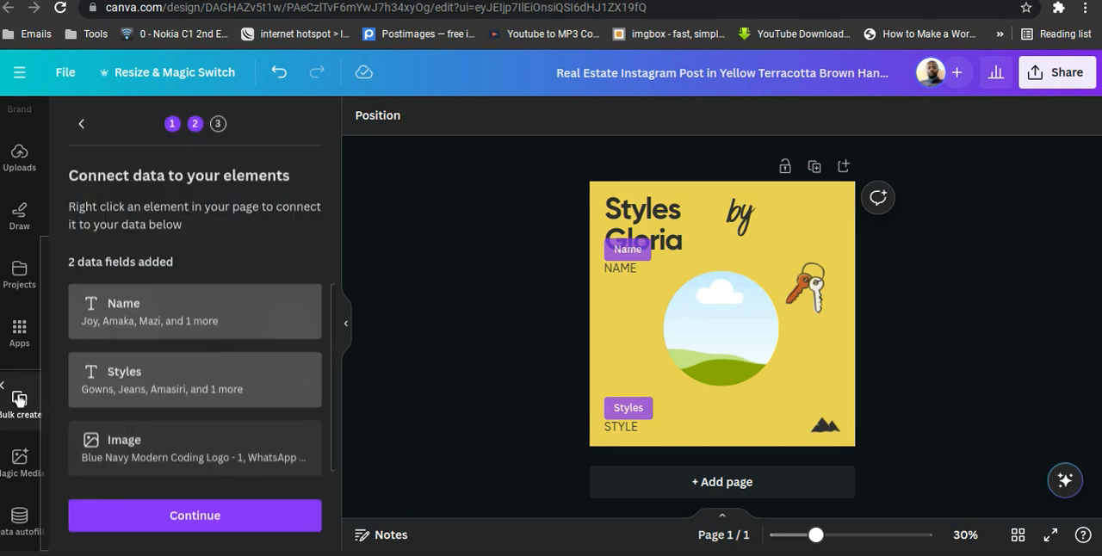
{"action": "left_click", "coordinate": [744, 348]}
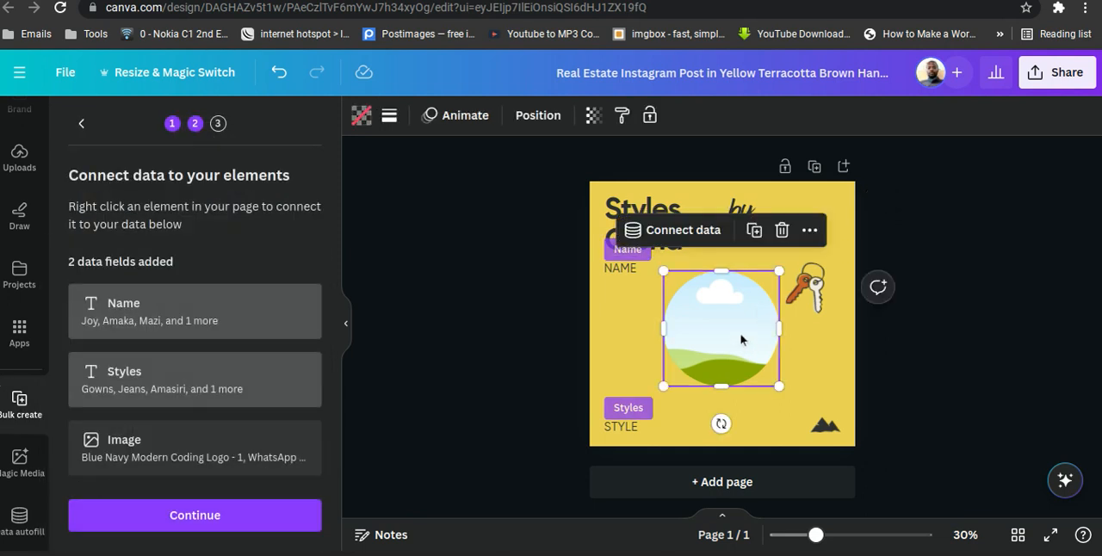
{"action": "left_click", "coordinate": [695, 234]}
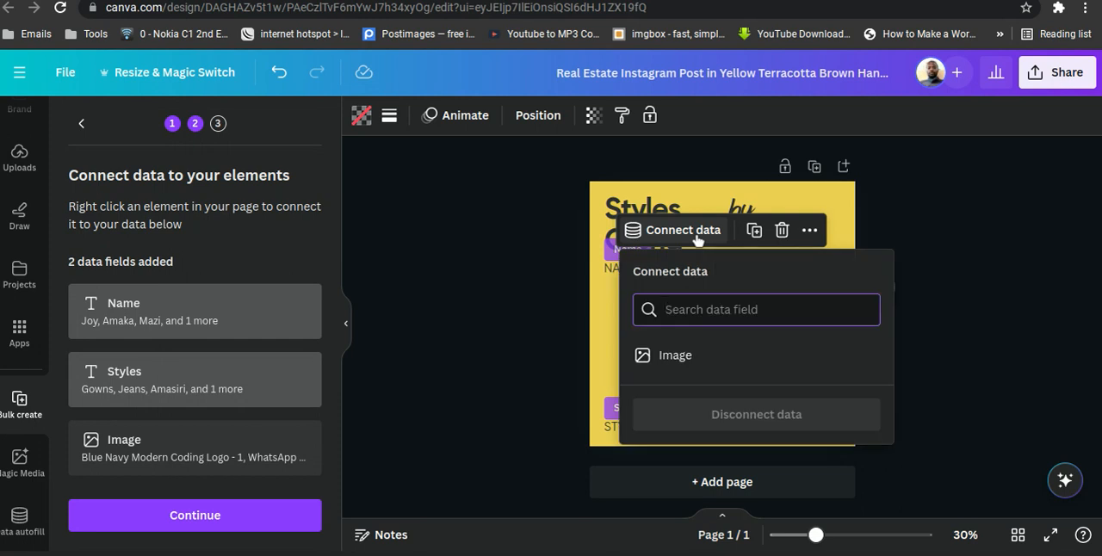
{"action": "left_click", "coordinate": [694, 353]}
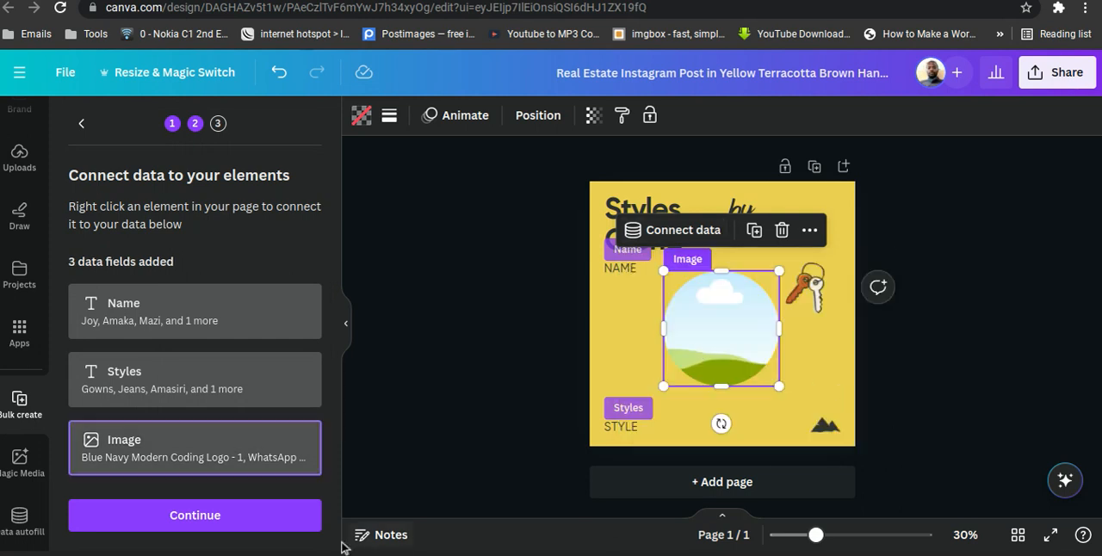
{"action": "left_click", "coordinate": [970, 300]}
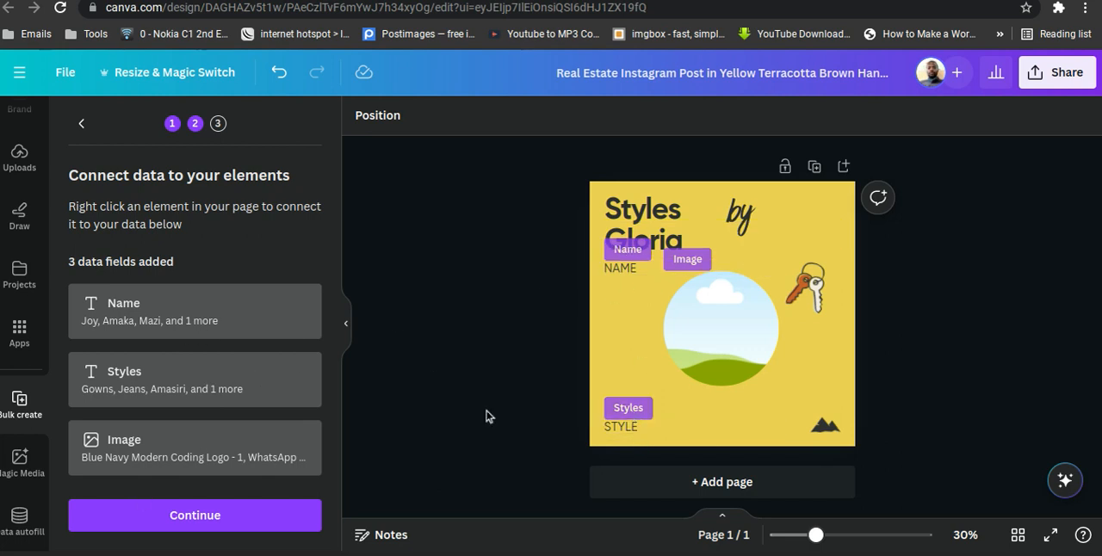
Generate 4 designs from all the entered data rows and look through the resulting pages.
{"action": "left_click", "coordinate": [183, 513]}
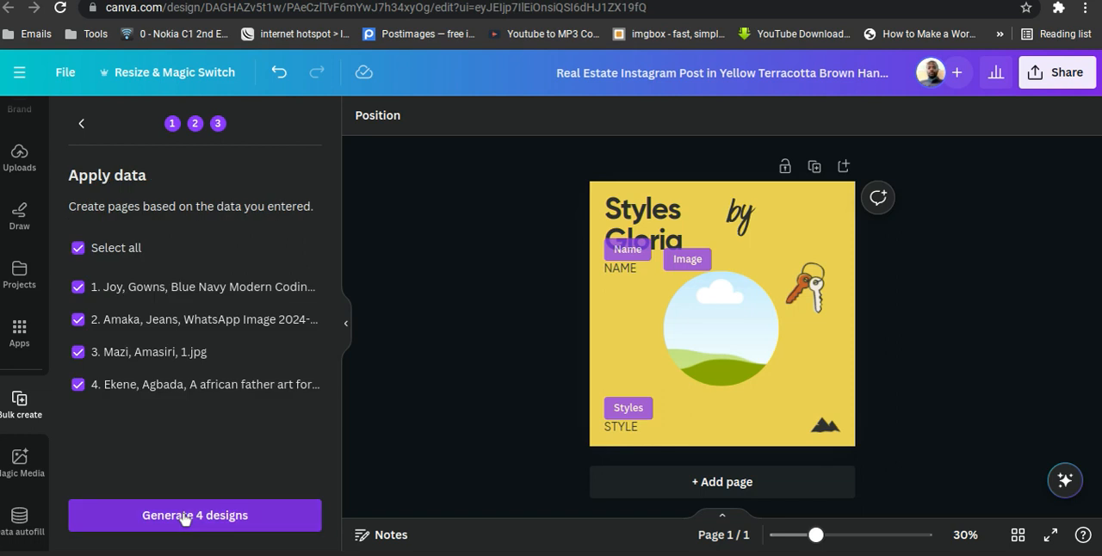
{"action": "left_click", "coordinate": [183, 516]}
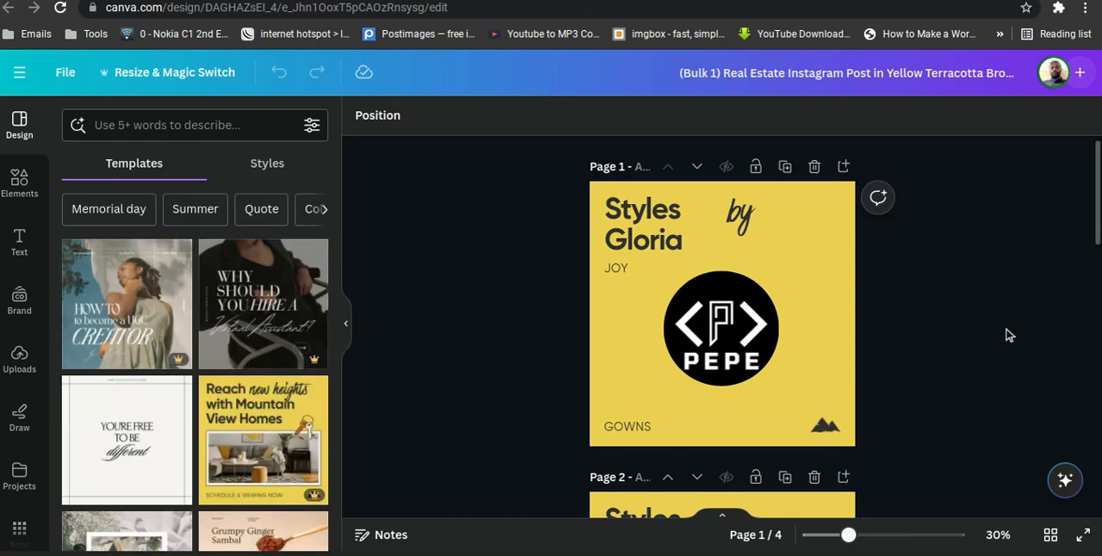
{"action": "scroll", "coordinate": [1009, 335], "scroll_direction": "down", "scroll_amount": 2}
{"action": "scroll", "coordinate": [1009, 335], "scroll_direction": "down", "scroll_amount": 2}
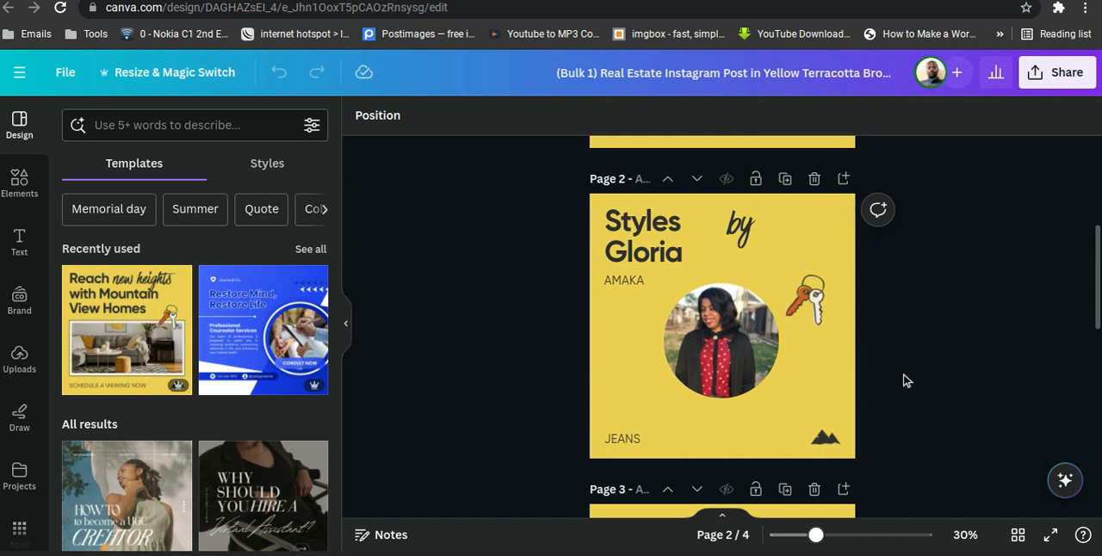
Review the name, style and circular image on each of the four generated post pages, then return to page 1.
{"action": "scroll", "coordinate": [981, 371], "scroll_direction": "down", "scroll_amount": 3}
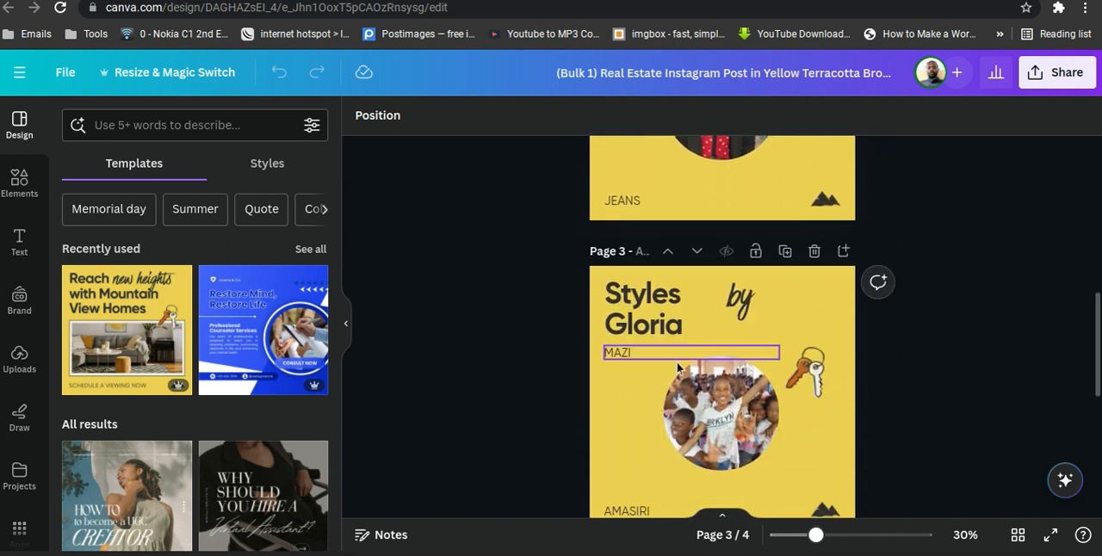
{"action": "scroll", "coordinate": [892, 416], "scroll_direction": "down", "scroll_amount": 2}
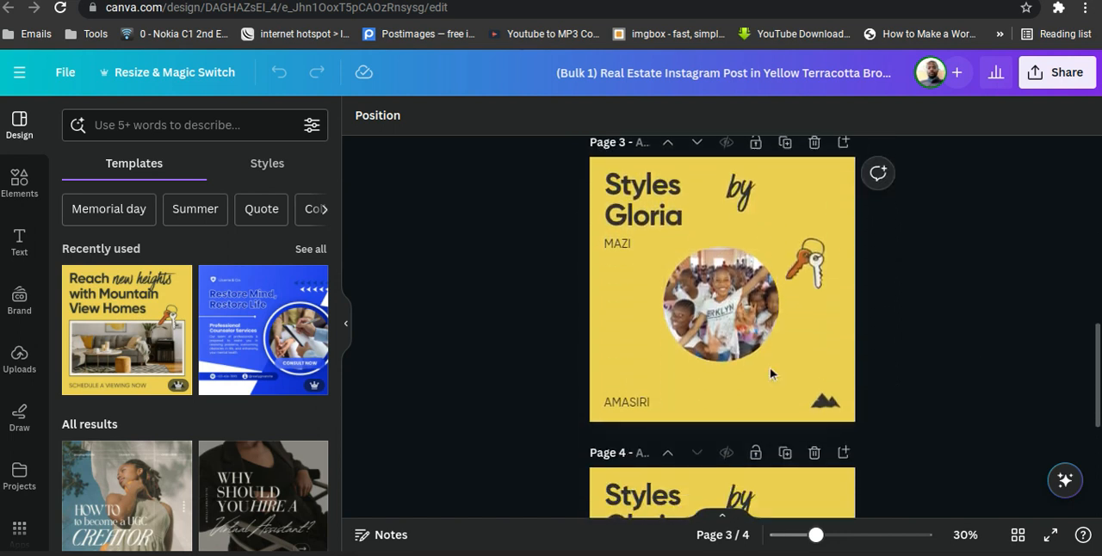
{"action": "scroll", "coordinate": [1004, 319], "scroll_direction": "down", "scroll_amount": 4}
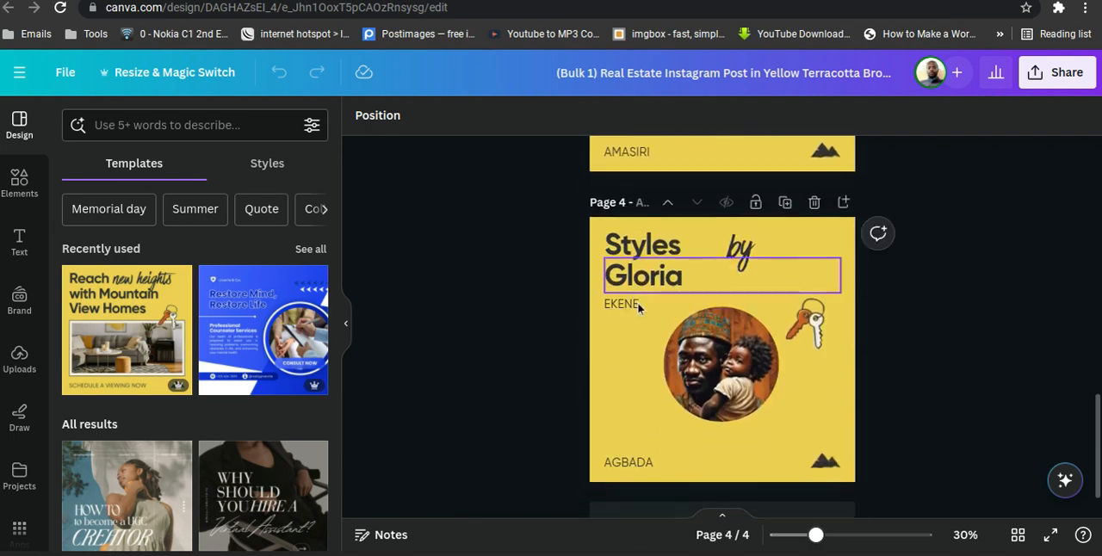
{"action": "scroll", "coordinate": [960, 367], "scroll_direction": "down", "scroll_amount": 1}
{"action": "scroll", "coordinate": [962, 365], "scroll_direction": "up", "scroll_amount": 10}
{"action": "scroll", "coordinate": [963, 365], "scroll_direction": "up", "scroll_amount": 3}
{"action": "scroll", "coordinate": [963, 365], "scroll_direction": "down", "scroll_amount": 5}
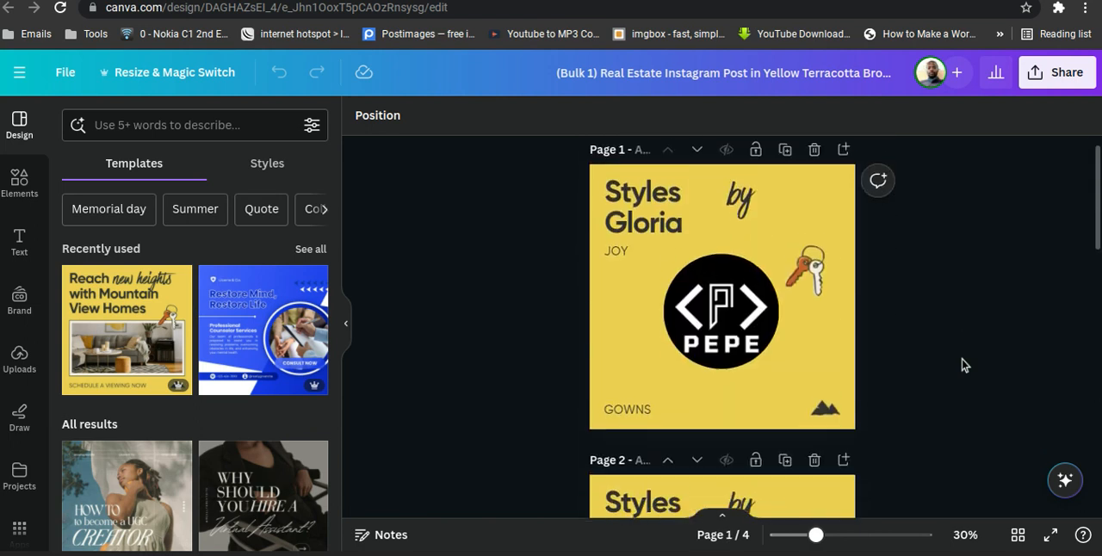
{"action": "scroll", "coordinate": [963, 365], "scroll_direction": "up", "scroll_amount": 5}
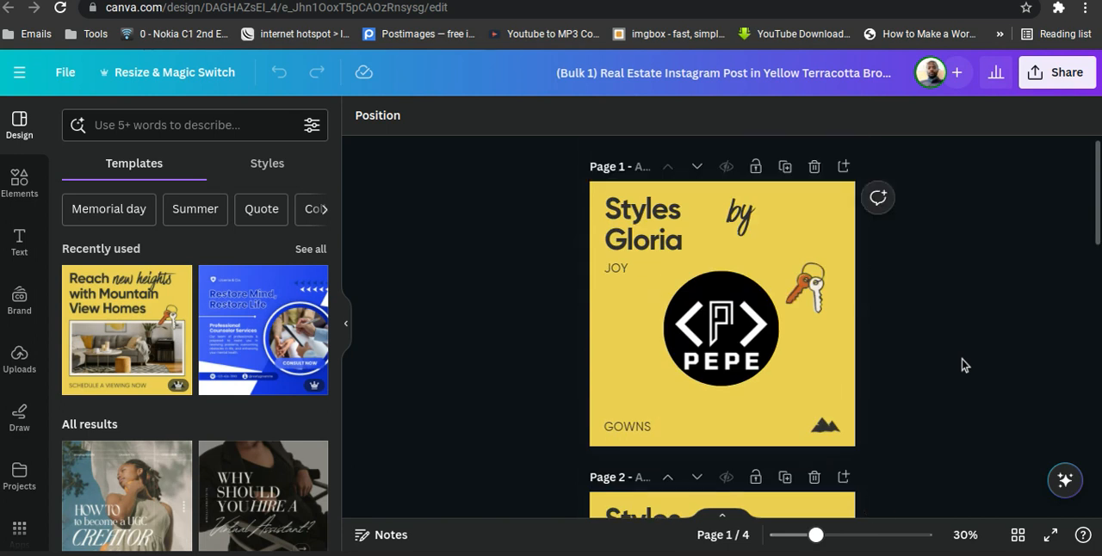
{"action": "scroll", "coordinate": [963, 365], "scroll_direction": "down", "scroll_amount": 3}
{"action": "scroll", "coordinate": [962, 365], "scroll_direction": "up", "scroll_amount": 3}
Switch to the Google Meet call, turn on the camera and stop presenting the screen.
{"action": "left_click", "coordinate": [612, 554]}
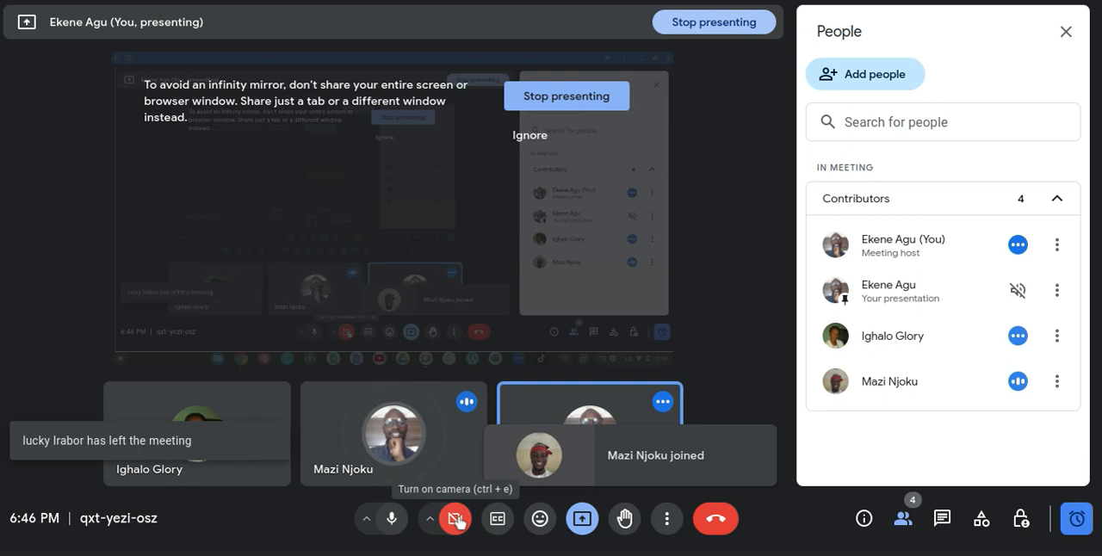
{"action": "left_click", "coordinate": [456, 520]}
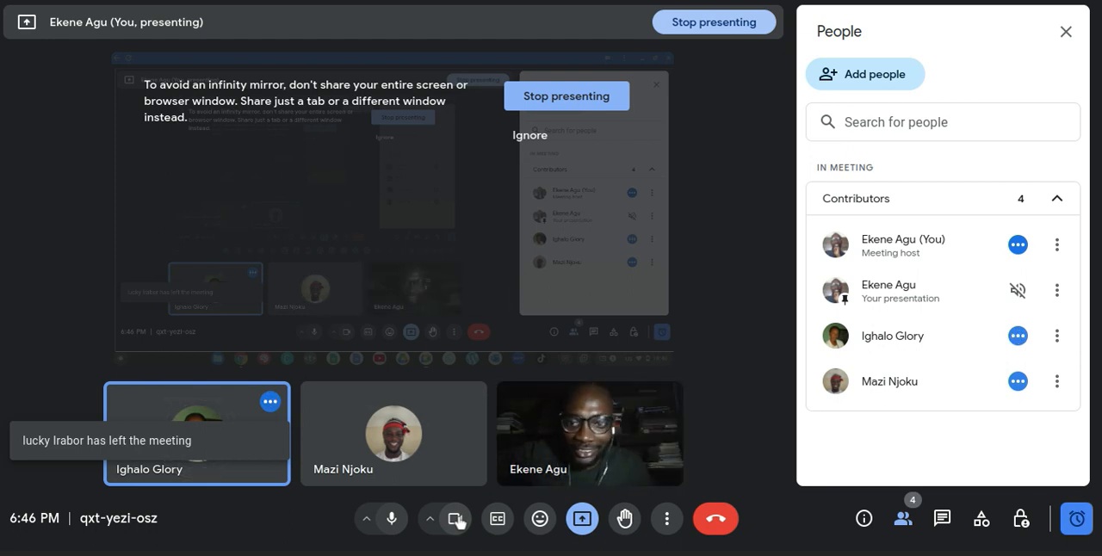
{"action": "left_click", "coordinate": [569, 99]}
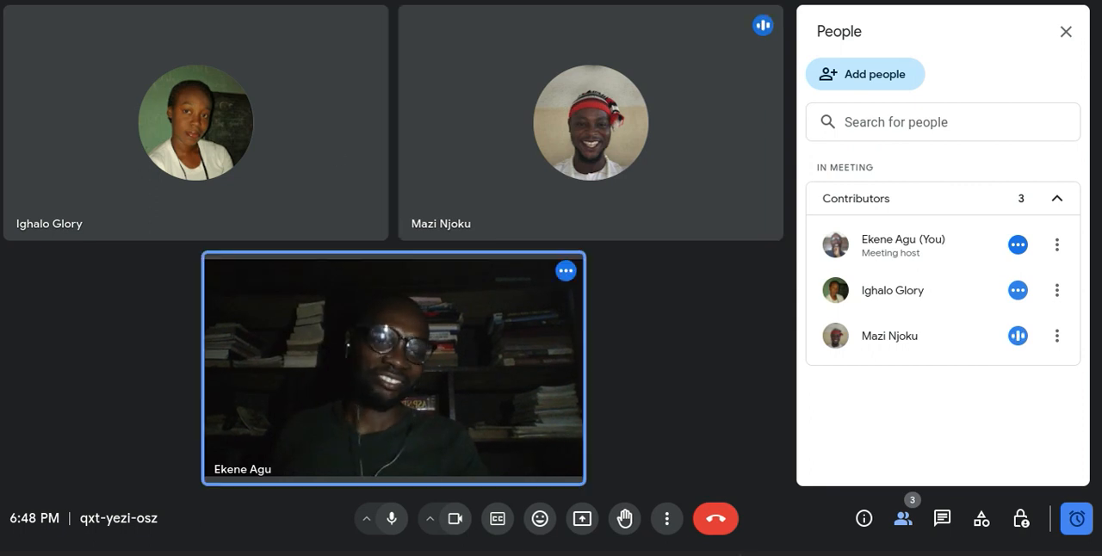
{"action": "left_click", "coordinate": [1051, 554]}
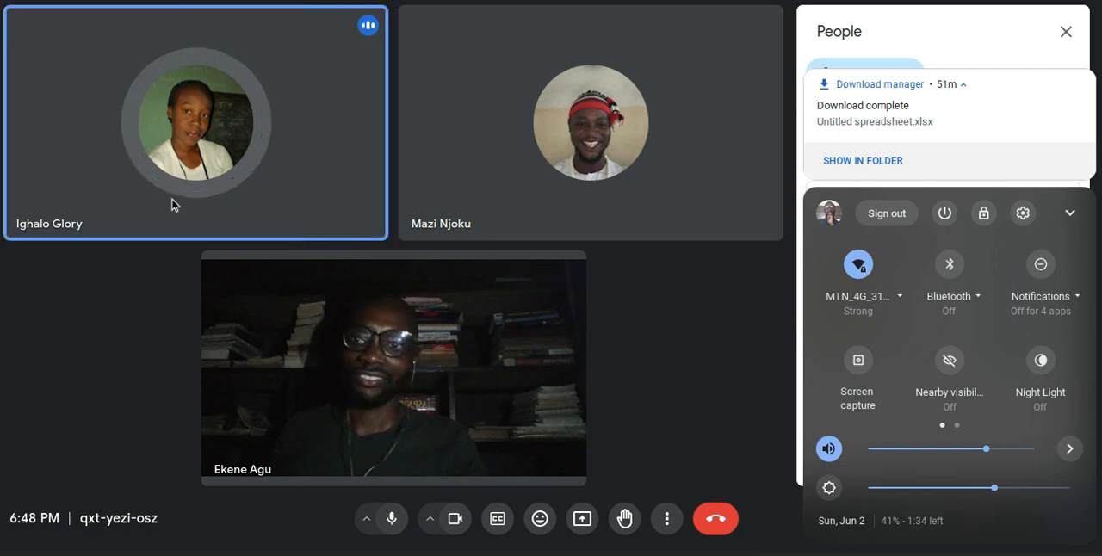
{"action": "left_click", "coordinate": [4, 7]}
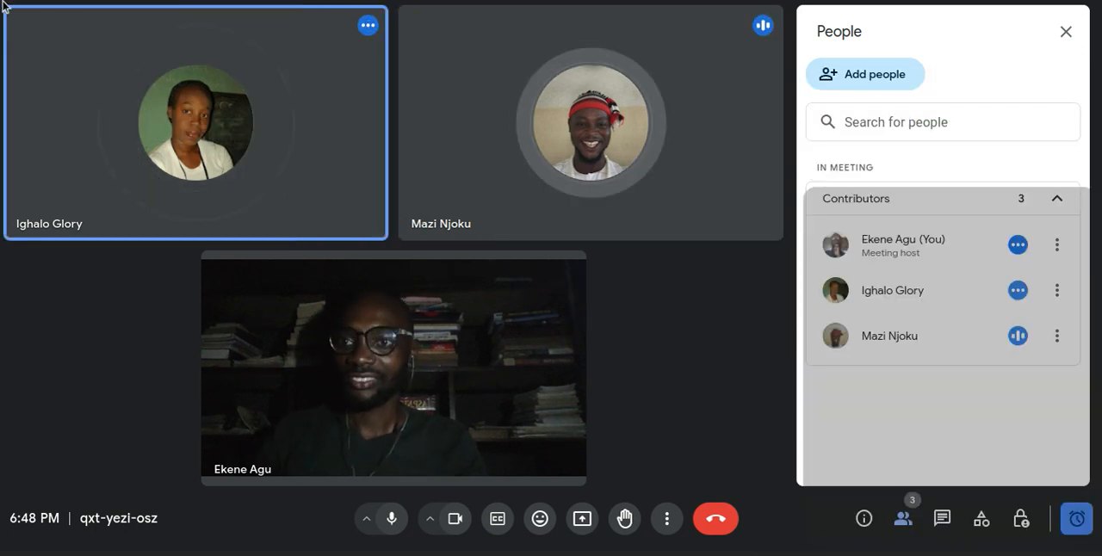
{"action": "right_click", "coordinate": [23, 311]}
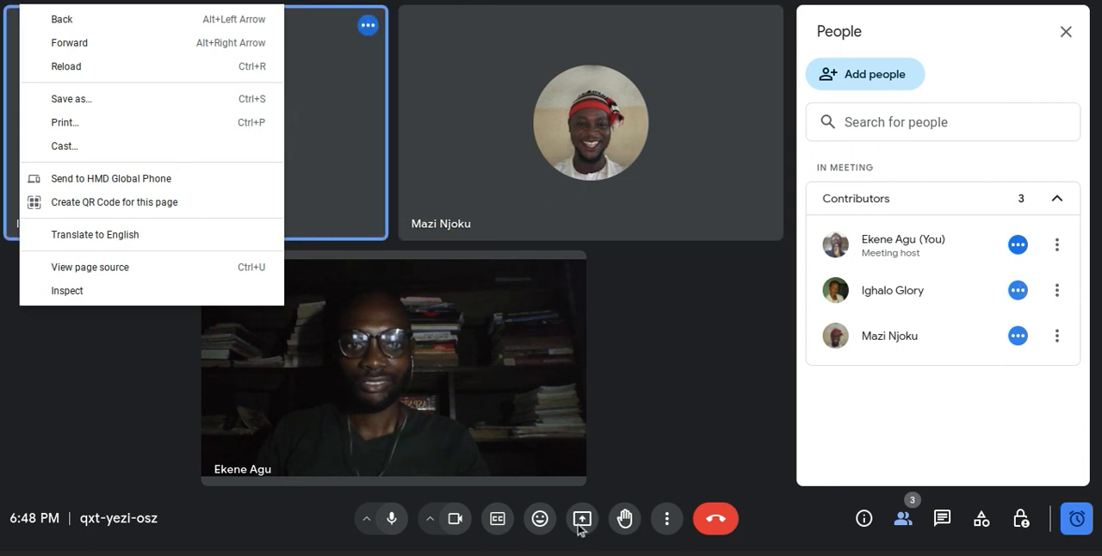
{"action": "key", "text": "Escape"}
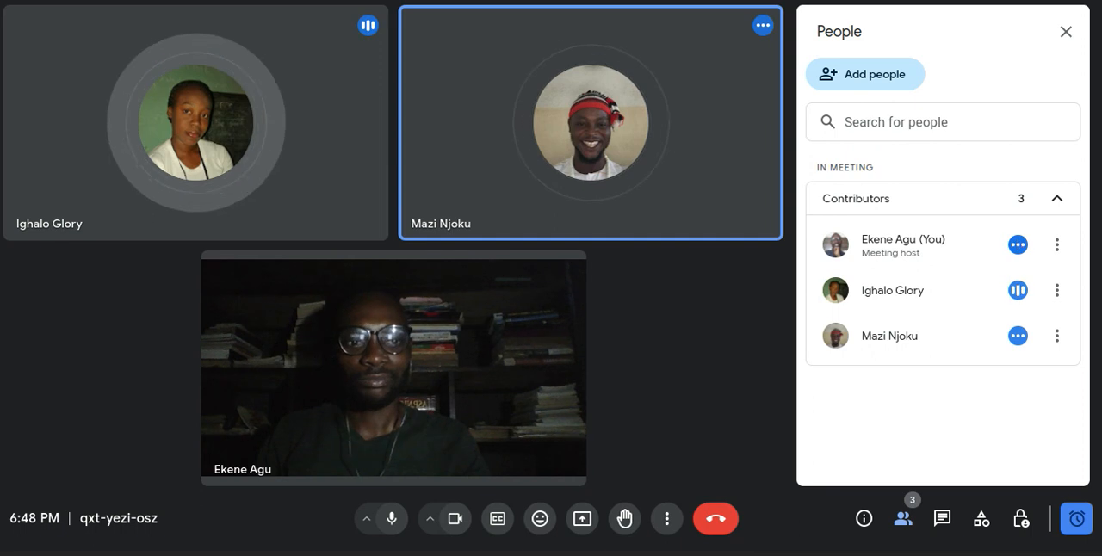
{"action": "key", "text": "alt+shift+s"}
{"action": "left_click", "coordinate": [857, 360]}
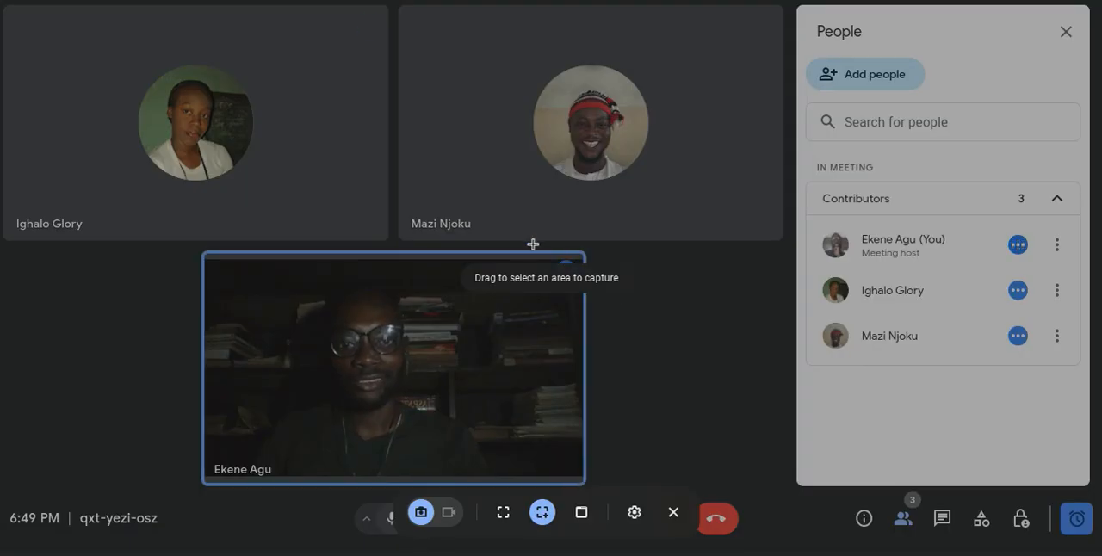
{"action": "left_click", "coordinate": [673, 512]}
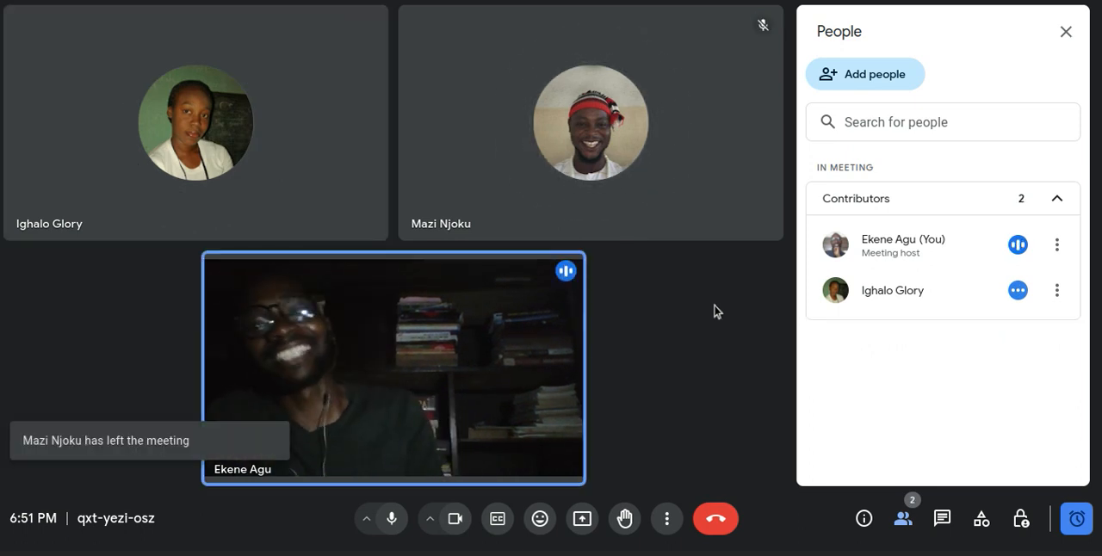
Leave the Google Meet call.
{"action": "left_click", "coordinate": [715, 521]}
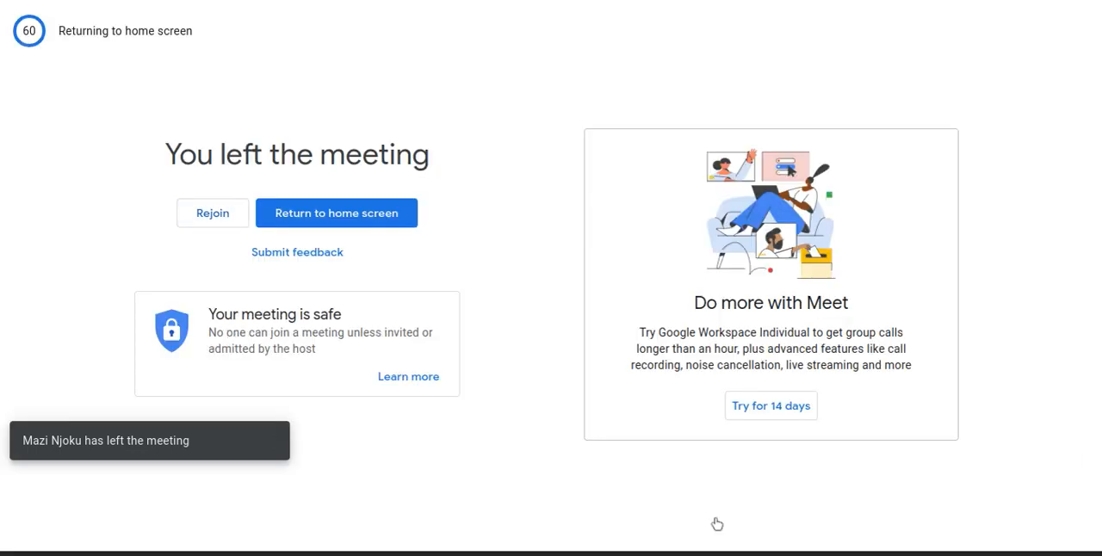